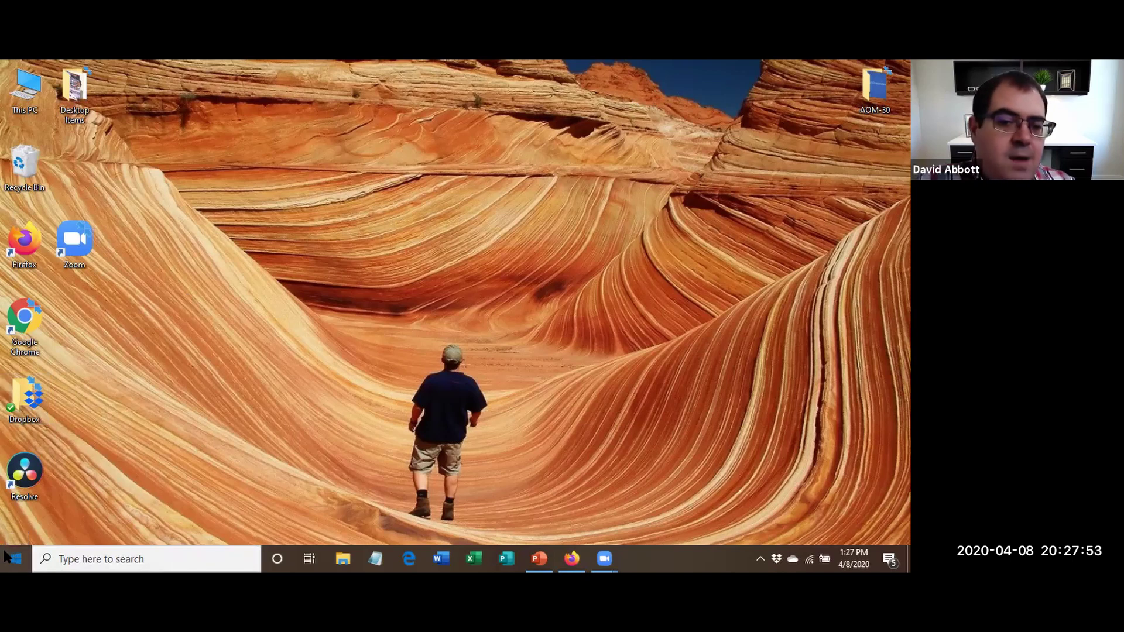
Open Access and start a new blank database.
{"action": "left_click", "coordinate": [13, 558]}
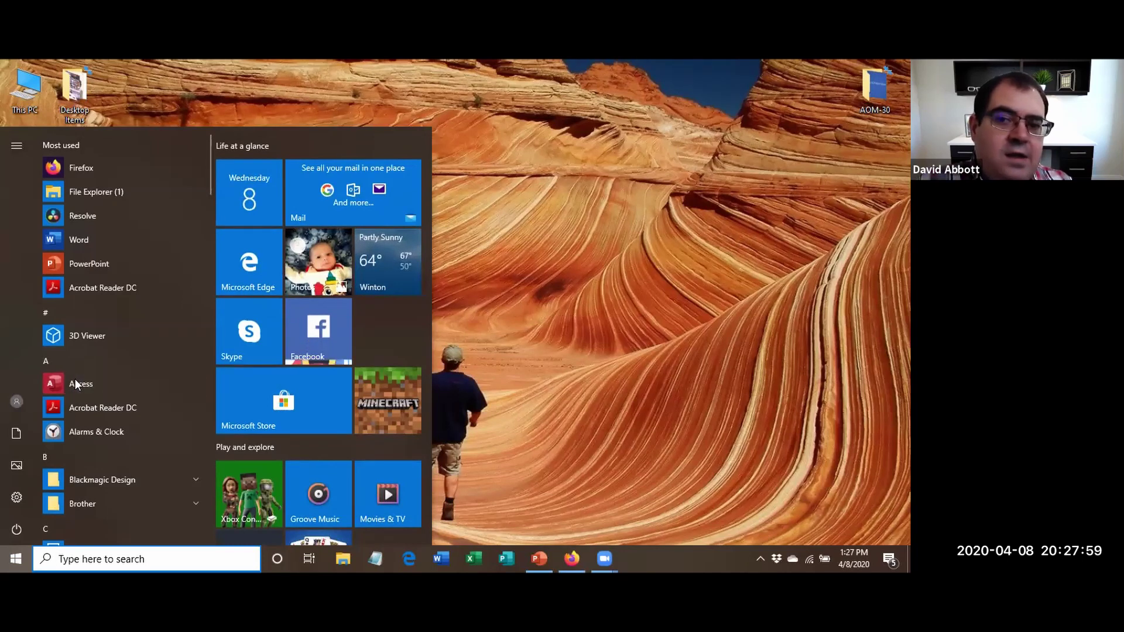
{"action": "left_click", "coordinate": [75, 381]}
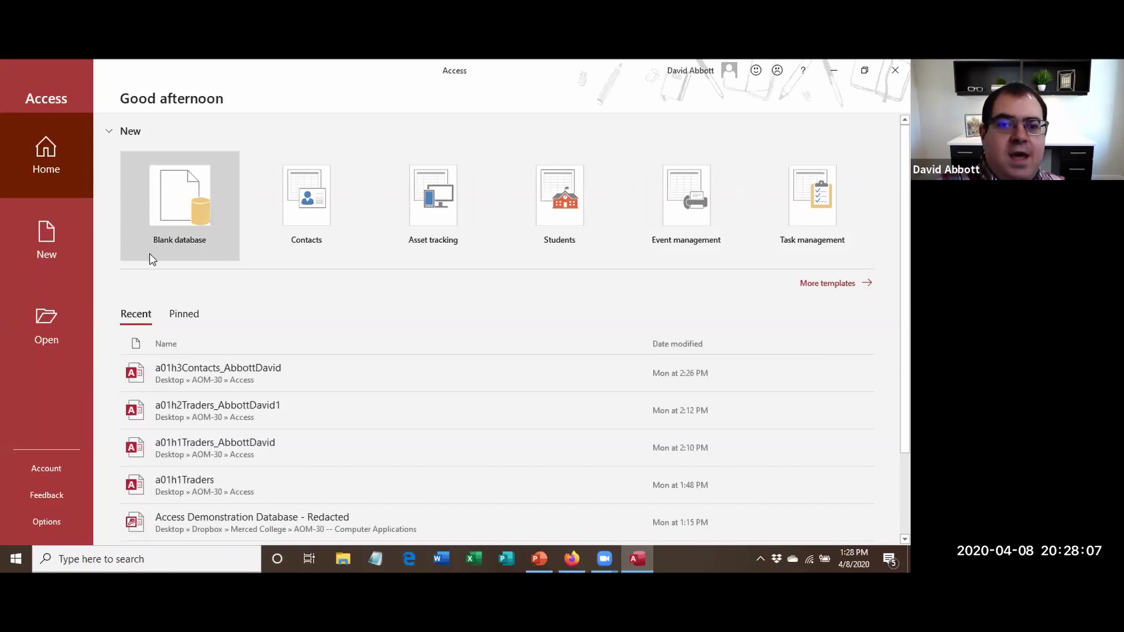
{"action": "left_click", "coordinate": [179, 216]}
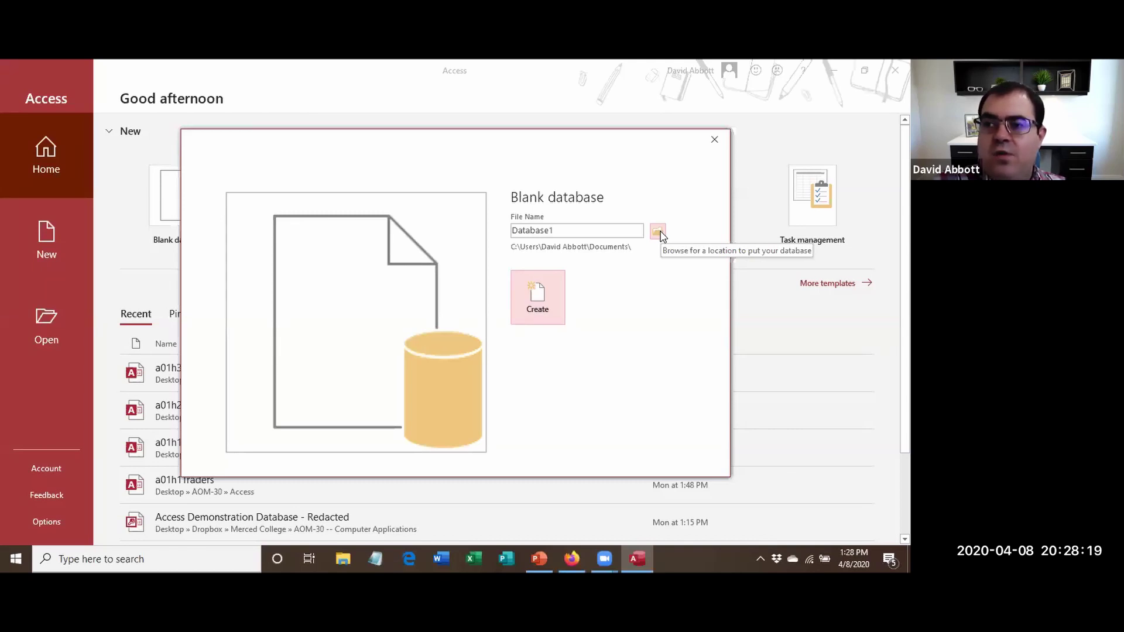
Set the new database's save location to the Chapter 2 folder under Desktop > AOM-30 > Access.
{"action": "left_click", "coordinate": [658, 232]}
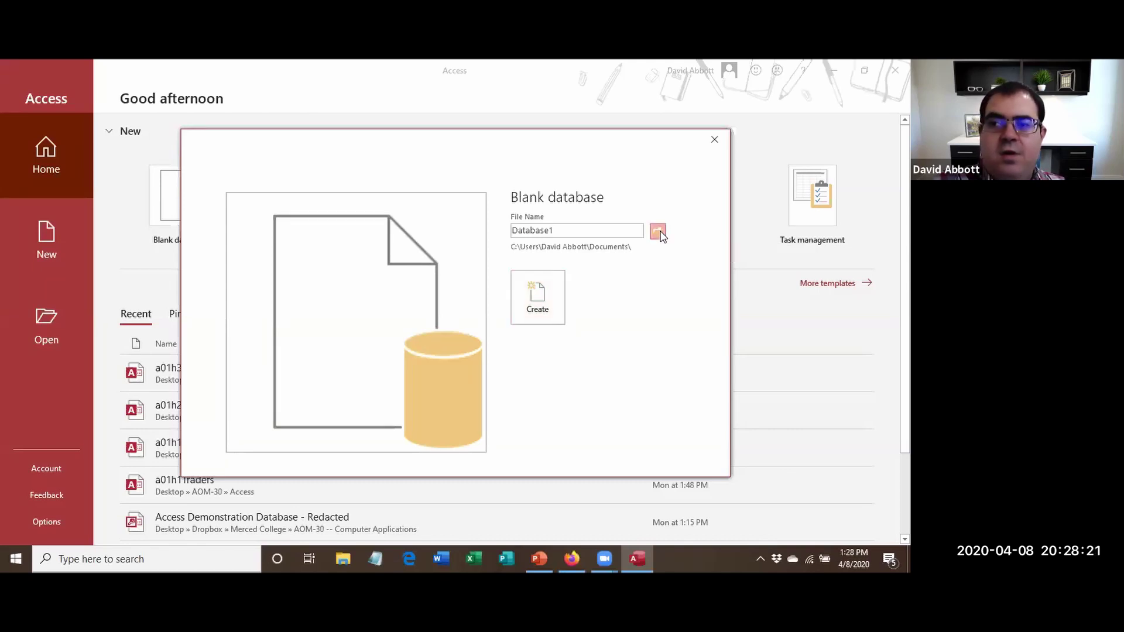
{"action": "left_click", "coordinate": [660, 233]}
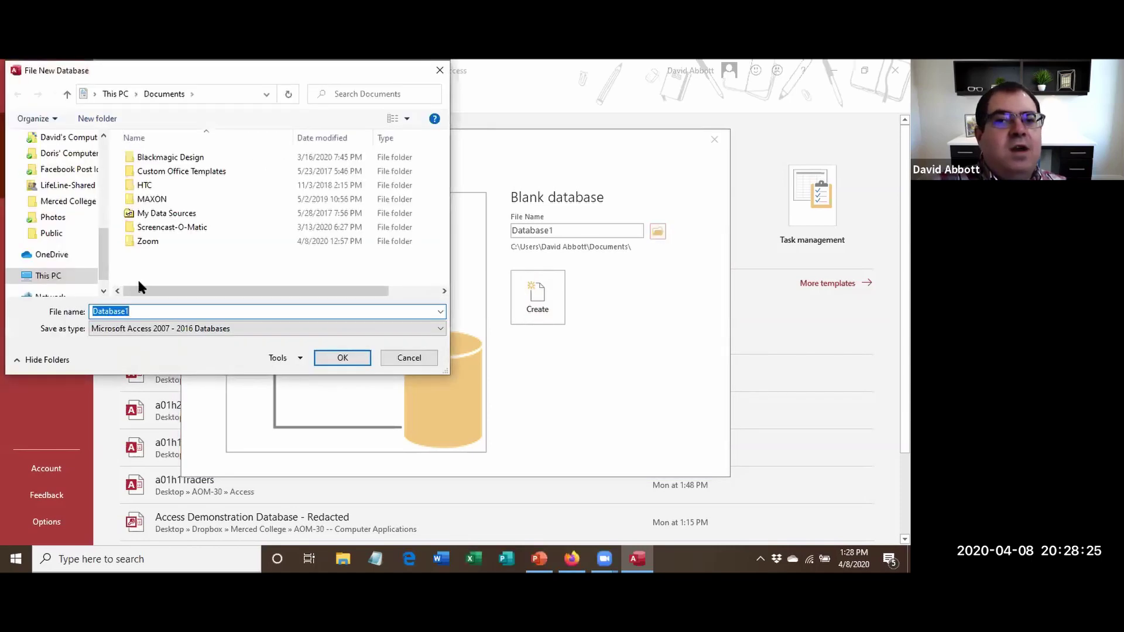
{"action": "scroll", "coordinate": [74, 270], "scroll_direction": "up", "scroll_amount": 5}
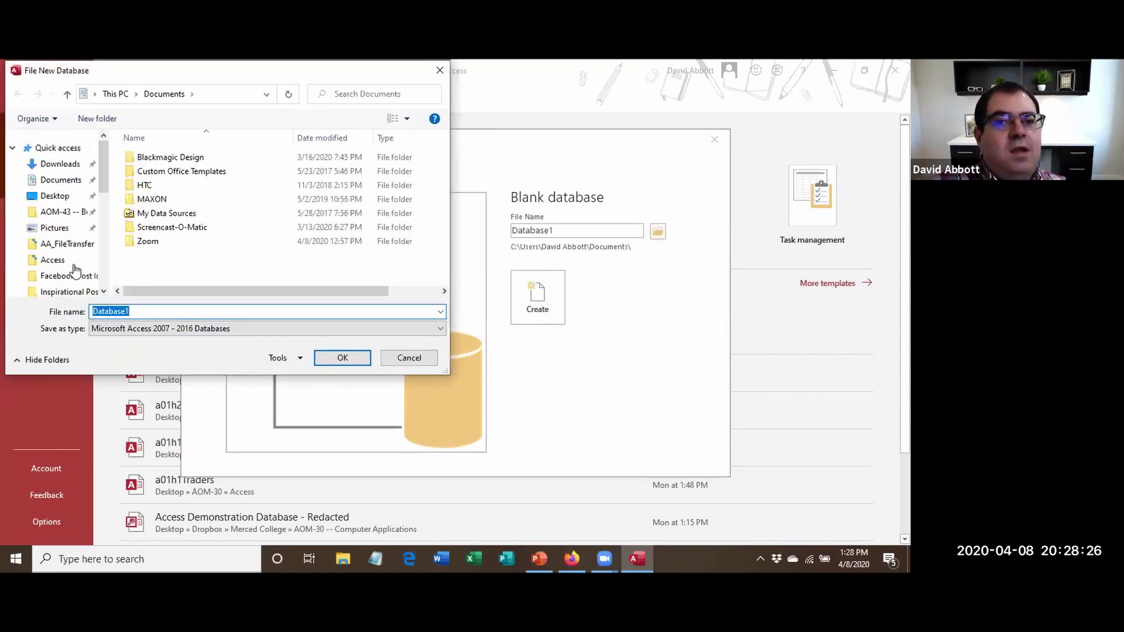
{"action": "scroll", "coordinate": [68, 252], "scroll_direction": "down", "scroll_amount": 5}
{"action": "scroll", "coordinate": [63, 211], "scroll_direction": "up", "scroll_amount": 5}
{"action": "left_click", "coordinate": [55, 196]}
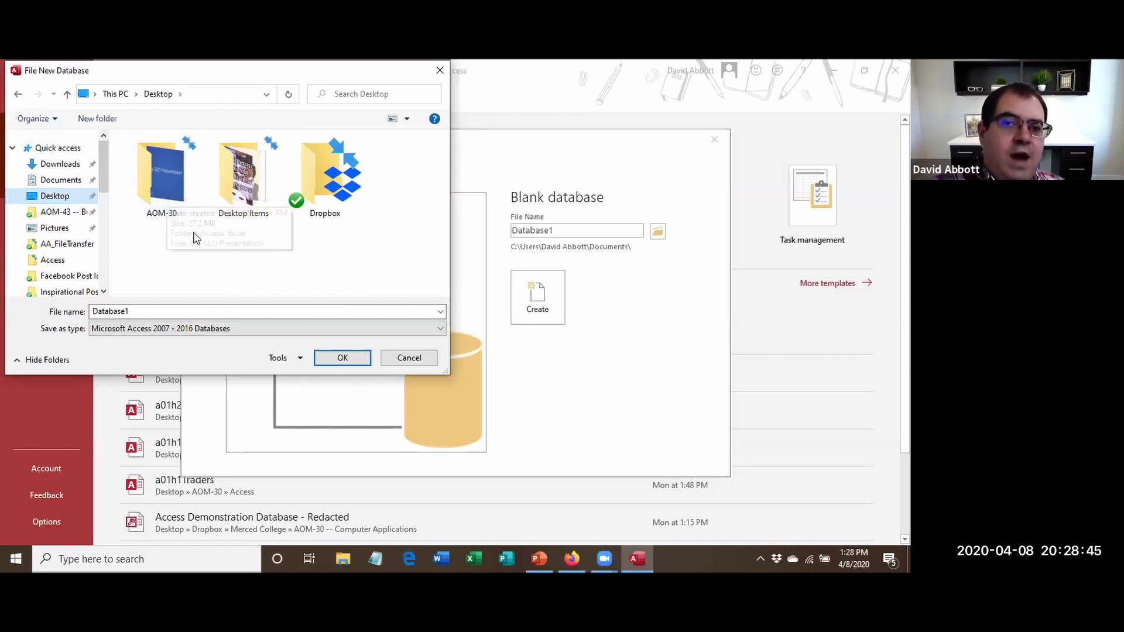
{"action": "double_click", "coordinate": [175, 192]}
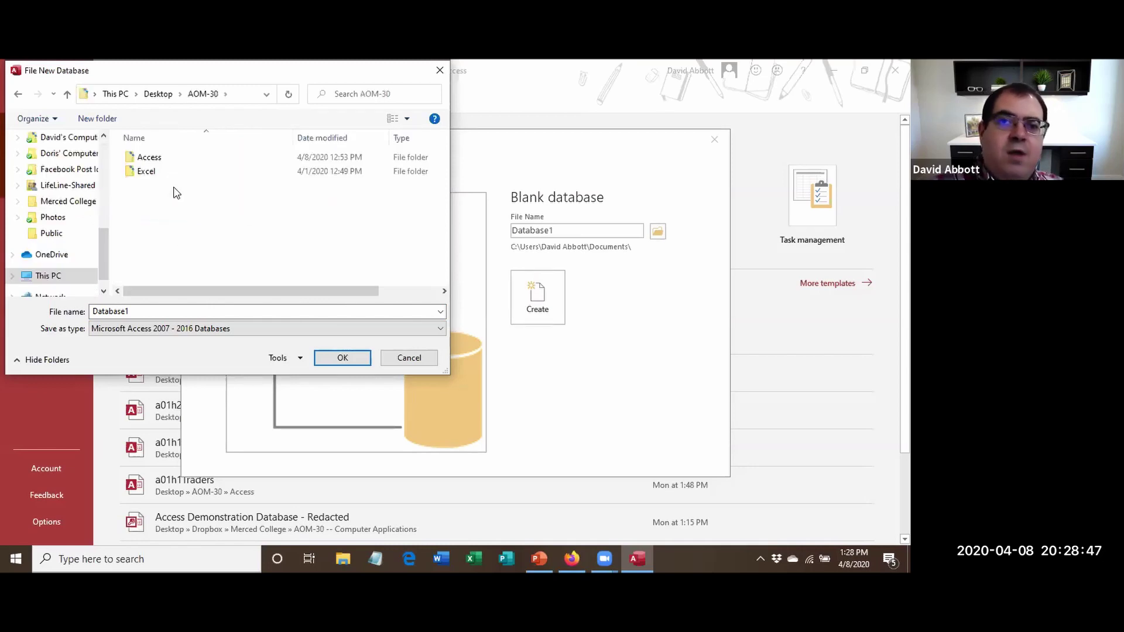
{"action": "double_click", "coordinate": [147, 158]}
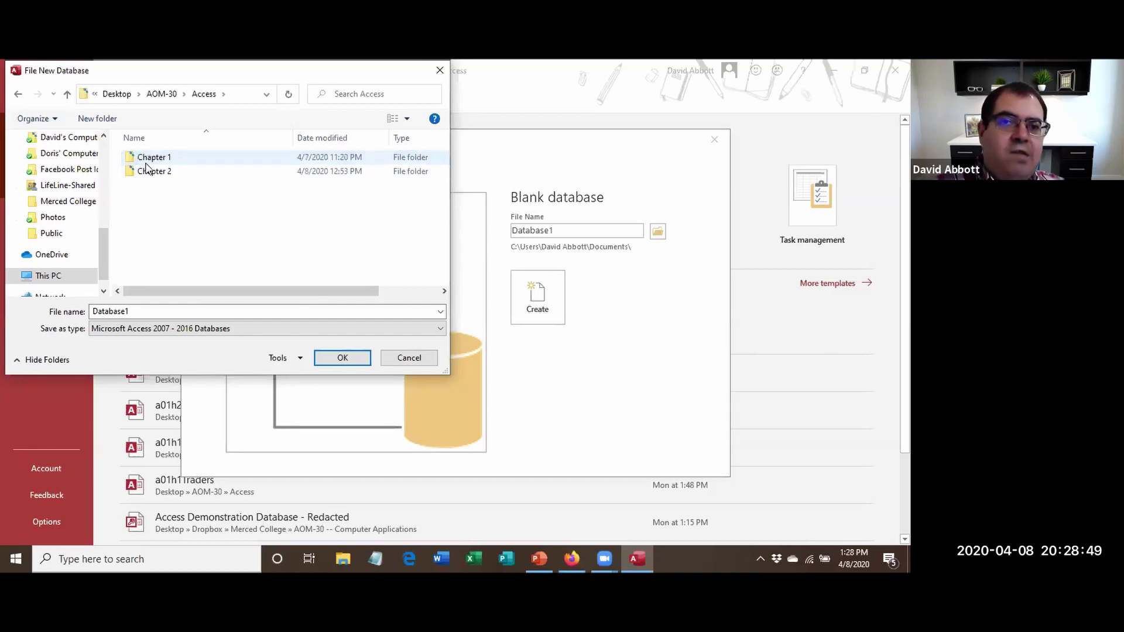
{"action": "double_click", "coordinate": [148, 170]}
Name the database file a02h1Bank_ followed by the student's last and first name, and create the database.
{"action": "double_click", "coordinate": [117, 312]}
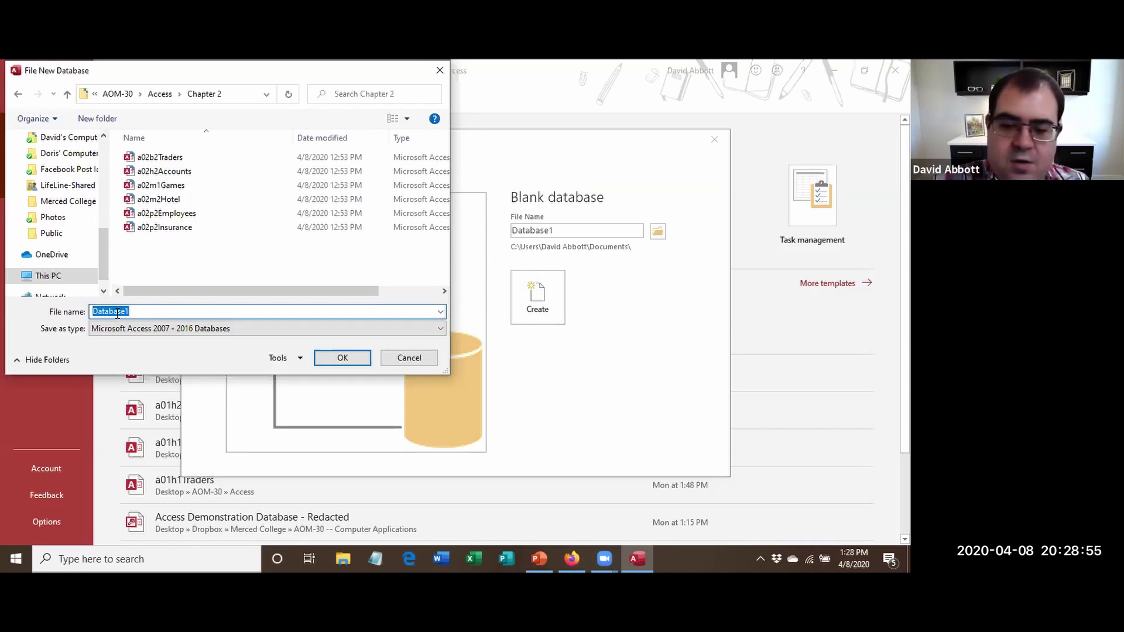
{"action": "type", "text": "a0"}
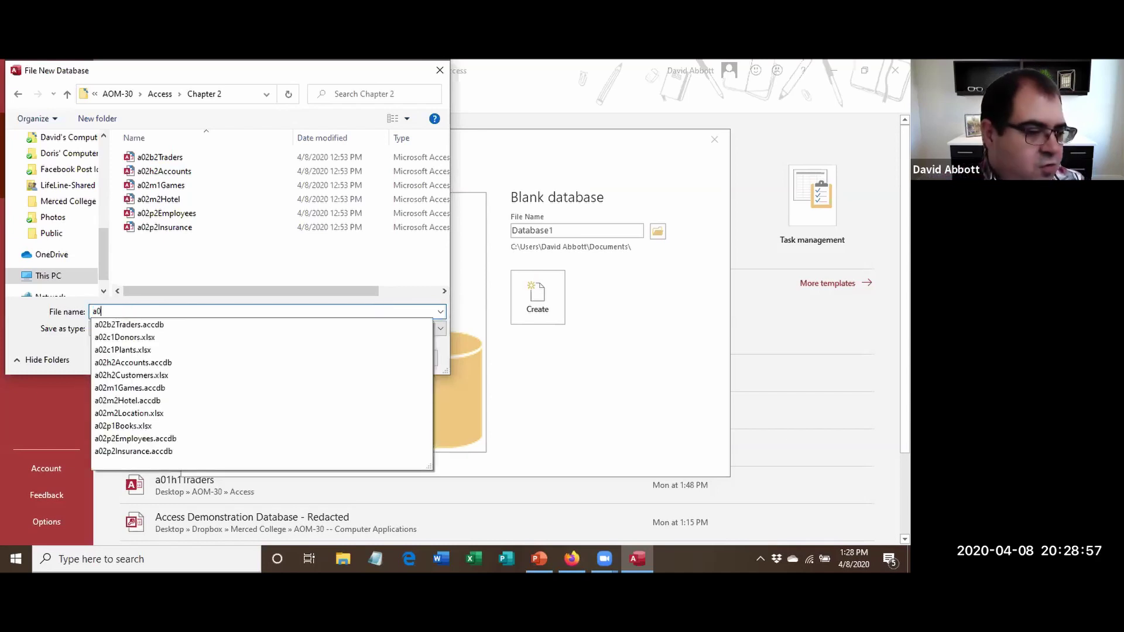
{"action": "type", "text": "2h1"}
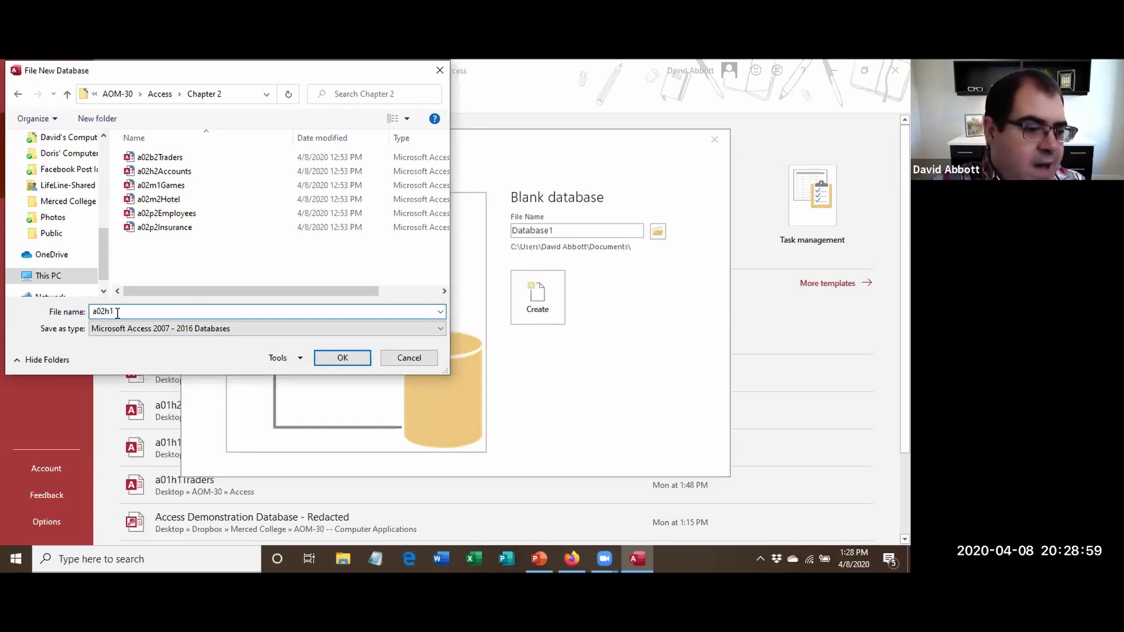
{"action": "type", "text": "Bank_Abot"}
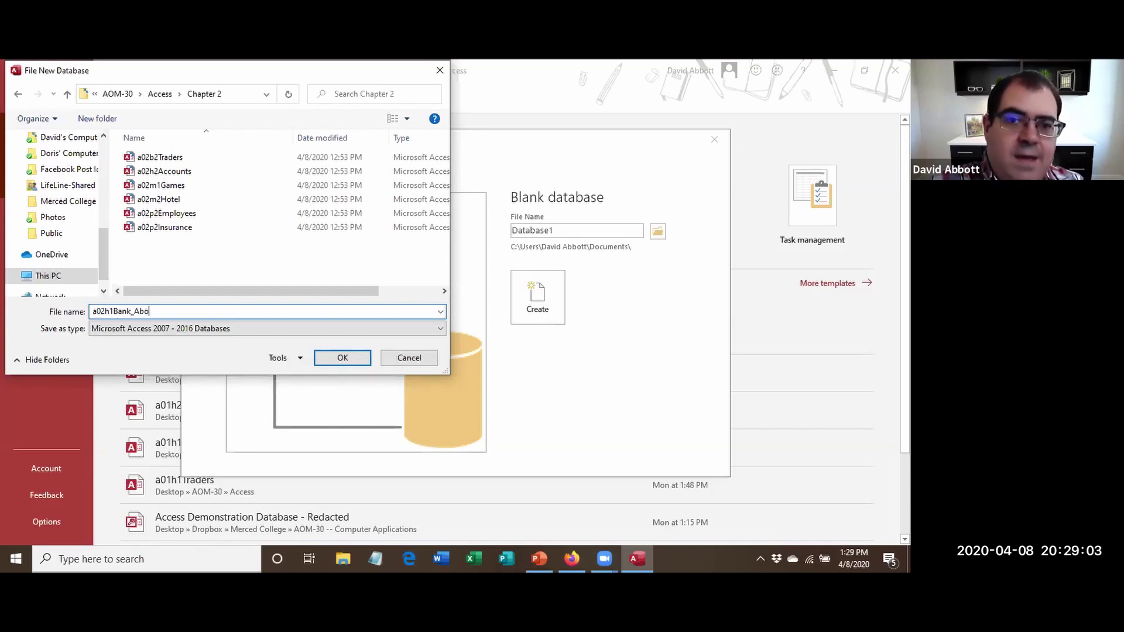
{"action": "key", "text": "BackSpace"}
{"action": "key", "text": "BackSpace"}
{"action": "key", "text": "BackSpace"}
{"action": "key", "text": "BackSpace"}
{"action": "type", "text": "Abb"}
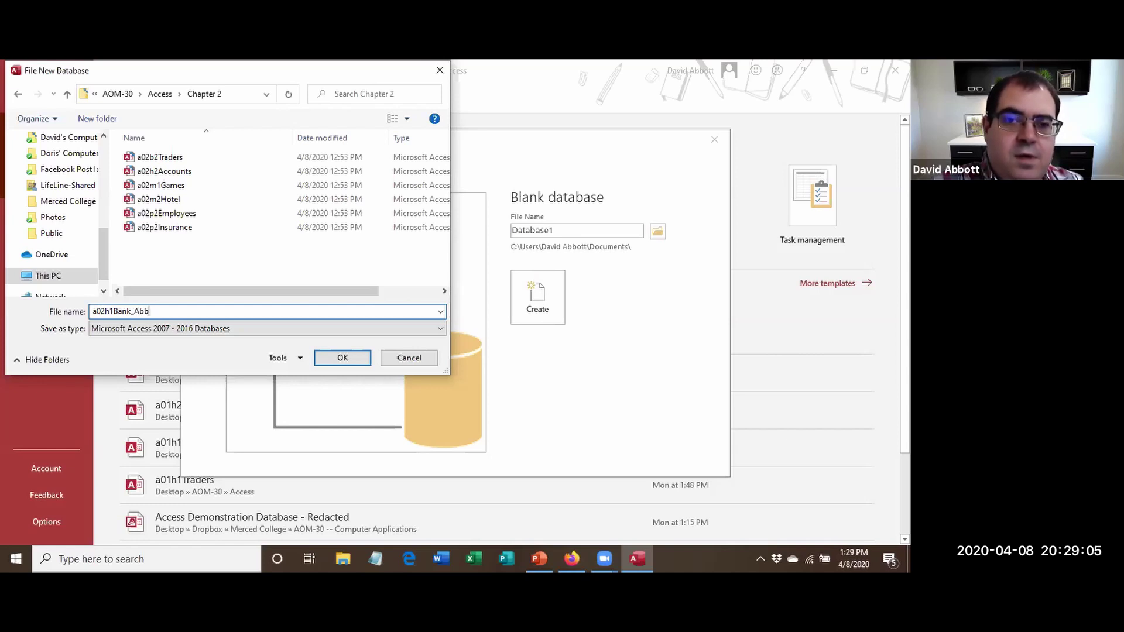
{"action": "type", "text": "ottDavid"}
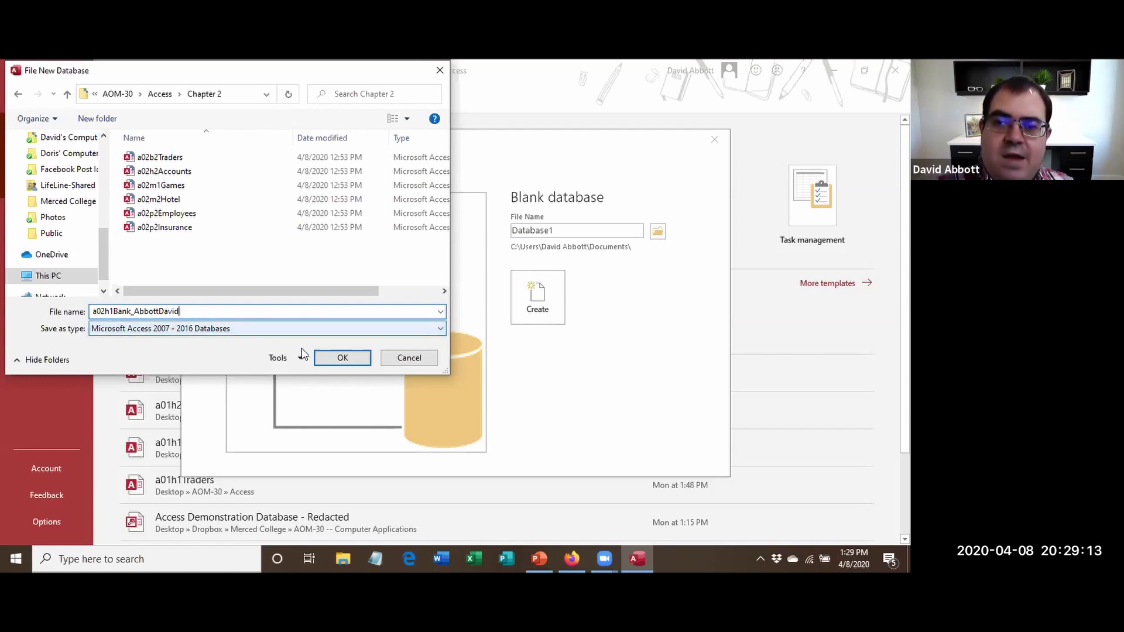
{"action": "left_click", "coordinate": [340, 360]}
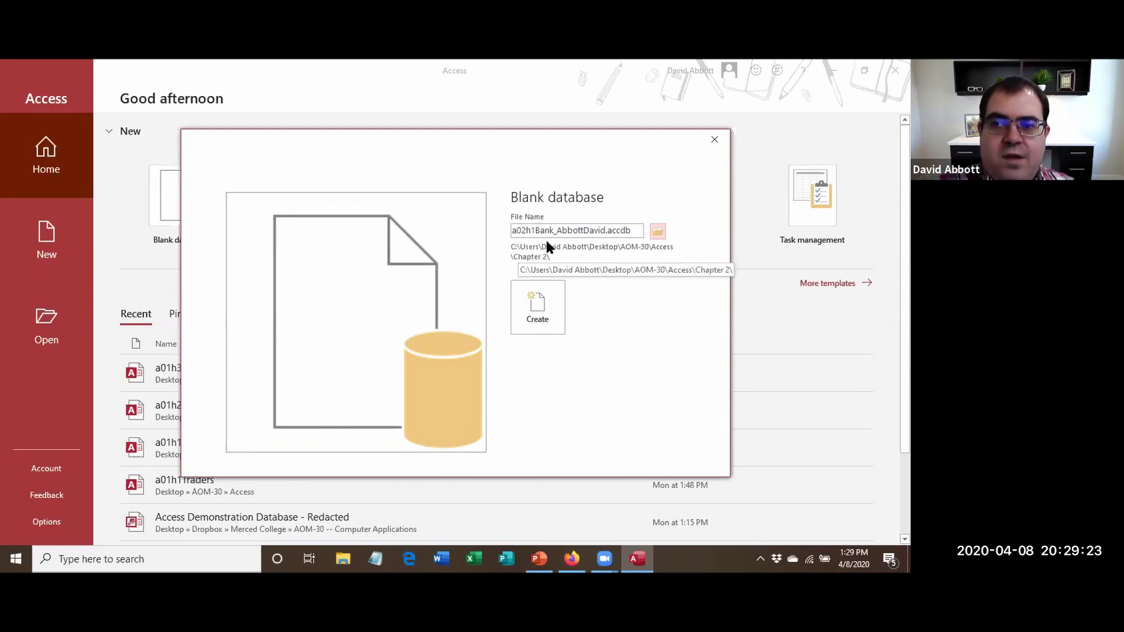
{"action": "left_click", "coordinate": [543, 316]}
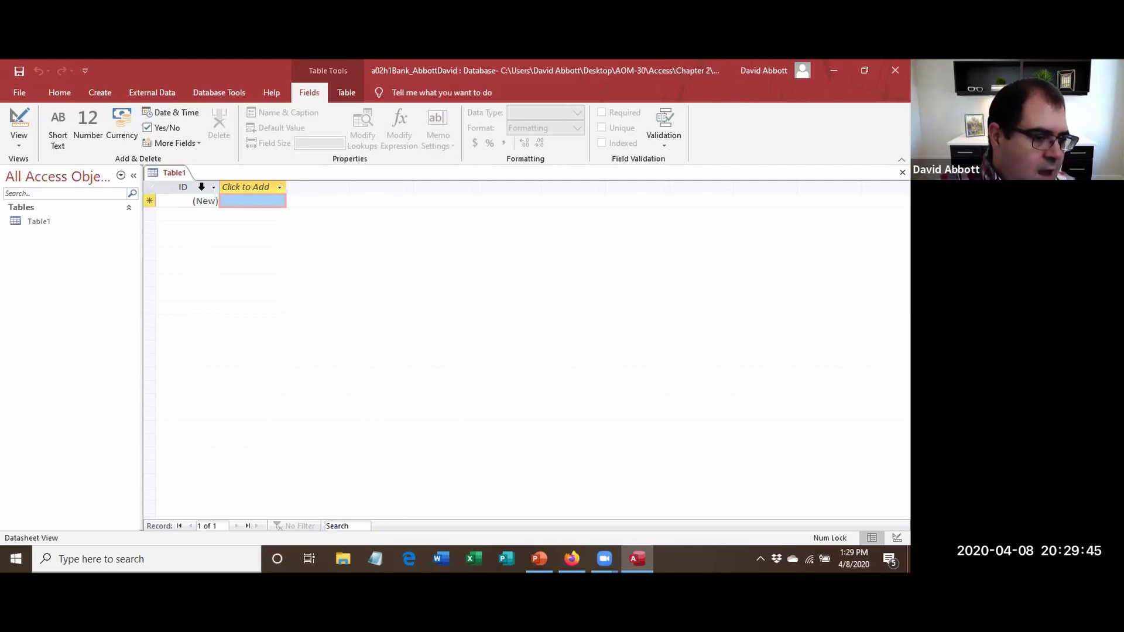
Add a Short Text field named BranchID after the ID field in the new table.
{"action": "left_click", "coordinate": [250, 189]}
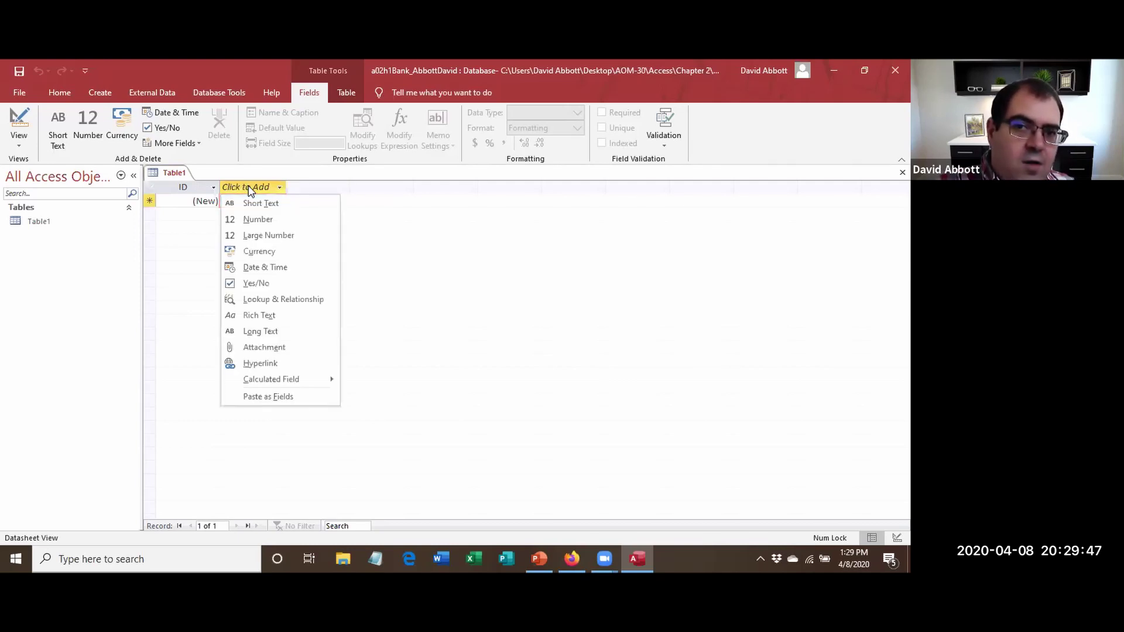
{"action": "left_click", "coordinate": [273, 206]}
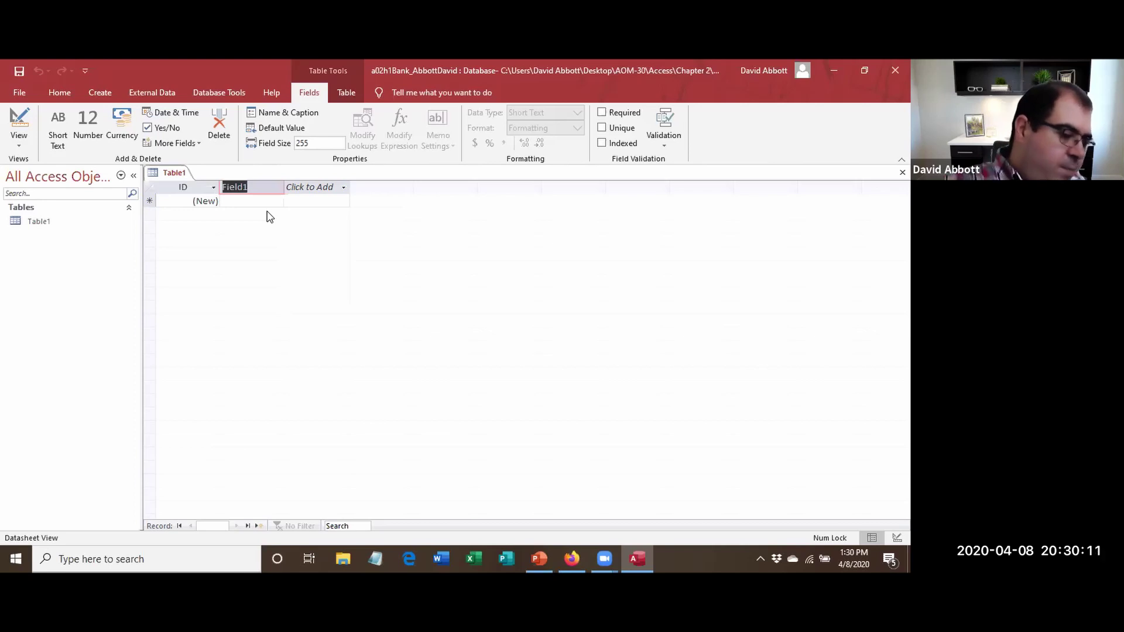
{"action": "type", "text": "D"}
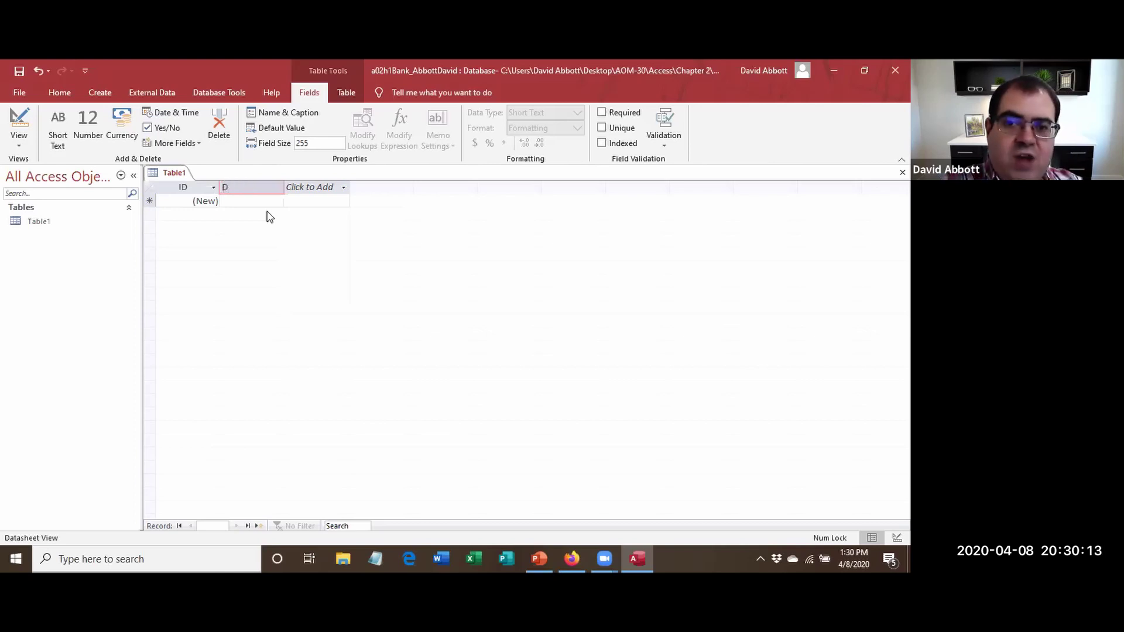
{"action": "key", "text": "BackSpace"}
{"action": "type", "text": "Bran"}
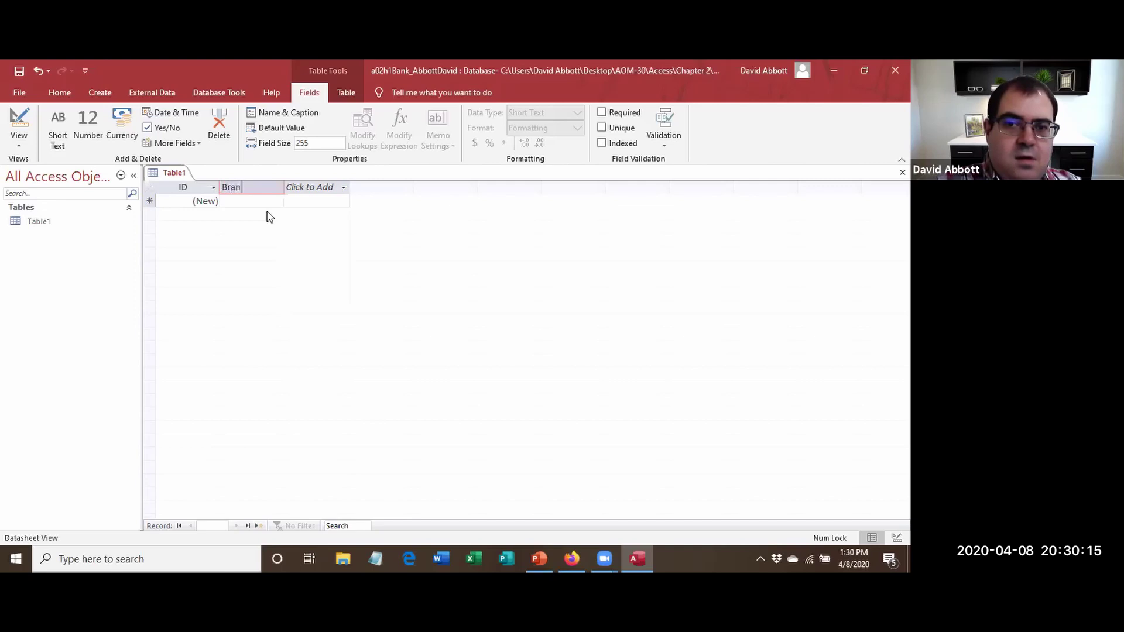
{"action": "type", "text": "chID"}
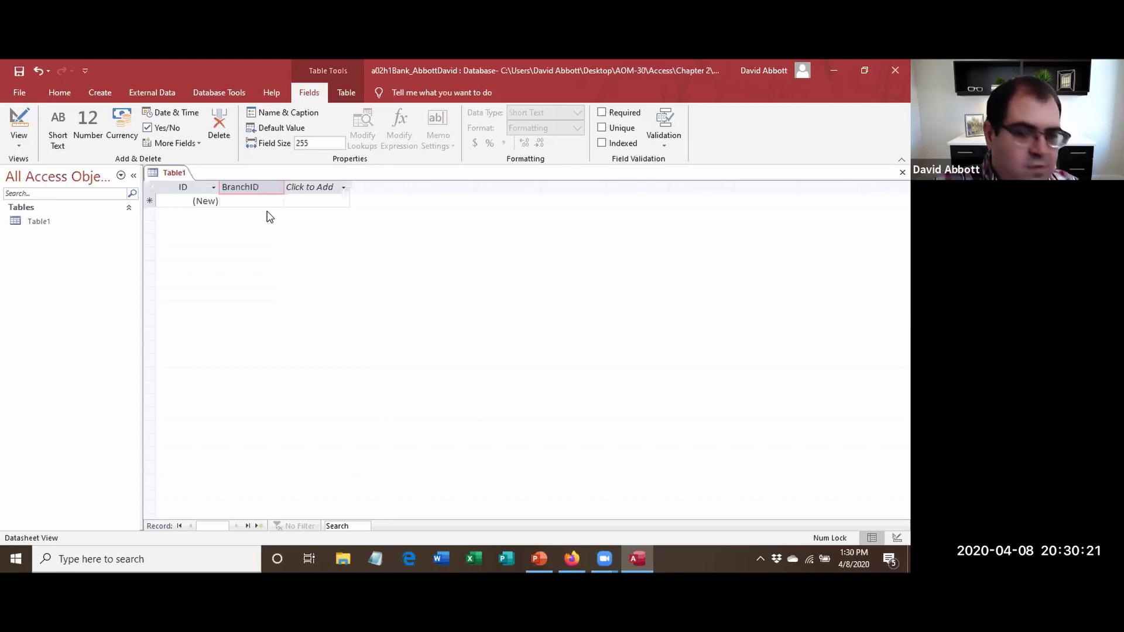
{"action": "key", "text": "Return"}
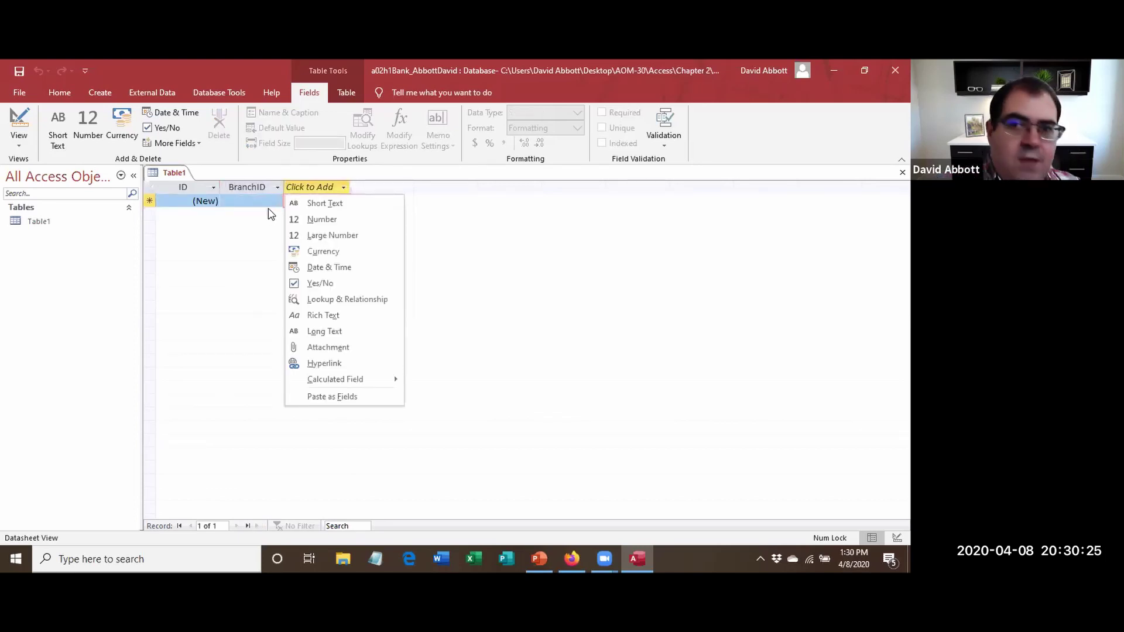
Add two Short Text fields named Manager and Location after the BranchID field.
{"action": "left_click", "coordinate": [325, 204]}
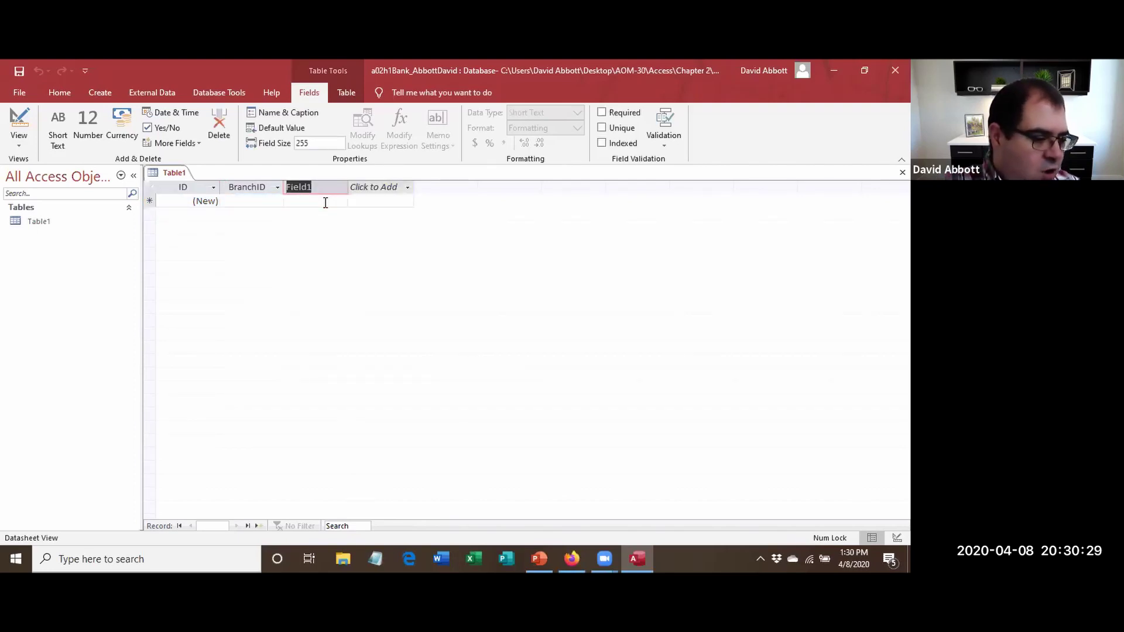
{"action": "type", "text": "Manager"}
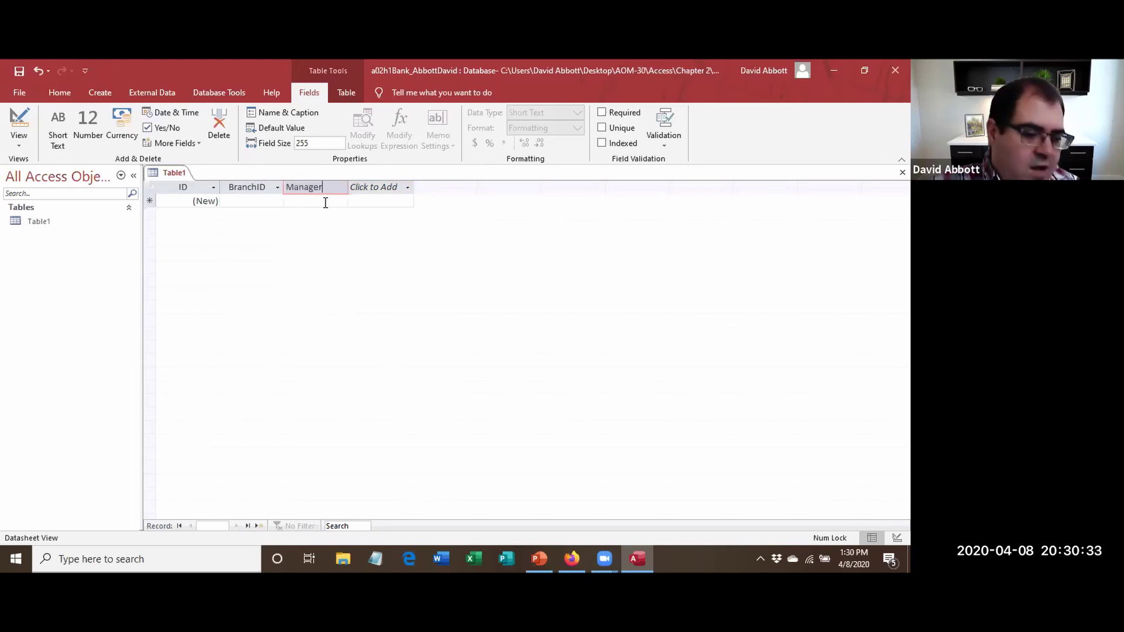
{"action": "left_click", "coordinate": [377, 187]}
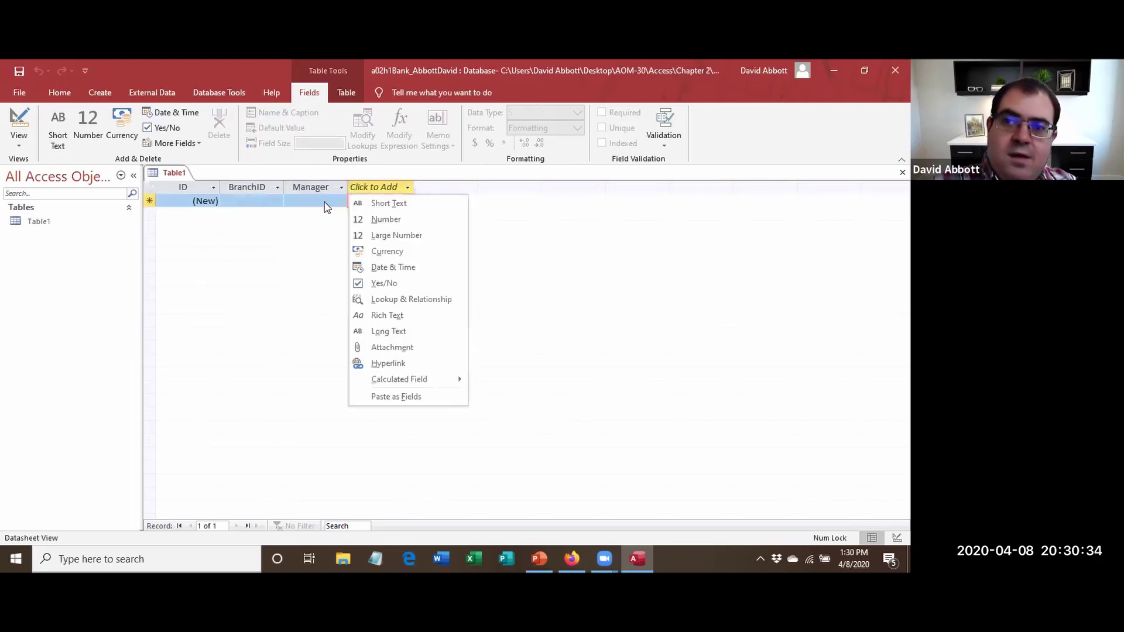
{"action": "left_click", "coordinate": [389, 203]}
{"action": "type", "text": "Location"}
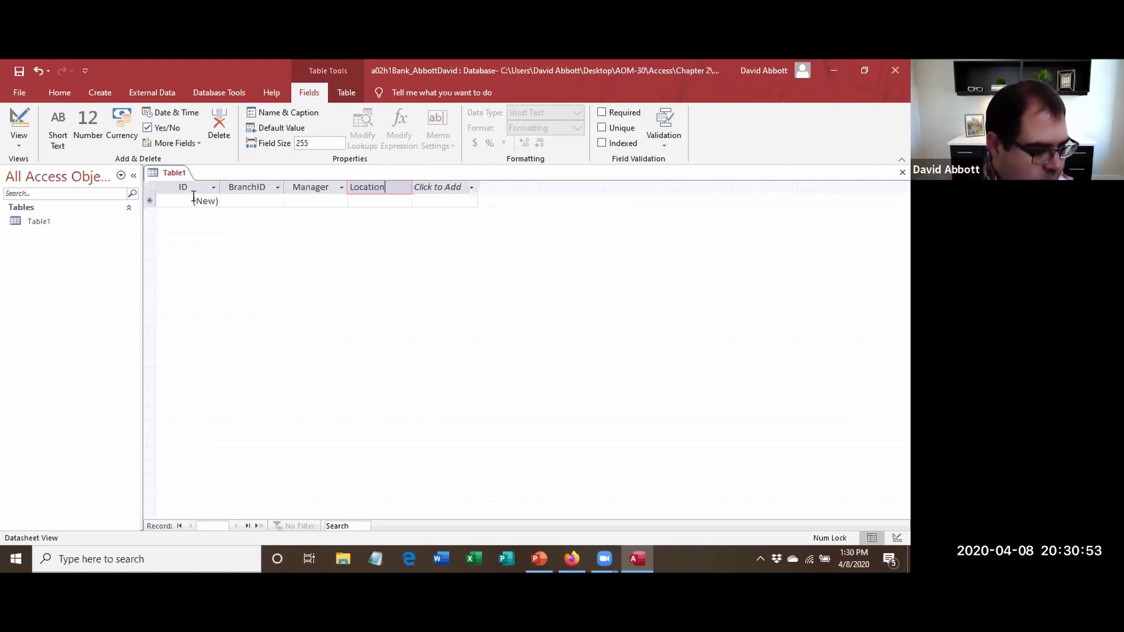
{"action": "left_click", "coordinate": [172, 202]}
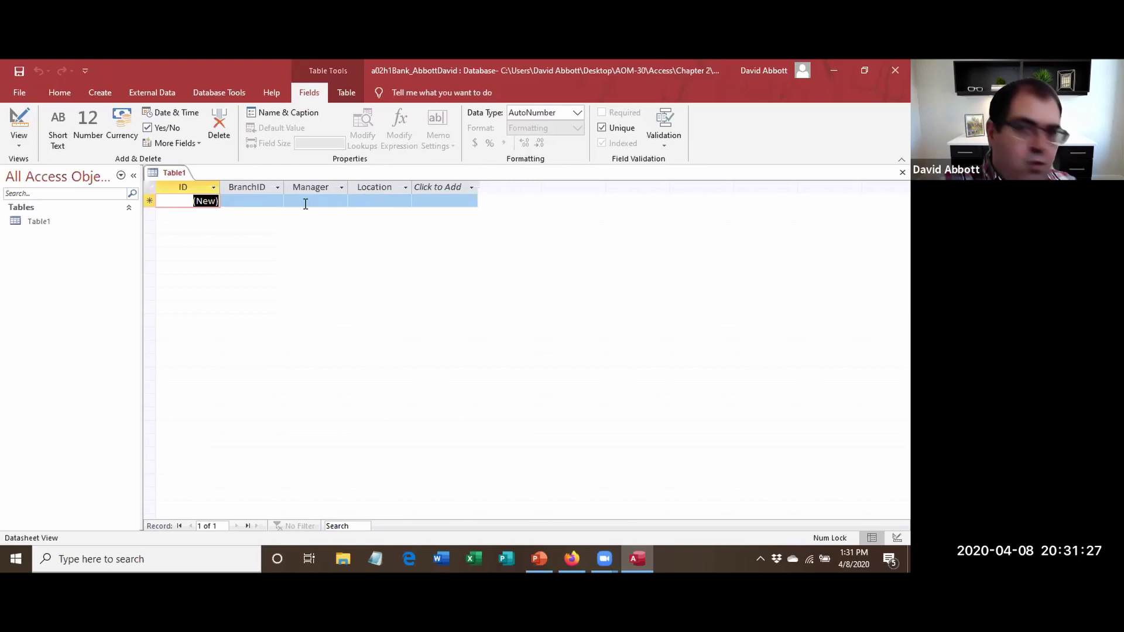
Enter the first record with BranchID B10, the manager's last name, and location Uptown.
{"action": "left_click", "coordinate": [258, 202]}
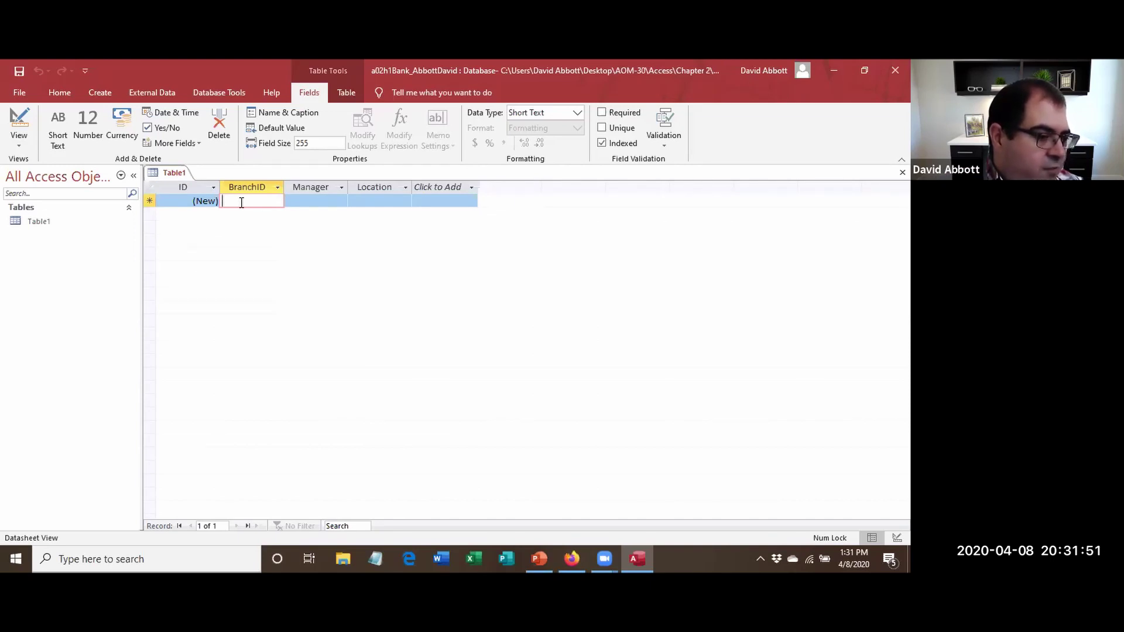
{"action": "type", "text": "B"}
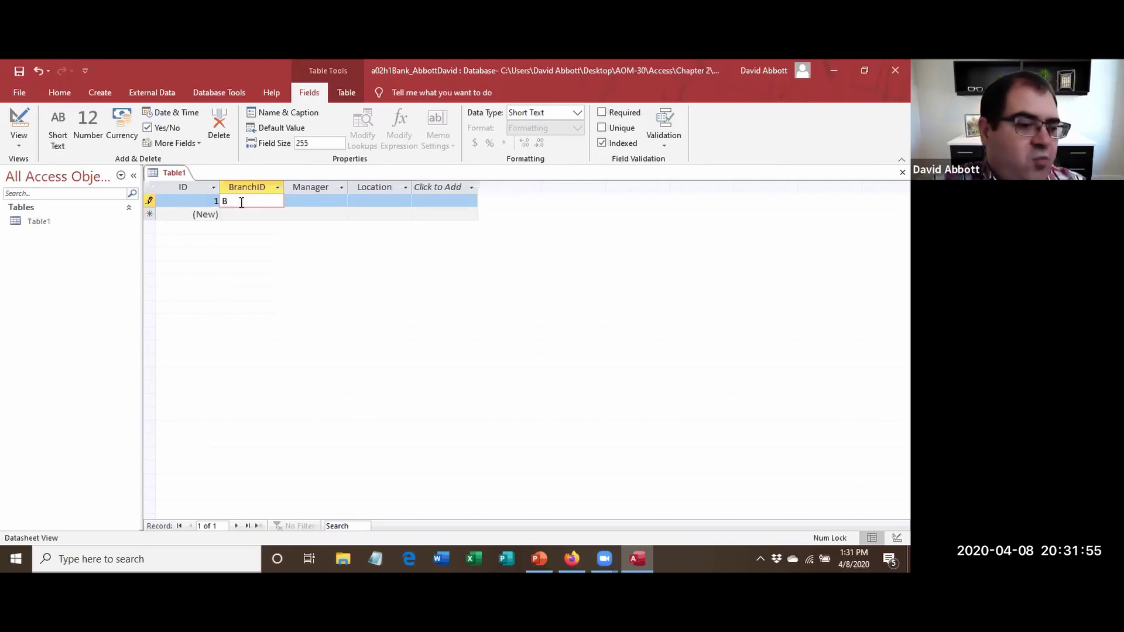
{"action": "type", "text": "10"}
{"action": "key", "text": "Tab"}
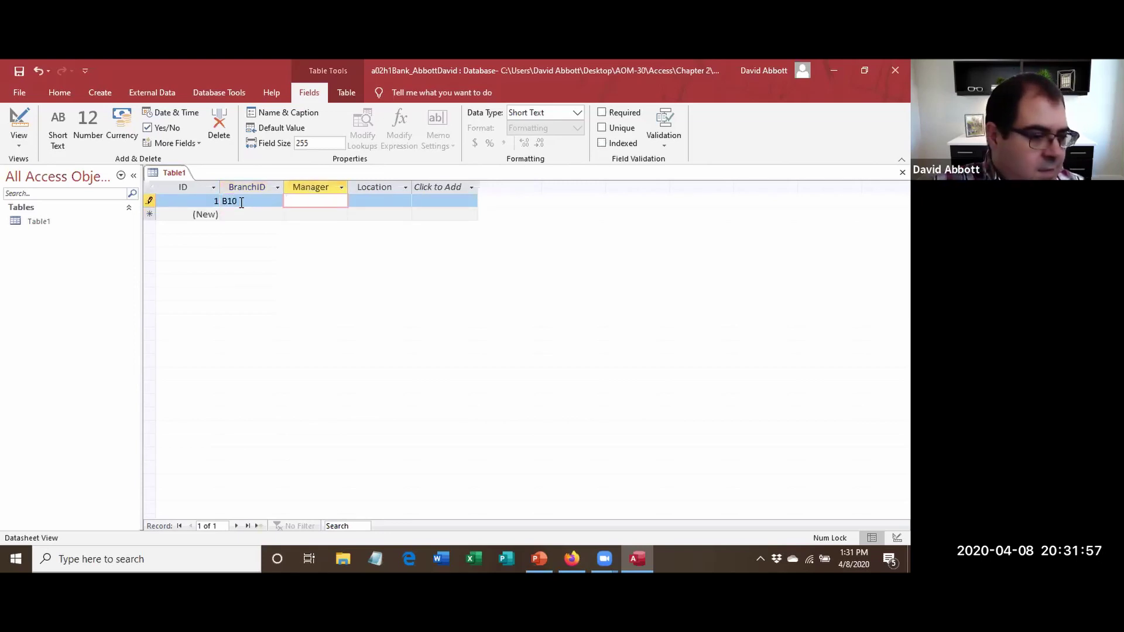
{"action": "type", "text": "Krebs"}
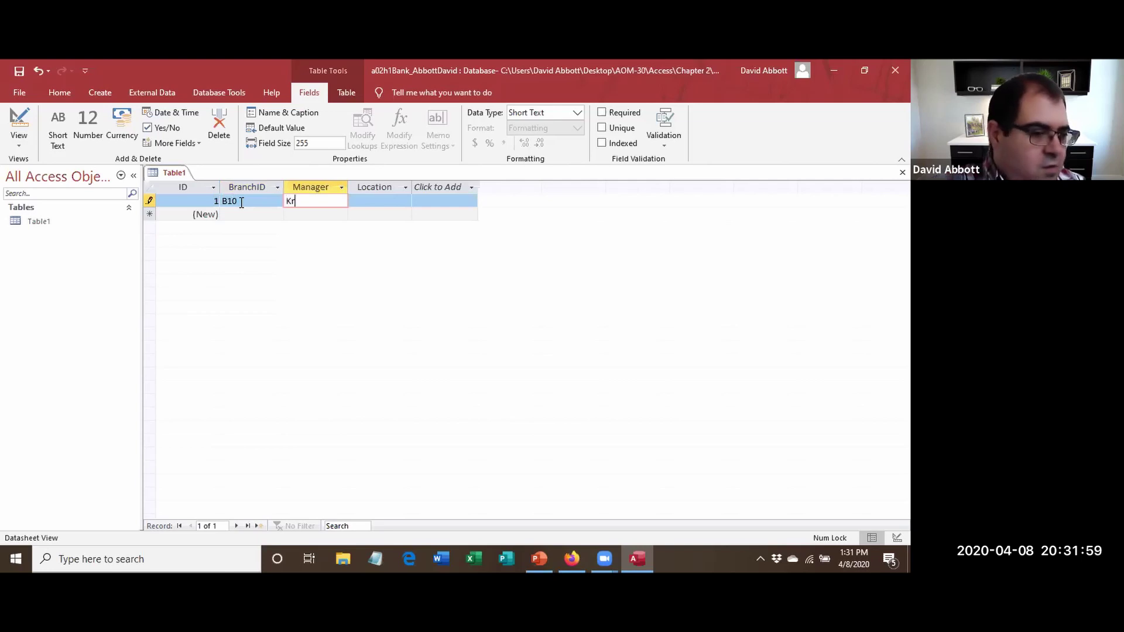
{"action": "key", "text": "Tab"}
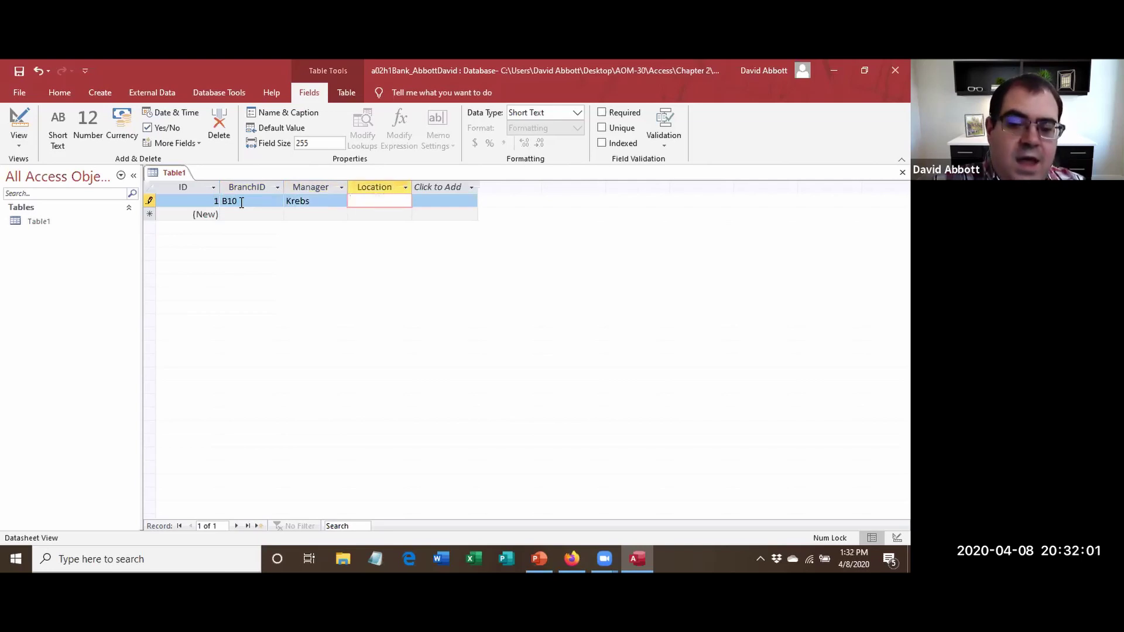
{"action": "type", "text": "Up"}
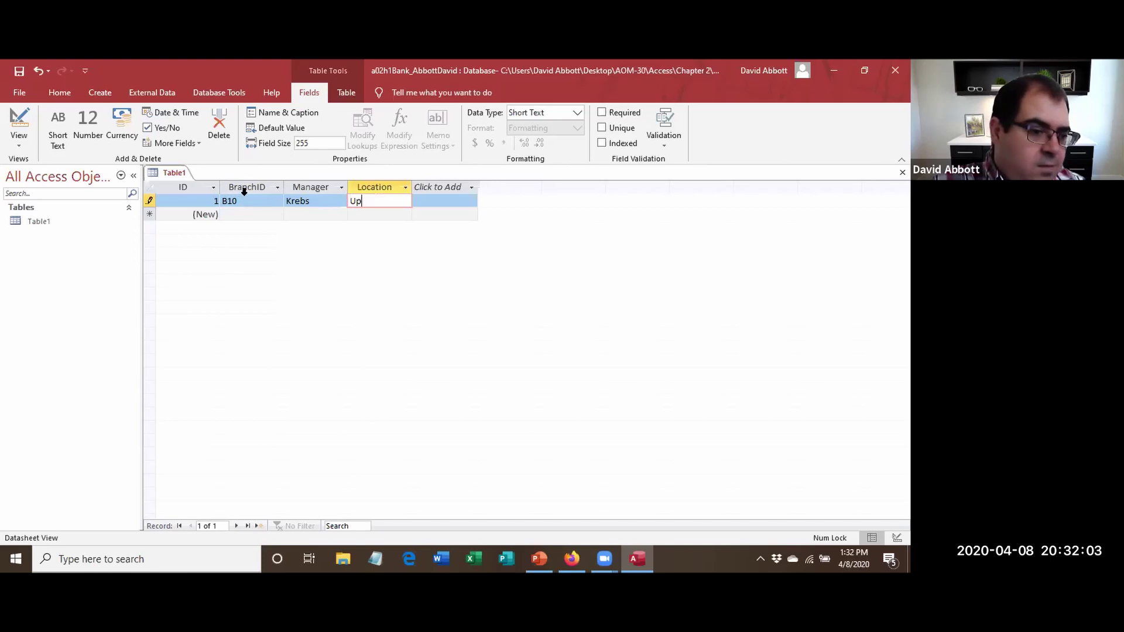
{"action": "type", "text": "town"}
{"action": "key", "text": "Tab"}
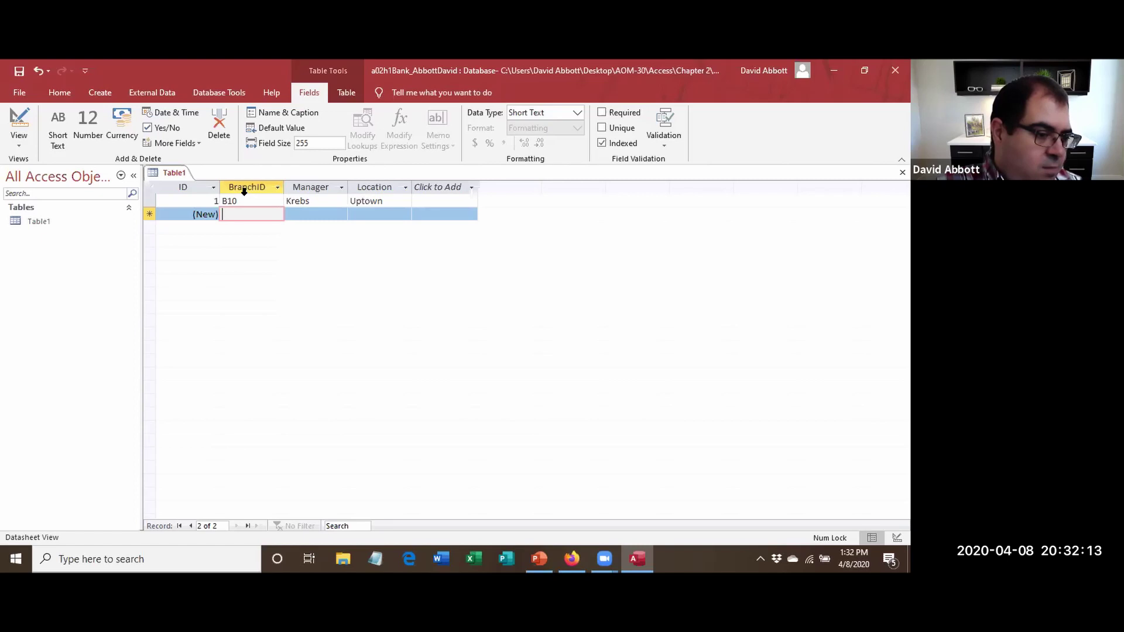
Enter the second record with BranchID B20, the manager's last name, and location Eastern.
{"action": "type", "text": "B29"}
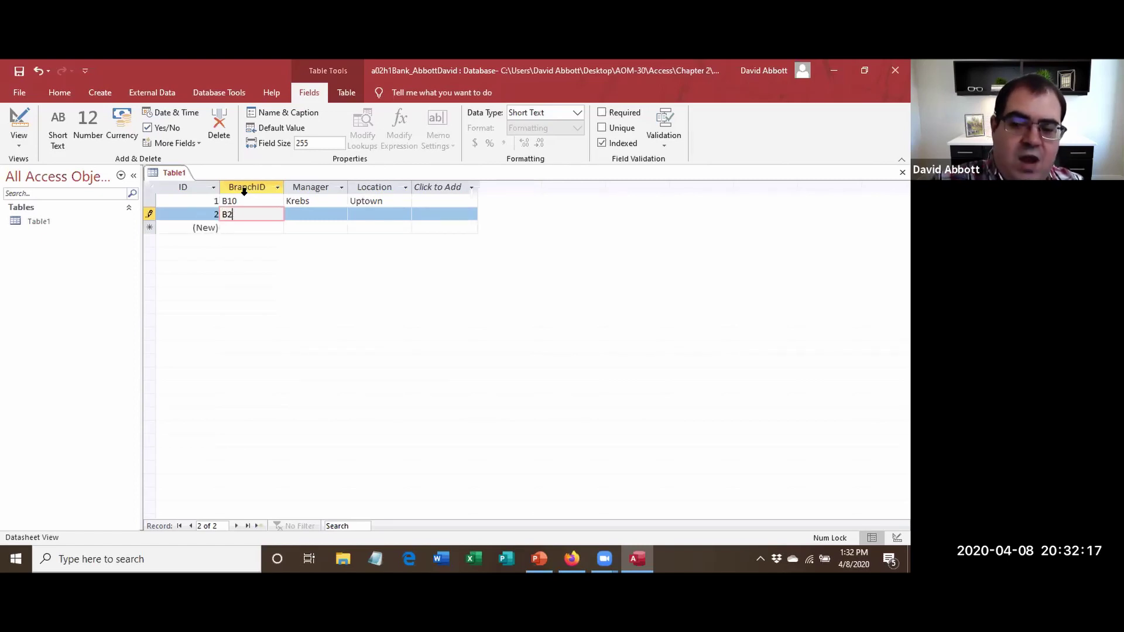
{"action": "key", "text": "BackSpace"}
{"action": "type", "text": "0"}
{"action": "key", "text": "Tab"}
{"action": "type", "text": "Esoisut"}
{"action": "type", "text": "ero"}
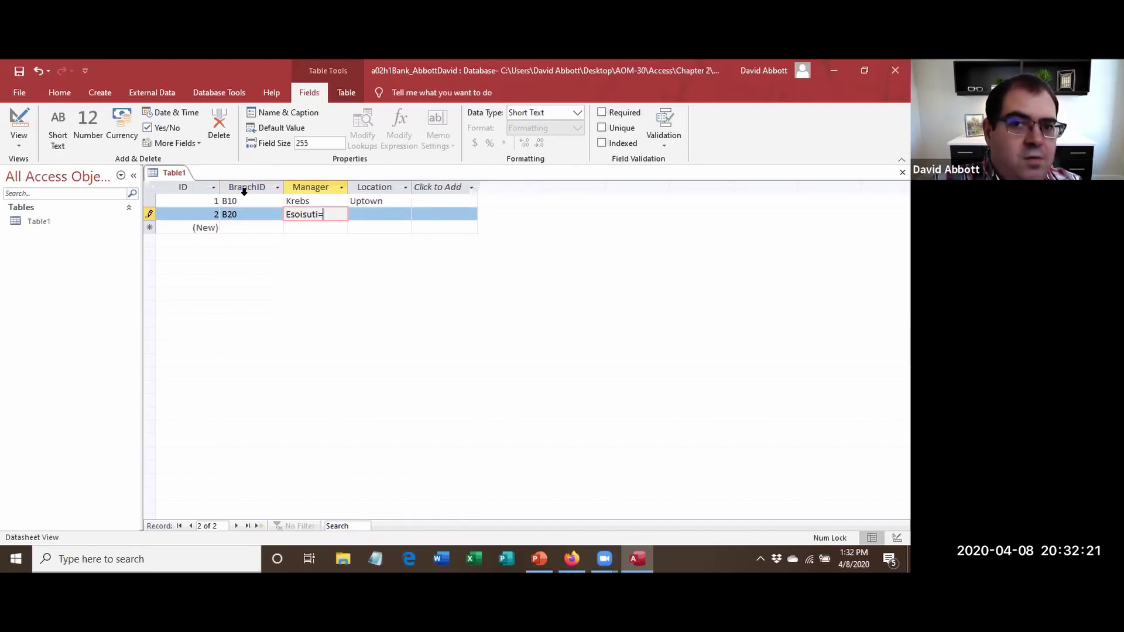
{"action": "key", "text": "BackSpace"}
{"action": "key", "text": "BackSpace"}
{"action": "key", "text": "BackSpace"}
{"action": "key", "text": "BackSpace"}
{"action": "key", "text": "BackSpace"}
{"action": "key", "text": "BackSpace"}
{"action": "key", "text": "BackSpace"}
{"action": "key", "text": "BackSpace"}
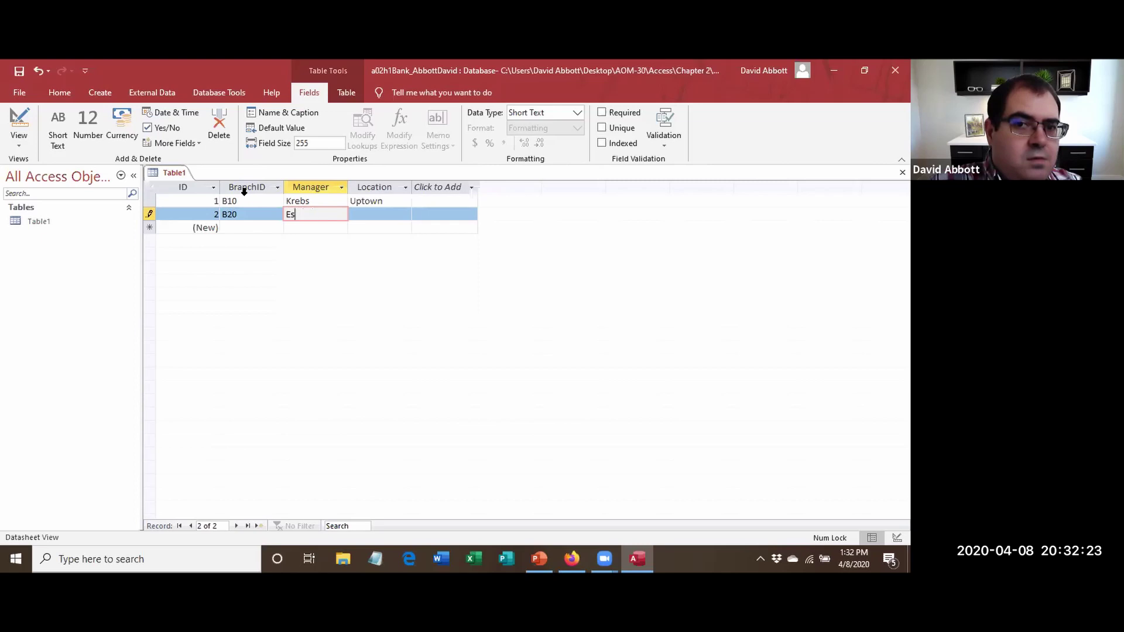
{"action": "type", "text": "p"}
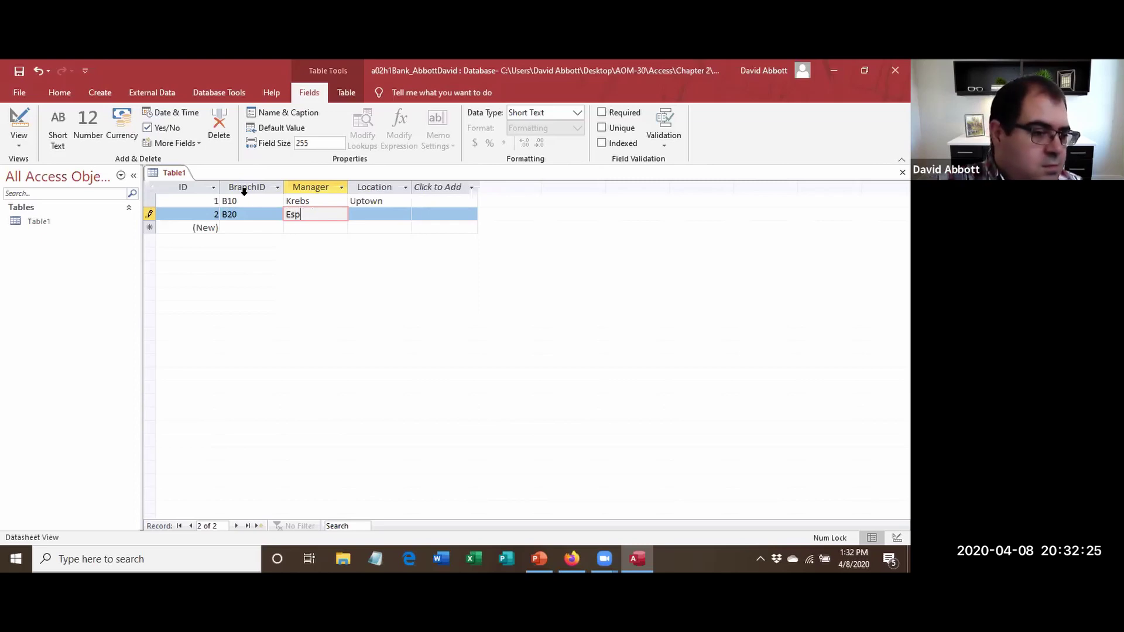
{"action": "type", "text": "osito"}
{"action": "key", "text": "Tab"}
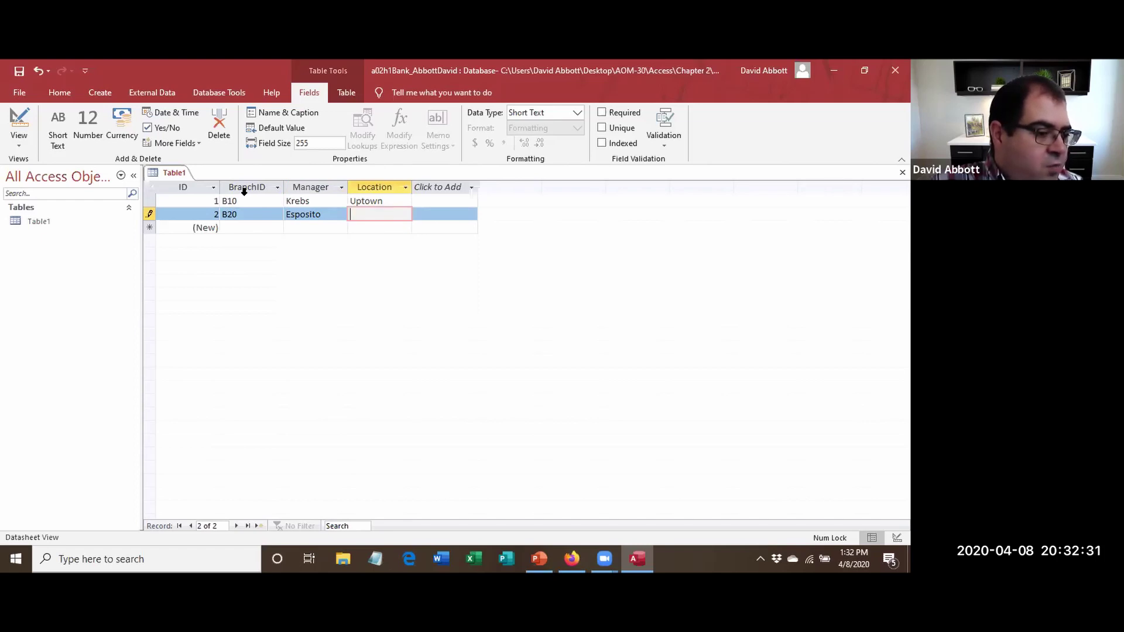
{"action": "type", "text": "Eas"}
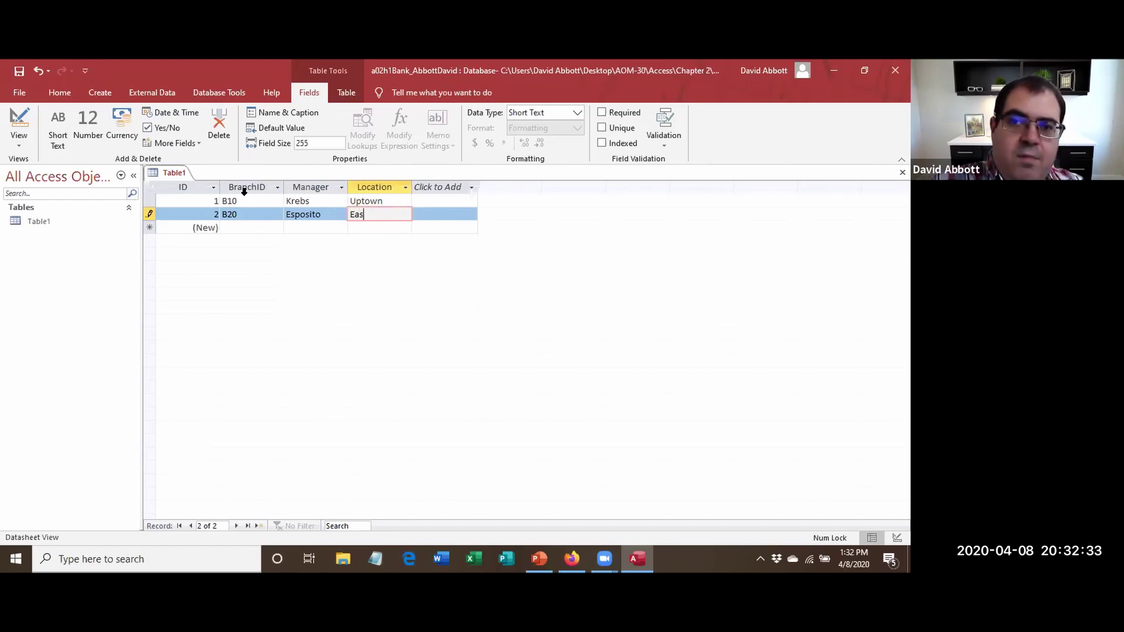
{"action": "type", "text": "tern"}
{"action": "key", "text": "Tab"}
{"action": "key", "text": "Tab"}
Enter the third record with BranchID B30, the manager's last name, and location Western.
{"action": "type", "text": "B30"}
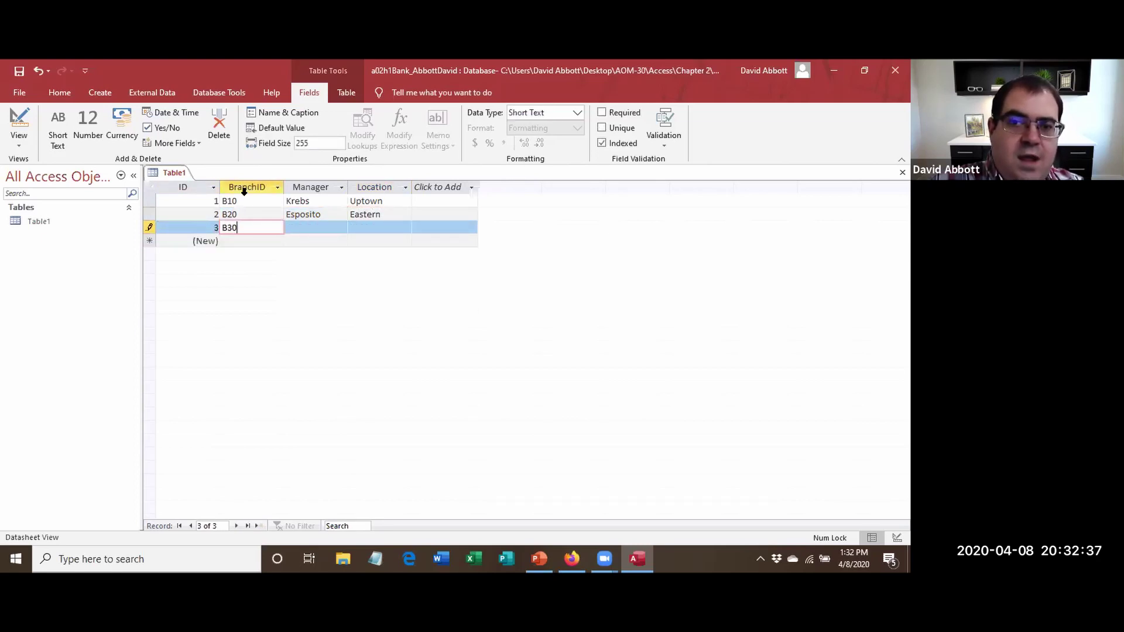
{"action": "key", "text": "Tab"}
{"action": "type", "text": "Amoako"}
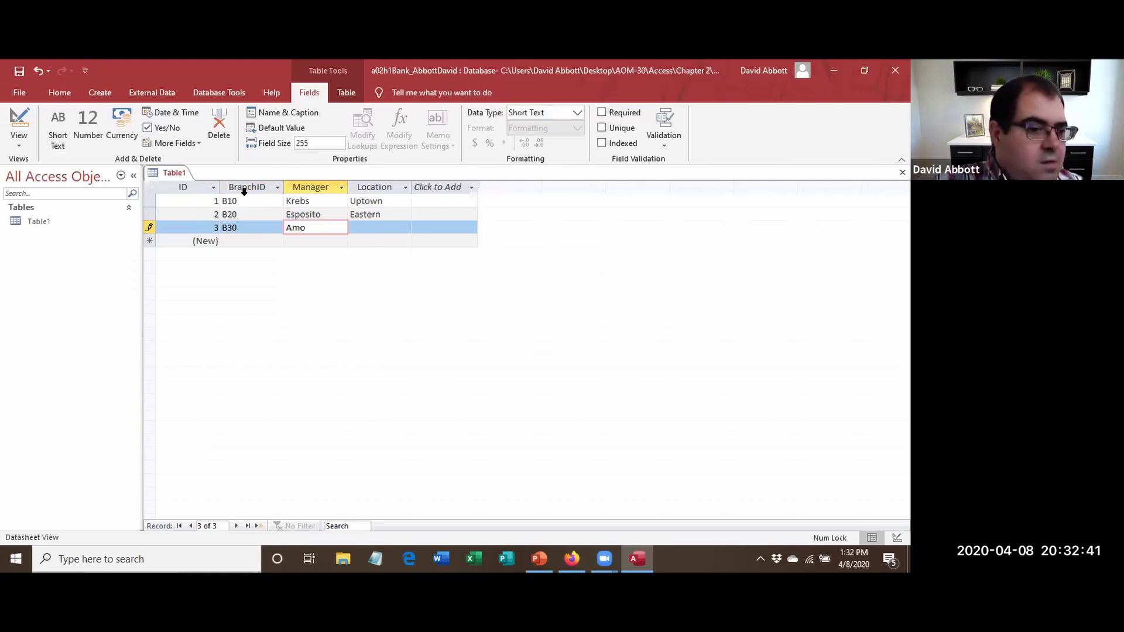
{"action": "key", "text": "Tab"}
{"action": "type", "text": "Western"}
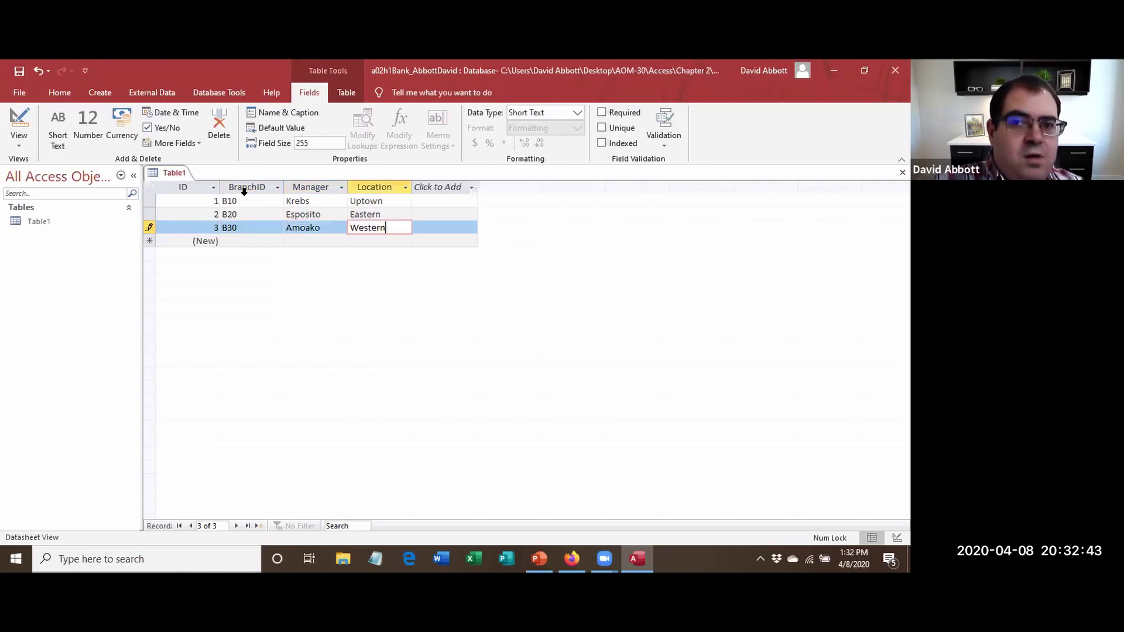
{"action": "key", "text": "Tab"}
{"action": "key", "text": "Tab"}
Enter the fourth record with BranchID B40, the manager's last name, and location Southern.
{"action": "type", "text": "B40"}
{"action": "key", "text": "Tab"}
{"action": "type", "text": "Singh"}
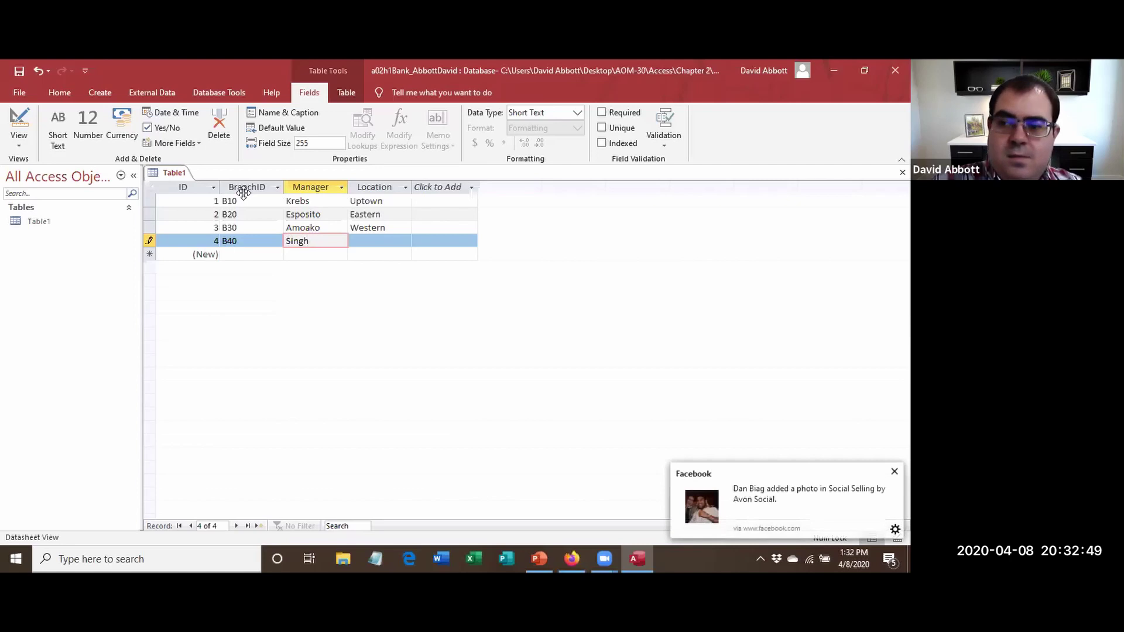
{"action": "key", "text": "Tab"}
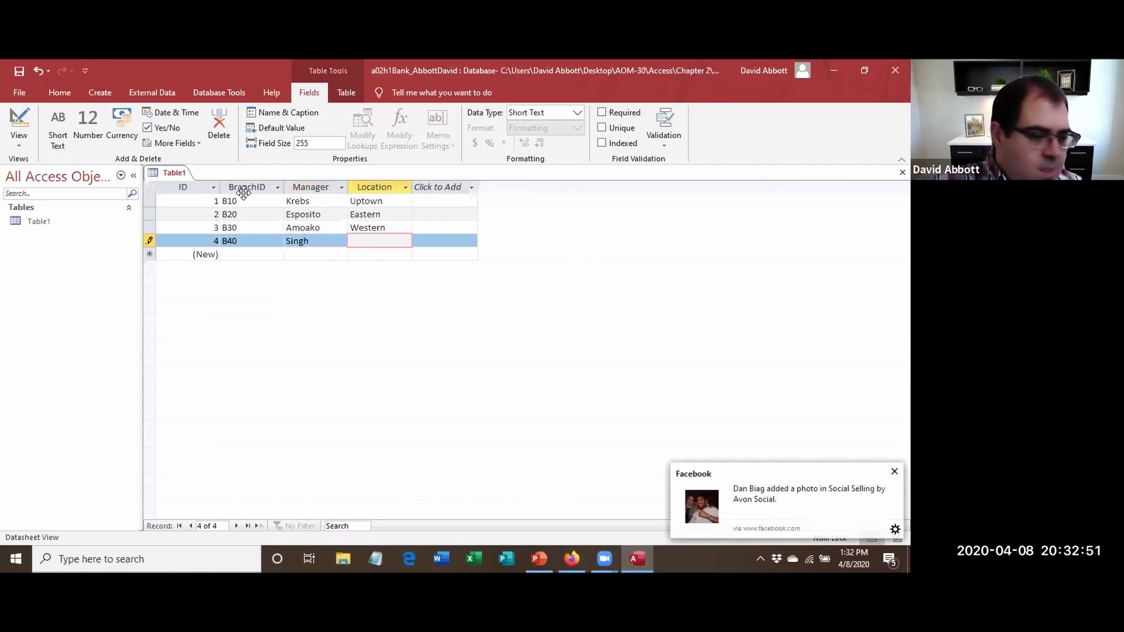
{"action": "type", "text": "Southern"}
{"action": "key", "text": "Tab"}
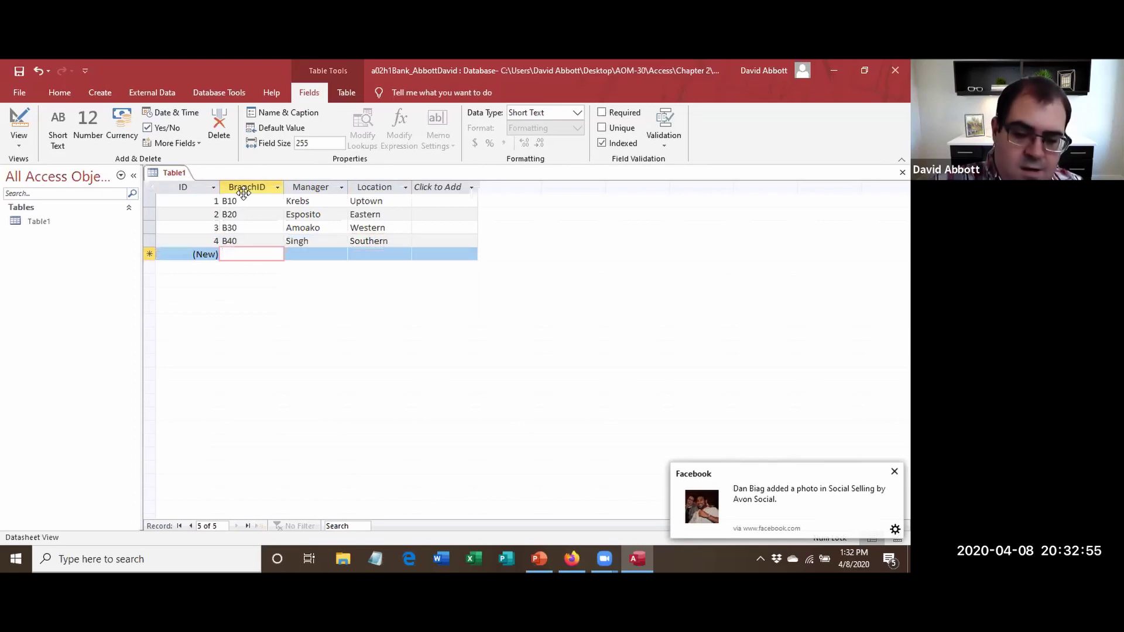
Enter the fifth record with BranchID B50, the student's last name as manager, and location Campus.
{"action": "type", "text": "B50"}
{"action": "key", "text": "Tab"}
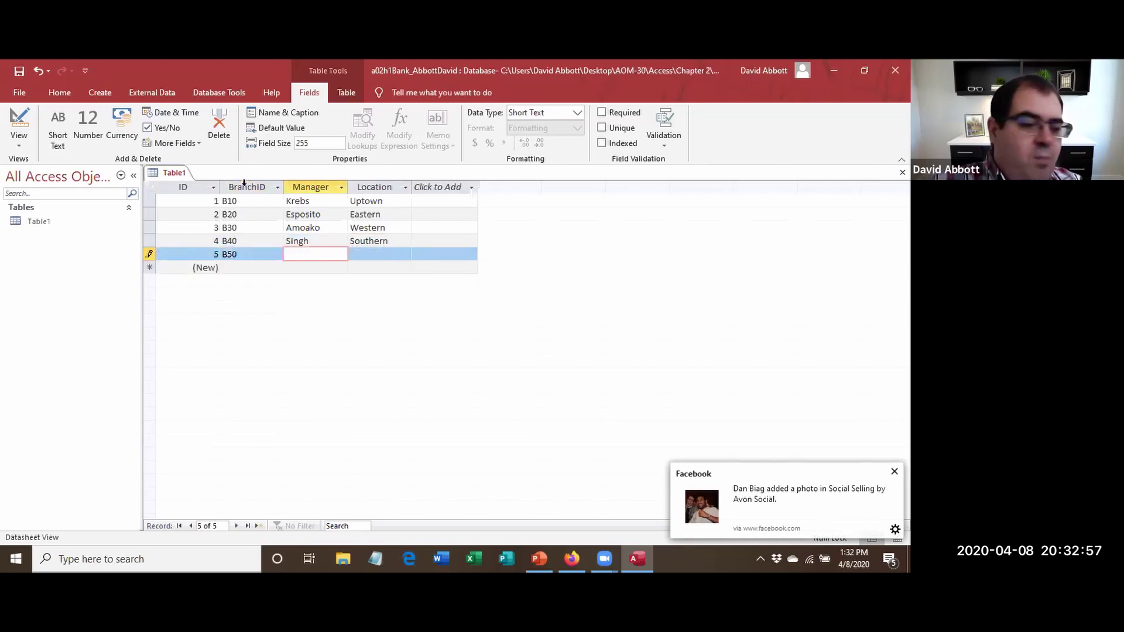
{"action": "type", "text": "Abbott"}
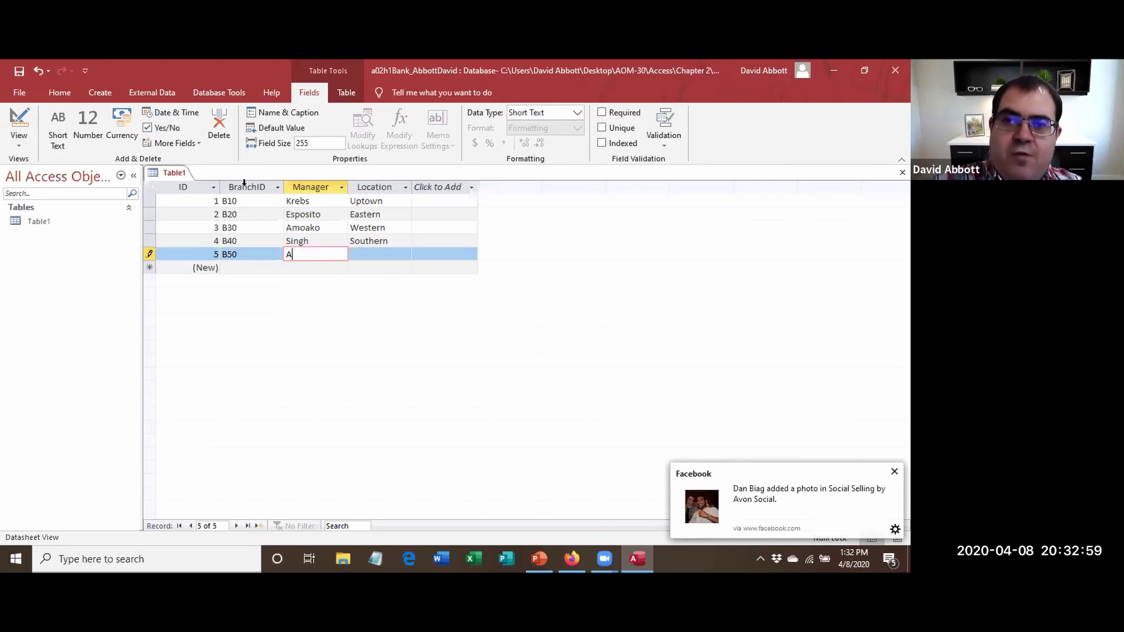
{"action": "key", "text": "Tab"}
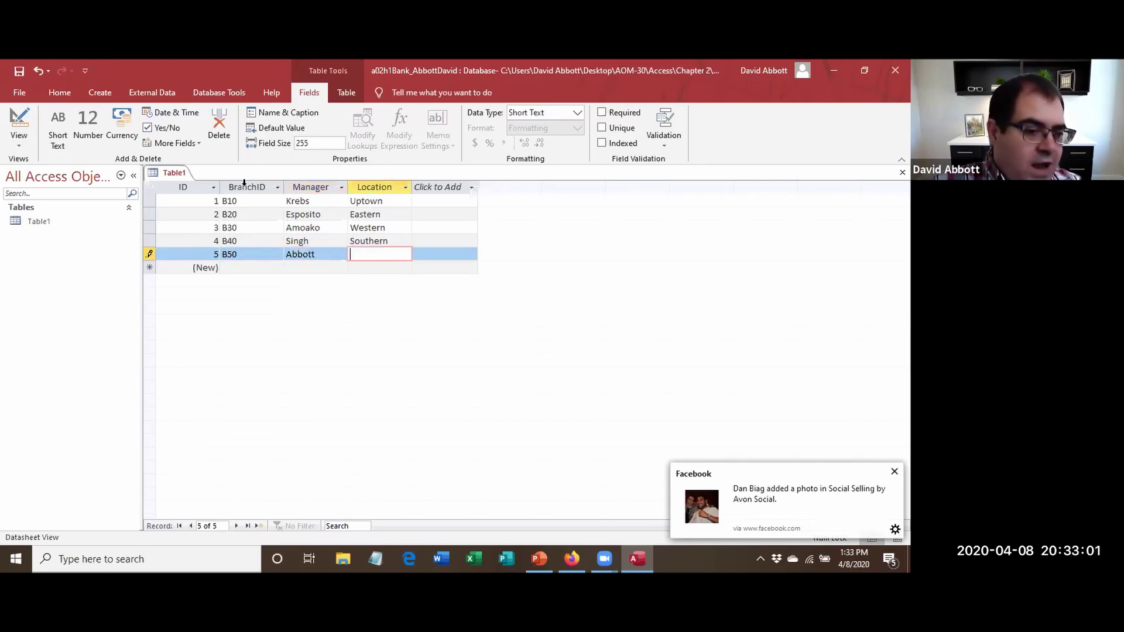
{"action": "type", "text": "Campus"}
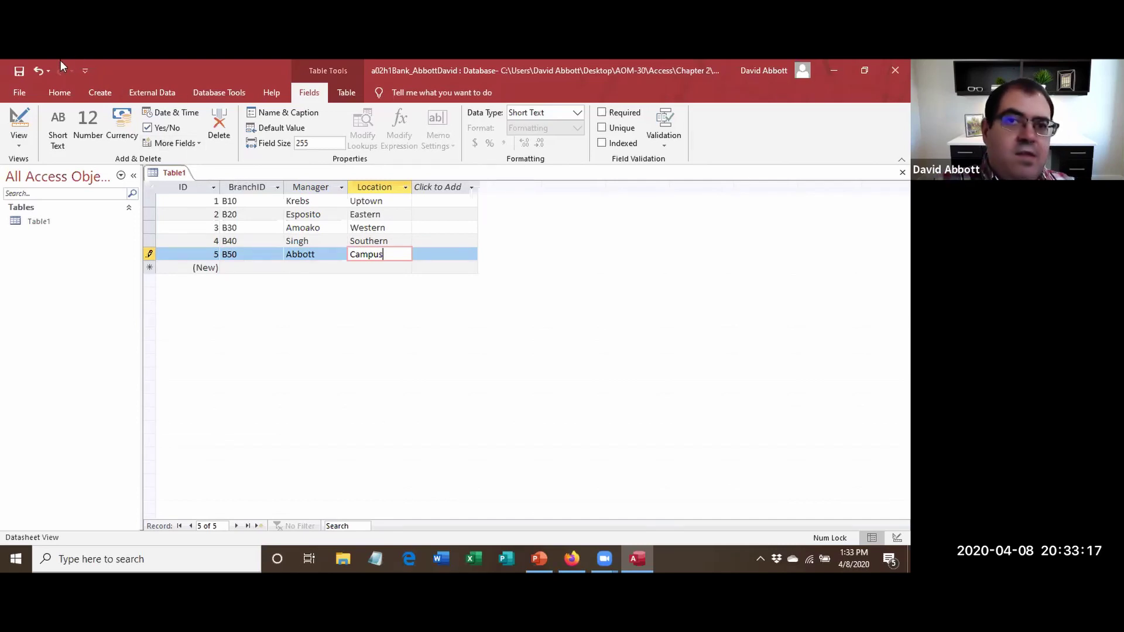
Save the table under the name Branch and switch it to Design view.
{"action": "left_click", "coordinate": [20, 72]}
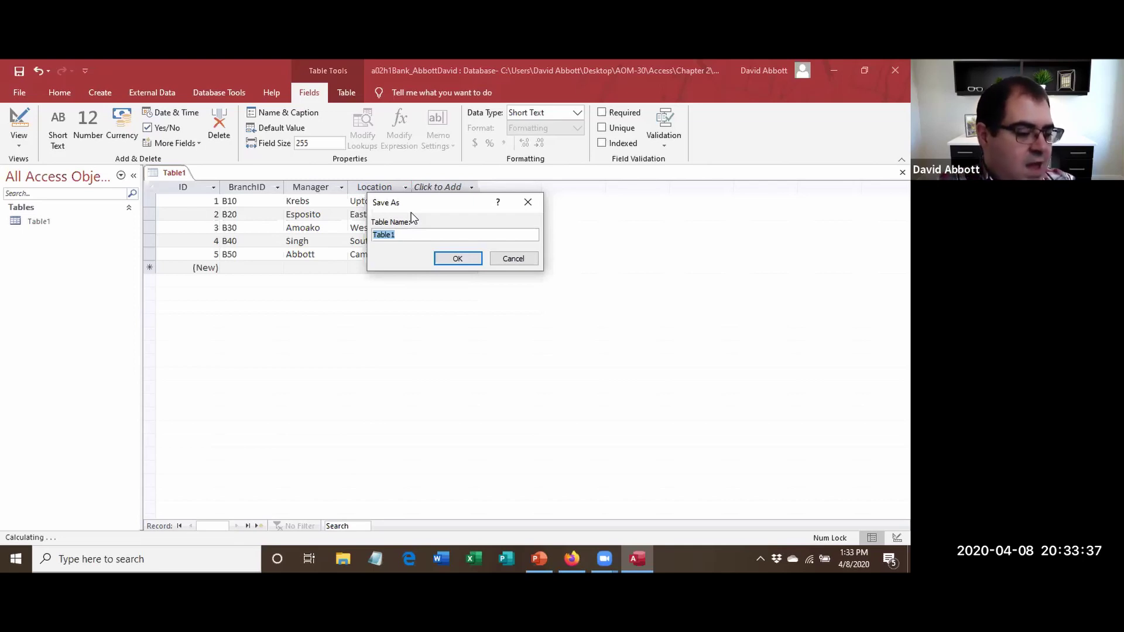
{"action": "type", "text": "Branch"}
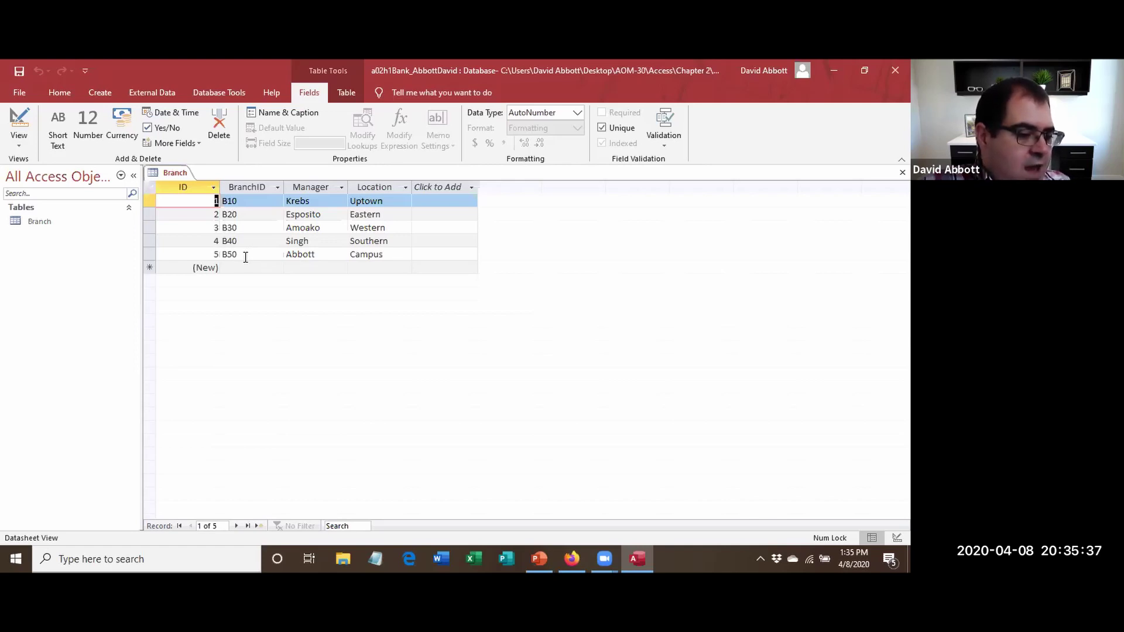
{"action": "left_click", "coordinate": [61, 93]}
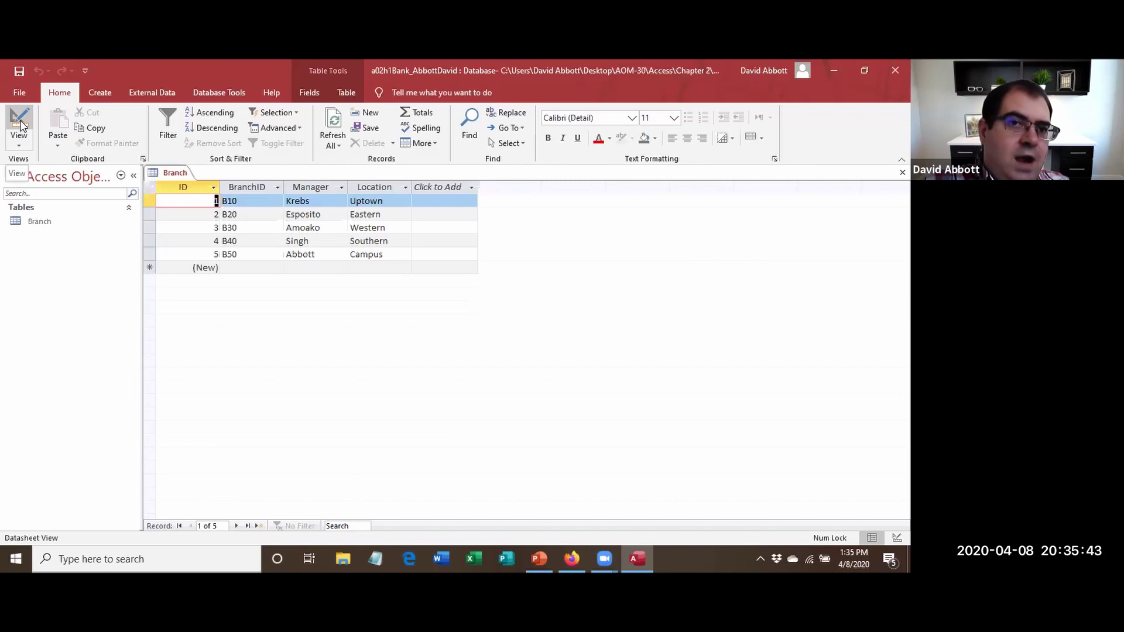
{"action": "left_click", "coordinate": [21, 124]}
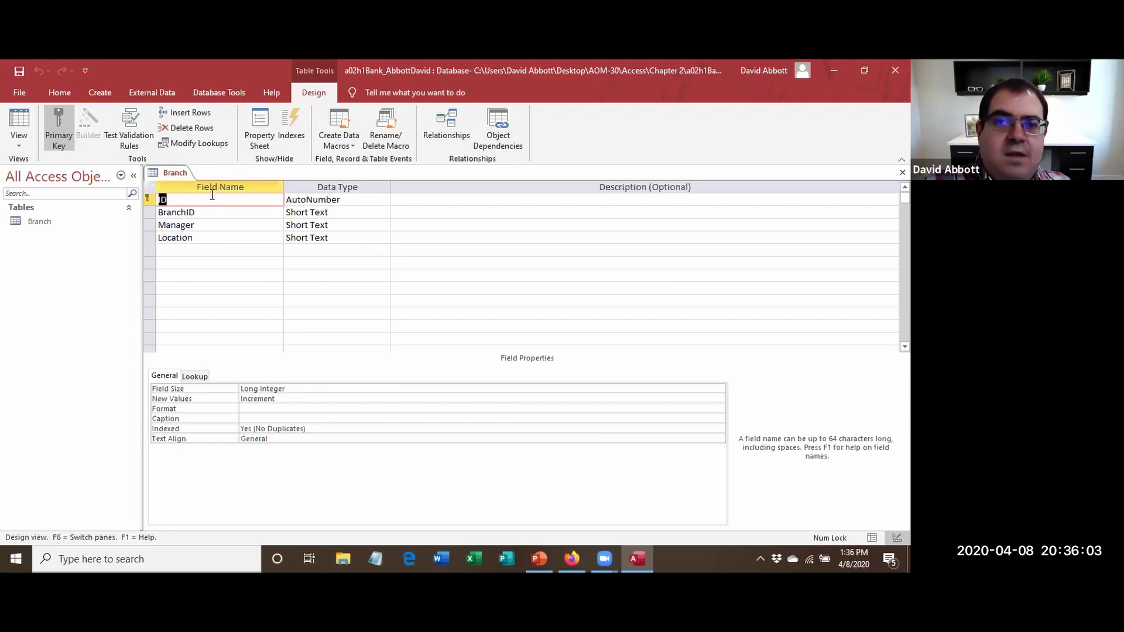
Delete the ID field from the Branch table, accepting the removal of its data and primary key.
{"action": "left_click", "coordinate": [180, 135]}
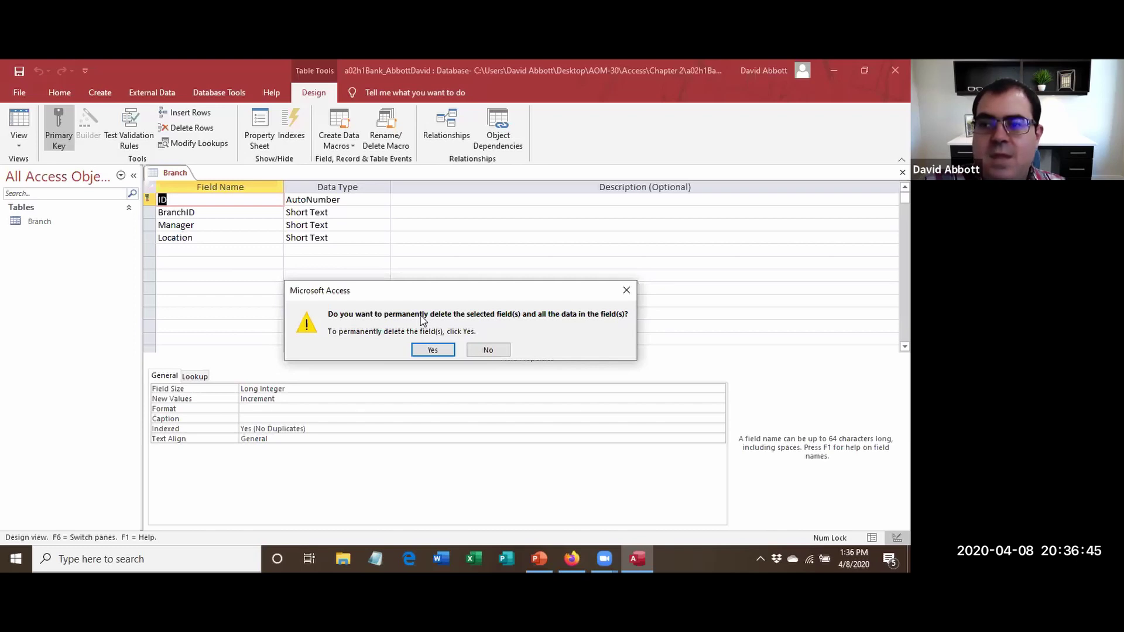
{"action": "left_click", "coordinate": [433, 351]}
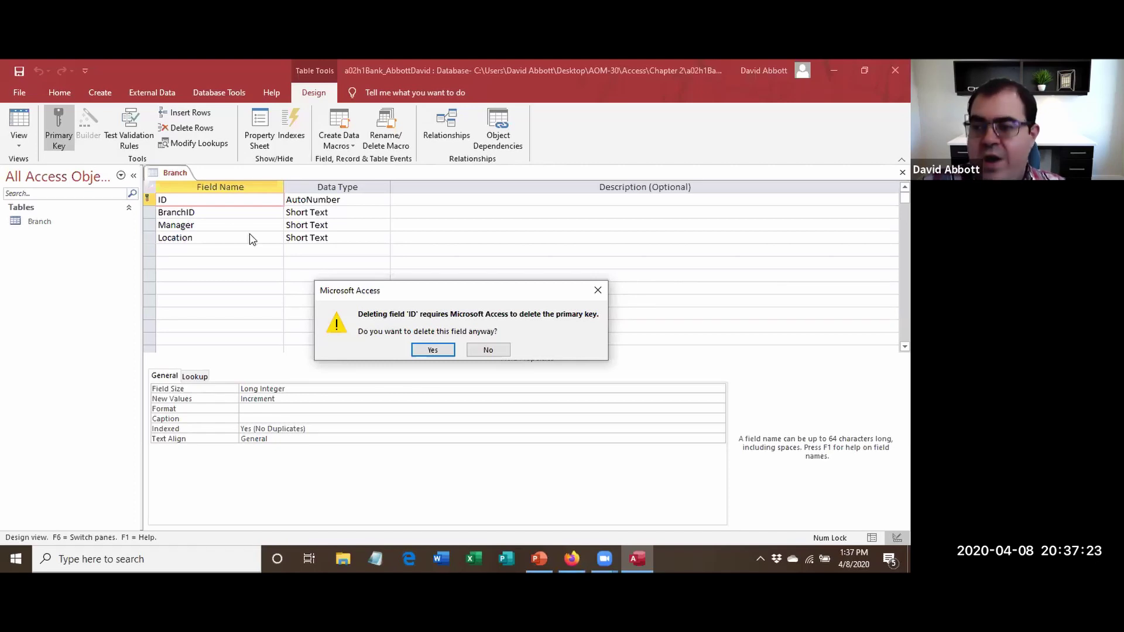
{"action": "left_click", "coordinate": [447, 350]}
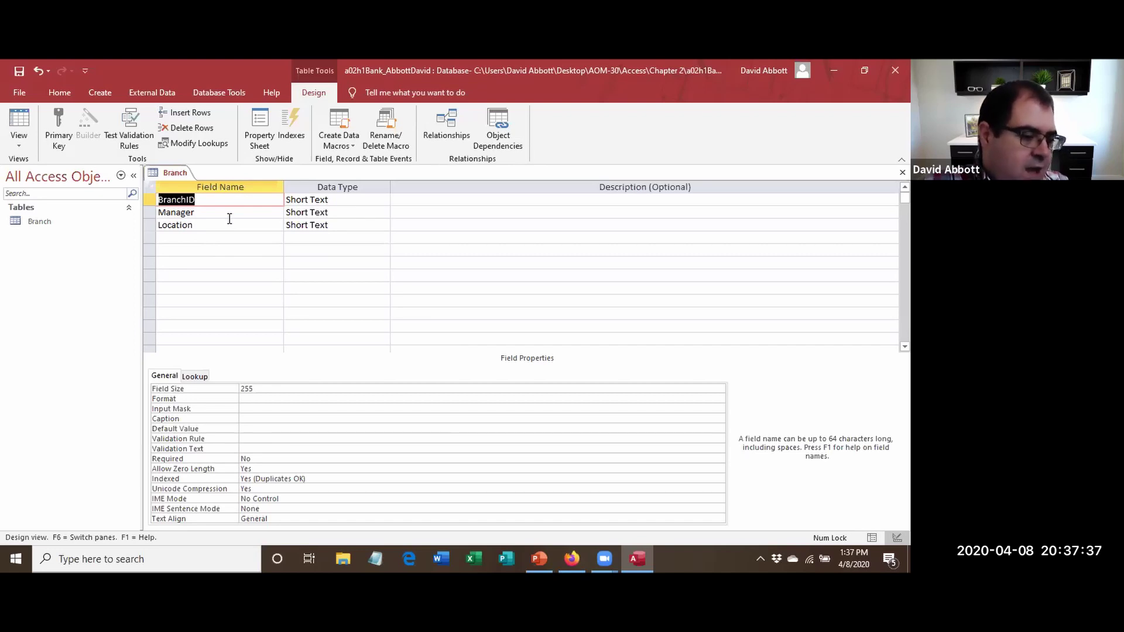
Make BranchID the primary key of the Branch table and save the design.
{"action": "left_click", "coordinate": [66, 145]}
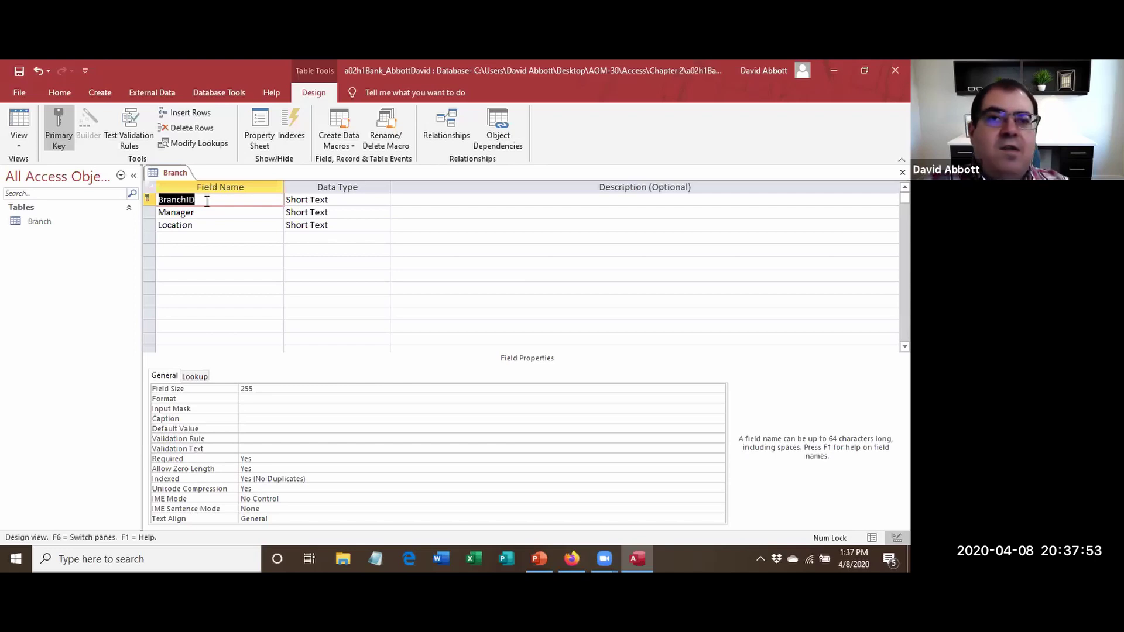
{"action": "left_click", "coordinate": [19, 71]}
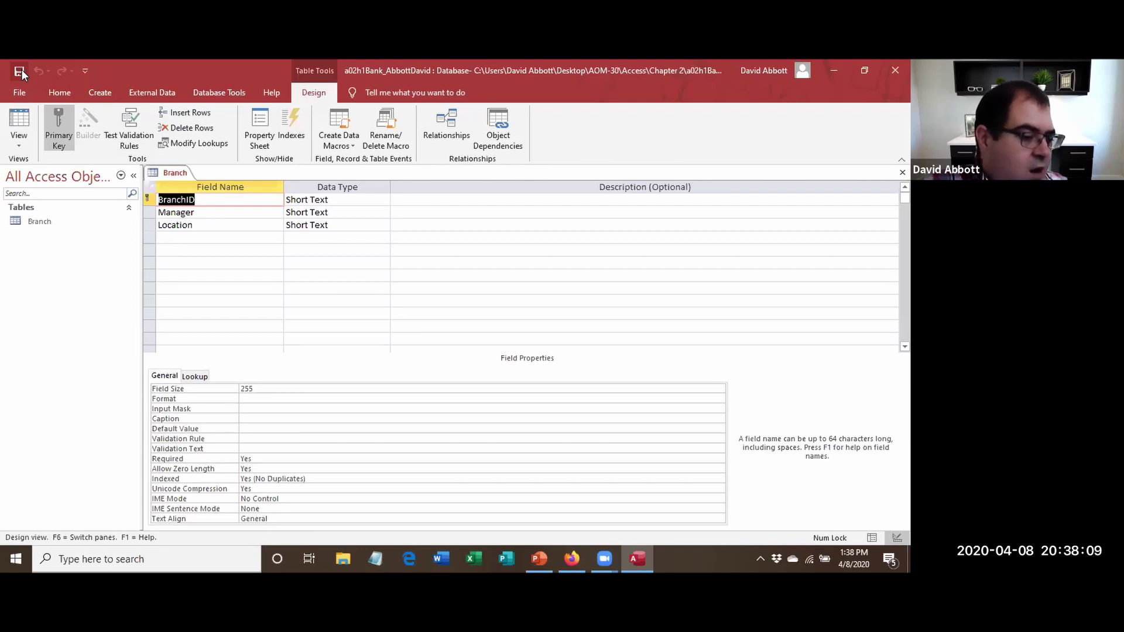
{"action": "right_click", "coordinate": [147, 200]}
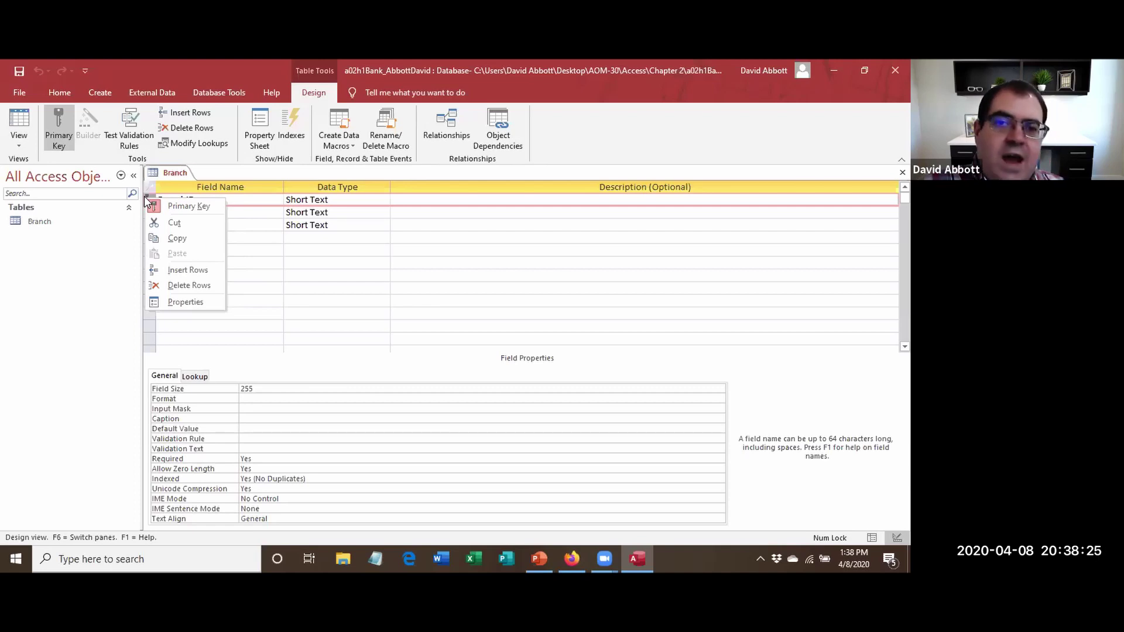
{"action": "left_click", "coordinate": [398, 273]}
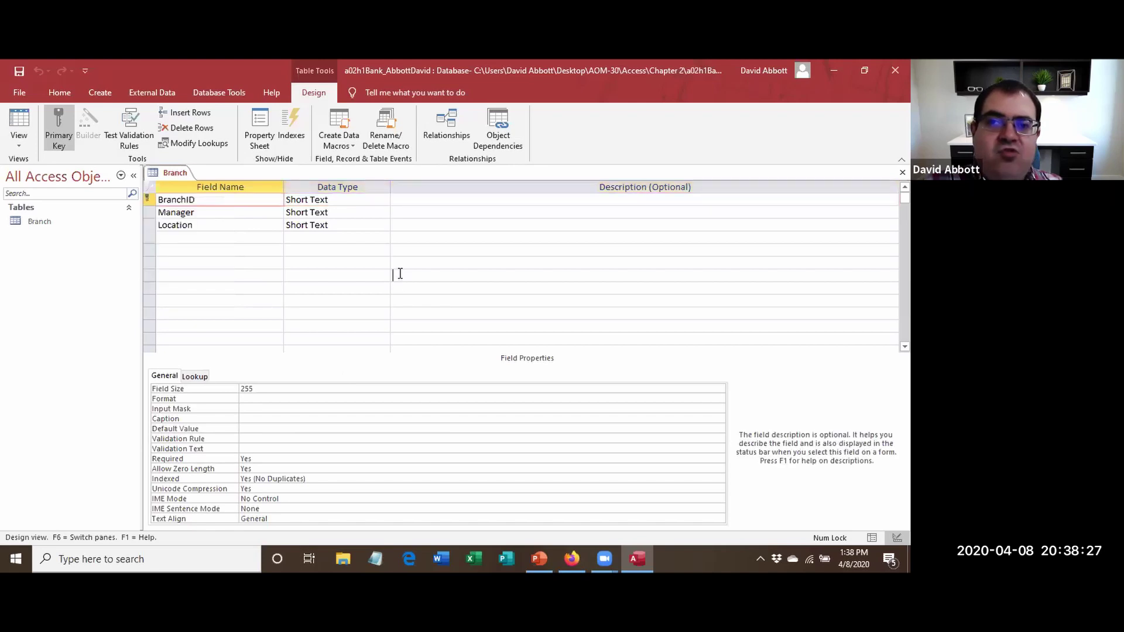
{"action": "left_click", "coordinate": [399, 274]}
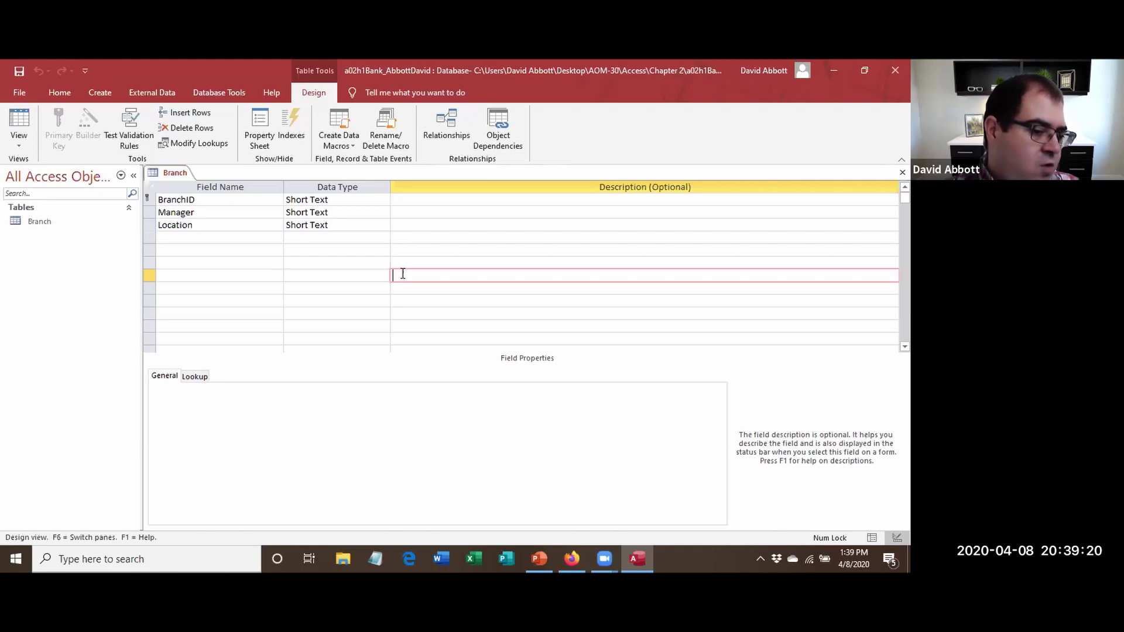
{"action": "left_click", "coordinate": [407, 249]}
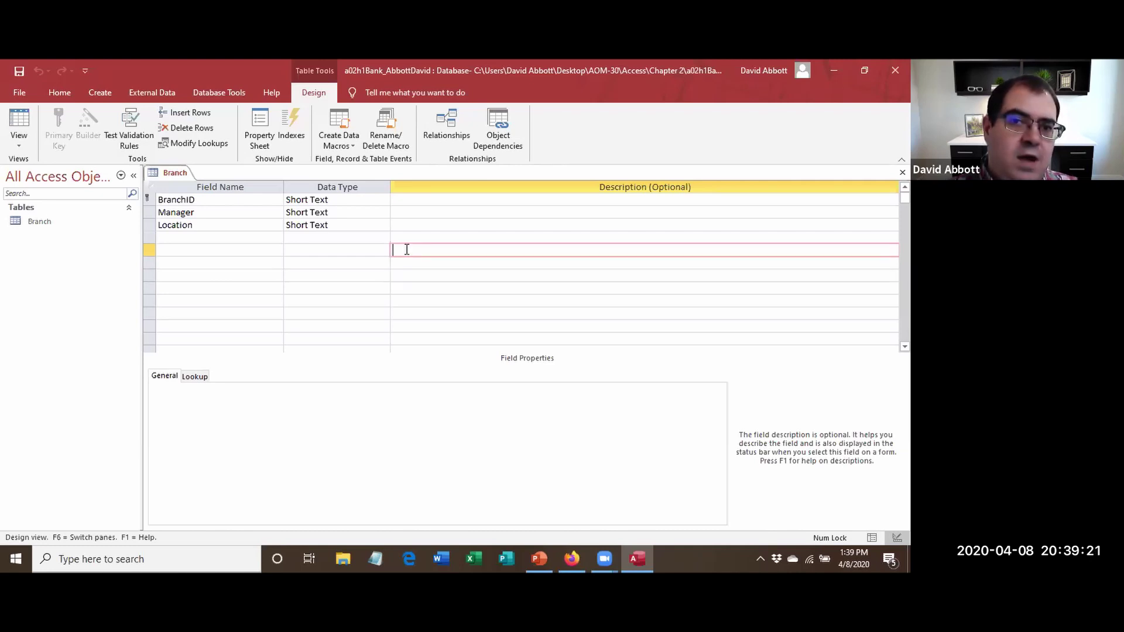
Set the BranchID field's size to 5 and its caption to Branch ID.
{"action": "left_click", "coordinate": [212, 201]}
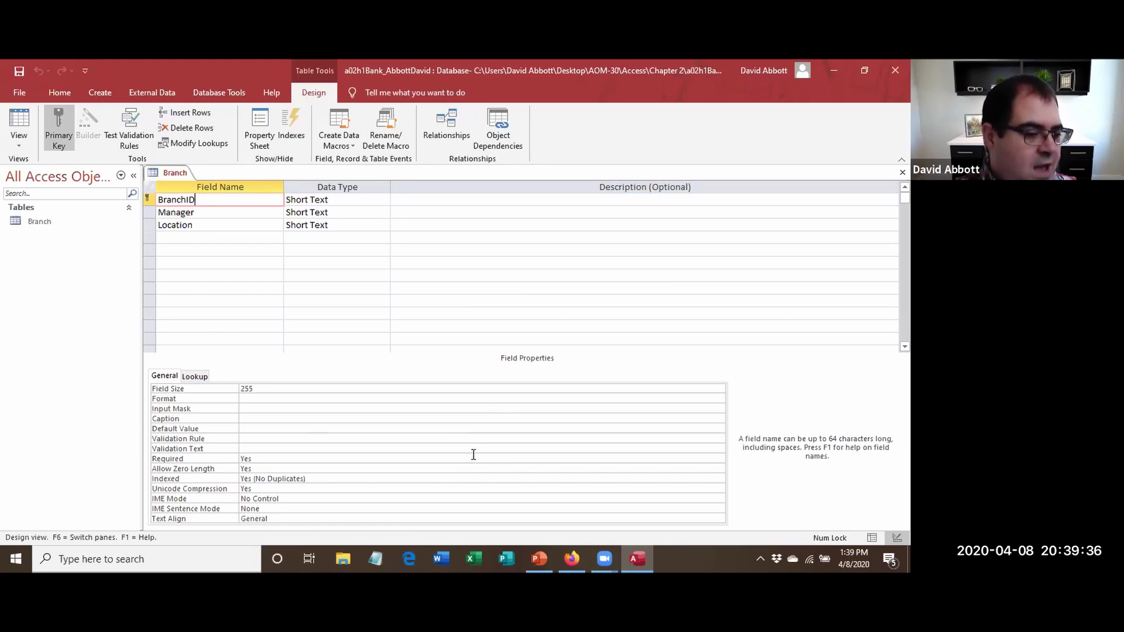
{"action": "left_click", "coordinate": [262, 387]}
{"action": "left_click", "coordinate": [223, 391]}
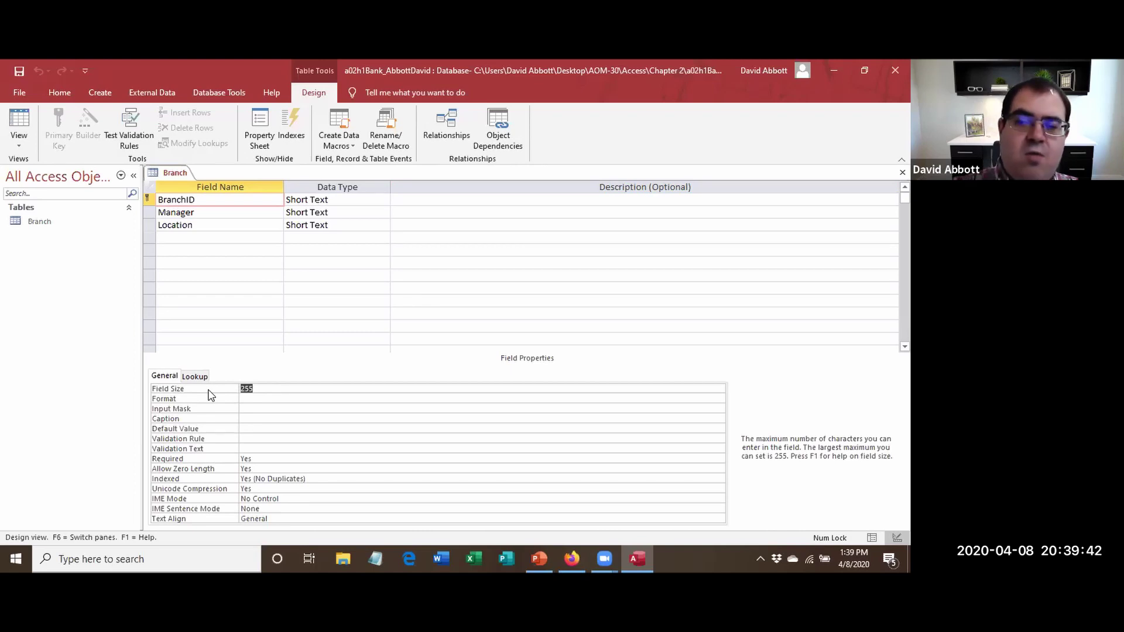
{"action": "type", "text": "5"}
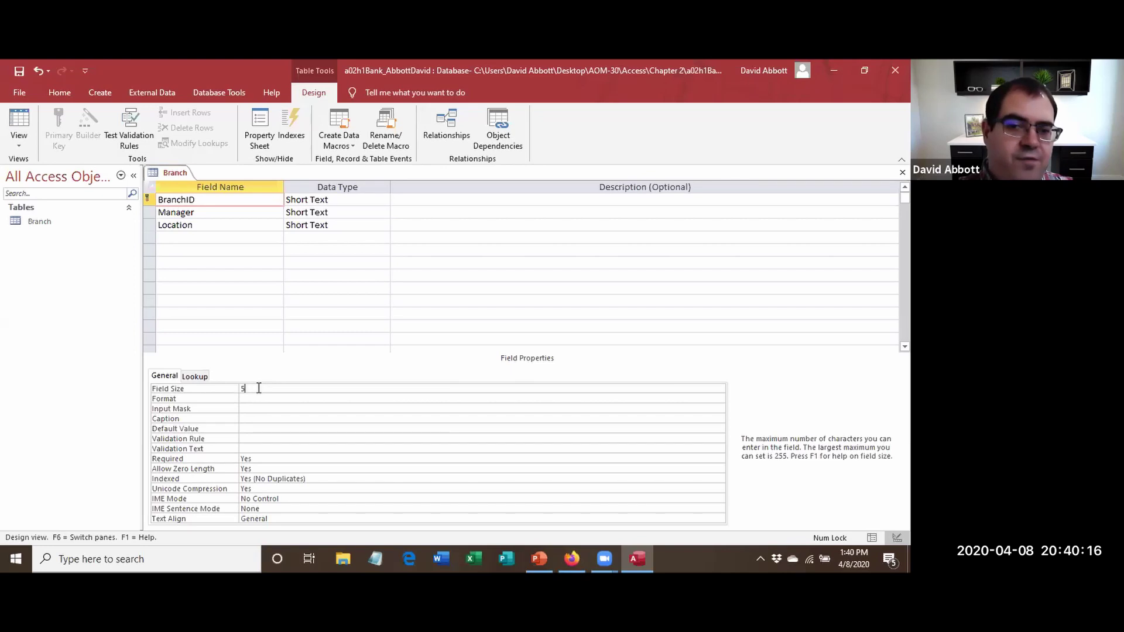
{"action": "left_click", "coordinate": [245, 417]}
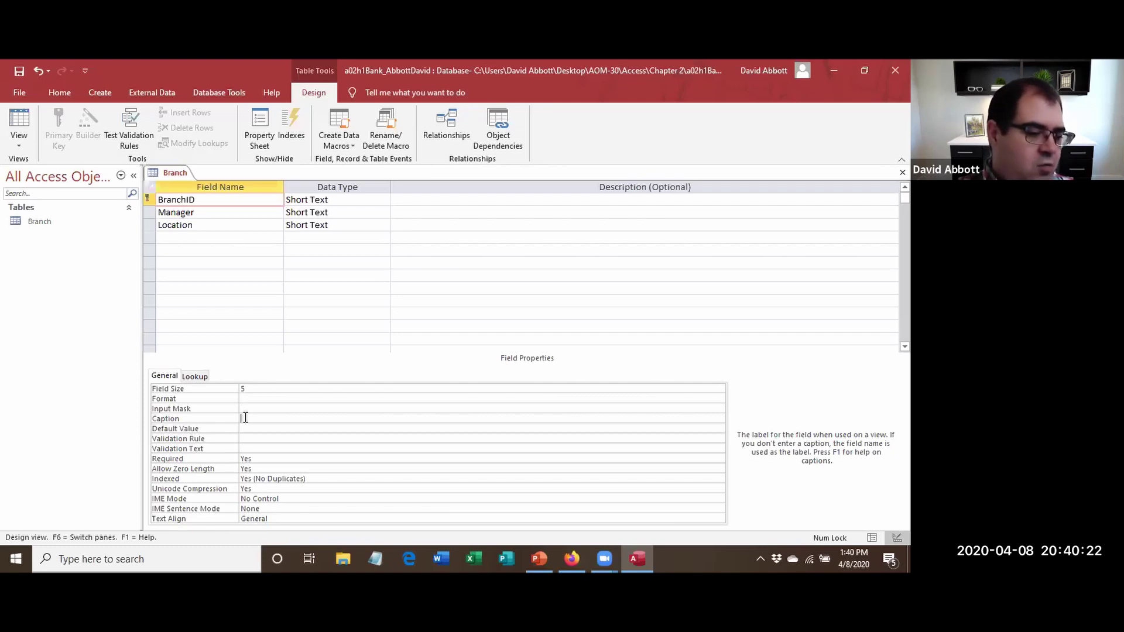
{"action": "type", "text": "Branch "}
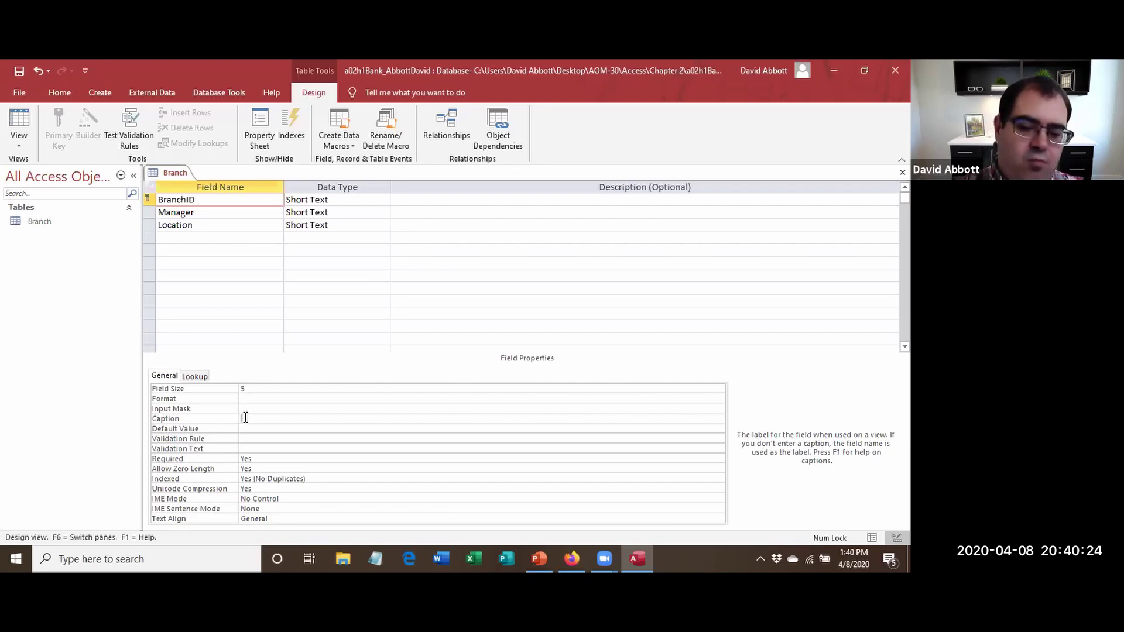
{"action": "type", "text": "ID"}
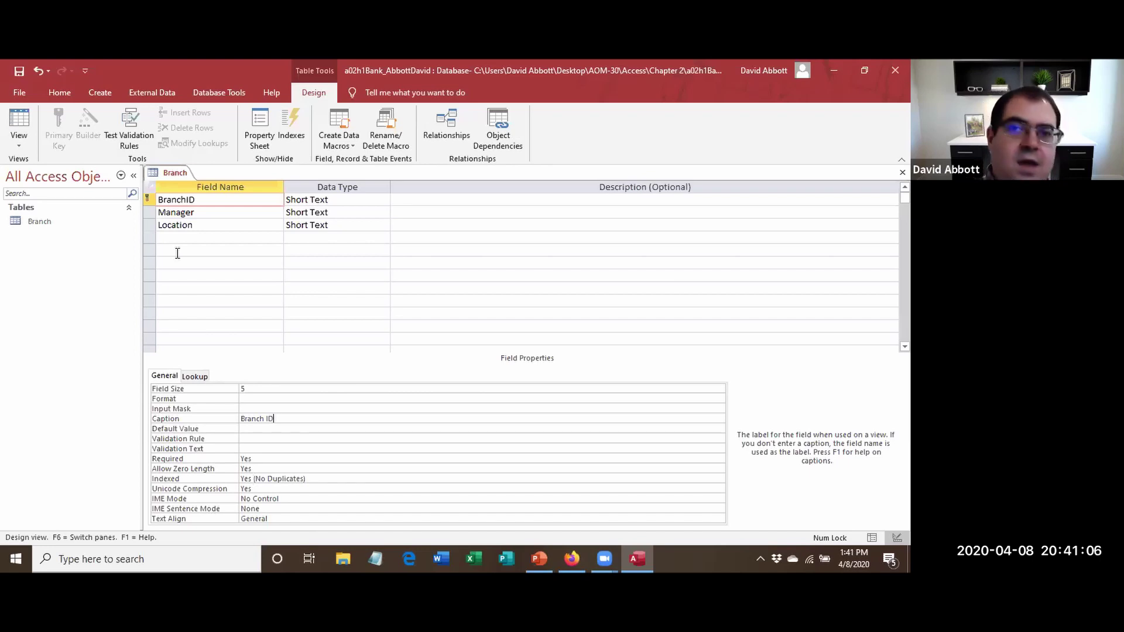
Set the Location field's size to 30 and its caption to Branch Location.
{"action": "left_click", "coordinate": [175, 225]}
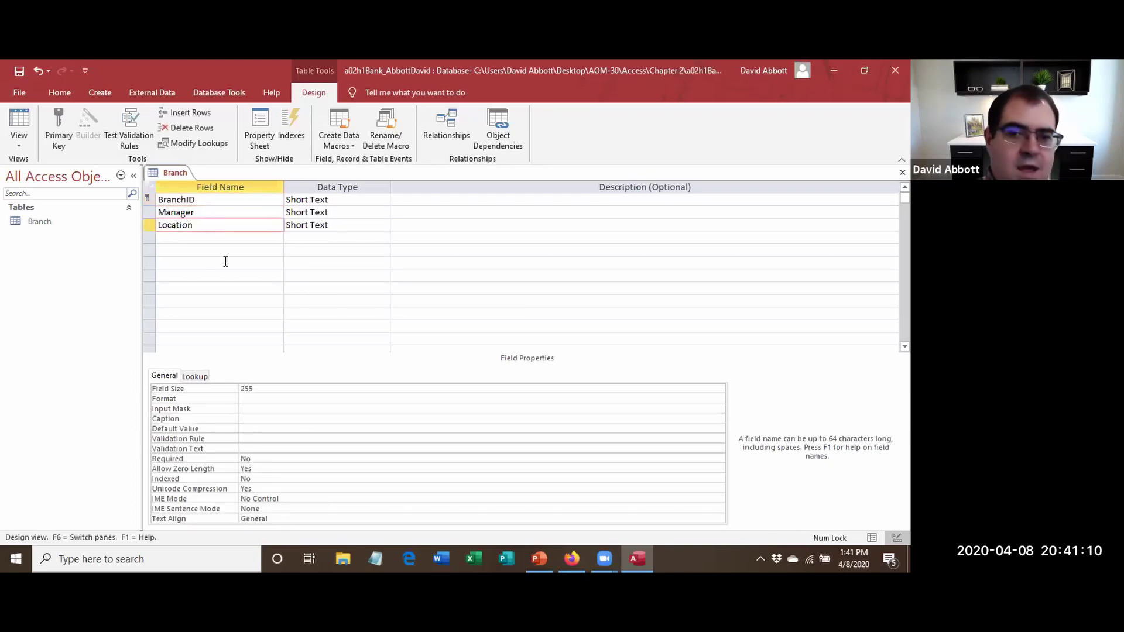
{"action": "left_click", "coordinate": [260, 389]}
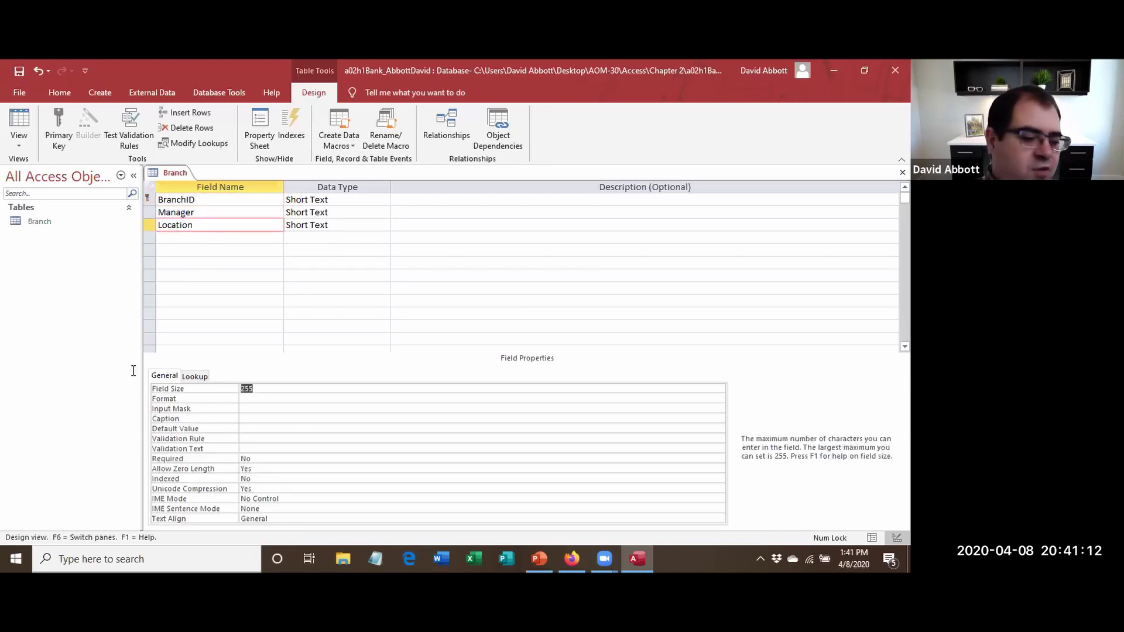
{"action": "type", "text": "30"}
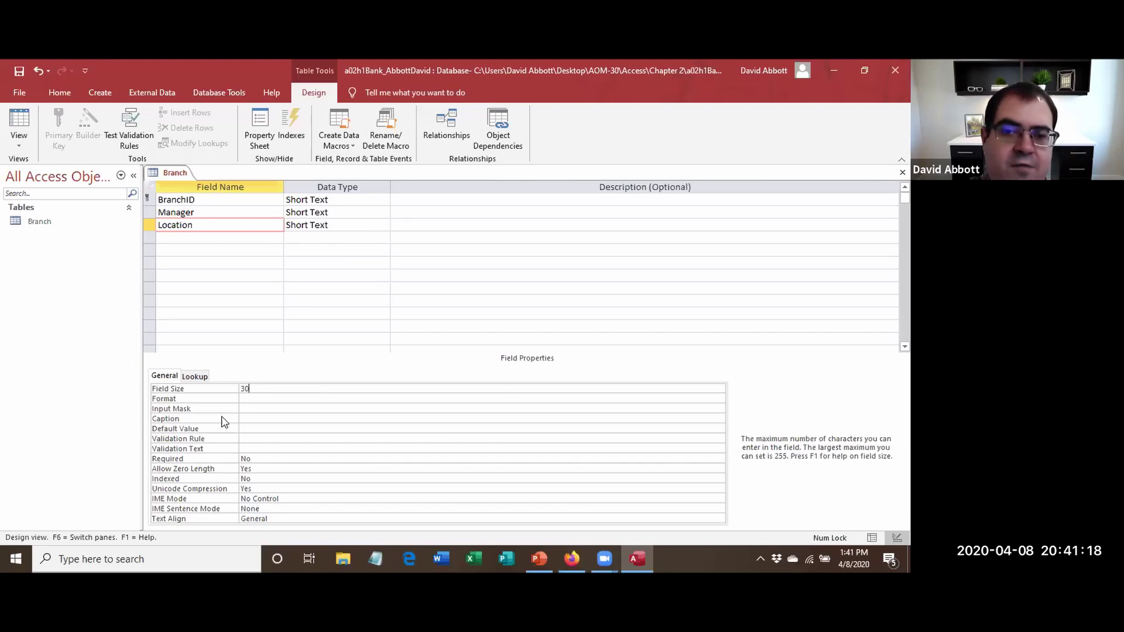
{"action": "left_click", "coordinate": [254, 417]}
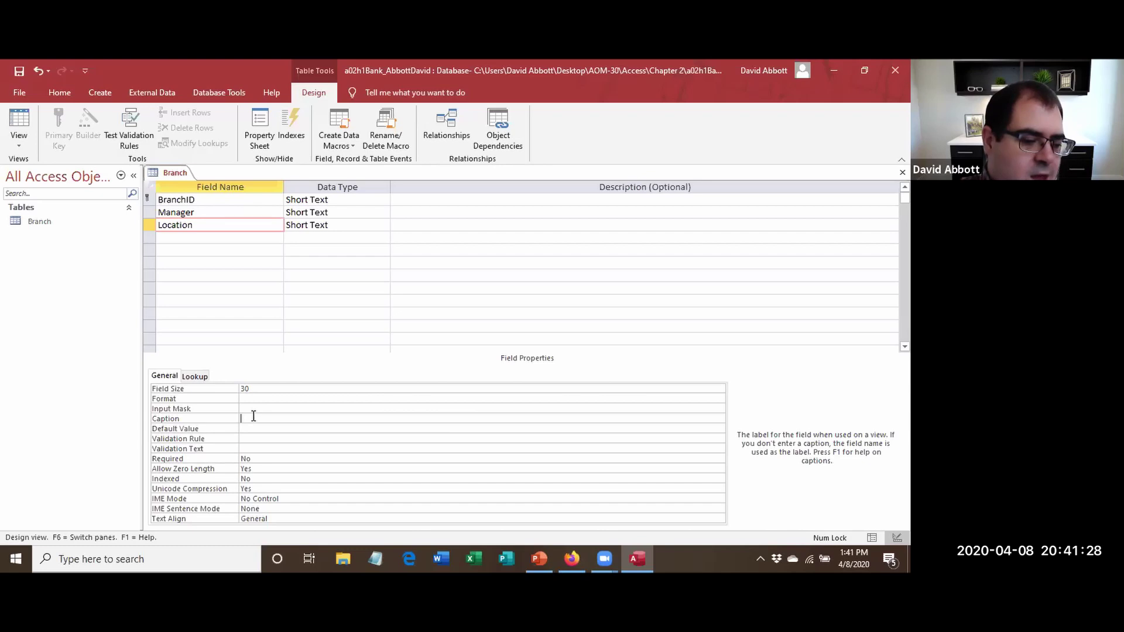
{"action": "type", "text": "Br"}
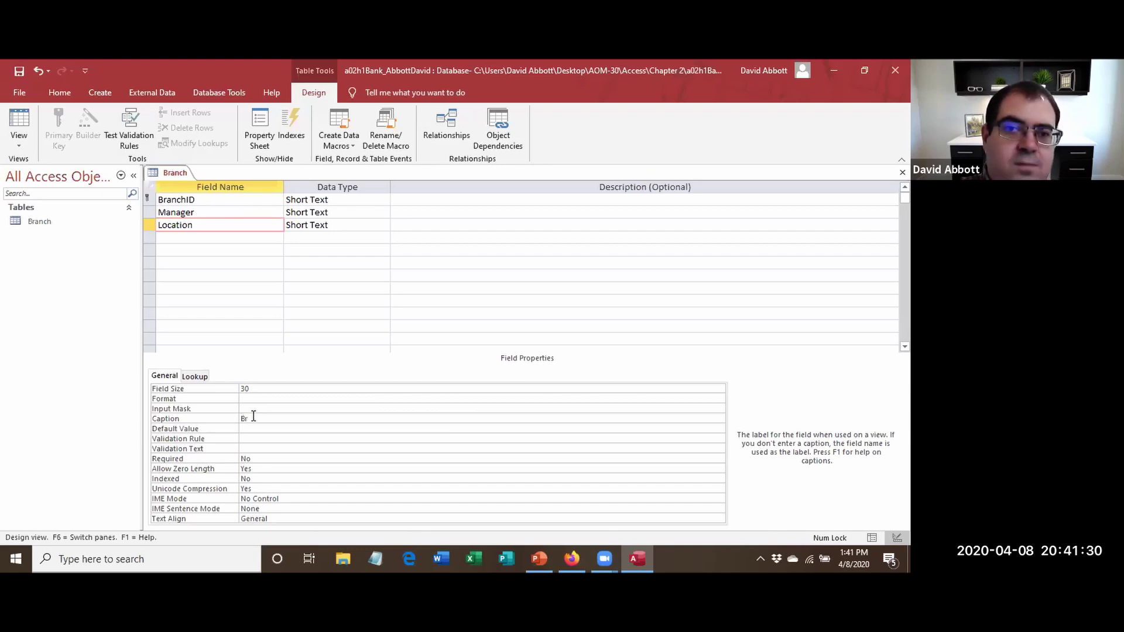
{"action": "type", "text": "anch "}
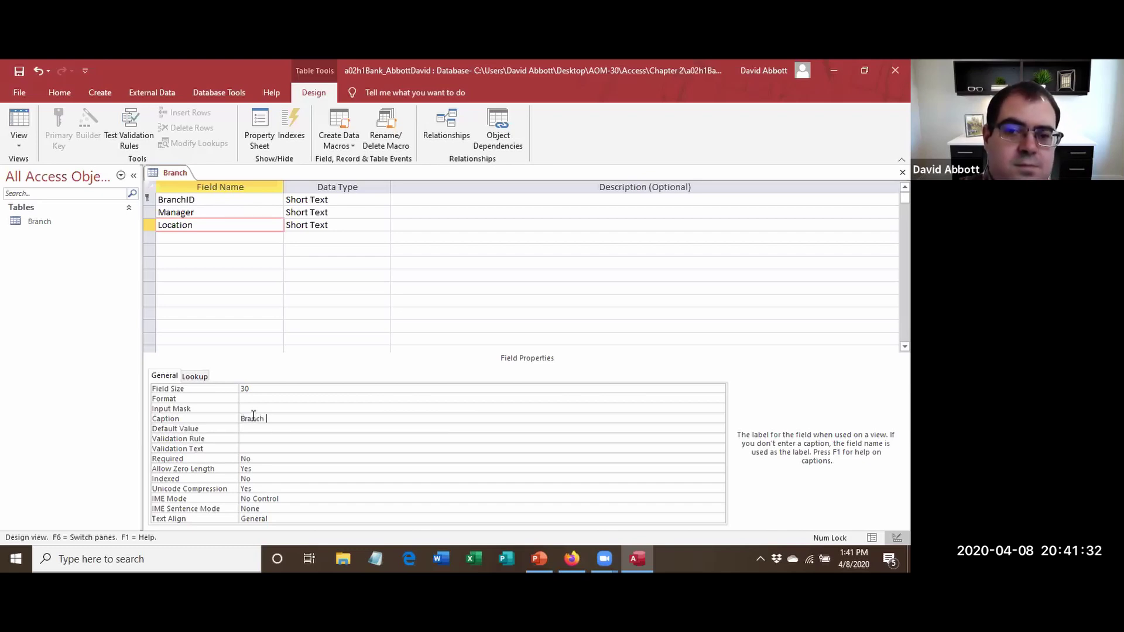
{"action": "type", "text": "Locations"}
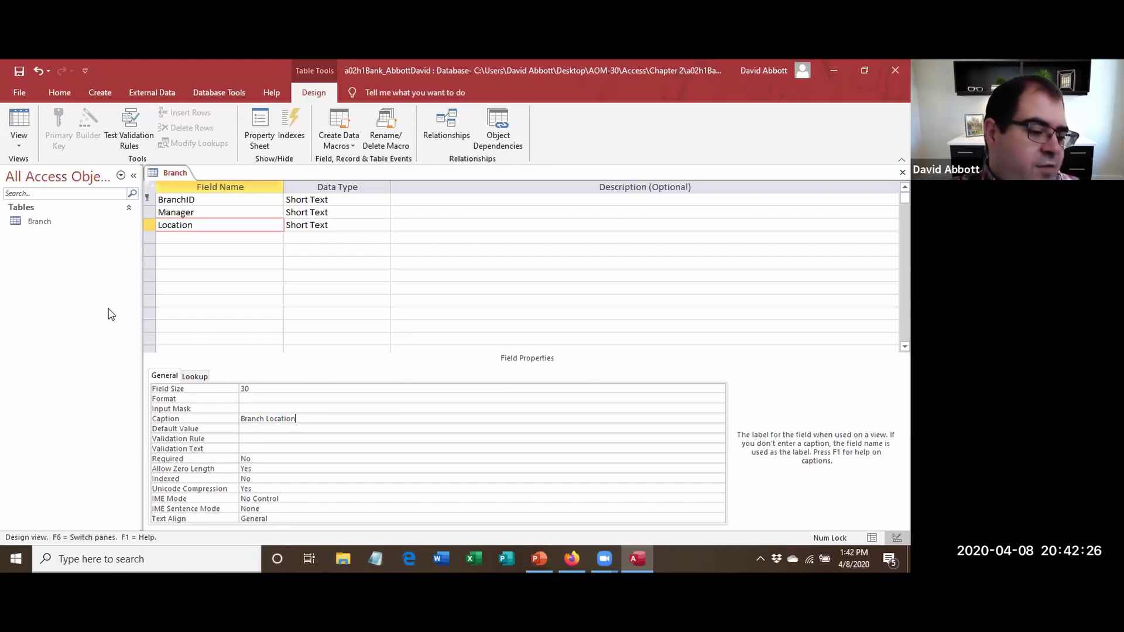
Add a StartDate field below Location with the Date/Time data type.
{"action": "left_click", "coordinate": [177, 236]}
{"action": "type", "text": "State"}
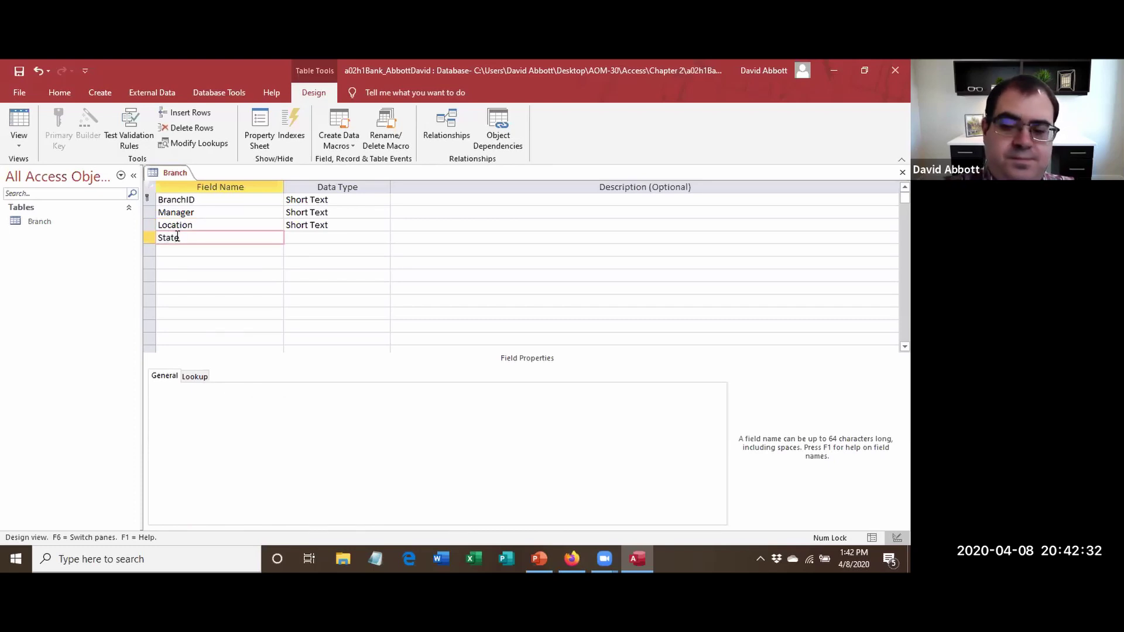
{"action": "key", "text": "BackSpace"}
{"action": "key", "text": "BackSpace"}
{"action": "type", "text": "rtDate"}
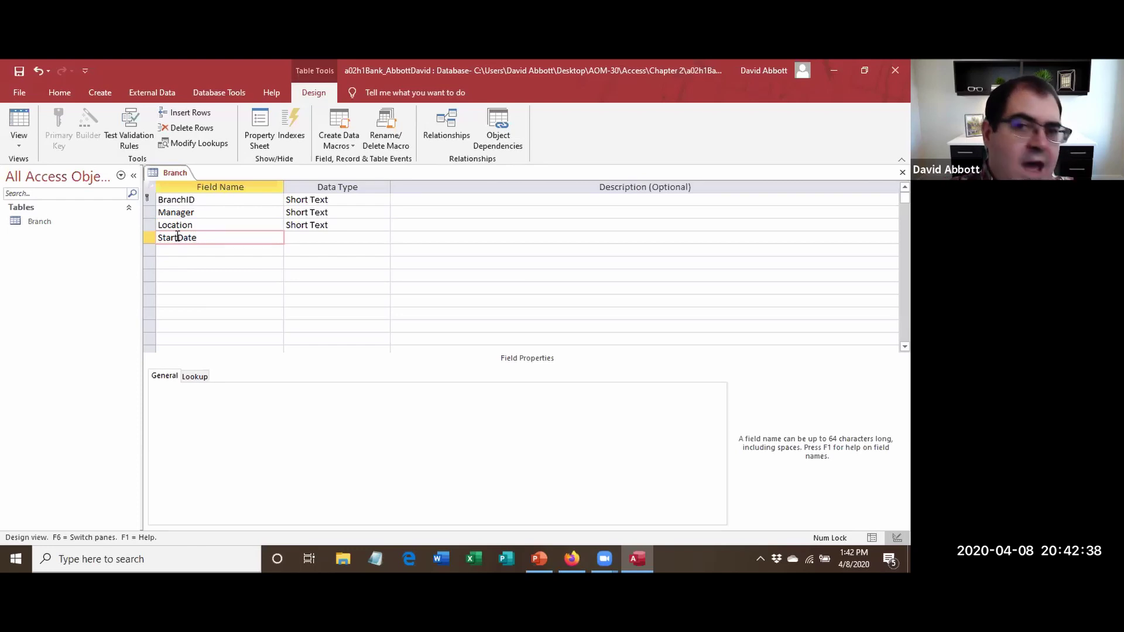
{"action": "key", "text": "Tab"}
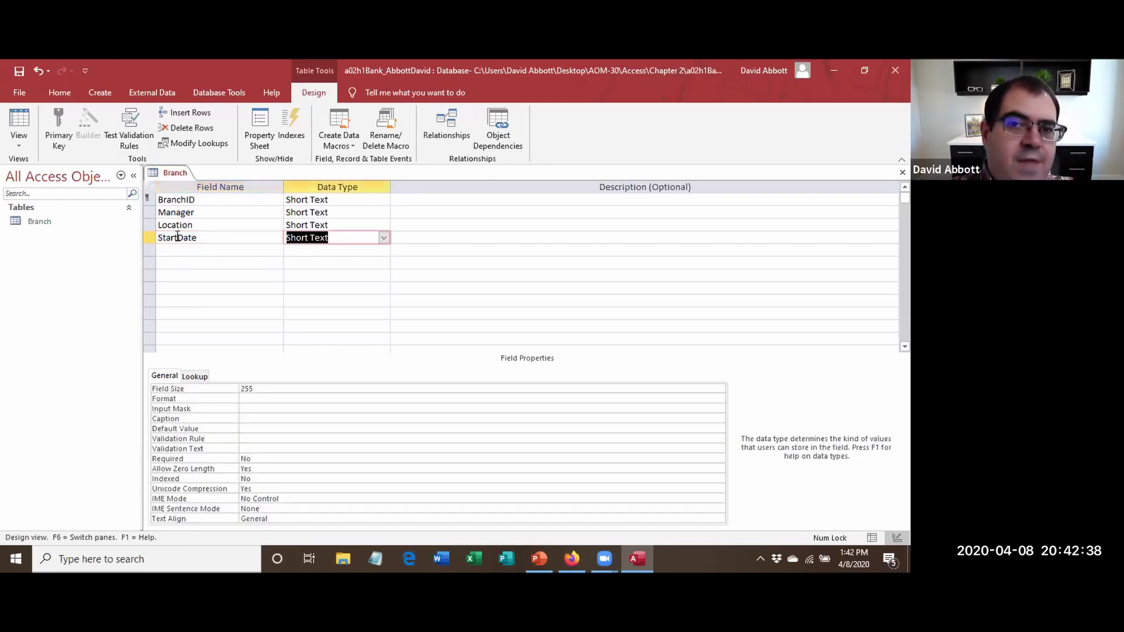
{"action": "left_click", "coordinate": [384, 238]}
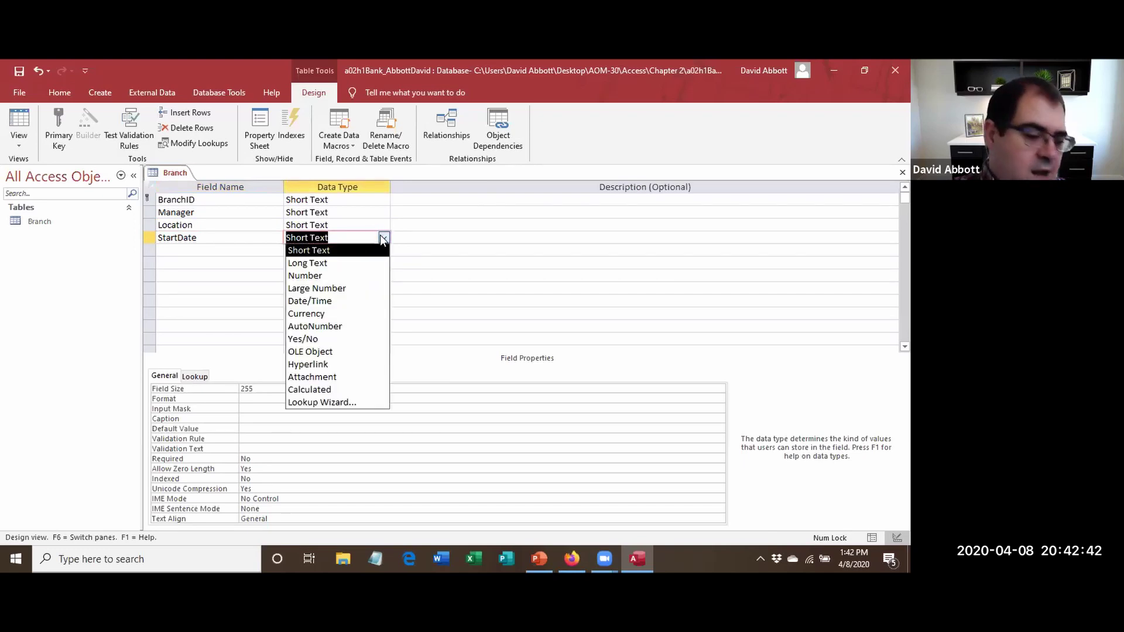
{"action": "left_click", "coordinate": [355, 301]}
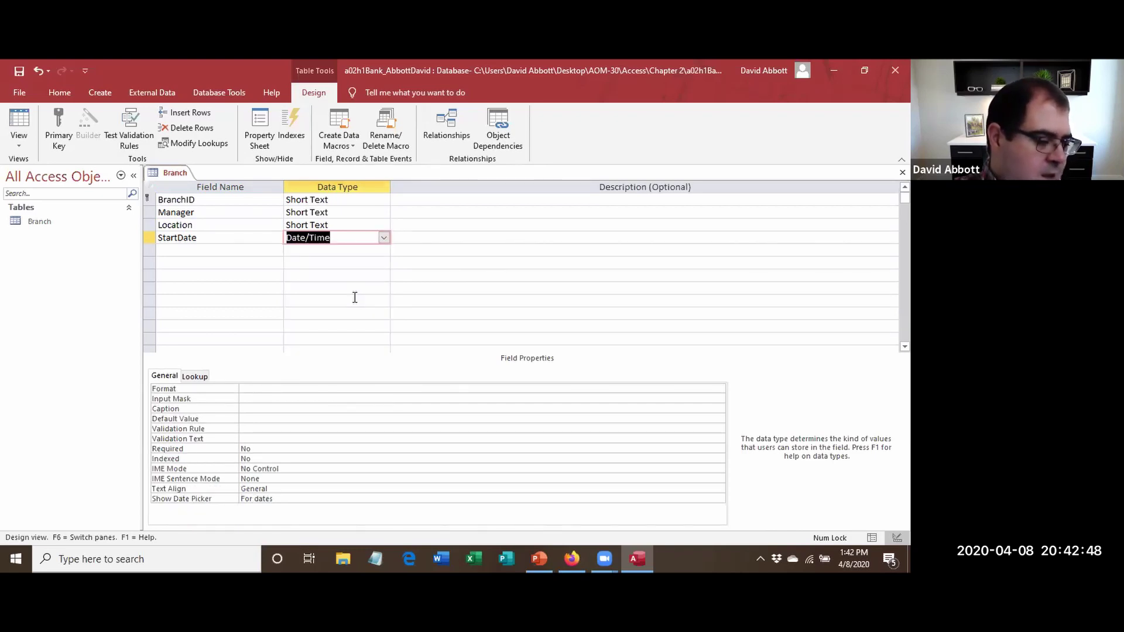
Give the StartDate field the description "This is the date the manager started working at this location.".
{"action": "key", "text": "Tab"}
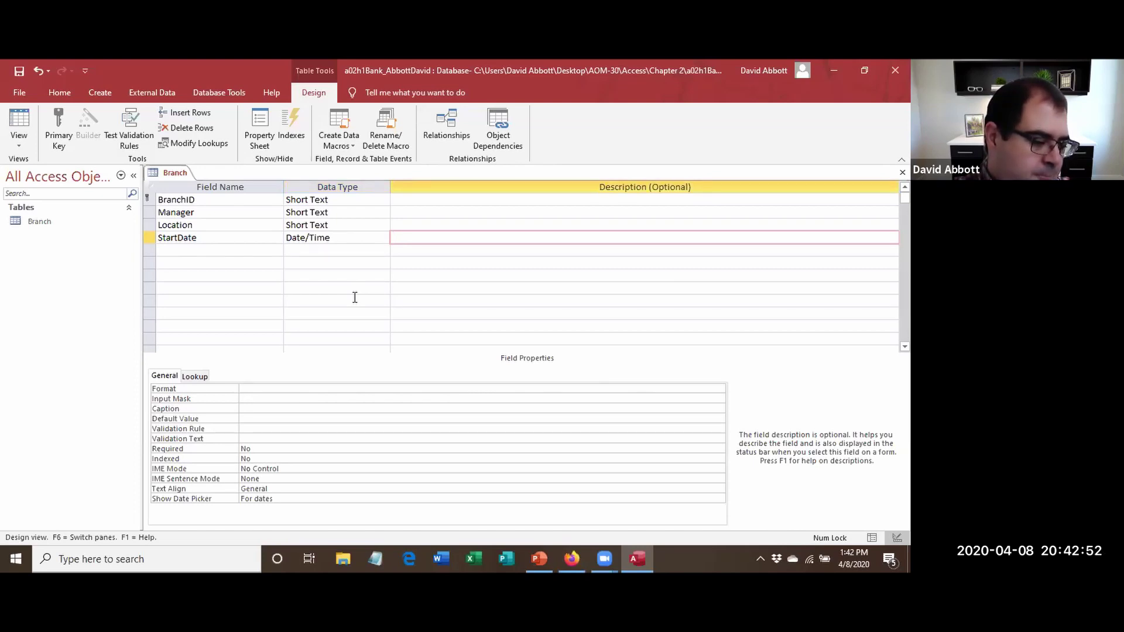
{"action": "type", "text": "This is "}
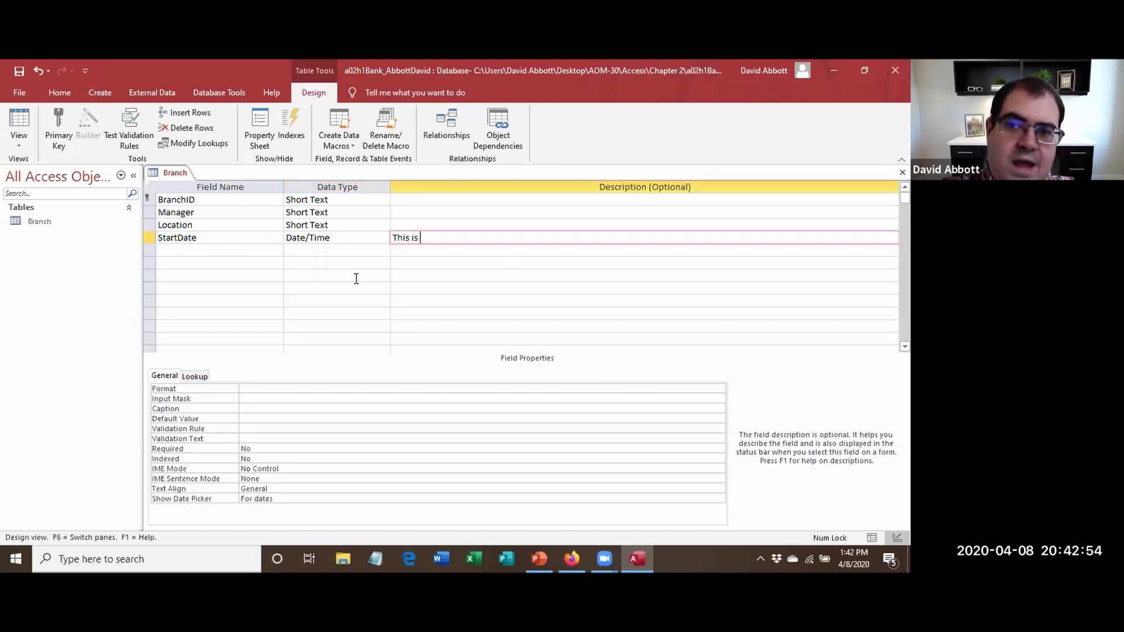
{"action": "type", "text": "the date the"}
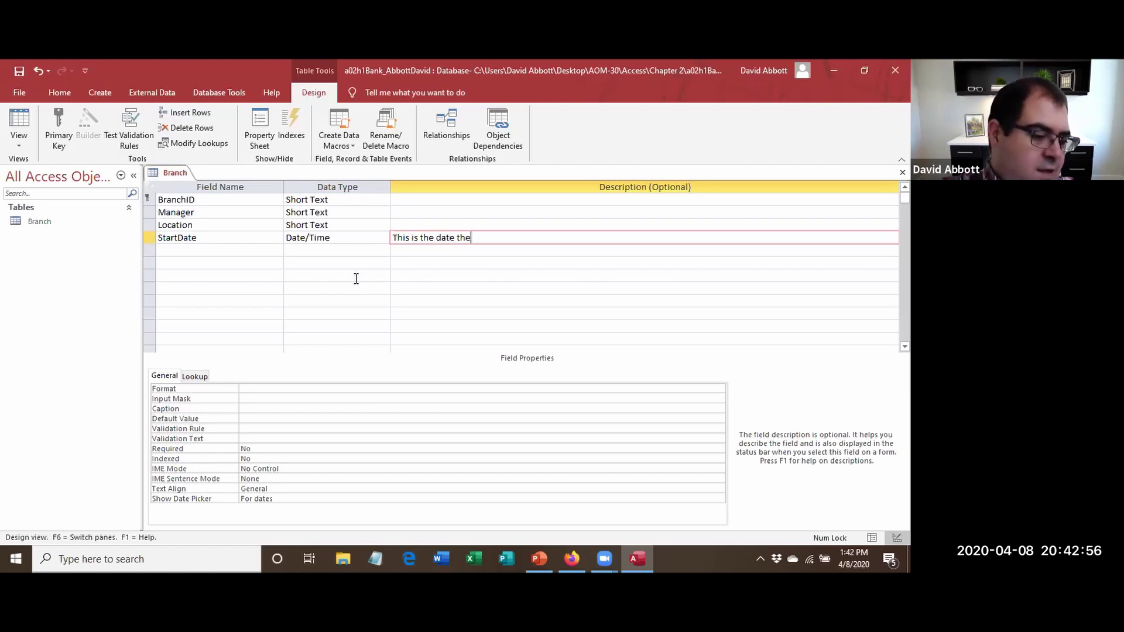
{"action": "type", "text": " manager "}
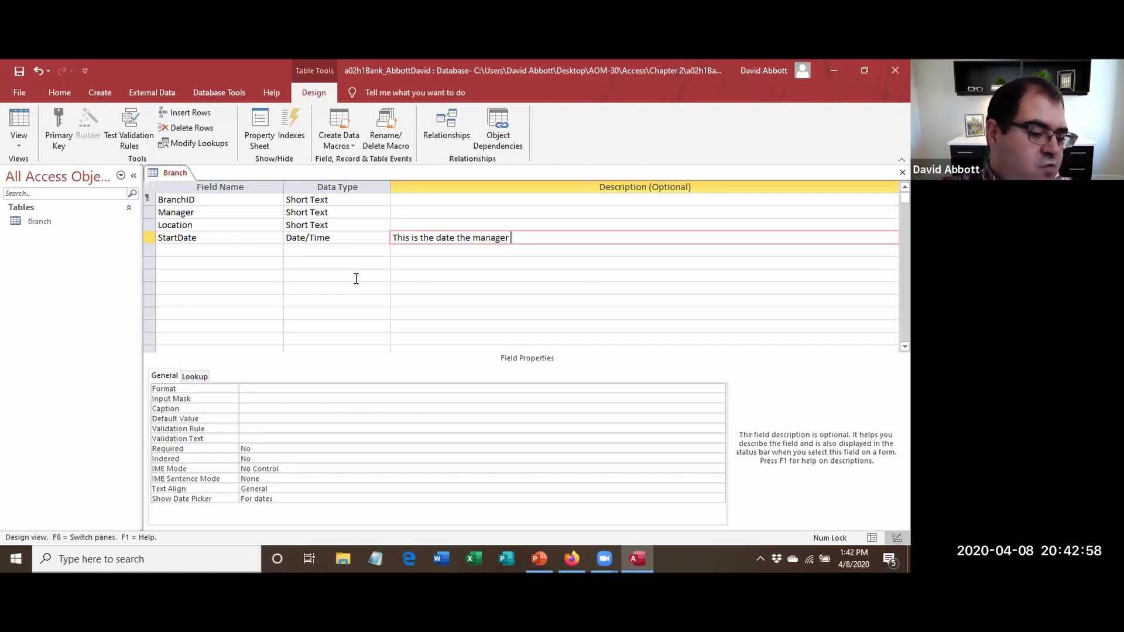
{"action": "type", "text": "started work"}
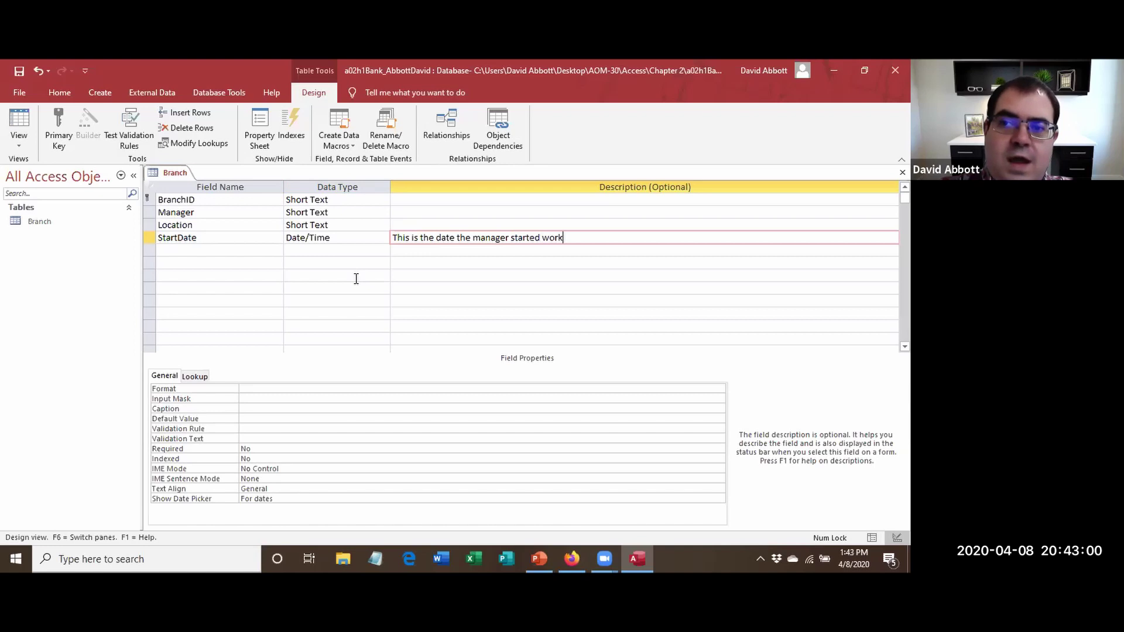
{"action": "type", "text": "ing at this locaiton"}
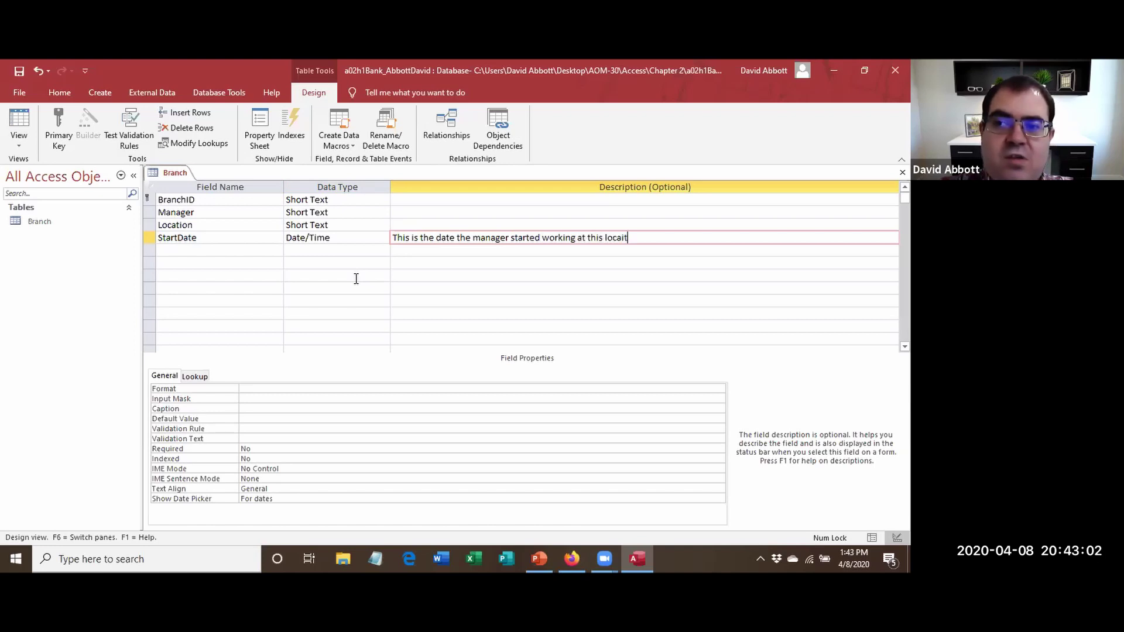
{"action": "key", "text": "BackSpace"}
{"action": "key", "text": "BackSpace"}
{"action": "key", "text": "BackSpace"}
{"action": "key", "text": "BackSpace"}
{"action": "key", "text": "BackSpace"}
{"action": "type", "text": "ation"}
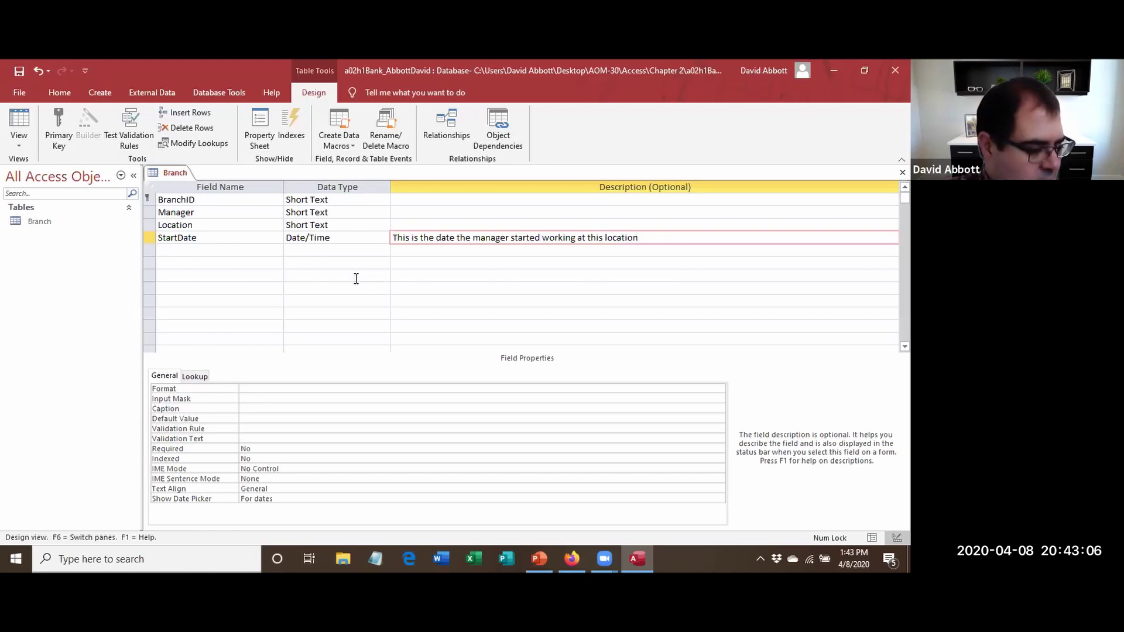
{"action": "type", "text": "."}
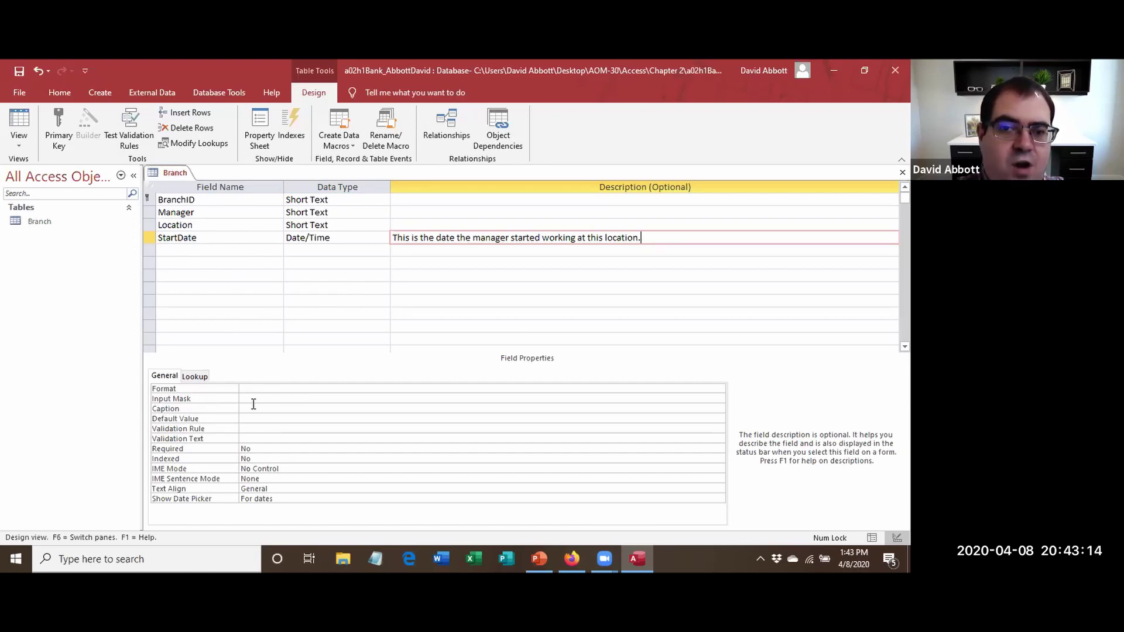
Set the StartDate field's format to Short Date and its caption to Manager's Start Date.
{"action": "left_click", "coordinate": [244, 388]}
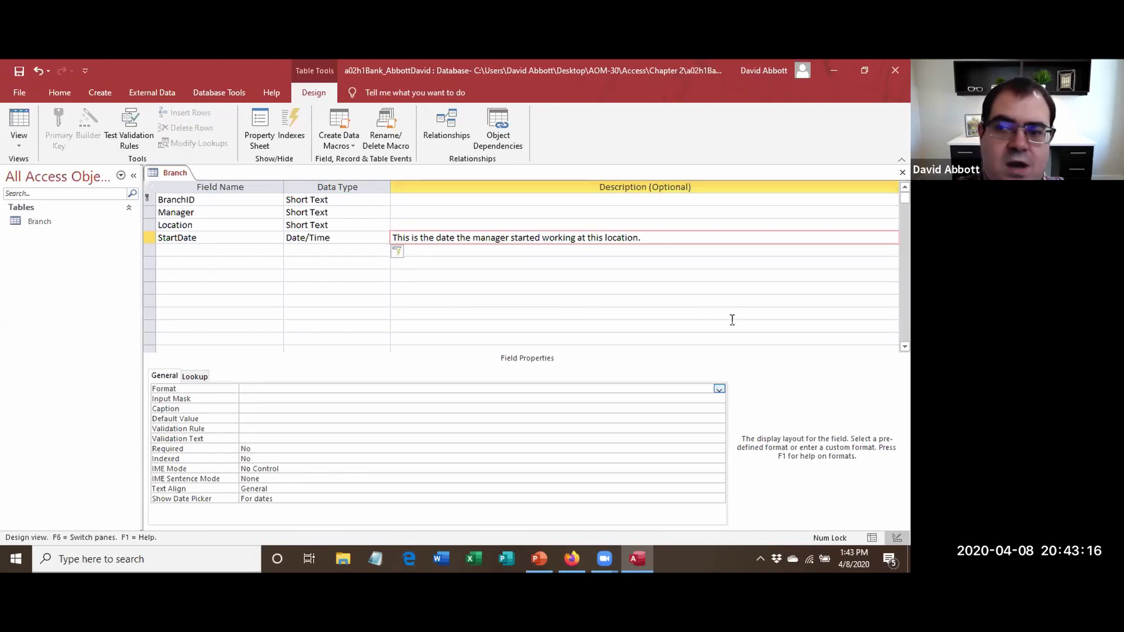
{"action": "left_click", "coordinate": [719, 389]}
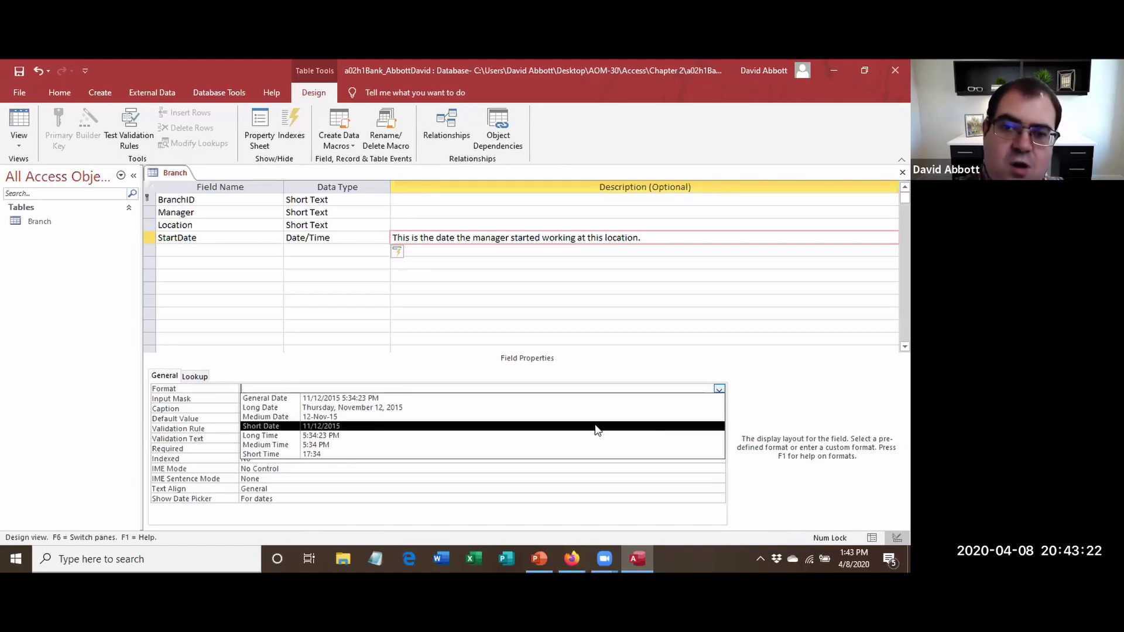
{"action": "left_click", "coordinate": [592, 426]}
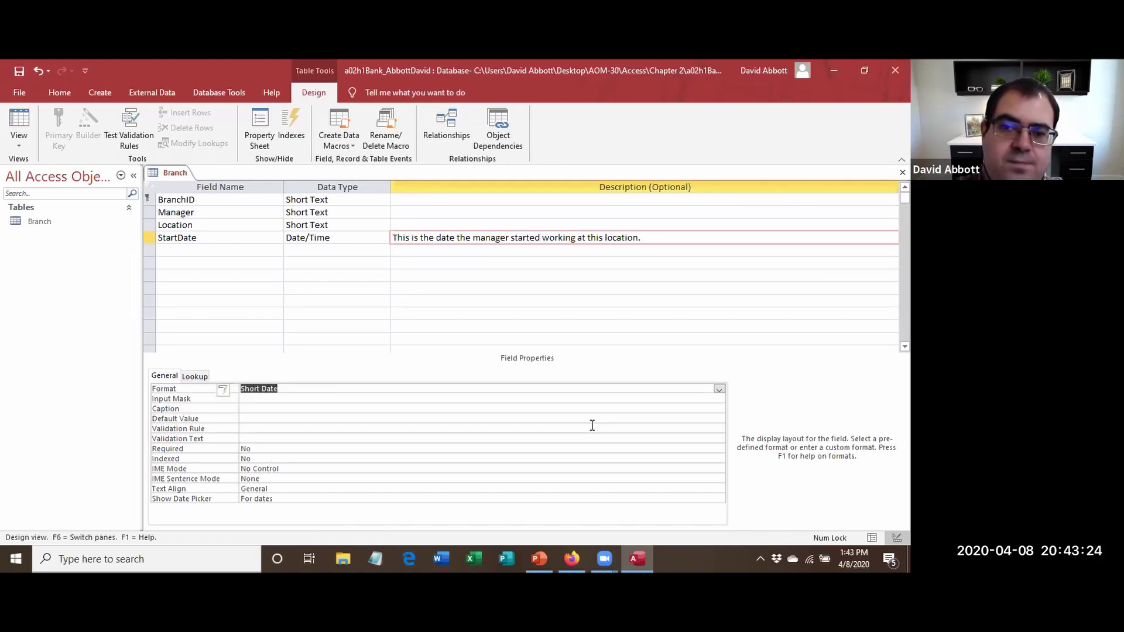
{"action": "left_click", "coordinate": [720, 390]}
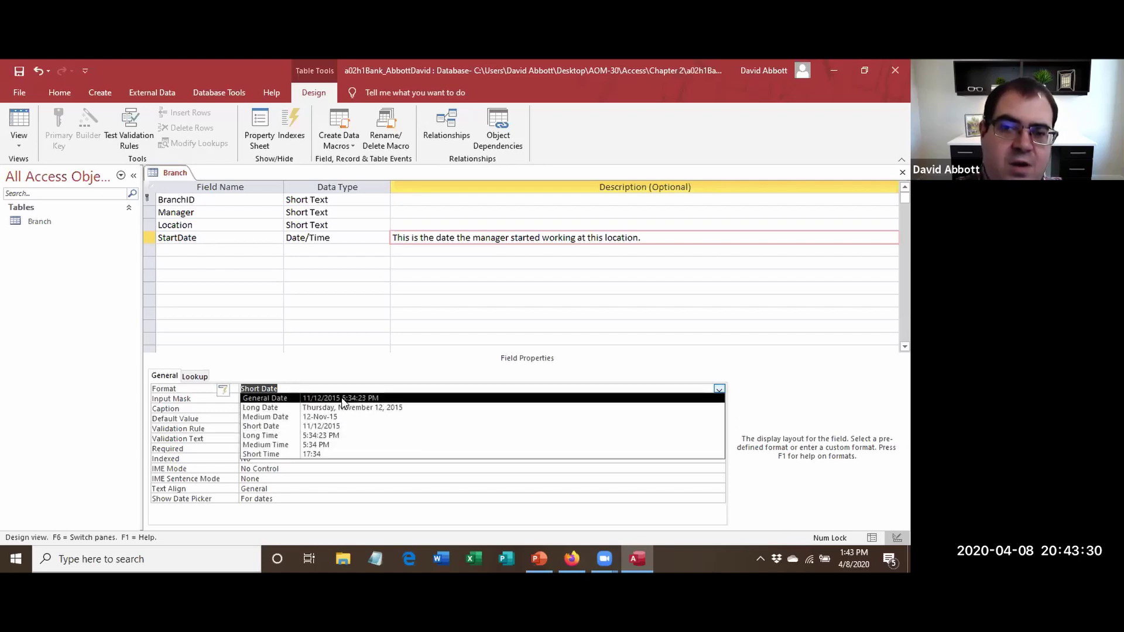
{"action": "left_click", "coordinate": [334, 428]}
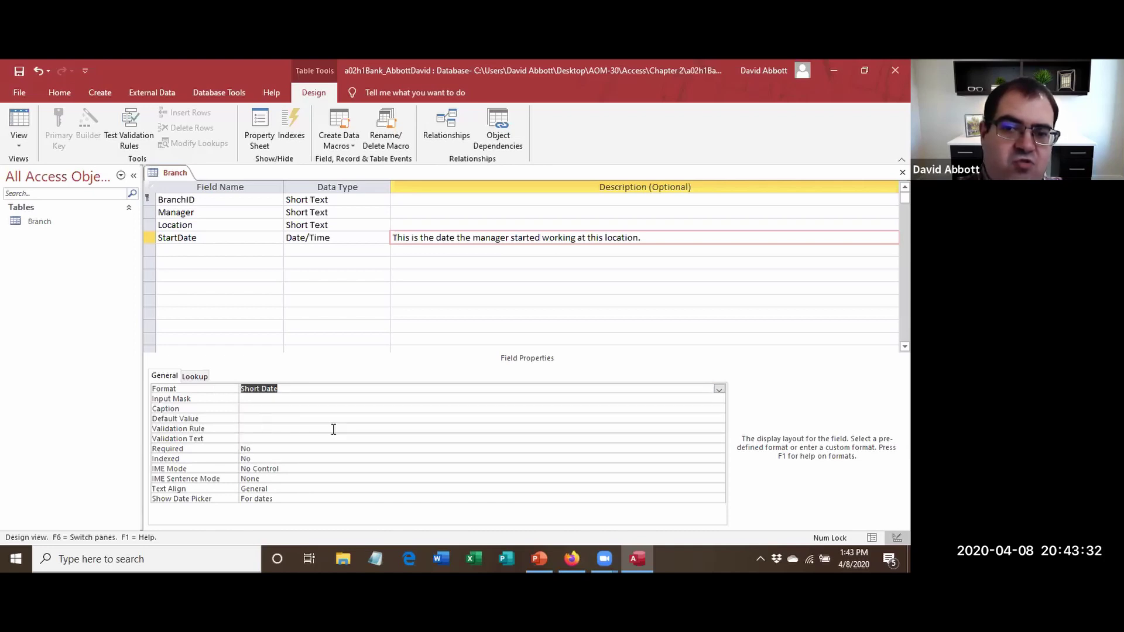
{"action": "left_click", "coordinate": [261, 408]}
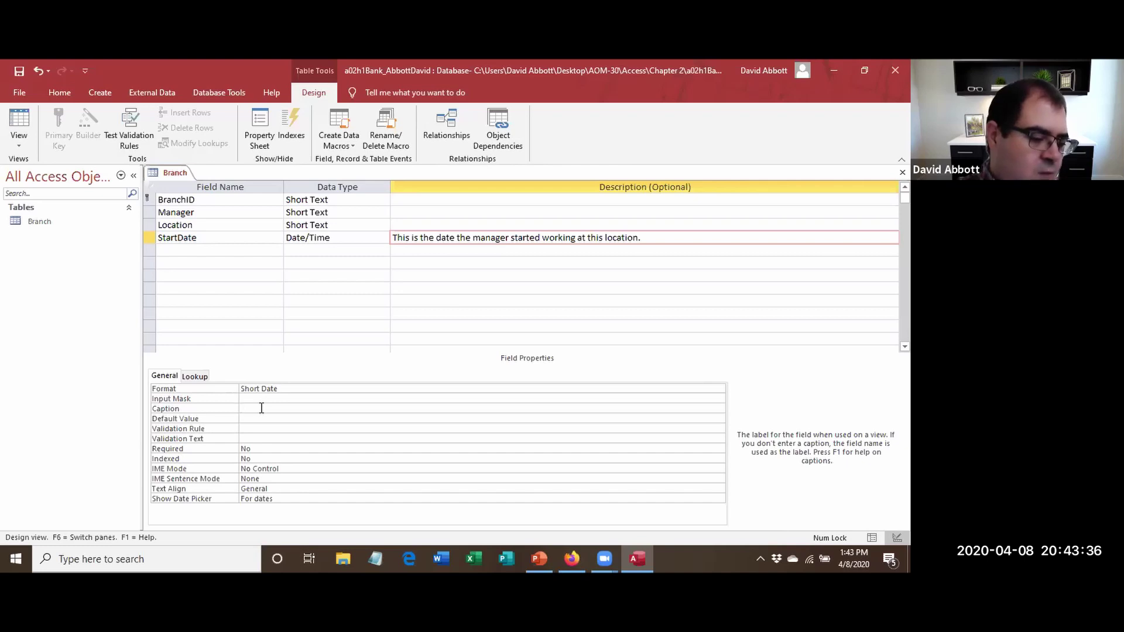
{"action": "type", "text": "M"}
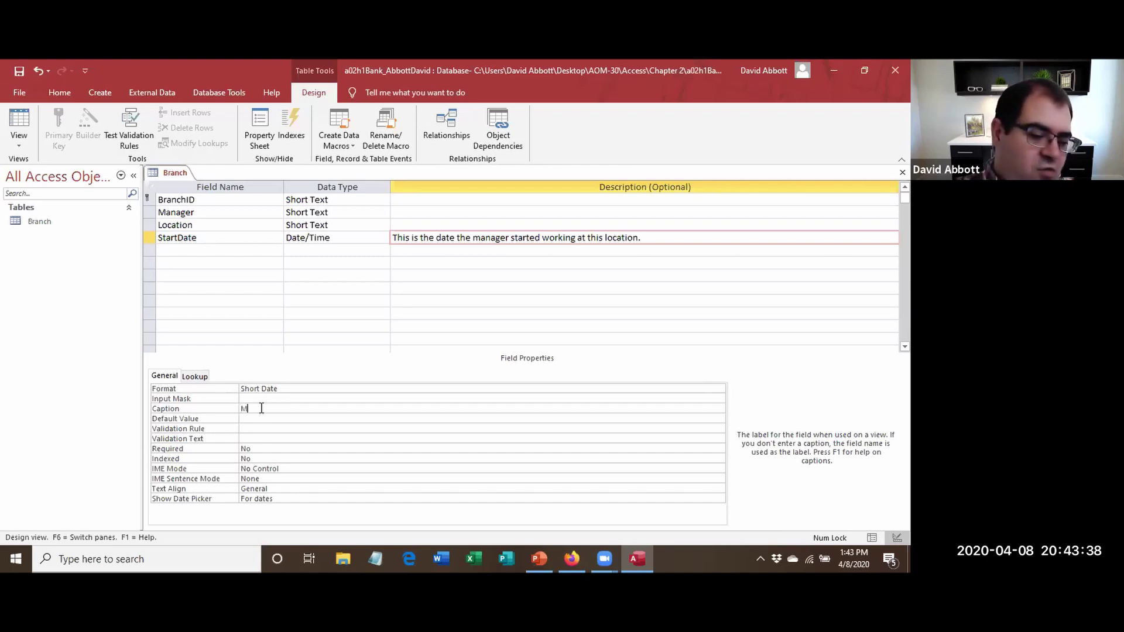
{"action": "type", "text": "anager's "}
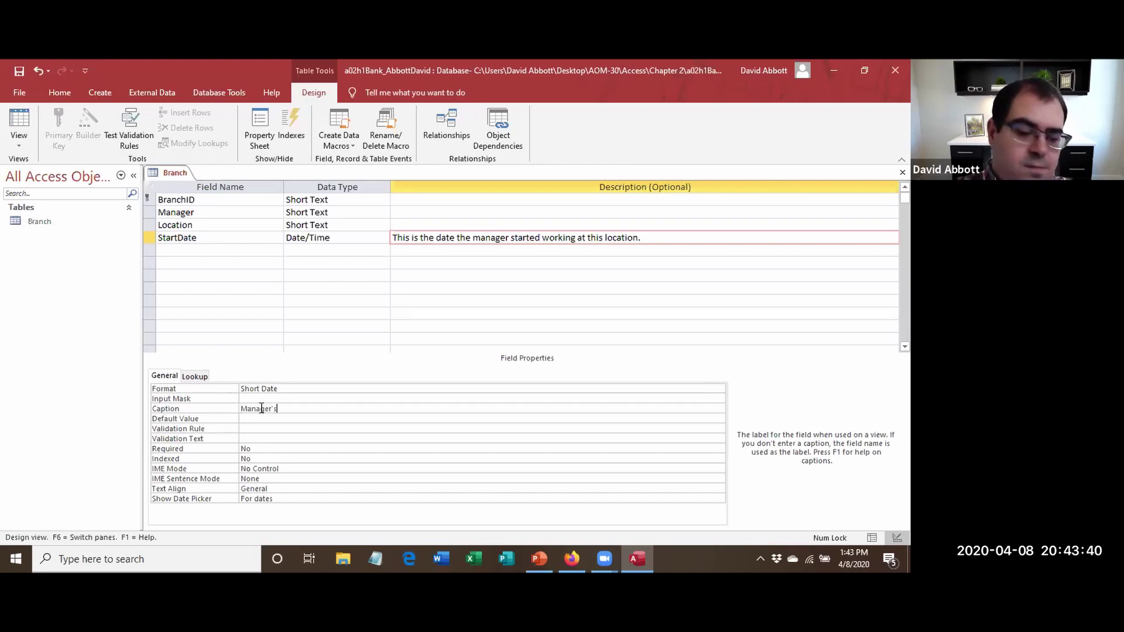
{"action": "type", "text": "Sta"}
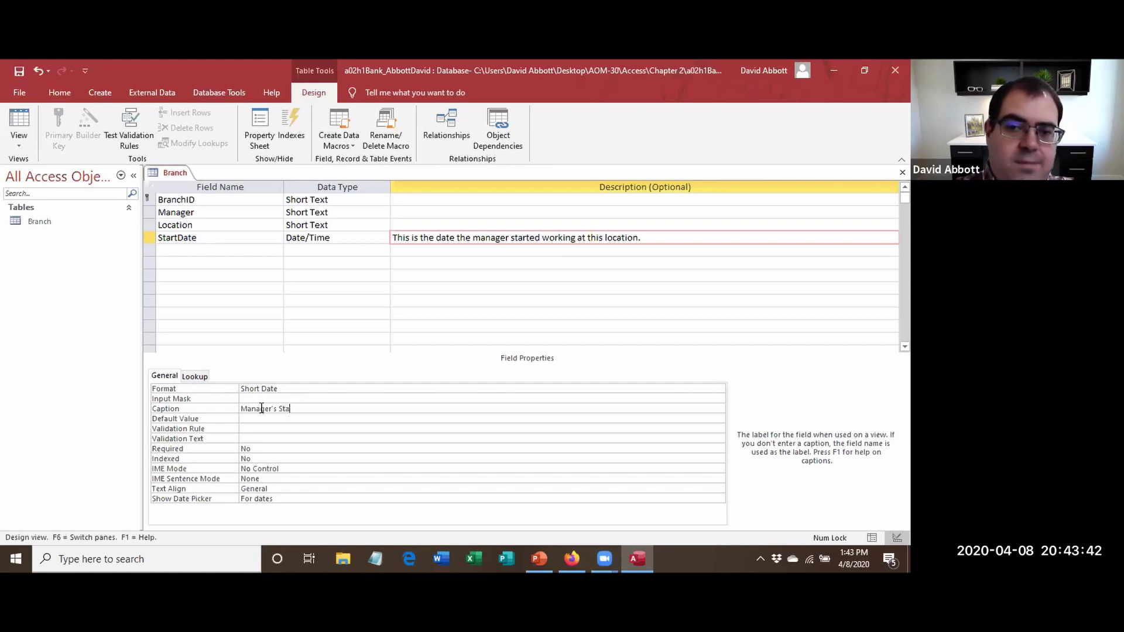
{"action": "type", "text": "rt Date"}
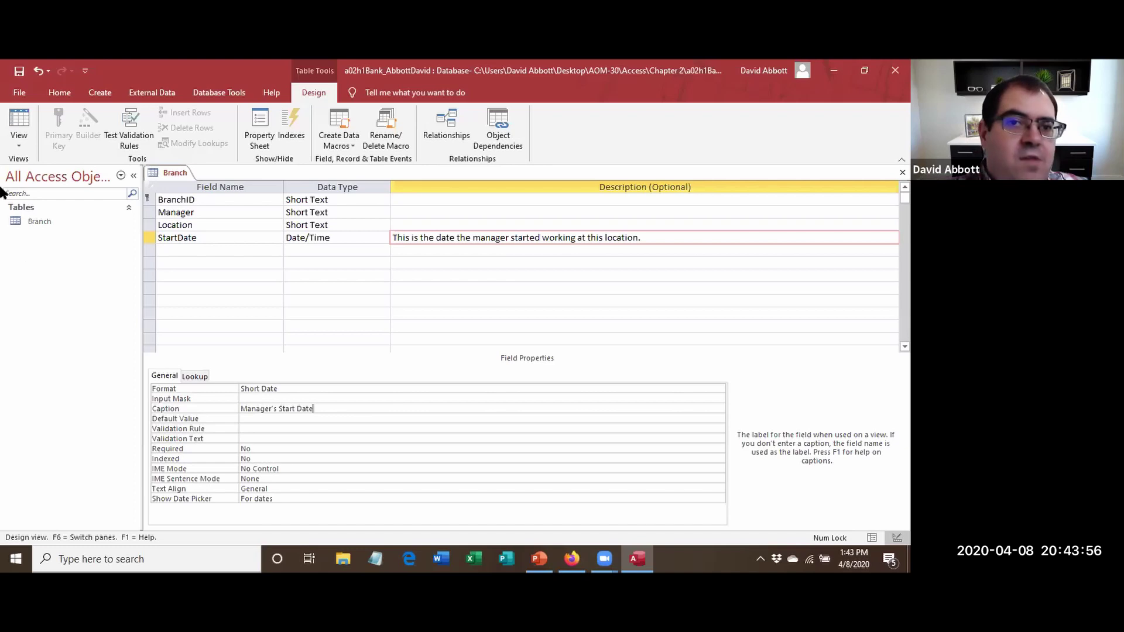
Save the Branch table design, accepting the possible data loss from shorter field sizes, and switch to Datasheet view.
{"action": "left_click", "coordinate": [18, 71]}
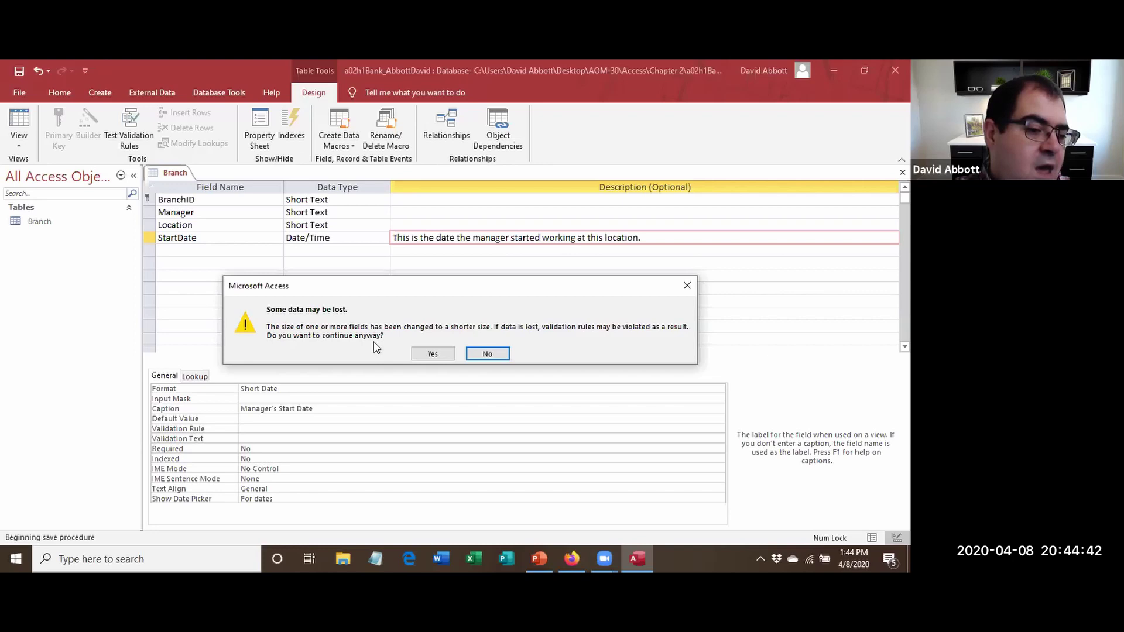
{"action": "left_click", "coordinate": [436, 355]}
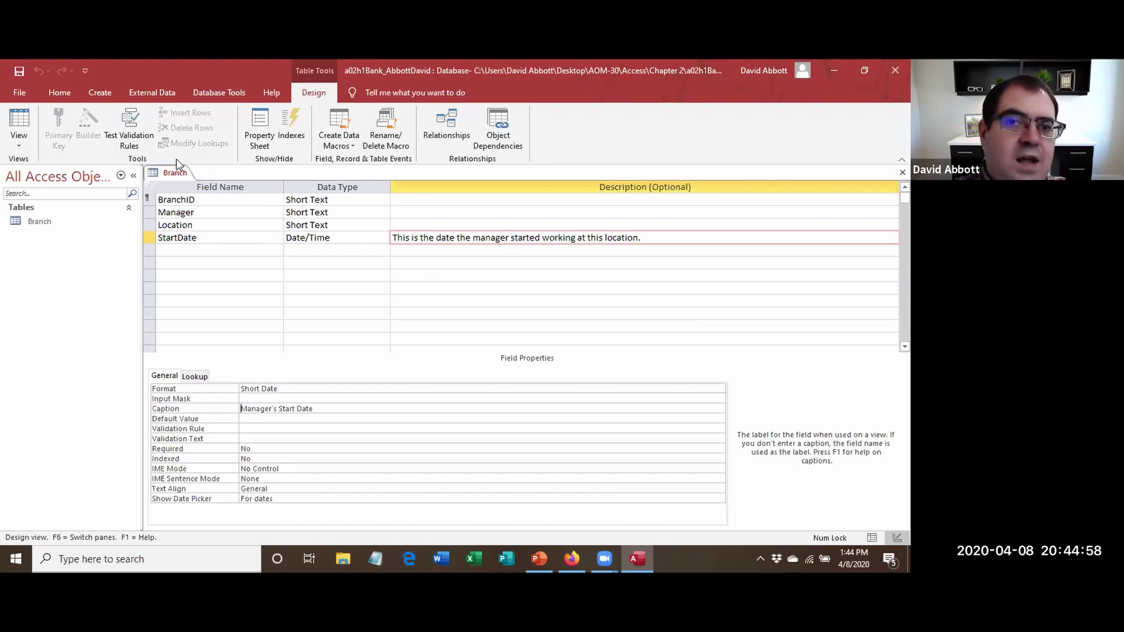
{"action": "right_click", "coordinate": [169, 178]}
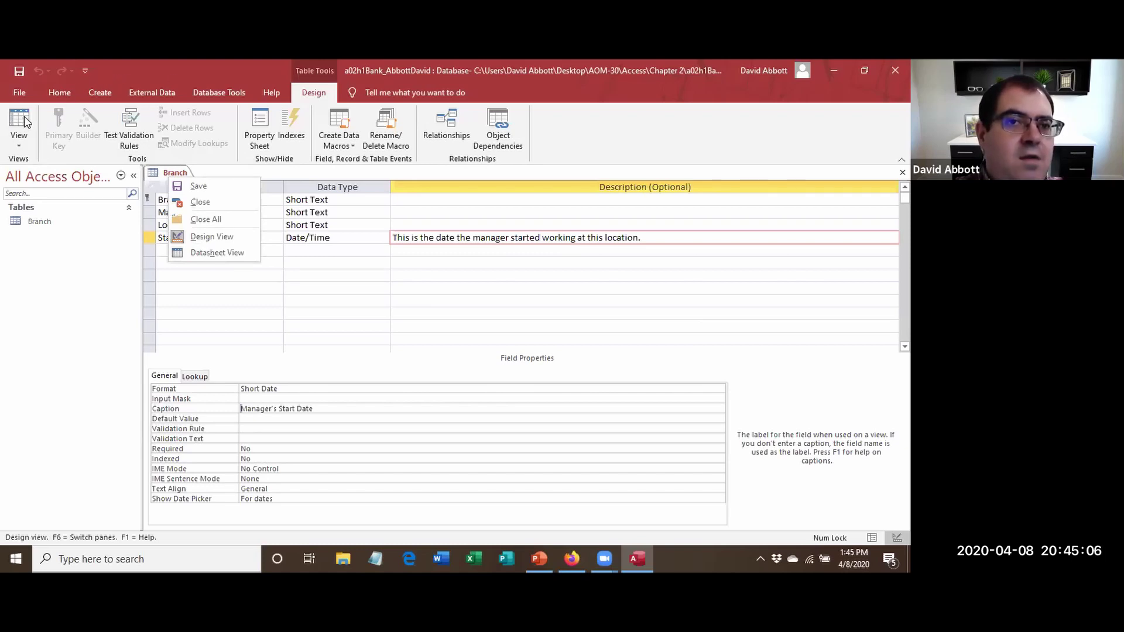
{"action": "left_click", "coordinate": [217, 253]}
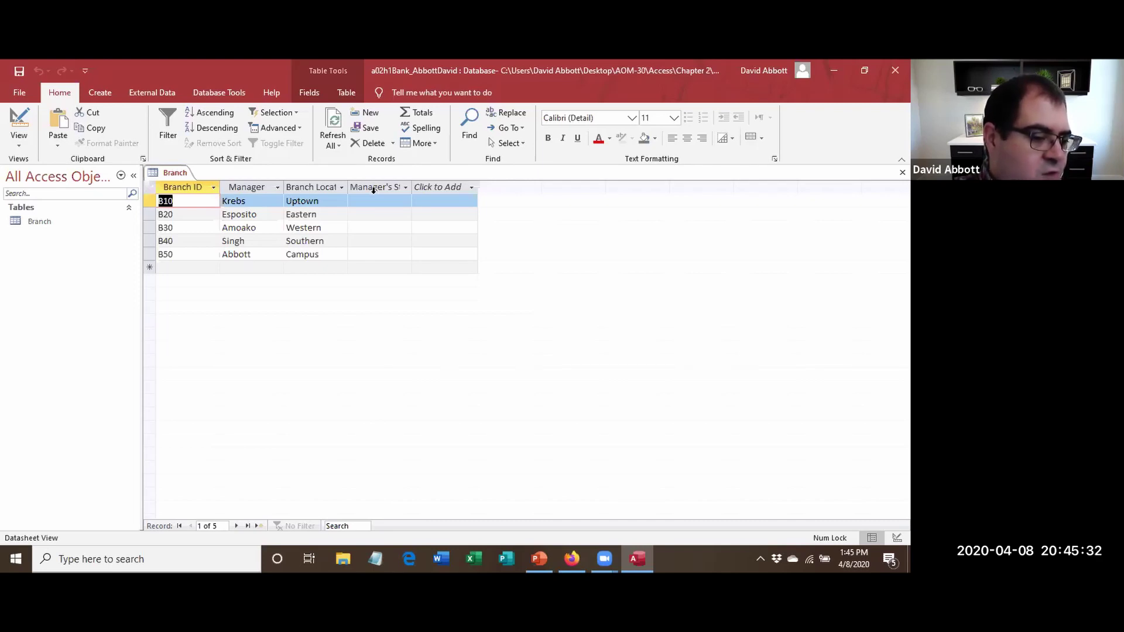
Fit the Branch ID, Manager's Name, Branch Location and Manager's Start Date columns to the width of their contents.
{"action": "double_click", "coordinate": [218, 188]}
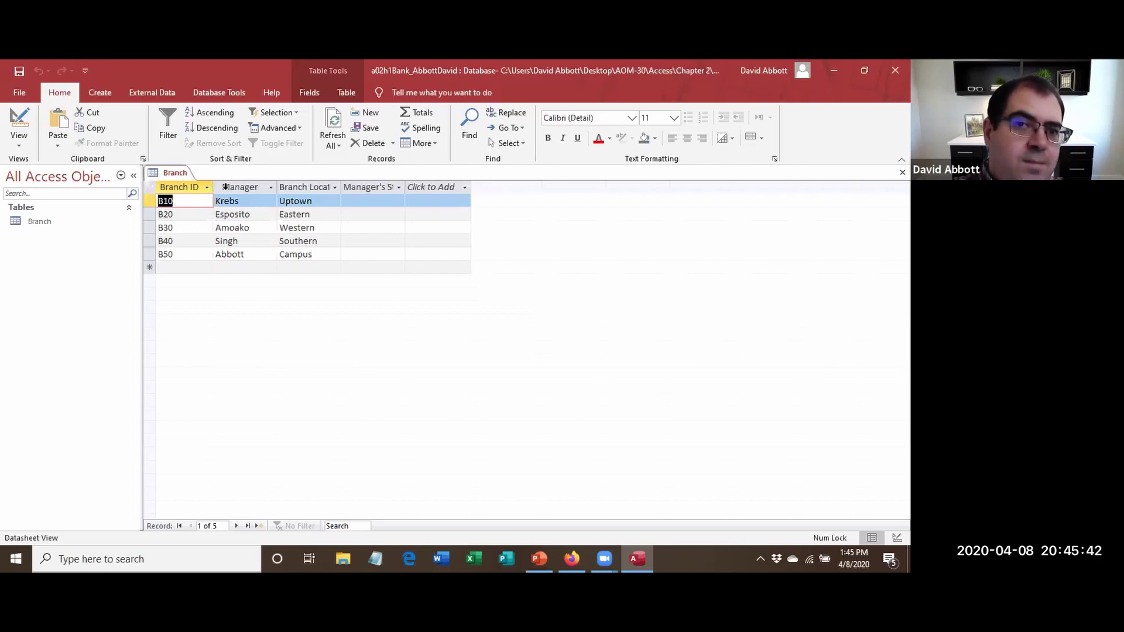
{"action": "double_click", "coordinate": [276, 187]}
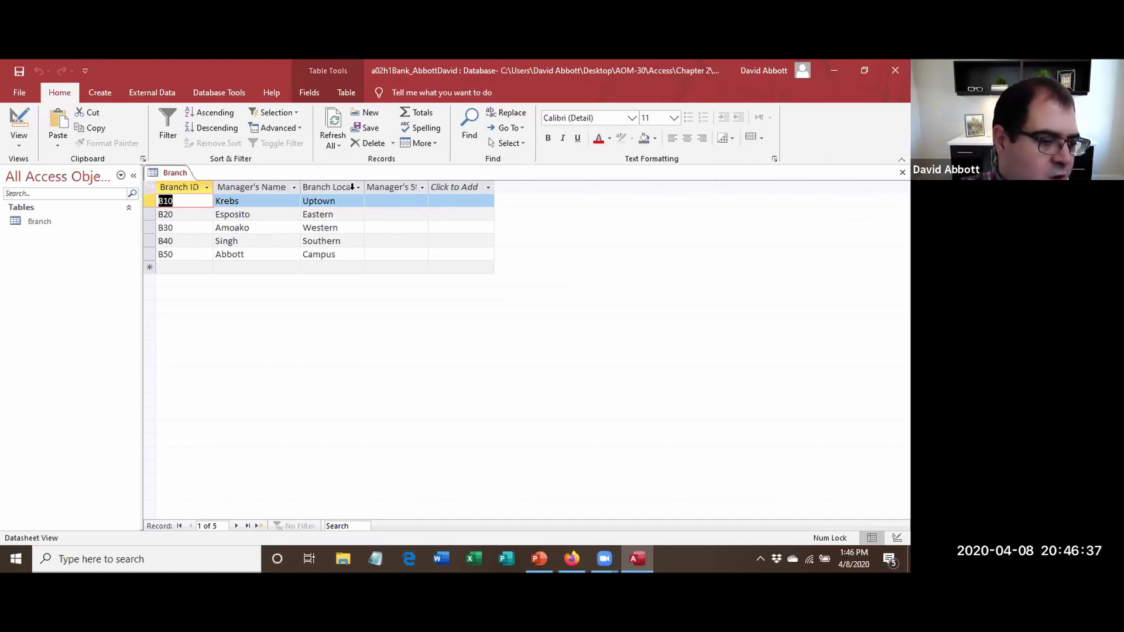
{"action": "double_click", "coordinate": [367, 181]}
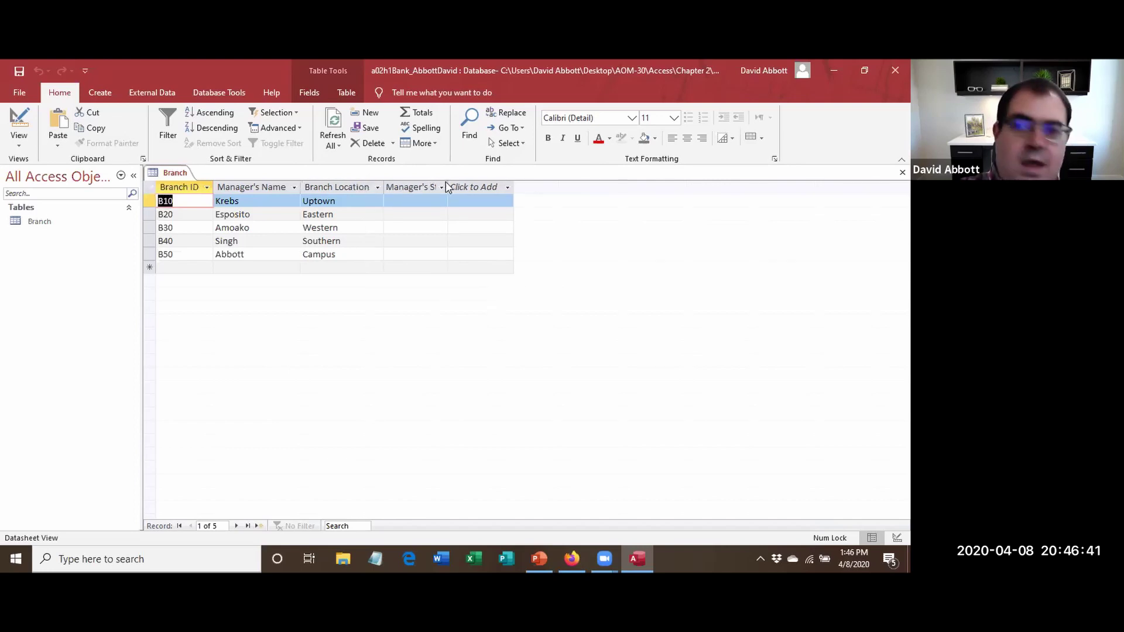
{"action": "left_click", "coordinate": [448, 184]}
{"action": "double_click", "coordinate": [448, 183]}
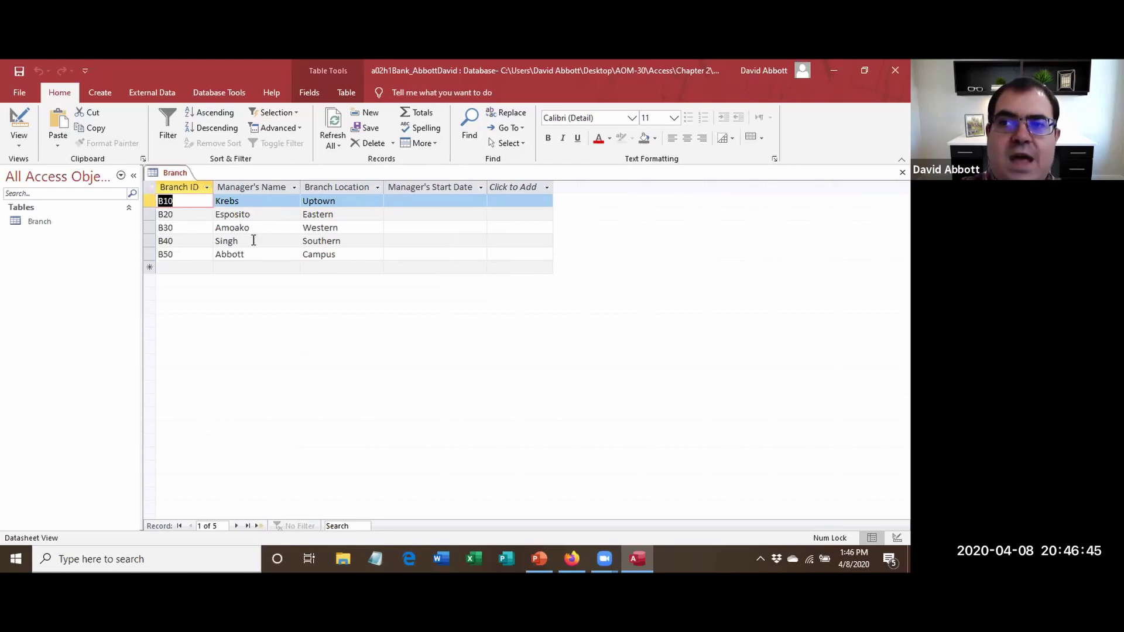
Pick 12/3/2014 from the date picker as the Manager's Start Date for branch B10.
{"action": "left_click", "coordinate": [413, 199]}
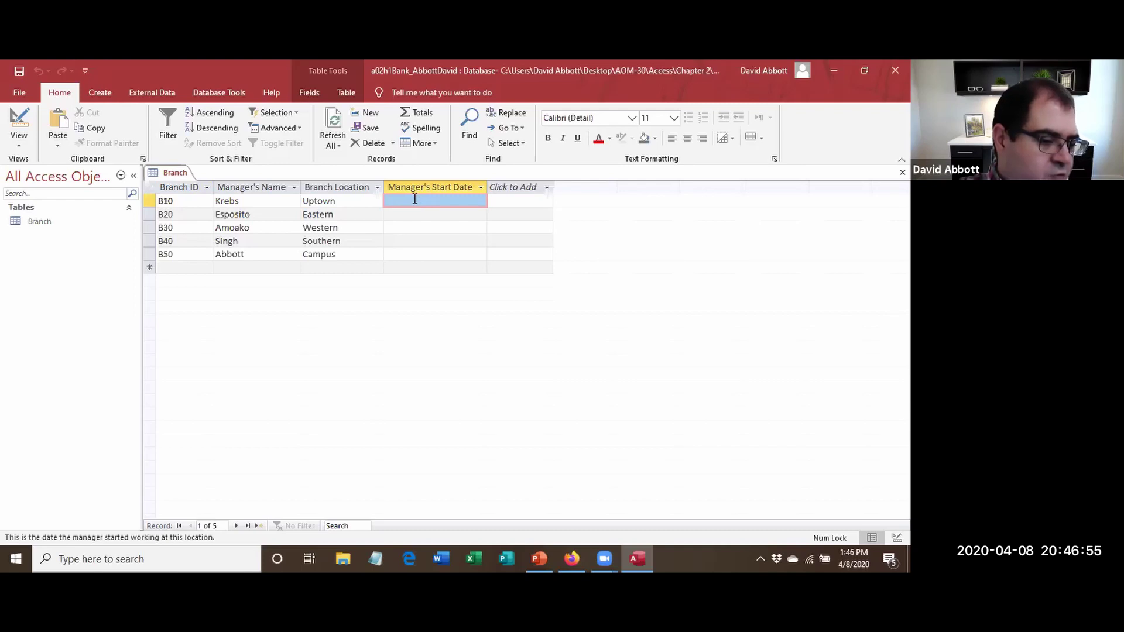
{"action": "left_click", "coordinate": [451, 201]}
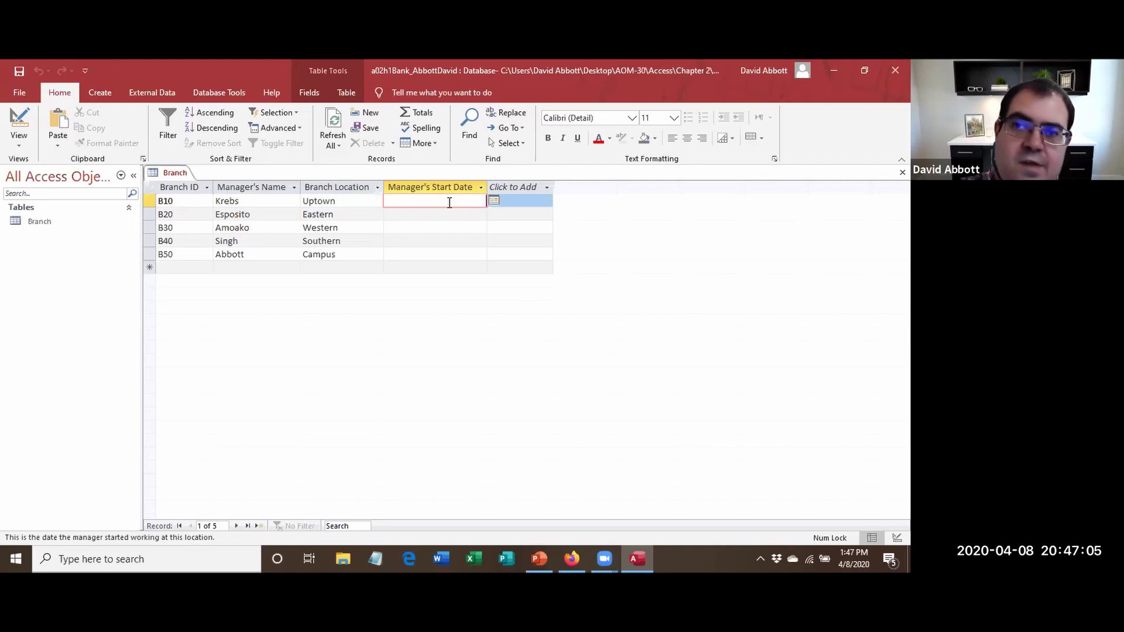
{"action": "left_click", "coordinate": [493, 201]}
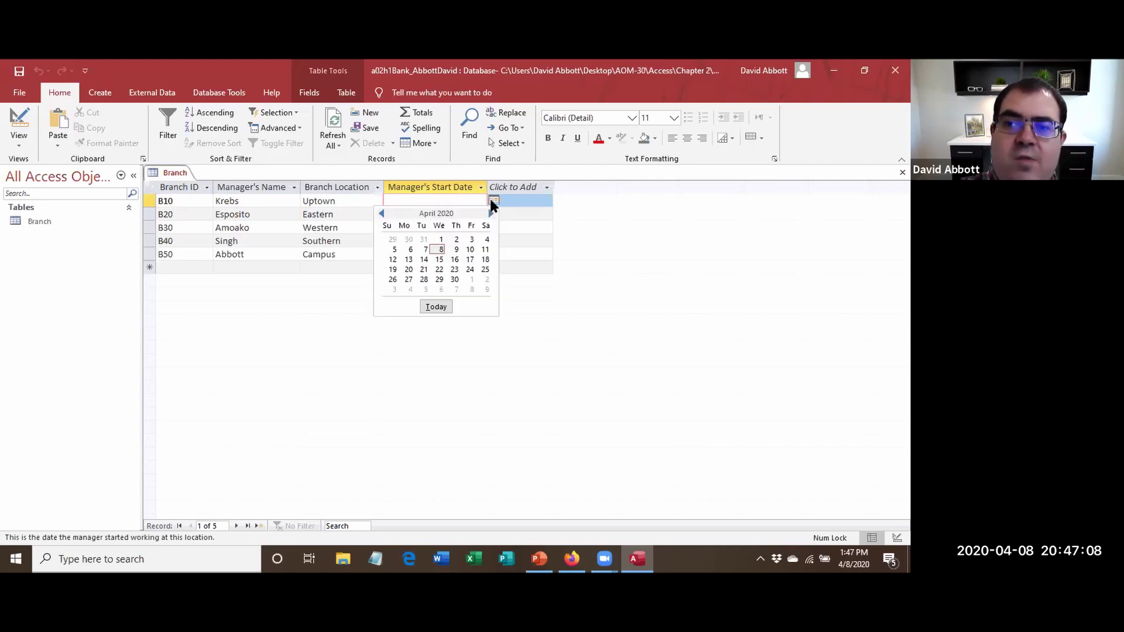
{"action": "left_click", "coordinate": [381, 215]}
{"action": "left_click", "coordinate": [381, 214]}
{"action": "left_click", "coordinate": [381, 214]}
{"action": "left_click", "coordinate": [381, 214]}
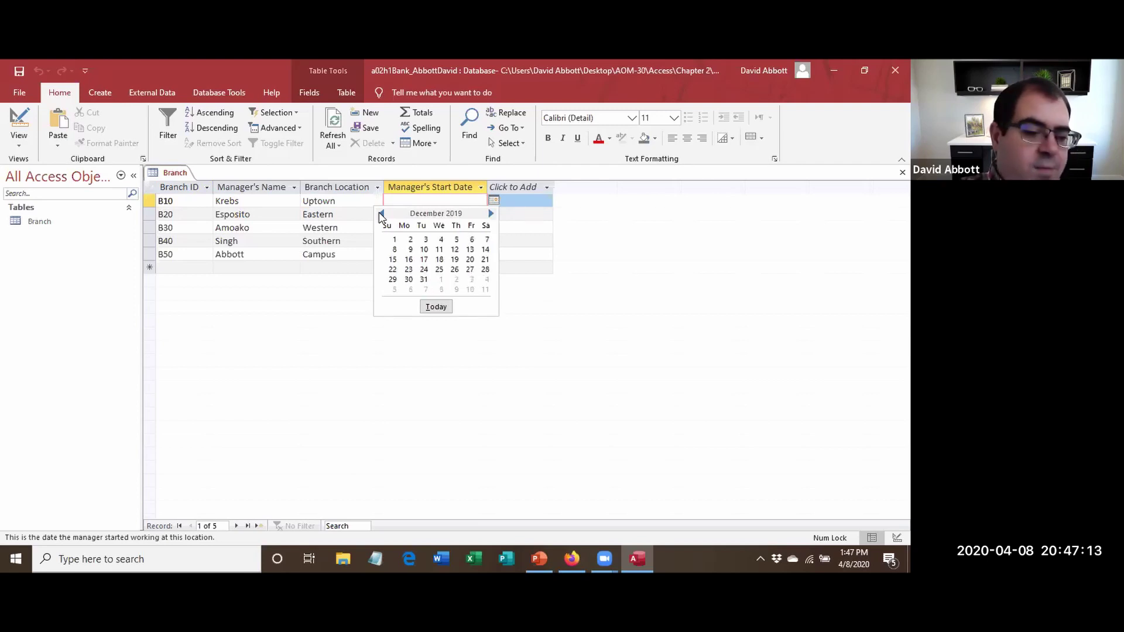
{"action": "left_click", "coordinate": [381, 214]}
{"action": "left_click", "coordinate": [380, 215]}
{"action": "left_click", "coordinate": [380, 214]}
{"action": "left_click", "coordinate": [381, 215]}
{"action": "left_click", "coordinate": [381, 214]}
{"action": "left_click", "coordinate": [380, 214]}
{"action": "left_click", "coordinate": [381, 214]}
{"action": "left_click", "coordinate": [381, 214]}
{"action": "left_click", "coordinate": [380, 214]}
{"action": "left_click", "coordinate": [381, 215]}
{"action": "left_click", "coordinate": [380, 214]}
{"action": "left_click", "coordinate": [381, 214]}
{"action": "left_click", "coordinate": [381, 215]}
{"action": "left_click", "coordinate": [380, 215]}
{"action": "left_click", "coordinate": [380, 215]}
{"action": "left_click", "coordinate": [381, 215]}
{"action": "left_click", "coordinate": [380, 215]}
{"action": "left_click", "coordinate": [380, 215]}
{"action": "left_click", "coordinate": [381, 215]}
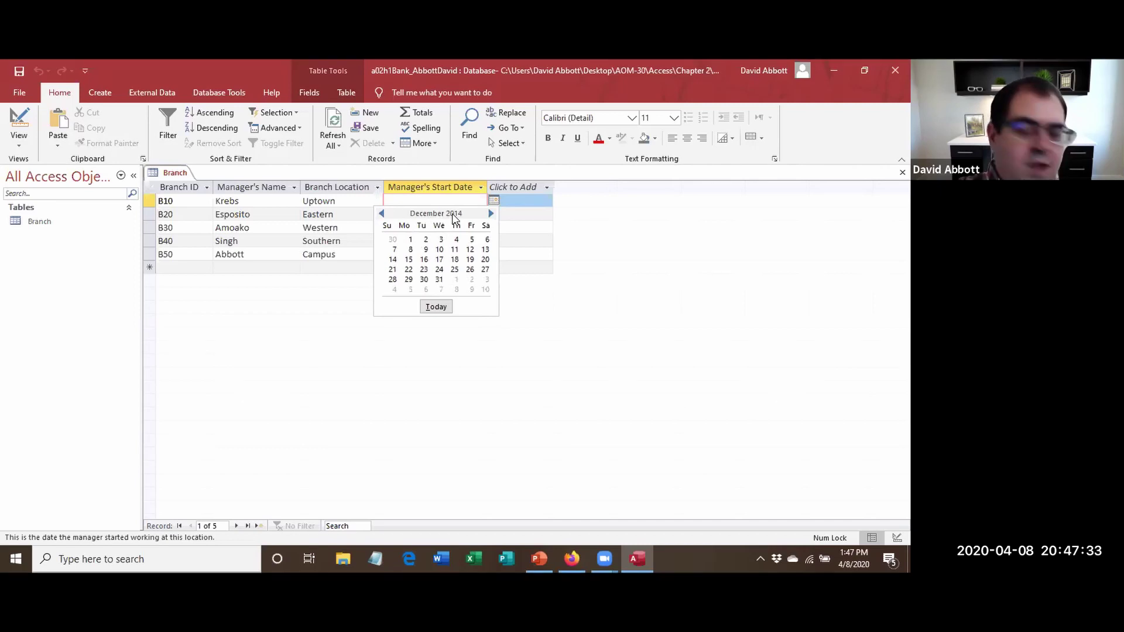
{"action": "left_click", "coordinate": [442, 241]}
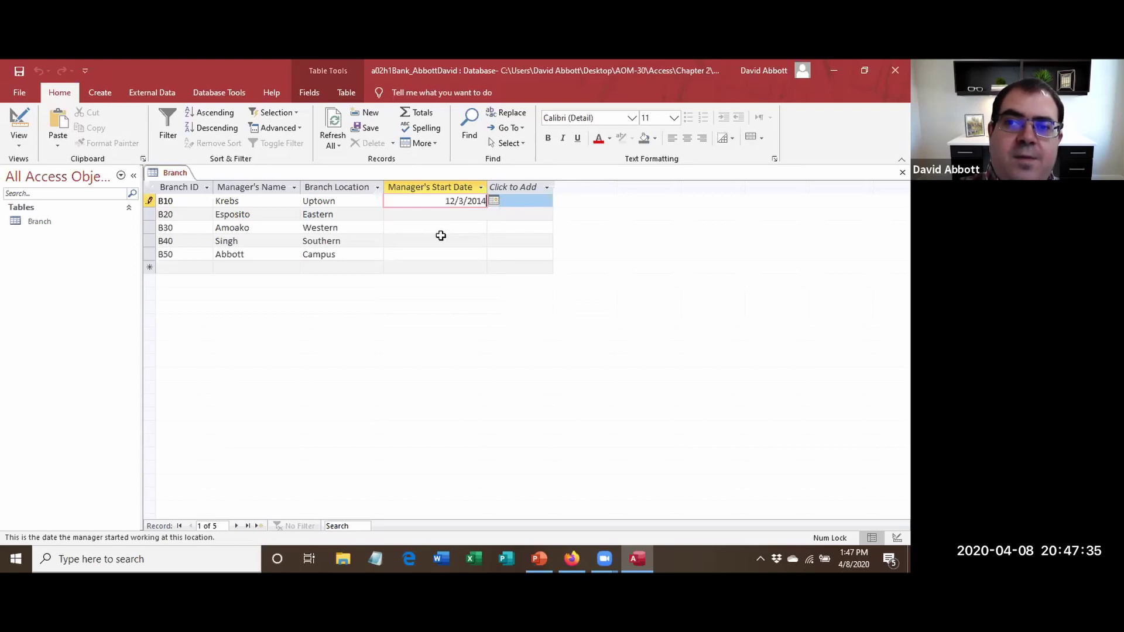
Enter the Manager's Start Date 6/18/2013 for branch B20 and 3/13/2011 for branch B30.
{"action": "left_click", "coordinate": [454, 215]}
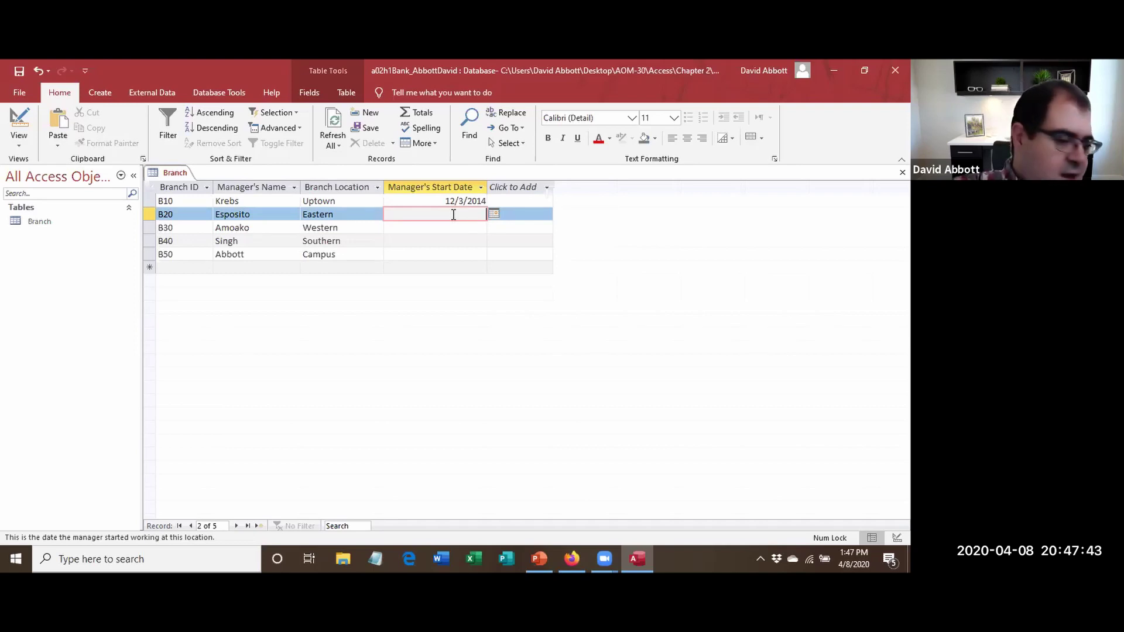
{"action": "type", "text": "6/18"}
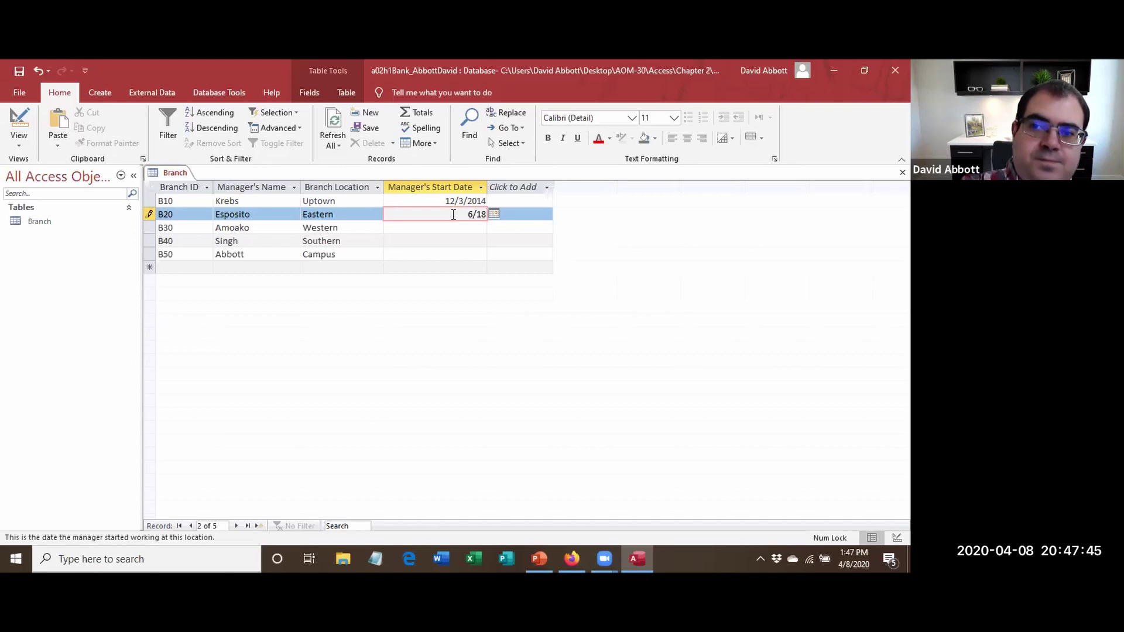
{"action": "type", "text": "/2013"}
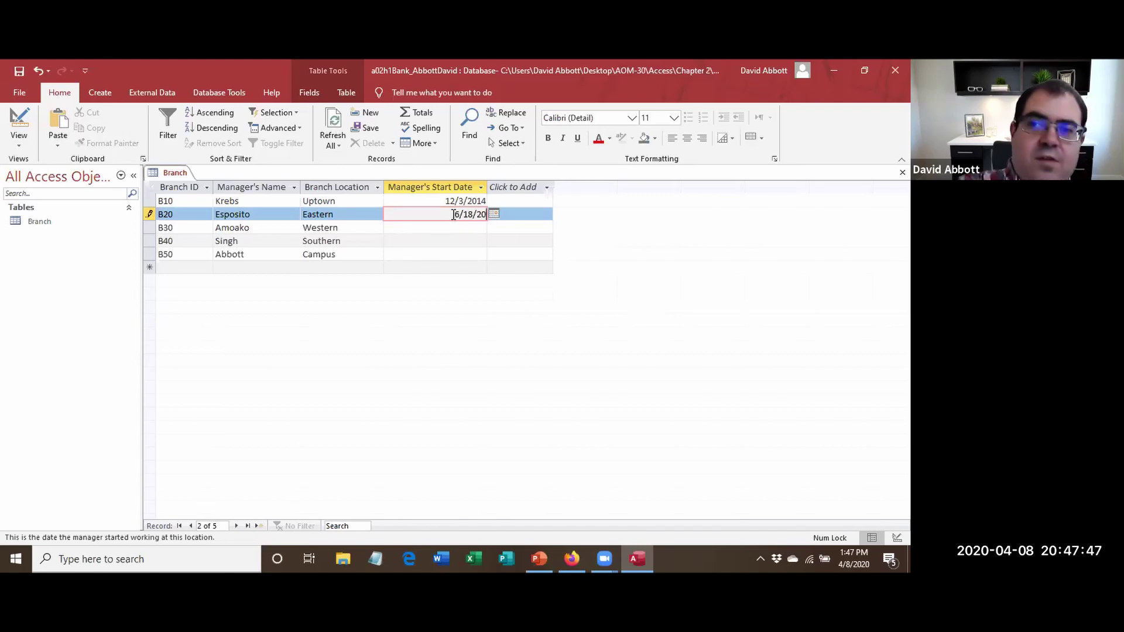
{"action": "key", "text": "Tab"}
{"action": "key", "text": "Tab"}
{"action": "key", "text": "Tab"}
{"action": "key", "text": "Tab"}
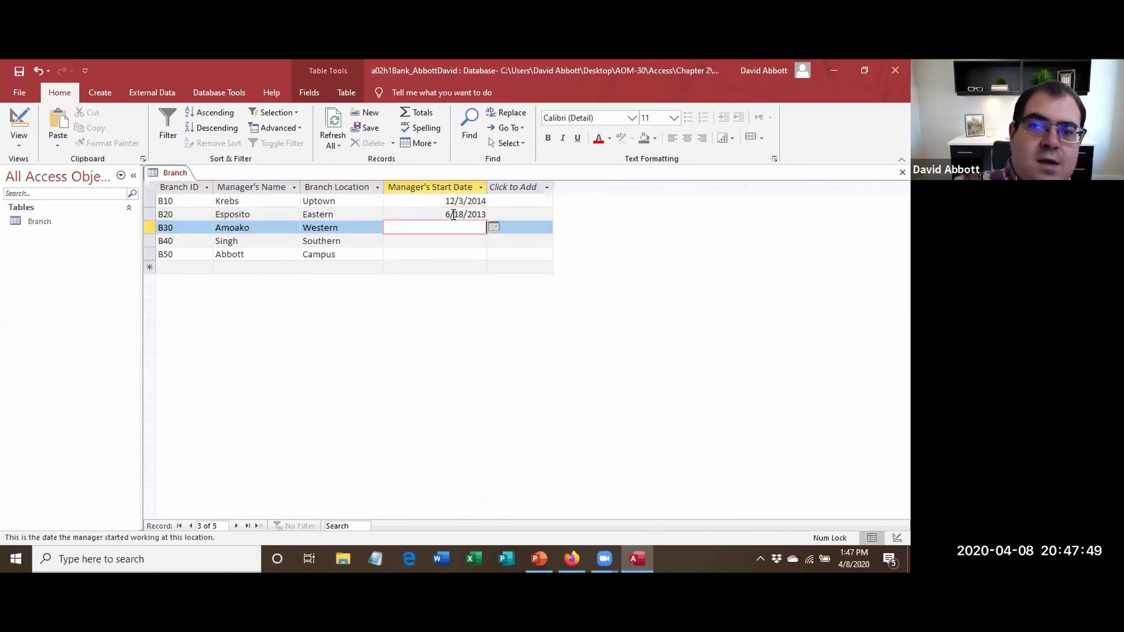
{"action": "type", "text": "3"}
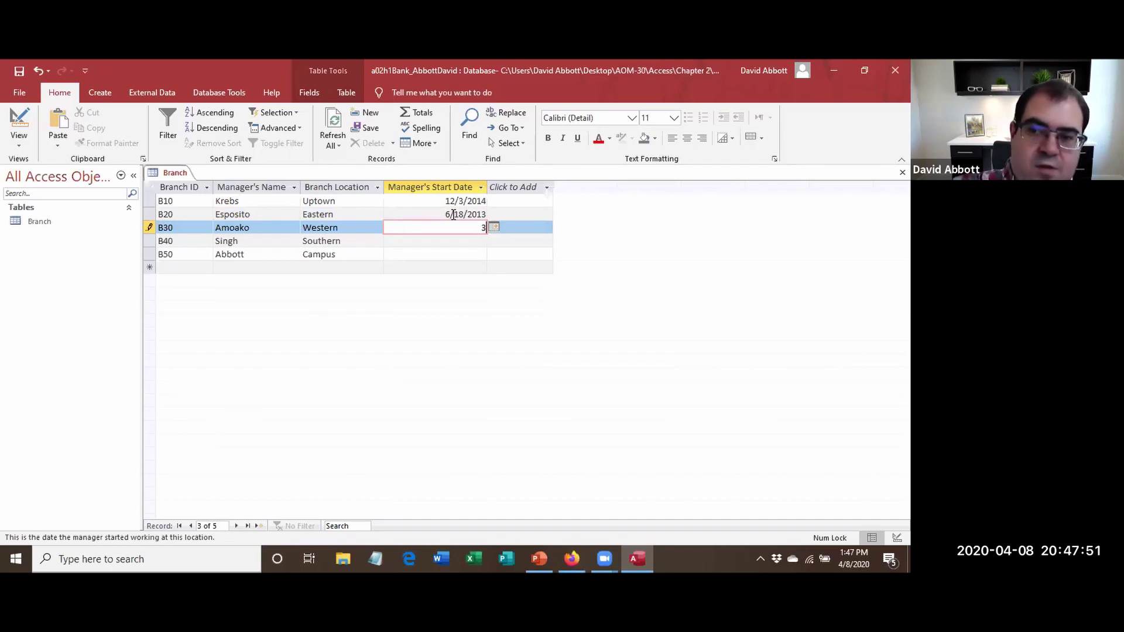
{"action": "type", "text": "/13/2011"}
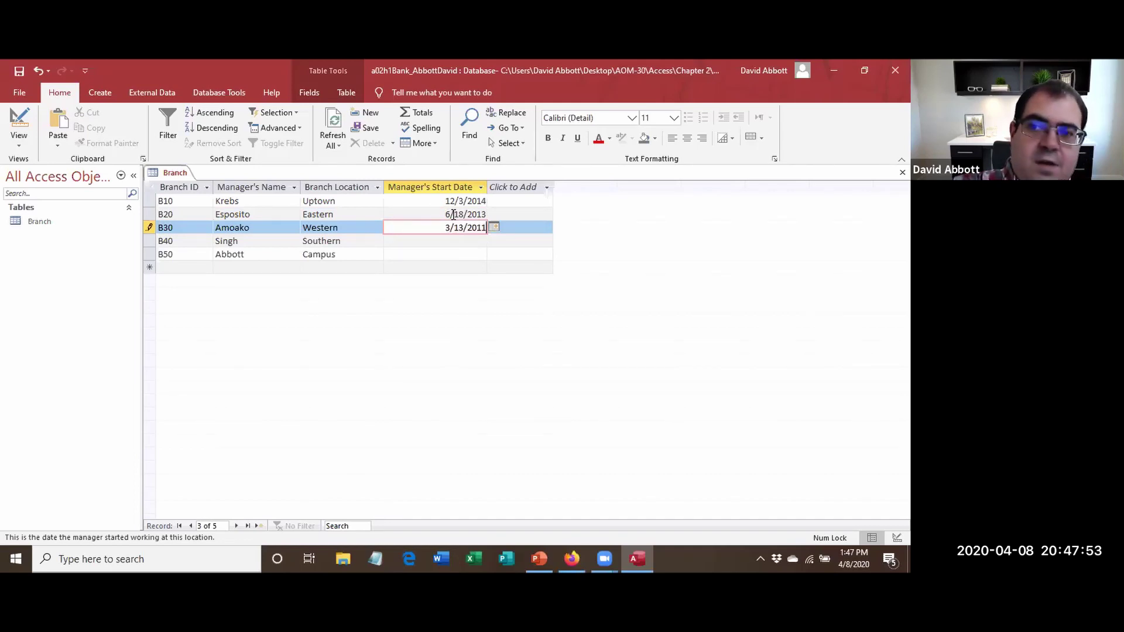
Enter the Manager's Start Date 9/15/2014 for branch B40 and 10/11/2016 for branch B50.
{"action": "key", "text": "Down"}
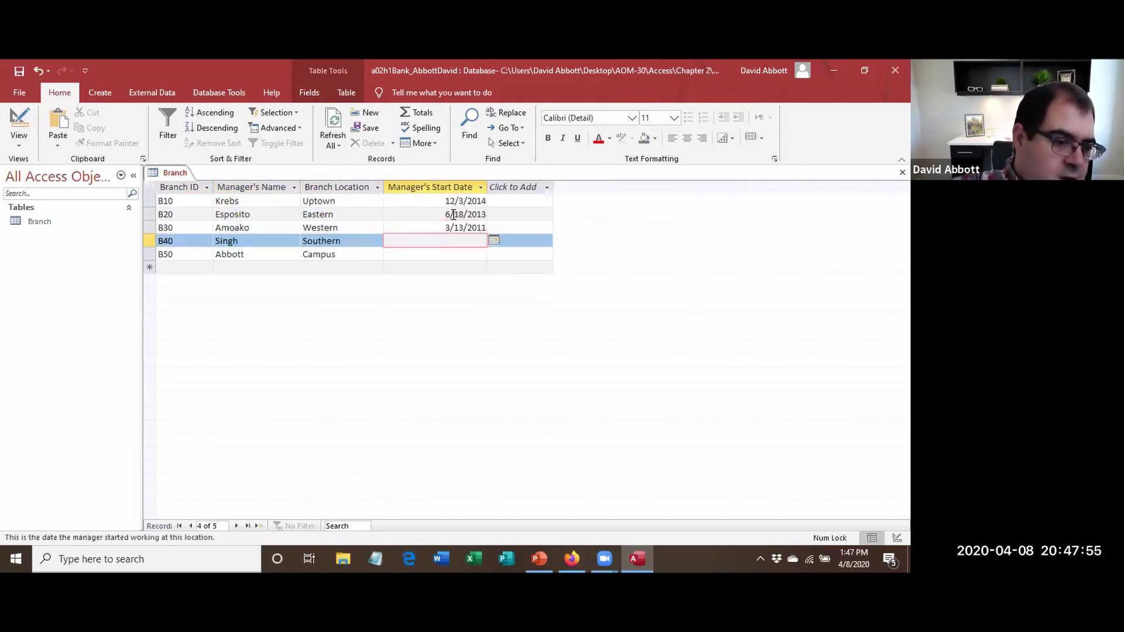
{"action": "type", "text": "9/"}
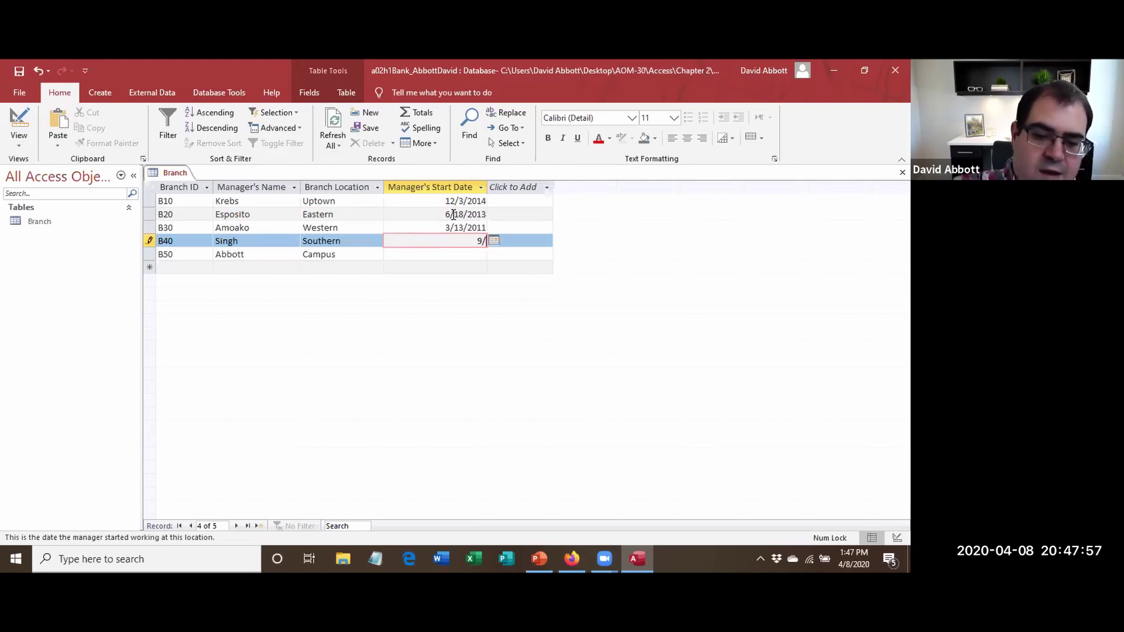
{"action": "type", "text": "15/2014"}
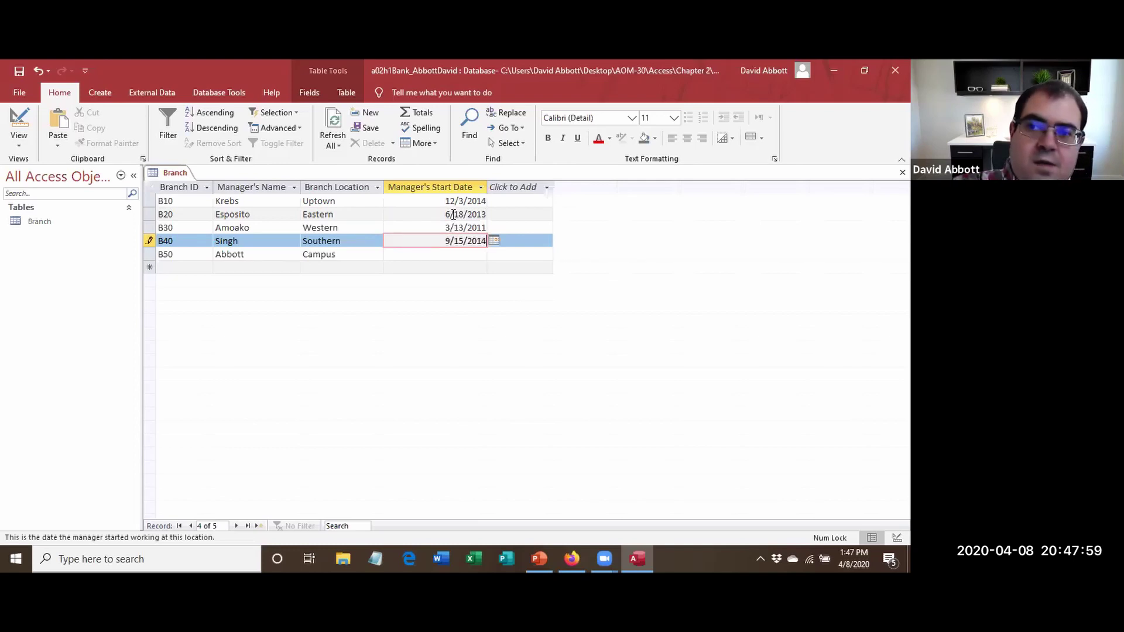
{"action": "key", "text": "Return"}
{"action": "key", "text": "Return"}
{"action": "key", "text": "Return"}
{"action": "key", "text": "Return"}
{"action": "type", "text": "10/11/2016"}
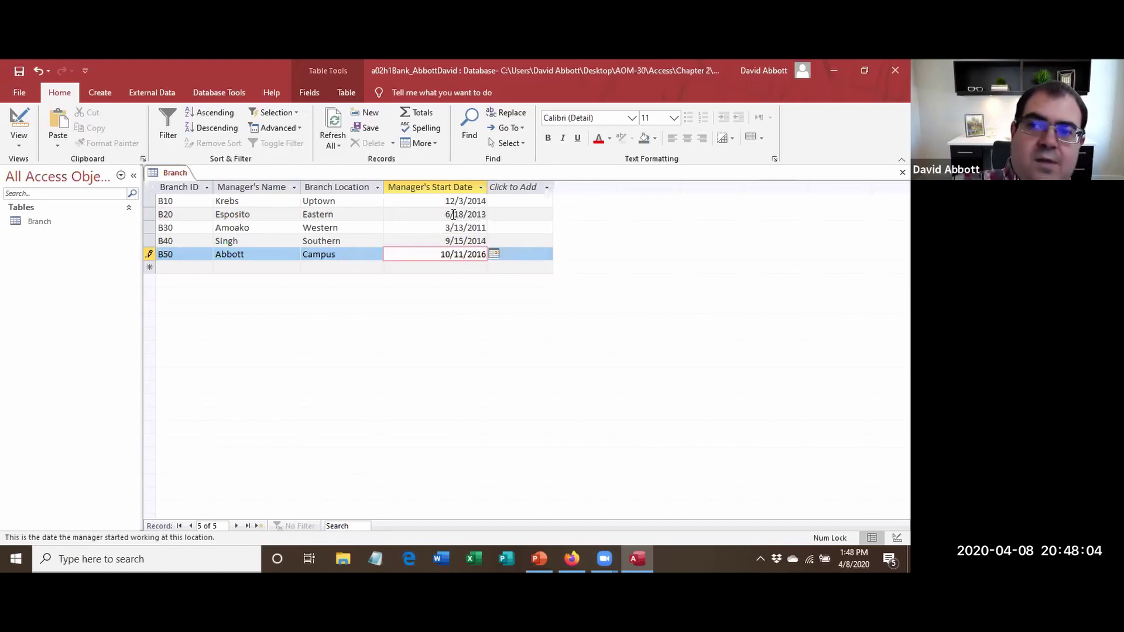
{"action": "key", "text": "Return"}
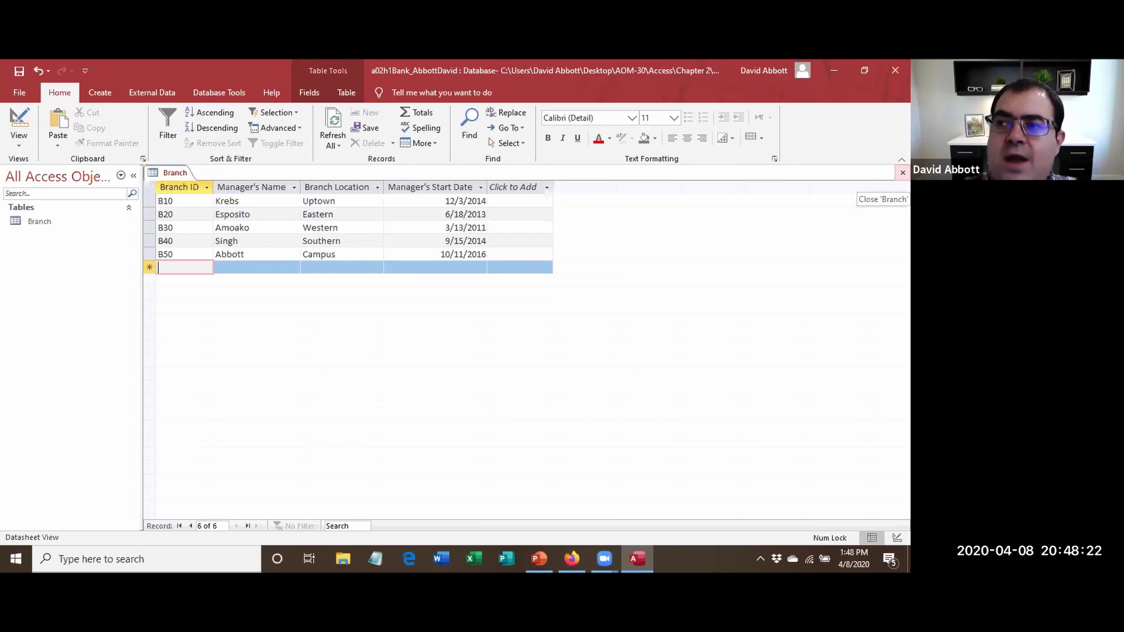
Close the Branch table, saving its layout changes, and reopen it in Datasheet view.
{"action": "left_click", "coordinate": [903, 172]}
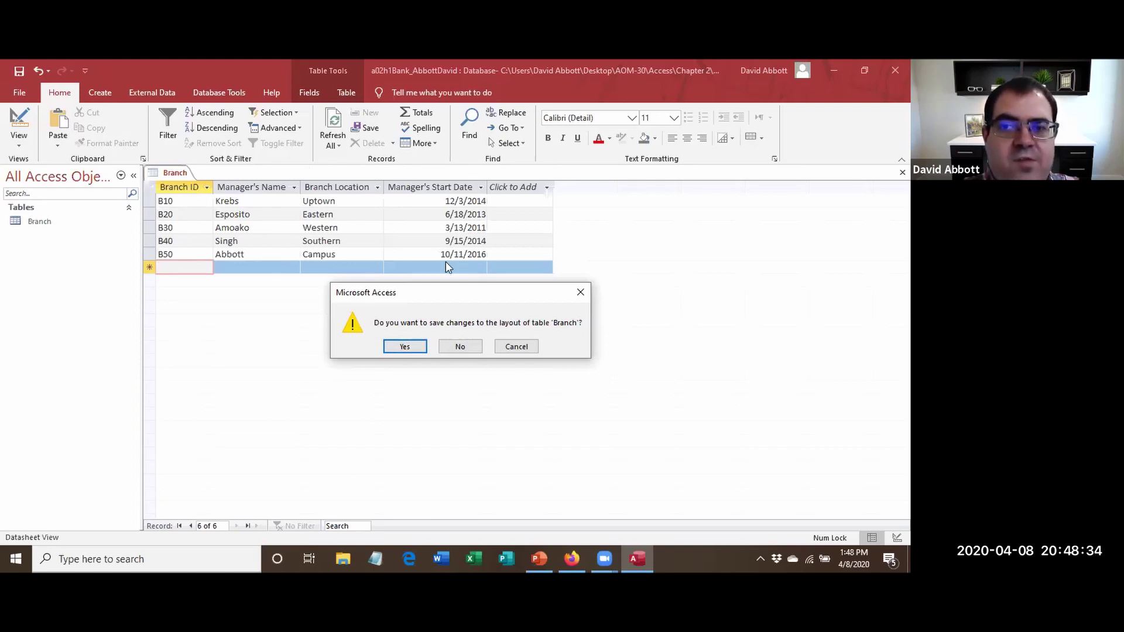
{"action": "left_click", "coordinate": [404, 347]}
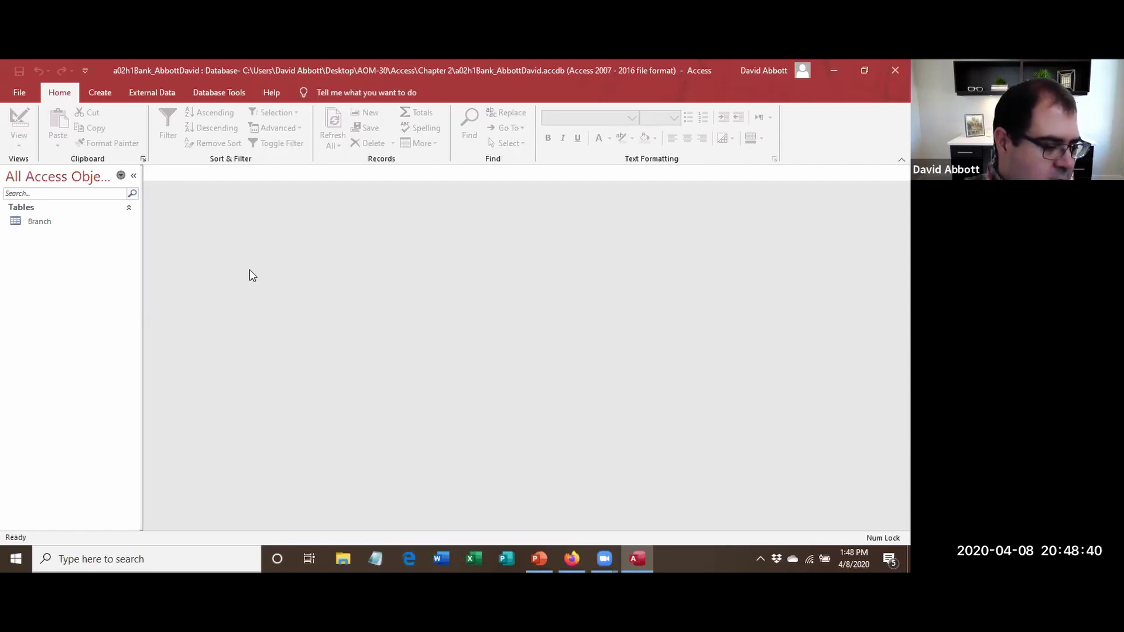
{"action": "double_click", "coordinate": [64, 223]}
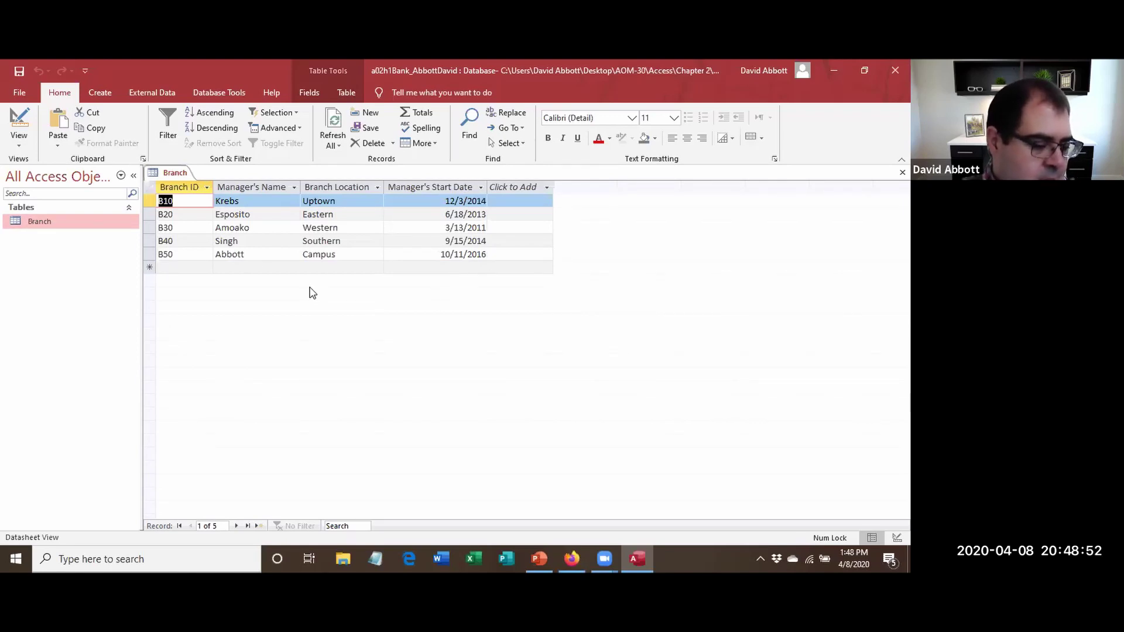
Examine the Branch table's page layout in Print Preview at 100% zoom, and close the preview.
{"action": "left_click", "coordinate": [17, 93]}
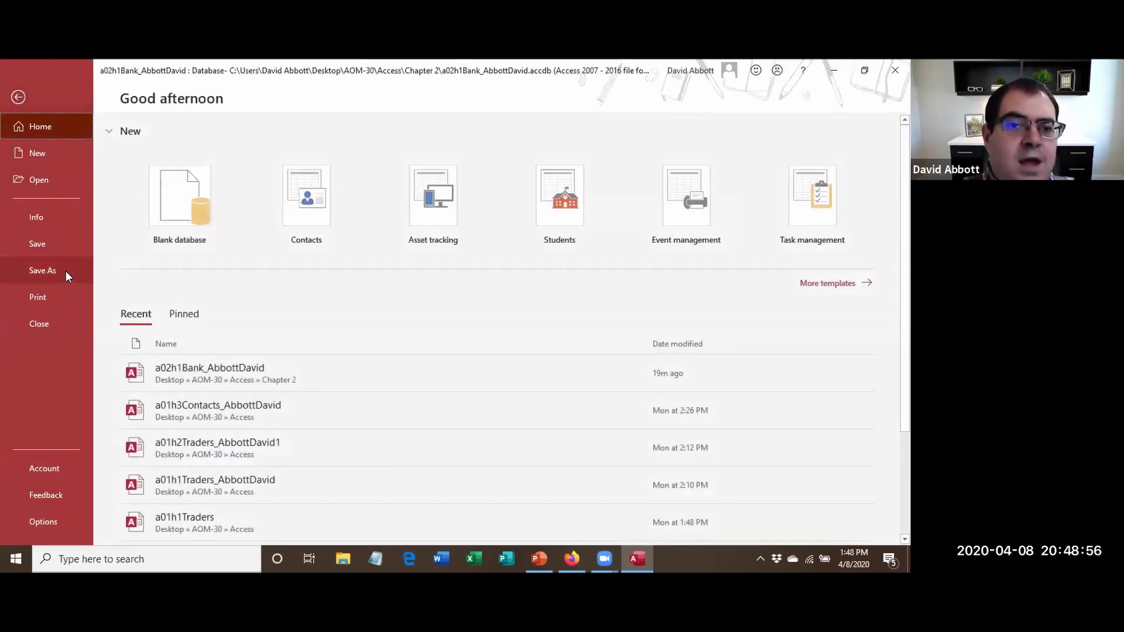
{"action": "left_click", "coordinate": [67, 295]}
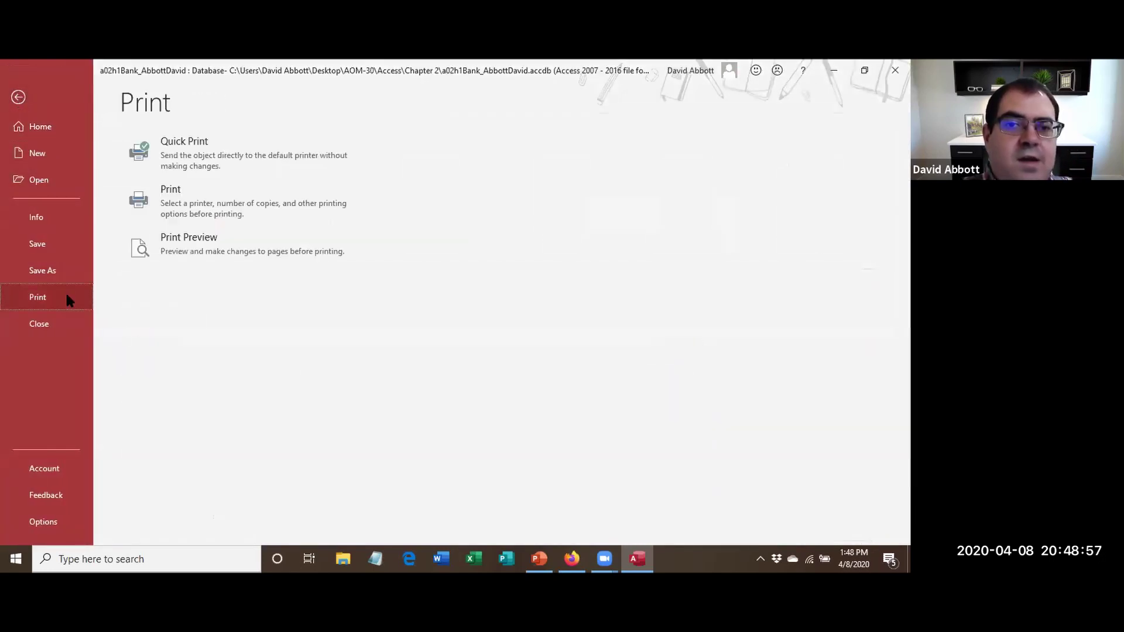
{"action": "left_click", "coordinate": [197, 251]}
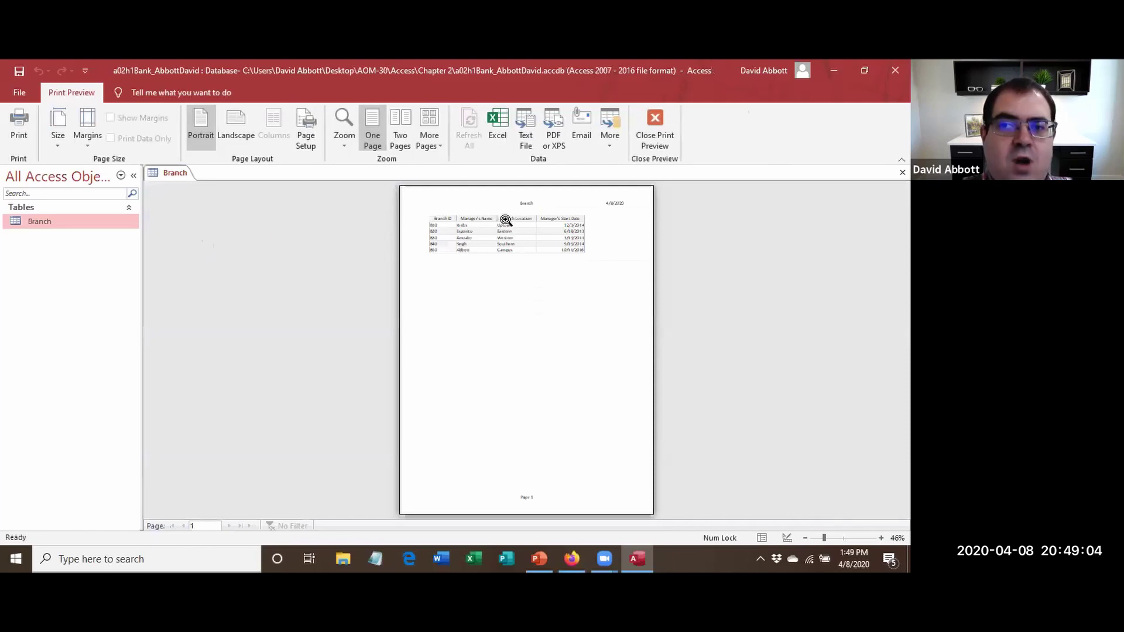
{"action": "left_click", "coordinate": [509, 318]}
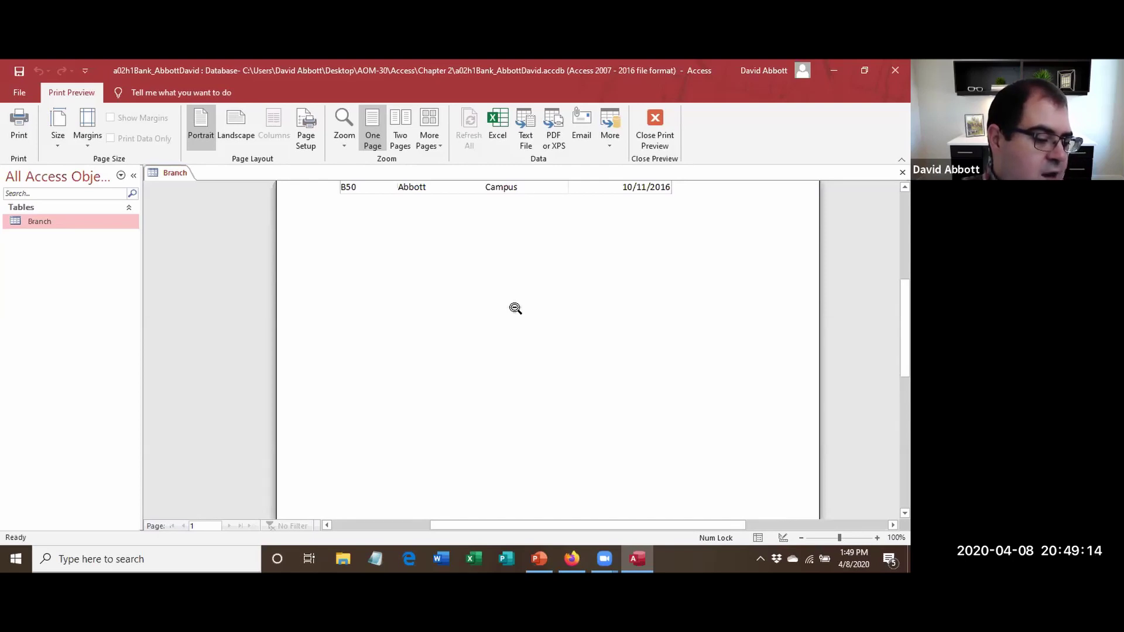
{"action": "scroll", "coordinate": [657, 277], "scroll_direction": "up", "scroll_amount": 3}
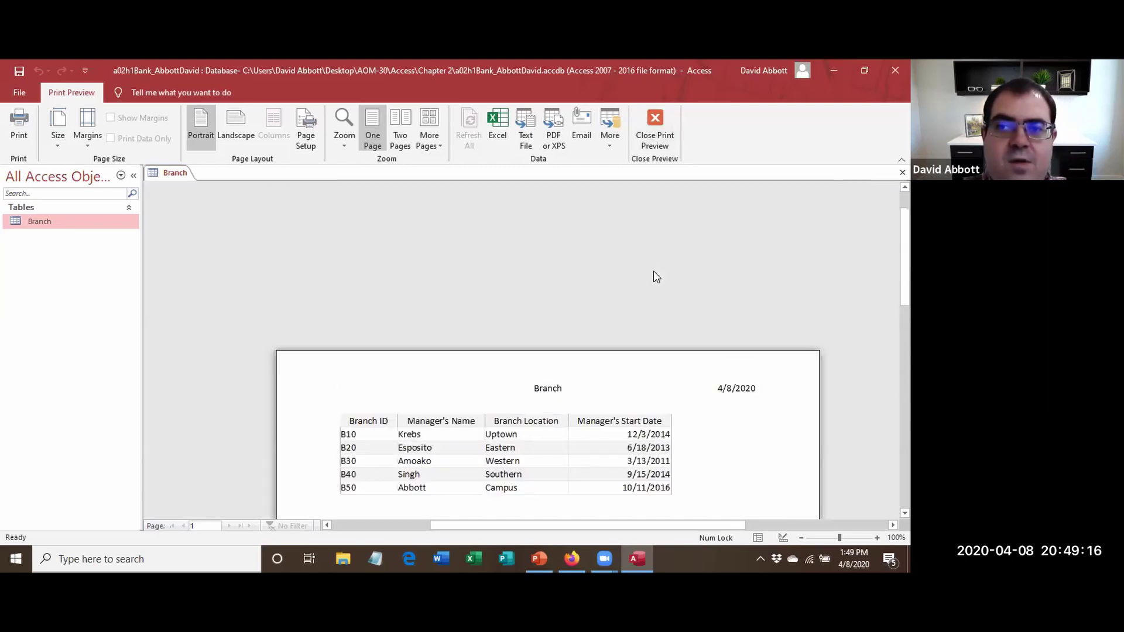
{"action": "left_click", "coordinate": [655, 142]}
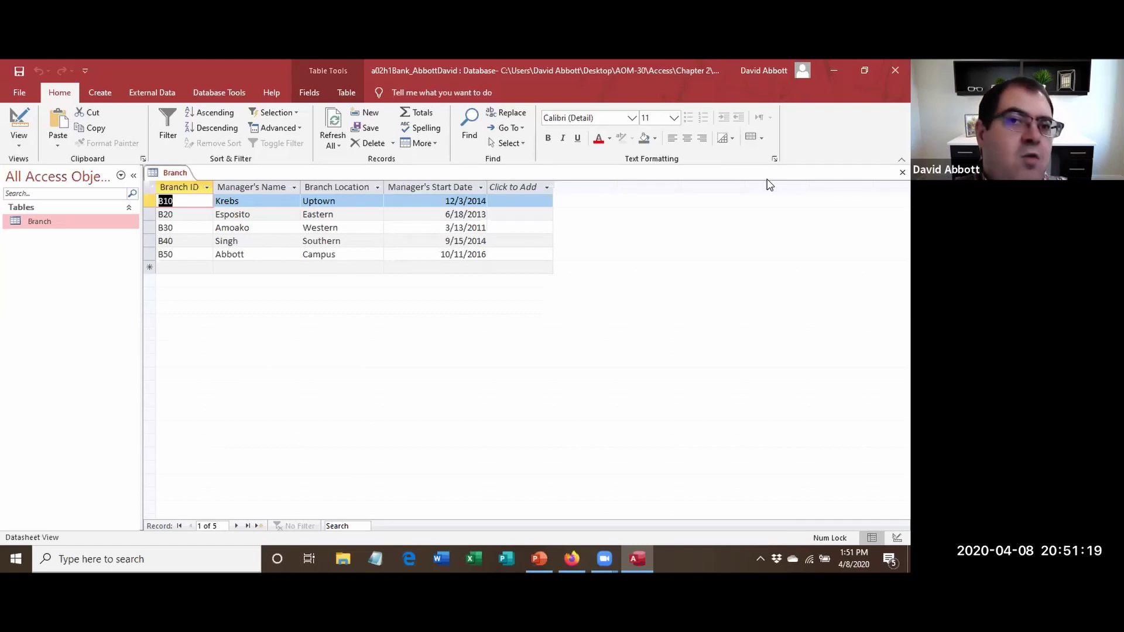
Start saving a copy of the database in the default Access Database format, allowing all open objects to close.
{"action": "left_click", "coordinate": [18, 95]}
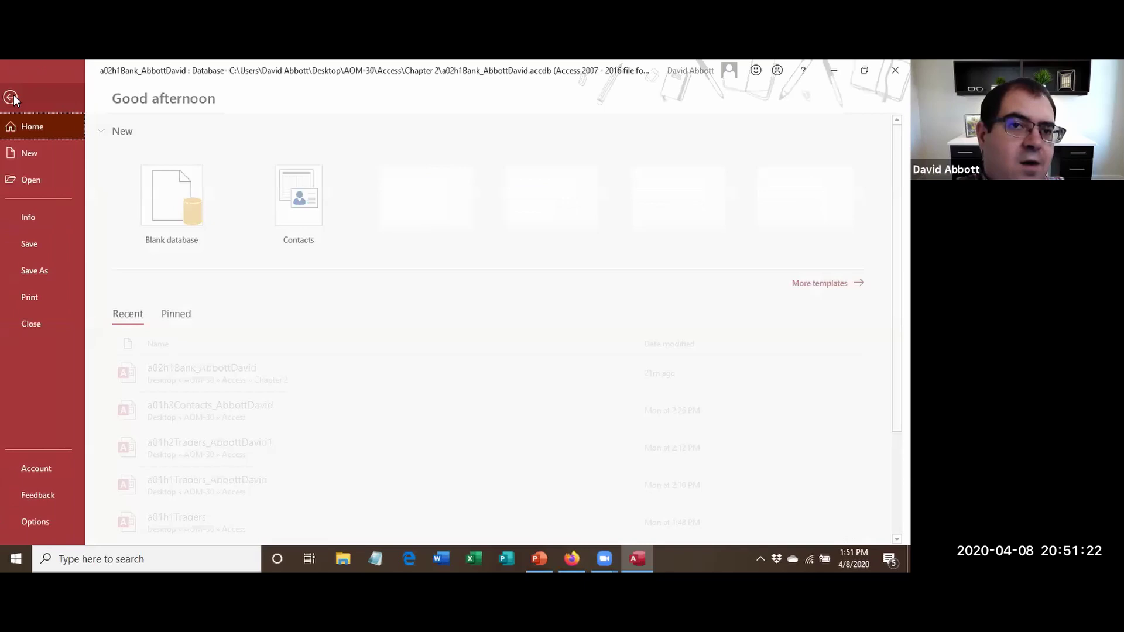
{"action": "left_click", "coordinate": [57, 270]}
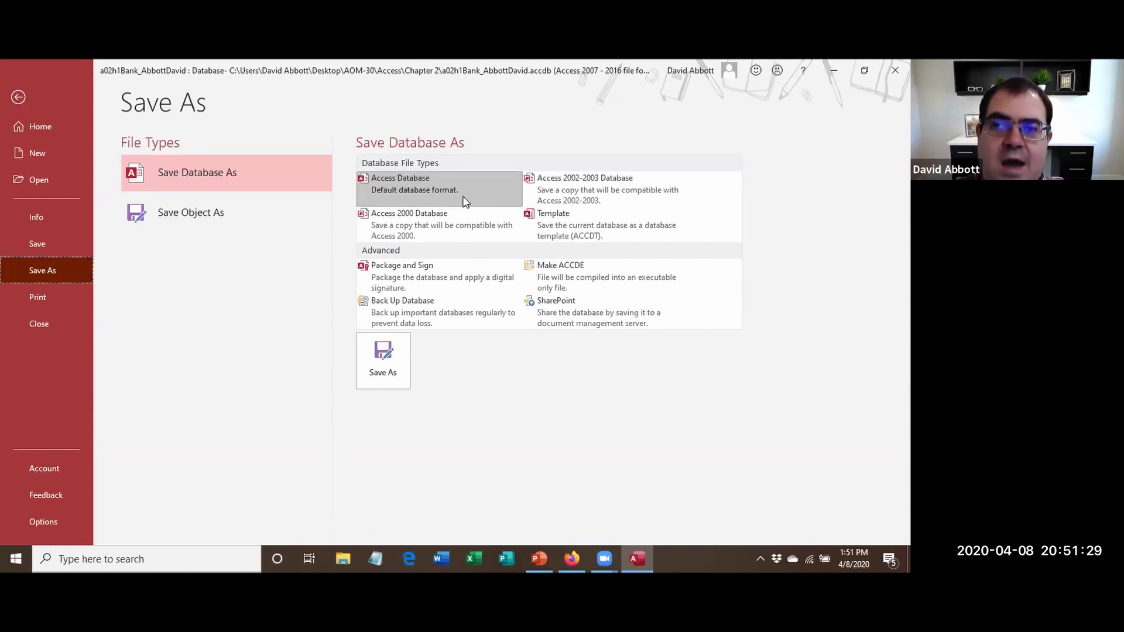
{"action": "left_click", "coordinate": [393, 378]}
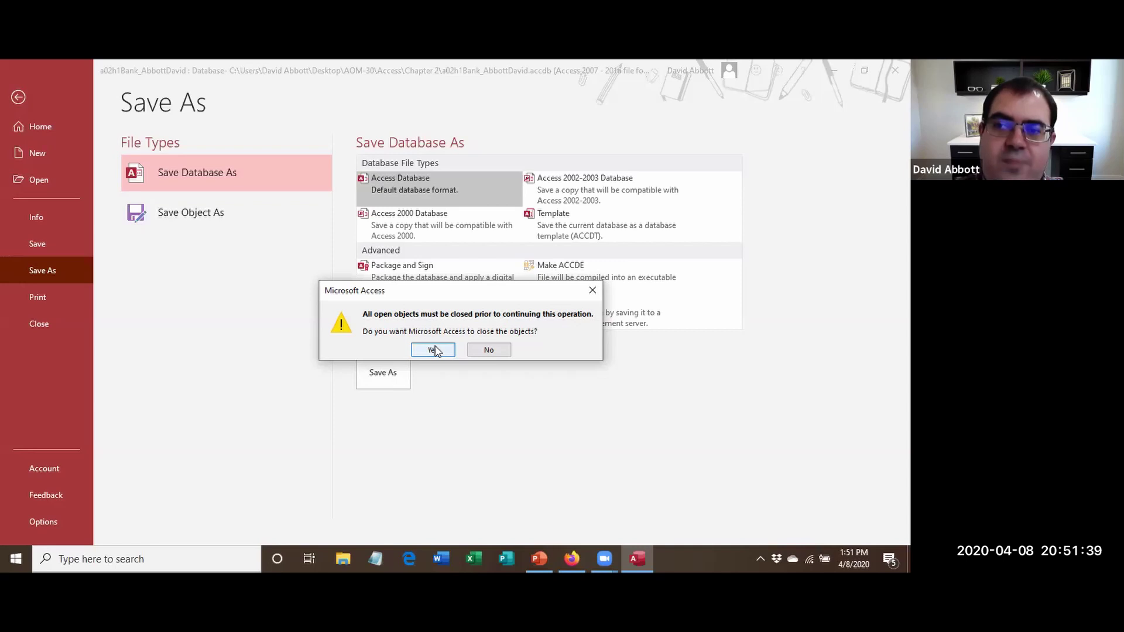
{"action": "left_click", "coordinate": [433, 350]}
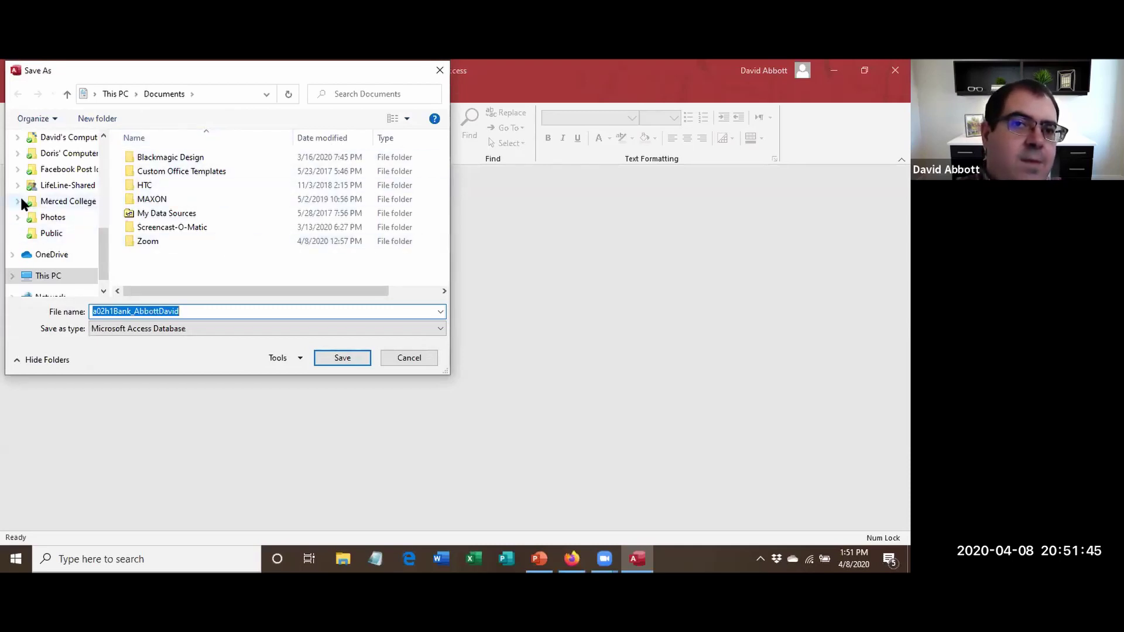
Set the save location for the database copy to the Chapter 2 folder within Desktop\AOM-30\Access.
{"action": "scroll", "coordinate": [61, 211], "scroll_direction": "up", "scroll_amount": 3}
{"action": "scroll", "coordinate": [69, 202], "scroll_direction": "up", "scroll_amount": 3}
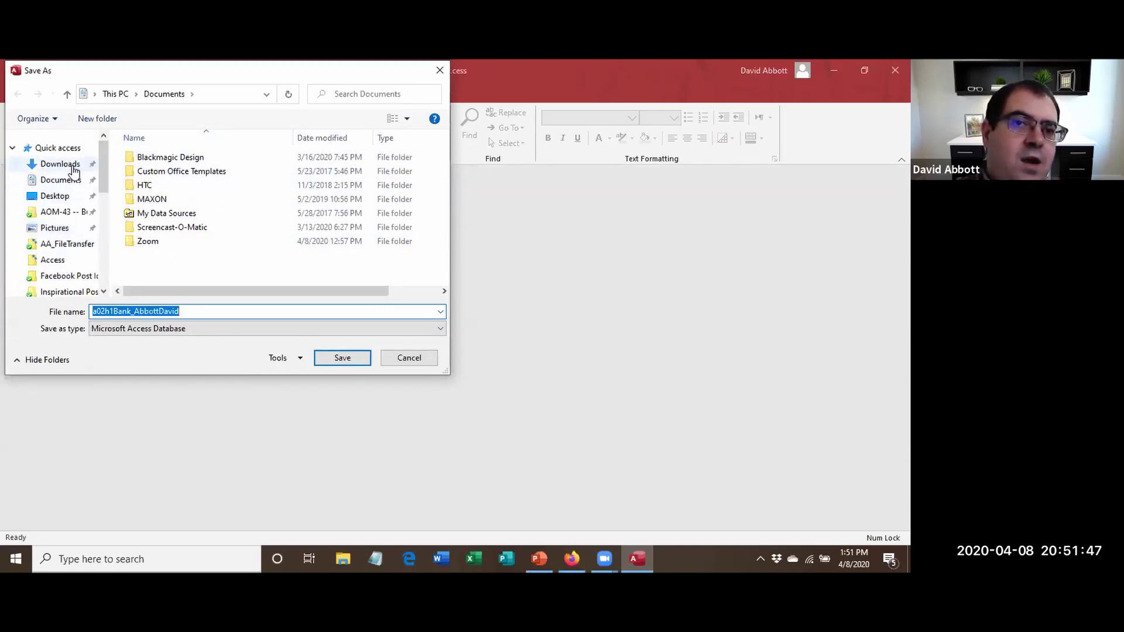
{"action": "left_click", "coordinate": [59, 196]}
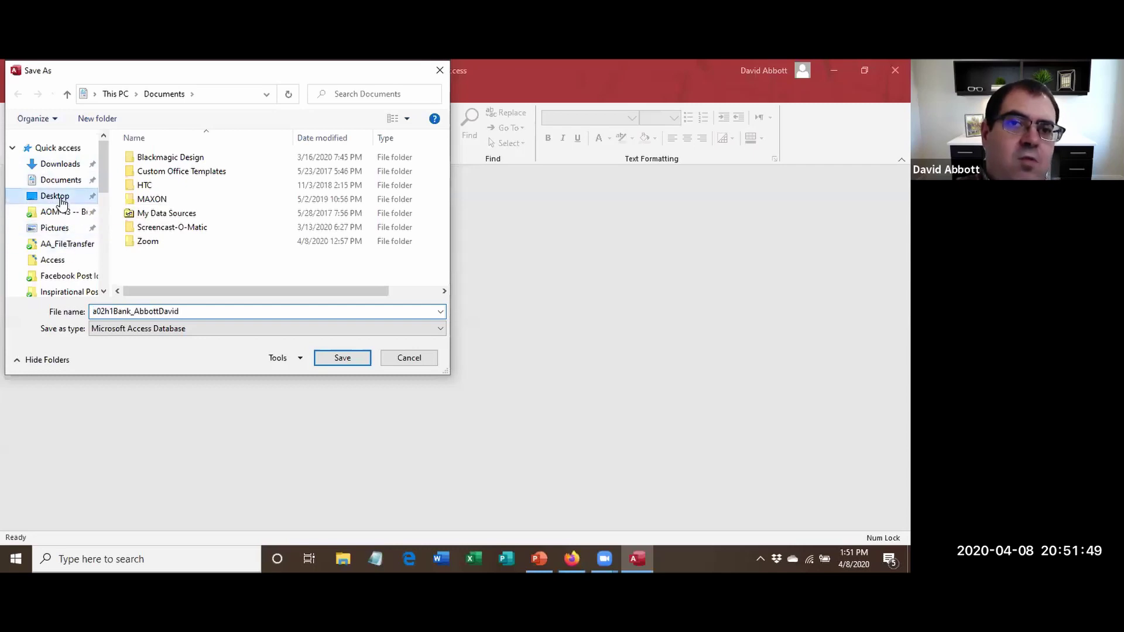
{"action": "double_click", "coordinate": [140, 189]}
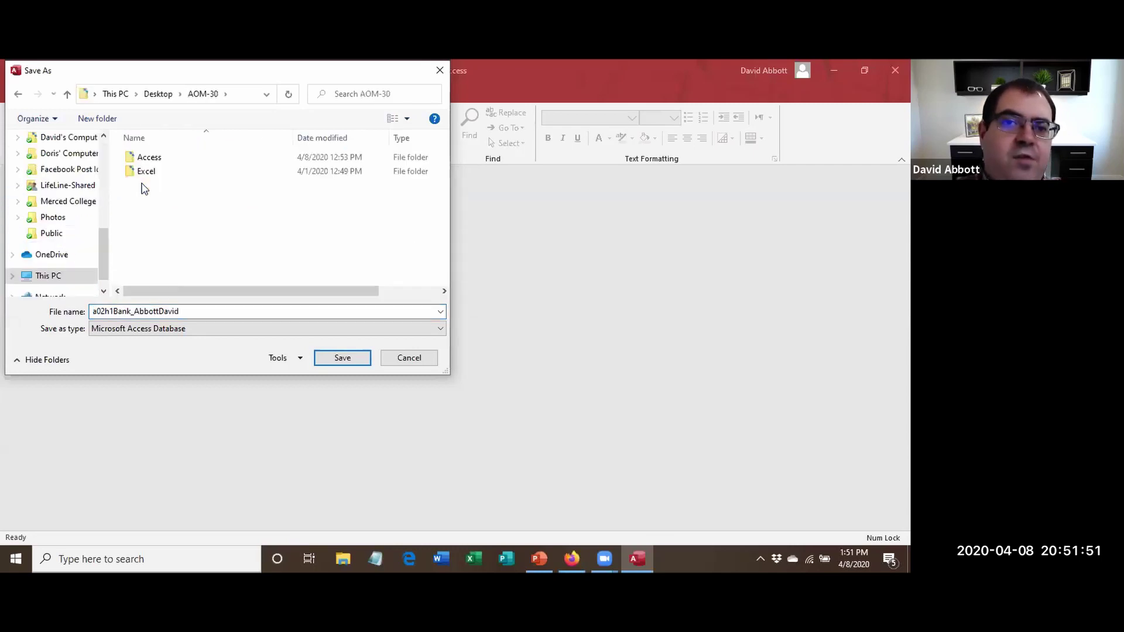
{"action": "double_click", "coordinate": [144, 160]}
{"action": "double_click", "coordinate": [151, 171]}
Save the copy with its file name beginning a02h2Bank, keeping the name suffix and Microsoft Access Database type, and enable its content.
{"action": "double_click", "coordinate": [111, 311]}
{"action": "left_click_drag", "start_coordinate": [109, 311], "coordinate": [114, 311]}
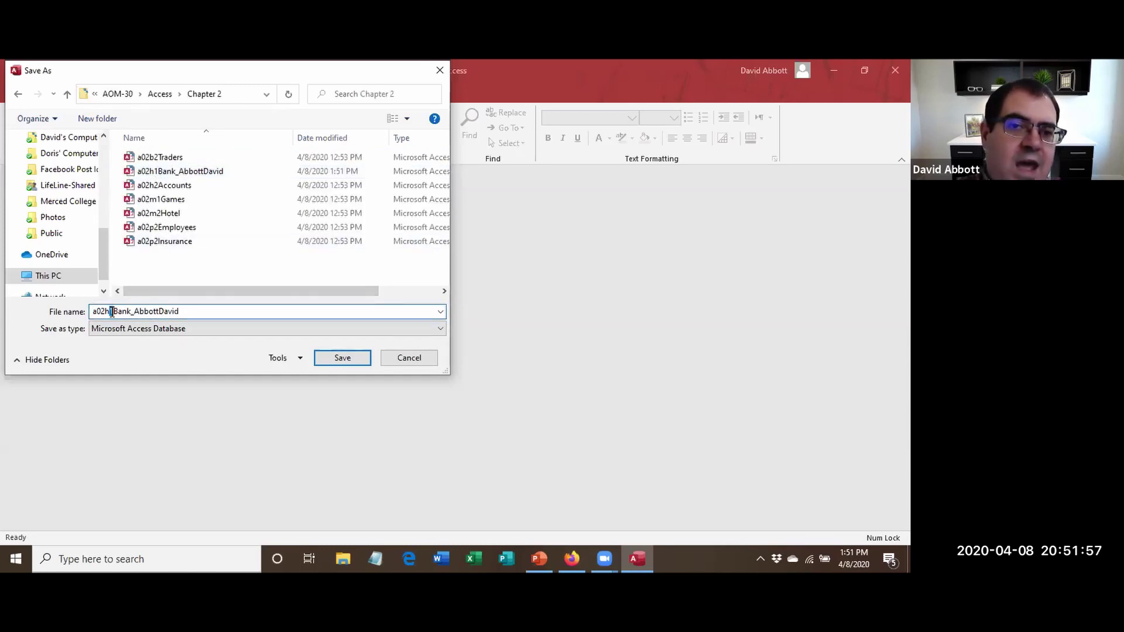
{"action": "type", "text": "2"}
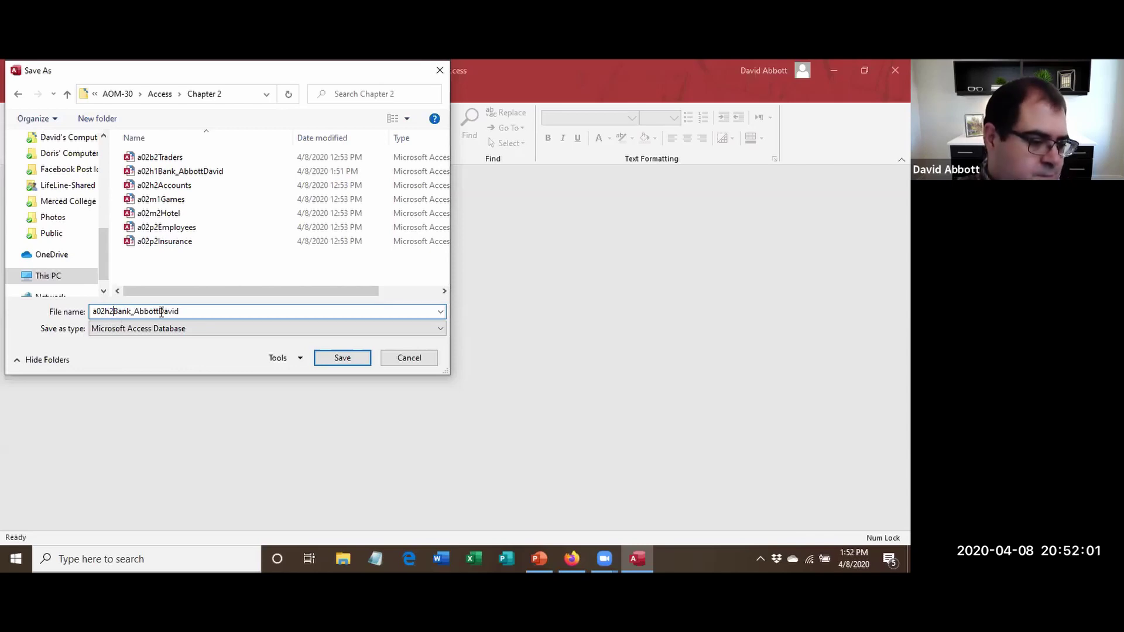
{"action": "left_click", "coordinate": [281, 329]}
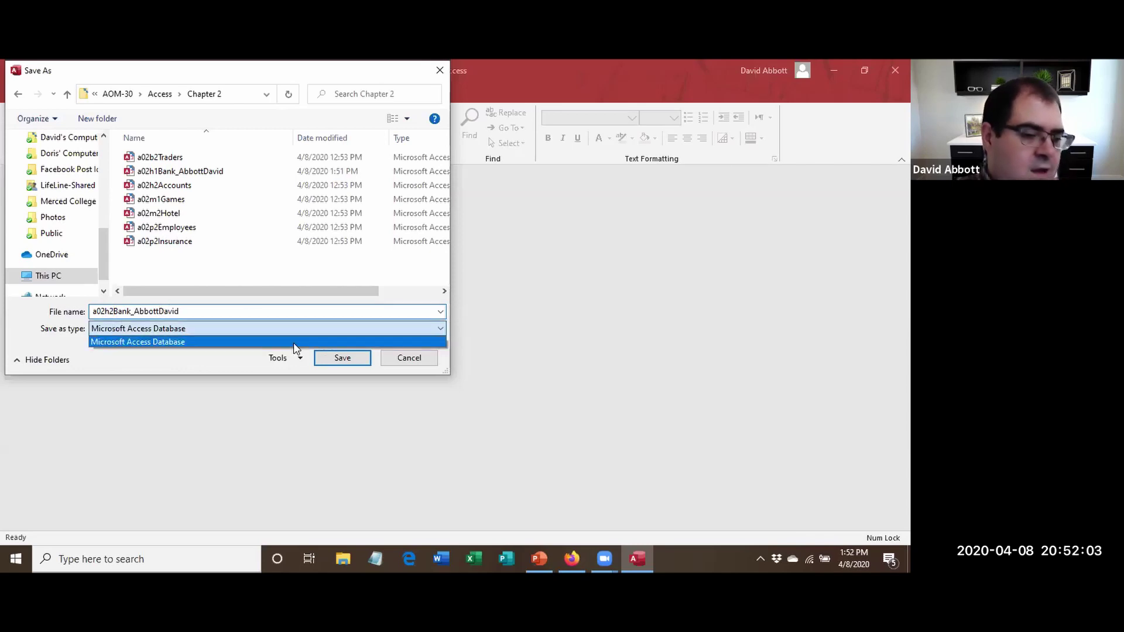
{"action": "left_click", "coordinate": [337, 359]}
{"action": "left_click", "coordinate": [334, 356]}
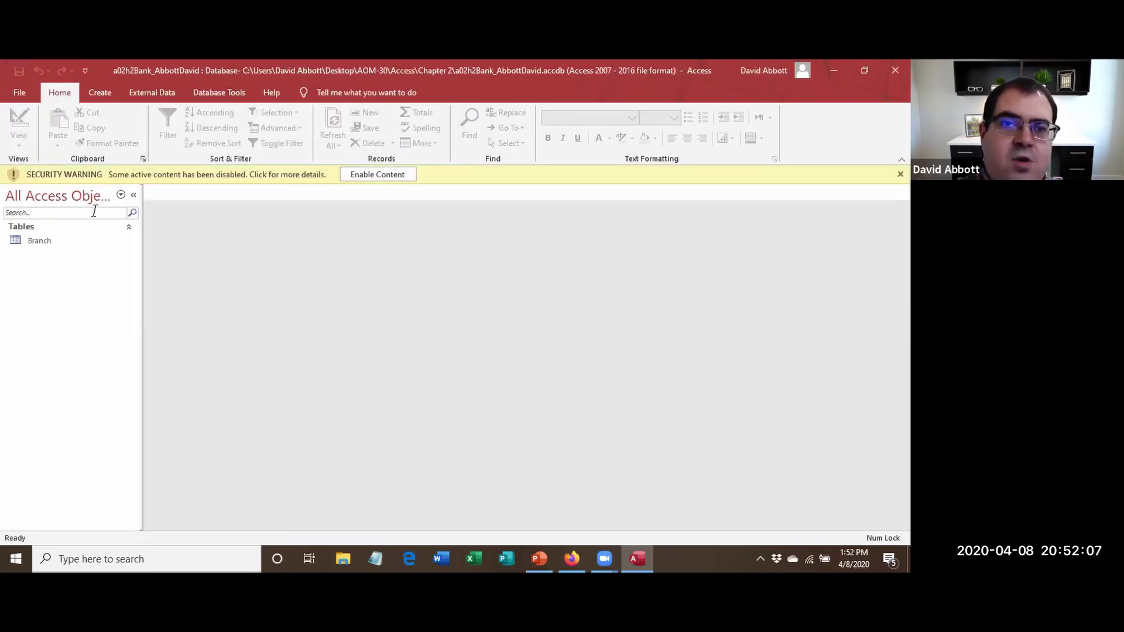
{"action": "left_click", "coordinate": [384, 175]}
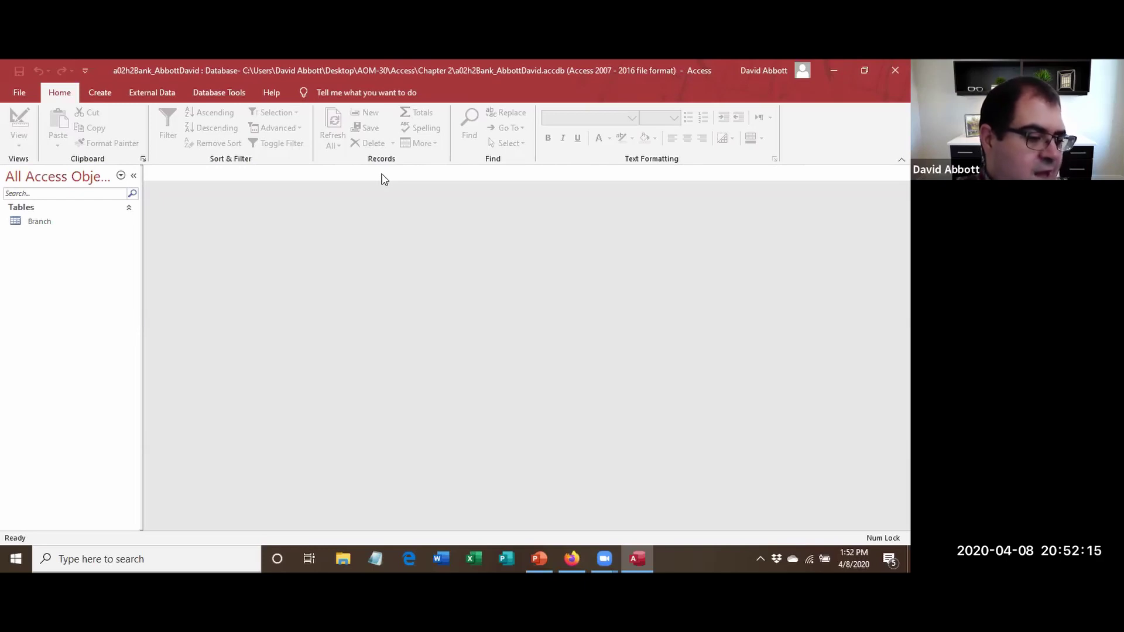
Start importing external data from an Excel file as a new data source.
{"action": "left_click", "coordinate": [172, 95]}
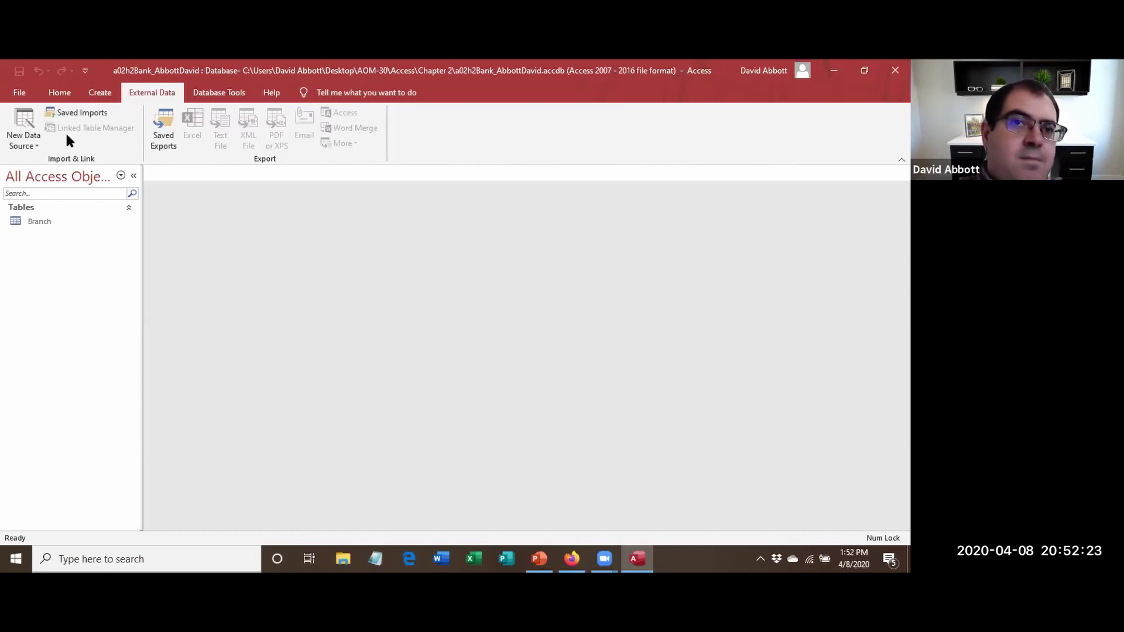
{"action": "left_click", "coordinate": [27, 151]}
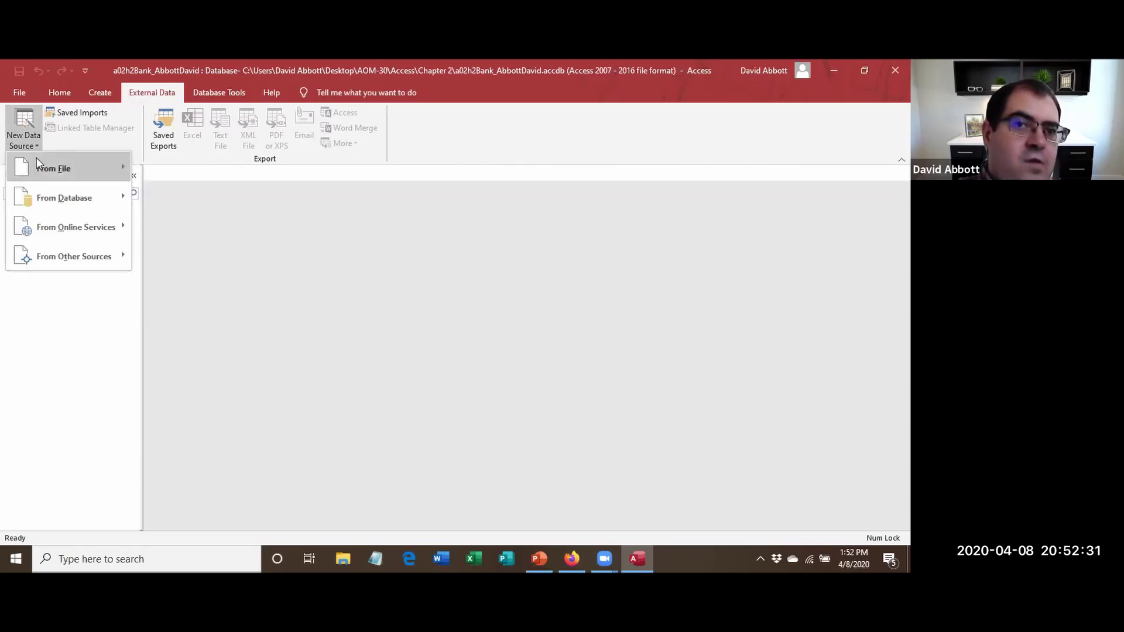
{"action": "mouse_move", "coordinate": [41, 172]}
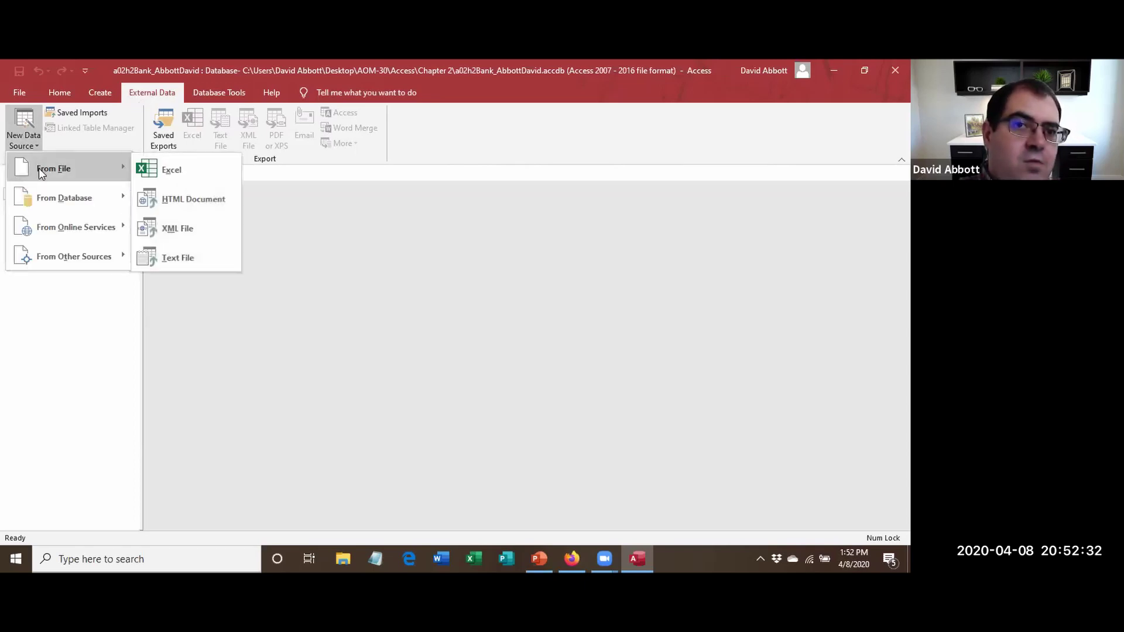
{"action": "left_click", "coordinate": [193, 172]}
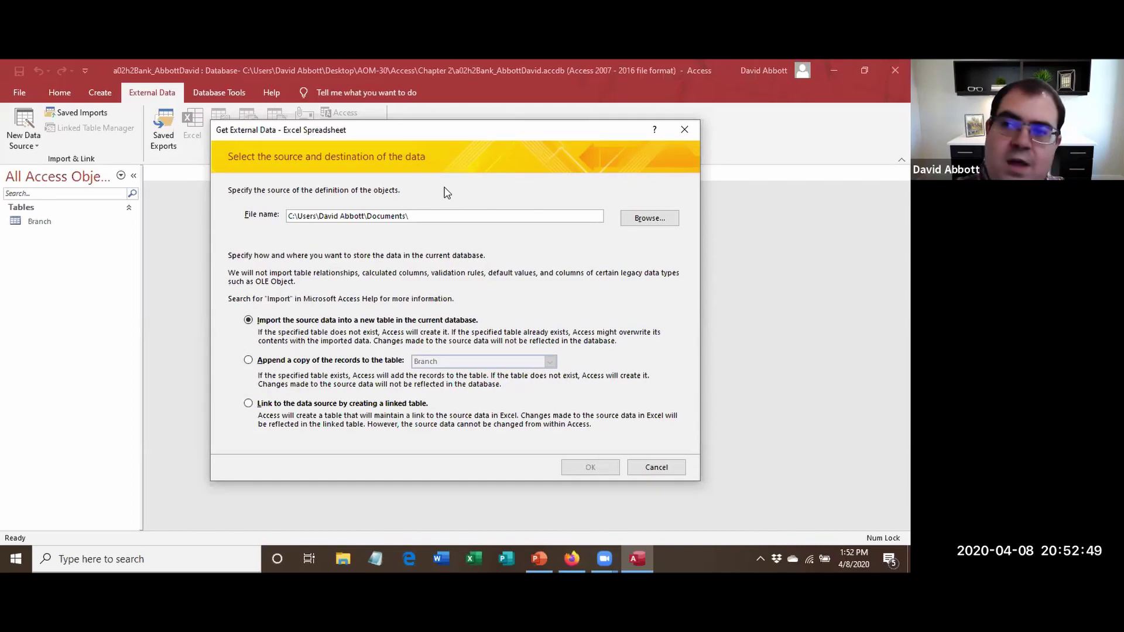
Choose the a02h2Customers workbook in Desktop\AOM-30\Access\Chapter 2 as the import source.
{"action": "left_click", "coordinate": [648, 221]}
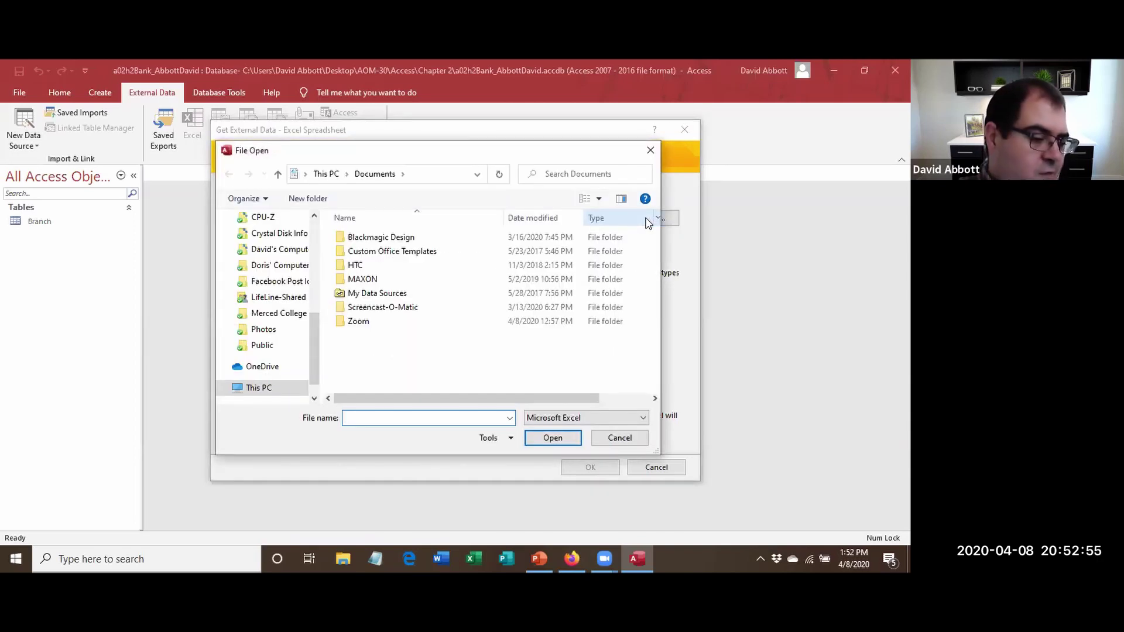
{"action": "scroll", "coordinate": [265, 315], "scroll_direction": "up", "scroll_amount": 6}
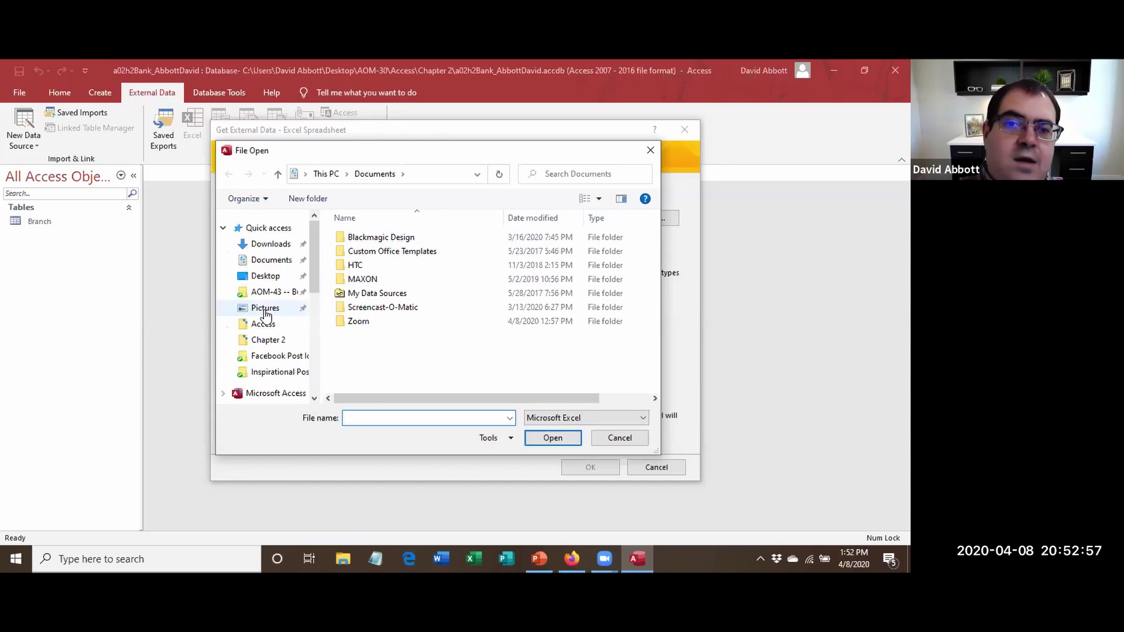
{"action": "left_click", "coordinate": [260, 276]}
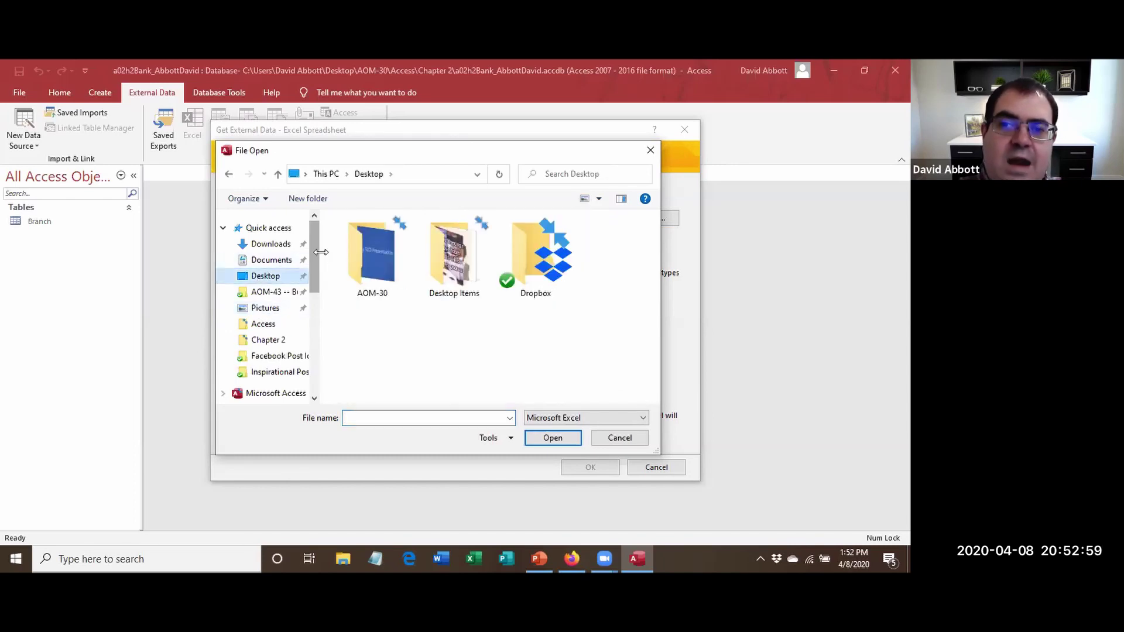
{"action": "double_click", "coordinate": [342, 258]}
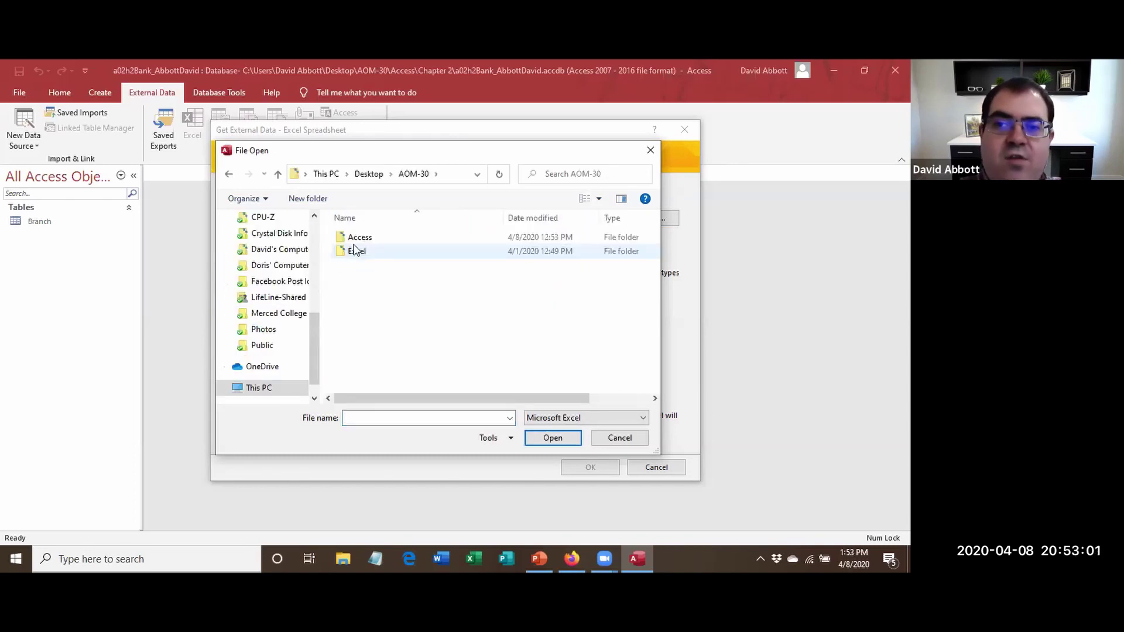
{"action": "double_click", "coordinate": [357, 237]}
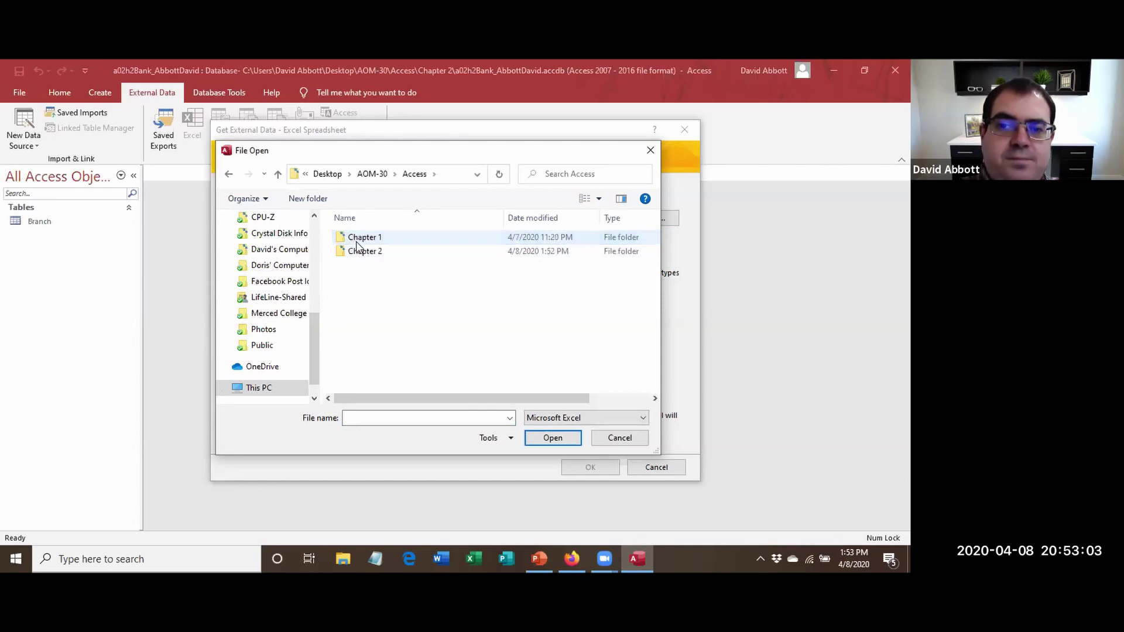
{"action": "double_click", "coordinate": [364, 253]}
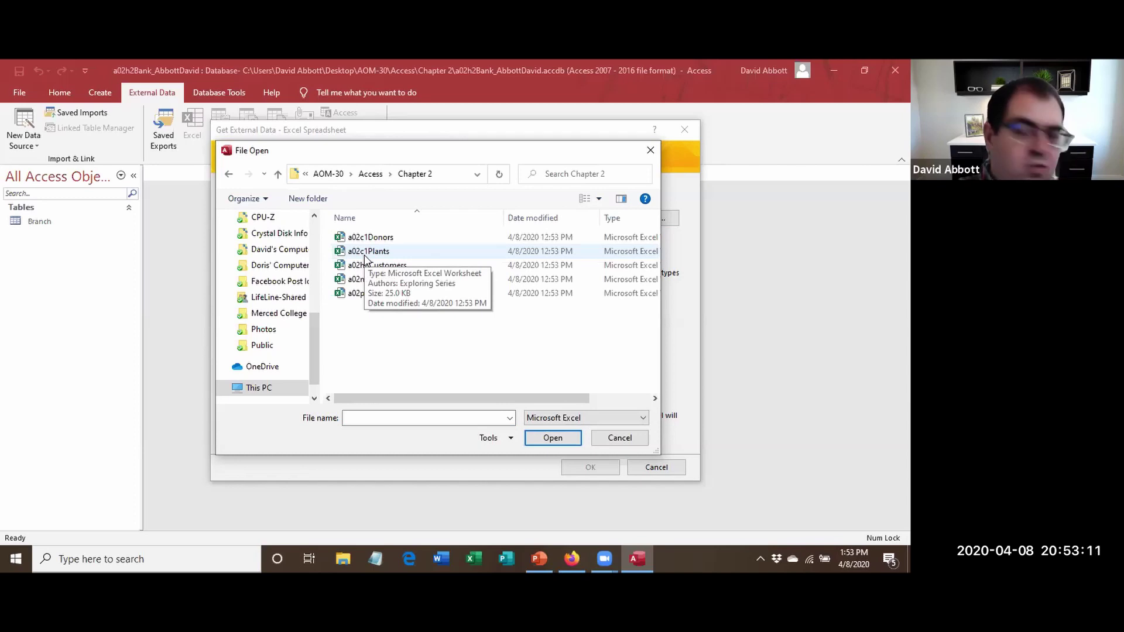
{"action": "left_click", "coordinate": [395, 279]}
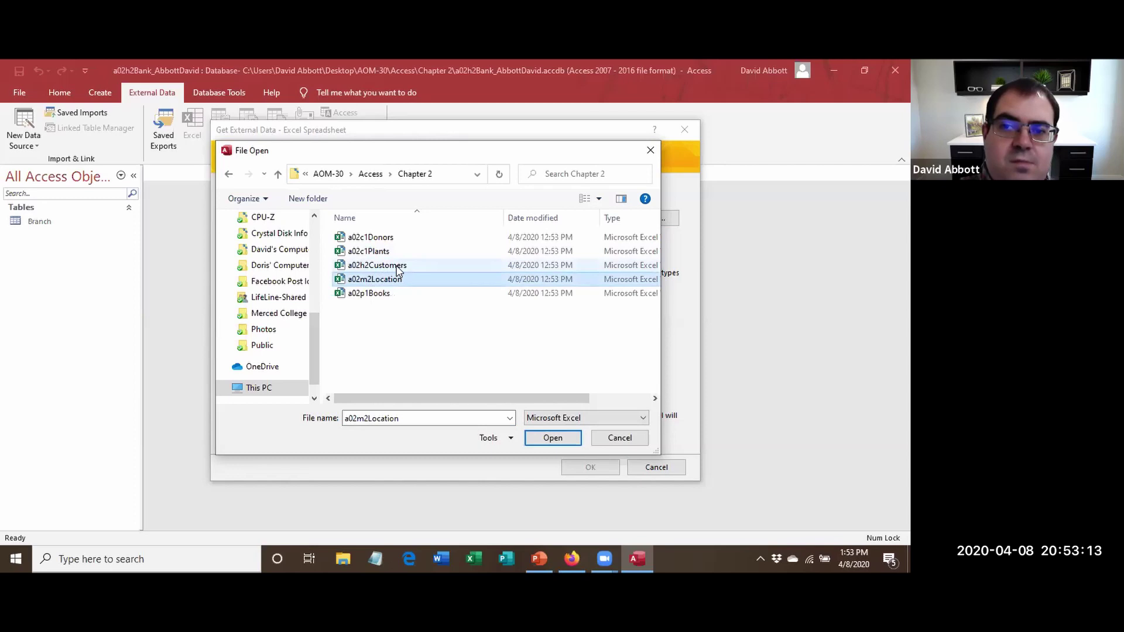
{"action": "left_click", "coordinate": [396, 266]}
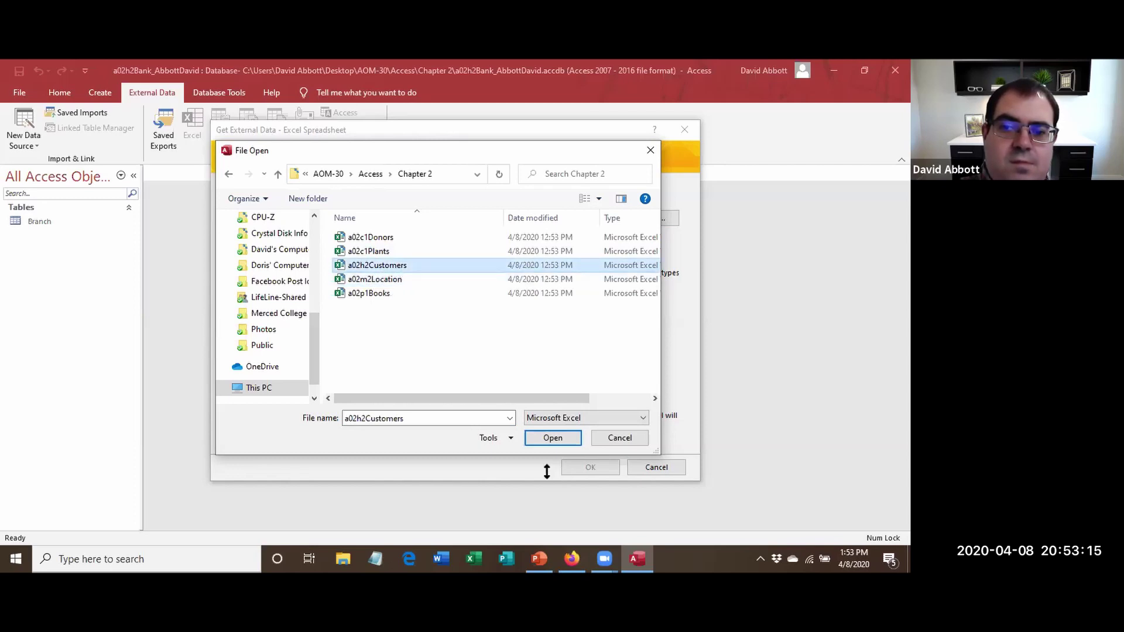
{"action": "left_click", "coordinate": [553, 440]}
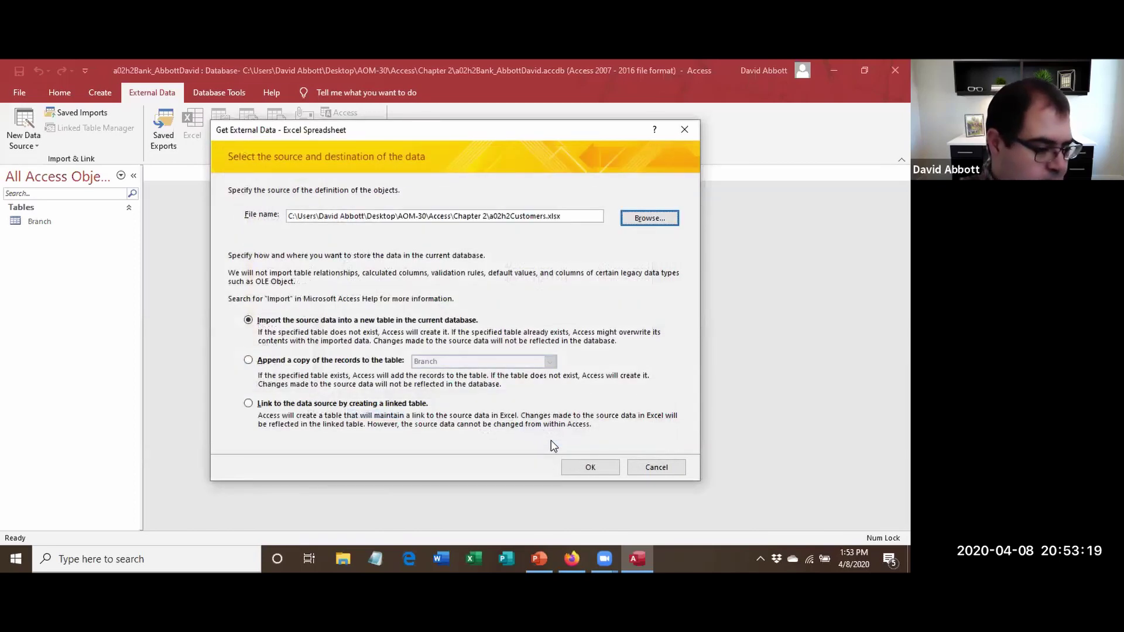
Import the source data into a new table in the current database, using the first row as column headings.
{"action": "left_click", "coordinate": [584, 469]}
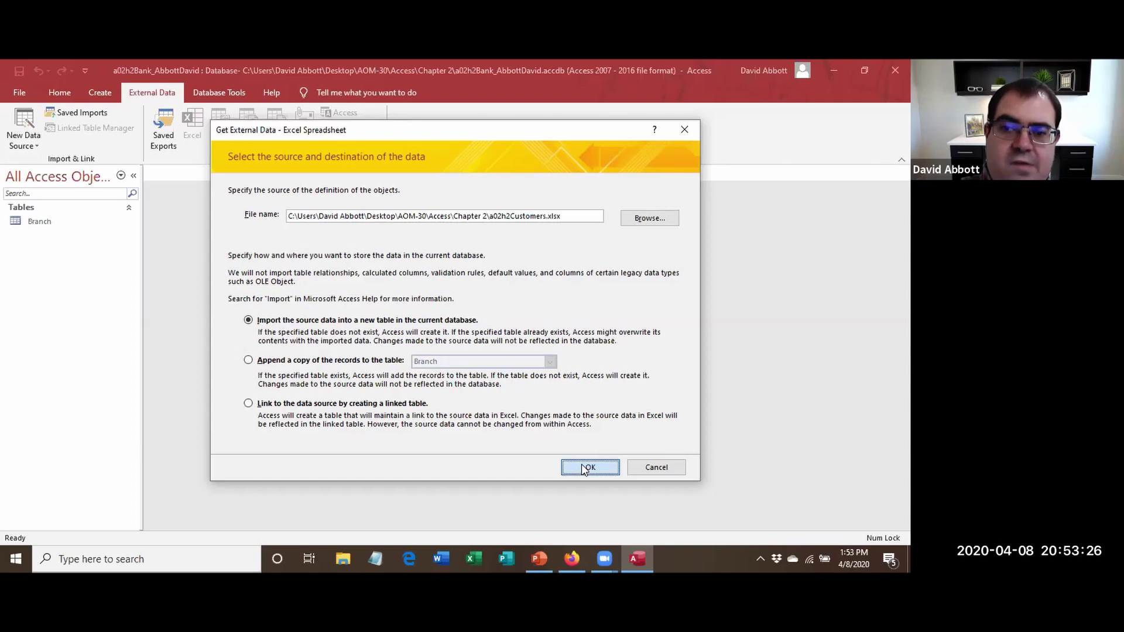
{"action": "left_click", "coordinate": [584, 468]}
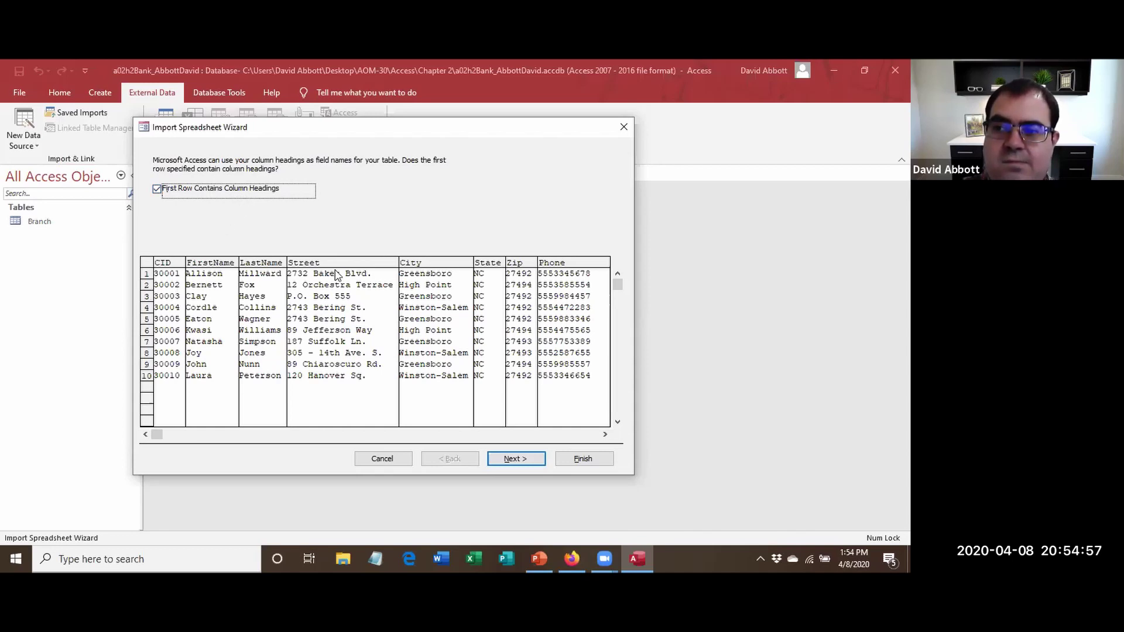
{"action": "left_click", "coordinate": [508, 460]}
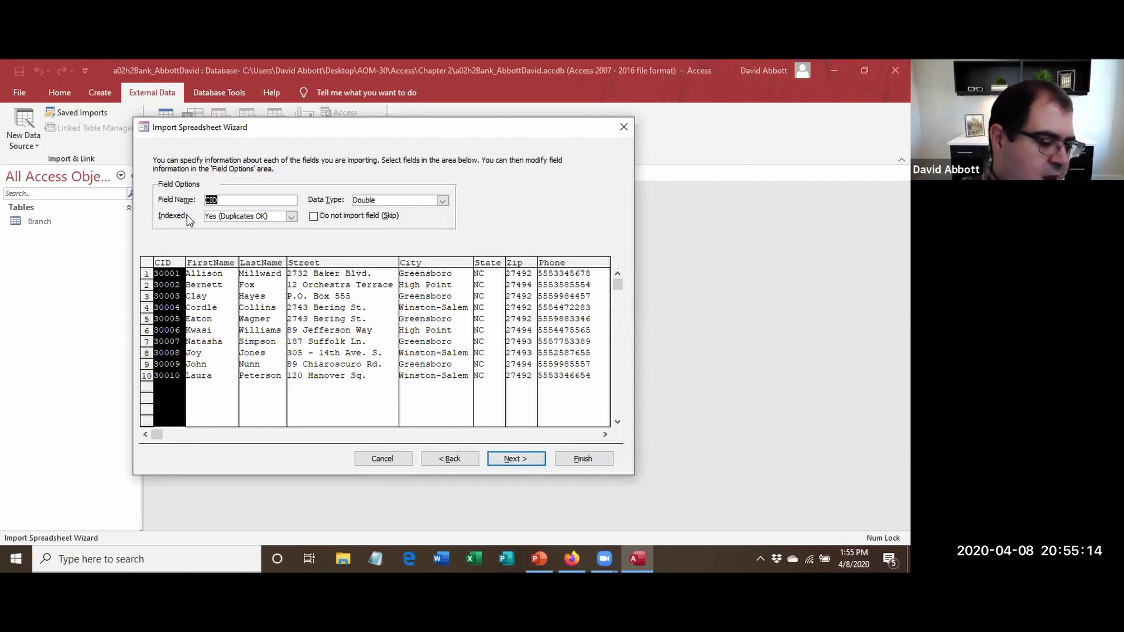
Set the CID field's Indexed option to Yes (No Duplicates) and continue to the primary key settings.
{"action": "left_click", "coordinate": [287, 217]}
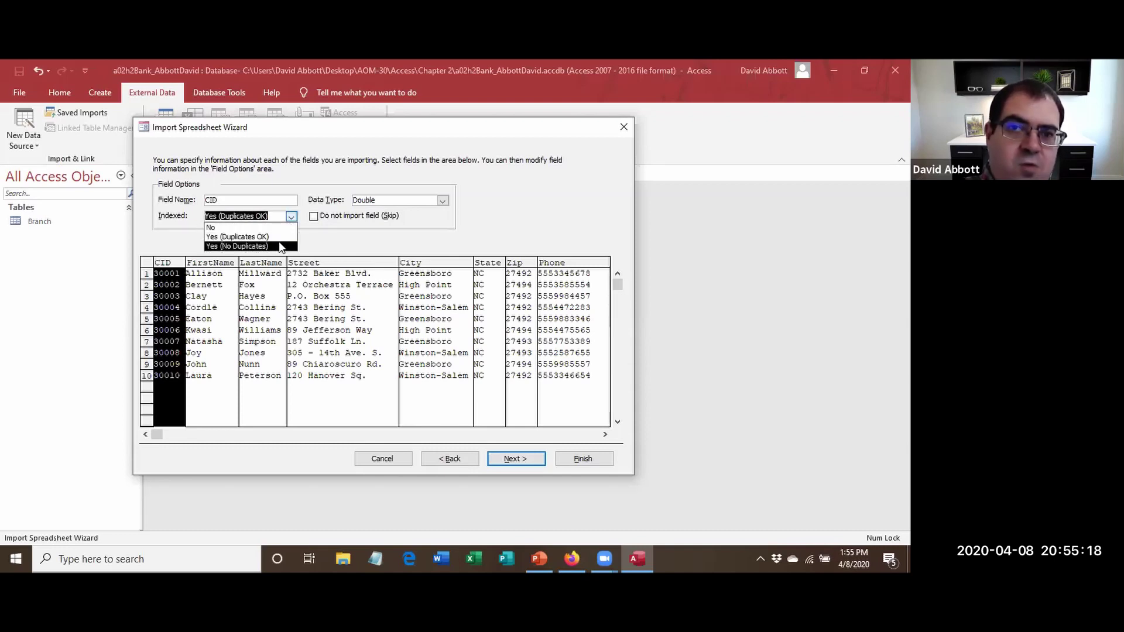
{"action": "left_click", "coordinate": [280, 245]}
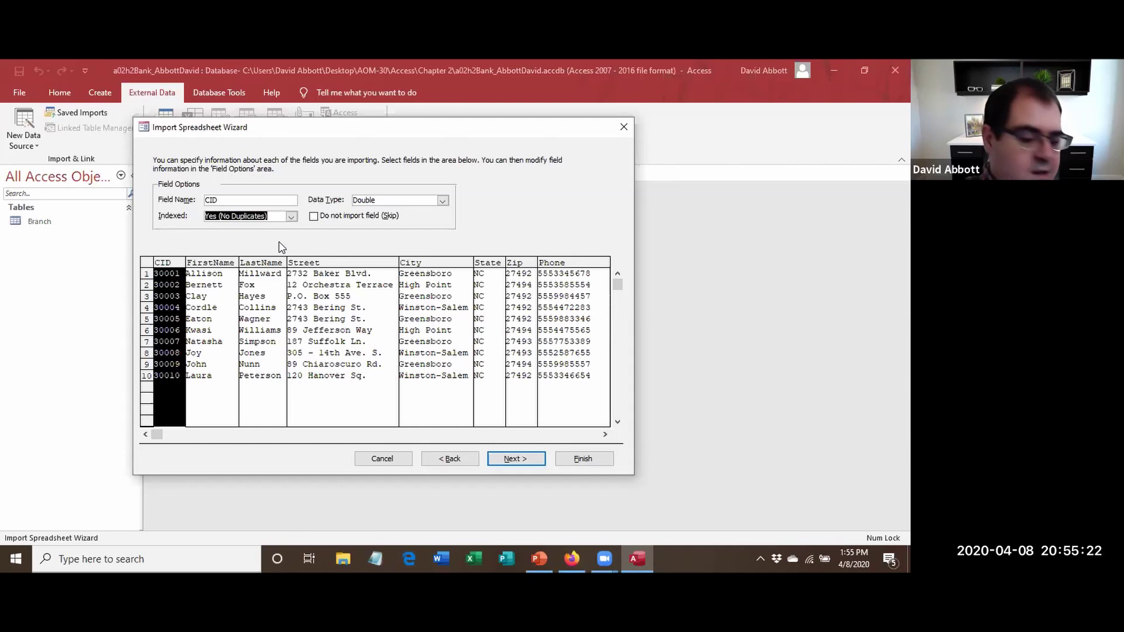
{"action": "left_click", "coordinate": [517, 456]}
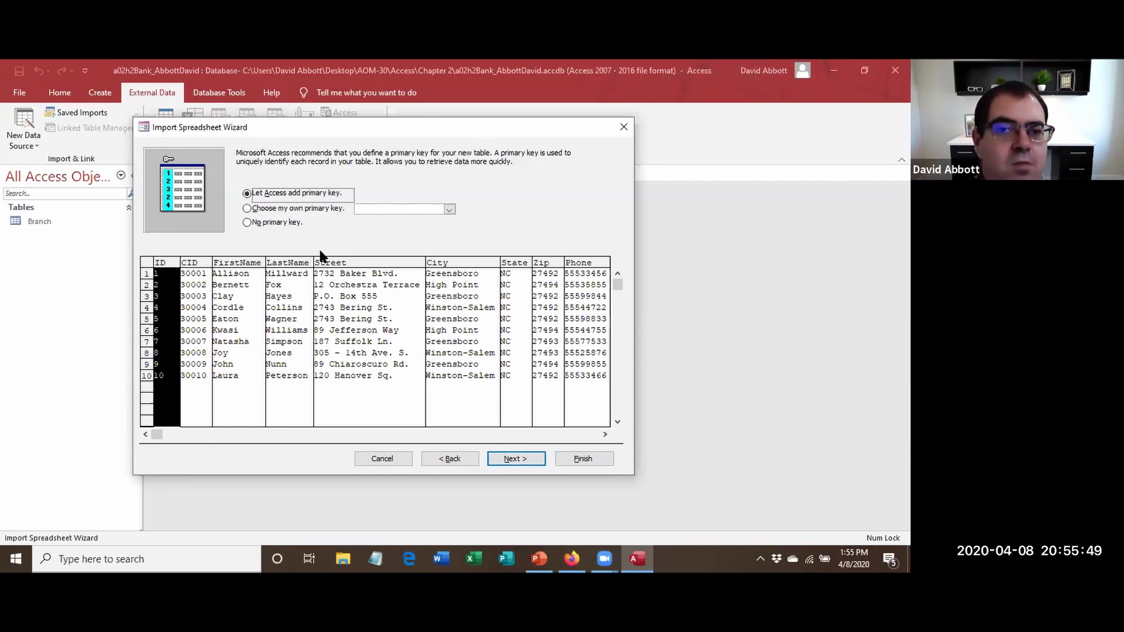
Choose CID as the primary key and finish importing into the Customers table without saving the import steps.
{"action": "left_click", "coordinate": [263, 212]}
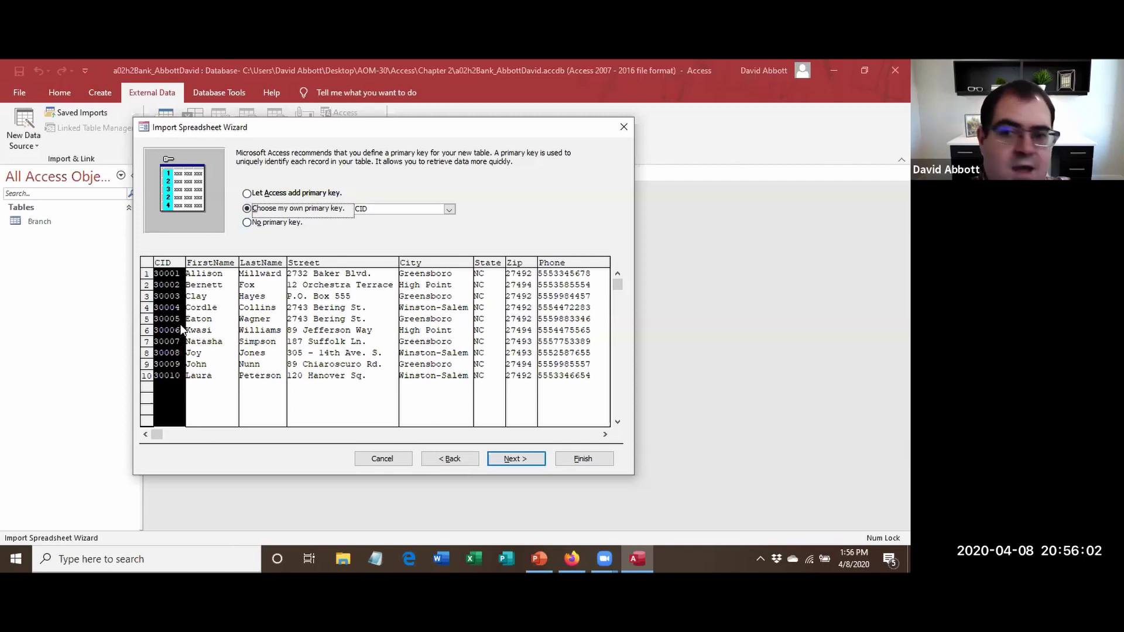
{"action": "left_click", "coordinate": [516, 460]}
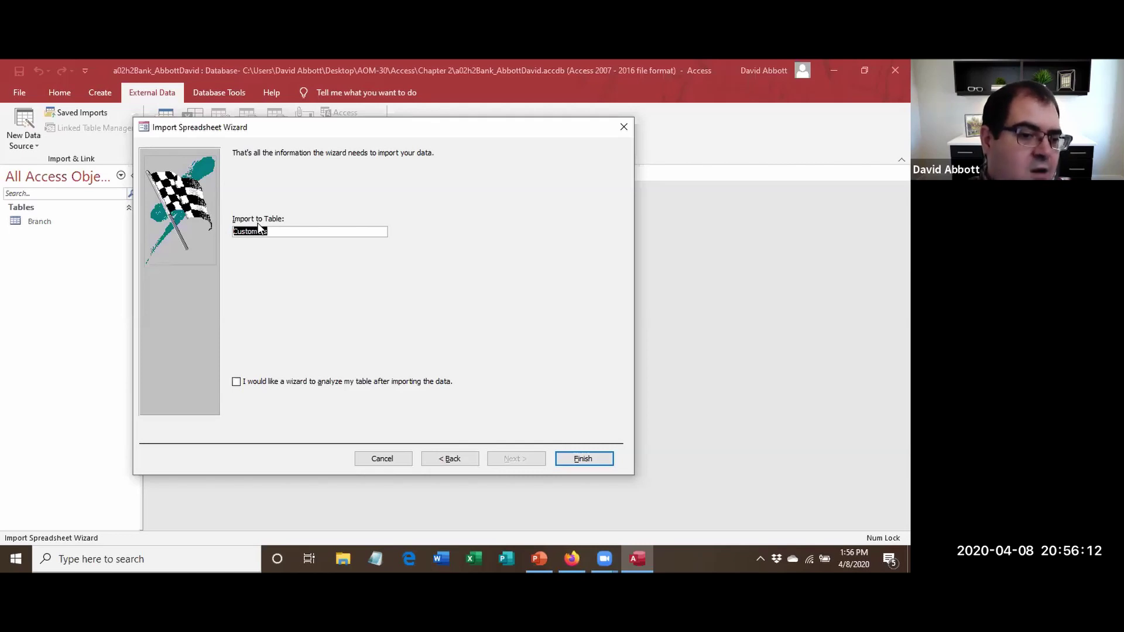
{"action": "left_click", "coordinate": [596, 461]}
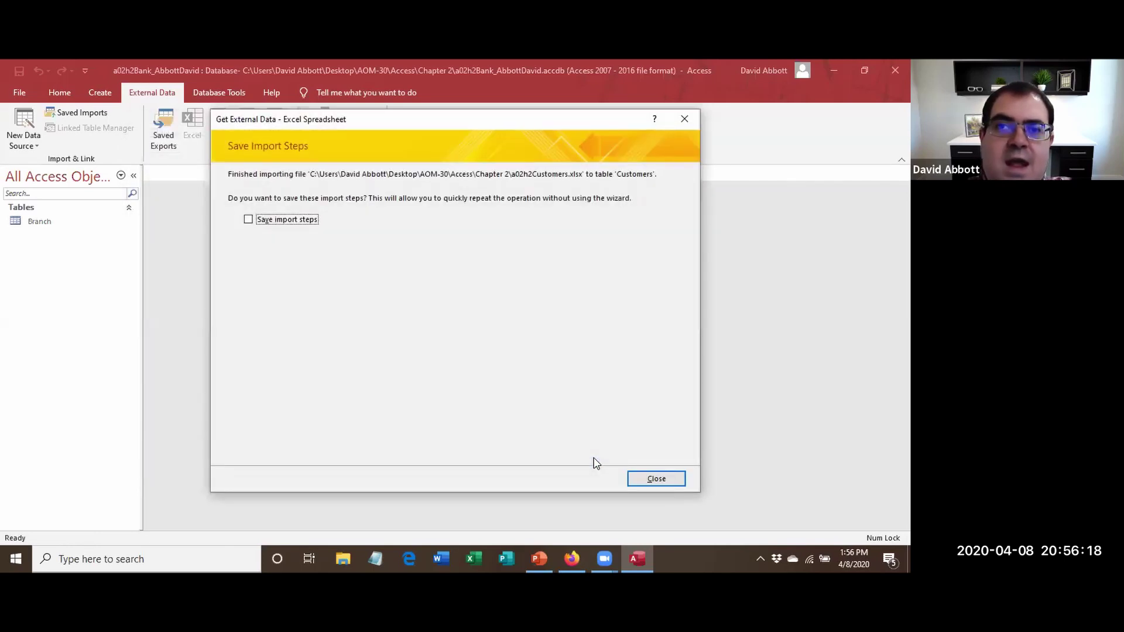
{"action": "left_click", "coordinate": [654, 481]}
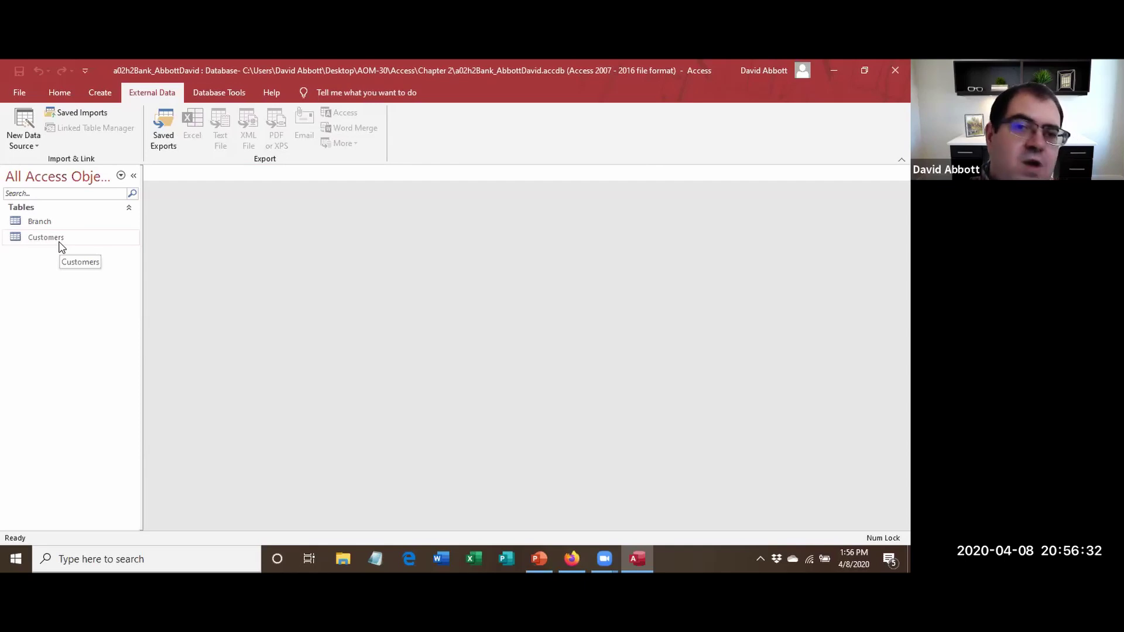
Open the imported Customers table to check its records and close it again.
{"action": "double_click", "coordinate": [60, 243]}
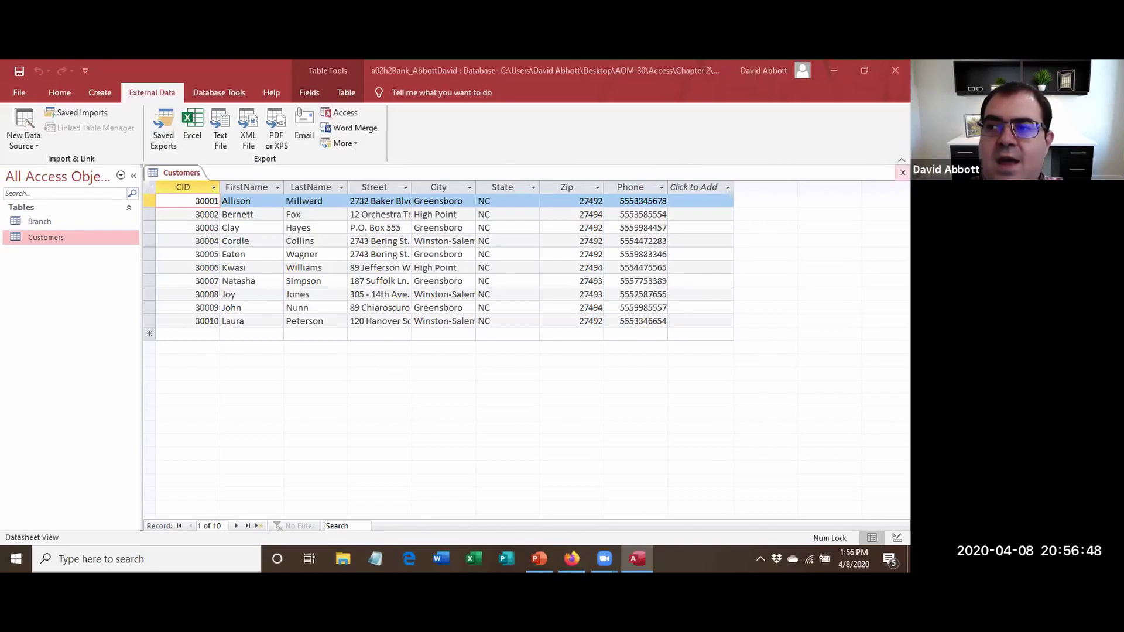
{"action": "left_click", "coordinate": [903, 172]}
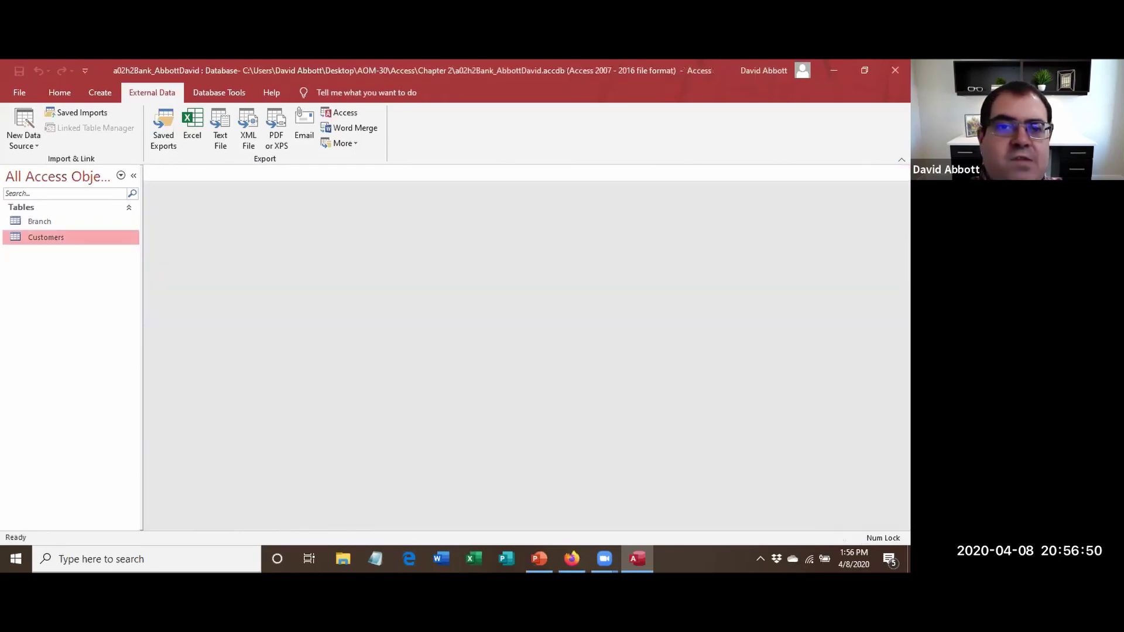
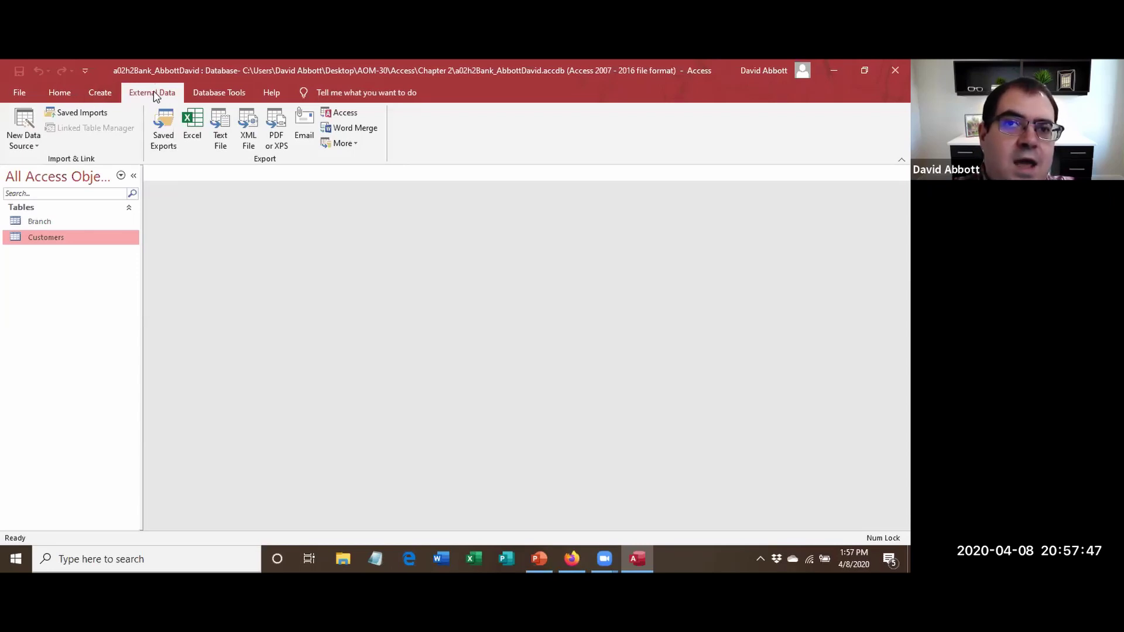
Start an import from an Access database and choose a02h2Accounts in the Chapter 2 folder as the source.
{"action": "left_click", "coordinate": [31, 148]}
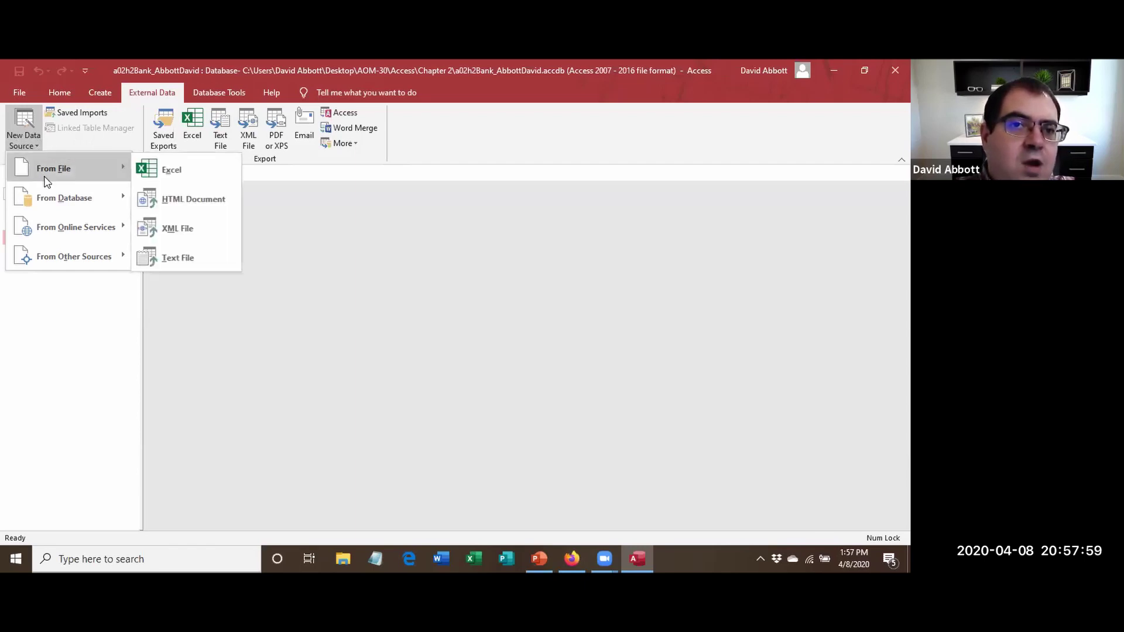
{"action": "mouse_move", "coordinate": [55, 200]}
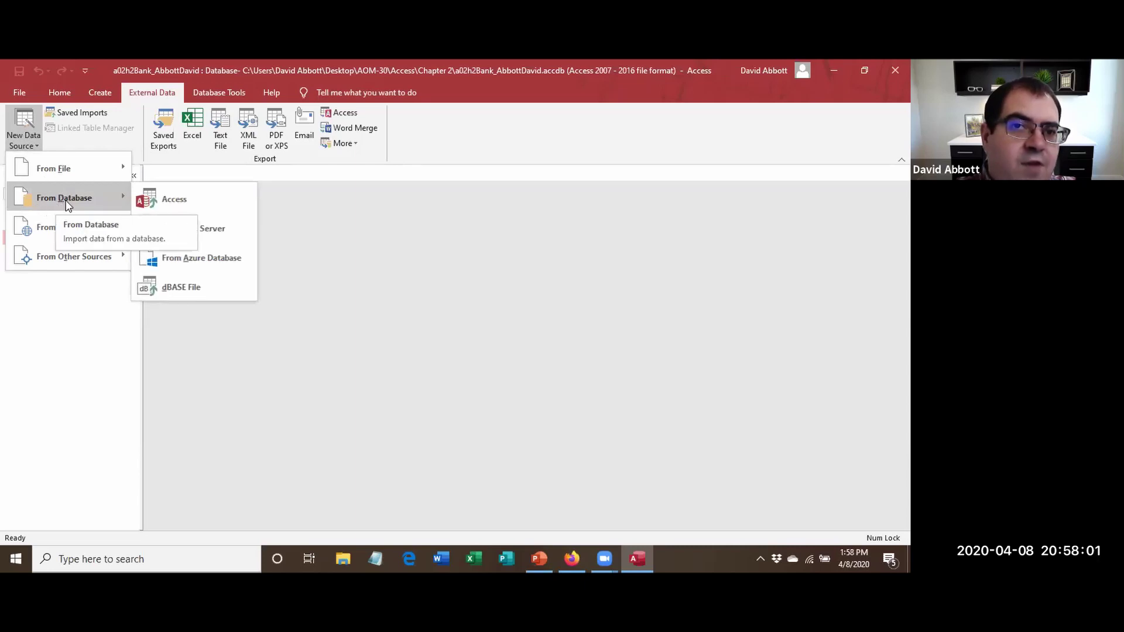
{"action": "left_click", "coordinate": [167, 202]}
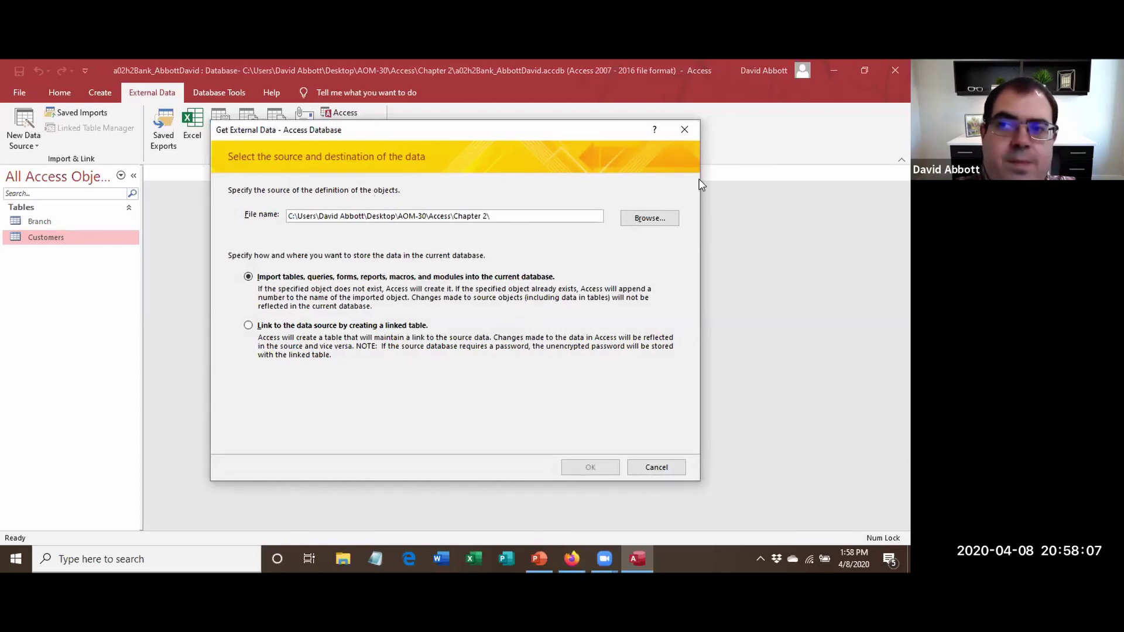
{"action": "left_click", "coordinate": [648, 227]}
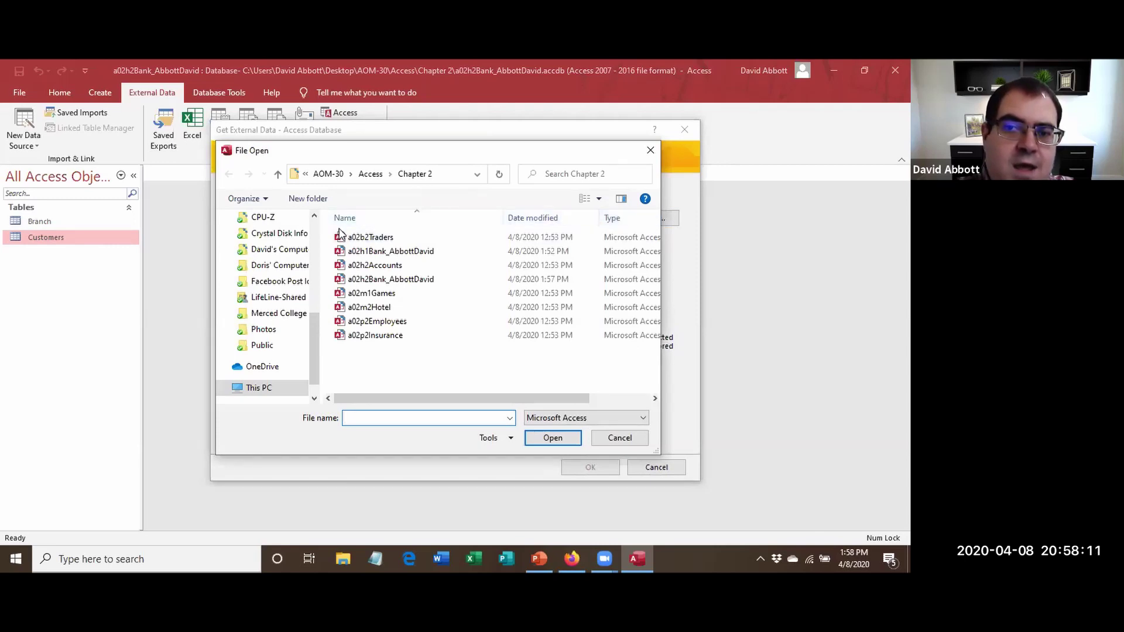
{"action": "left_click", "coordinate": [391, 267]}
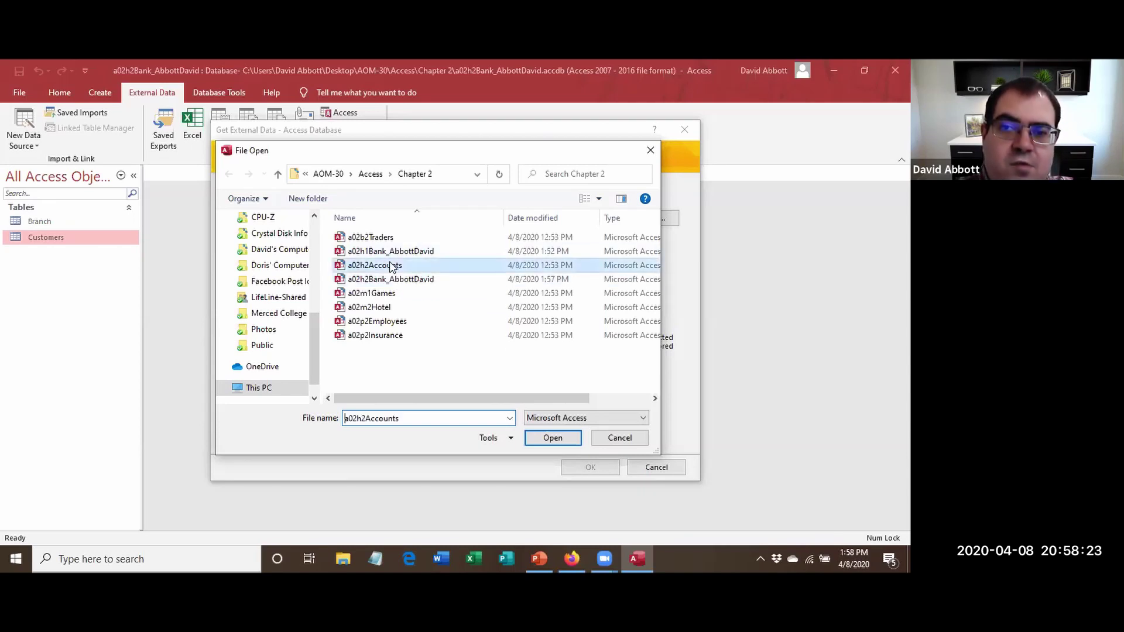
{"action": "left_click", "coordinate": [557, 440]}
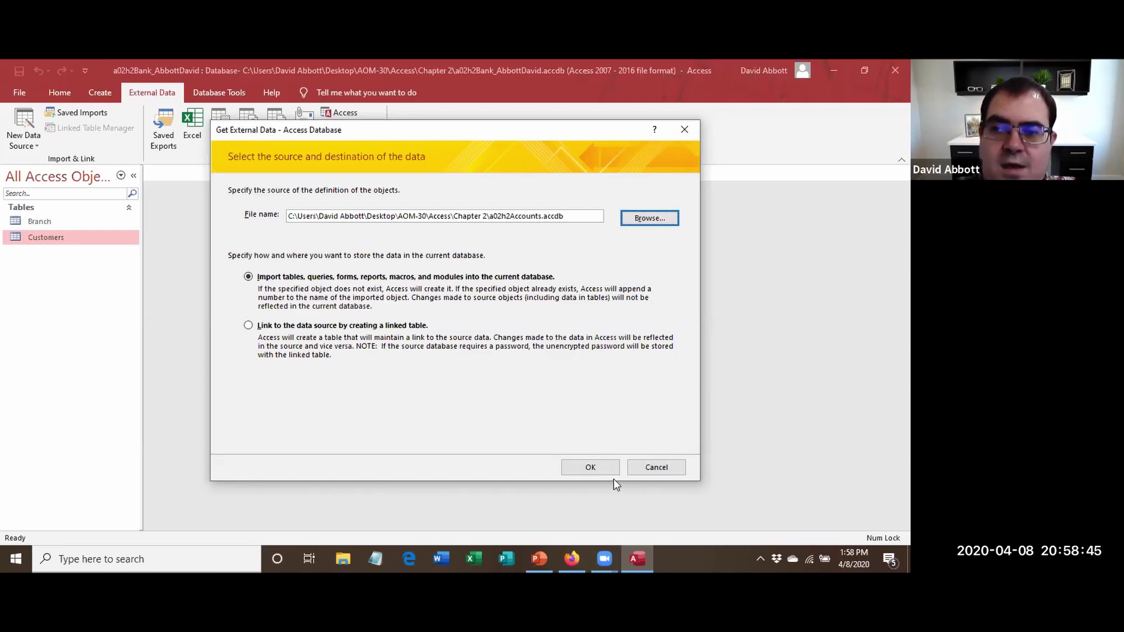
Import the source database's Accounts table into the current database without saving the import steps.
{"action": "left_click", "coordinate": [590, 468]}
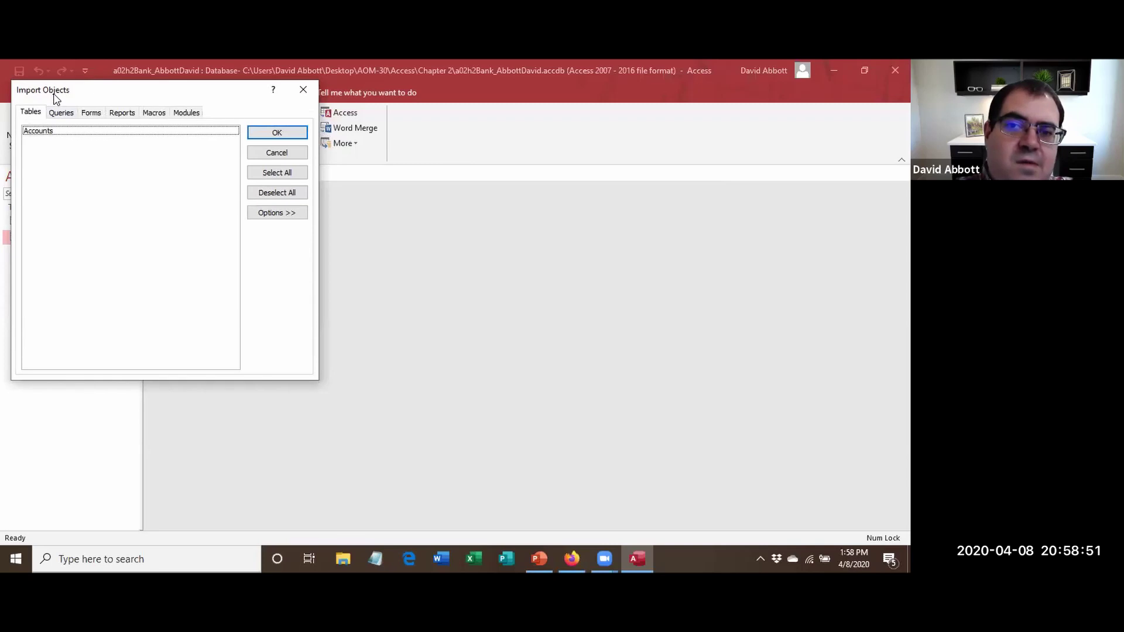
{"action": "left_click_drag", "start_coordinate": [56, 98], "coordinate": [322, 209]}
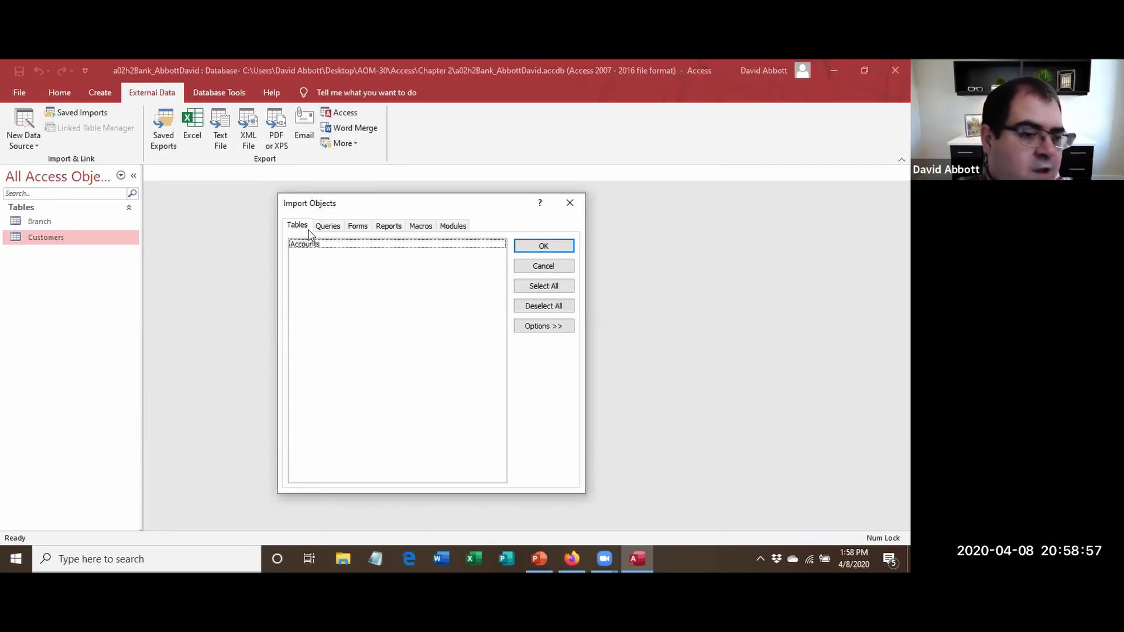
{"action": "left_click", "coordinate": [321, 246]}
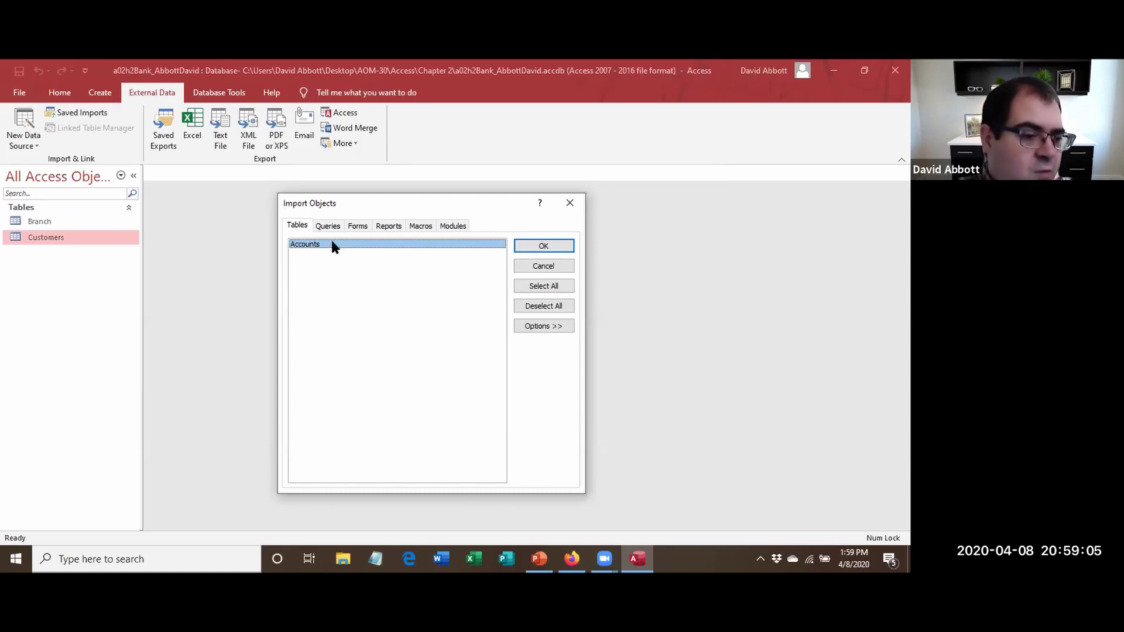
{"action": "left_click", "coordinate": [559, 247]}
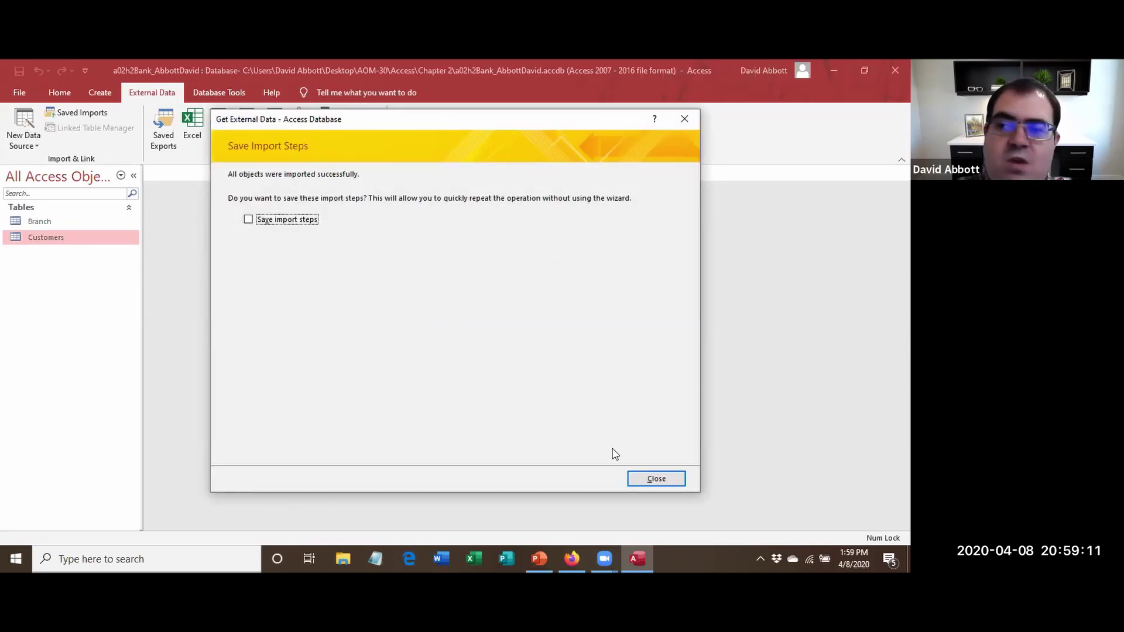
{"action": "left_click", "coordinate": [665, 485]}
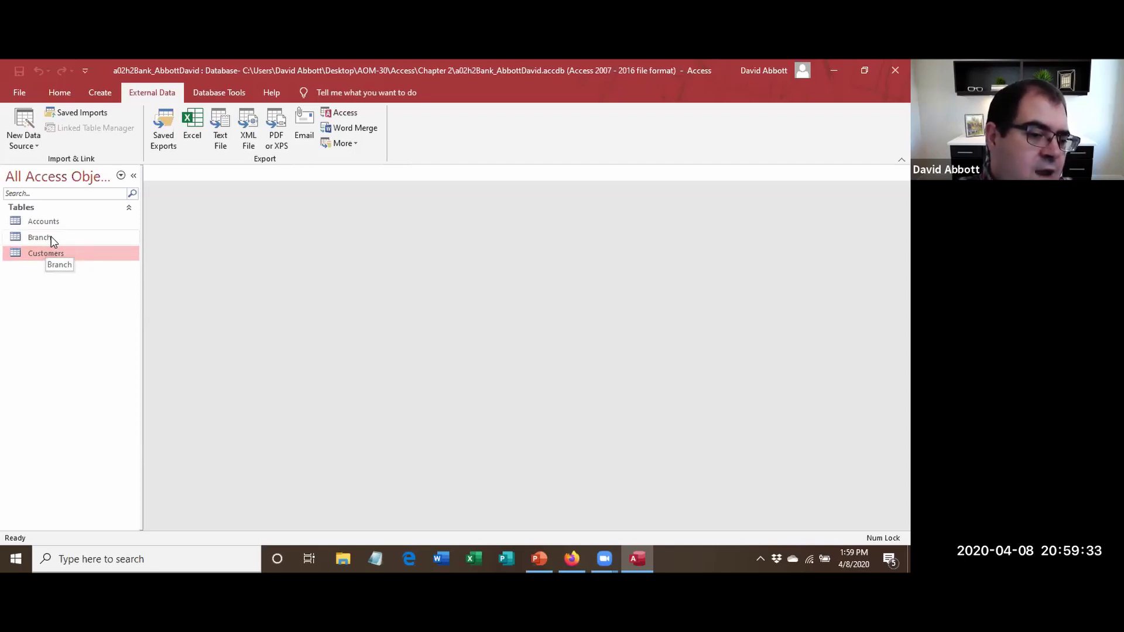
Open the imported Accounts table to review its fields and records, and close it again.
{"action": "double_click", "coordinate": [61, 222]}
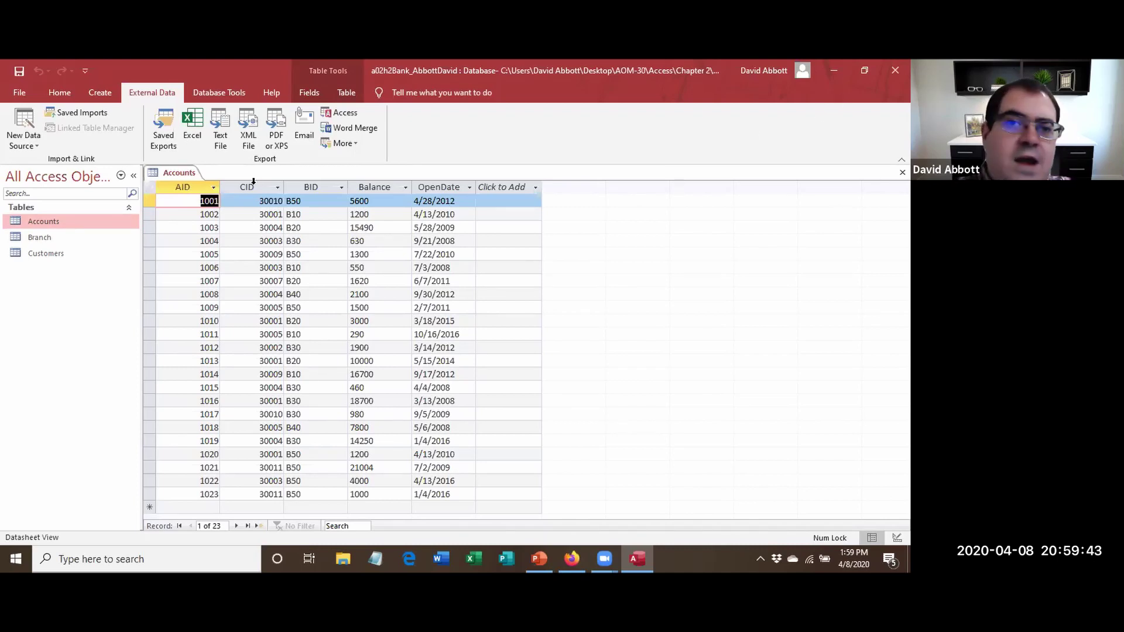
{"action": "right_click", "coordinate": [173, 173]}
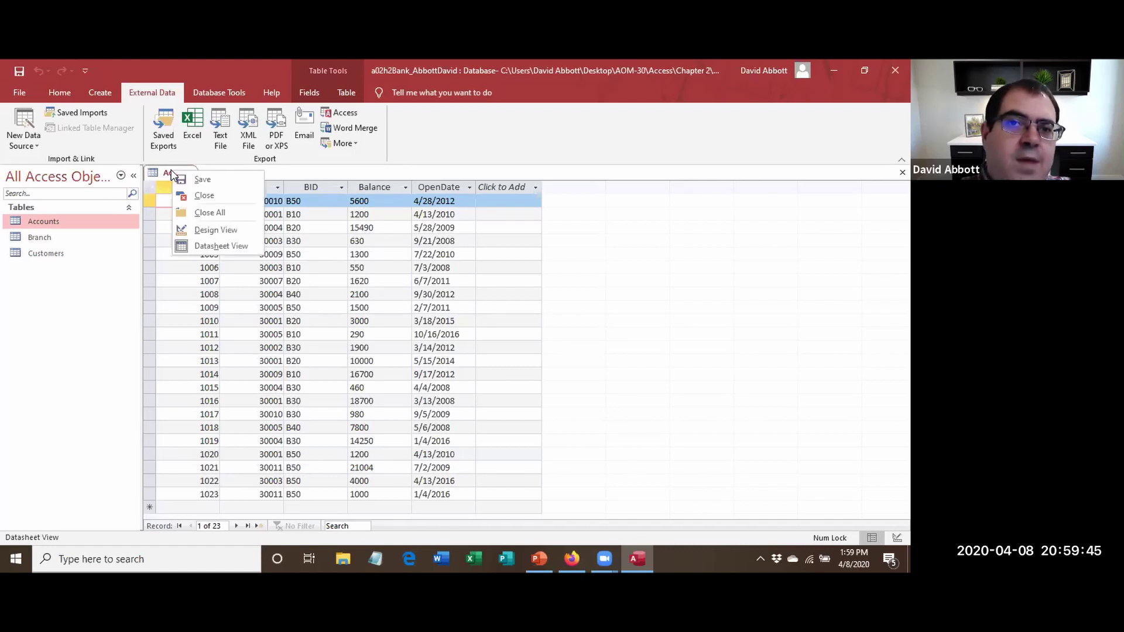
{"action": "left_click", "coordinate": [207, 199]}
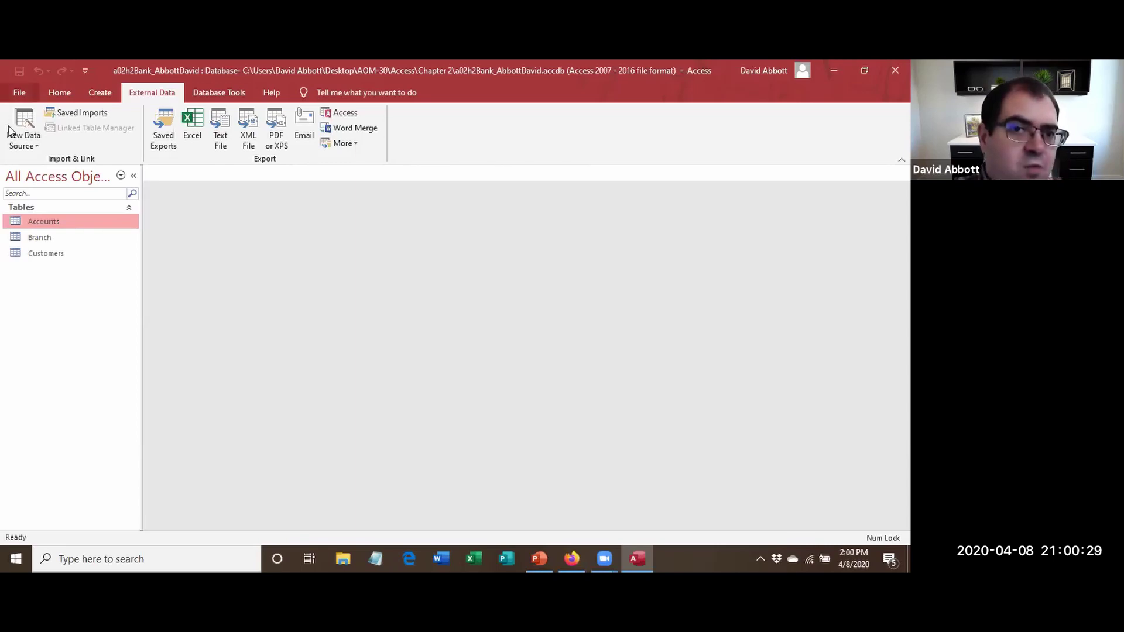
Open the Accounts table in Design view and rename the AID field as AccountID.
{"action": "right_click", "coordinate": [42, 223]}
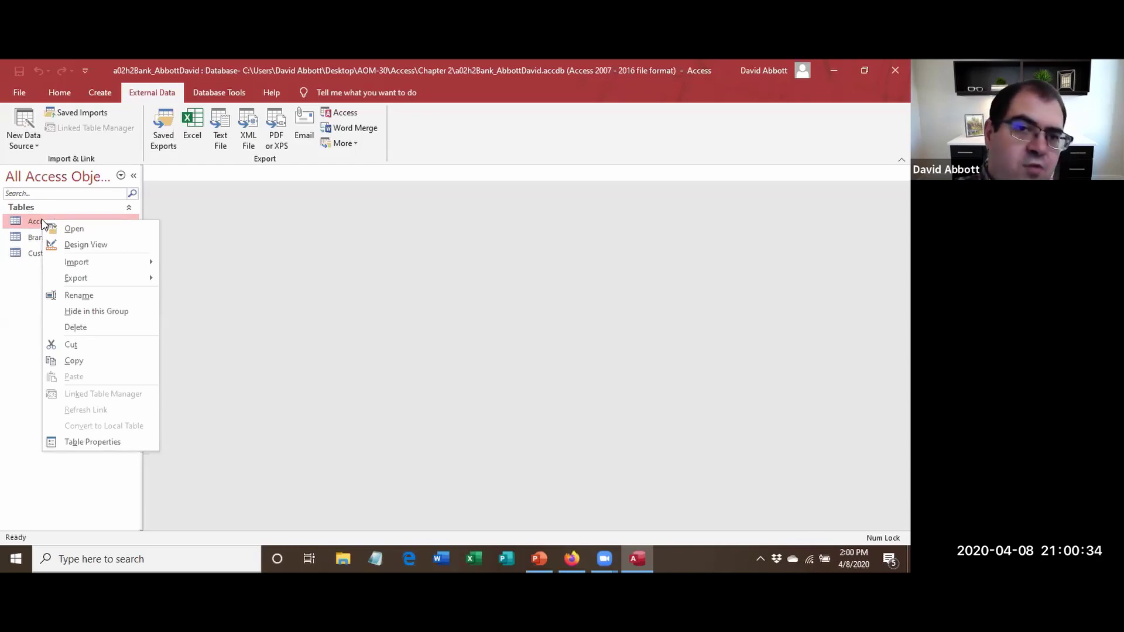
{"action": "left_click", "coordinate": [83, 250]}
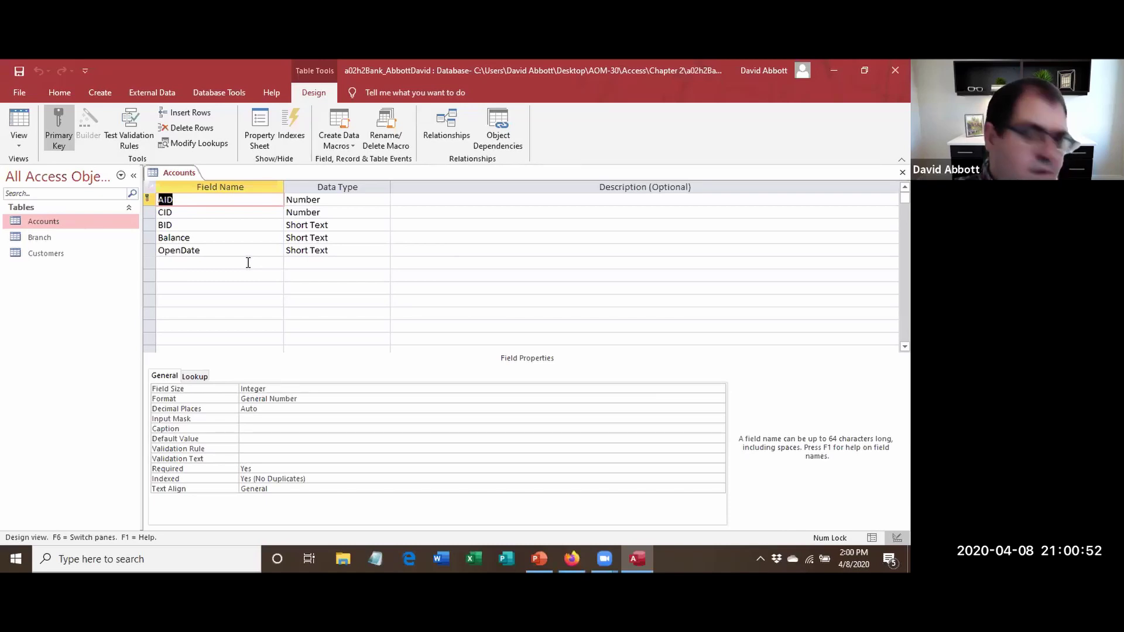
{"action": "left_click", "coordinate": [262, 250]}
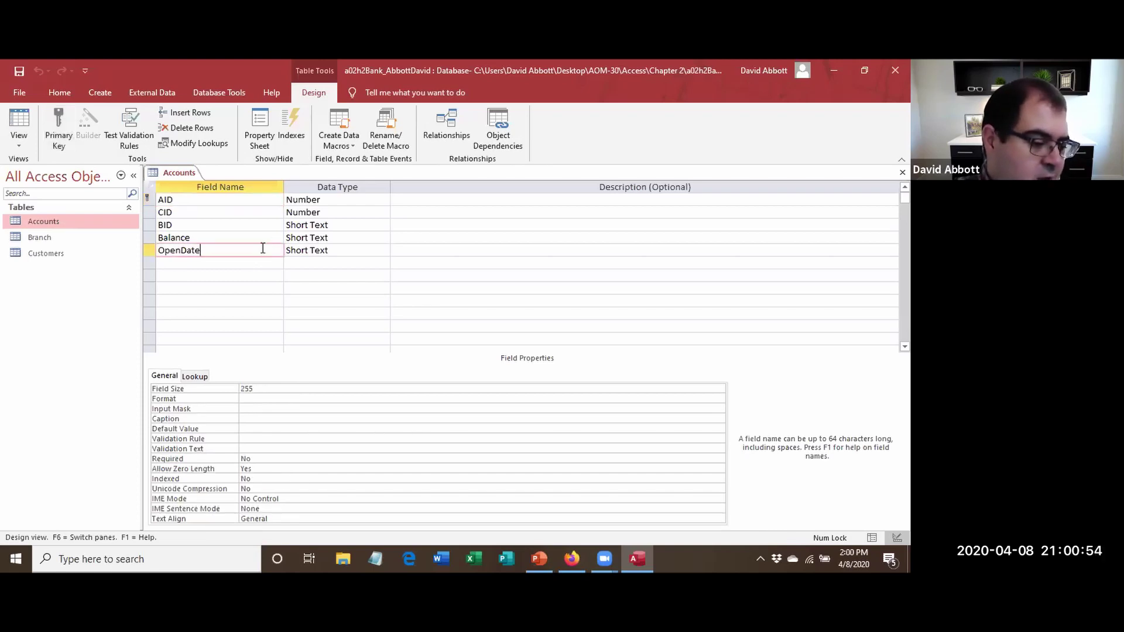
{"action": "left_click", "coordinate": [266, 239]}
{"action": "left_click_drag", "start_coordinate": [213, 204], "coordinate": [37, 203]}
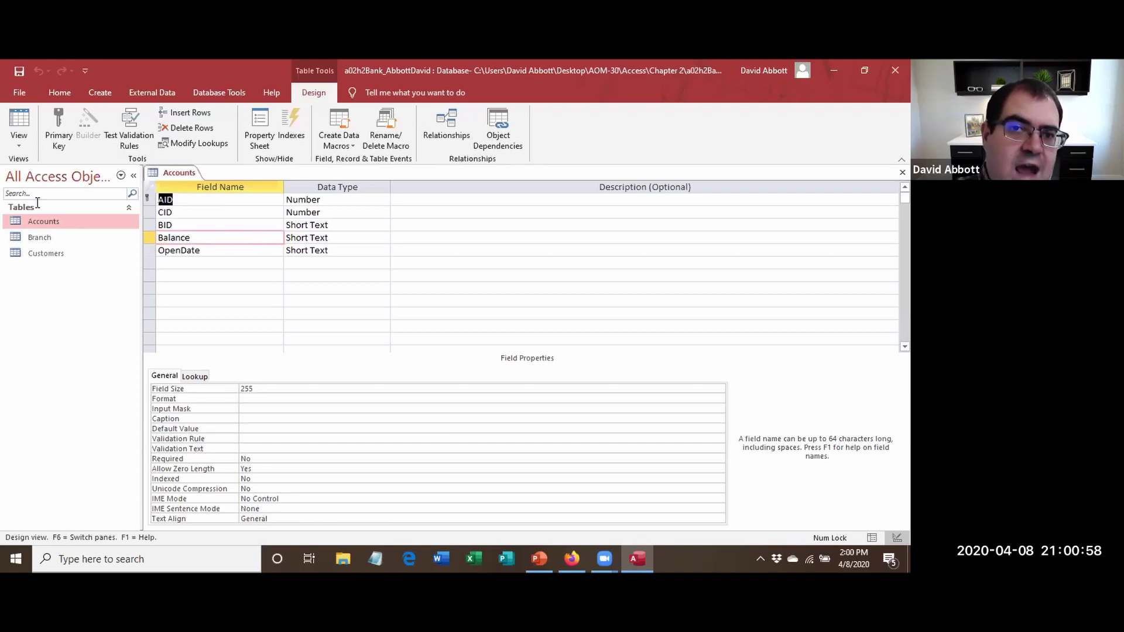
{"action": "type", "text": "AccountID"}
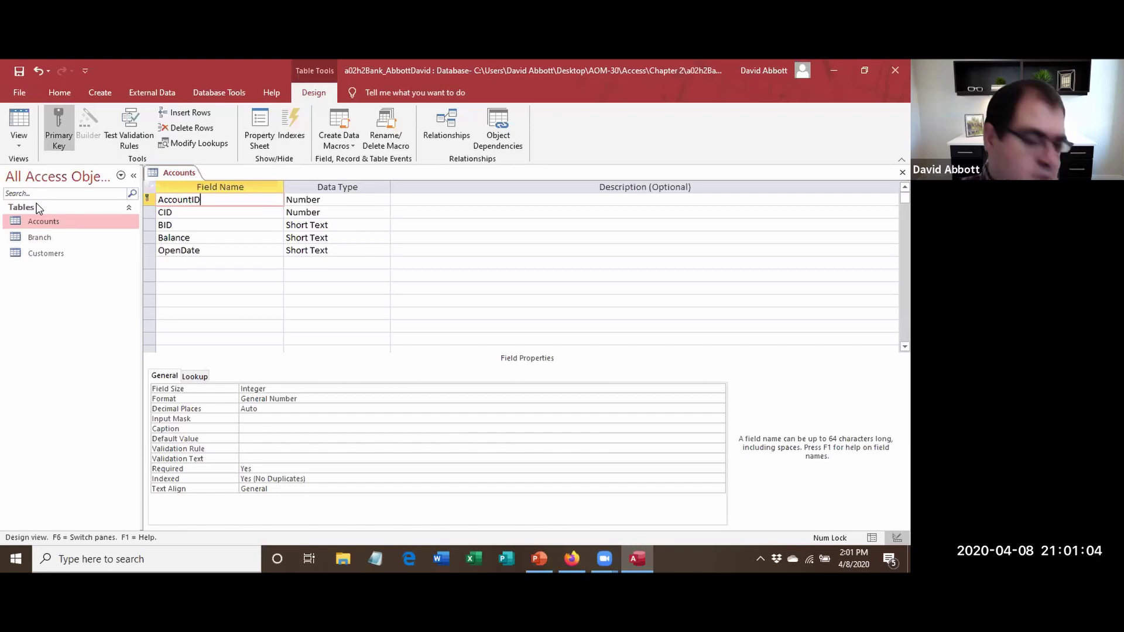
{"action": "left_click", "coordinate": [313, 200]}
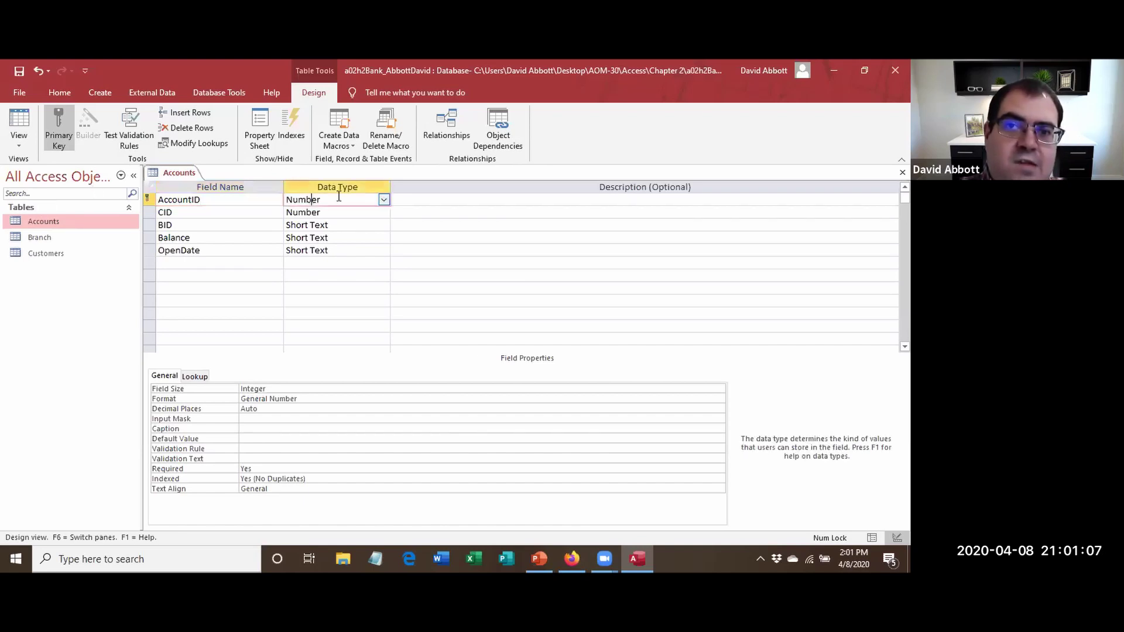
{"action": "left_click", "coordinate": [384, 200]}
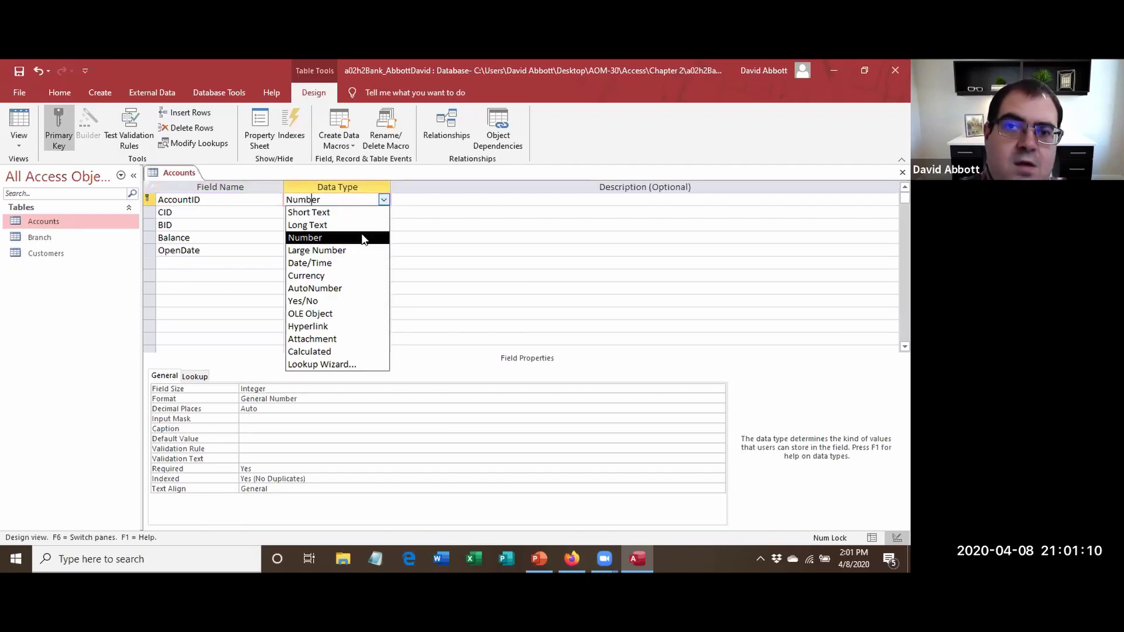
{"action": "key", "text": "Up"}
{"action": "left_click", "coordinate": [494, 230]}
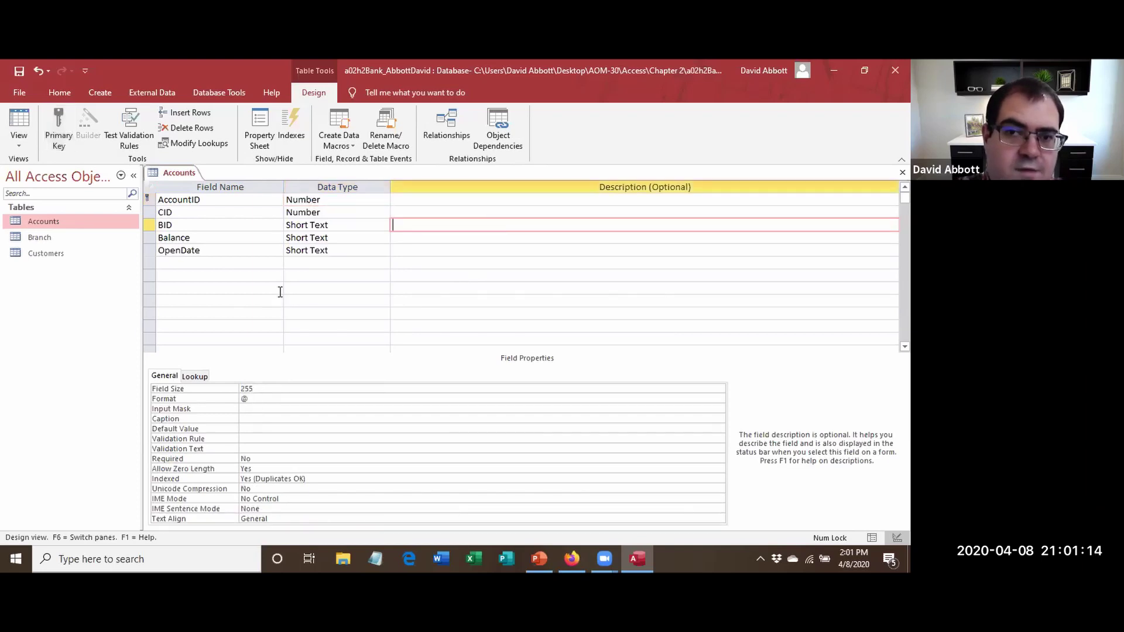
Set the AccountID field's size to Long Integer and its caption to Account ID.
{"action": "left_click", "coordinate": [216, 200]}
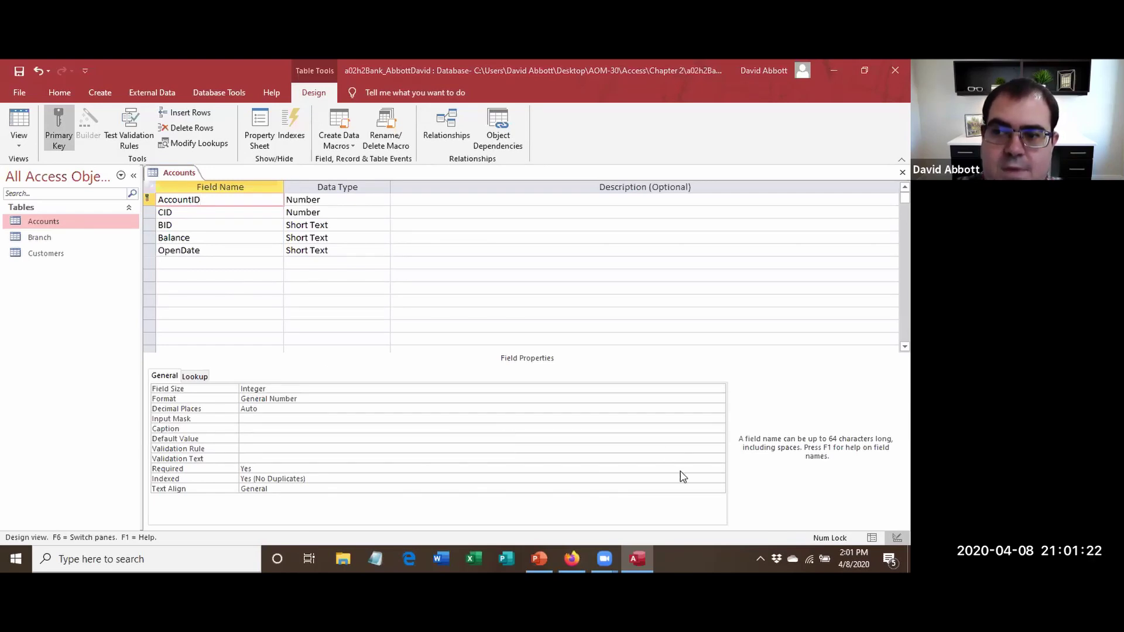
{"action": "left_click", "coordinate": [259, 390]}
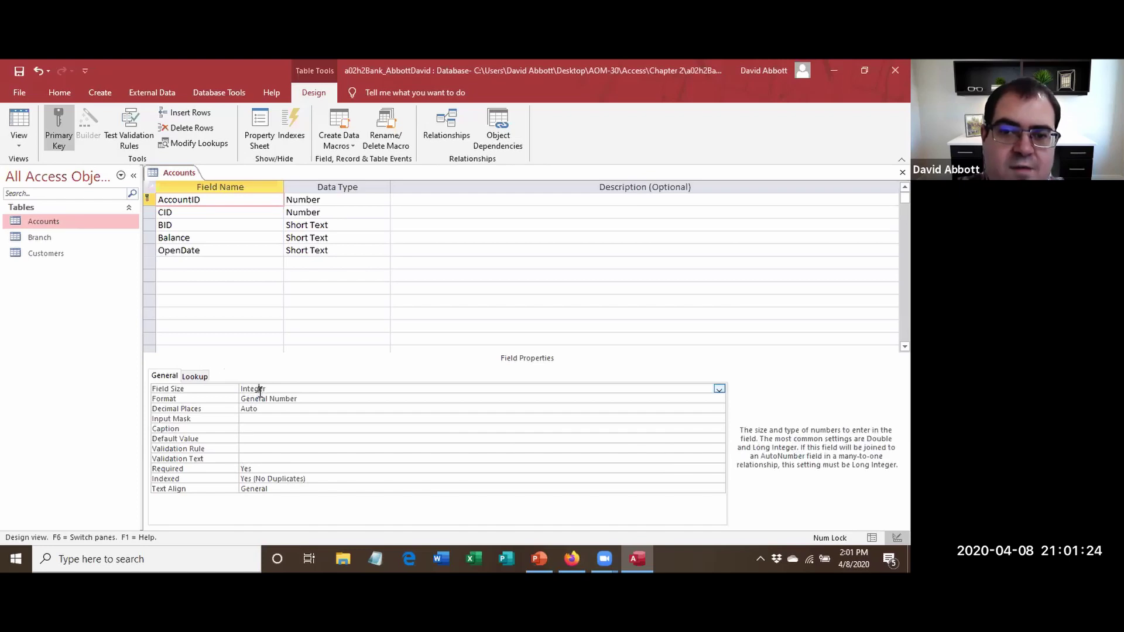
{"action": "left_click", "coordinate": [720, 391]}
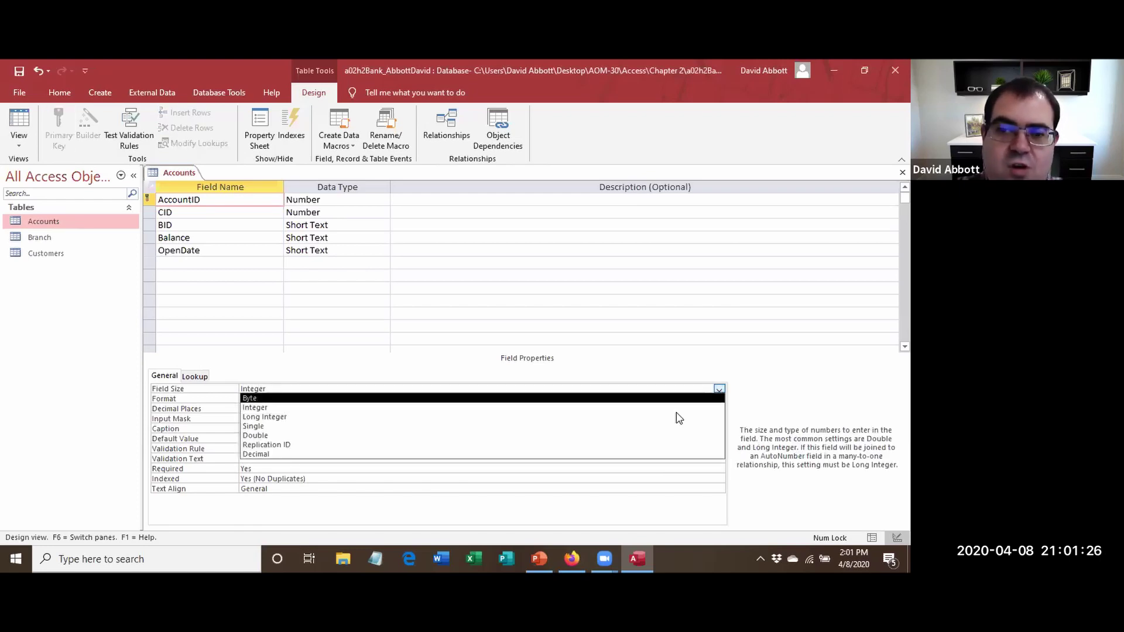
{"action": "left_click", "coordinate": [654, 419]}
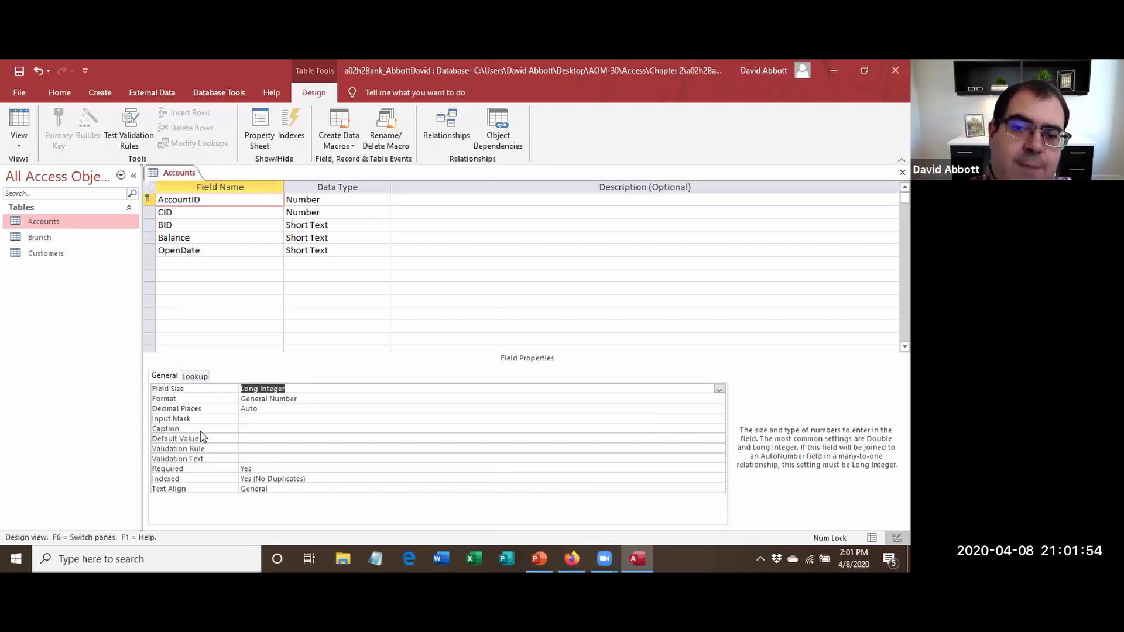
{"action": "left_click", "coordinate": [251, 431]}
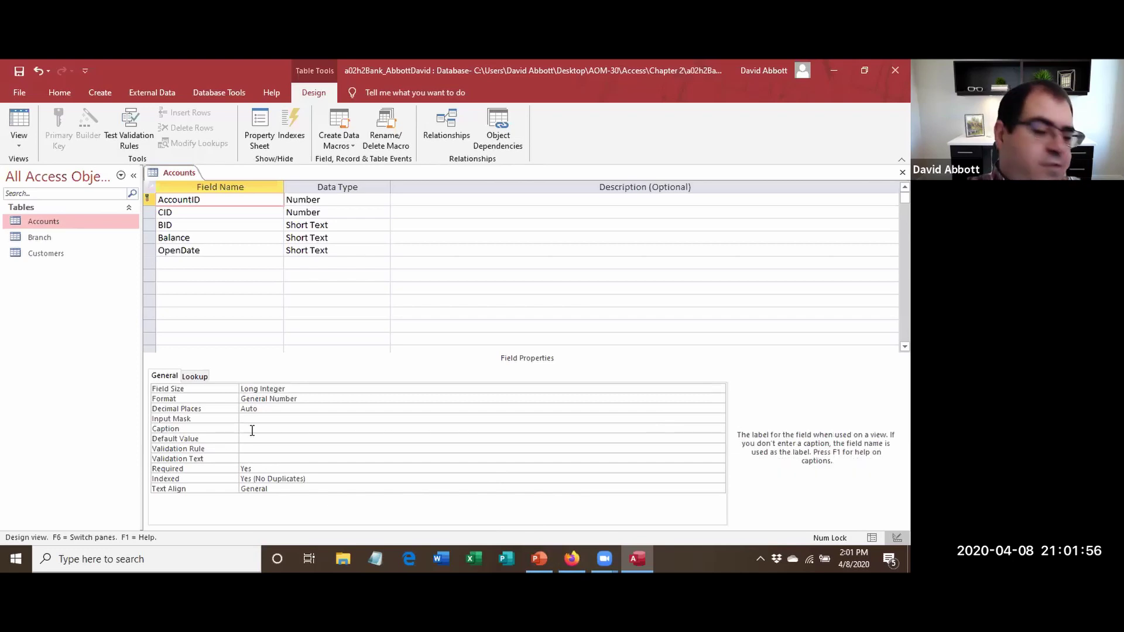
{"action": "type", "text": "Acc"}
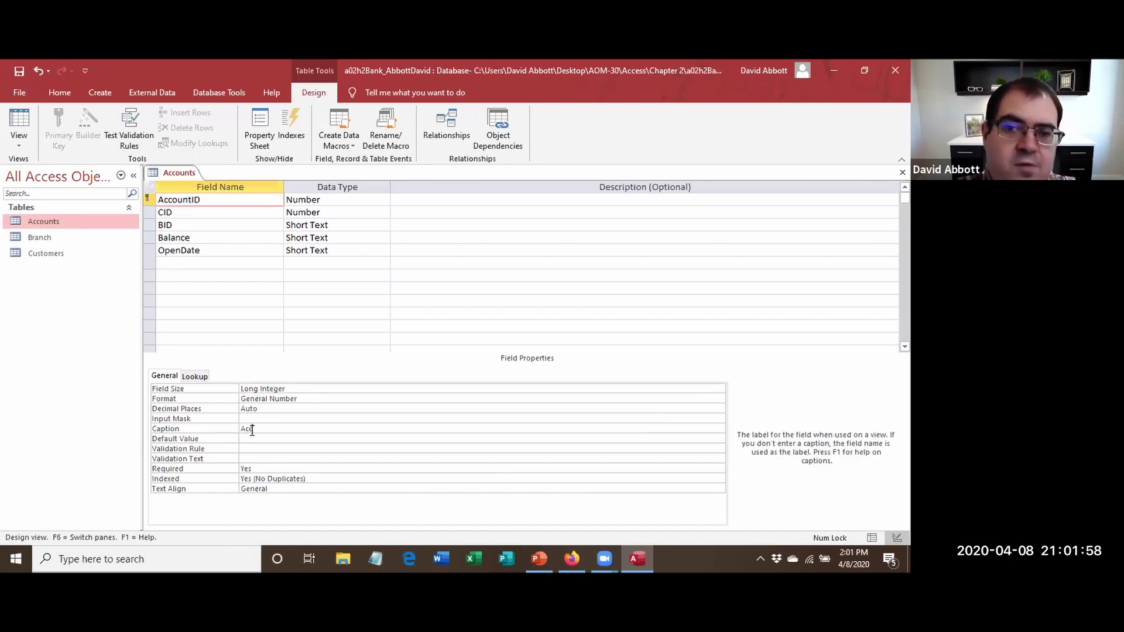
{"action": "type", "text": "ount ID"}
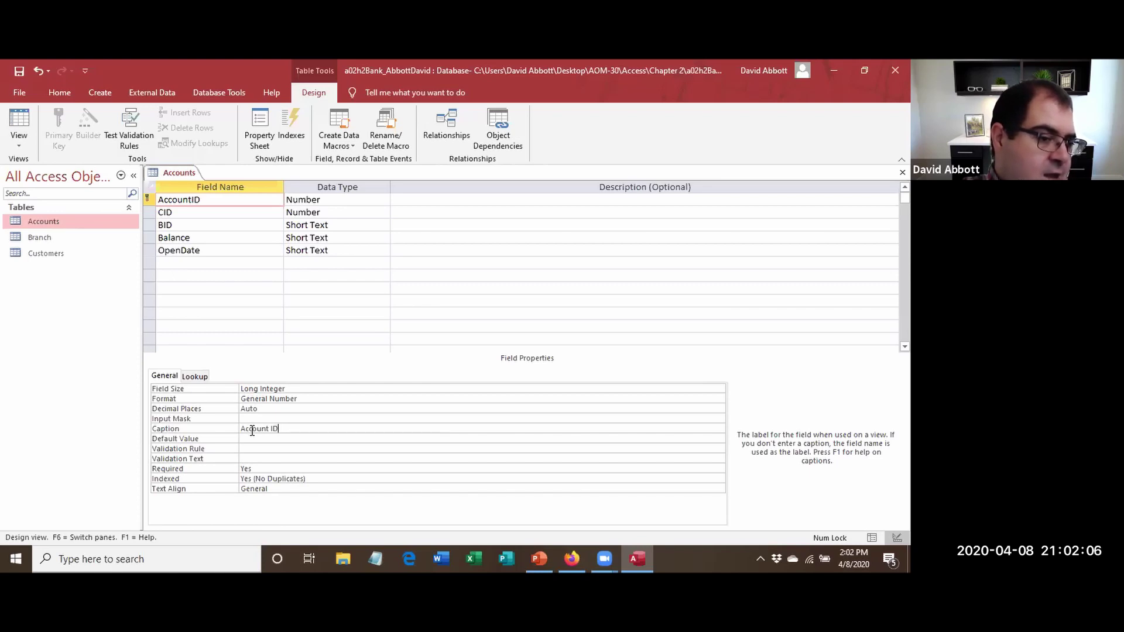
Rename the Accounts table's CID field as CustomerID and set its field size to Long Integer.
{"action": "left_click", "coordinate": [208, 212]}
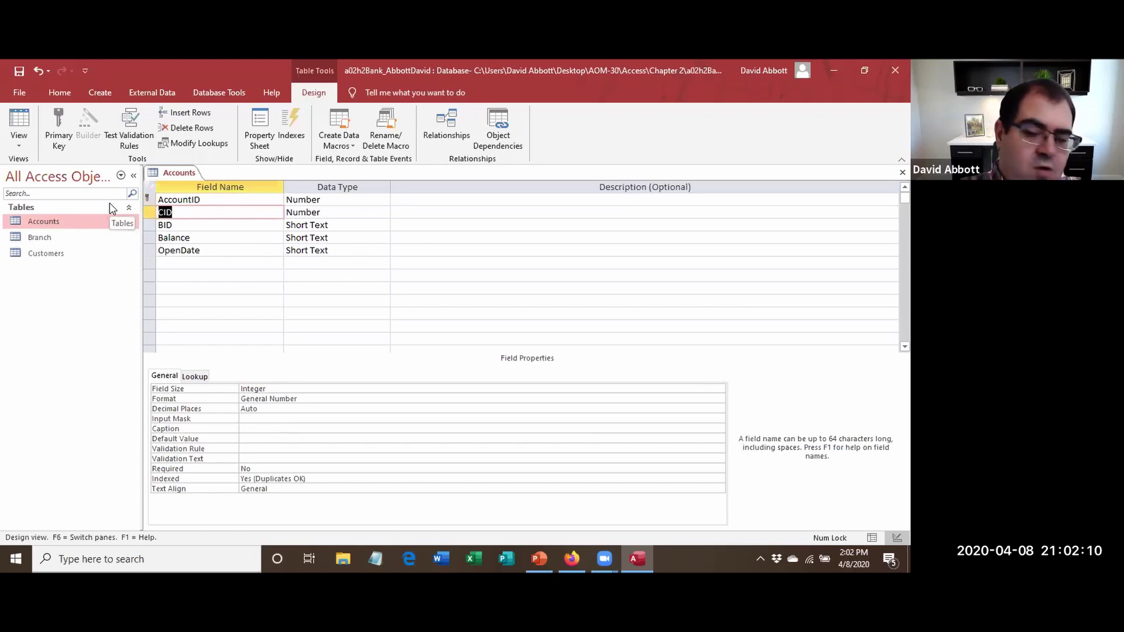
{"action": "type", "text": "CustomerID"}
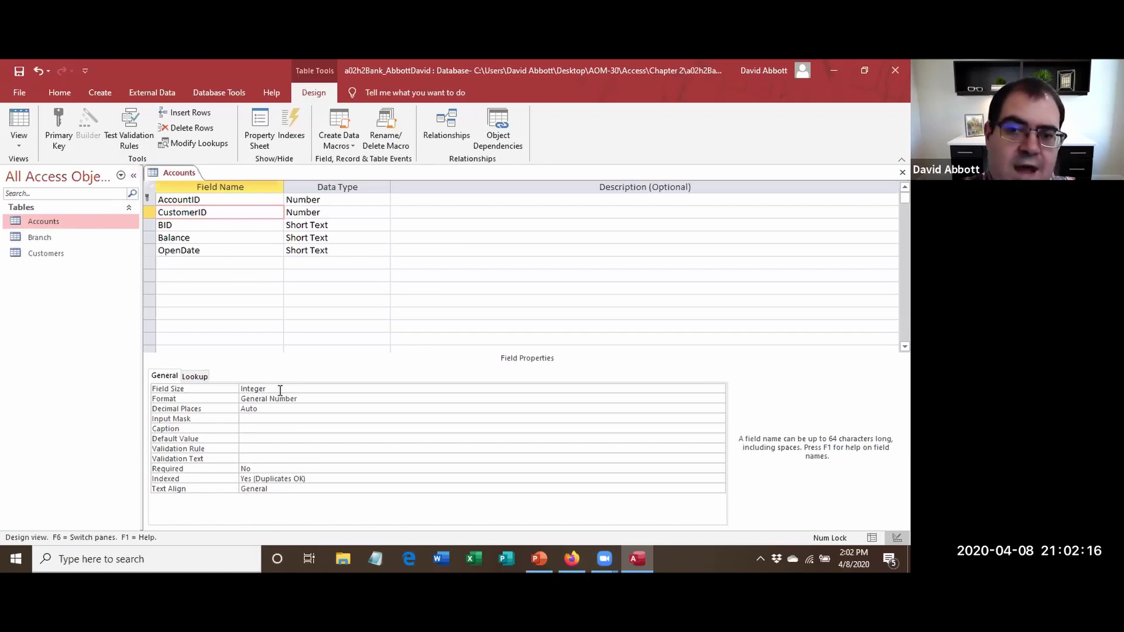
{"action": "left_click", "coordinate": [261, 390]}
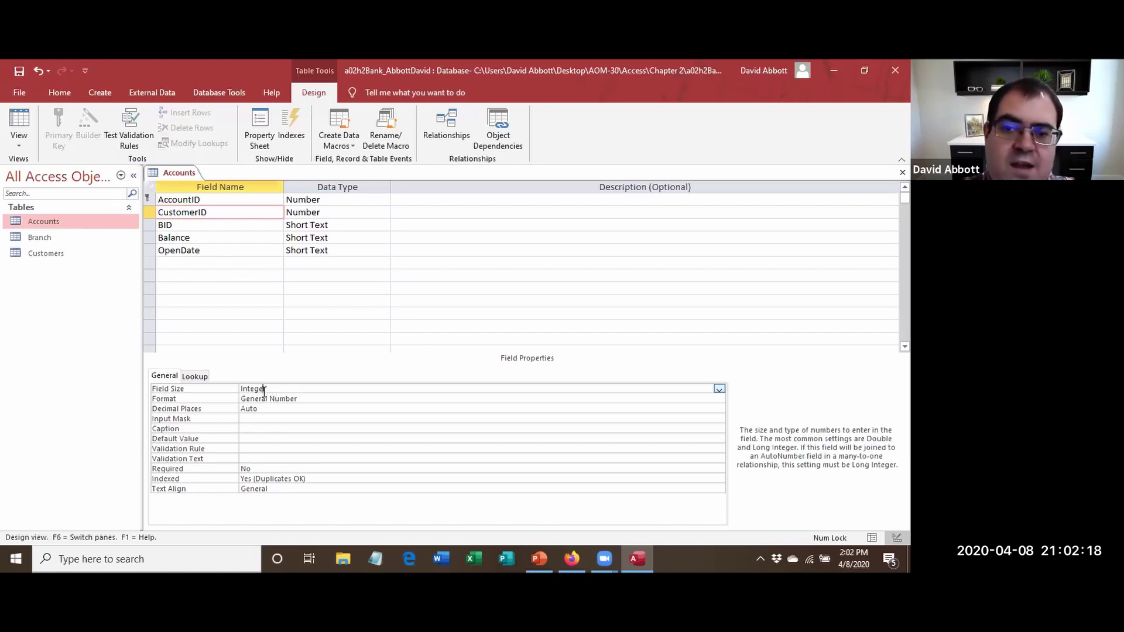
{"action": "left_click", "coordinate": [719, 389]}
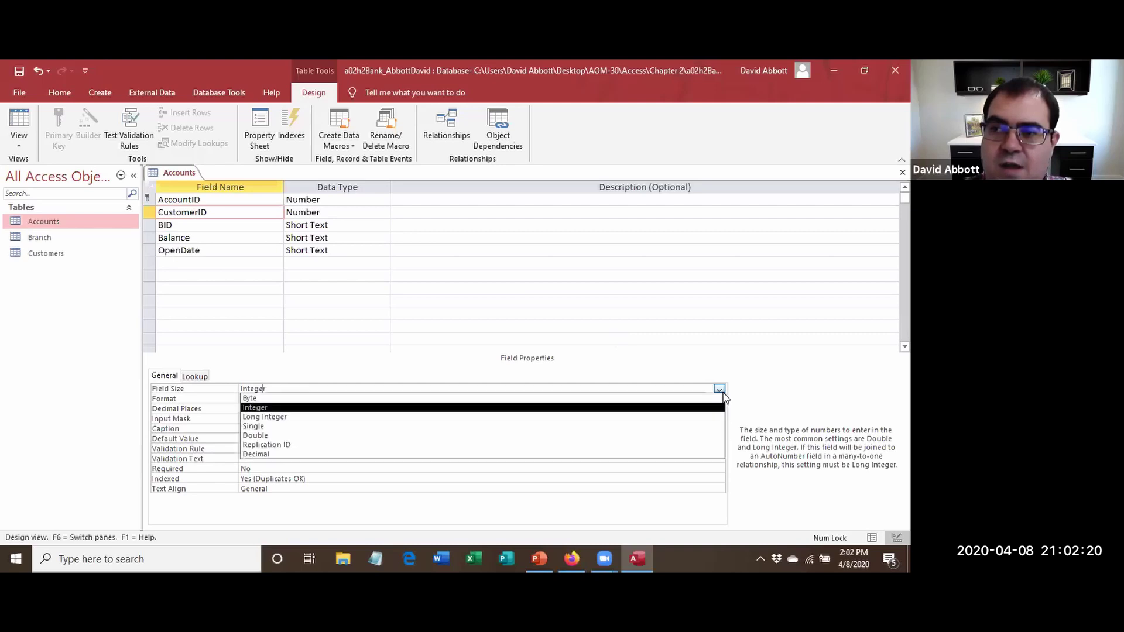
{"action": "left_click", "coordinate": [614, 416]}
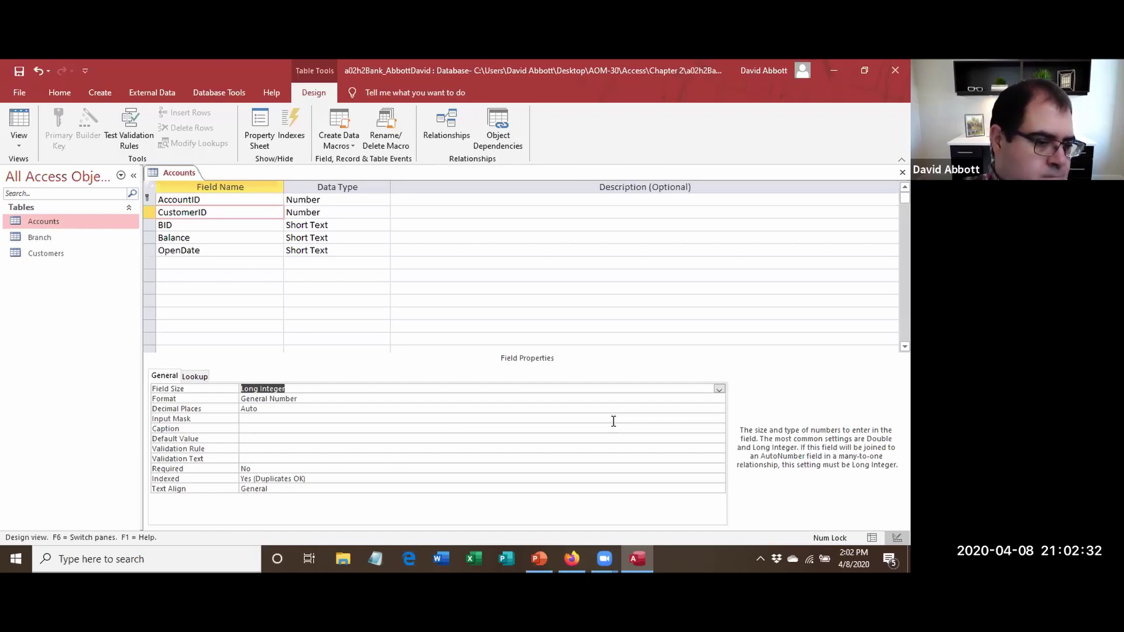
Set the caption of the Accounts table's CustomerID field to Customer ID.
{"action": "left_click", "coordinate": [250, 428]}
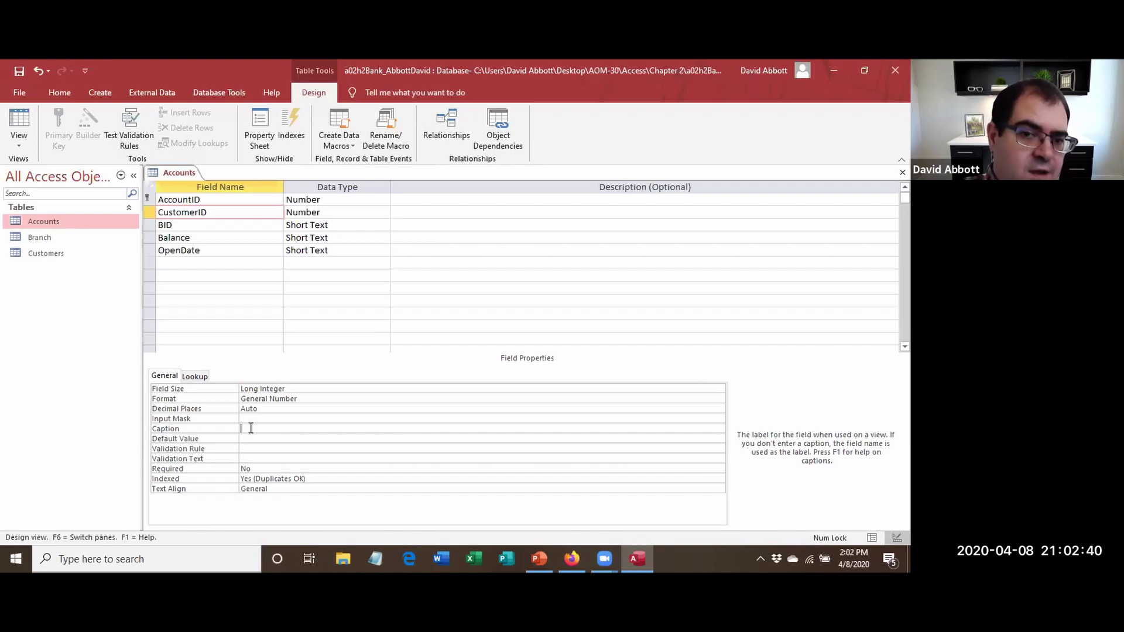
{"action": "type", "text": "Cu"}
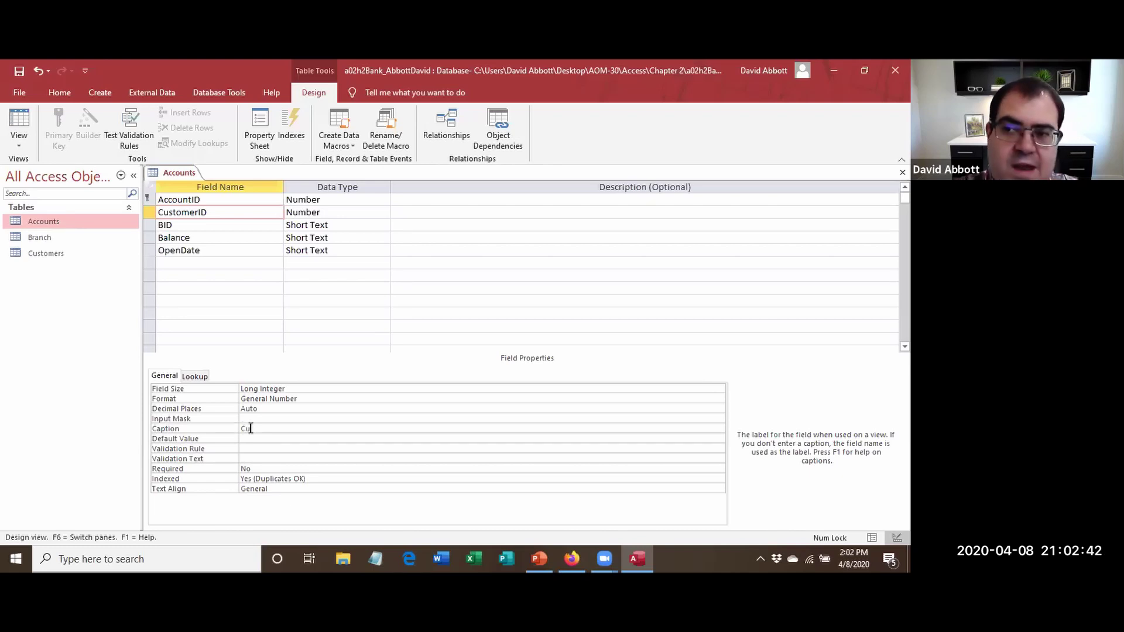
{"action": "type", "text": "stomer ID"}
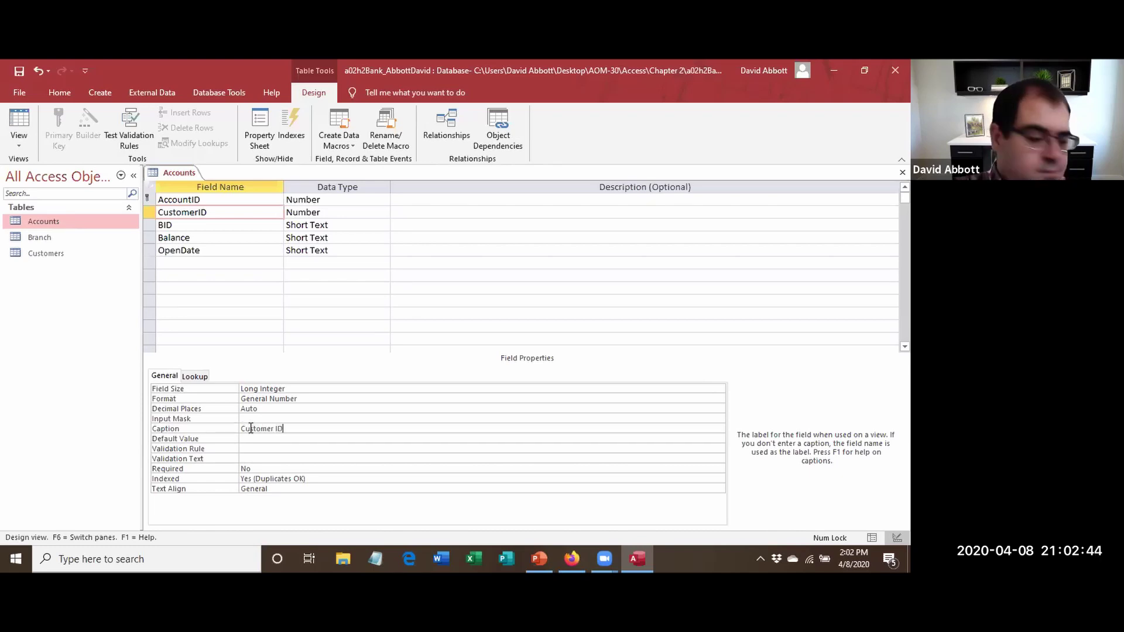
Rename the BID field in the Accounts table as BranchID.
{"action": "left_click", "coordinate": [175, 228]}
{"action": "double_click", "coordinate": [170, 227]}
{"action": "type", "text": "BranchID"}
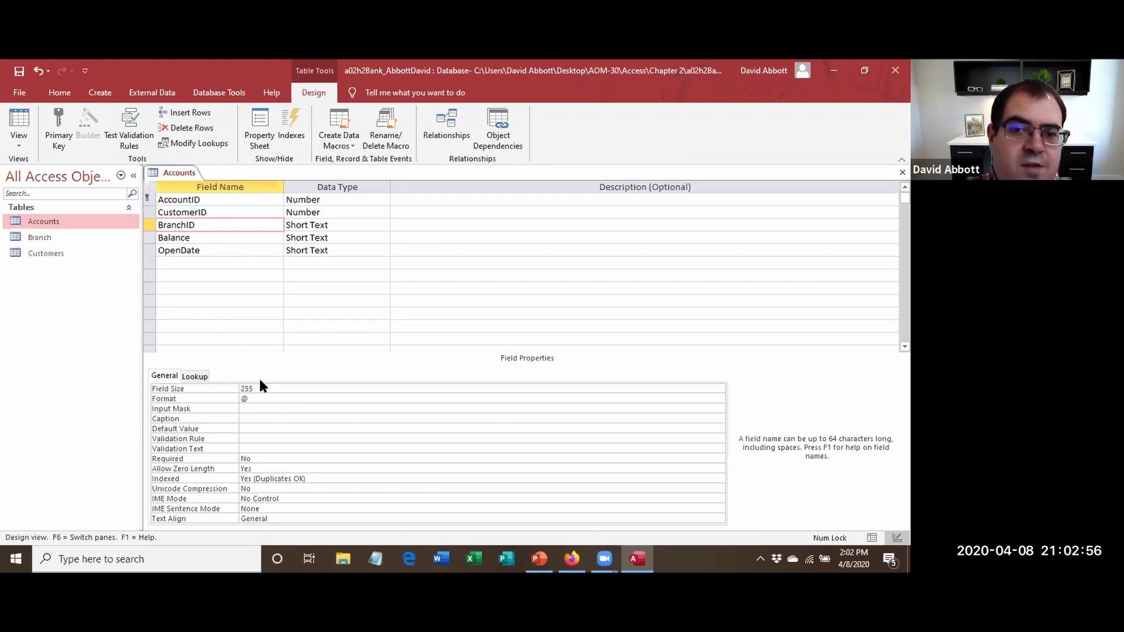
Set the BranchID field's size to 5 and its caption to Branch ID.
{"action": "left_click_drag", "start_coordinate": [258, 385], "coordinate": [220, 387]}
{"action": "type", "text": "5"}
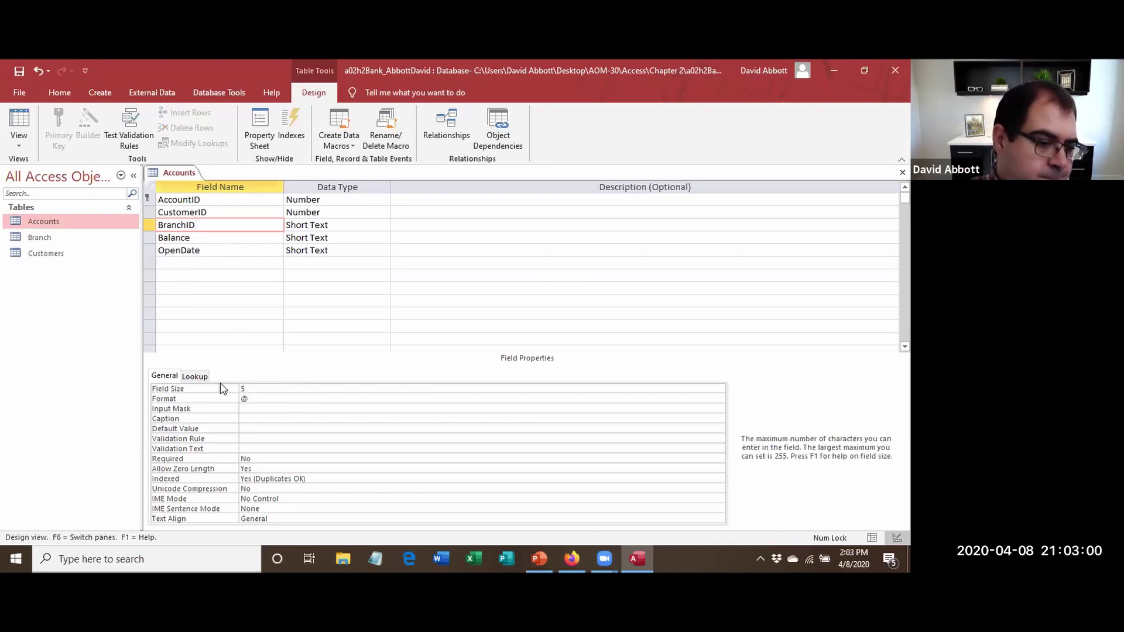
{"action": "left_click", "coordinate": [251, 420]}
{"action": "type", "text": "Branch ID"}
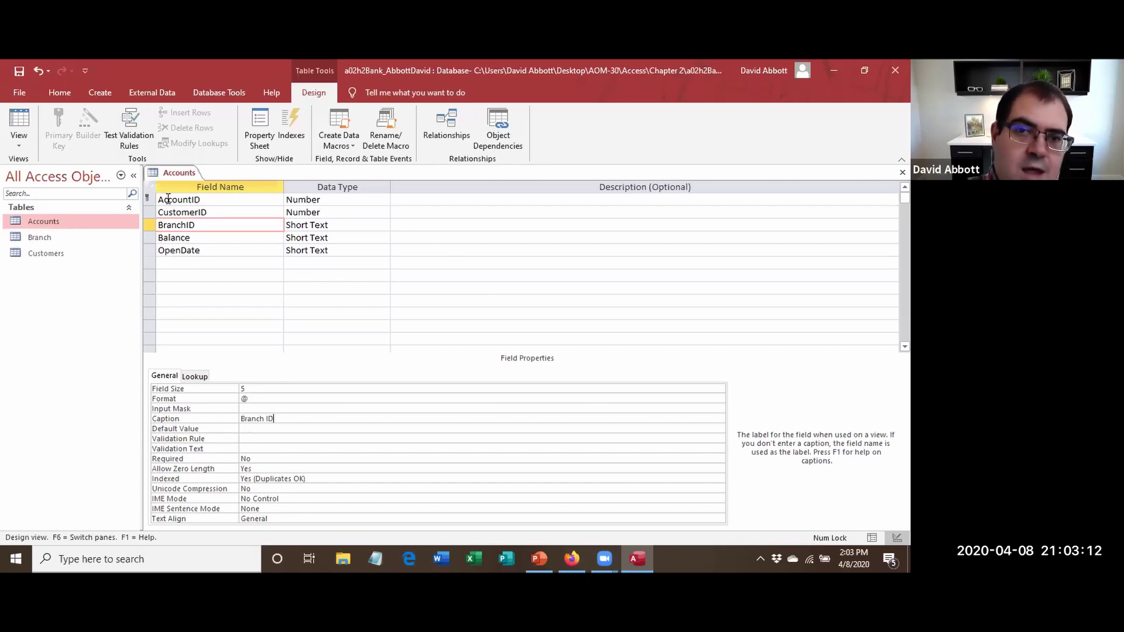
Change the Balance field's data type to Currency in the Accounts table.
{"action": "left_click", "coordinate": [182, 240]}
{"action": "left_click", "coordinate": [182, 239]}
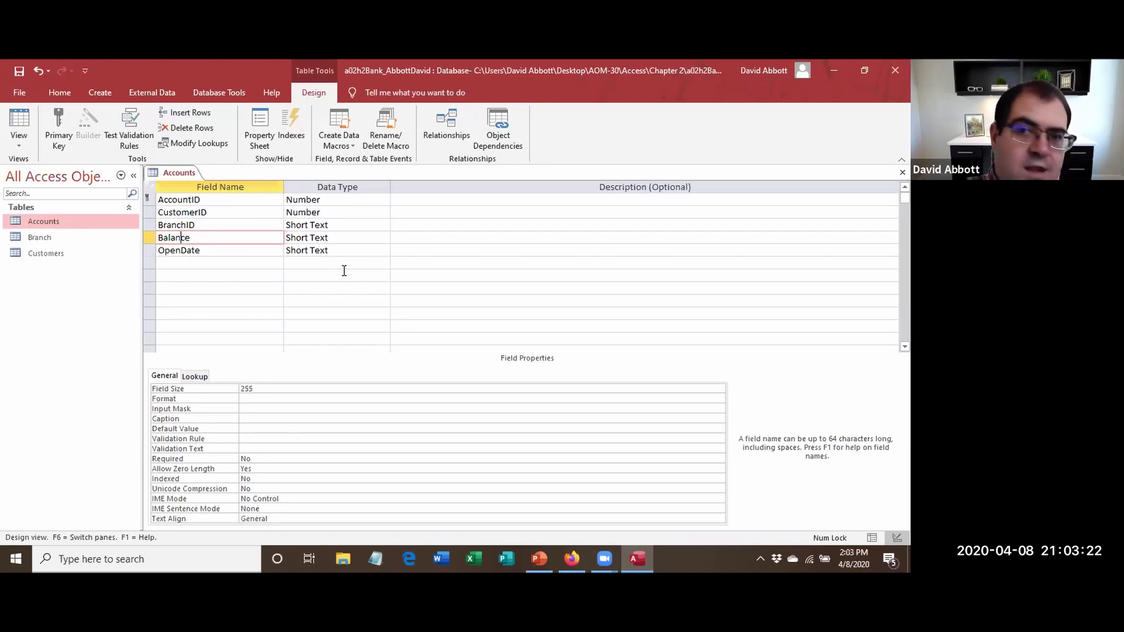
{"action": "left_click", "coordinate": [345, 238]}
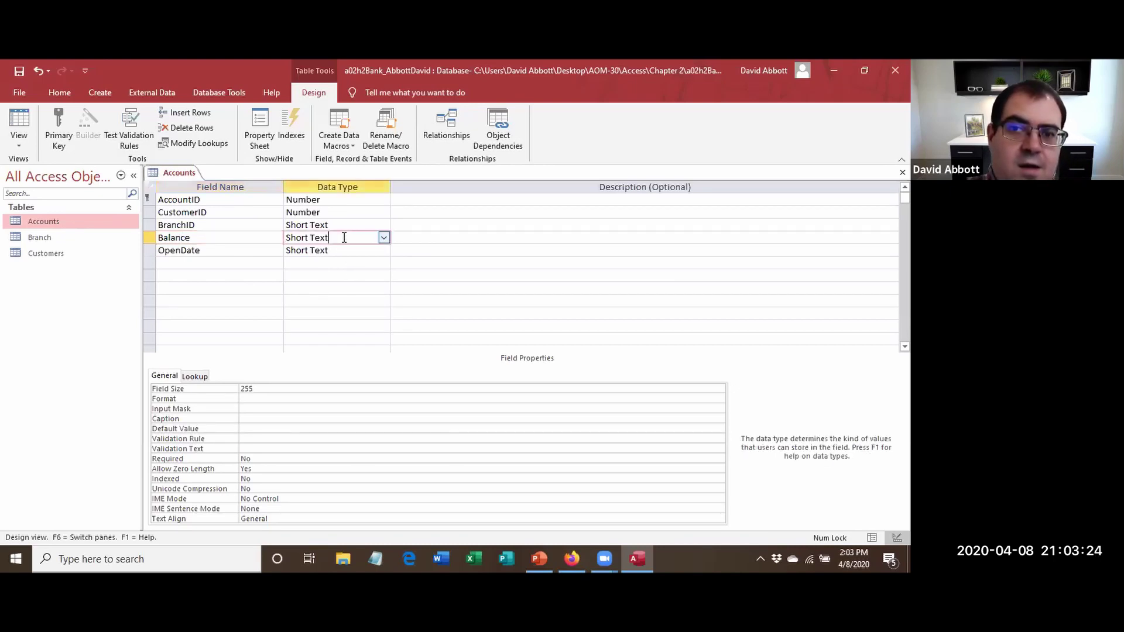
{"action": "left_click", "coordinate": [383, 237]}
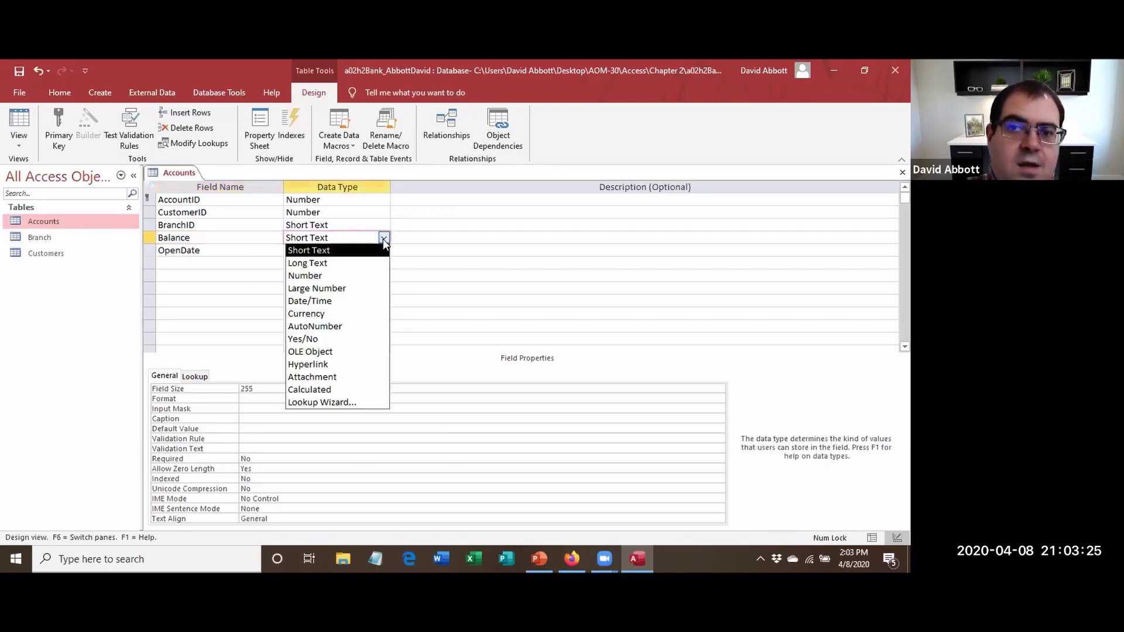
{"action": "left_click", "coordinate": [360, 314]}
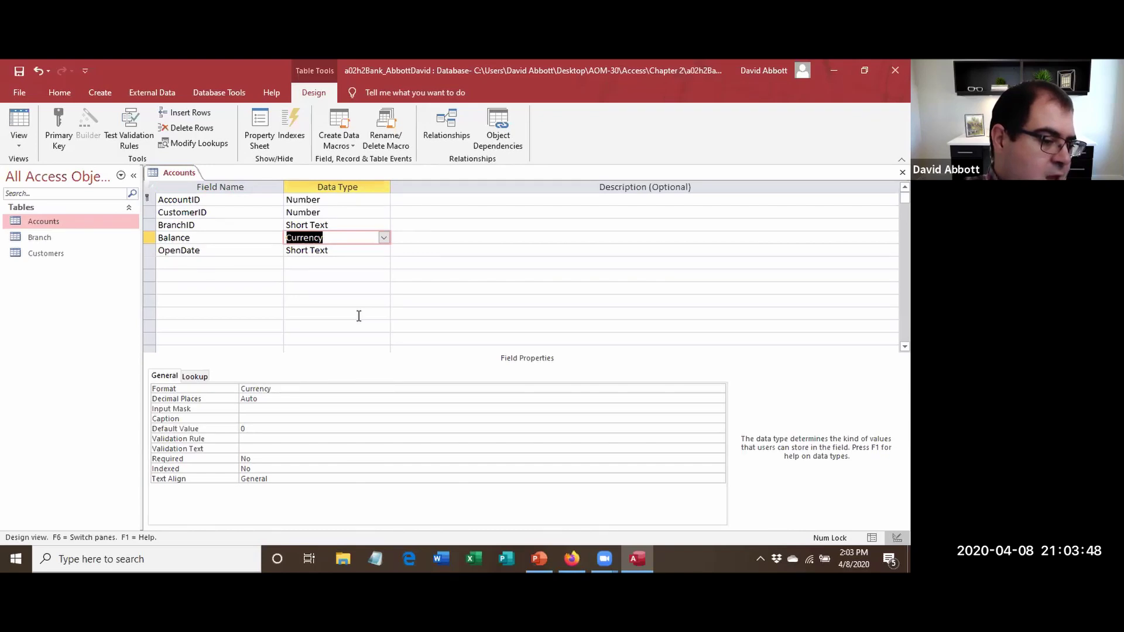
Change the OpenDate field's data type to Date/Time and set its format to Short Date.
{"action": "left_click", "coordinate": [250, 255]}
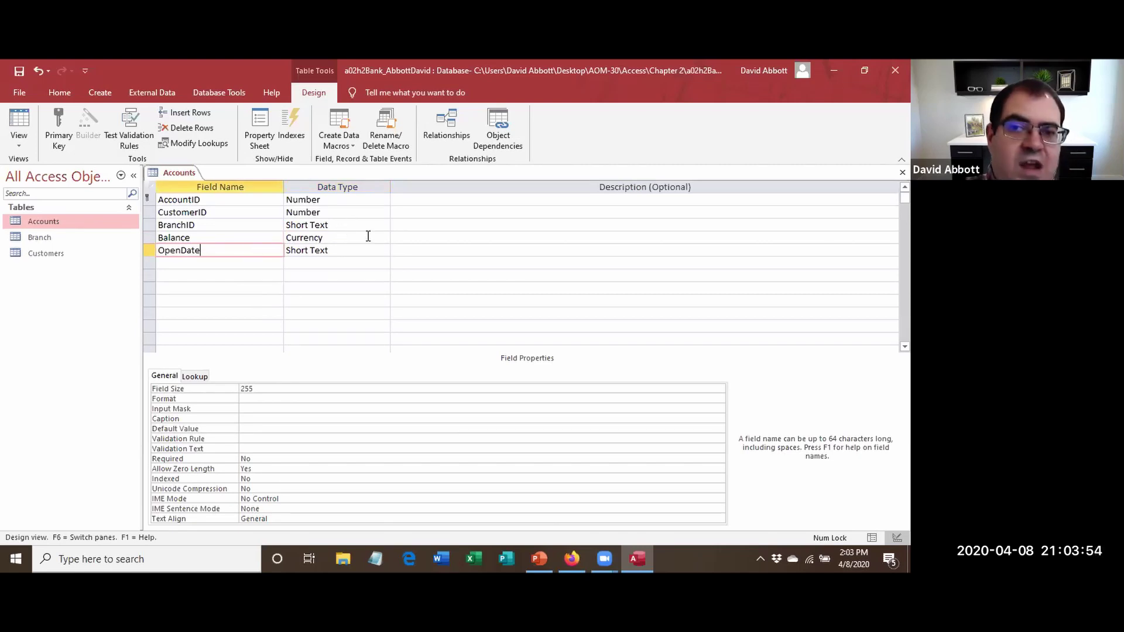
{"action": "left_click", "coordinate": [384, 252]}
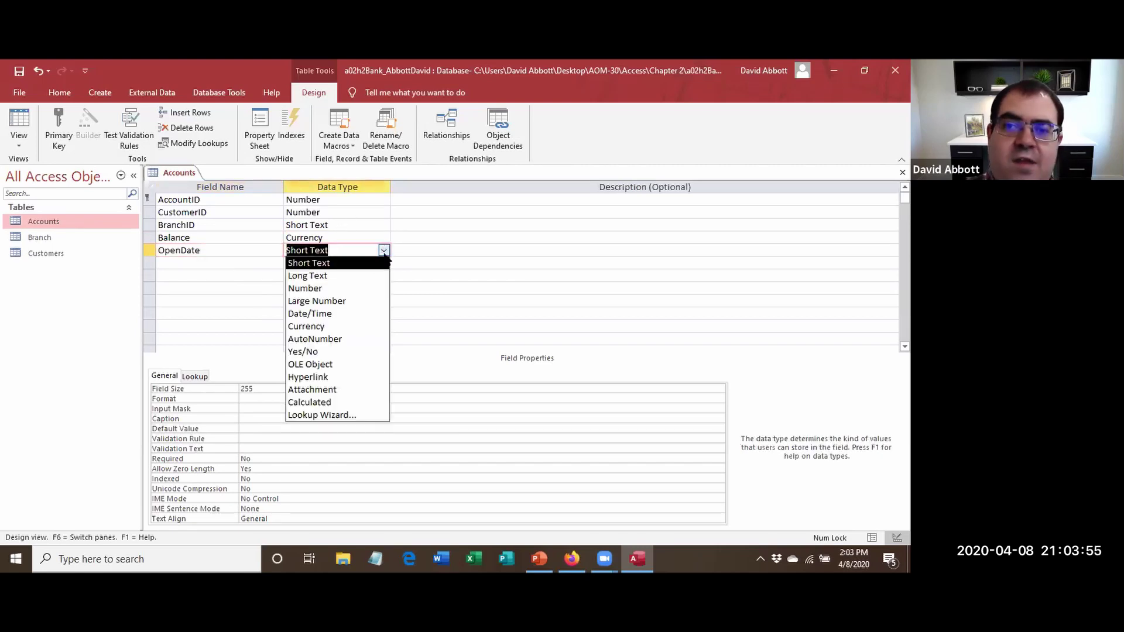
{"action": "left_click", "coordinate": [344, 314]}
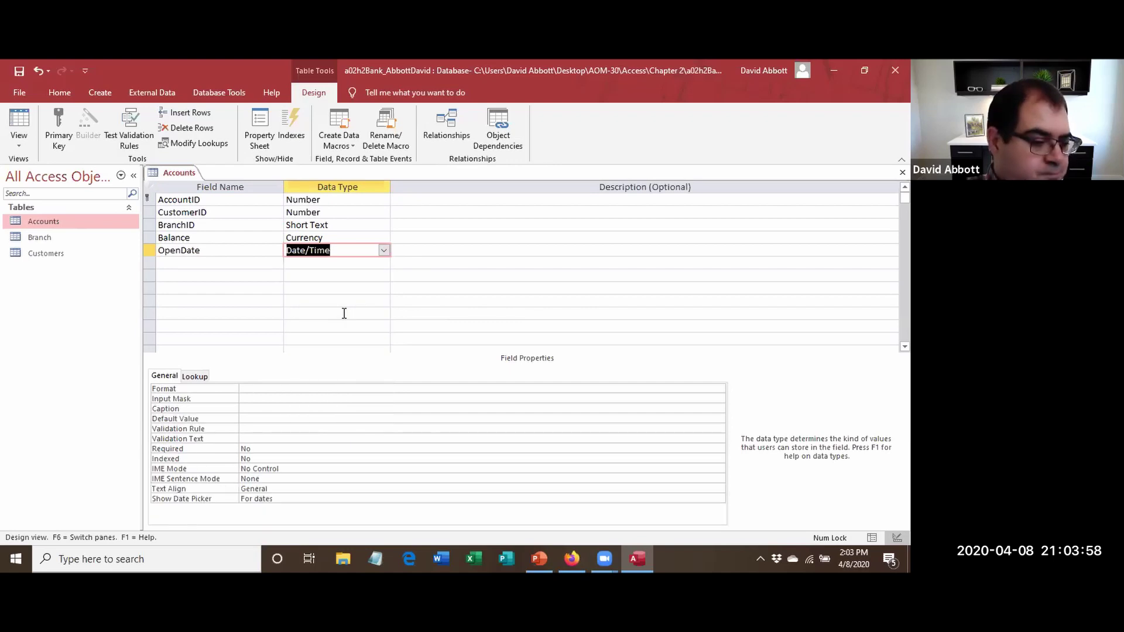
{"action": "left_click", "coordinate": [278, 389]}
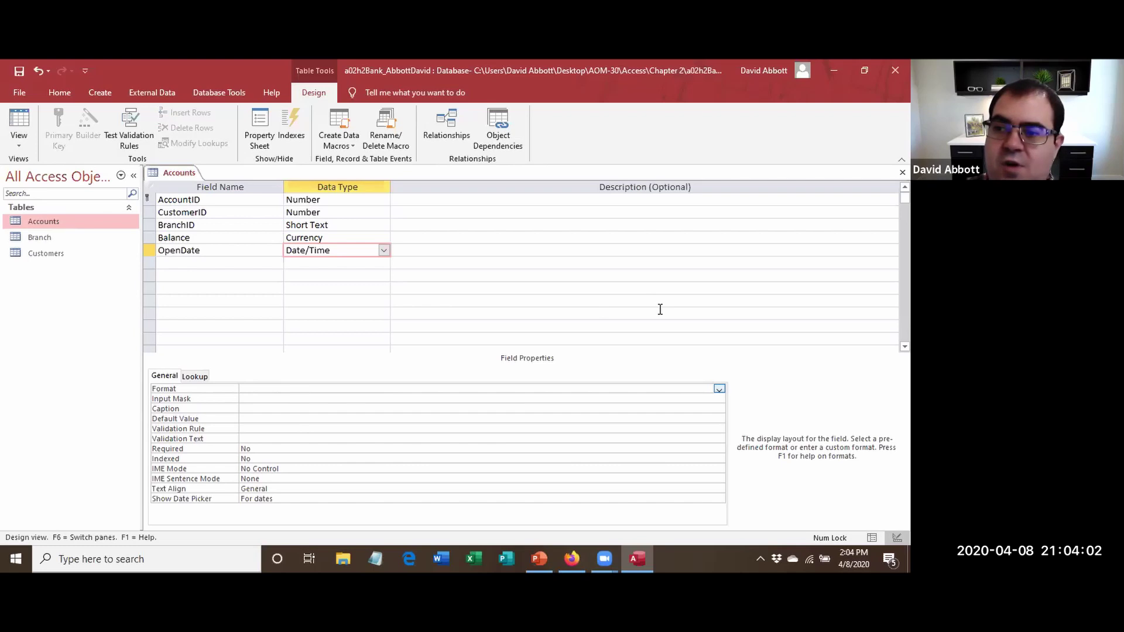
{"action": "left_click", "coordinate": [720, 389]}
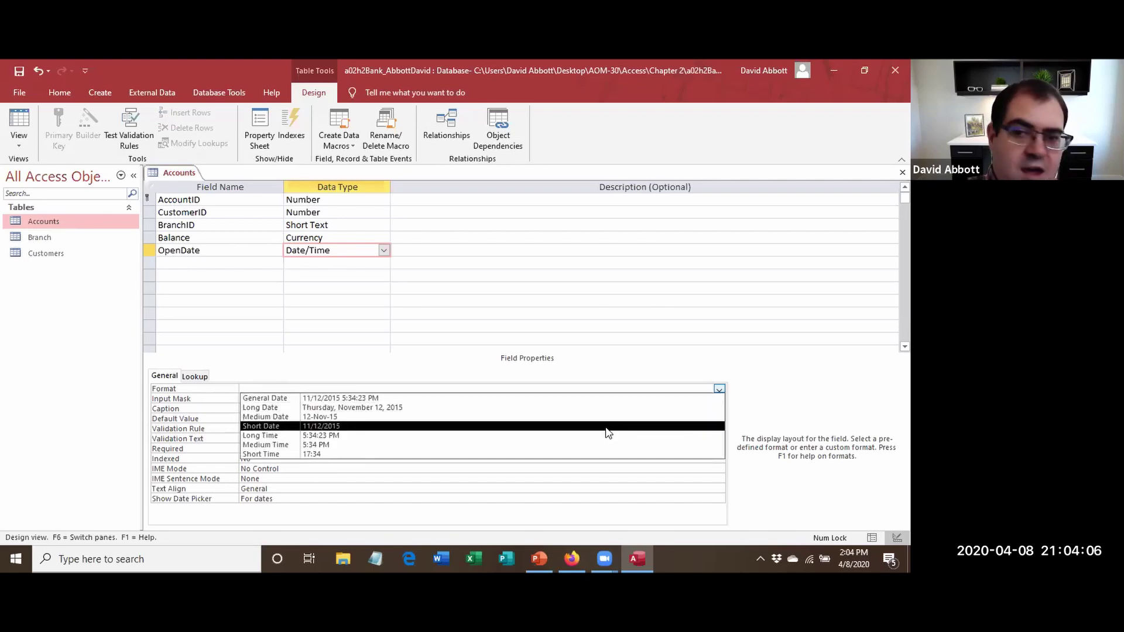
{"action": "left_click", "coordinate": [607, 427]}
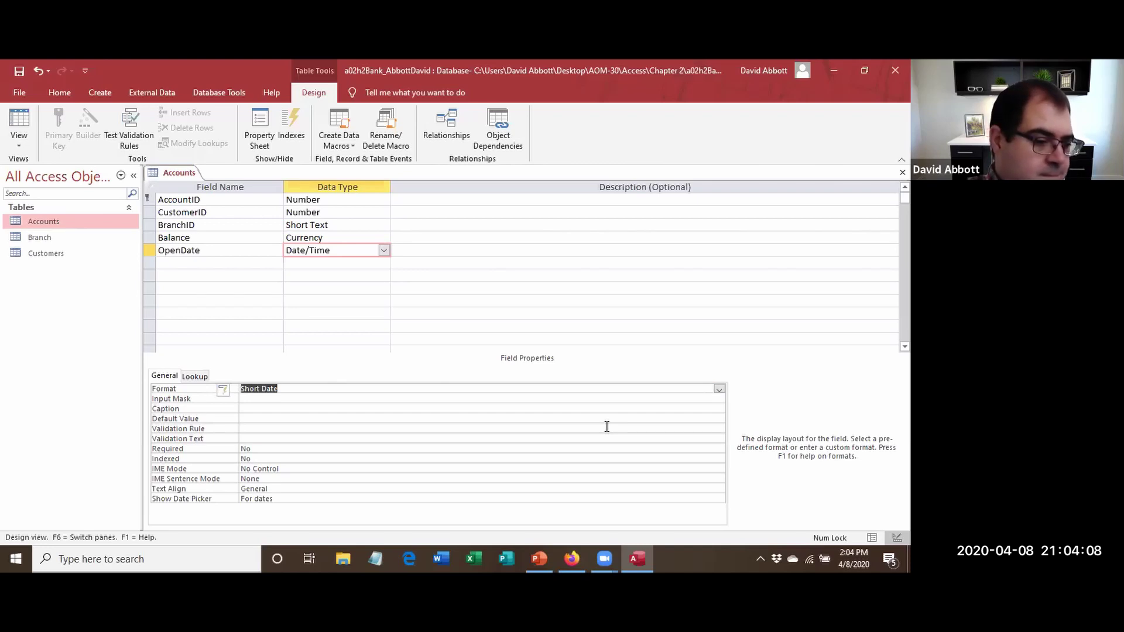
Enter Open Date as the default value of the OpenDate field.
{"action": "left_click", "coordinate": [289, 417]}
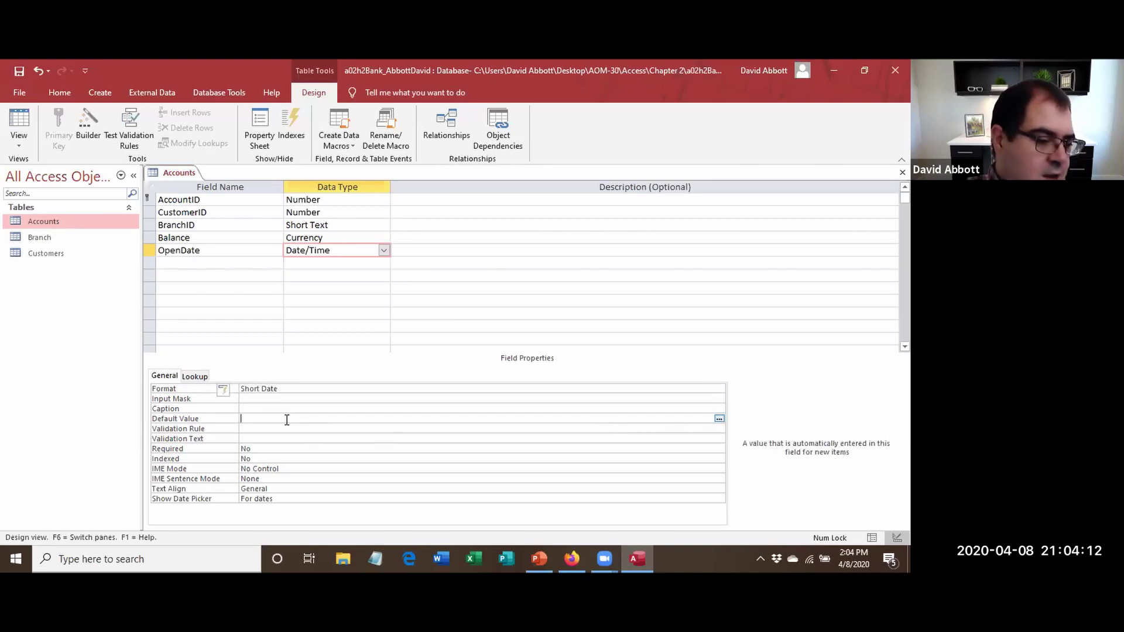
{"action": "type", "text": "Op"}
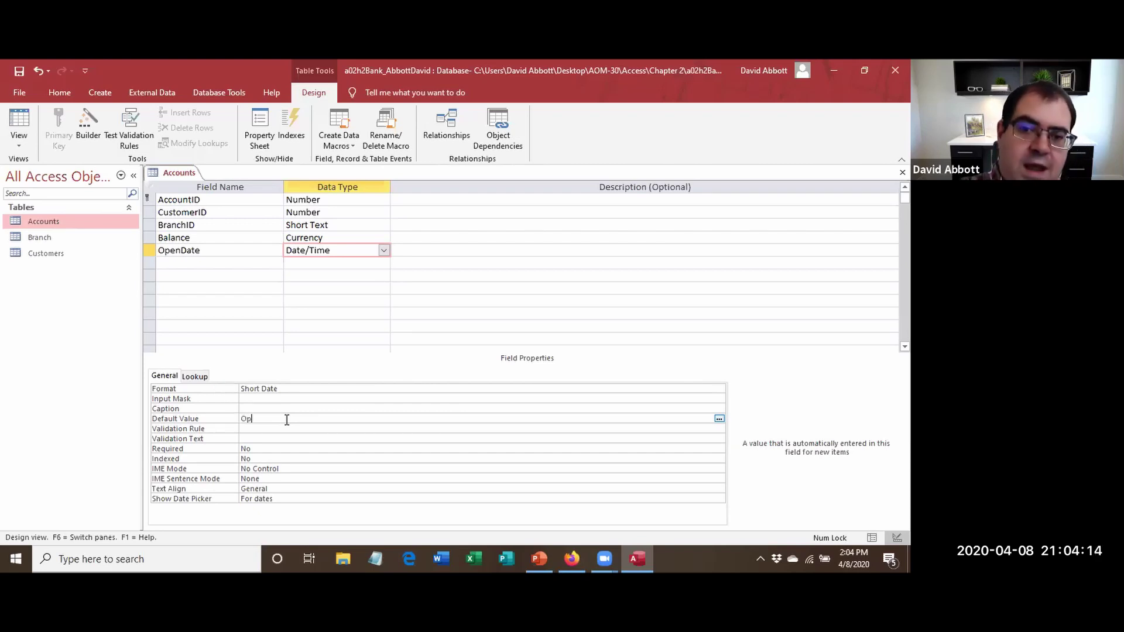
{"action": "type", "text": "en Date"}
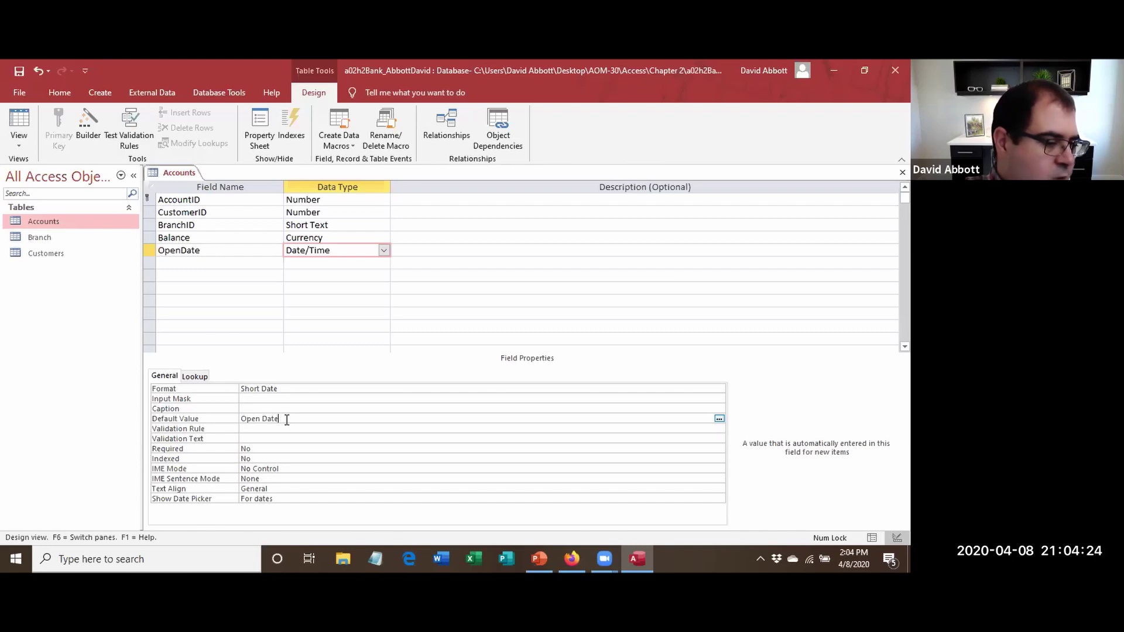
Save the Accounts design changes while switching to Datasheet view, accepting the possible data loss, and close the table.
{"action": "left_click", "coordinate": [20, 120]}
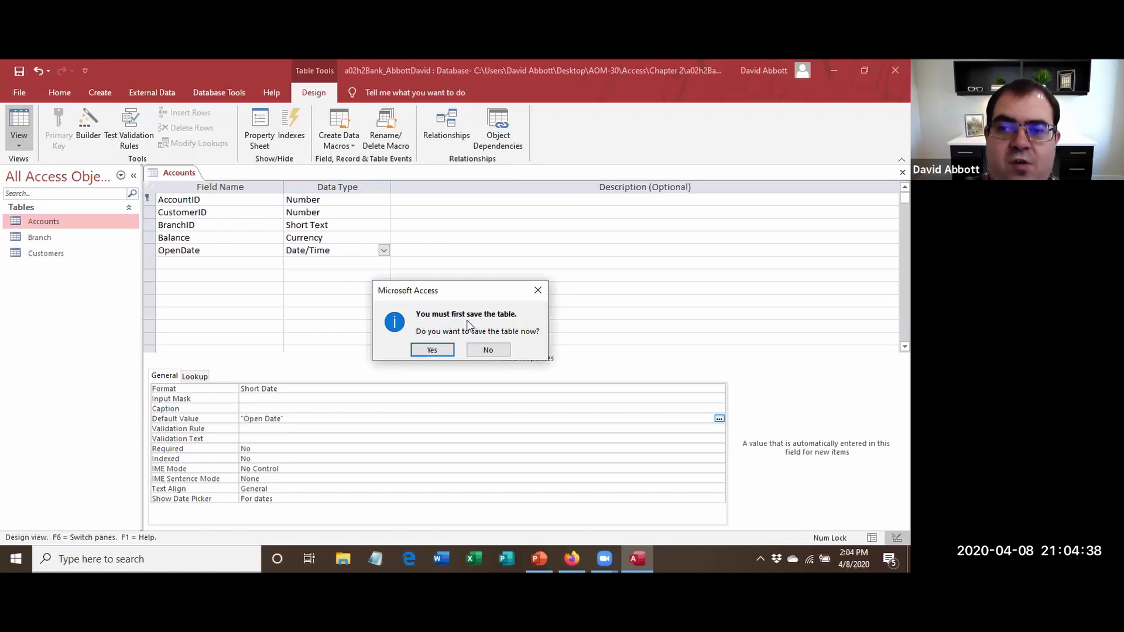
{"action": "left_click", "coordinate": [431, 350]}
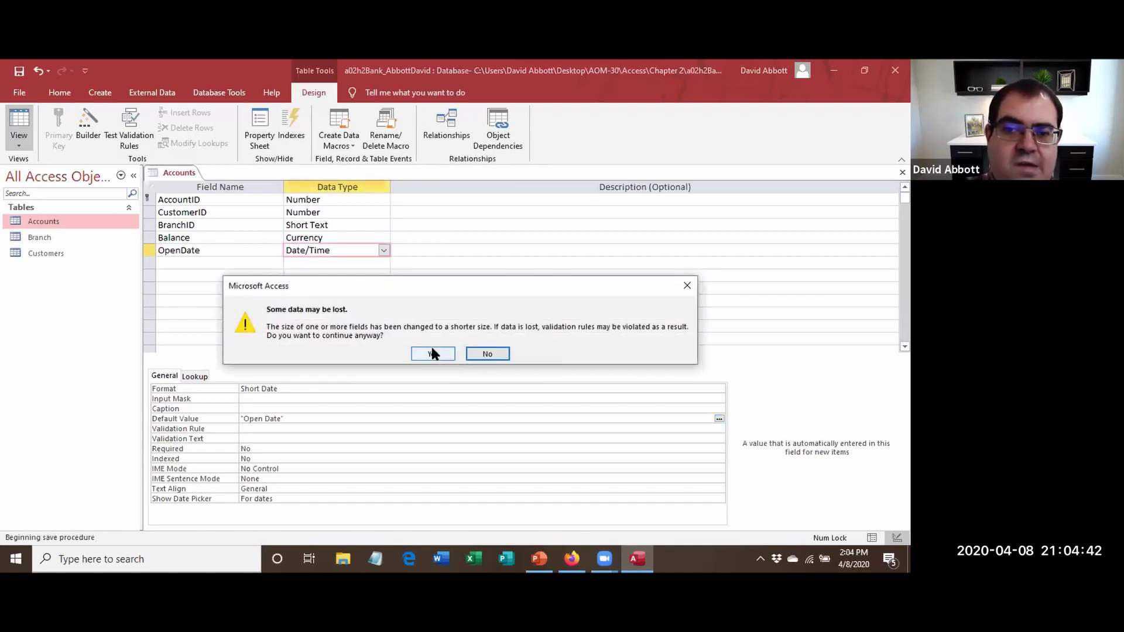
{"action": "left_click_drag", "start_coordinate": [317, 282], "coordinate": [222, 189]}
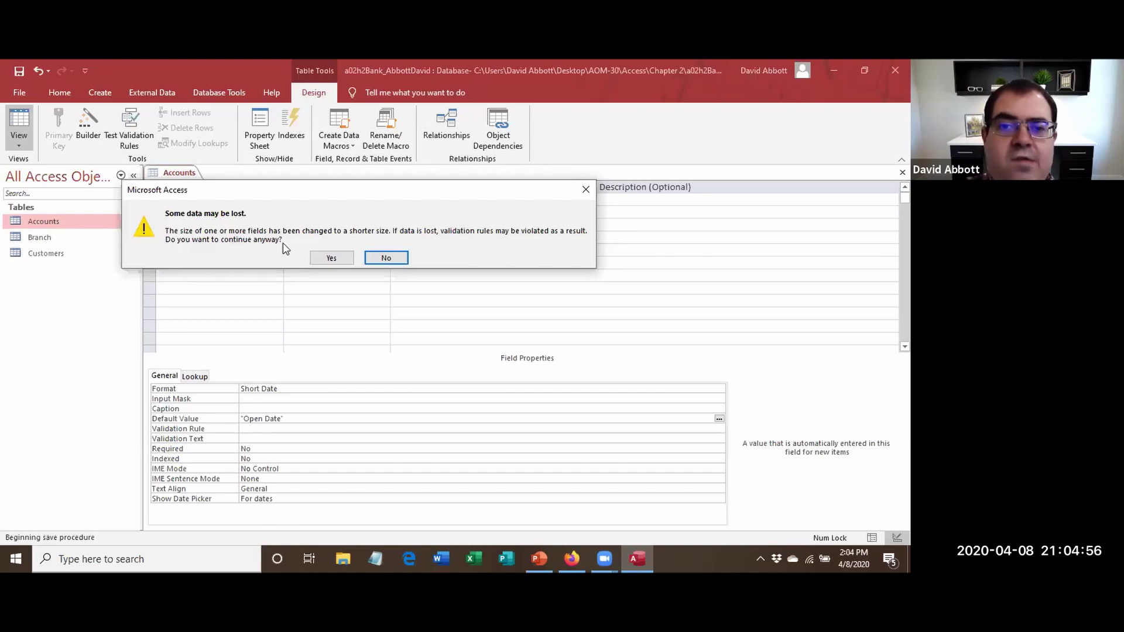
{"action": "left_click", "coordinate": [330, 258]}
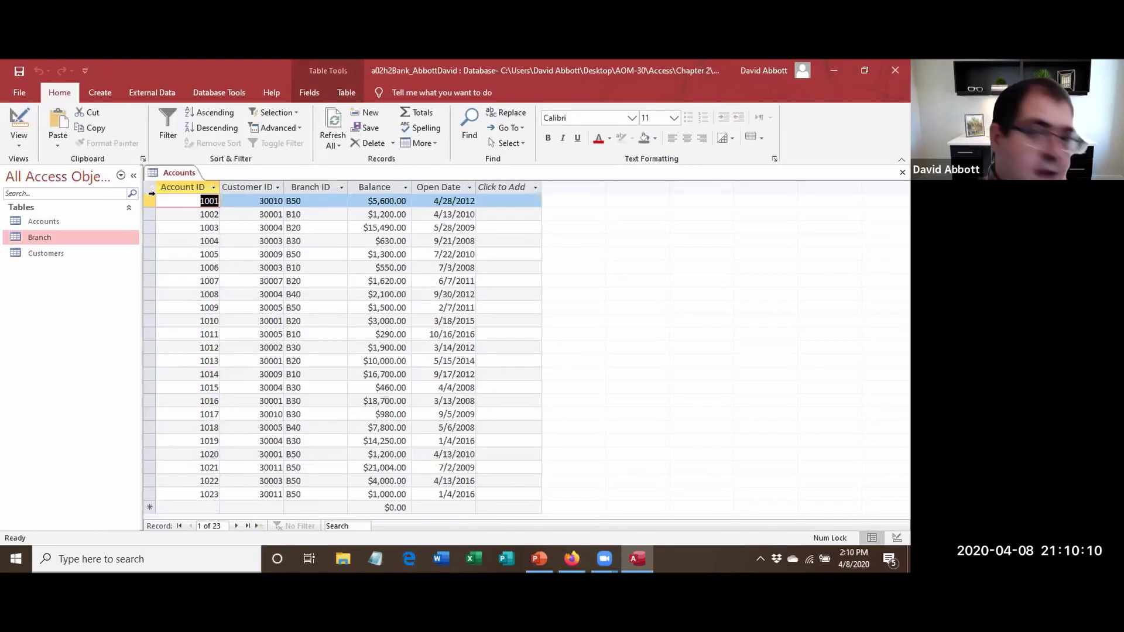
{"action": "right_click", "coordinate": [186, 173]}
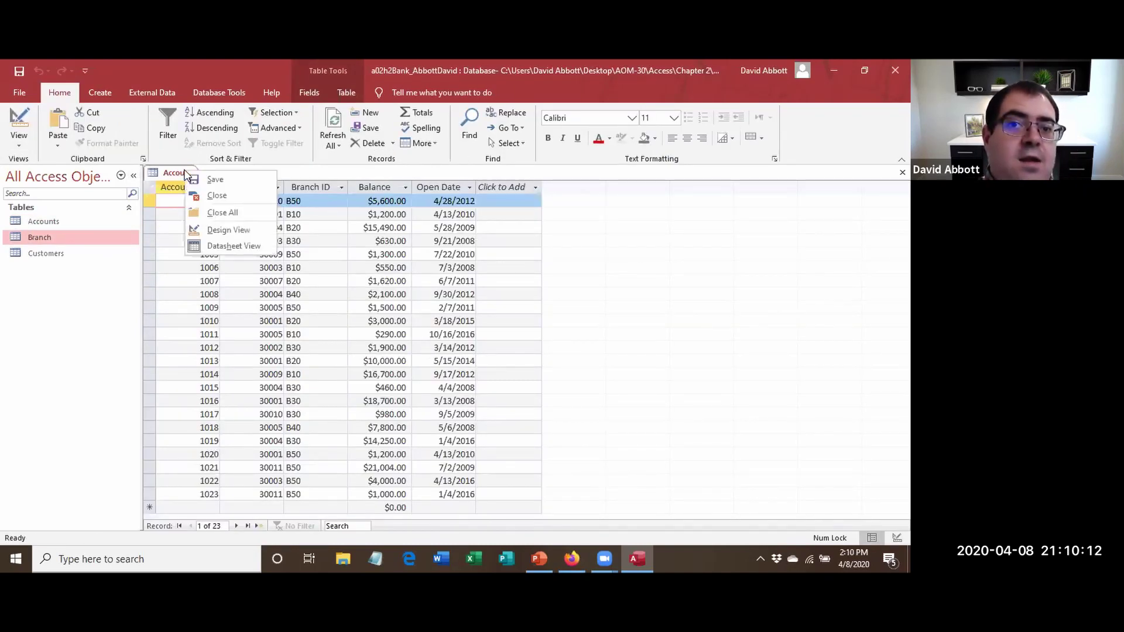
{"action": "left_click", "coordinate": [201, 195]}
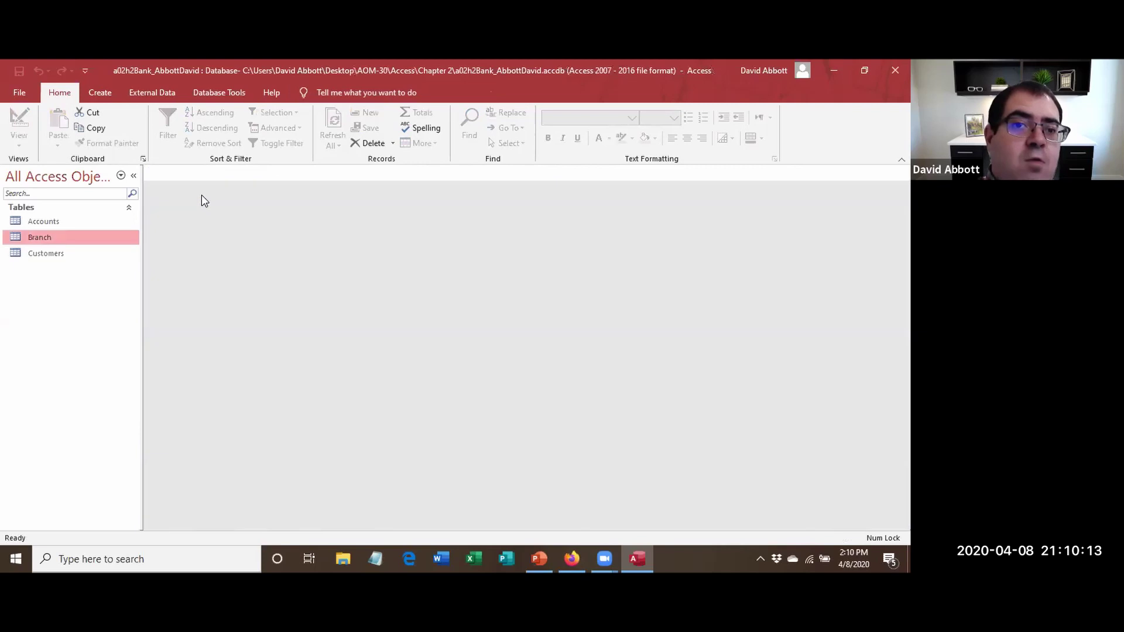
Open the Customers table in Design view and rename the CID field as CustomerID.
{"action": "right_click", "coordinate": [32, 256]}
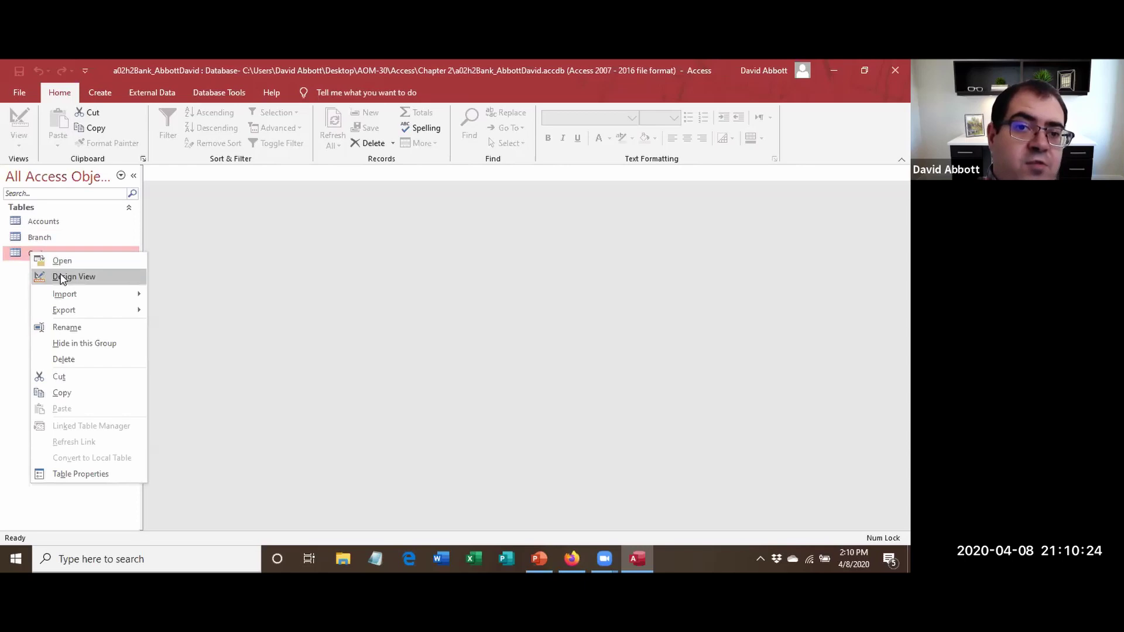
{"action": "left_click", "coordinate": [63, 280]}
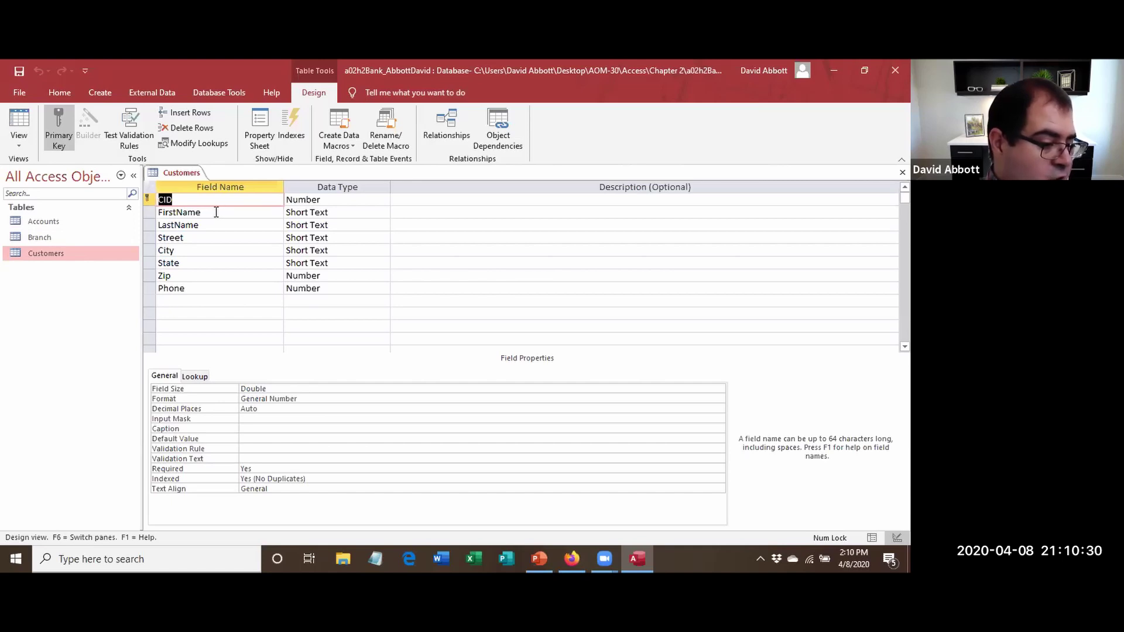
{"action": "type", "text": "Cu"}
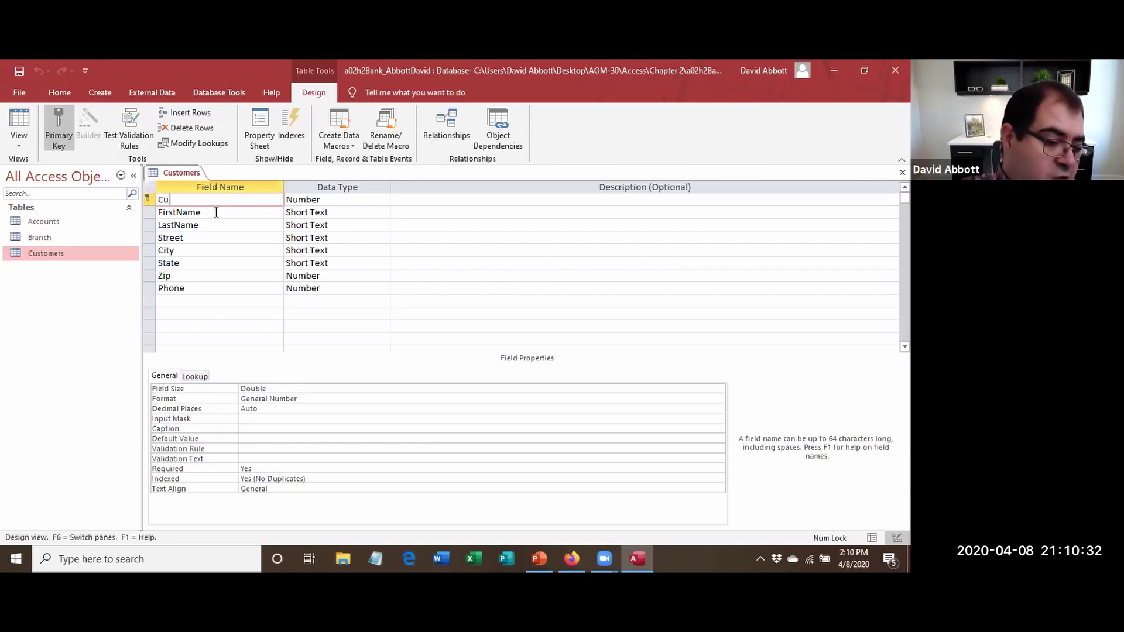
{"action": "type", "text": "stomerID"}
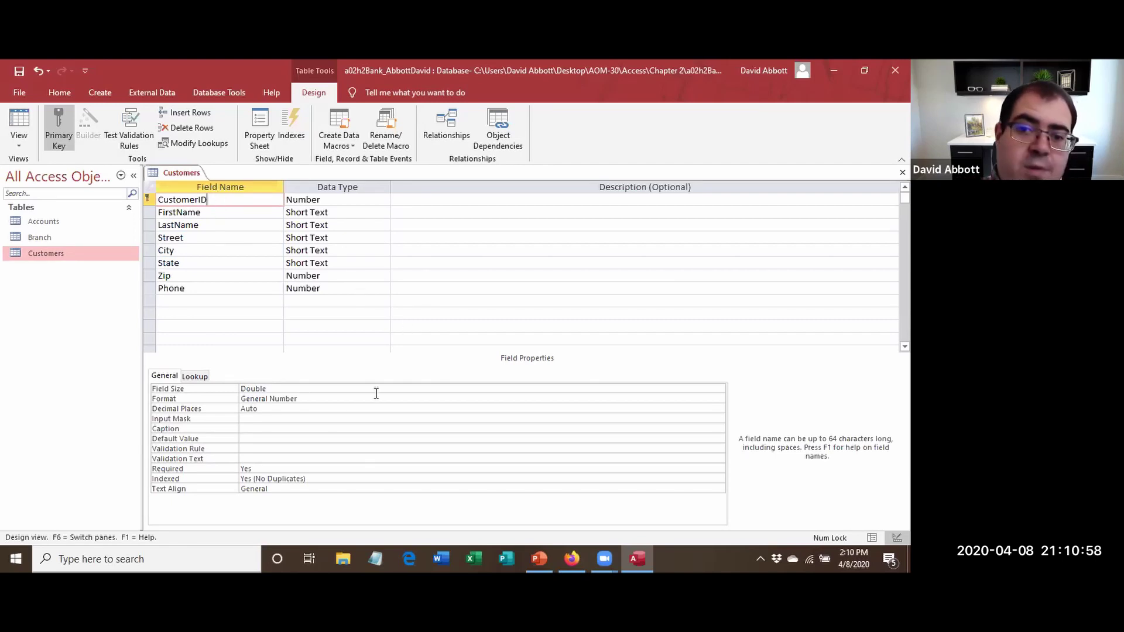
Set the CustomerID field's size to Long Integer and its caption to Customer ID.
{"action": "left_click", "coordinate": [341, 388]}
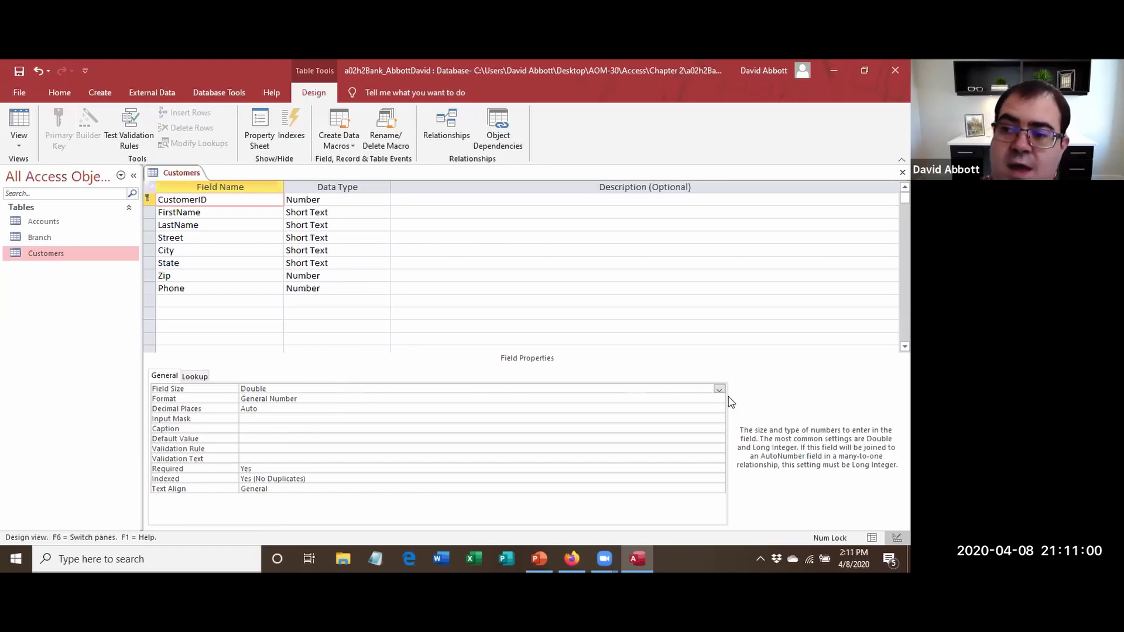
{"action": "left_click", "coordinate": [719, 389]}
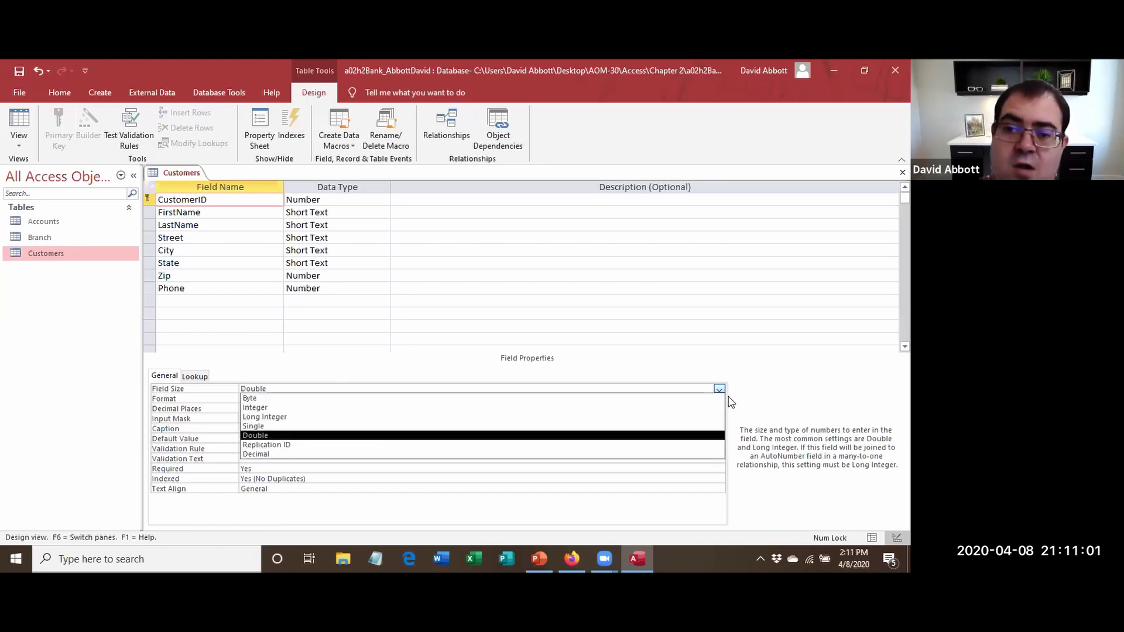
{"action": "left_click", "coordinate": [476, 417]}
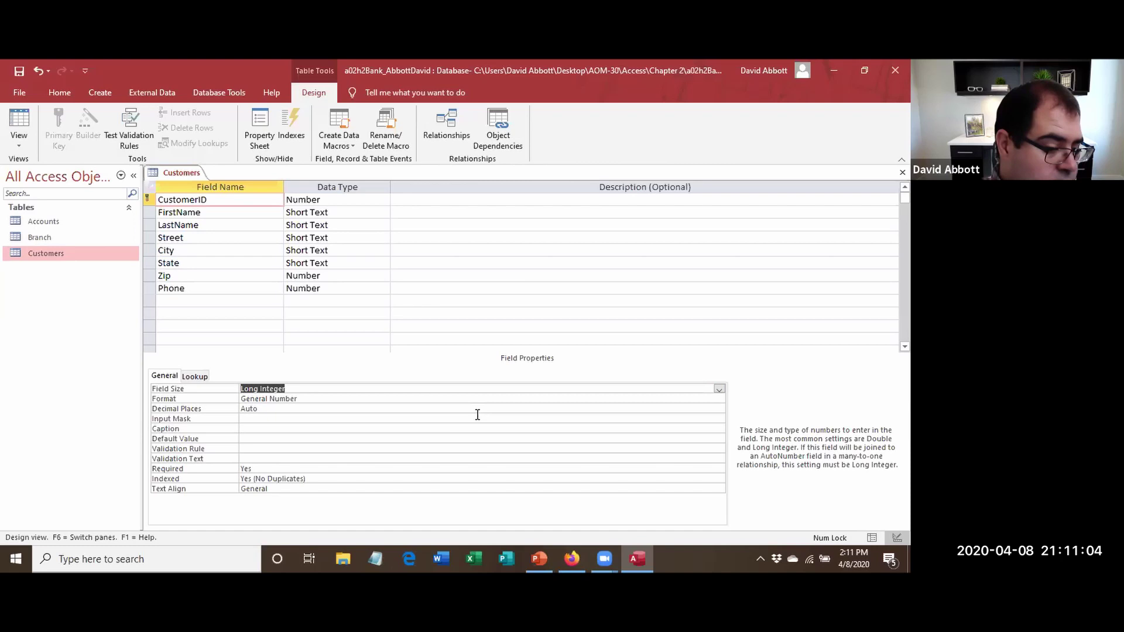
{"action": "left_click", "coordinate": [249, 425]}
{"action": "type", "text": "Cu"}
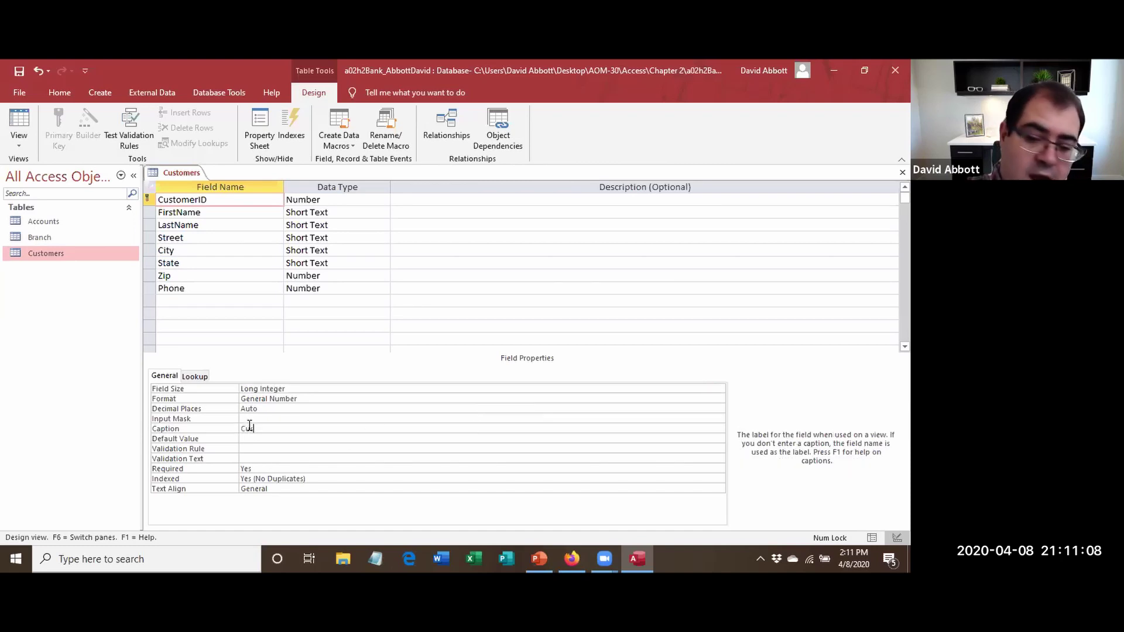
{"action": "type", "text": "stomer ID"}
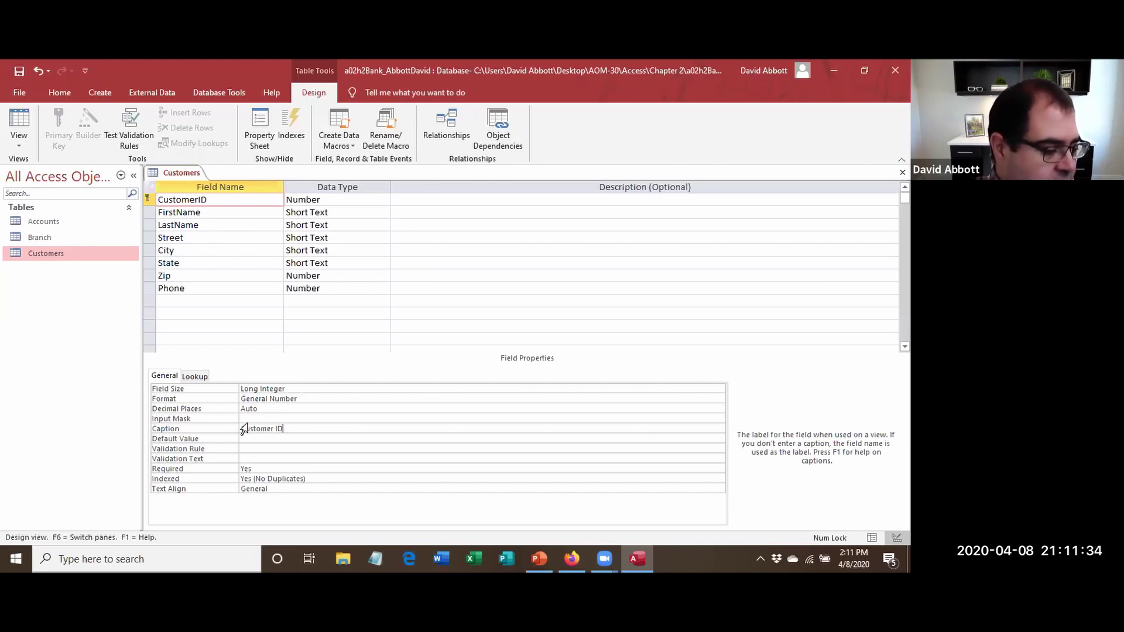
{"action": "left_click_drag", "start_coordinate": [241, 428], "coordinate": [253, 422]}
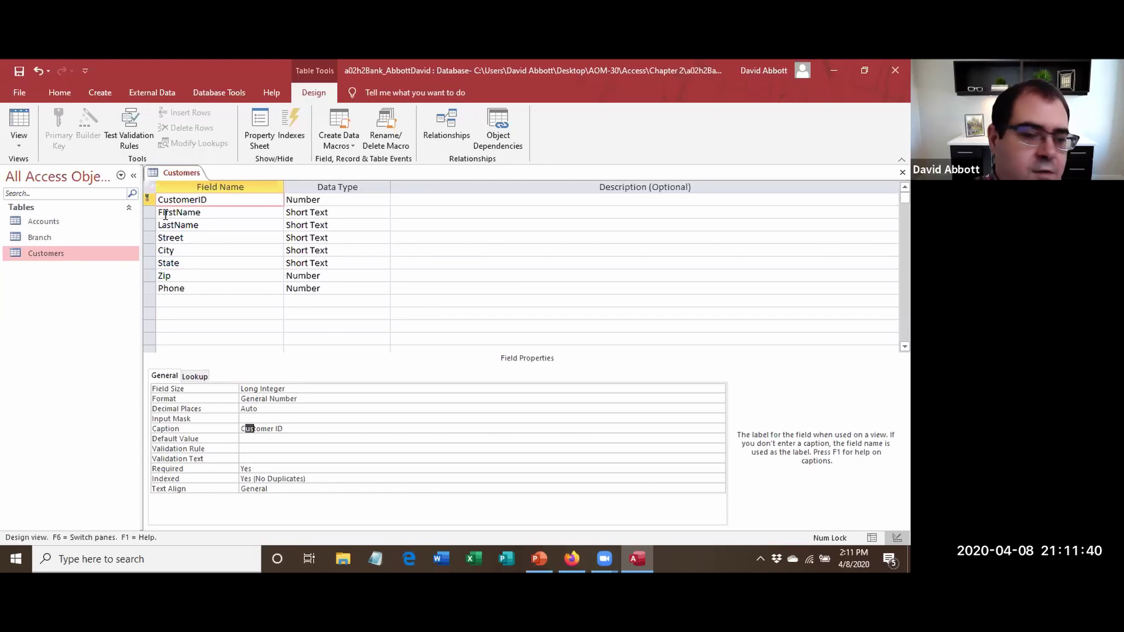
Set the field size of FirstName, LastName, Street and City to 20.
{"action": "left_click", "coordinate": [166, 215]}
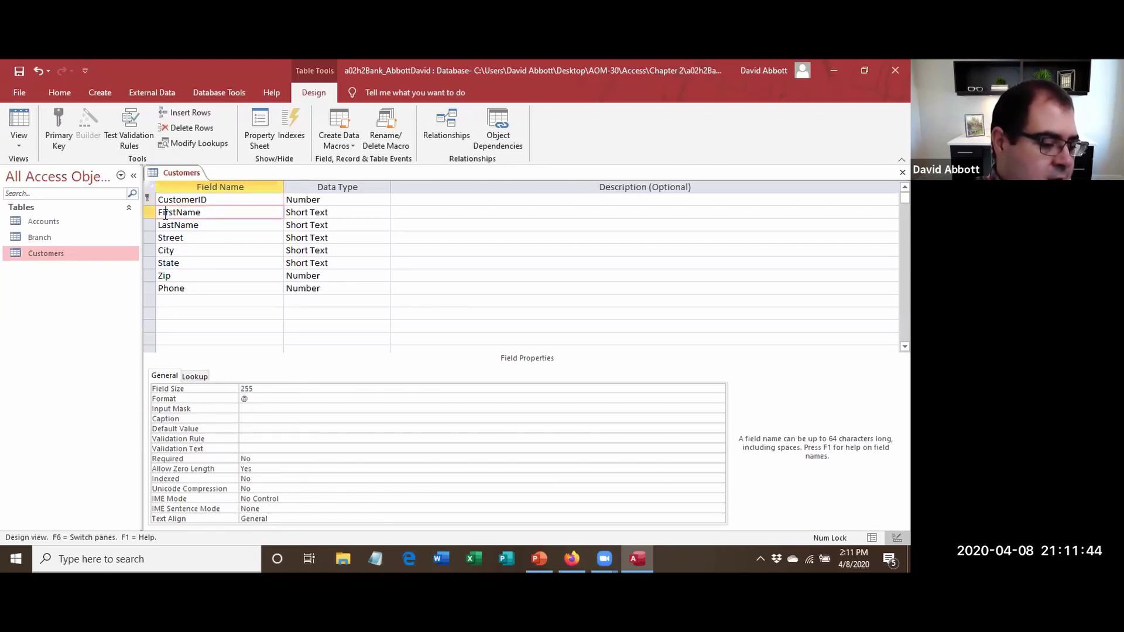
{"action": "double_click", "coordinate": [265, 388]}
{"action": "type", "text": "2"}
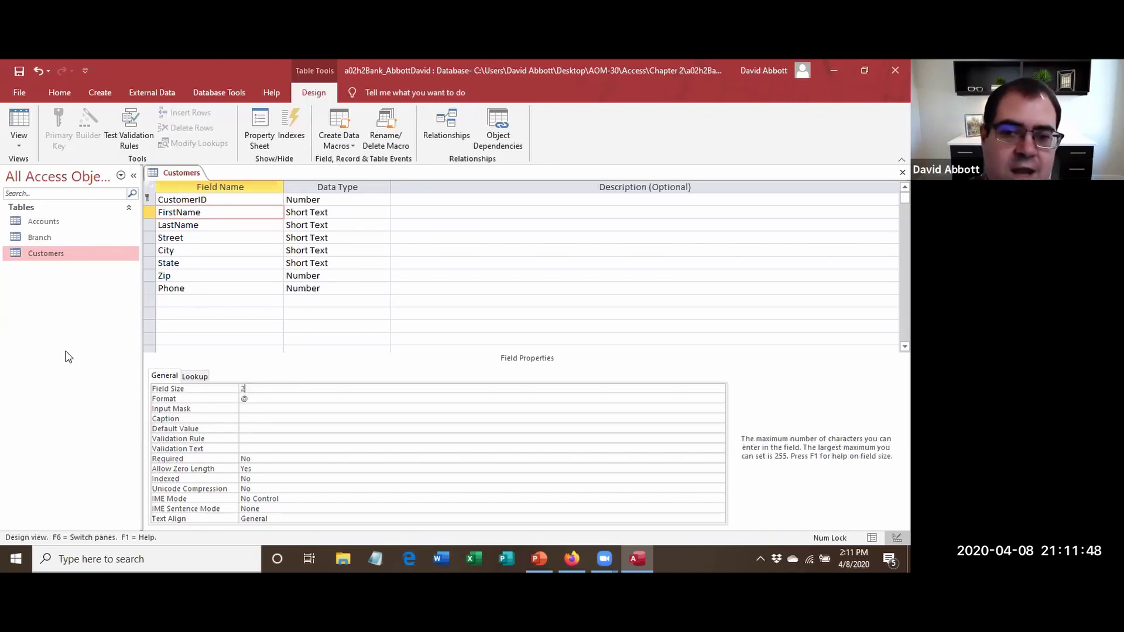
{"action": "type", "text": "0"}
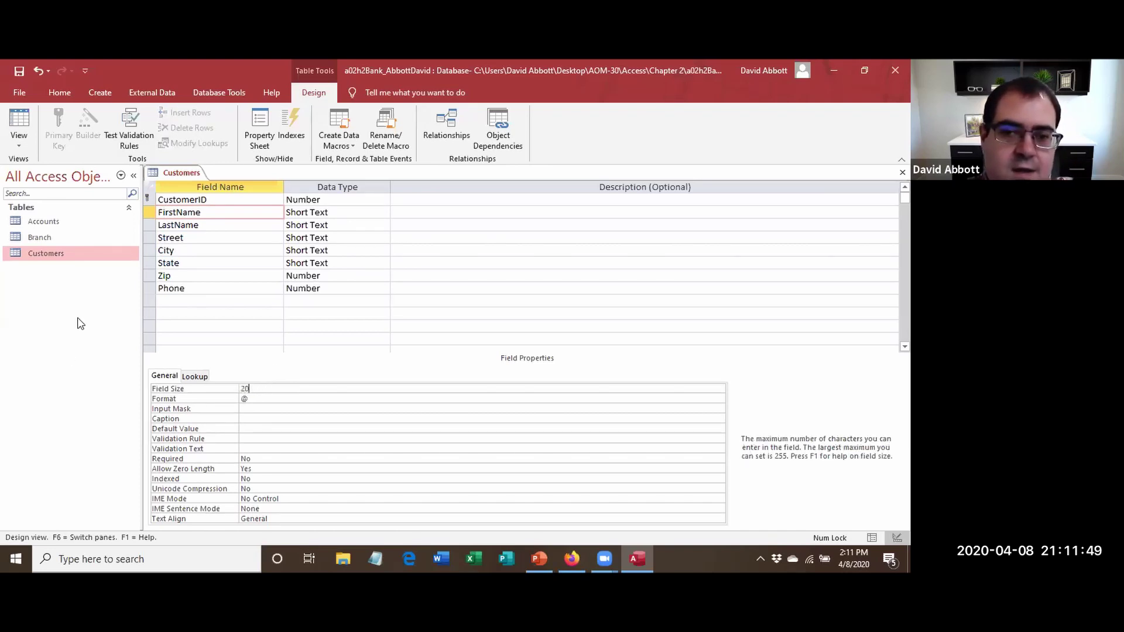
{"action": "left_click", "coordinate": [180, 229]}
{"action": "left_click", "coordinate": [151, 375]}
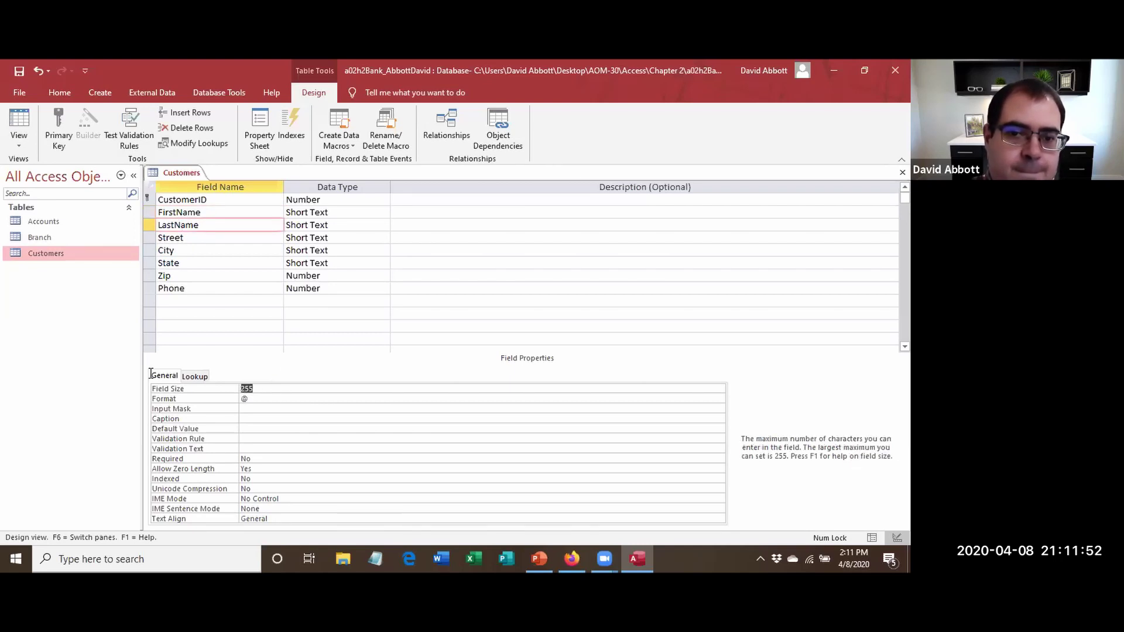
{"action": "type", "text": "20"}
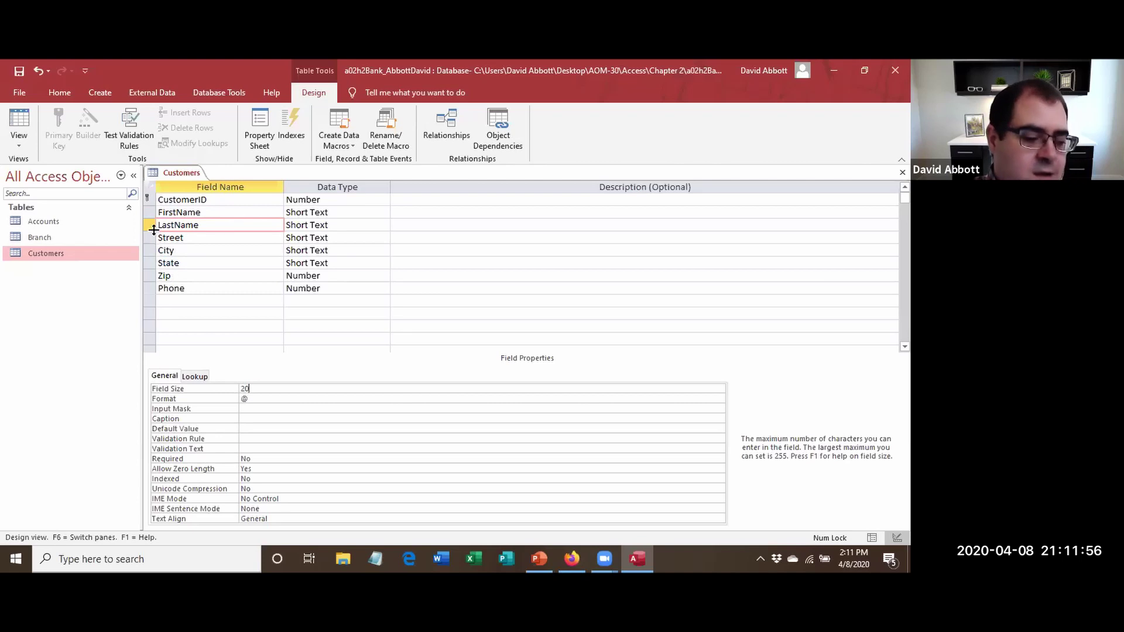
{"action": "key", "text": "Down"}
{"action": "key", "text": "Down"}
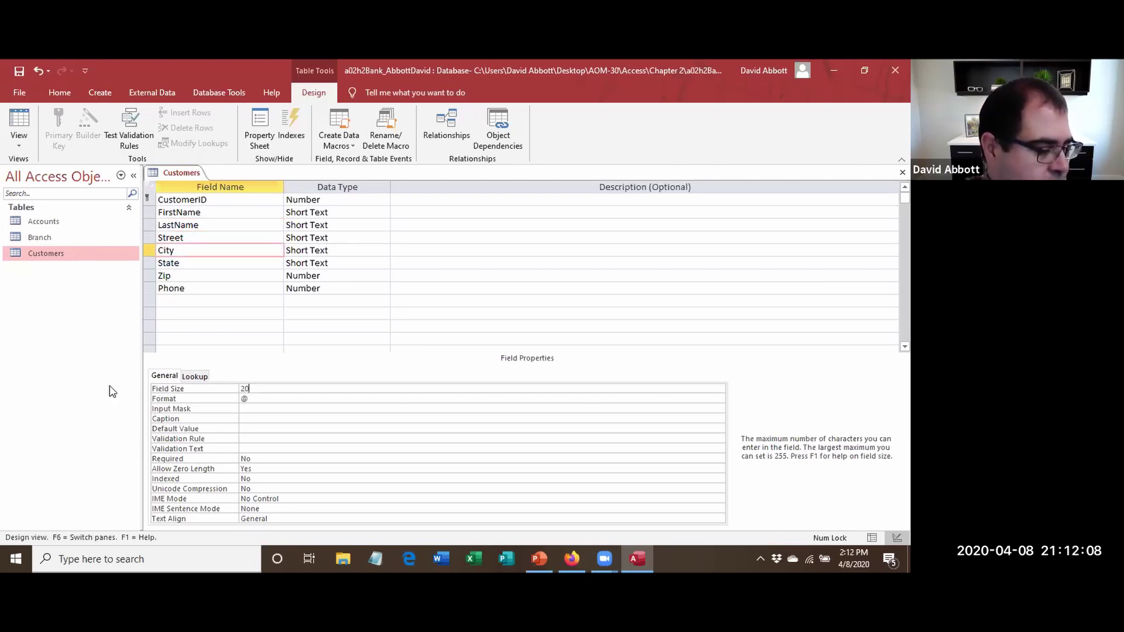
Set the State field's size to 2.
{"action": "left_click", "coordinate": [195, 263]}
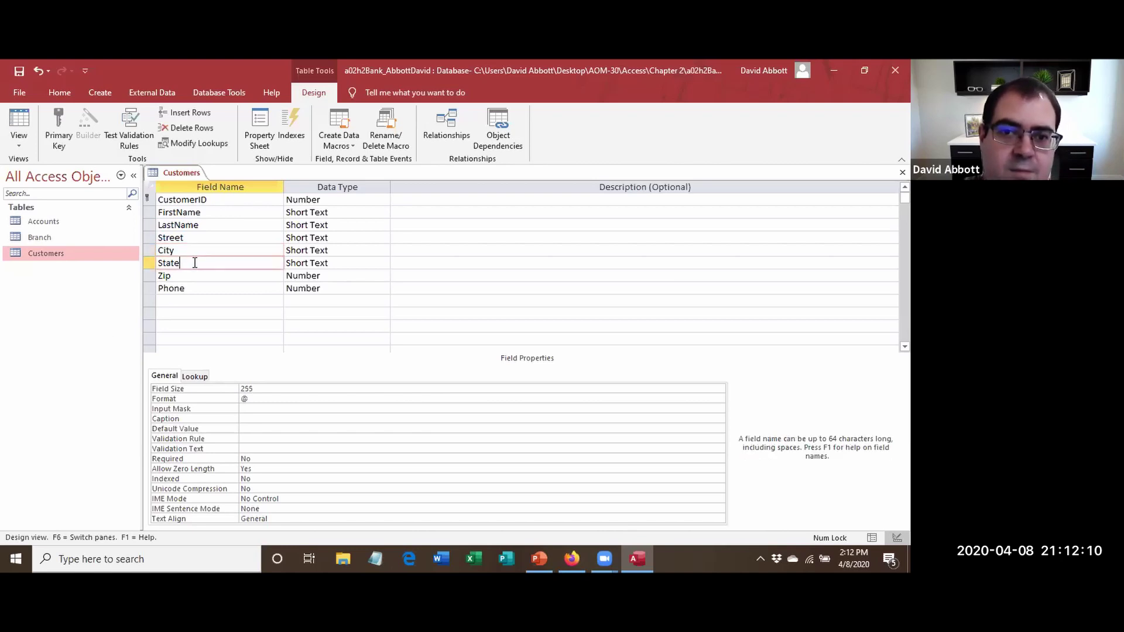
{"action": "left_click_drag", "start_coordinate": [263, 389], "coordinate": [116, 381]}
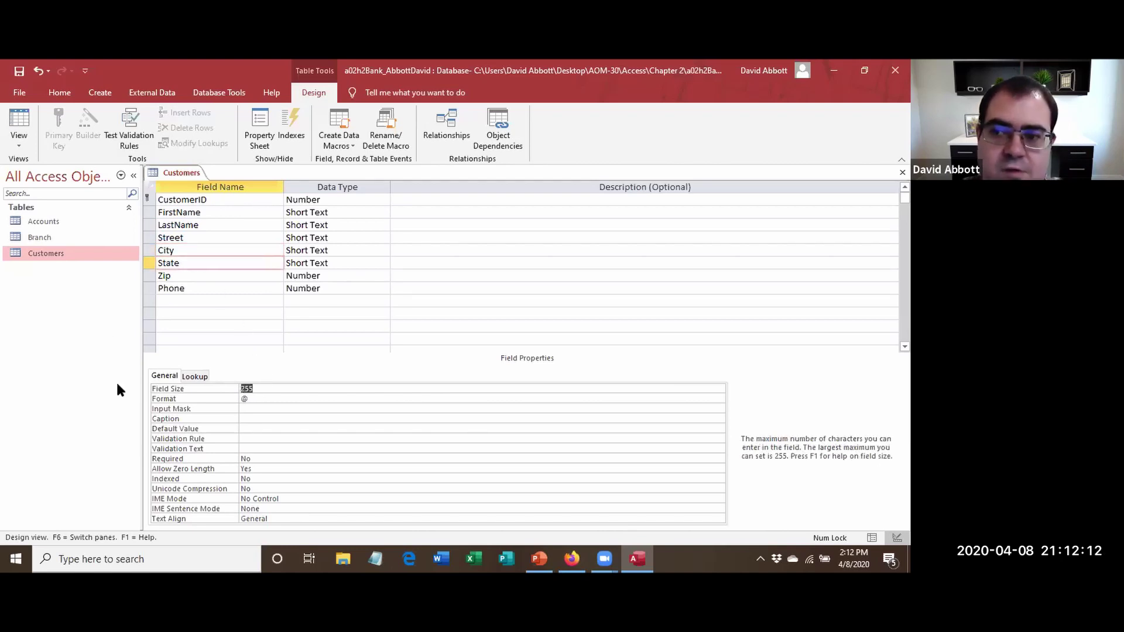
{"action": "type", "text": "2"}
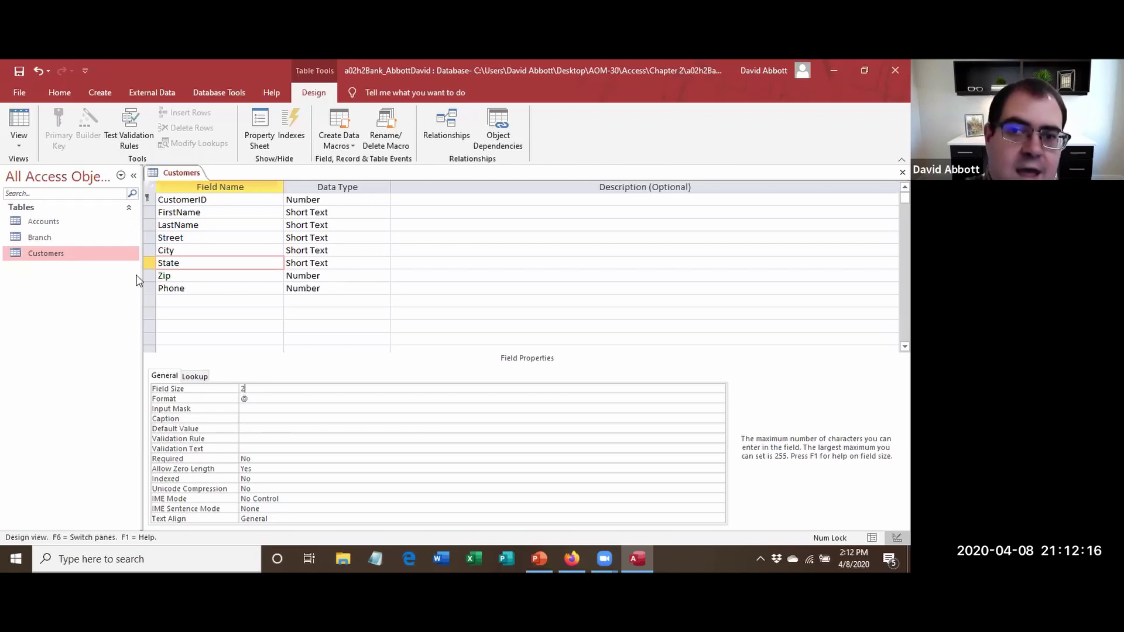
Change the data type of the Zip and Phone fields to Short Text.
{"action": "left_click", "coordinate": [207, 280]}
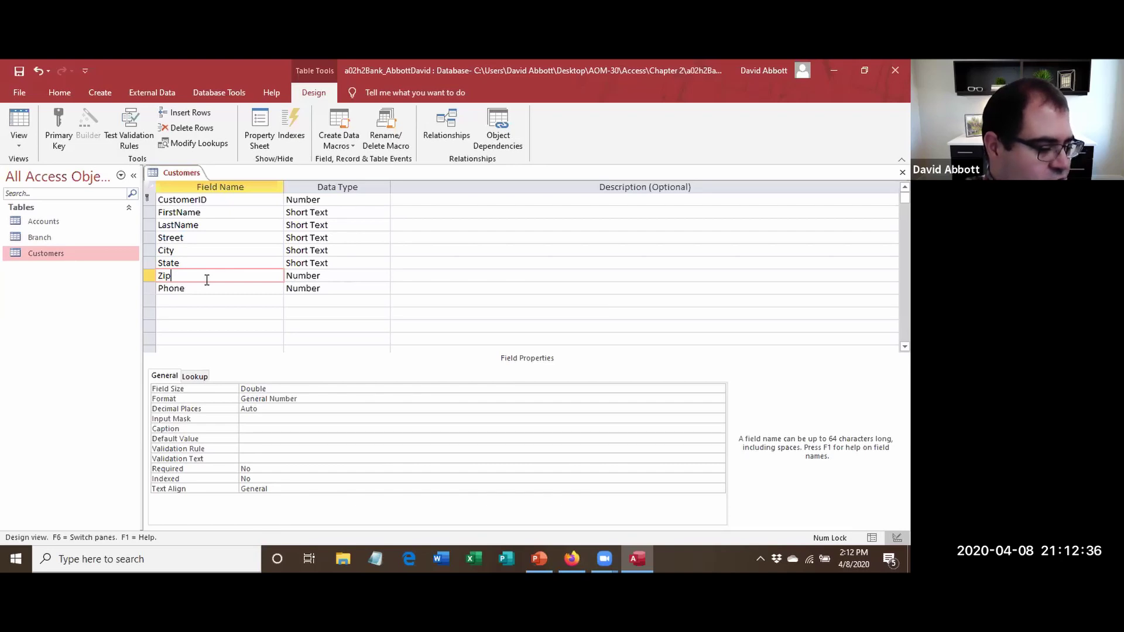
{"action": "left_click", "coordinate": [307, 278]}
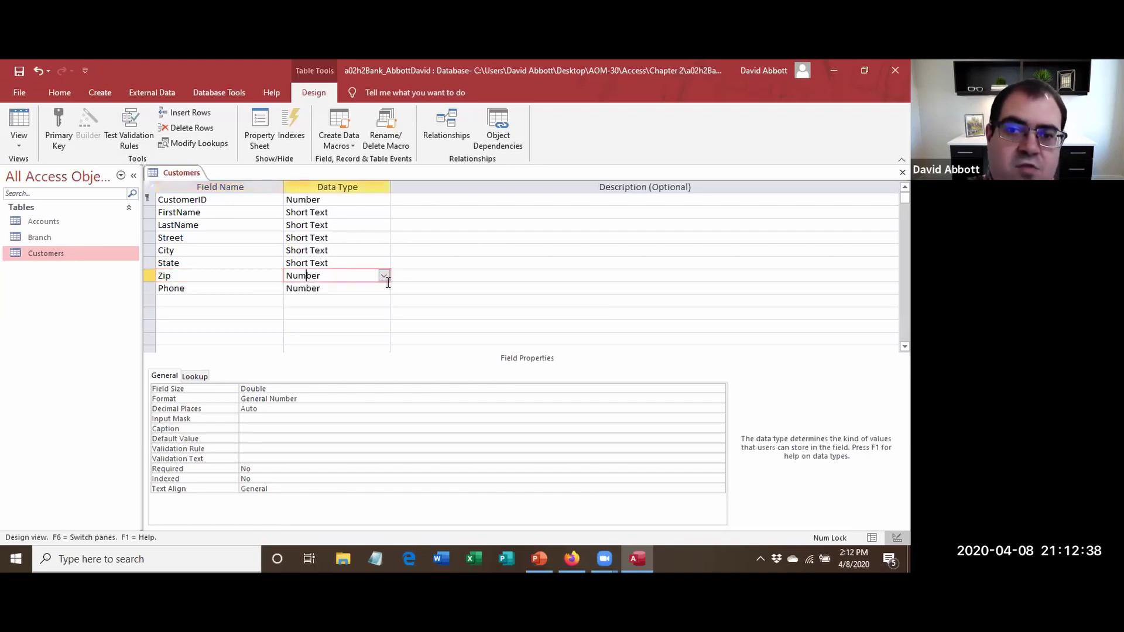
{"action": "left_click", "coordinate": [384, 277]}
{"action": "left_click", "coordinate": [347, 288]}
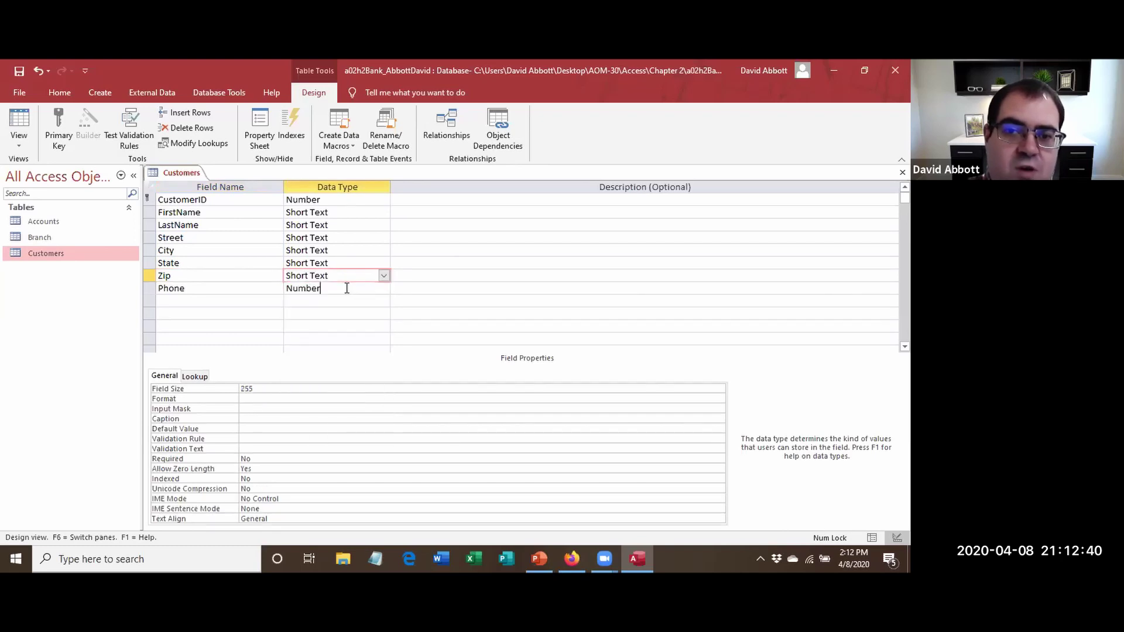
{"action": "left_click", "coordinate": [384, 289]}
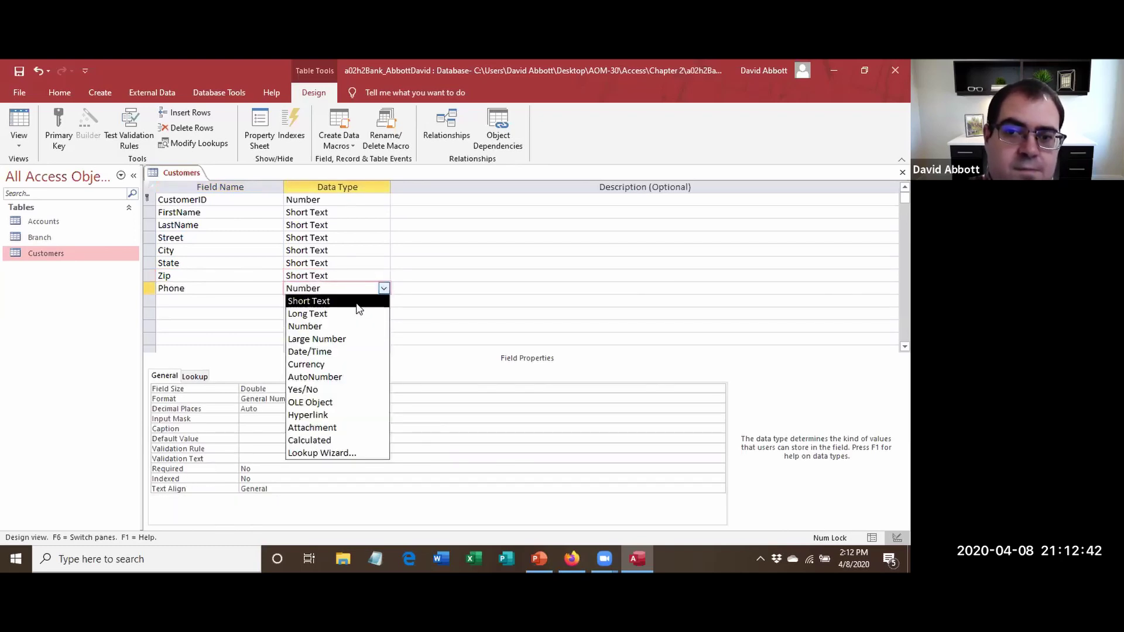
{"action": "left_click", "coordinate": [356, 302]}
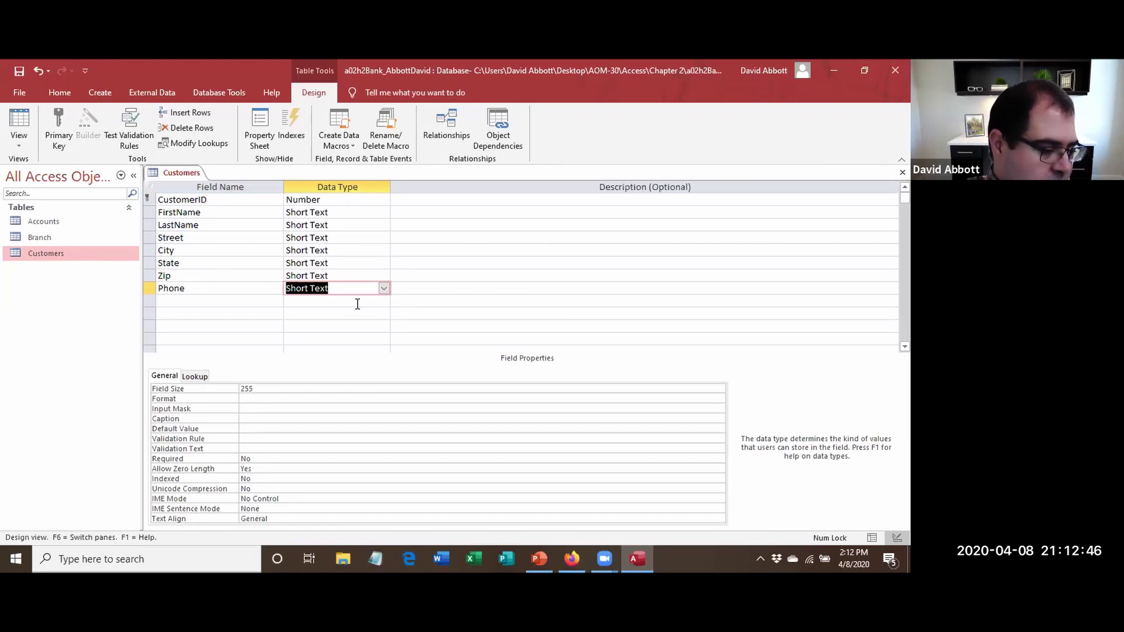
Set the field size of Phone and Zip to 15.
{"action": "left_click", "coordinate": [263, 387]}
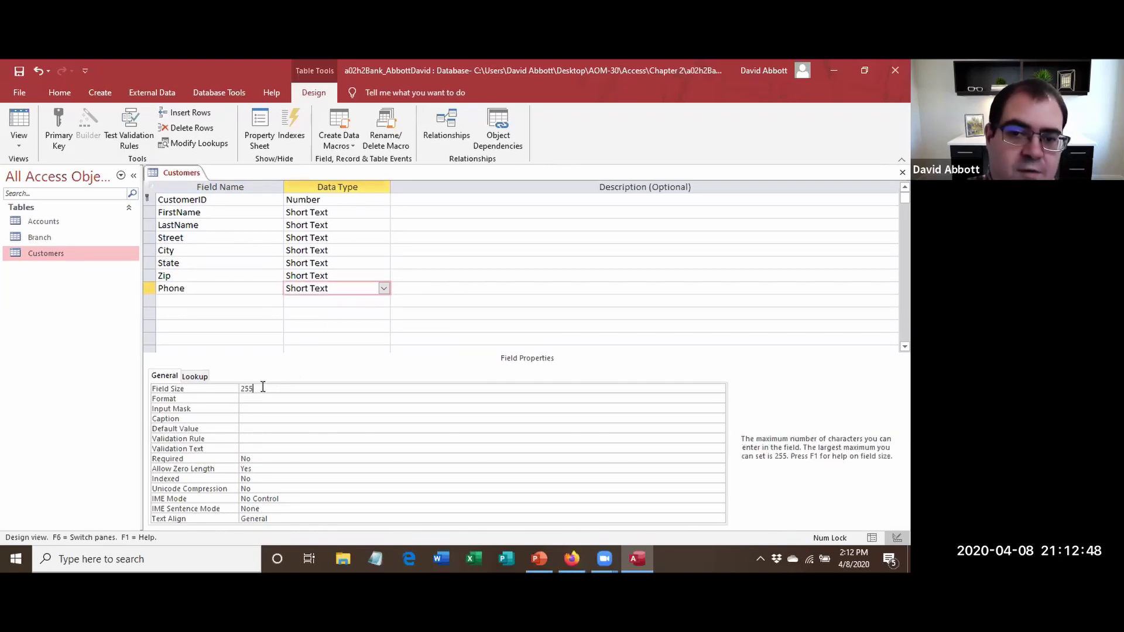
{"action": "type", "text": "15"}
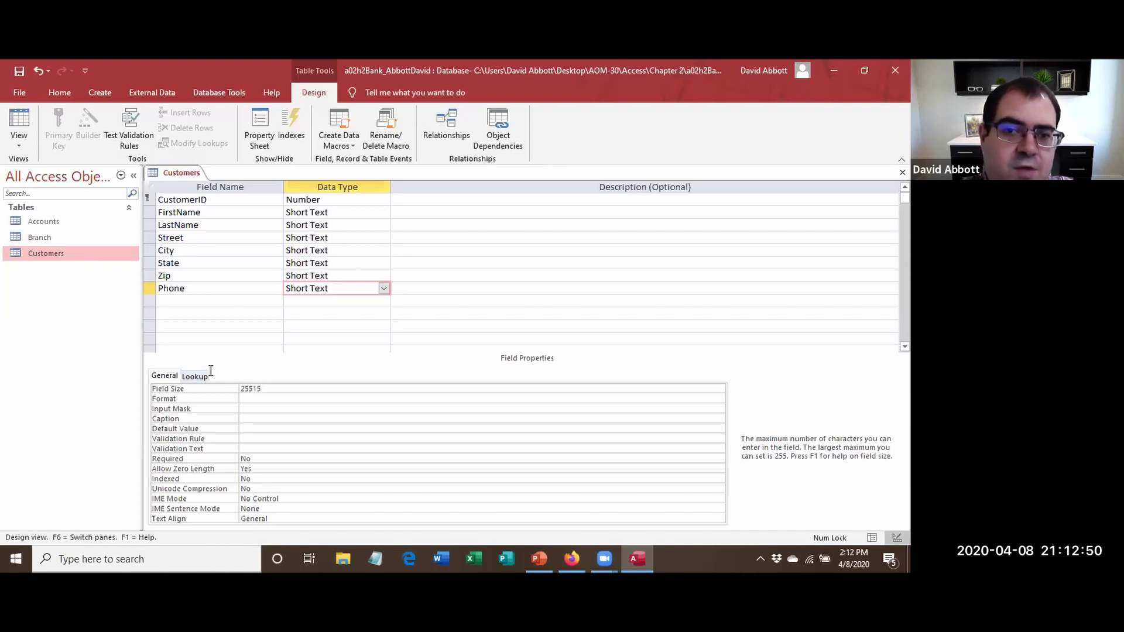
{"action": "left_click", "coordinate": [325, 276]}
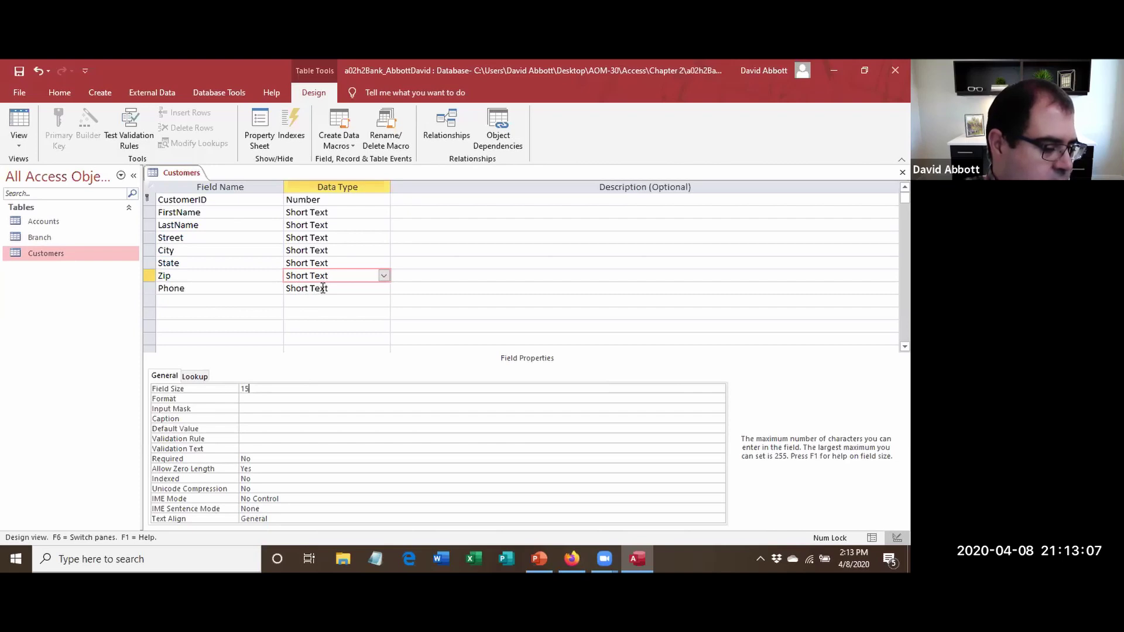
Clear the @ symbol from the Format property of the FirstName and LastName fields.
{"action": "left_click", "coordinate": [298, 200]}
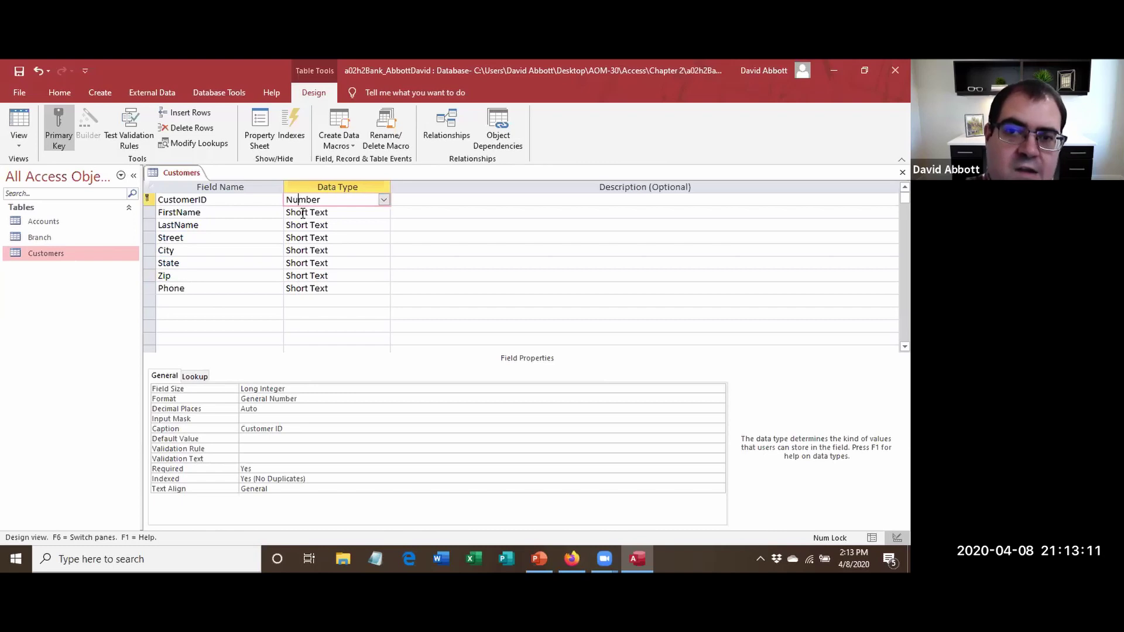
{"action": "left_click", "coordinate": [303, 214]}
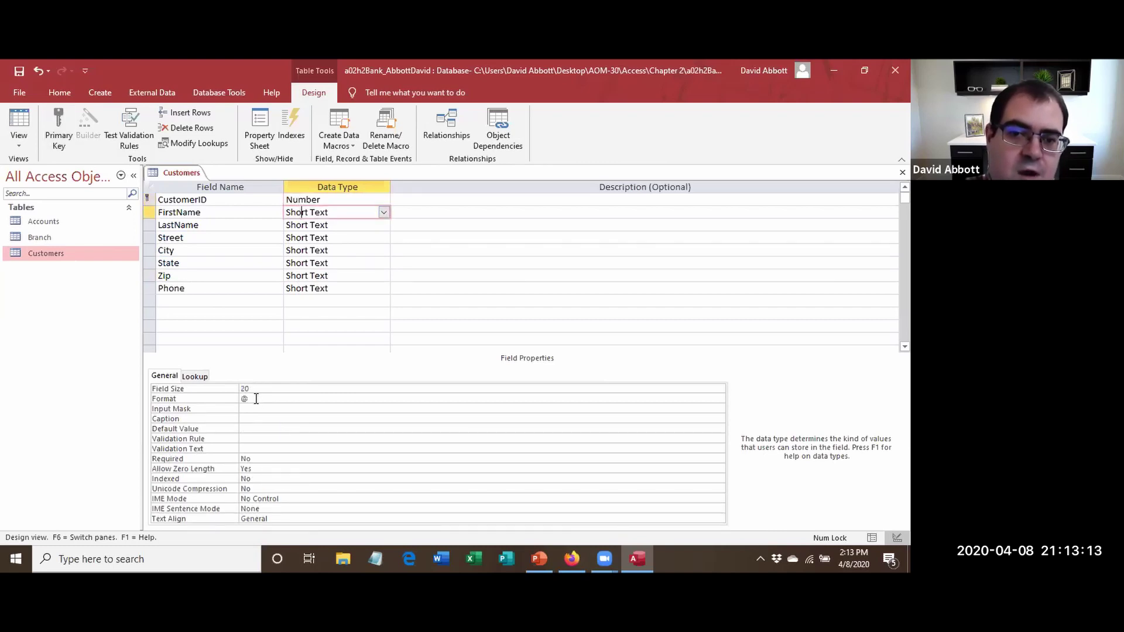
{"action": "left_click", "coordinate": [256, 399]}
{"action": "key", "text": "BackSpace"}
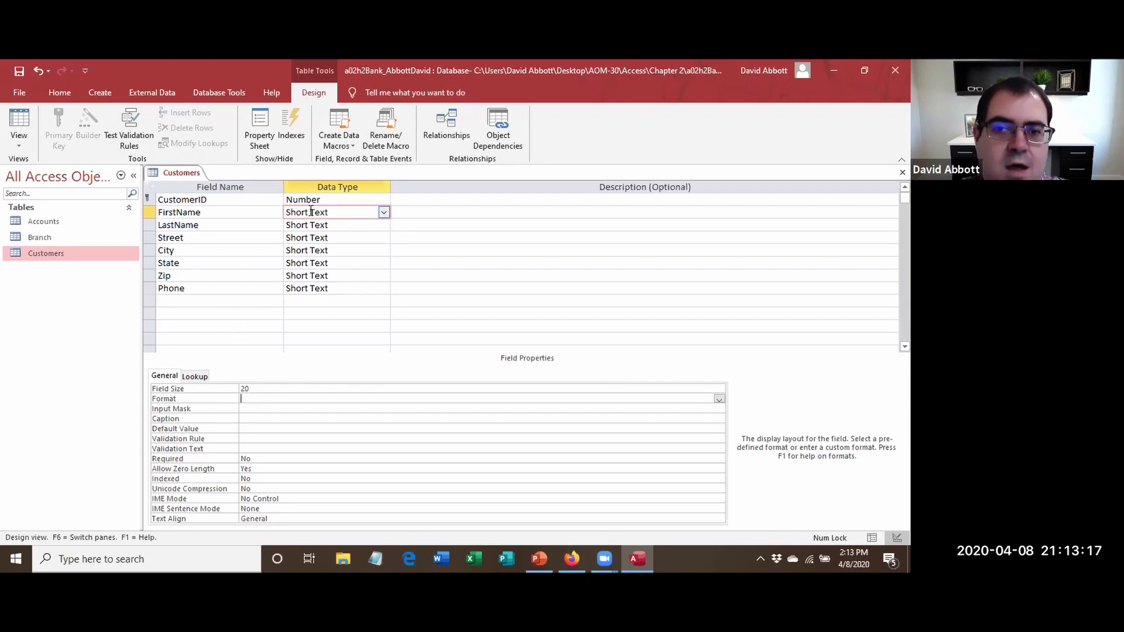
{"action": "key", "text": "F6"}
{"action": "key", "text": "Down"}
{"action": "left_click", "coordinate": [256, 400]}
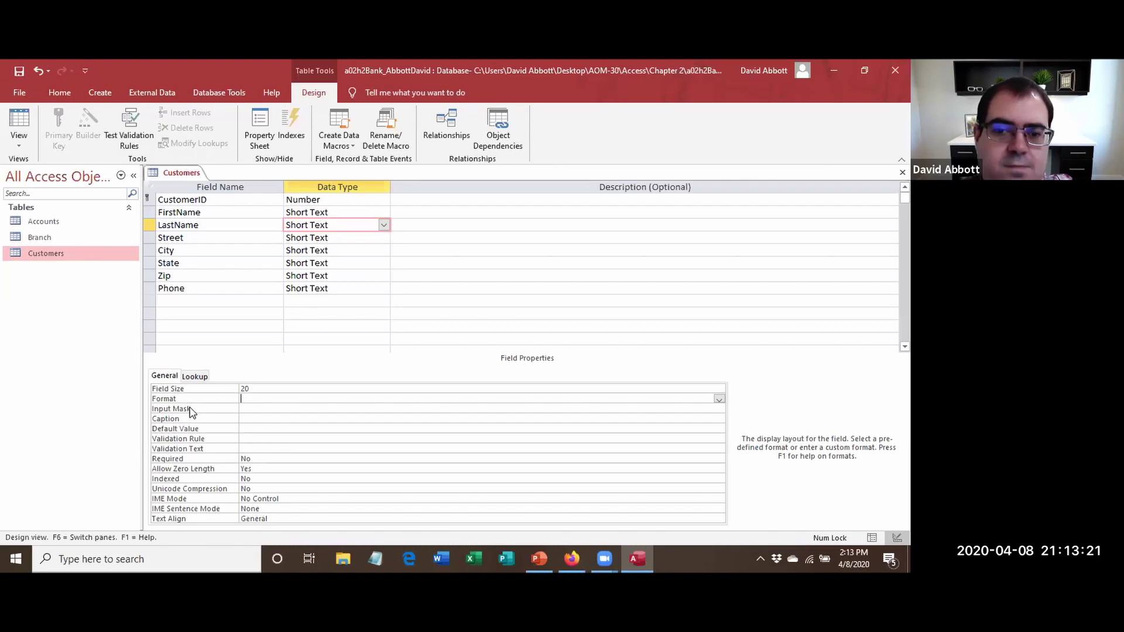
Remove the @ format from the Street, City and State fields.
{"action": "left_click", "coordinate": [296, 238]}
{"action": "left_click", "coordinate": [246, 399]}
{"action": "key", "text": "BackSpace"}
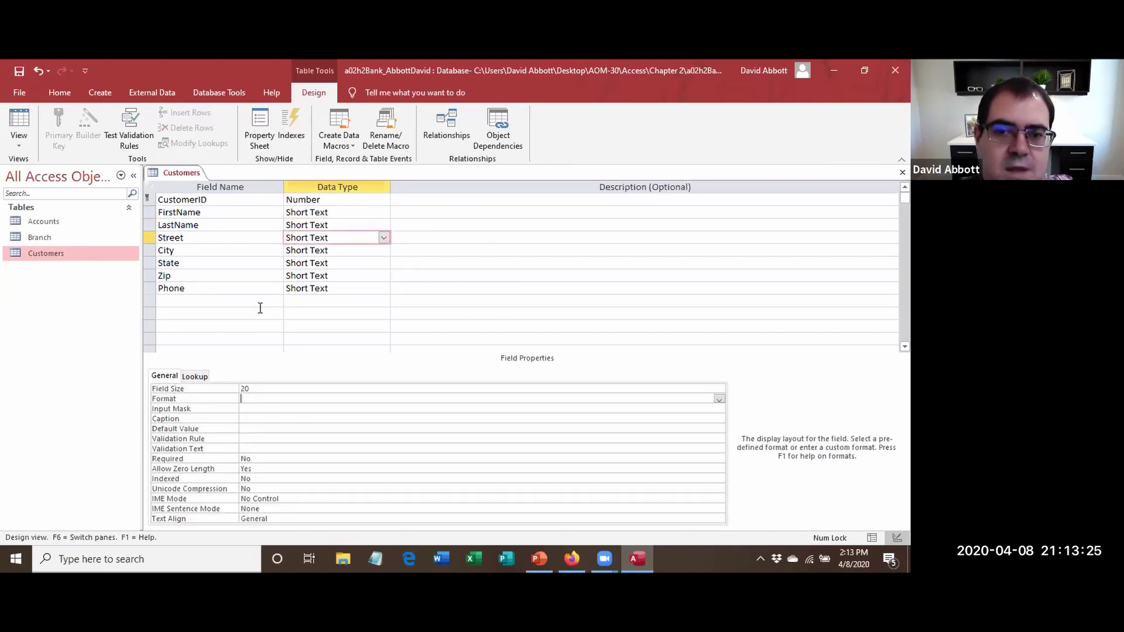
{"action": "left_click", "coordinate": [321, 250]}
{"action": "left_click", "coordinate": [246, 399]}
{"action": "key", "text": "BackSpace"}
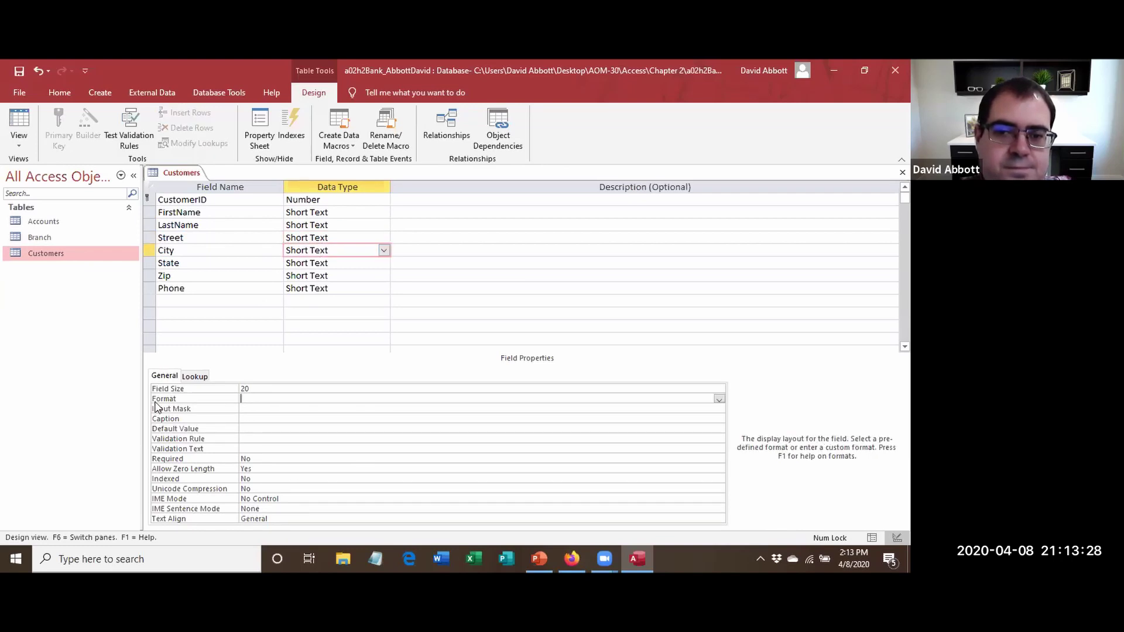
{"action": "left_click", "coordinate": [322, 263]}
{"action": "left_click", "coordinate": [266, 398]}
{"action": "key", "text": "BackSpace"}
Start the Input Mask Wizard for the Phone field, saving the Customers table and accepting the possible data loss.
{"action": "left_click", "coordinate": [340, 277]}
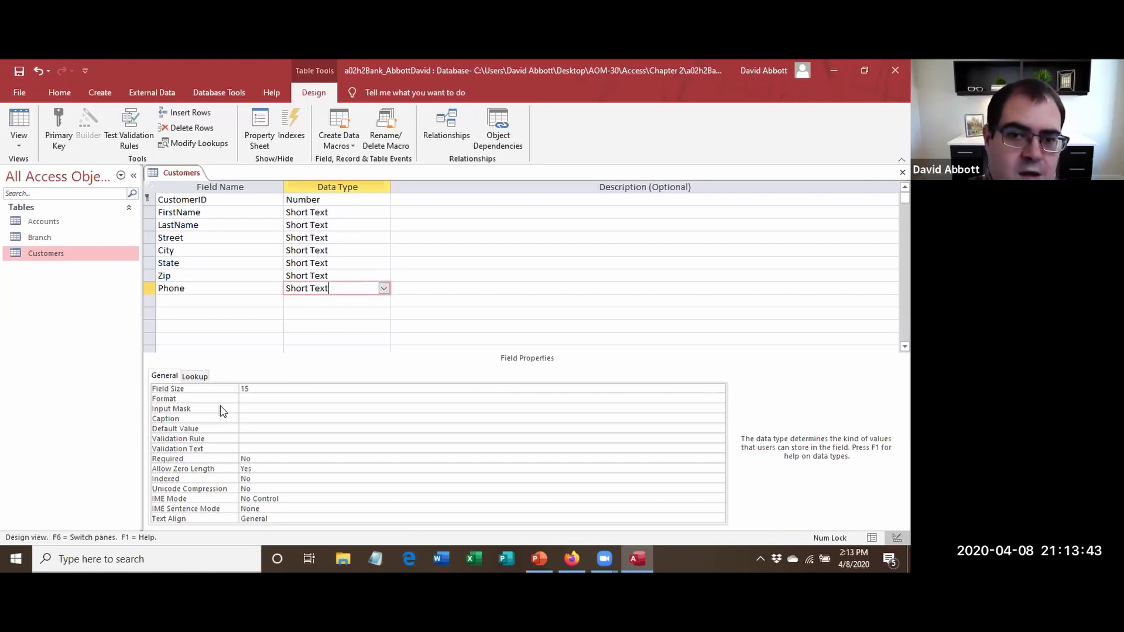
{"action": "left_click", "coordinate": [257, 407]}
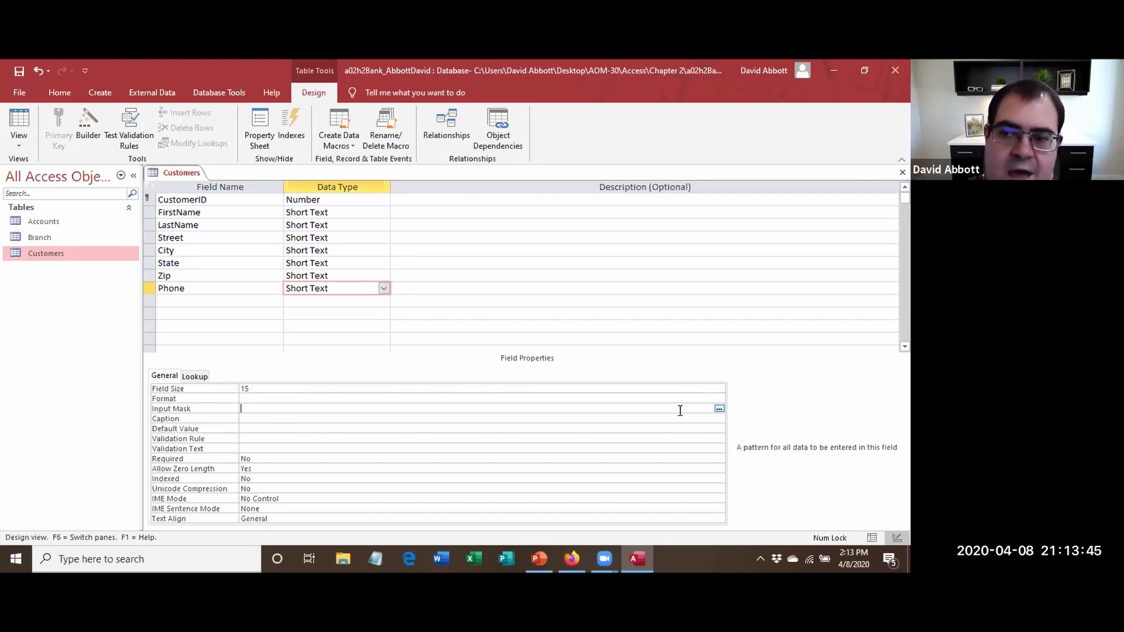
{"action": "left_click", "coordinate": [719, 410]}
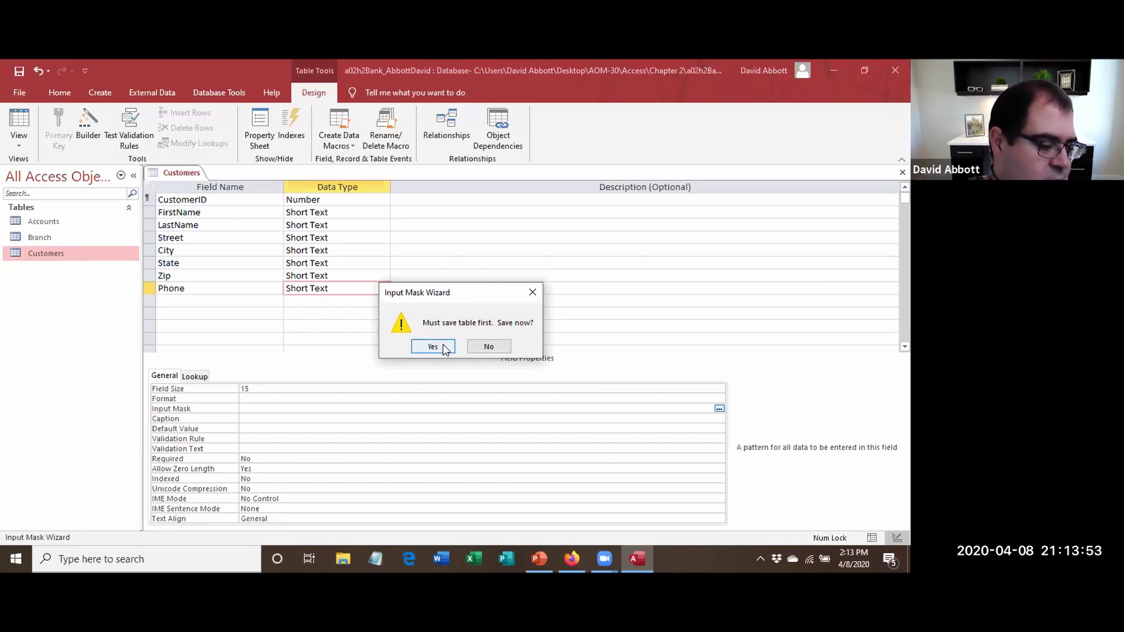
{"action": "left_click", "coordinate": [436, 346]}
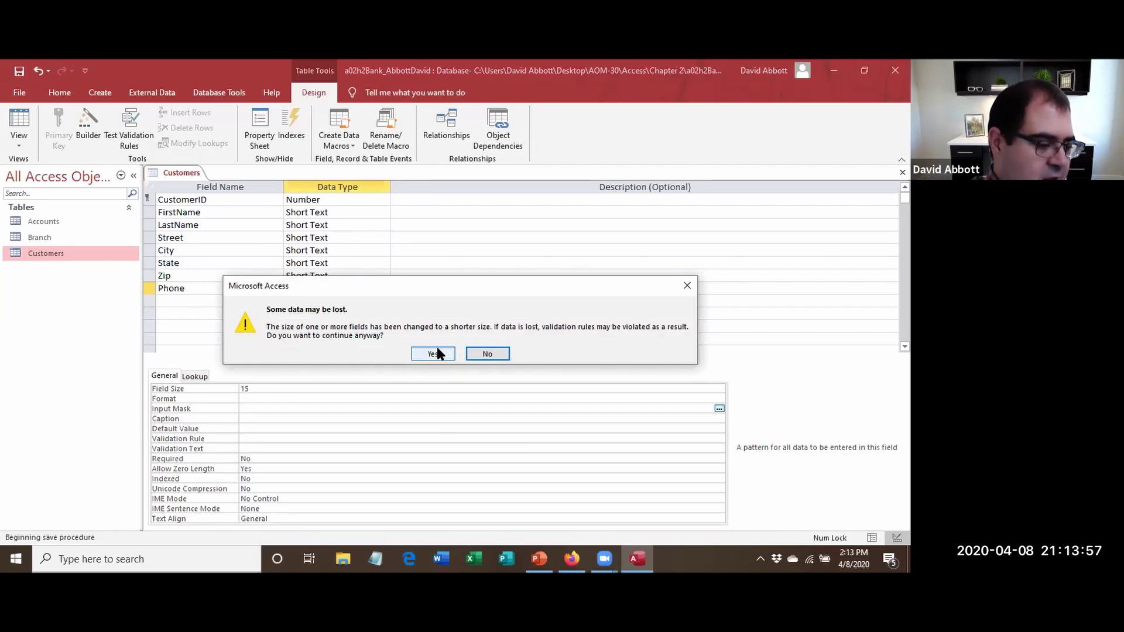
{"action": "left_click", "coordinate": [433, 354]}
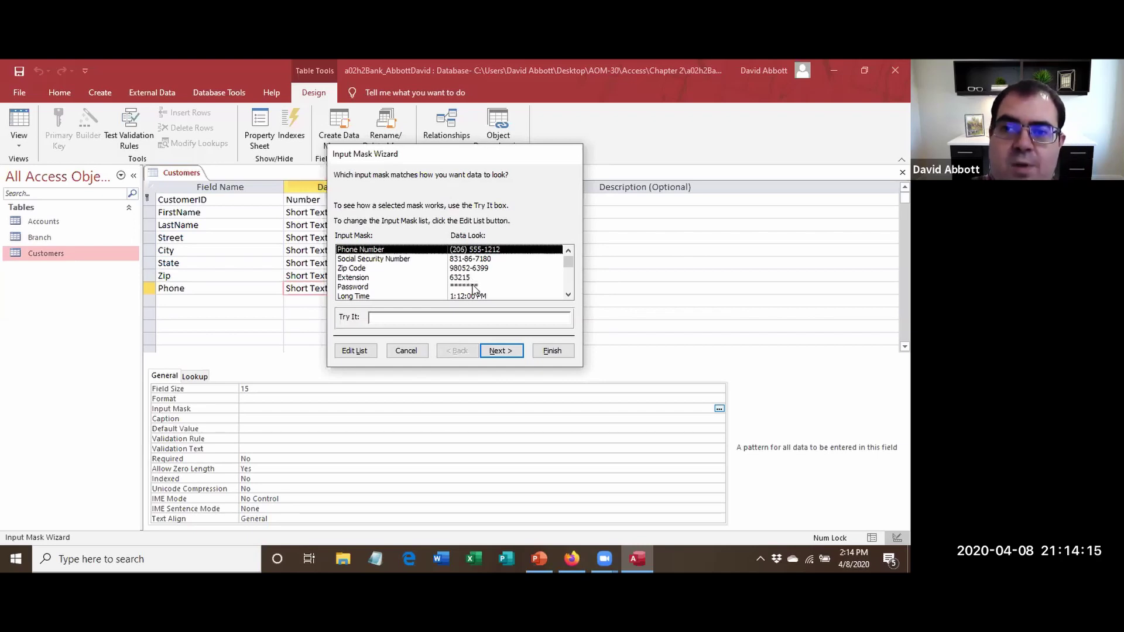
Choose the Phone Number input mask and continue to the mask's pattern and placeholder settings.
{"action": "left_click", "coordinate": [502, 351]}
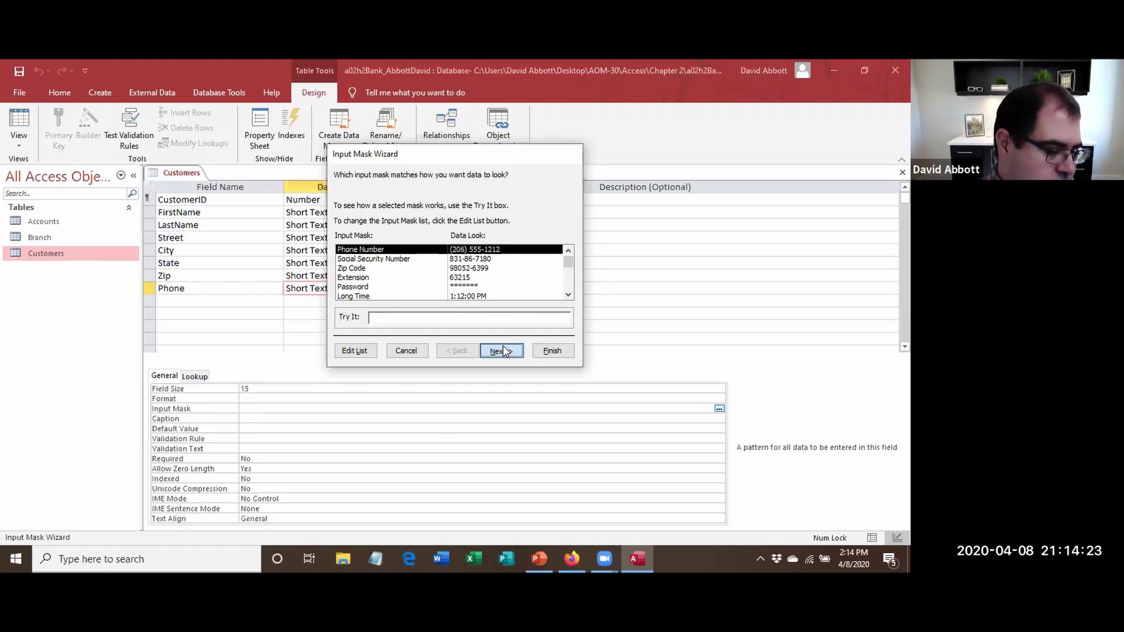
{"action": "left_click", "coordinate": [503, 350]}
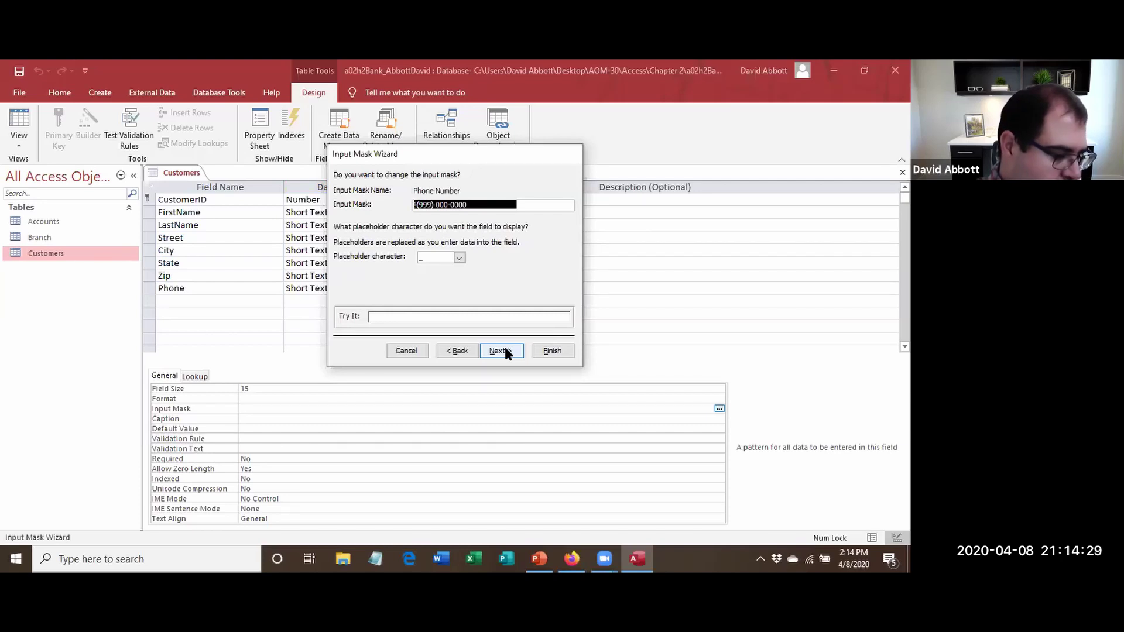
Finish the Phone field's Phone Number input mask, storing data without the symbols, and save the table while switching to Datasheet View.
{"action": "left_click", "coordinate": [505, 351]}
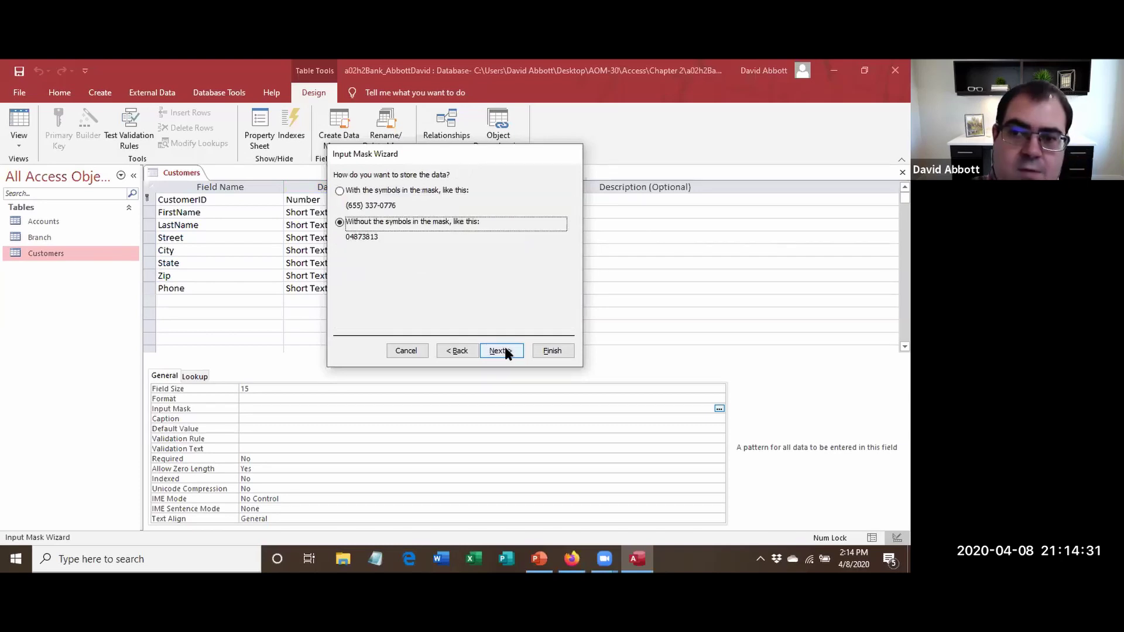
{"action": "left_click", "coordinate": [552, 351]}
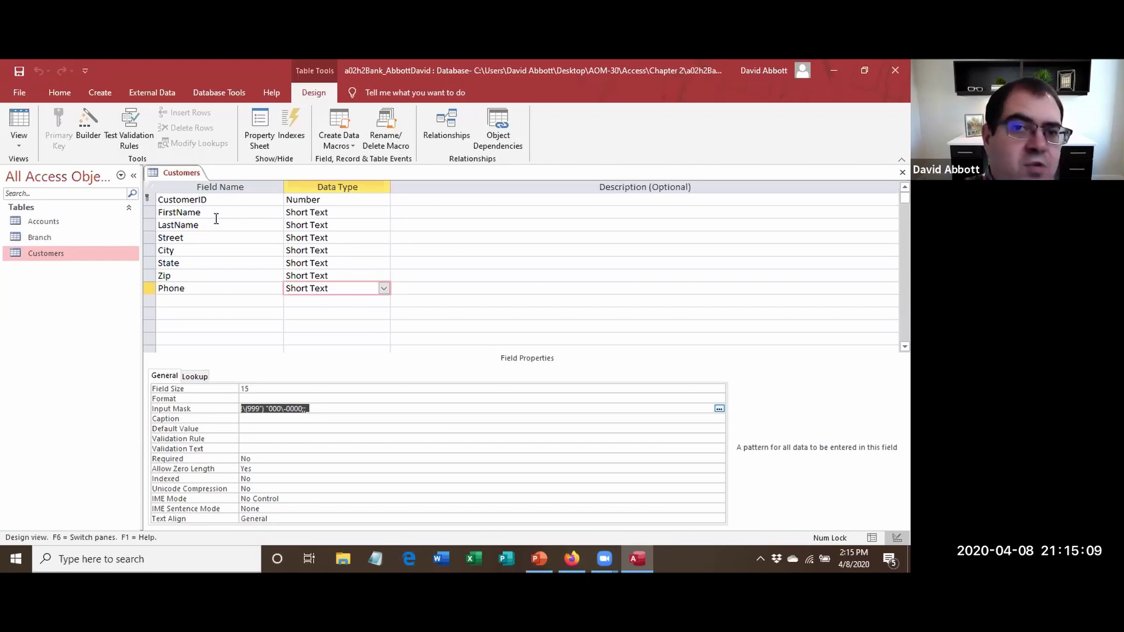
{"action": "left_click", "coordinate": [16, 121]}
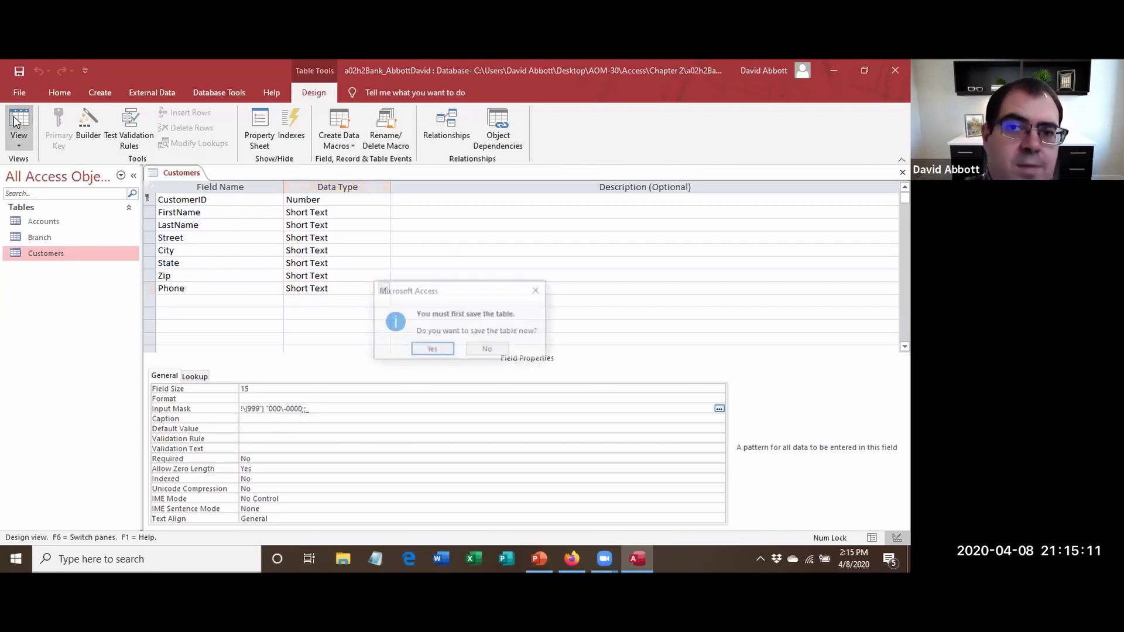
{"action": "left_click", "coordinate": [436, 346]}
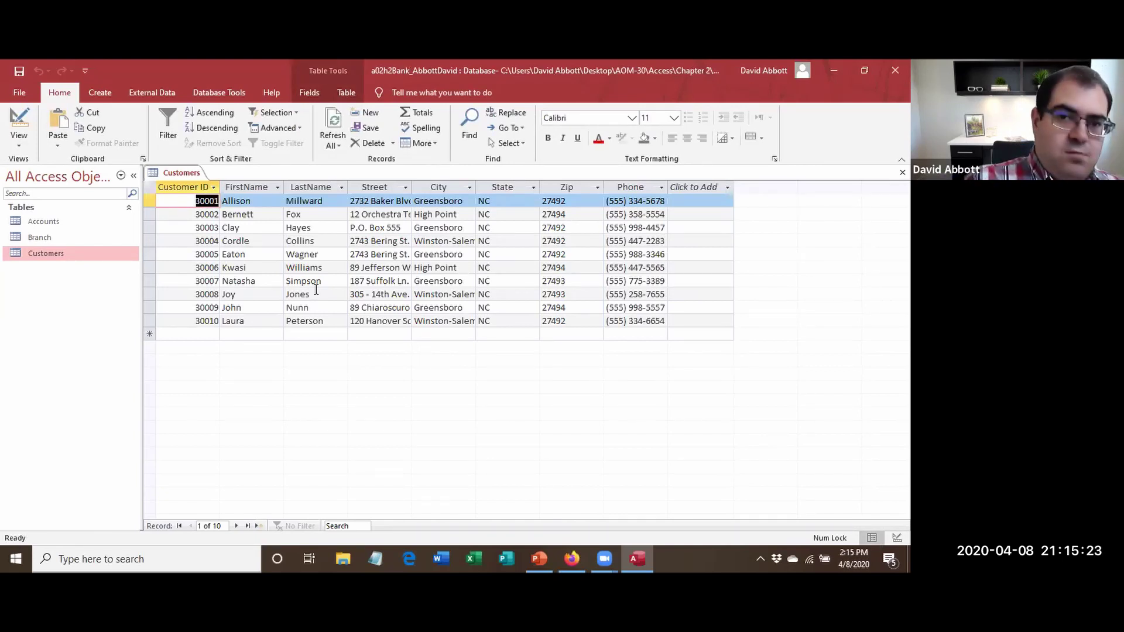
Start a new record in the Customers table with the customer's ID, first name and last name.
{"action": "left_click", "coordinate": [167, 334]}
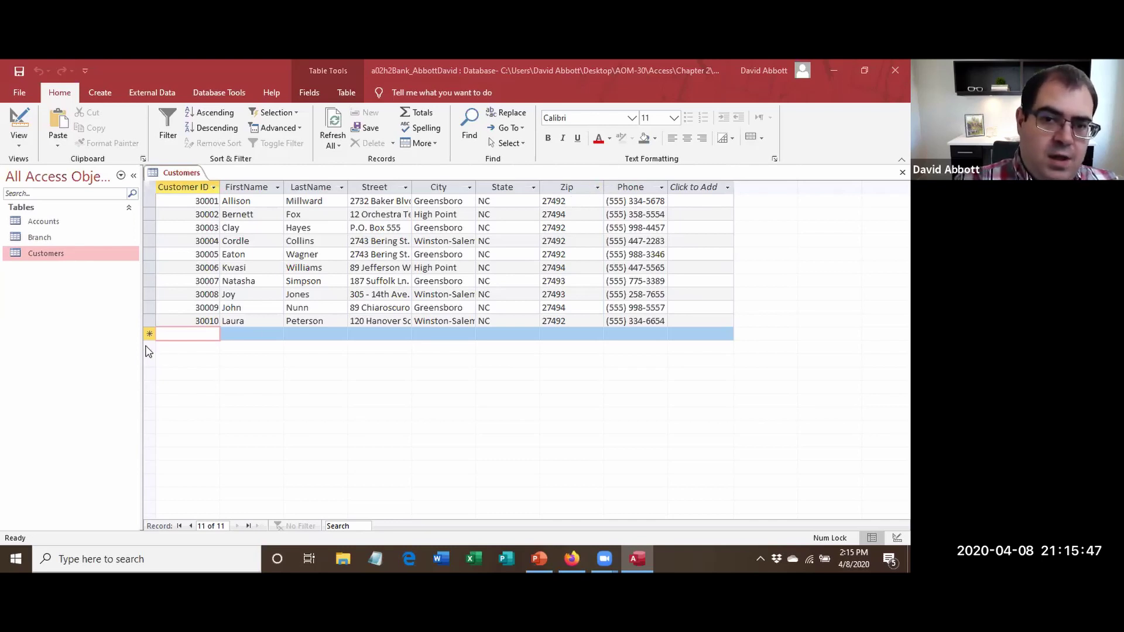
{"action": "type", "text": "3"}
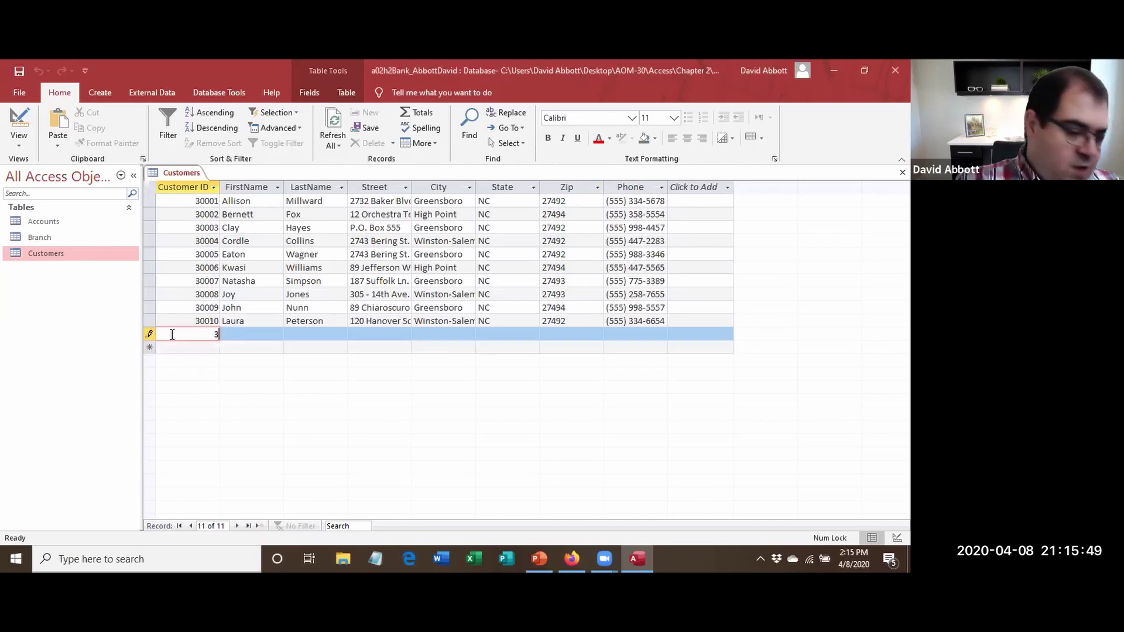
{"action": "type", "text": "0011"}
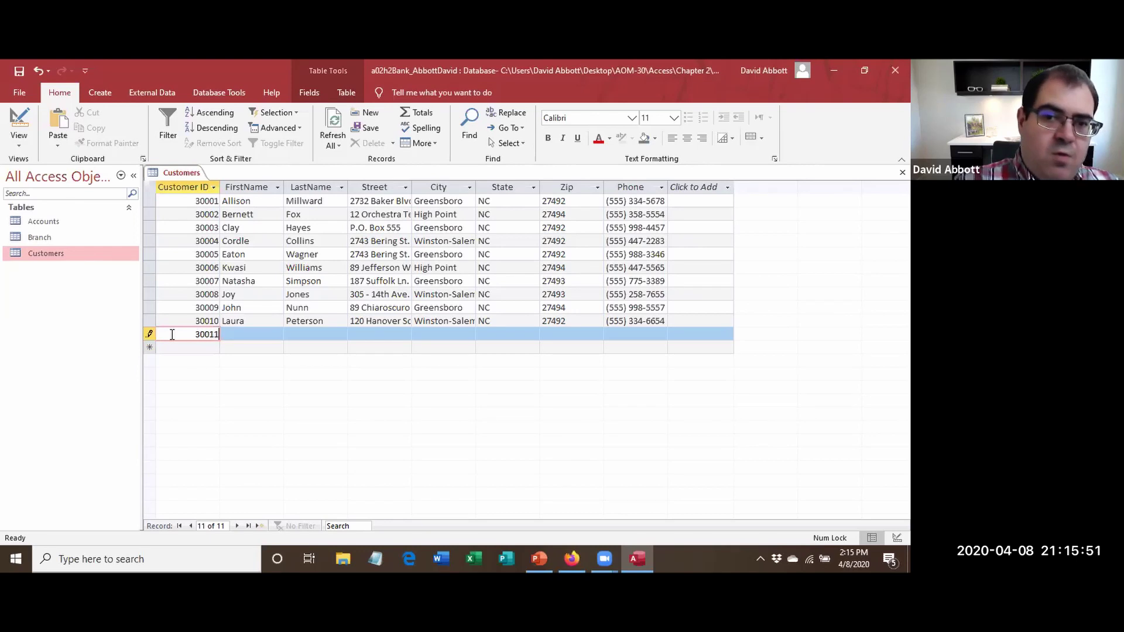
{"action": "key", "text": "Tab"}
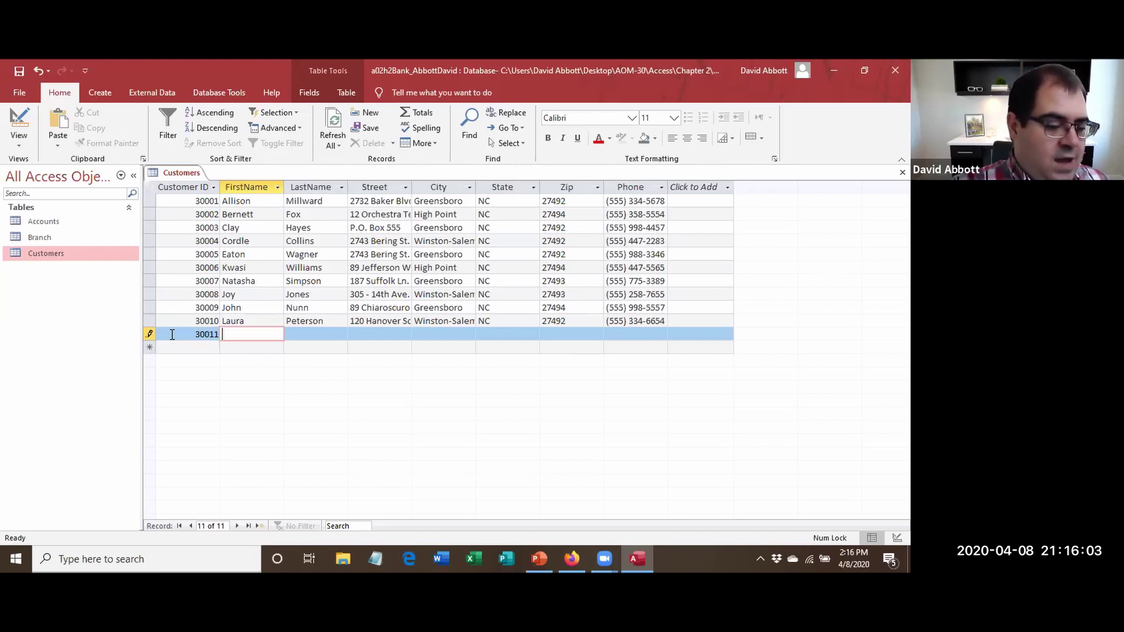
{"action": "type", "text": "Da"}
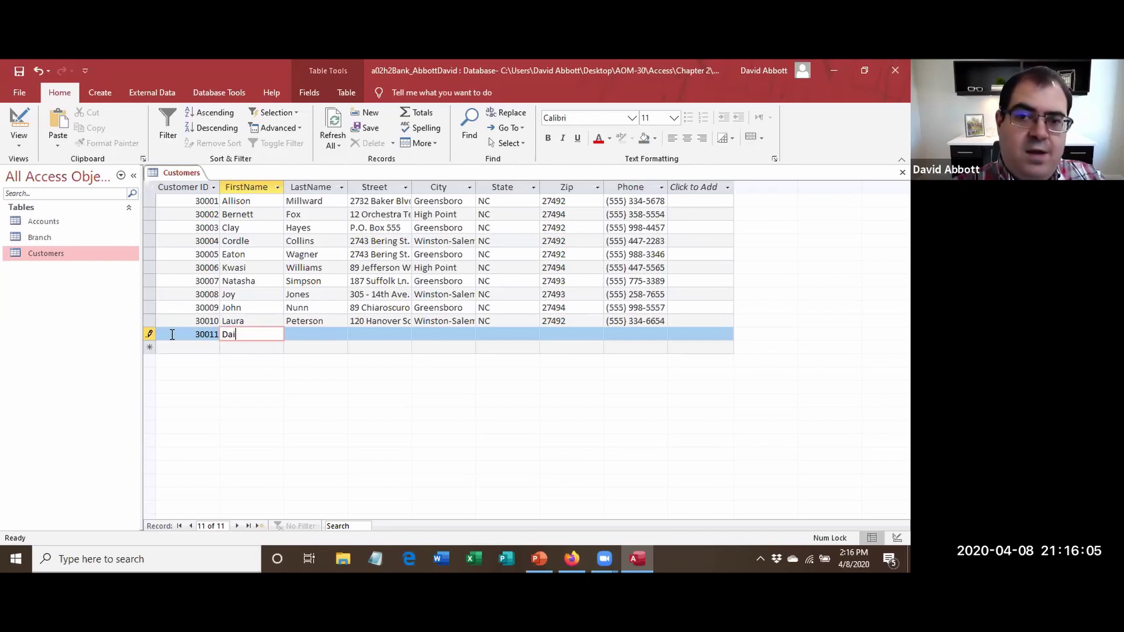
{"action": "type", "text": "vid"}
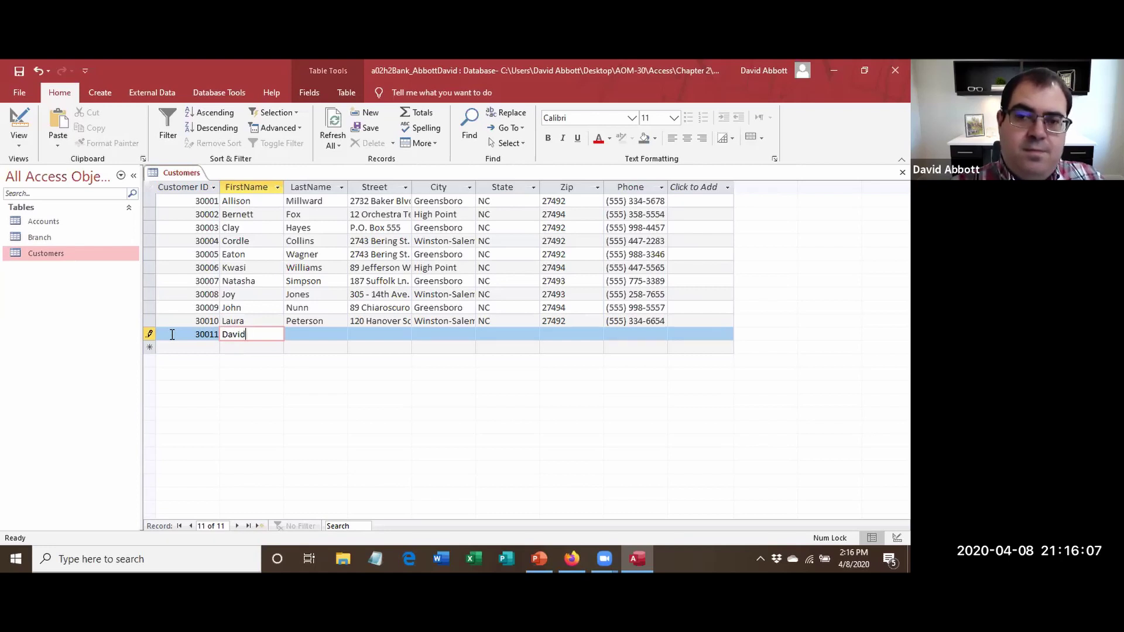
{"action": "key", "text": "Tab"}
{"action": "type", "text": "Abbott"}
Fill in the new customer's street, city, state and zip code.
{"action": "key", "text": "Tab"}
{"action": "type", "text": "124"}
{"action": "key", "text": "BackSpace"}
{"action": "type", "text": "3 Easy Street"}
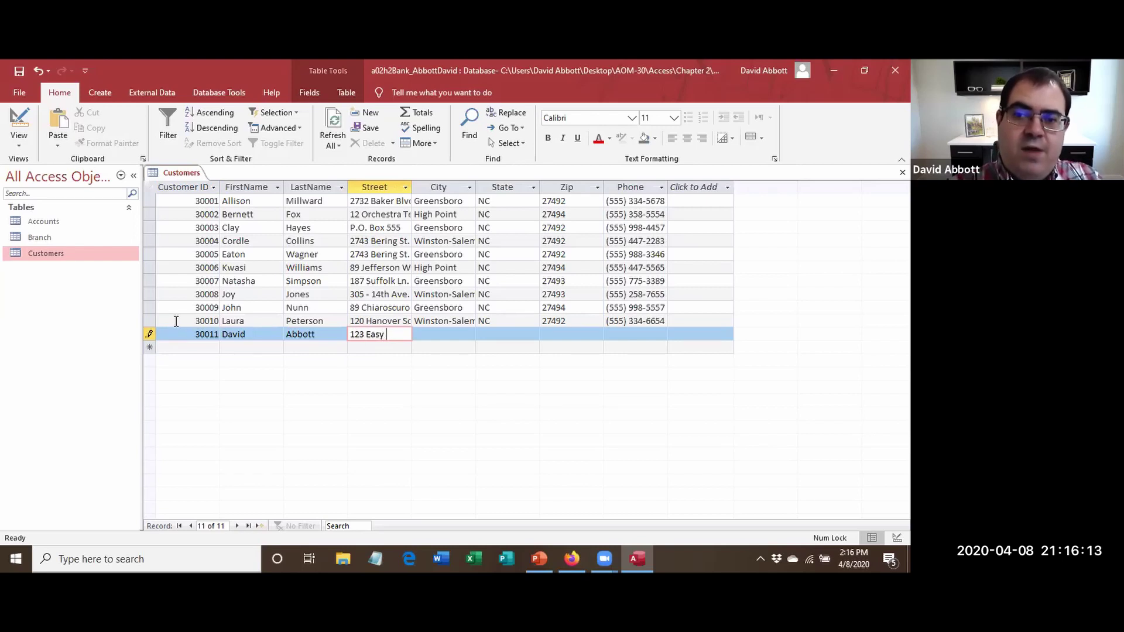
{"action": "key", "text": "Tab"}
{"action": "type", "text": "Winton"}
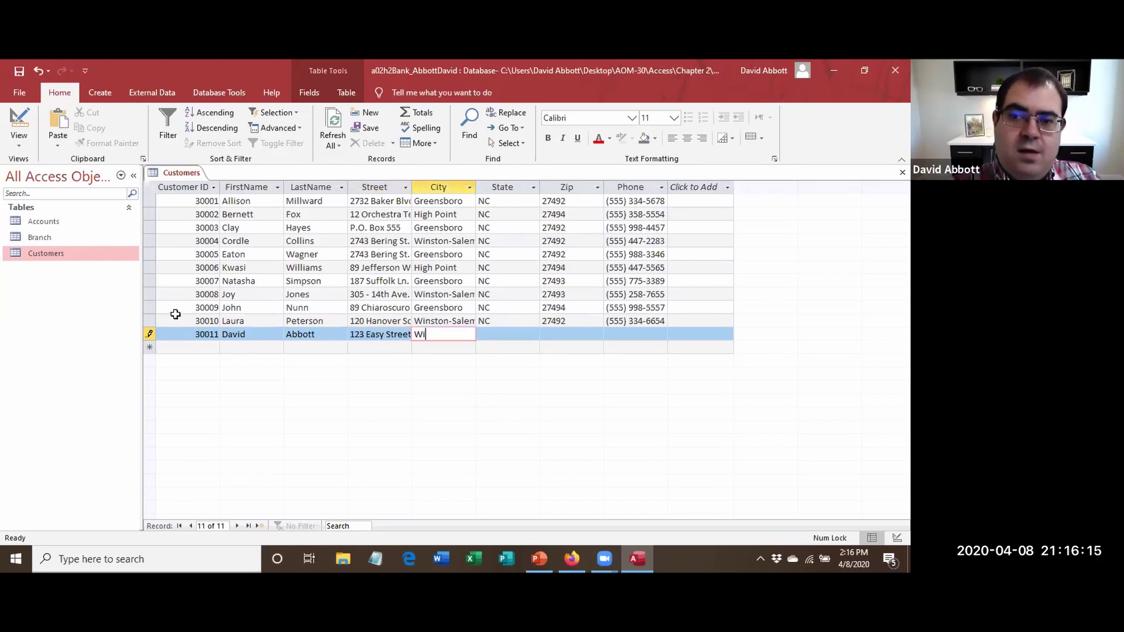
{"action": "key", "text": "Tab"}
{"action": "type", "text": "CA"}
{"action": "key", "text": "Tab"}
{"action": "type", "text": "95388"}
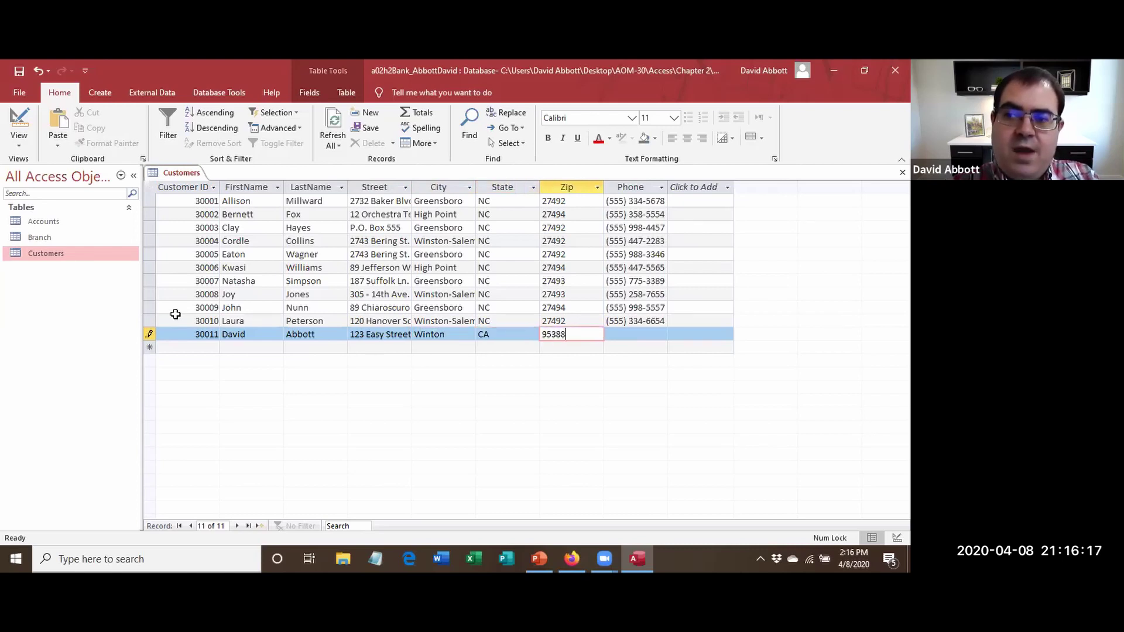
Enter the new customer's phone number through the input mask and close the Customers table.
{"action": "key", "text": "Tab"}
{"action": "type", "text": "209) "}
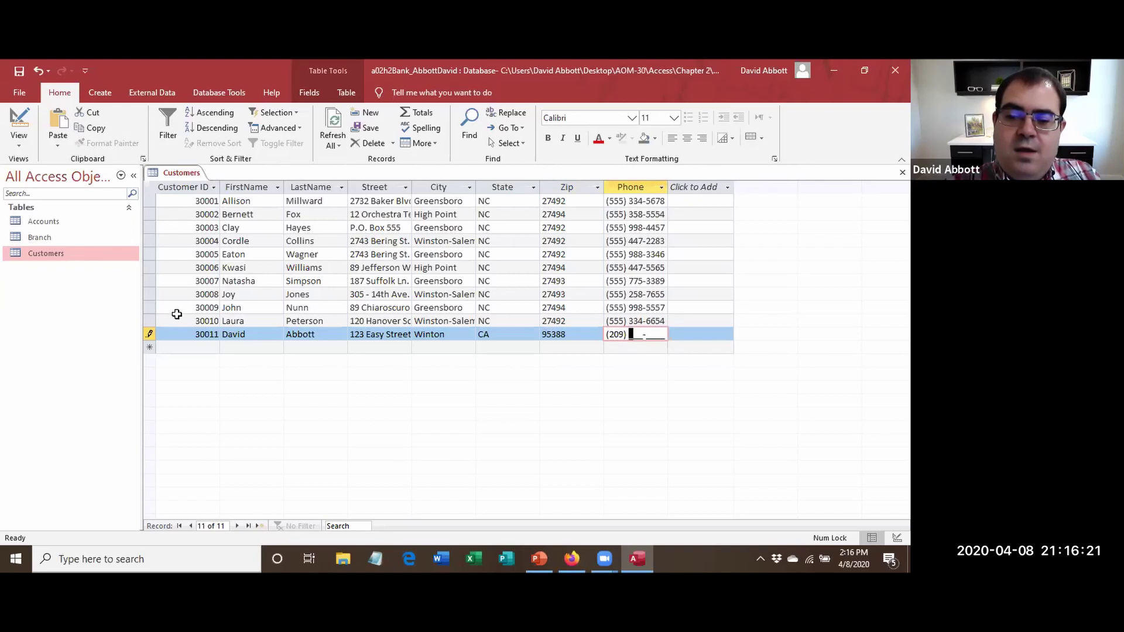
{"action": "type", "text": "555-9507"}
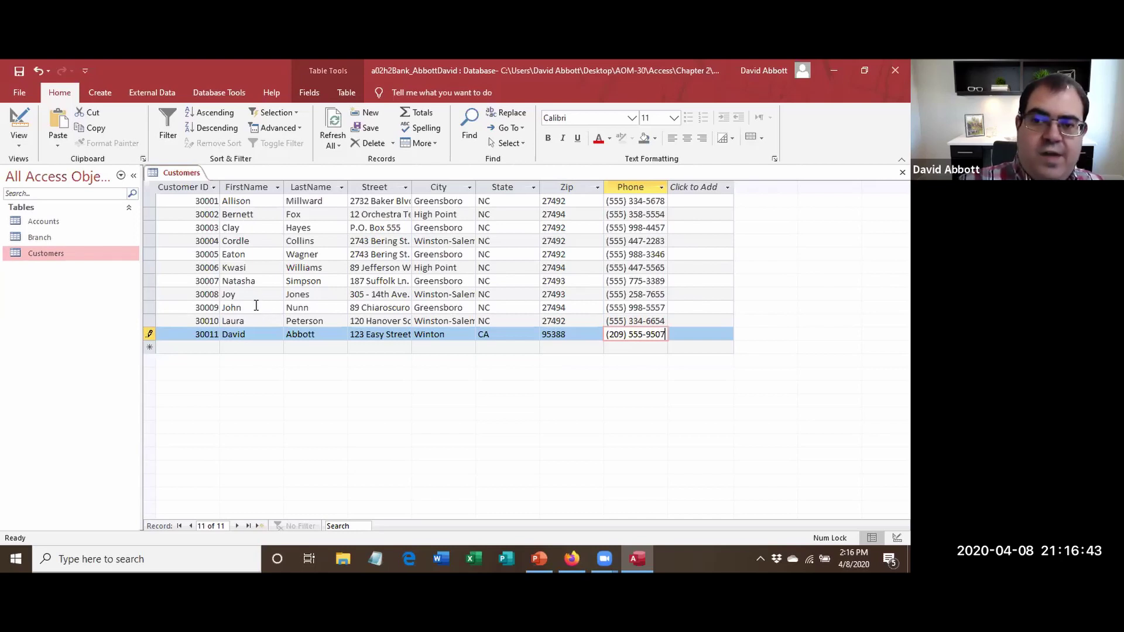
{"action": "right_click", "coordinate": [175, 171]}
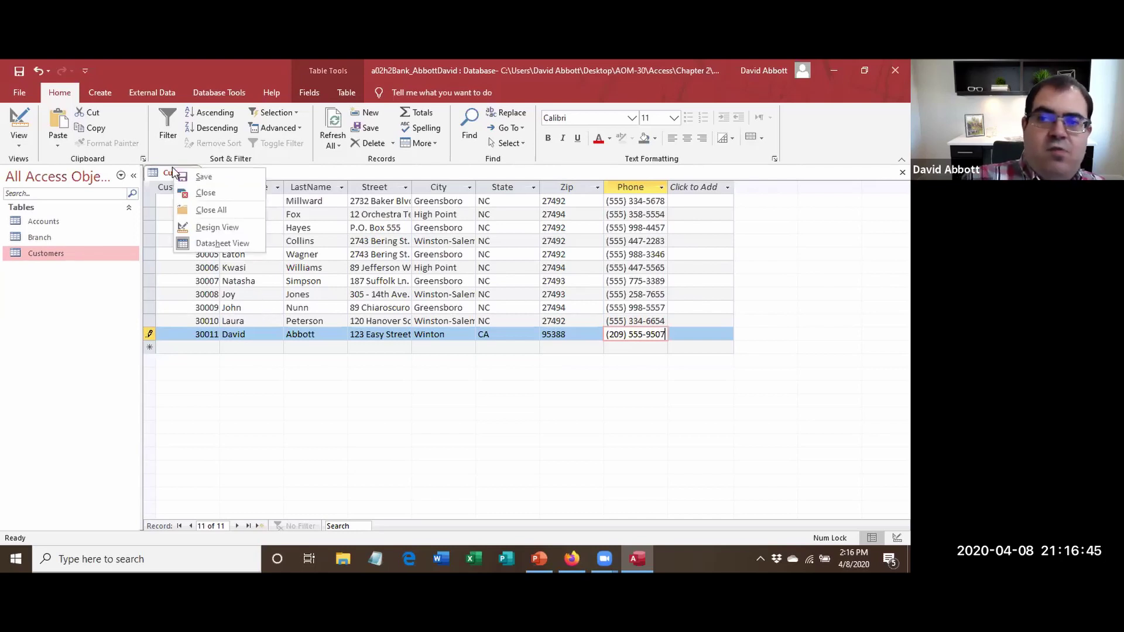
{"action": "left_click", "coordinate": [205, 195]}
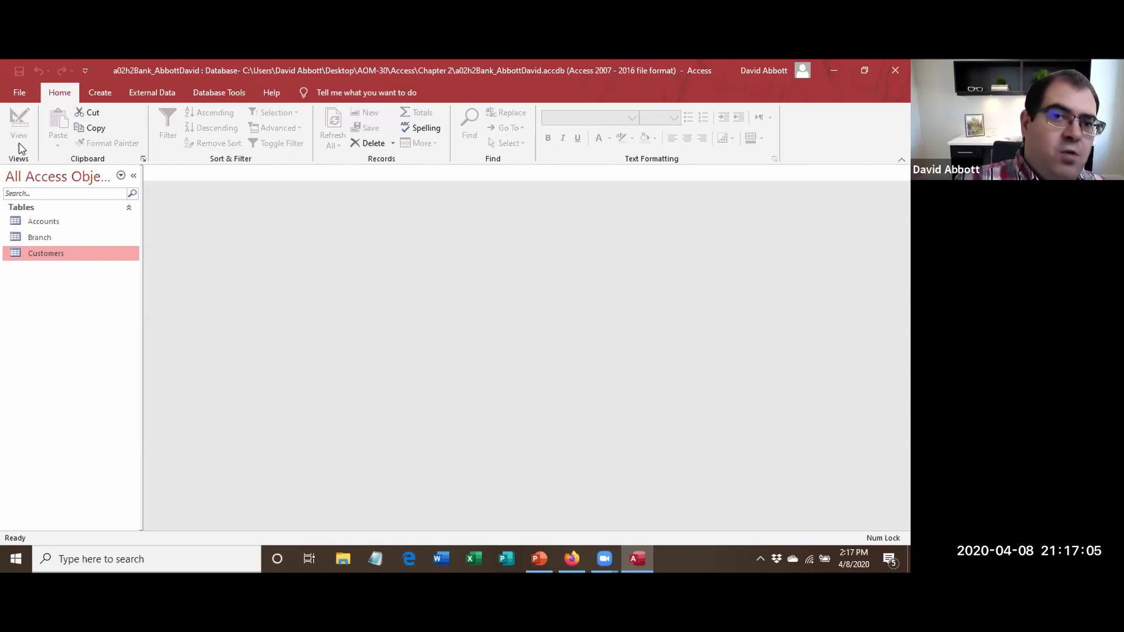
Open the Accounts table and start a new record with the account ID, the new customer's ID and branch B50.
{"action": "double_click", "coordinate": [53, 227]}
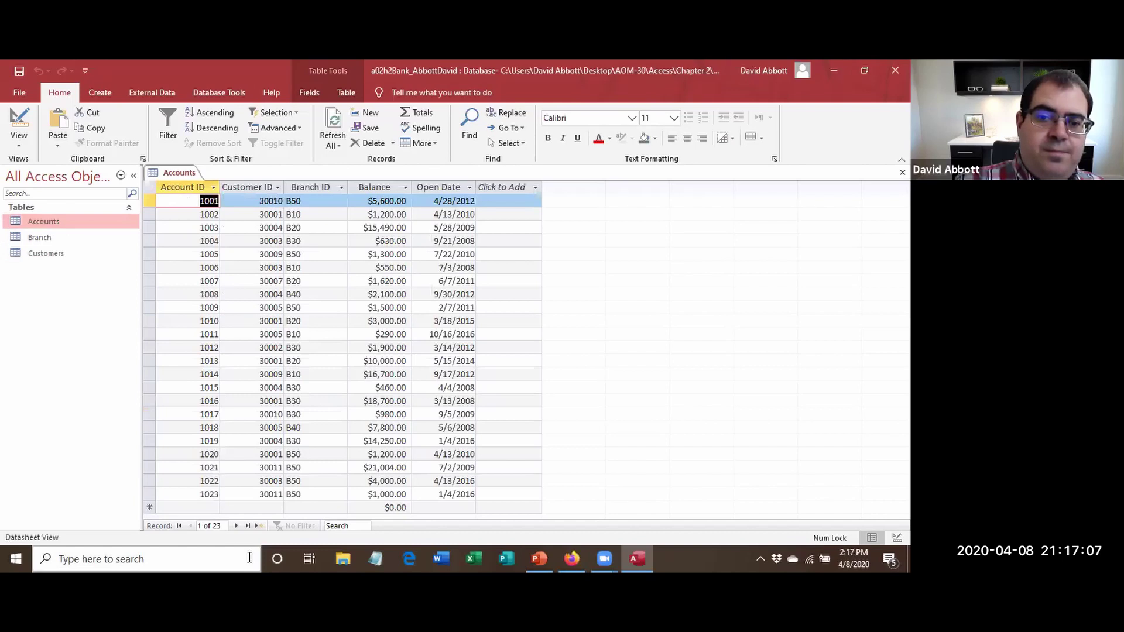
{"action": "left_click", "coordinate": [201, 508]}
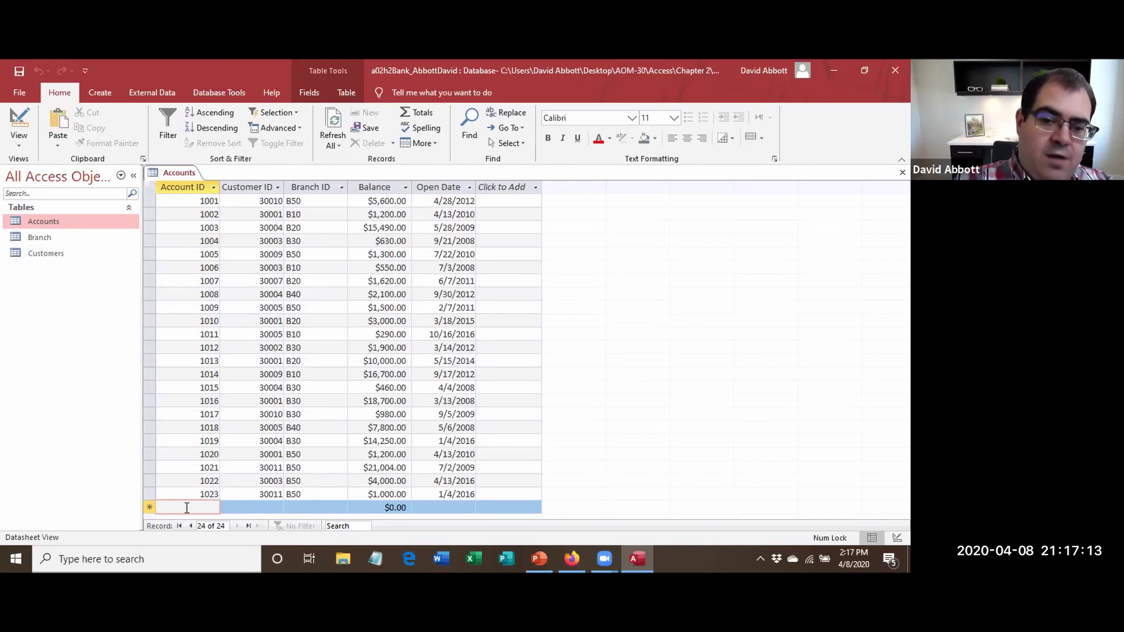
{"action": "type", "text": "1024"}
{"action": "key", "text": "Tab"}
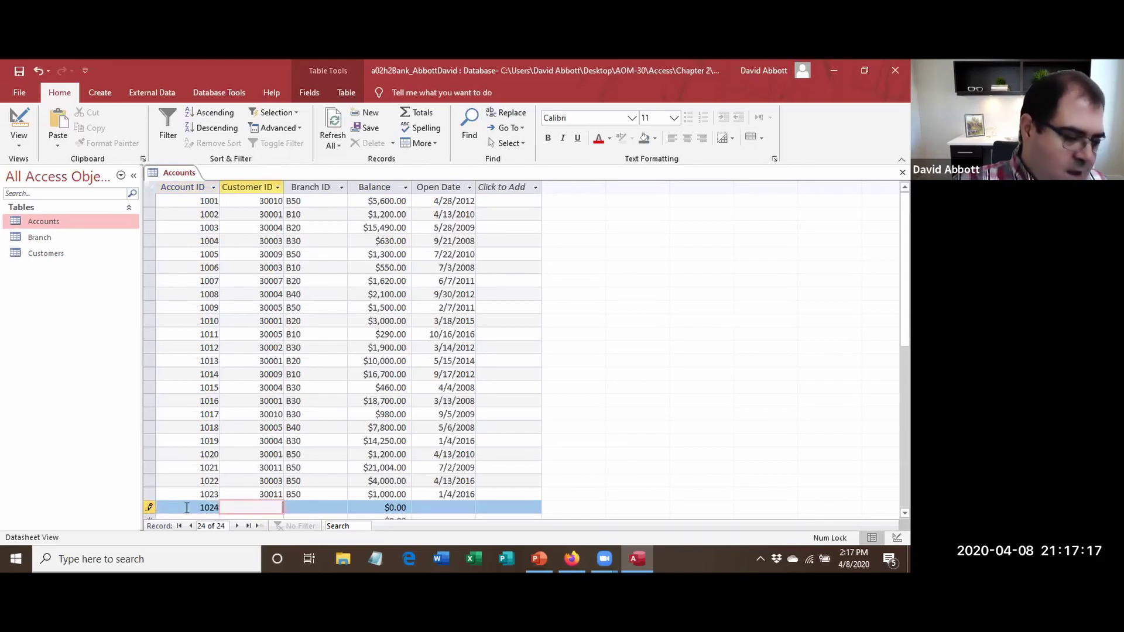
{"action": "type", "text": "30011"}
{"action": "key", "text": "Tab"}
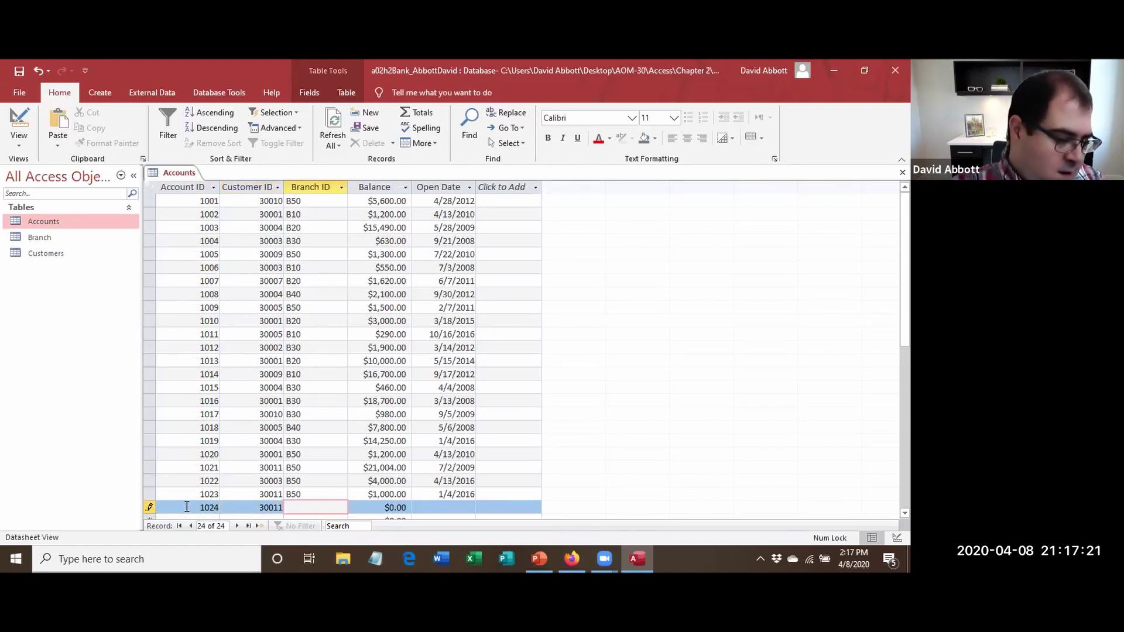
{"action": "type", "text": "B50"}
{"action": "key", "text": "Tab"}
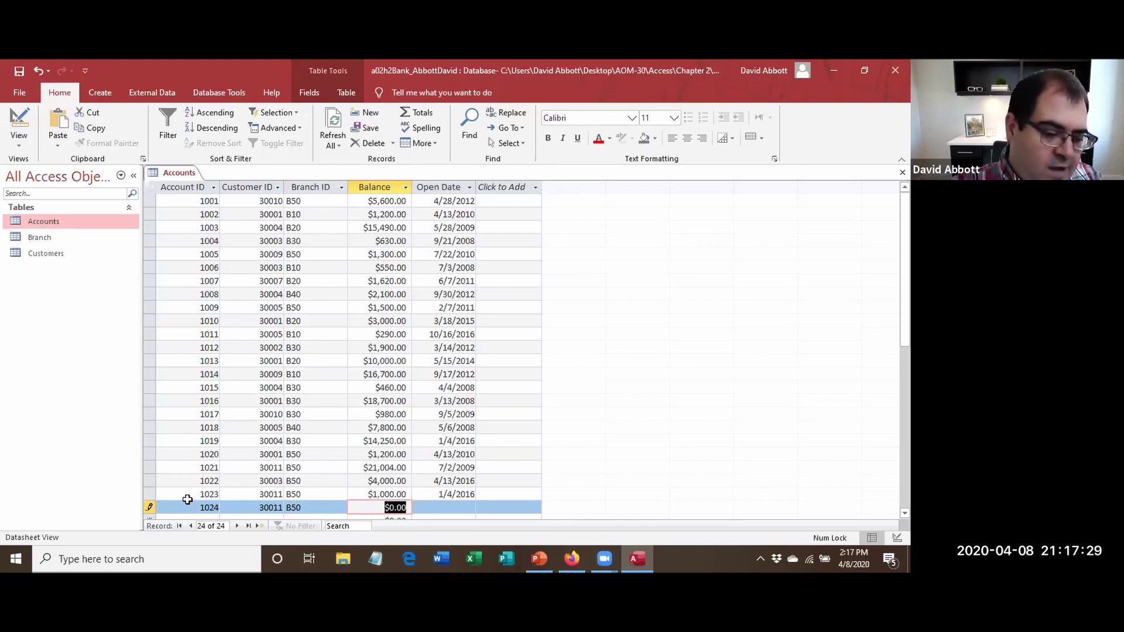
Complete the new B50 account record with a balance of 14005 and an open date of 8/7/2018.
{"action": "type", "text": "14005"}
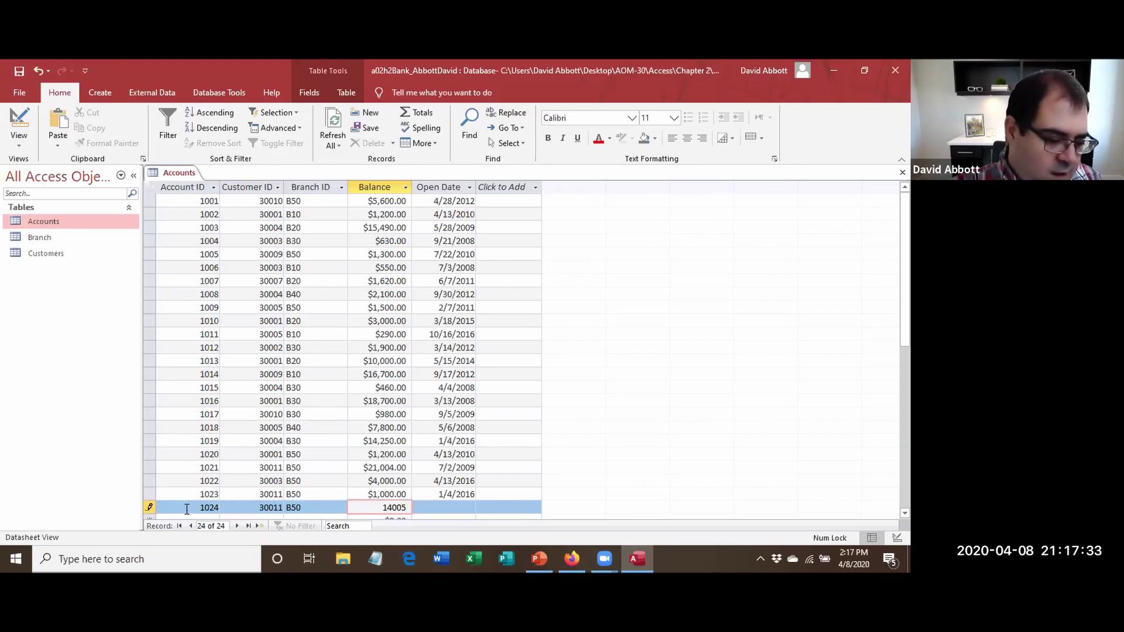
{"action": "key", "text": "Tab"}
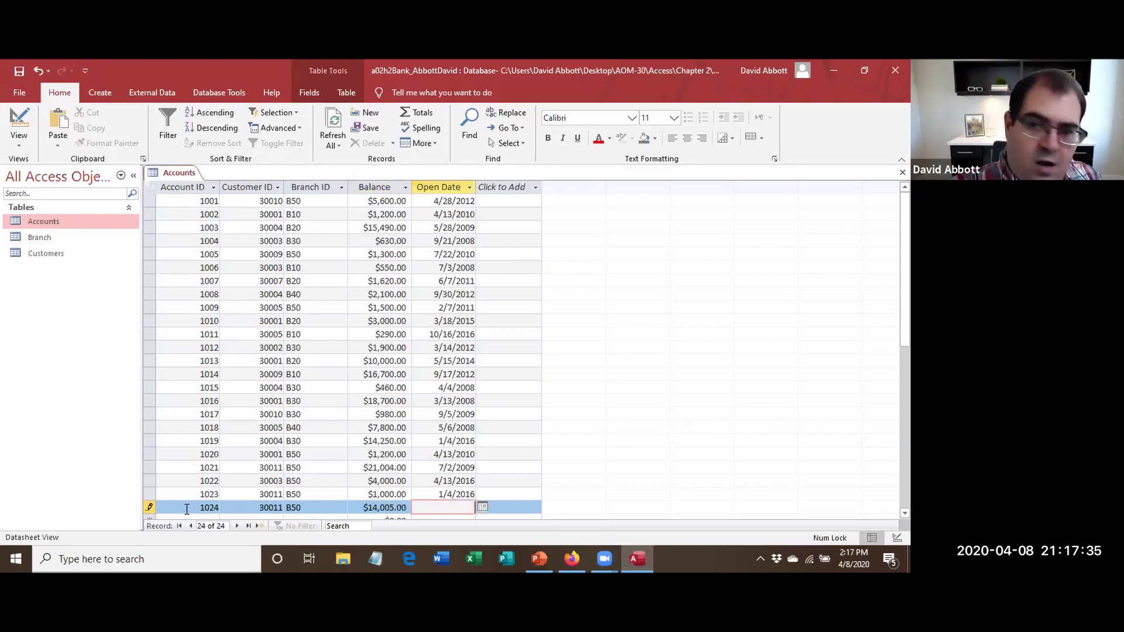
{"action": "type", "text": "8"}
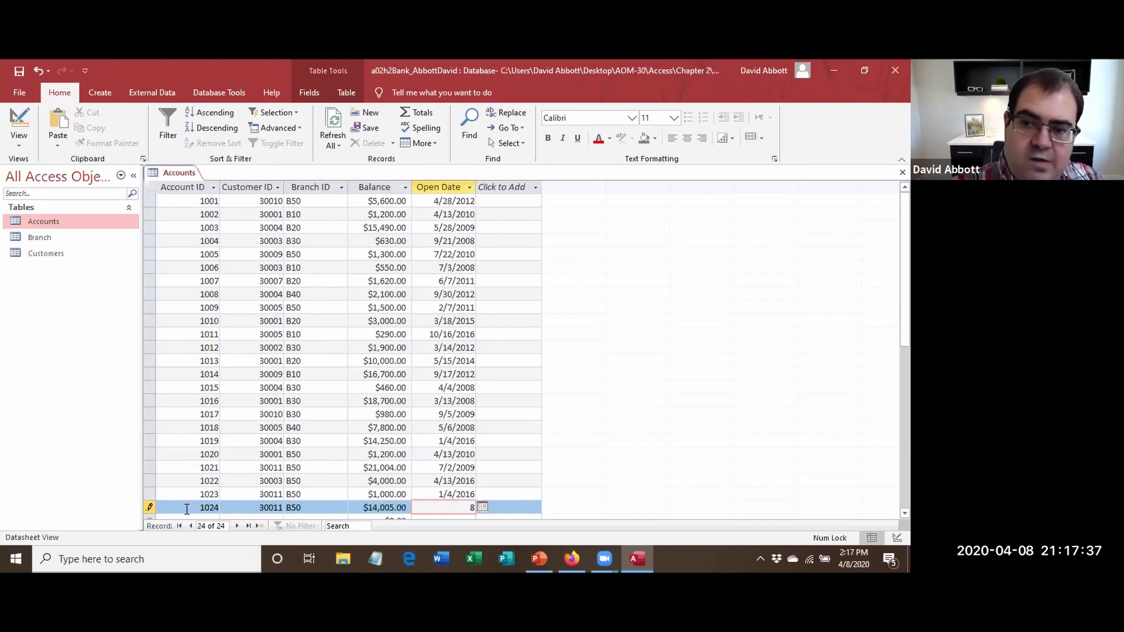
{"action": "type", "text": "/7/"}
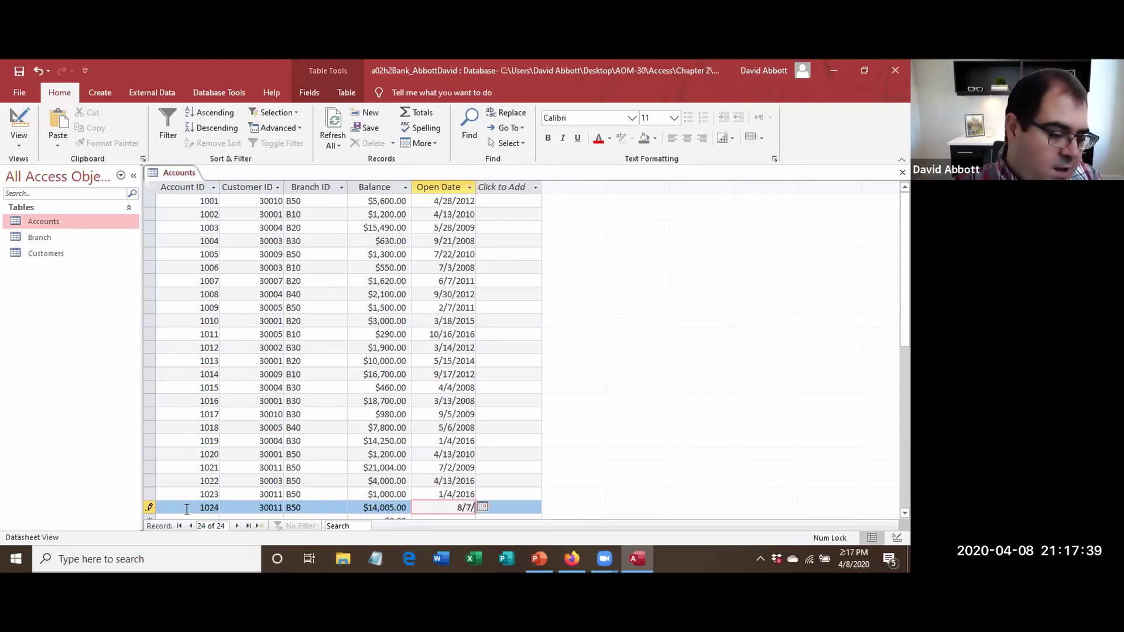
{"action": "type", "text": "2018"}
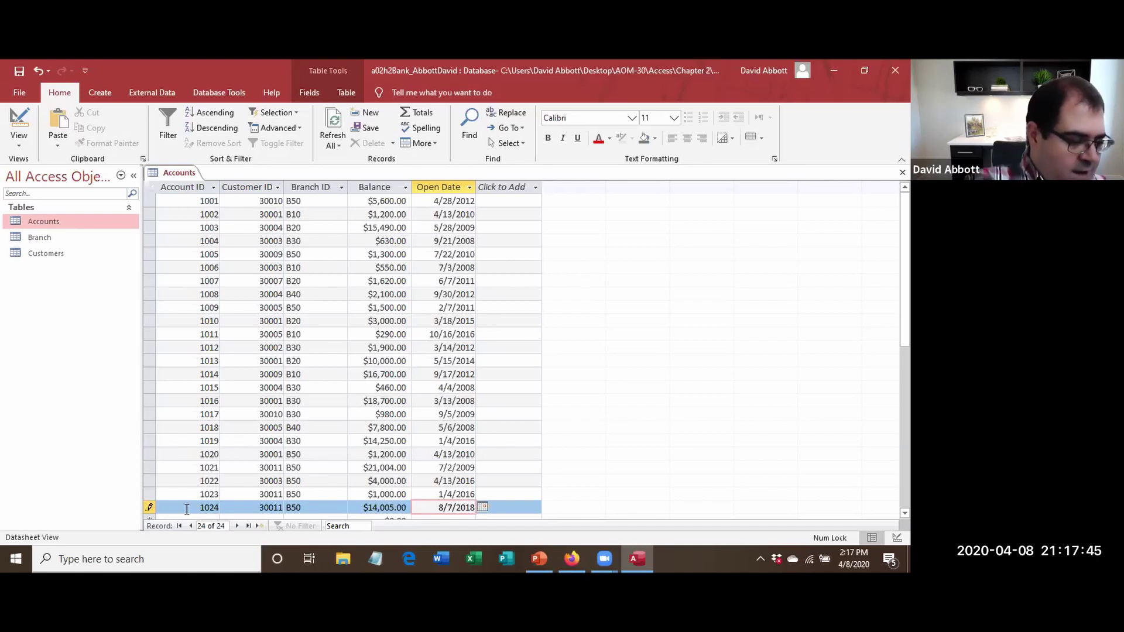
{"action": "key", "text": "Tab"}
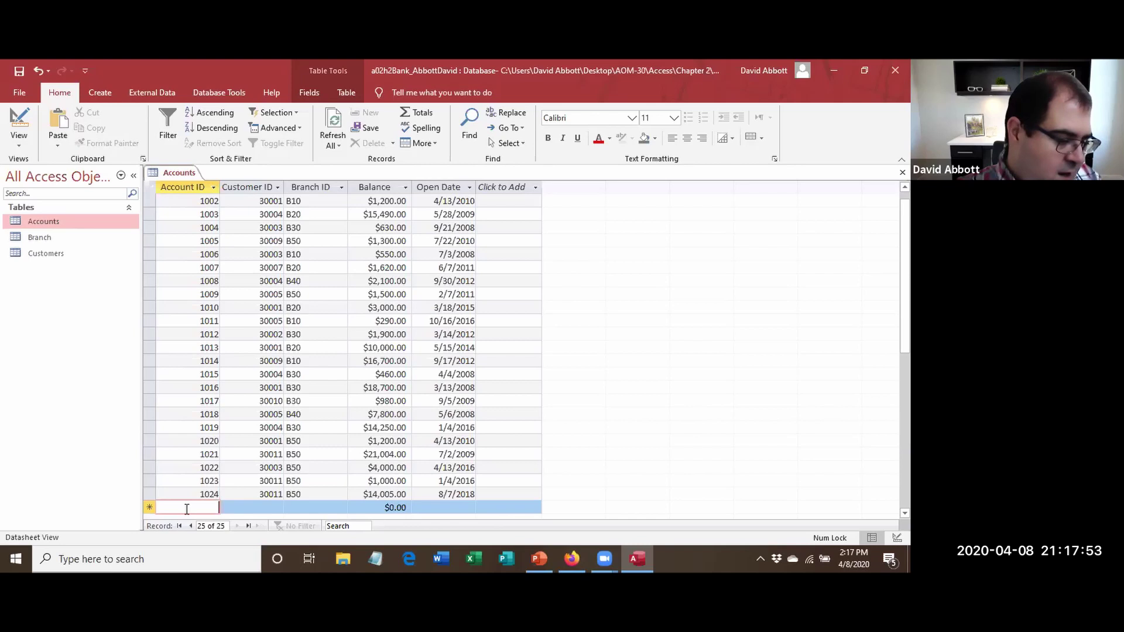
Start another record in the Accounts table with the next account ID, the customer ID and branch B40.
{"action": "type", "text": "1025"}
{"action": "key", "text": "Tab"}
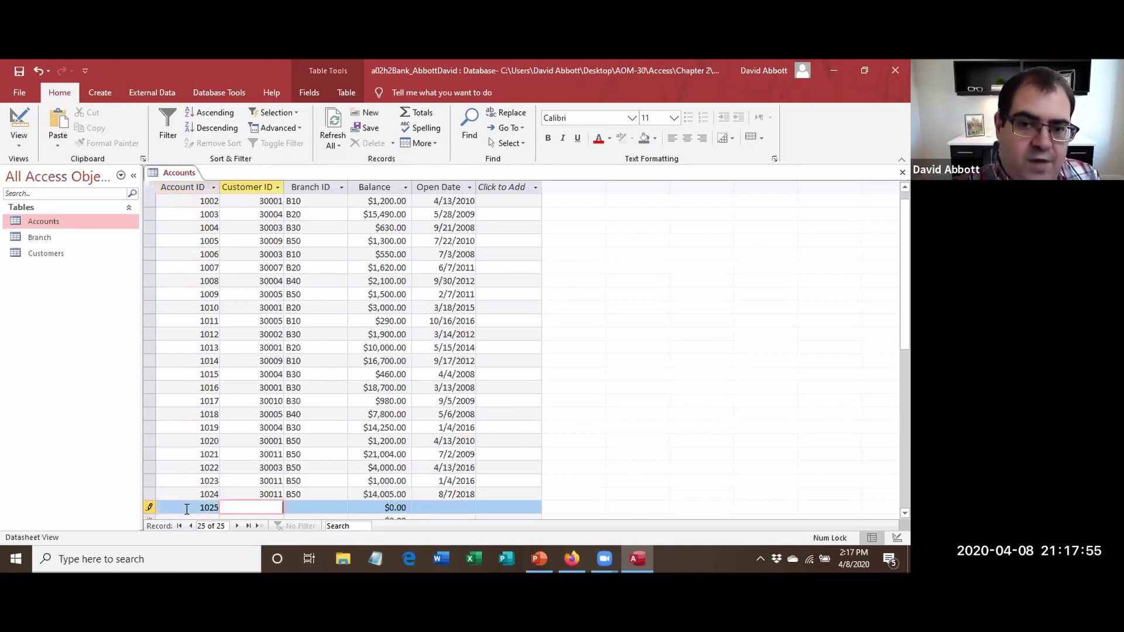
{"action": "type", "text": "30006"}
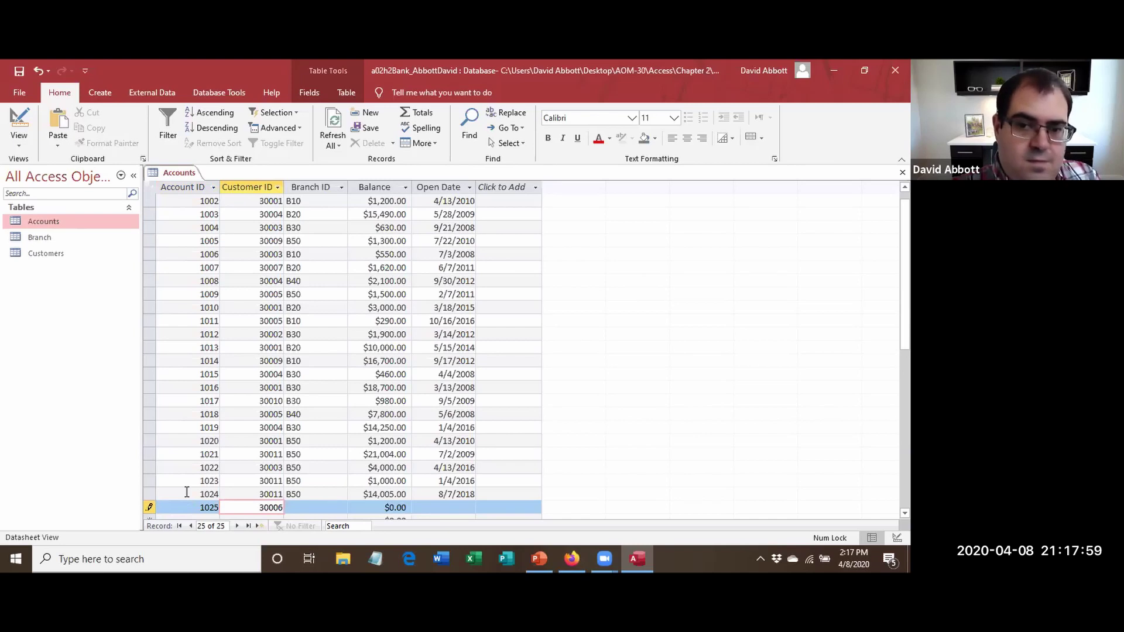
{"action": "key", "text": "Tab"}
{"action": "type", "text": "B40"}
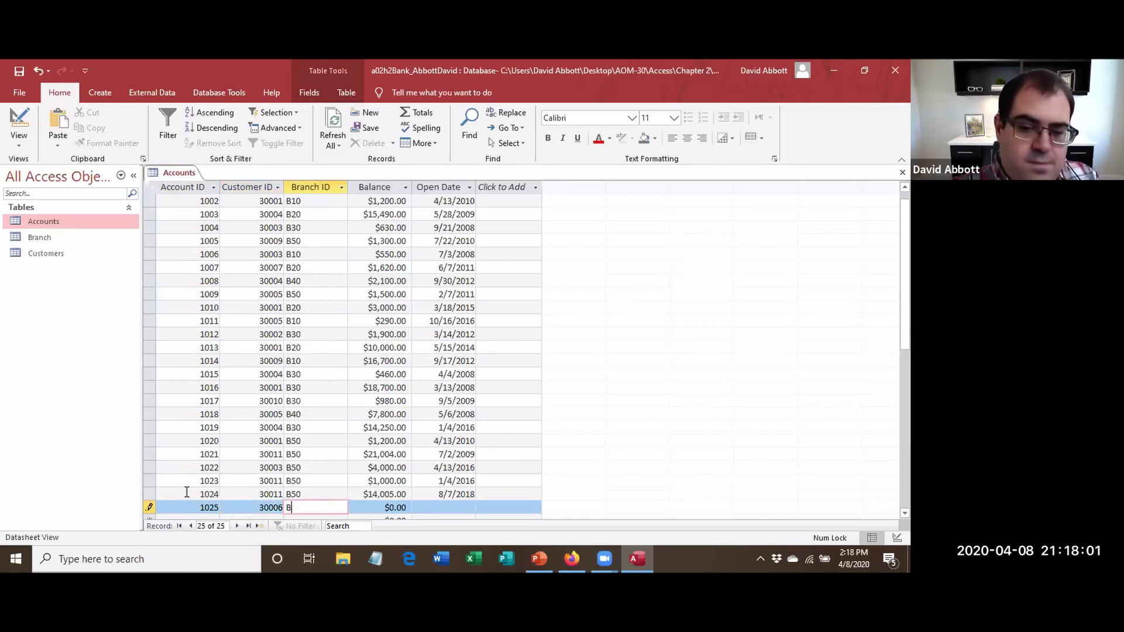
{"action": "key", "text": "Tab"}
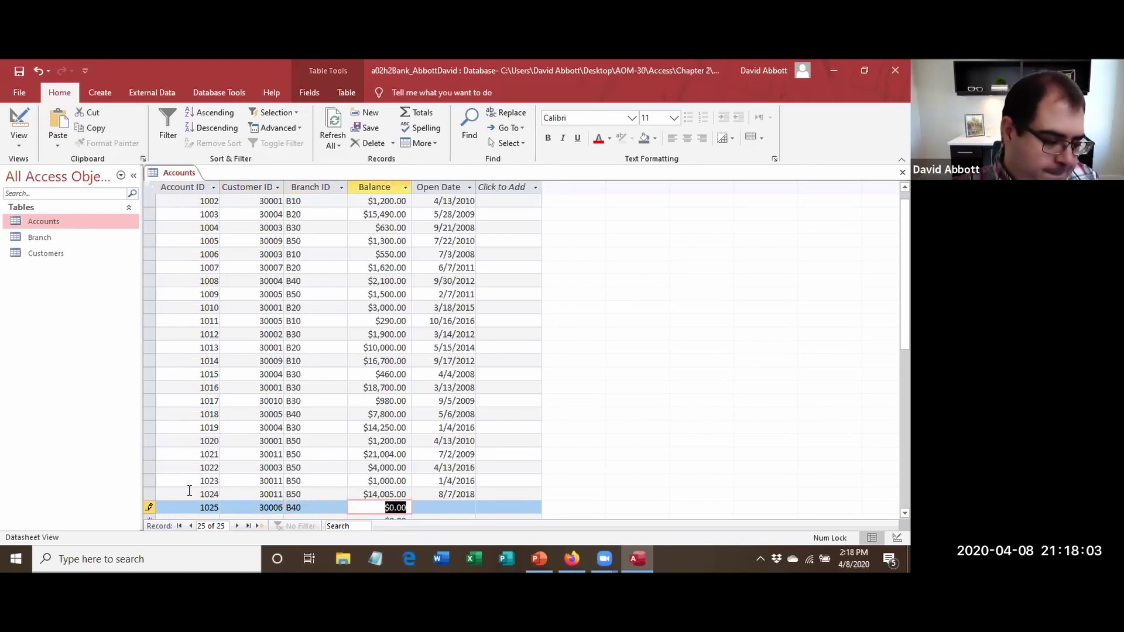
Complete the new B40 account record with a balance of 11010 and an open date of 3/13/2018.
{"action": "type", "text": "11,"}
{"action": "type", "text": "010"}
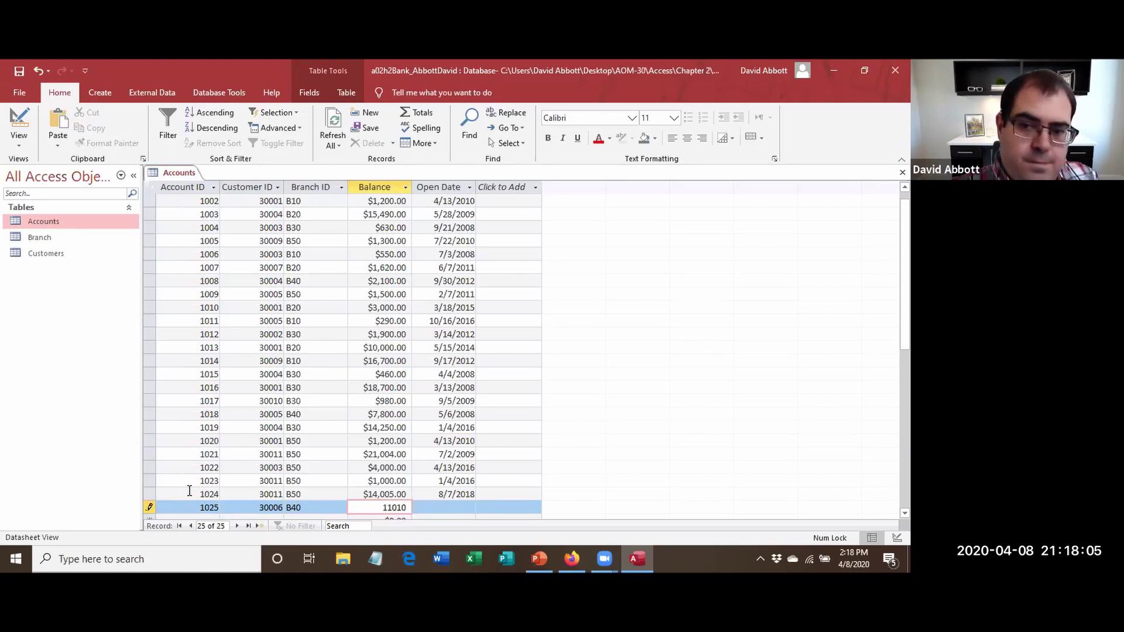
{"action": "key", "text": "Tab"}
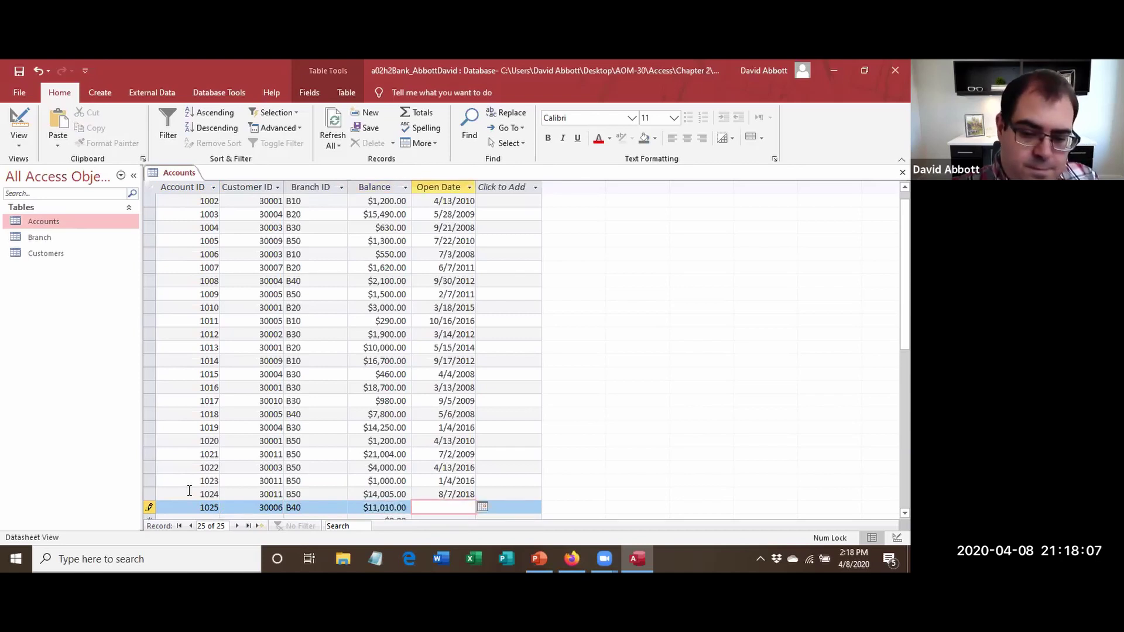
{"action": "type", "text": "3/13/"}
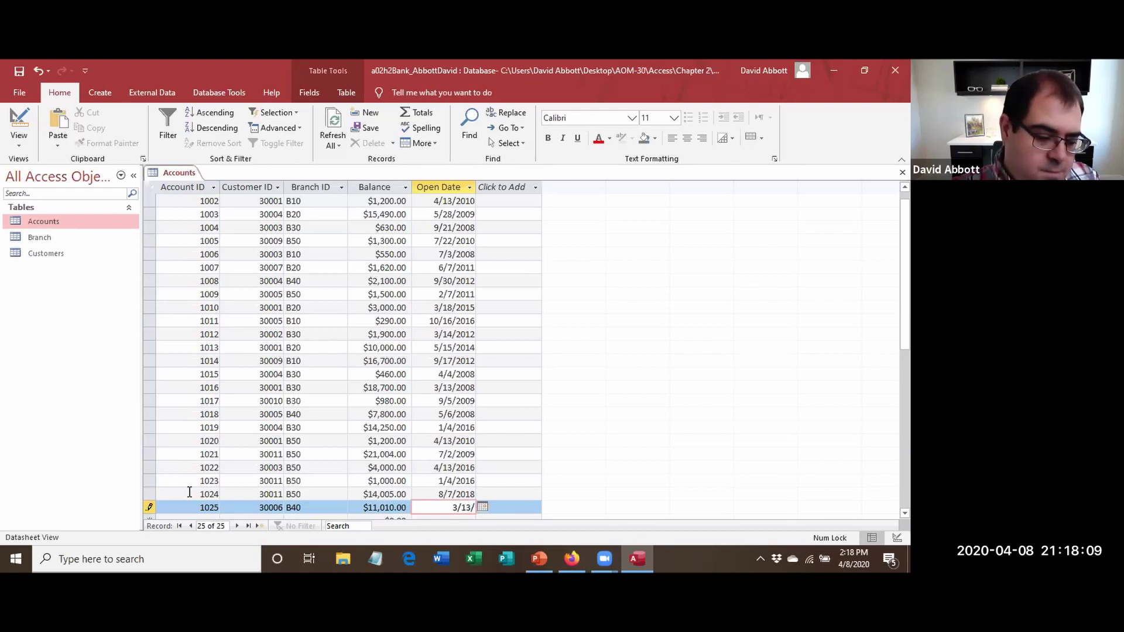
{"action": "type", "text": "2018"}
{"action": "key", "text": "Tab"}
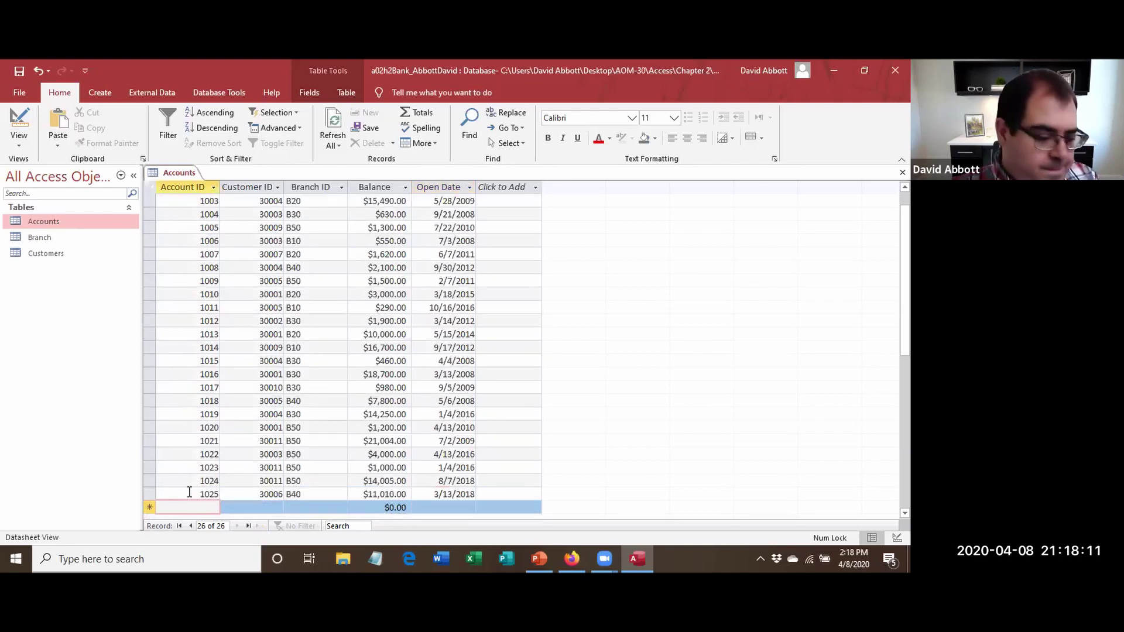
Add the next account record with its account ID, customer ID, branch B20, balance 7400 and open date 5/1/2018, and close the Accounts table.
{"action": "type", "text": "`0==="}
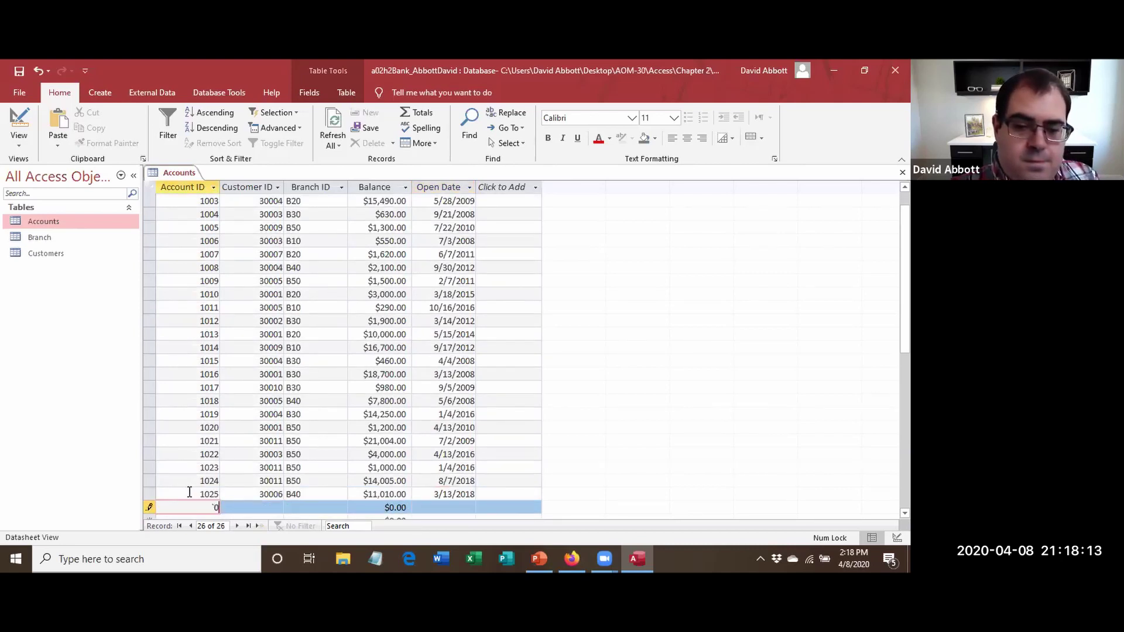
{"action": "key", "text": "BackSpace"}
{"action": "key", "text": "BackSpace"}
{"action": "key", "text": "BackSpace"}
{"action": "key", "text": "BackSpace"}
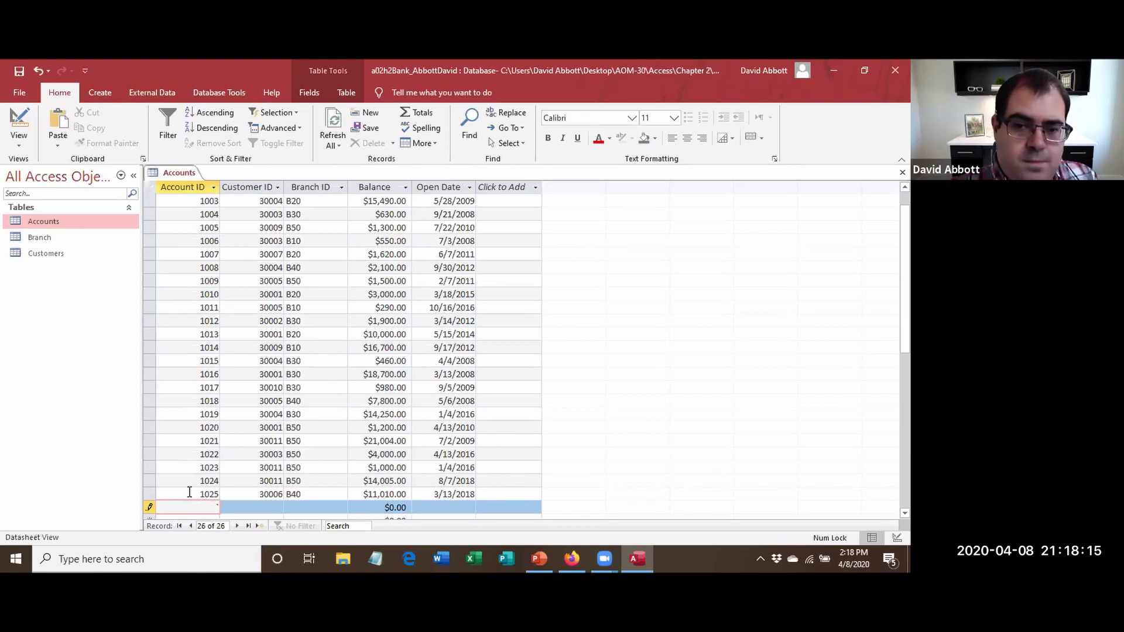
{"action": "type", "text": "1026"}
{"action": "key", "text": "Tab"}
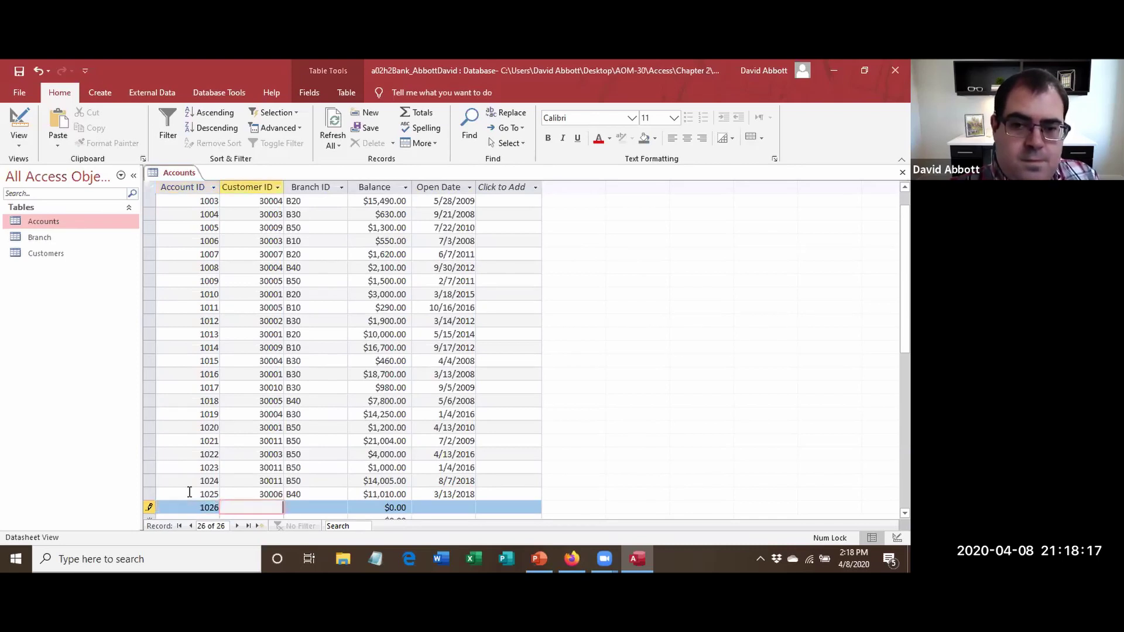
{"action": "type", "text": "30007"}
{"action": "key", "text": "Tab"}
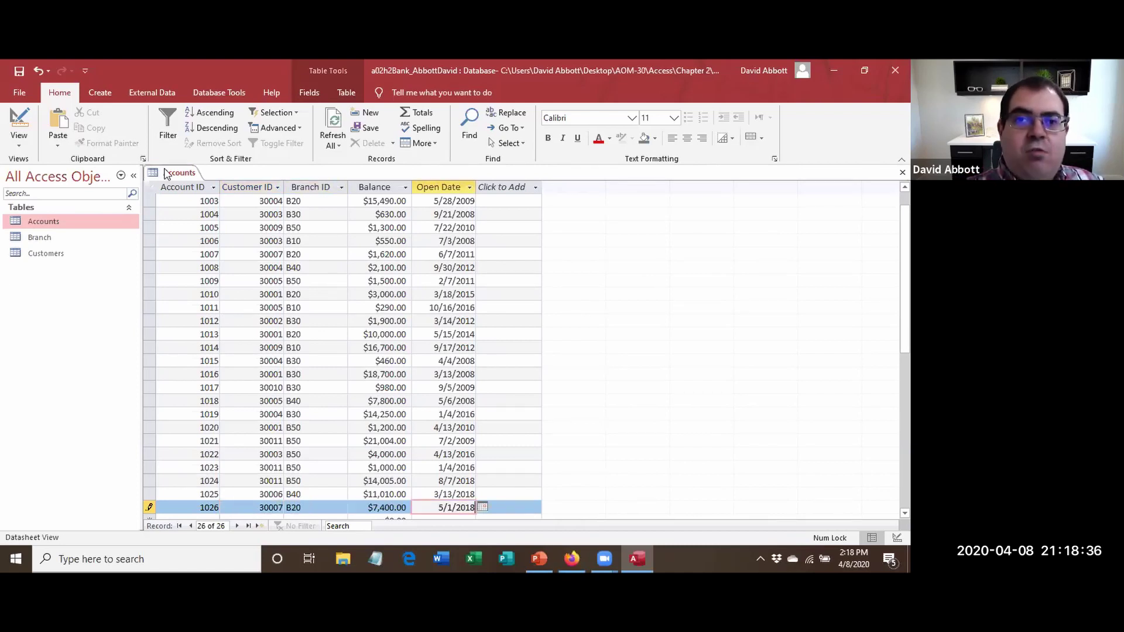
{"action": "right_click", "coordinate": [165, 172]}
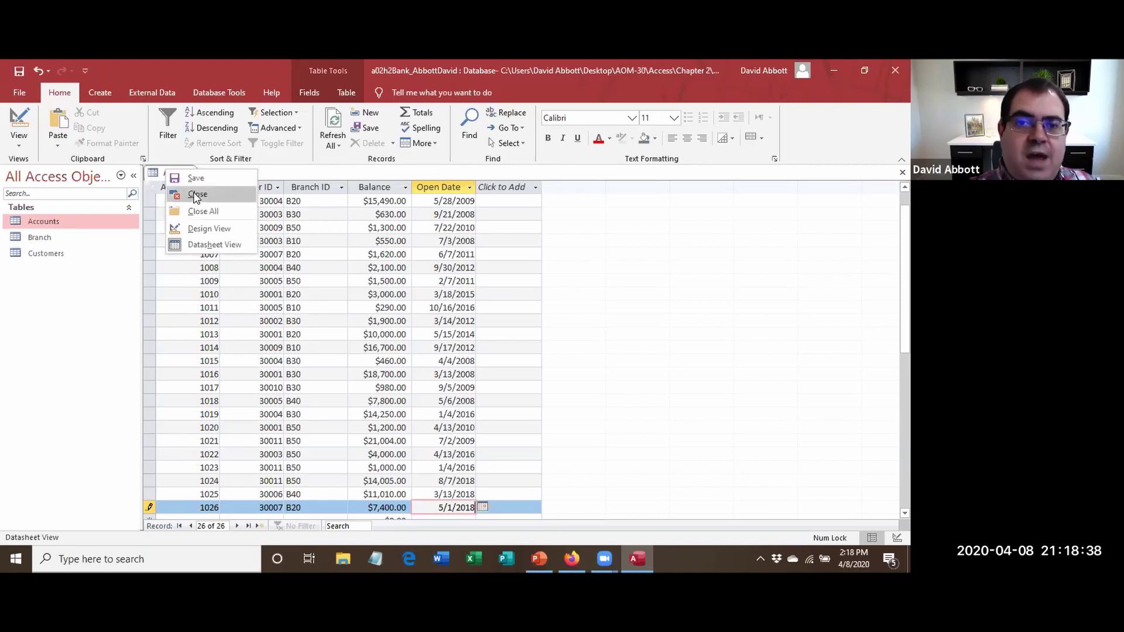
{"action": "left_click", "coordinate": [175, 194]}
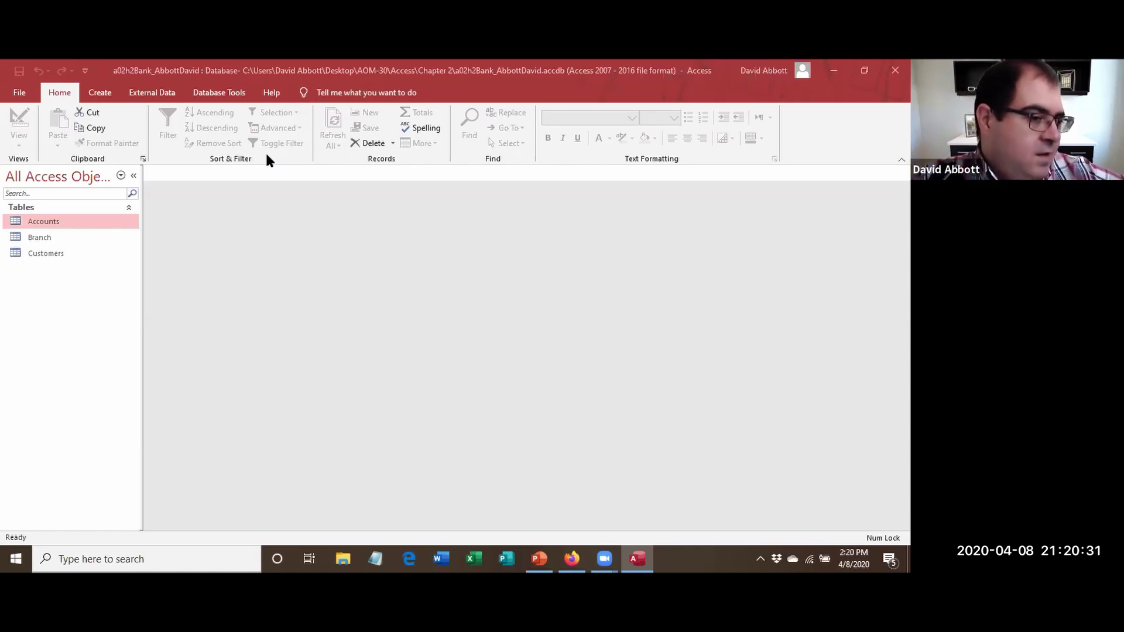
Open the Relationships window with the Accounts, Branch and Customers tables added, and lengthen the Customers field list to show all its fields.
{"action": "left_click", "coordinate": [217, 94]}
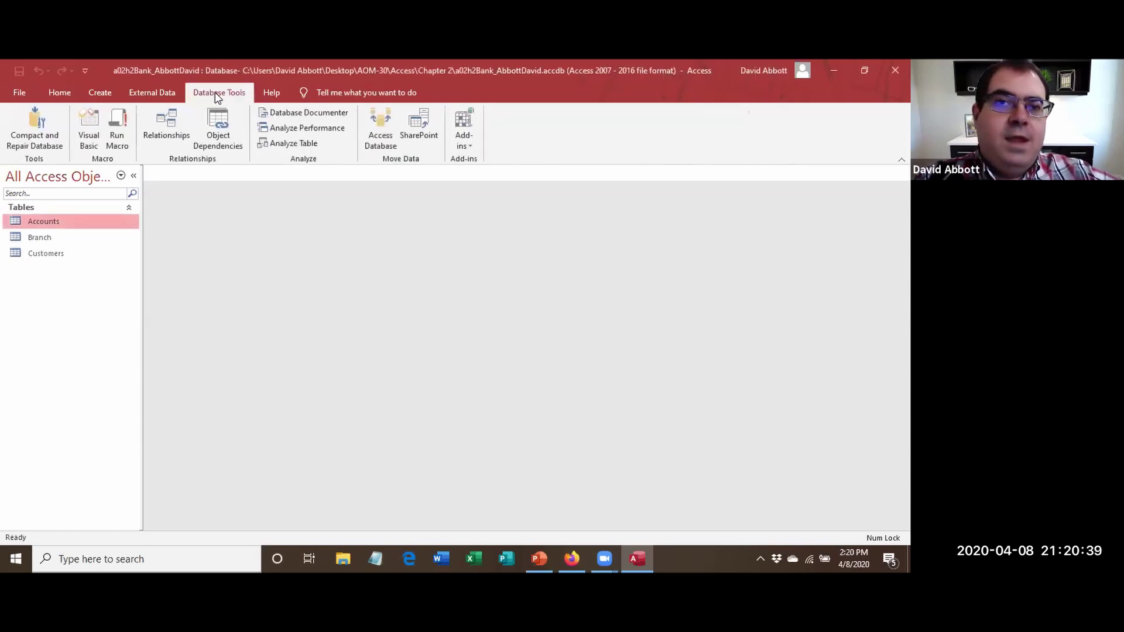
{"action": "left_click", "coordinate": [167, 126]}
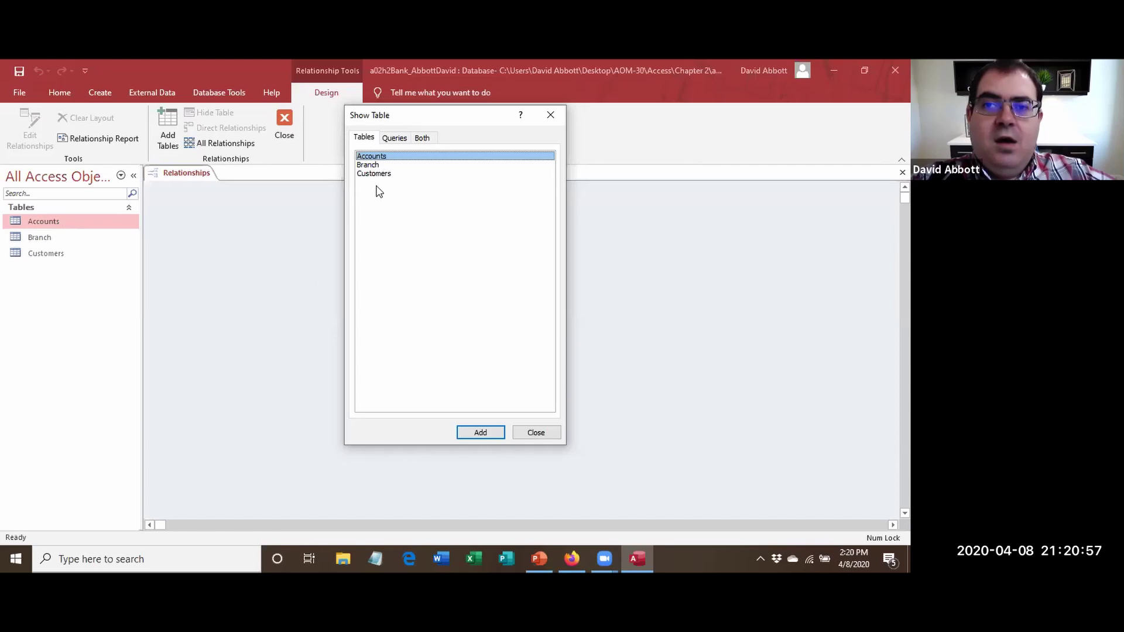
{"action": "double_click", "coordinate": [374, 157]}
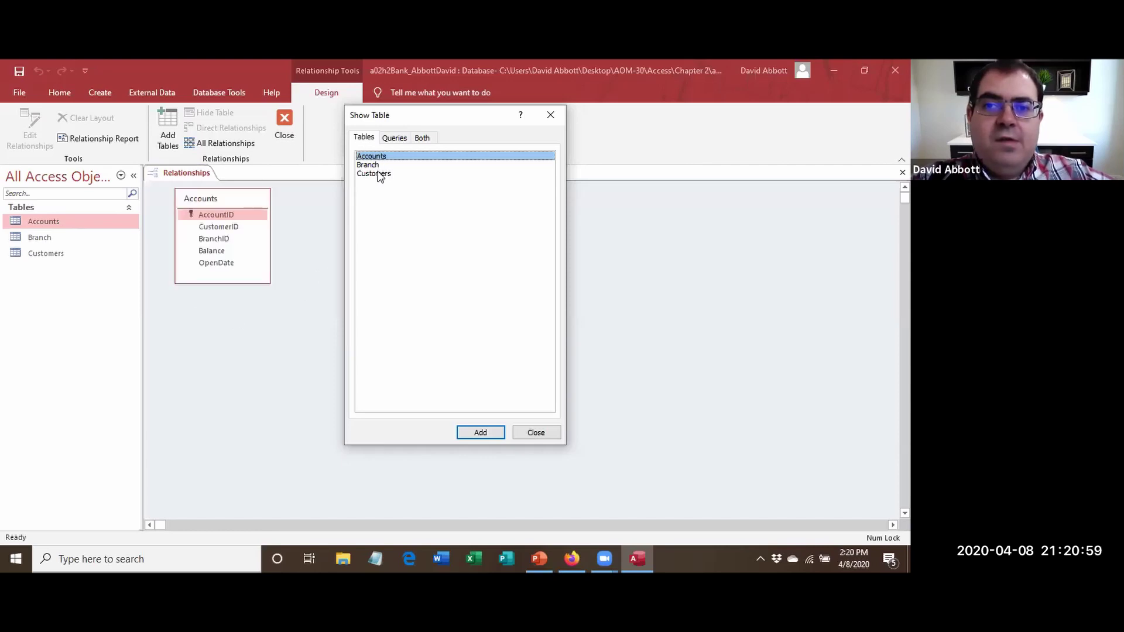
{"action": "double_click", "coordinate": [378, 165]}
{"action": "double_click", "coordinate": [384, 174]}
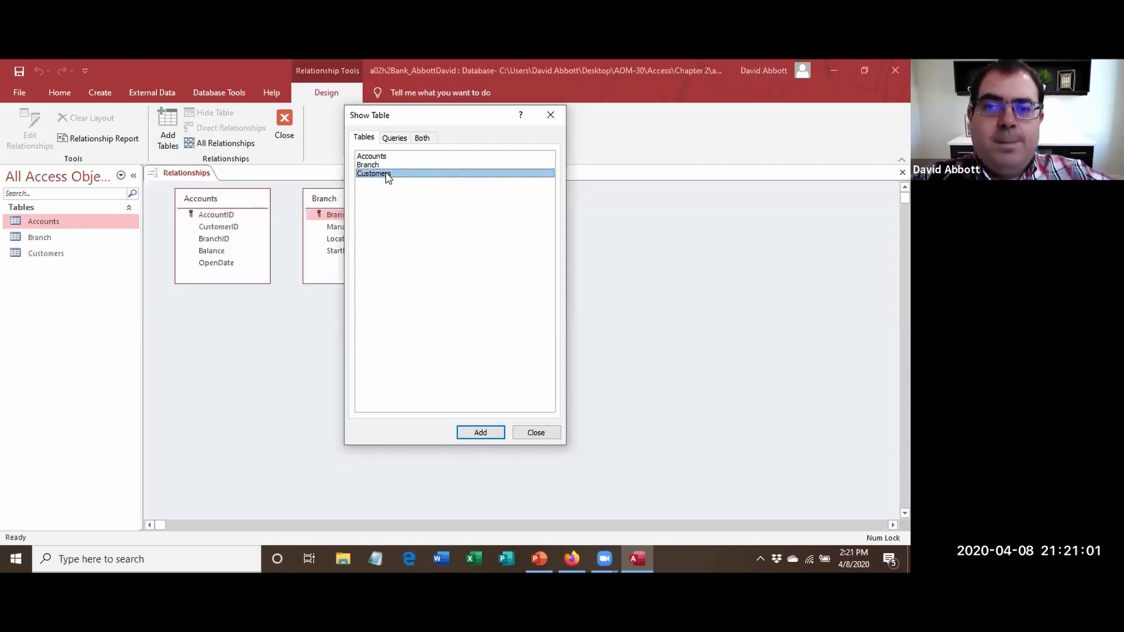
{"action": "left_click", "coordinate": [529, 434]}
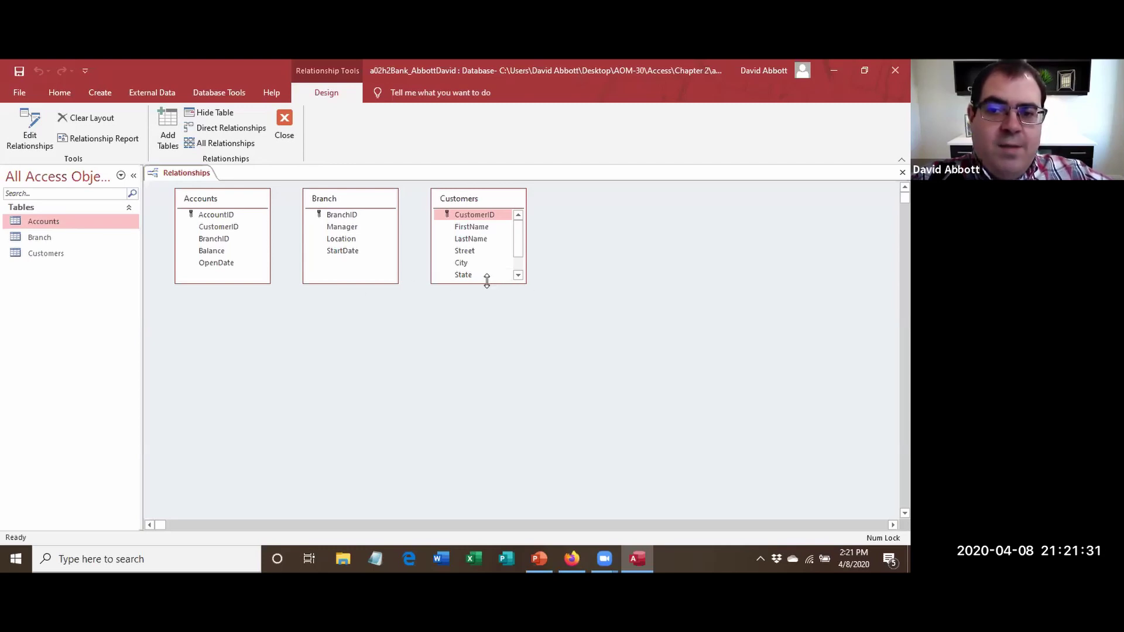
{"action": "left_click_drag", "start_coordinate": [487, 282], "coordinate": [489, 317]}
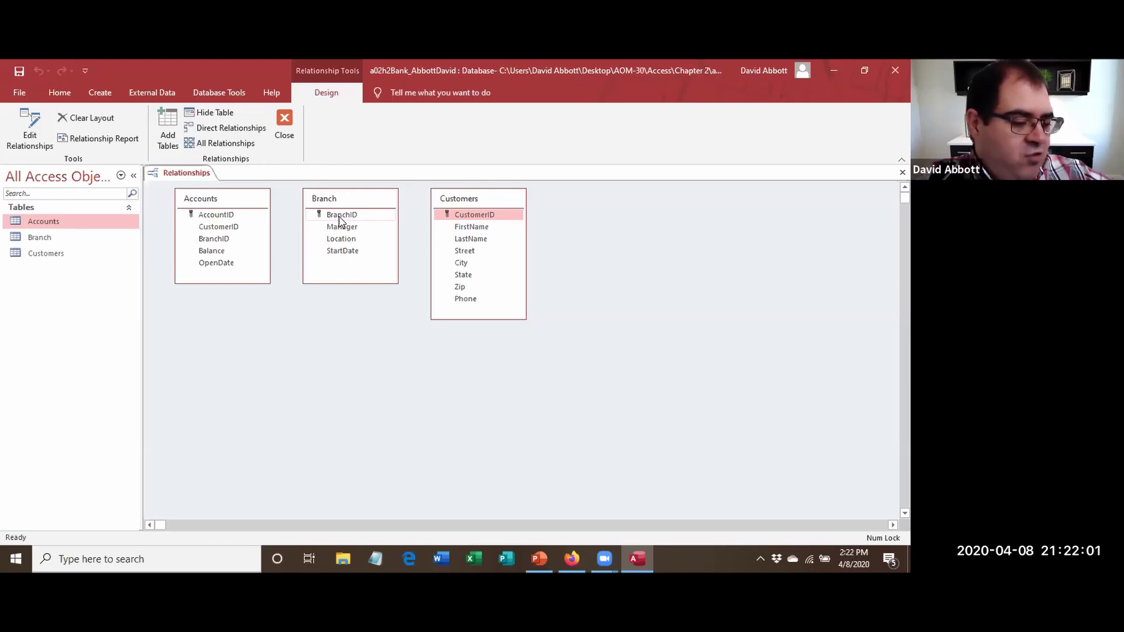
Create a relationship from BranchID in Branch to BranchID in Accounts, enforcing referential integrity and cascading updates to related fields.
{"action": "left_click_drag", "start_coordinate": [340, 218], "coordinate": [209, 240]}
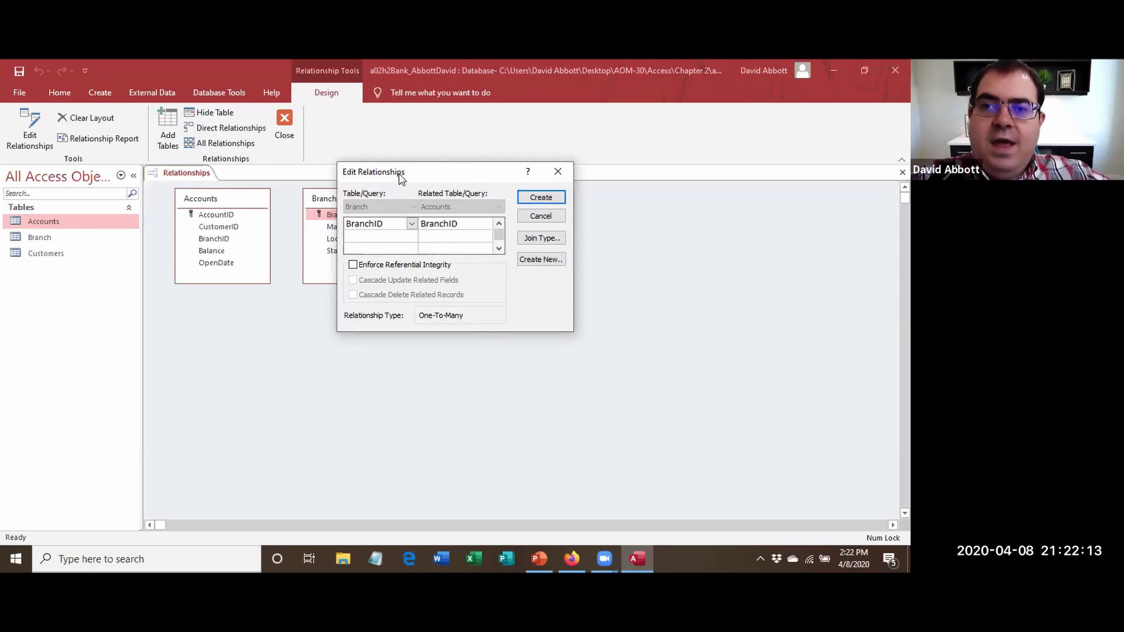
{"action": "left_click_drag", "start_coordinate": [400, 176], "coordinate": [319, 263]}
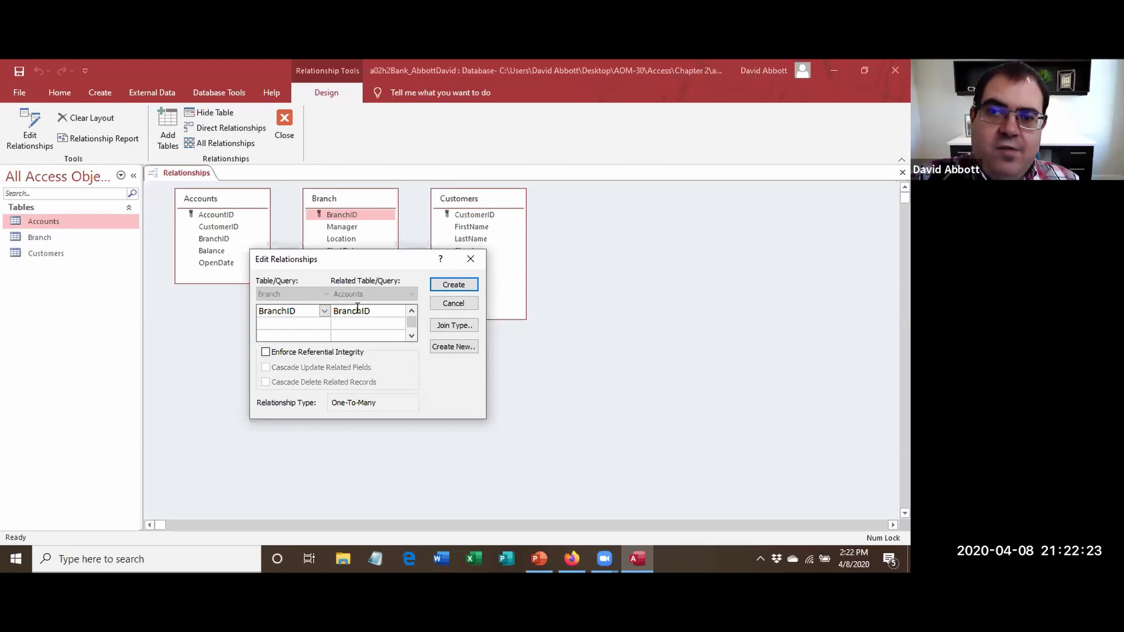
{"action": "left_click", "coordinate": [299, 350]}
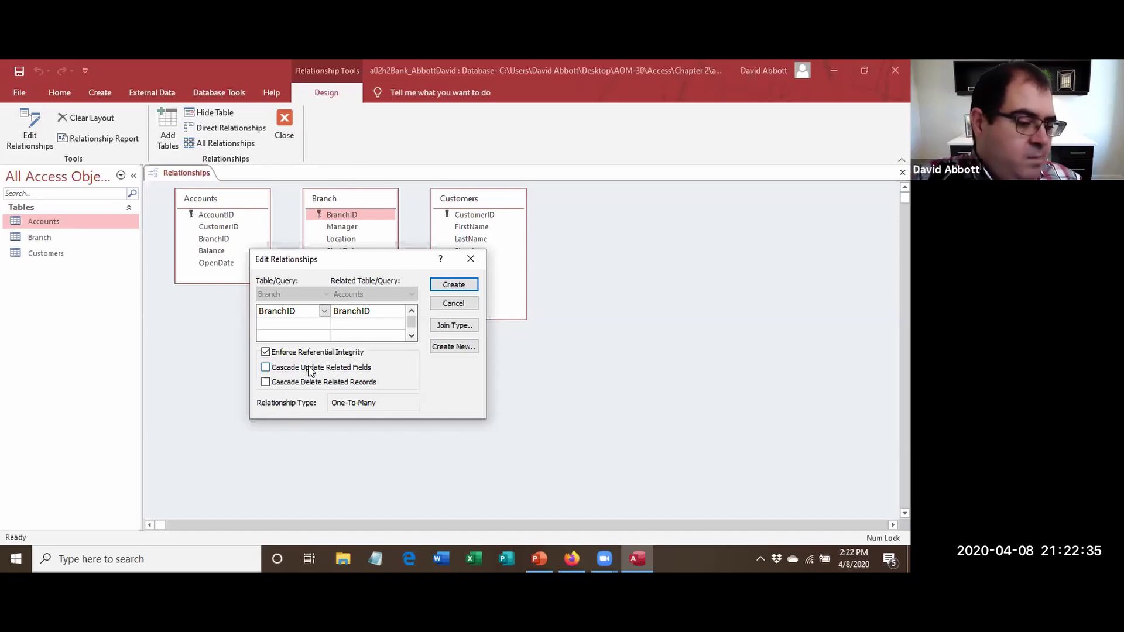
{"action": "left_click", "coordinate": [311, 372]}
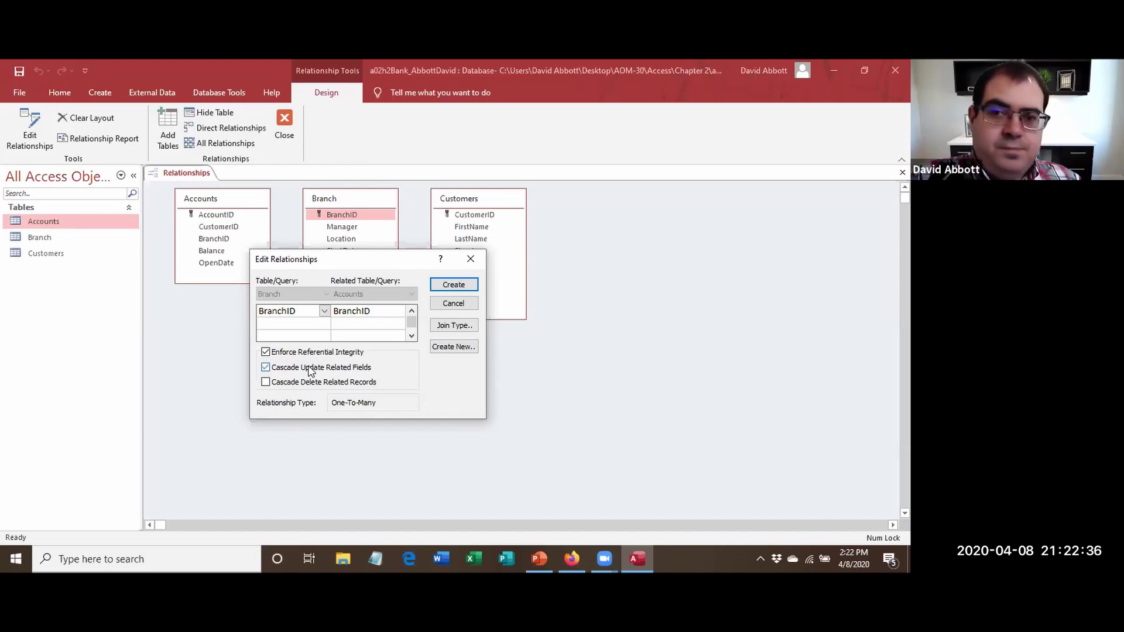
{"action": "left_click", "coordinate": [460, 291]}
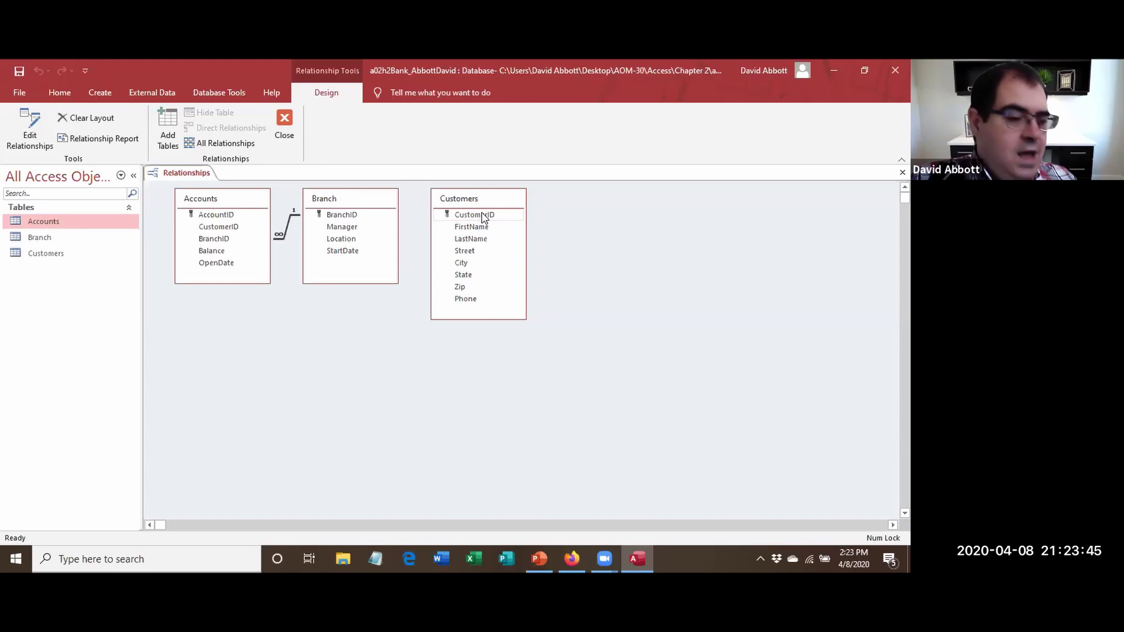
Create a relationship from CustomerID in Customers to CustomerID in Accounts, enforcing referential integrity and cascading updates to related fields.
{"action": "left_click_drag", "start_coordinate": [483, 217], "coordinate": [220, 230]}
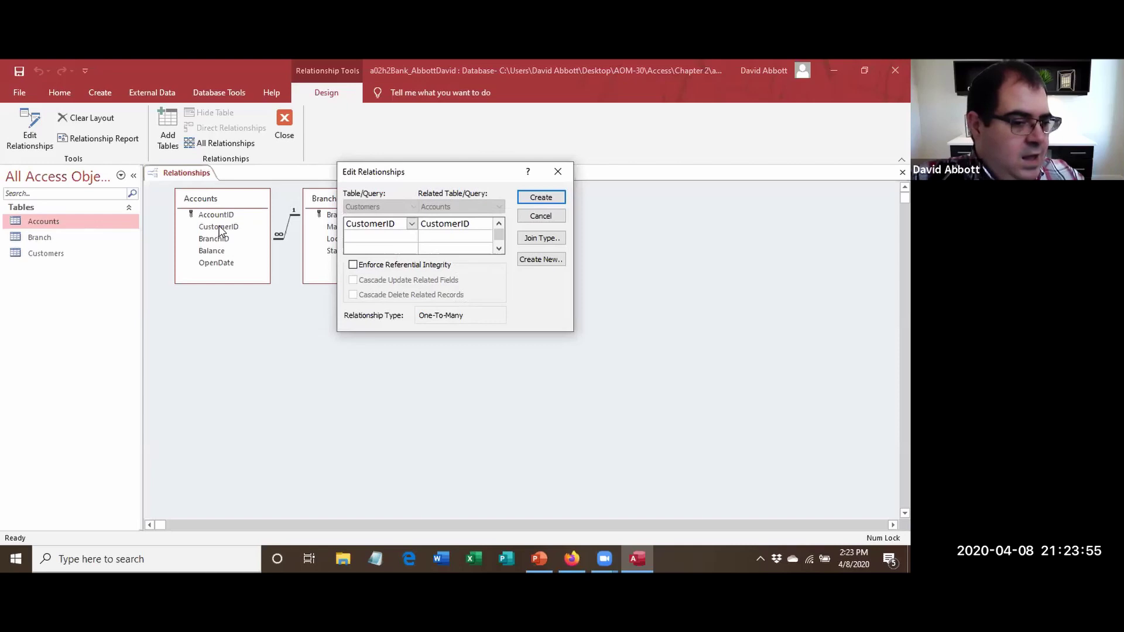
{"action": "left_click", "coordinate": [353, 265]}
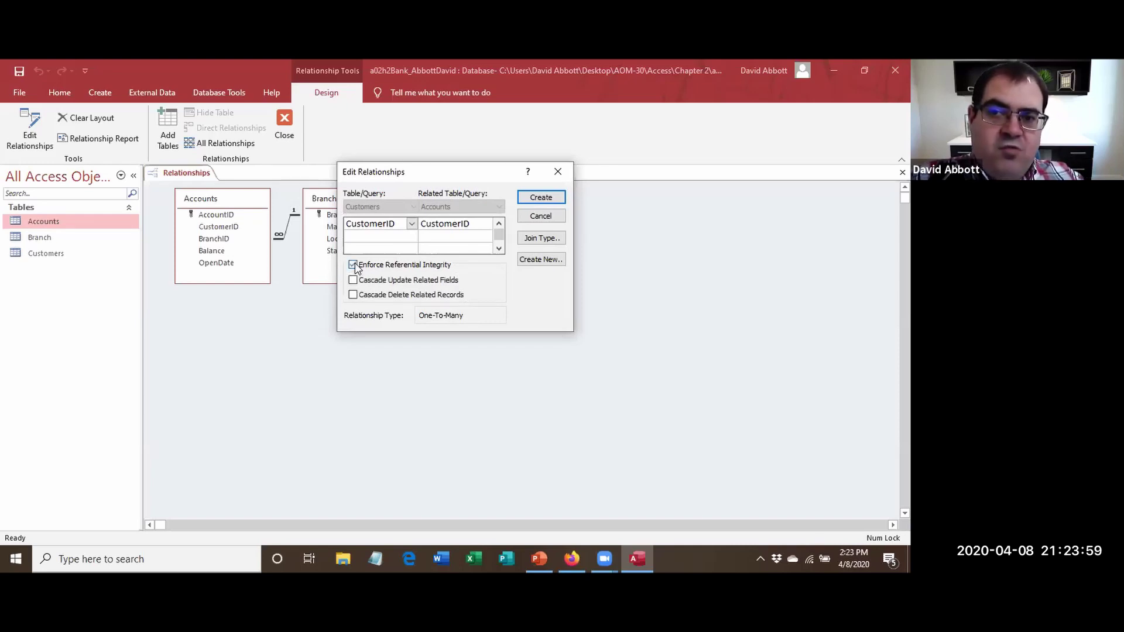
{"action": "left_click", "coordinate": [375, 282]}
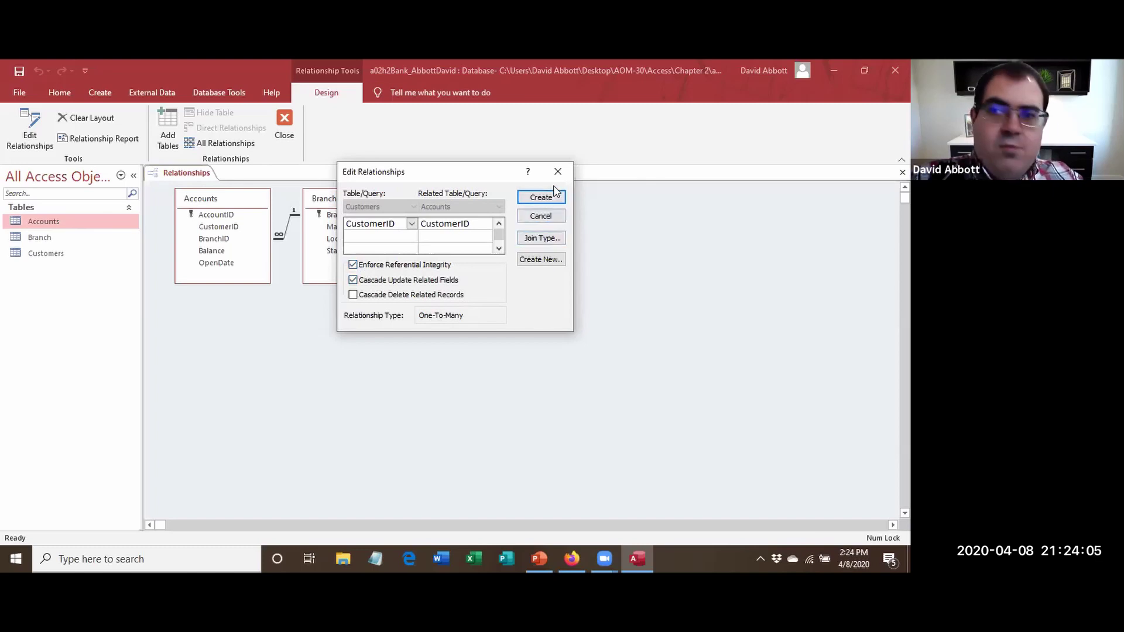
{"action": "left_click", "coordinate": [541, 200]}
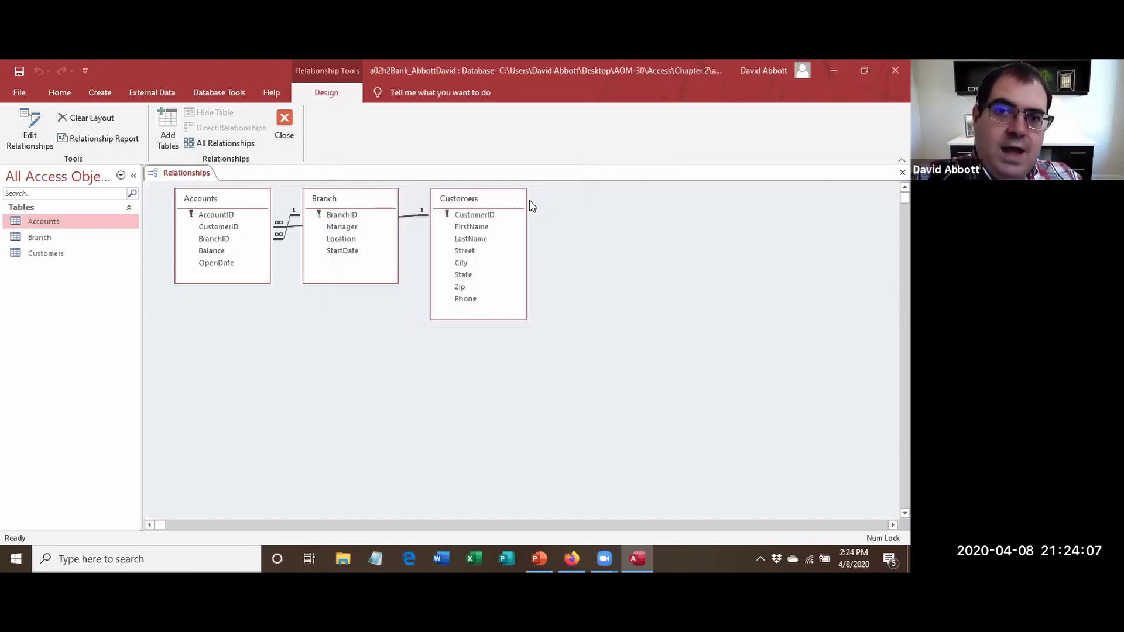
Move the Customers field list below the Branch field list and close the Relationships window.
{"action": "left_click", "coordinate": [463, 201]}
{"action": "left_click_drag", "start_coordinate": [461, 202], "coordinate": [342, 325]}
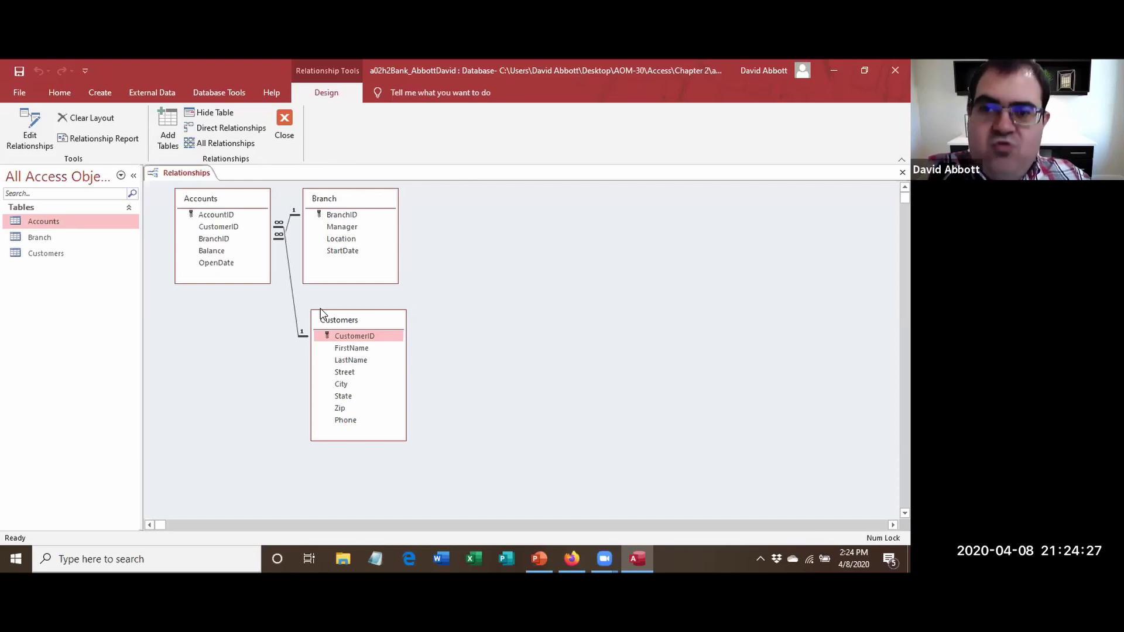
{"action": "left_click", "coordinate": [341, 339]}
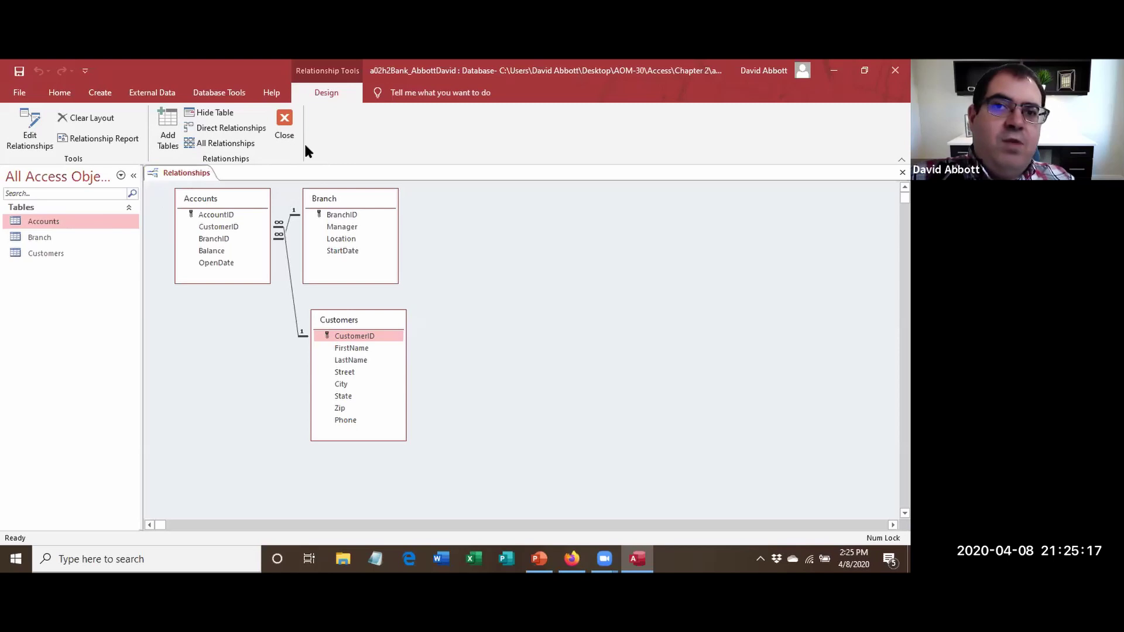
{"action": "left_click", "coordinate": [284, 134]}
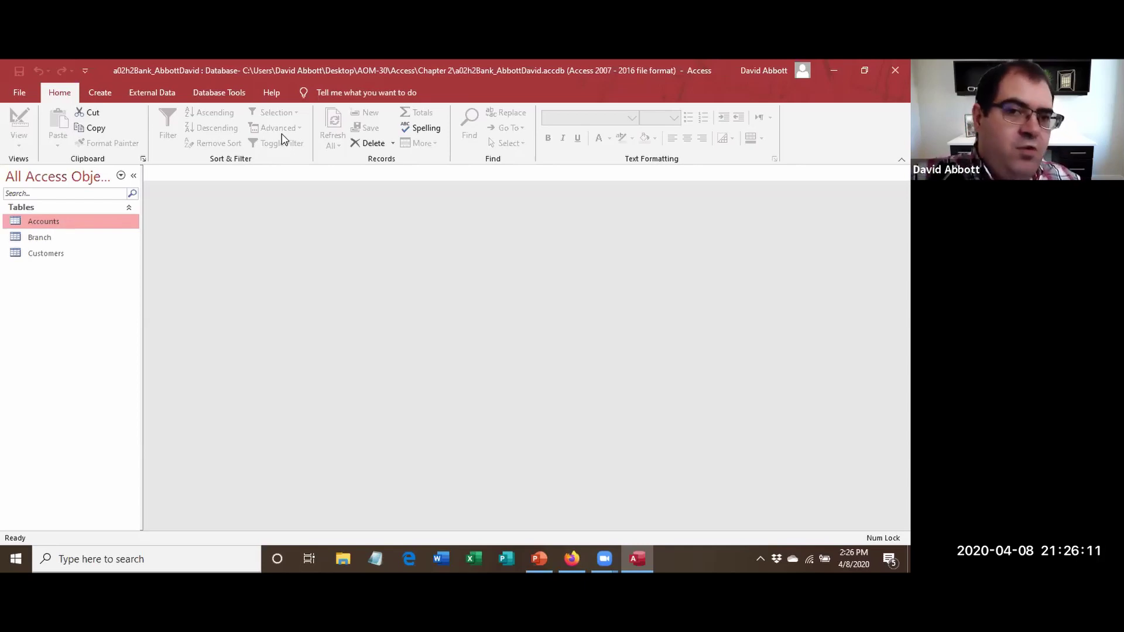
Open the Accounts table and begin a new record, entering its account ID and customer ID.
{"action": "double_click", "coordinate": [39, 226]}
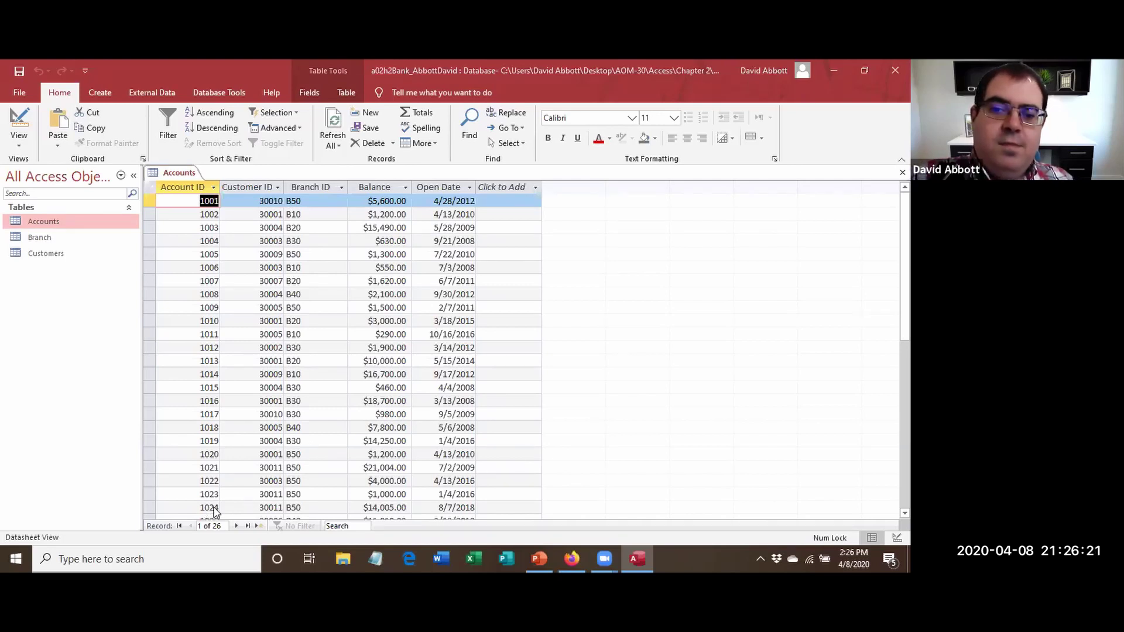
{"action": "left_click", "coordinate": [259, 526]}
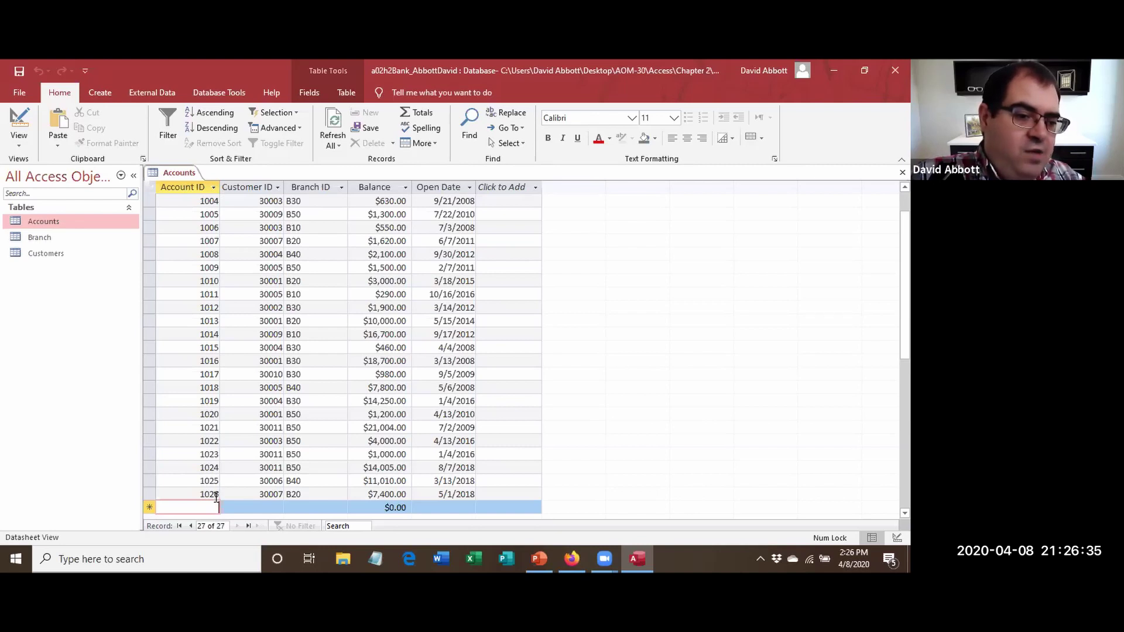
{"action": "type", "text": "1027"}
{"action": "key", "text": "Tab"}
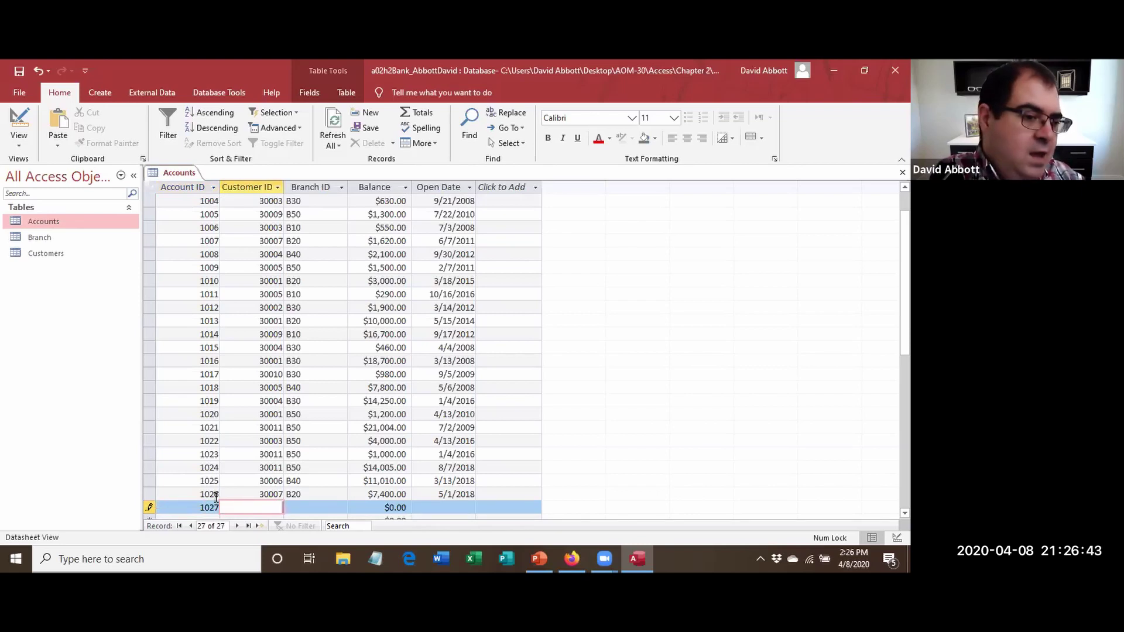
{"action": "type", "text": "20003"}
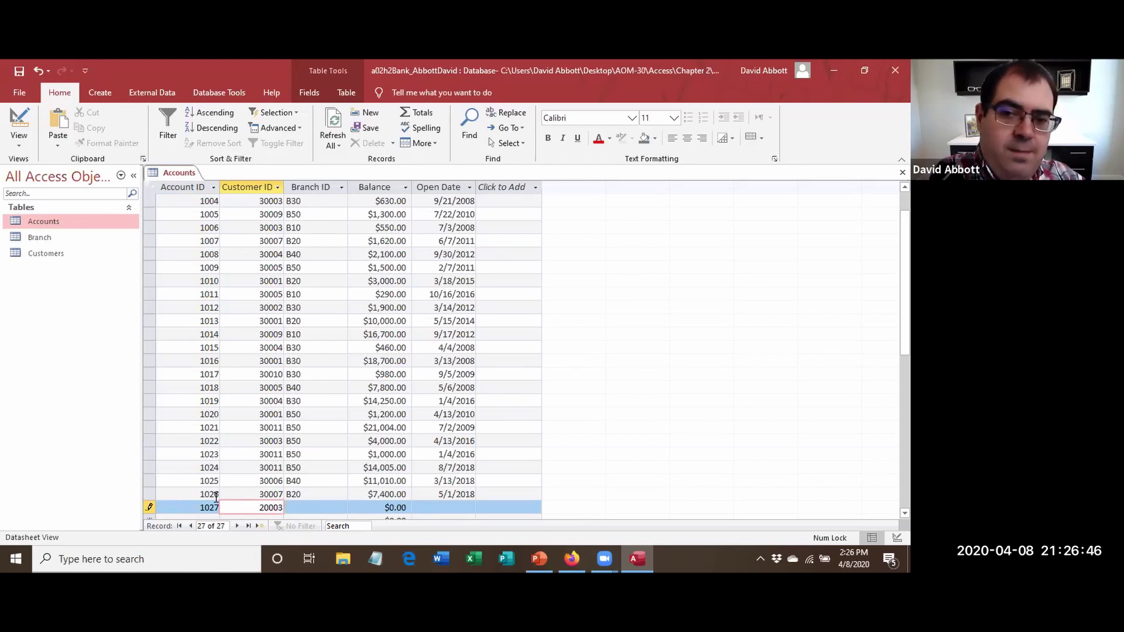
{"action": "key", "text": "Tab"}
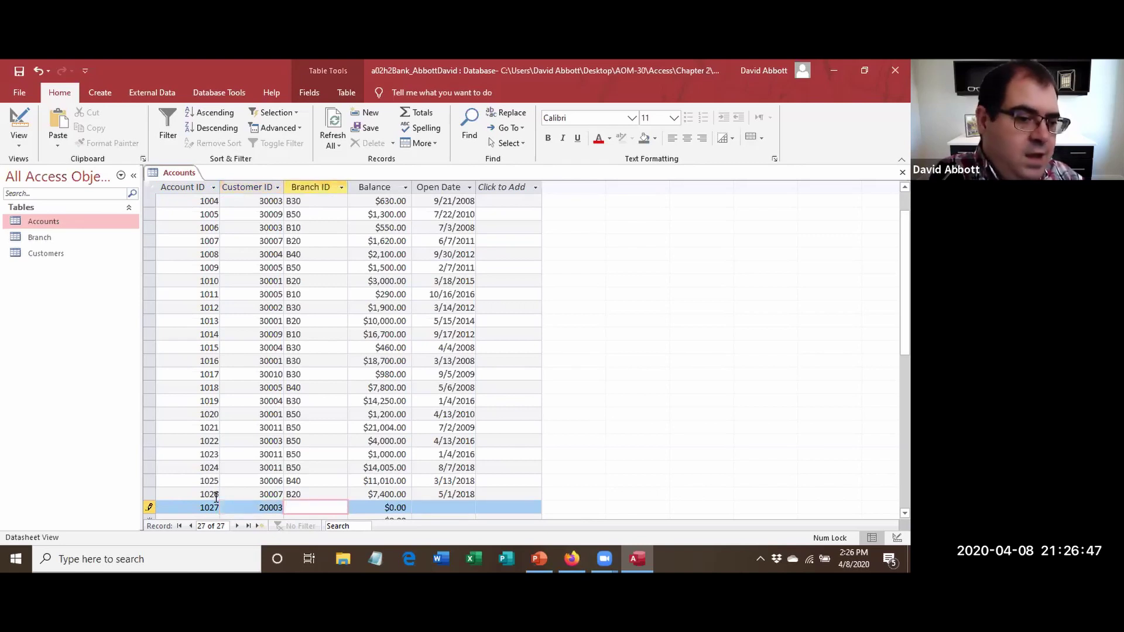
Enter branch ID B60, balance 4000 and open date 4/13/2008 for the new account, and try to save the record.
{"action": "type", "text": "B60"}
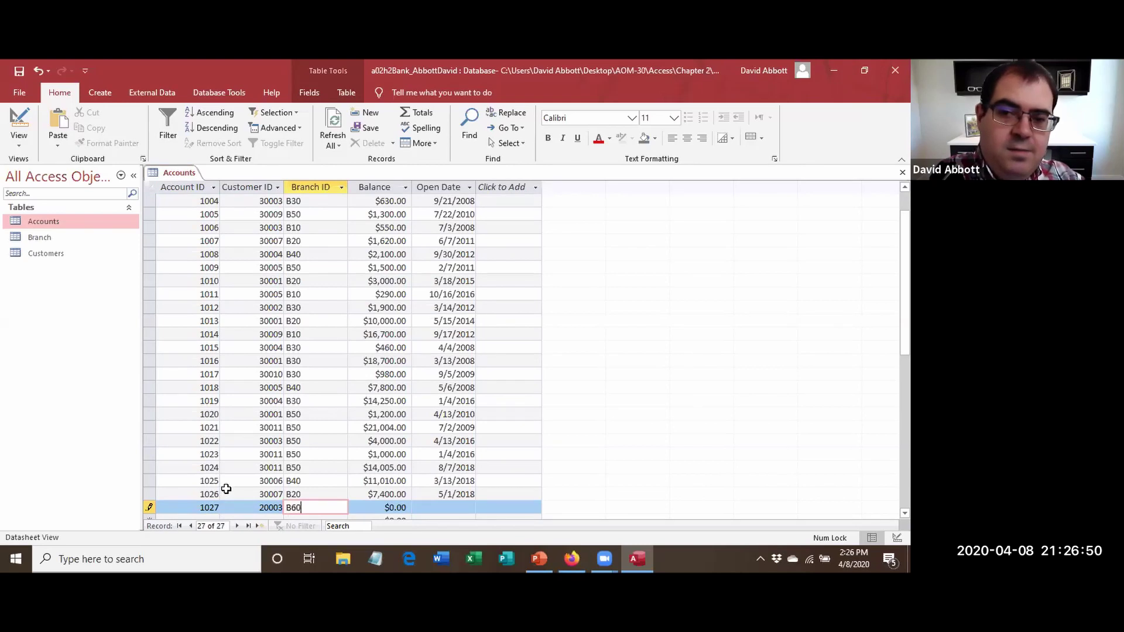
{"action": "key", "text": "Tab"}
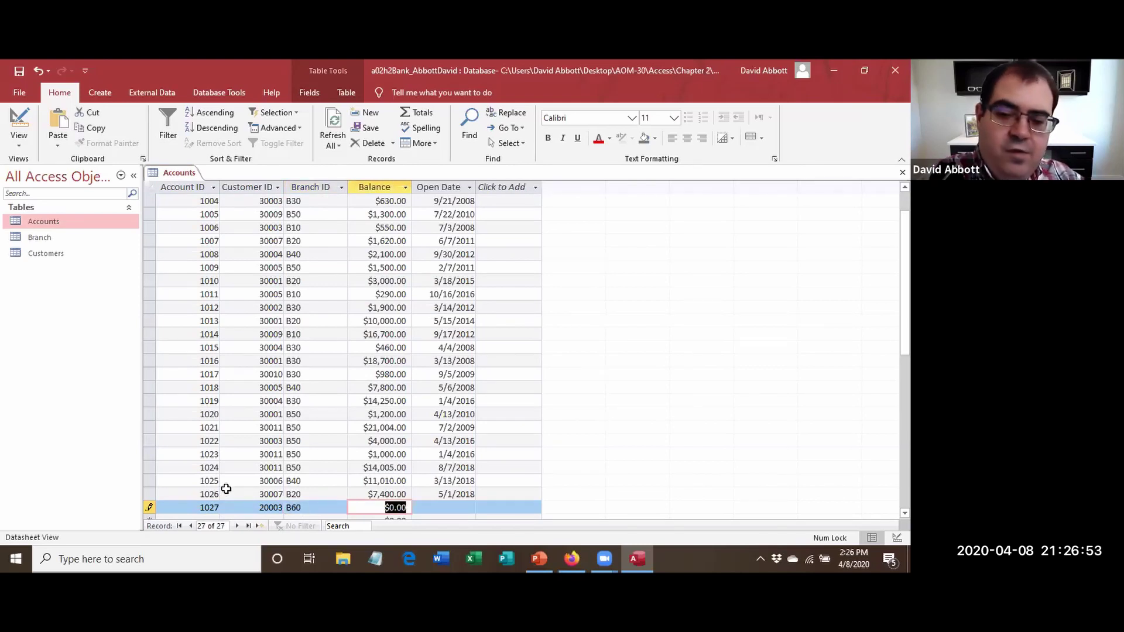
{"action": "type", "text": "4000"}
{"action": "key", "text": "Tab"}
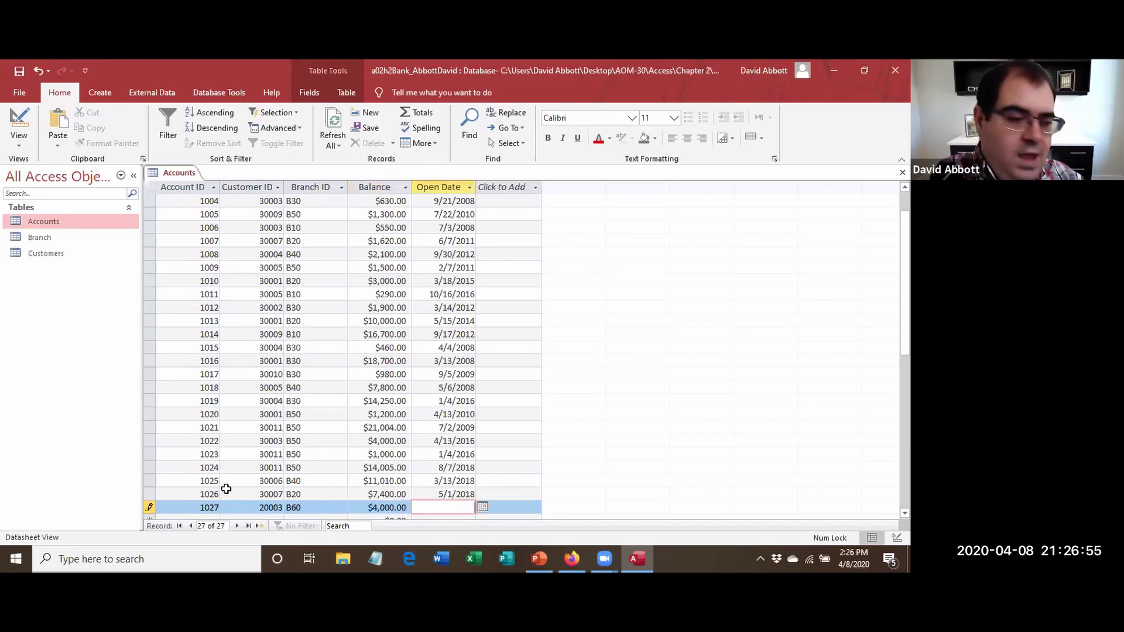
{"action": "type", "text": "4/13/2008"}
{"action": "key", "text": "Return"}
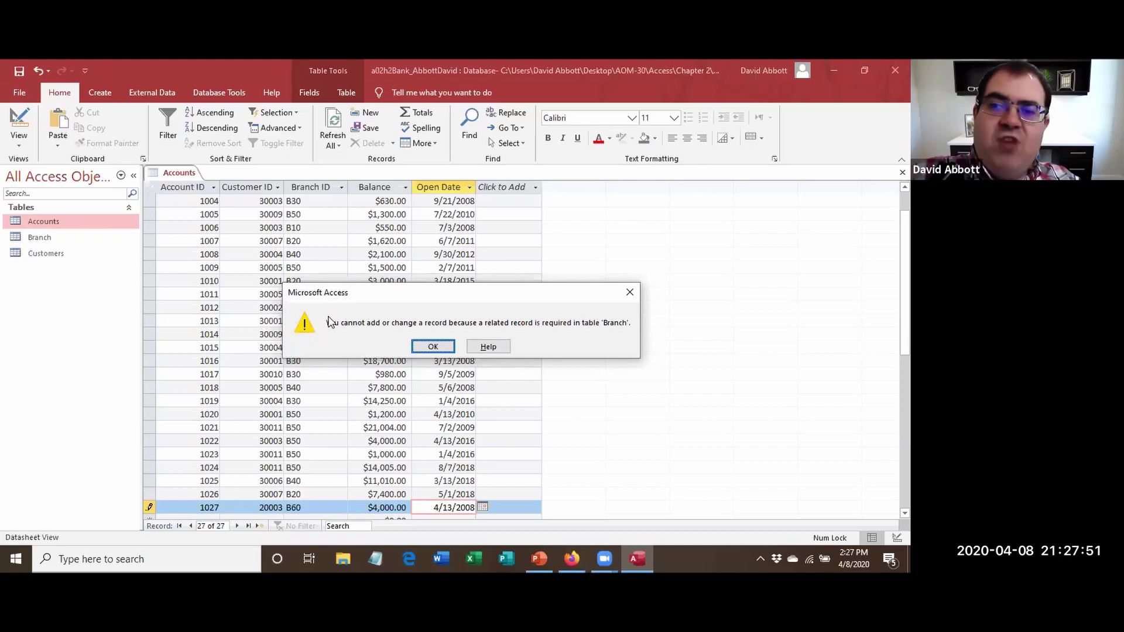
{"action": "left_click", "coordinate": [425, 349]}
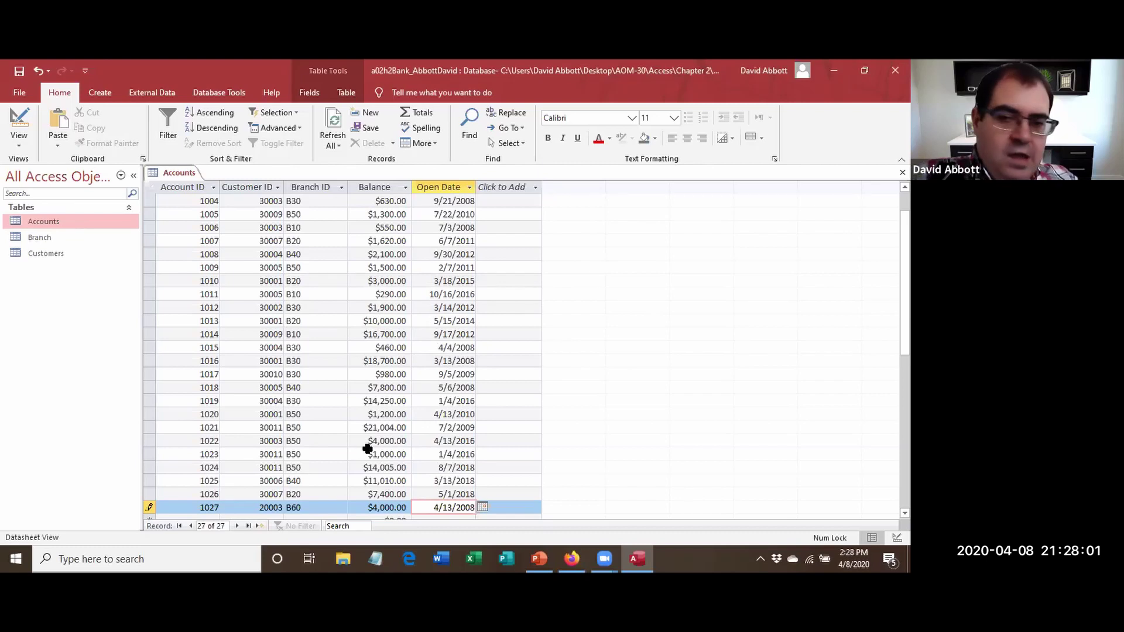
Change the new account's branch ID to B50, correct its customer ID, save the record and close the Accounts table.
{"action": "left_click", "coordinate": [324, 509]}
{"action": "key", "text": "shift+Left"}
{"action": "key", "text": "shift+Left"}
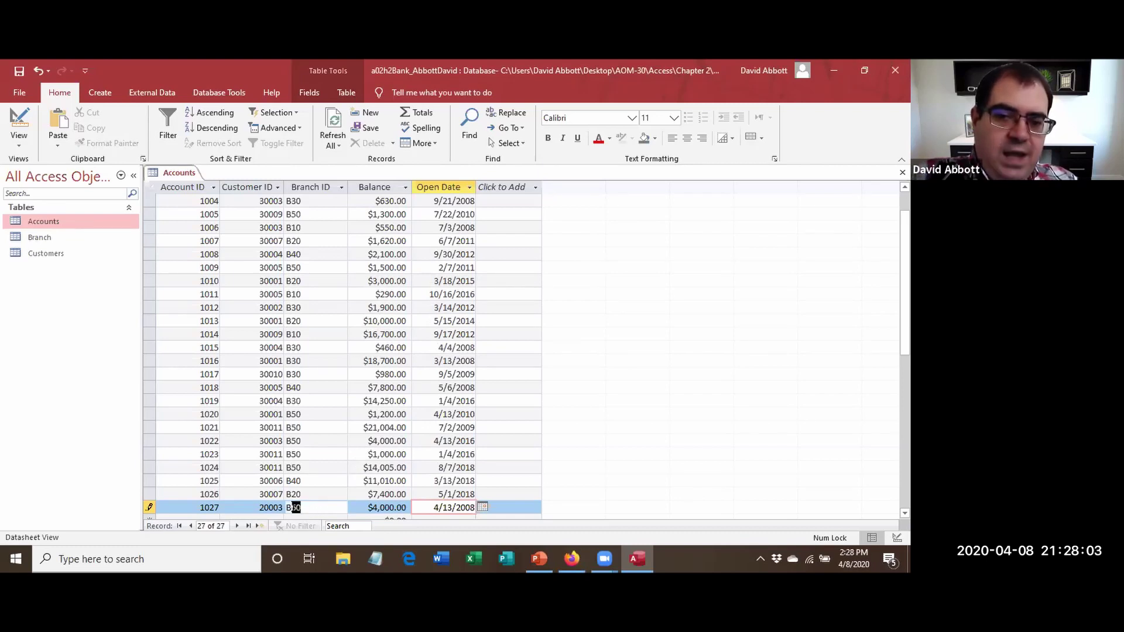
{"action": "type", "text": "30"}
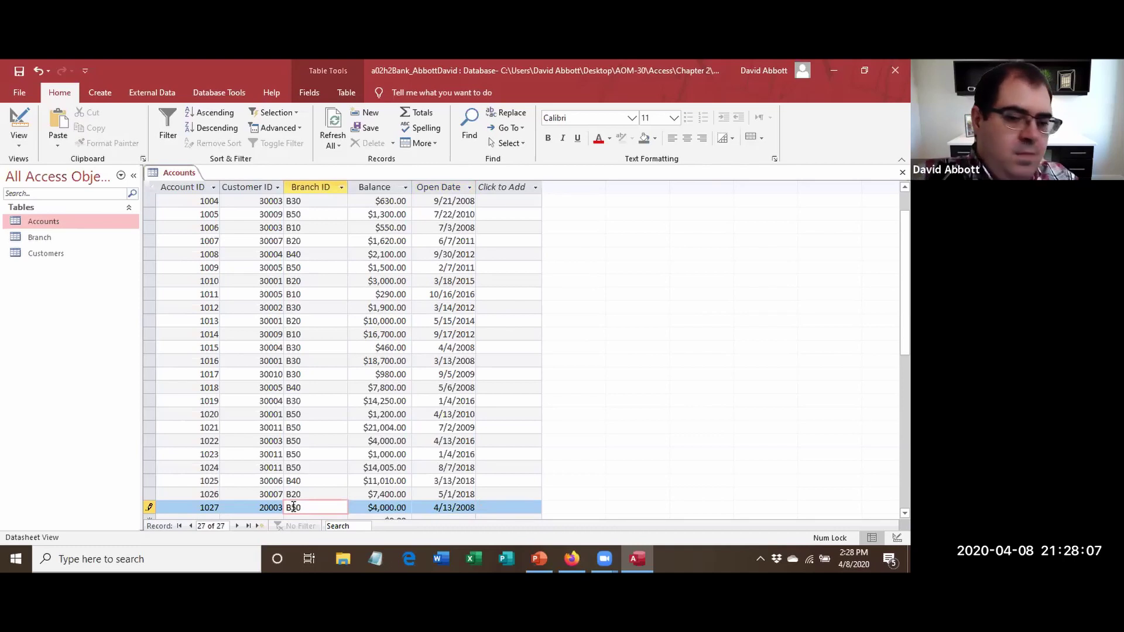
{"action": "key", "text": "Tab"}
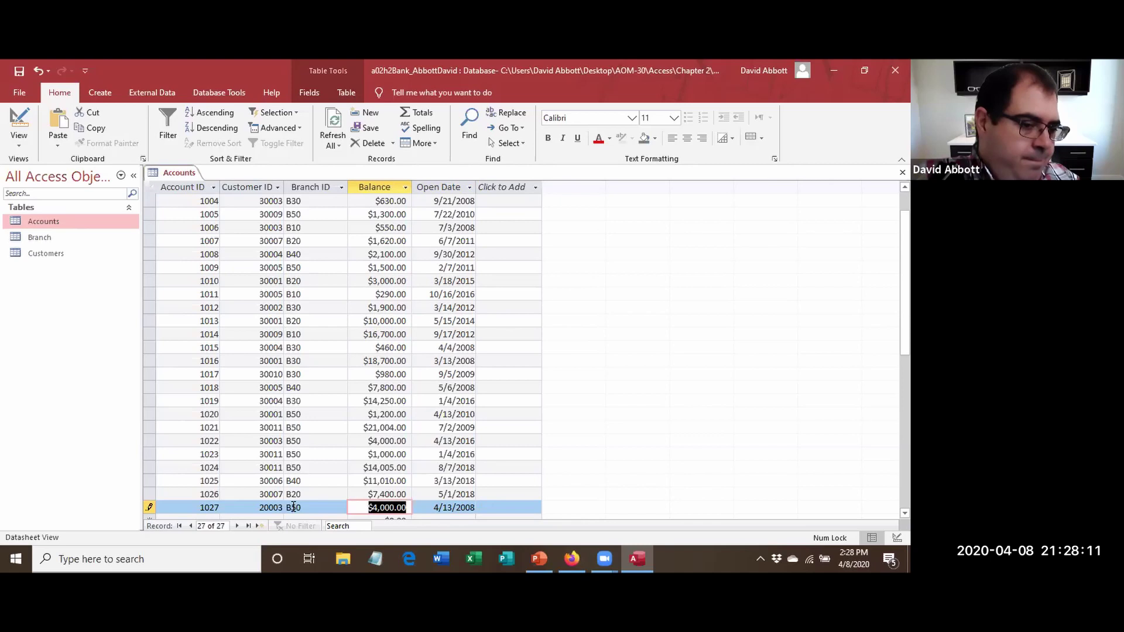
{"action": "key", "text": "Tab"}
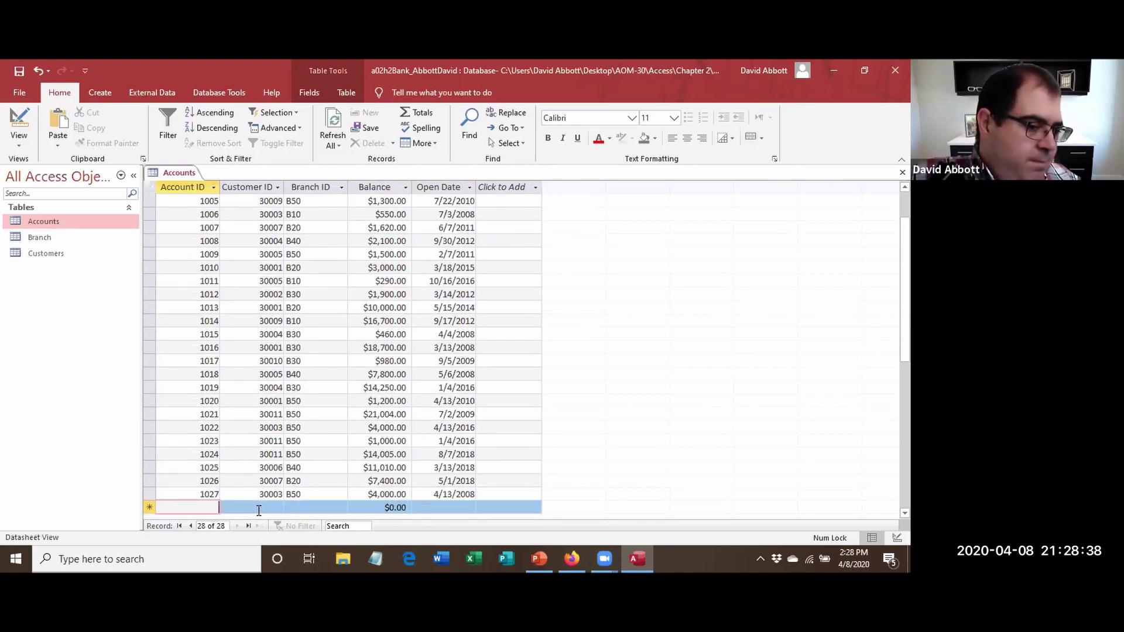
{"action": "right_click", "coordinate": [167, 175]}
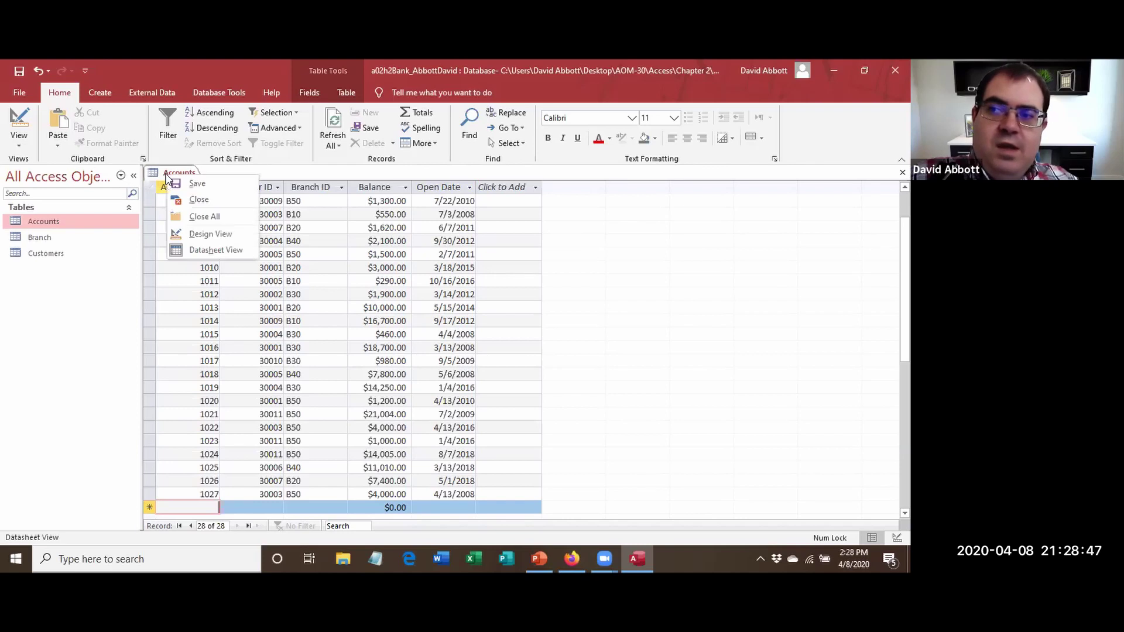
{"action": "left_click", "coordinate": [195, 201]}
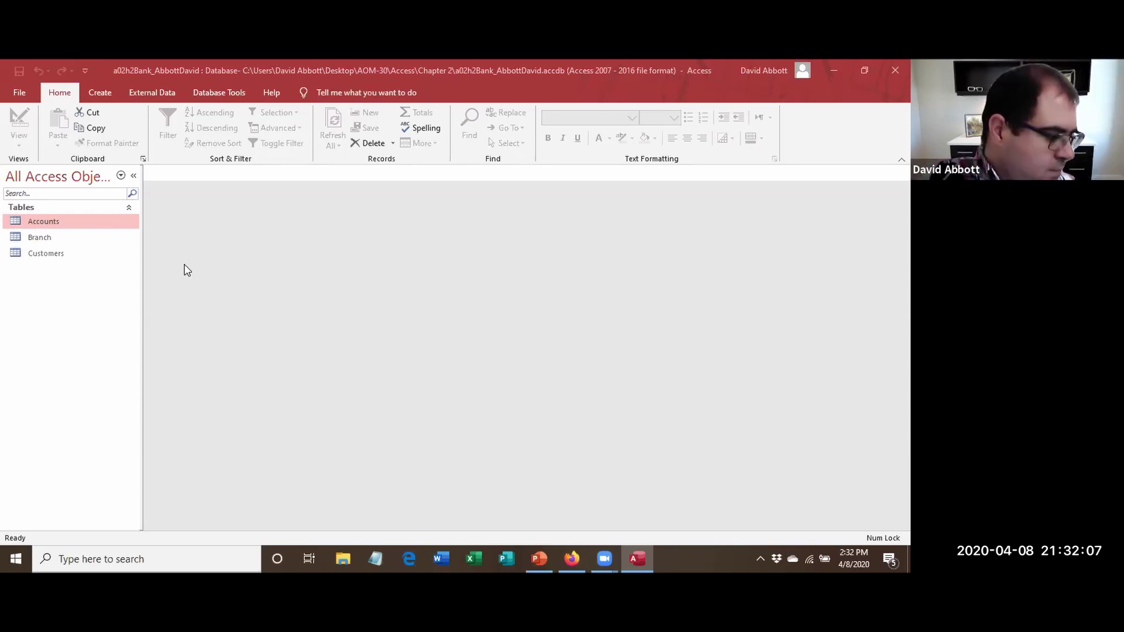
Save a copy of the database in the default Access format, changing a02h2 to a02h3 in the file name, and enable its content.
{"action": "left_click", "coordinate": [18, 94]}
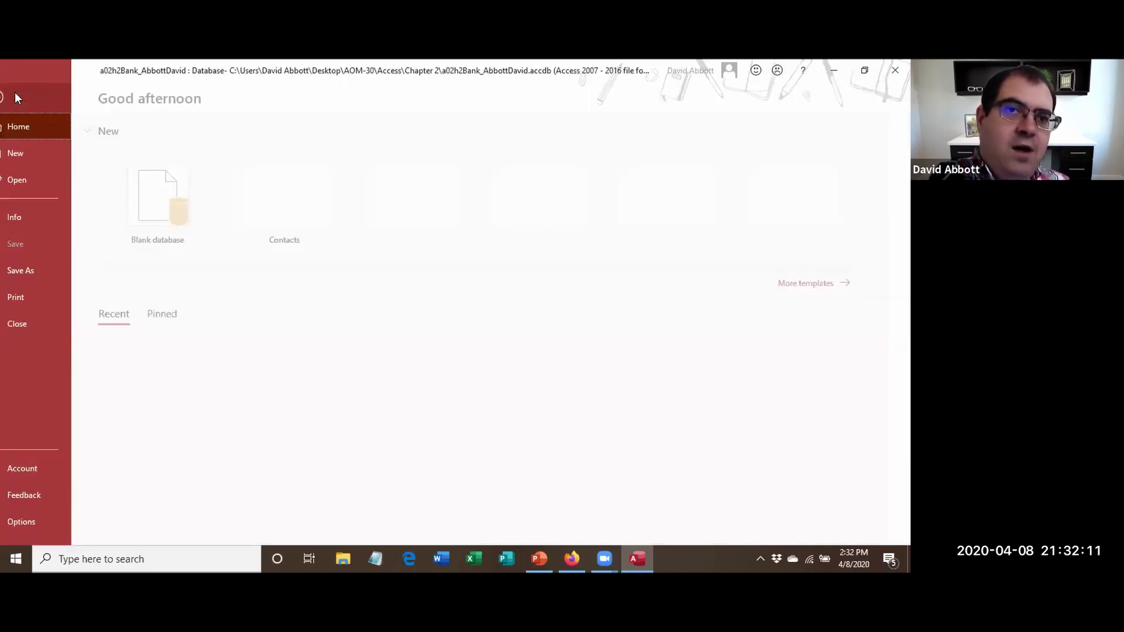
{"action": "left_click", "coordinate": [59, 259]}
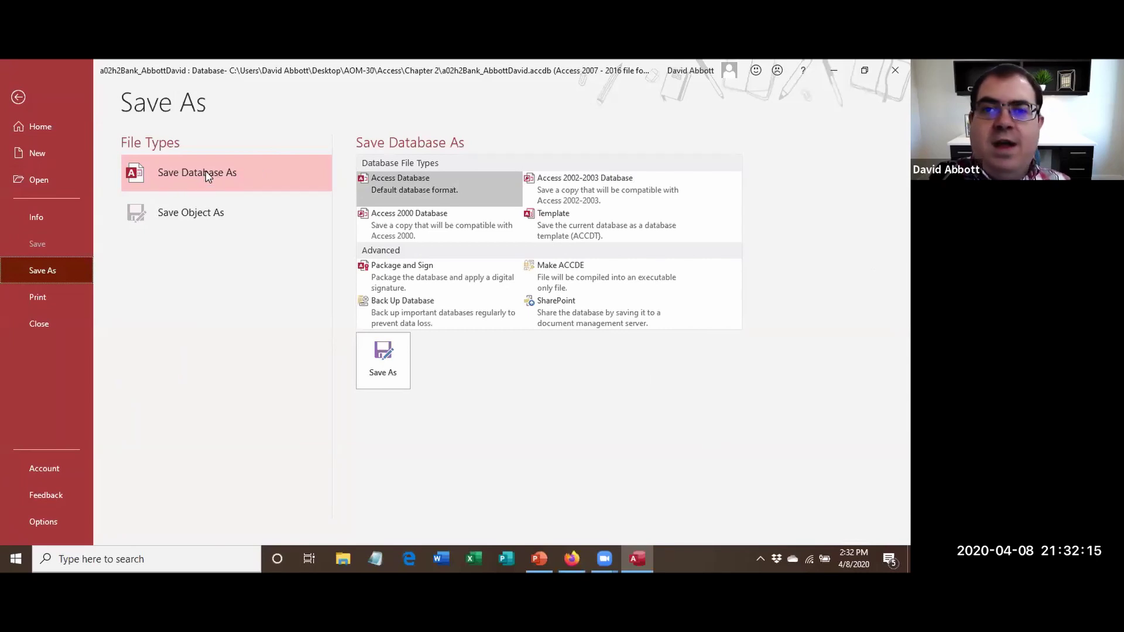
{"action": "left_click", "coordinate": [388, 379]}
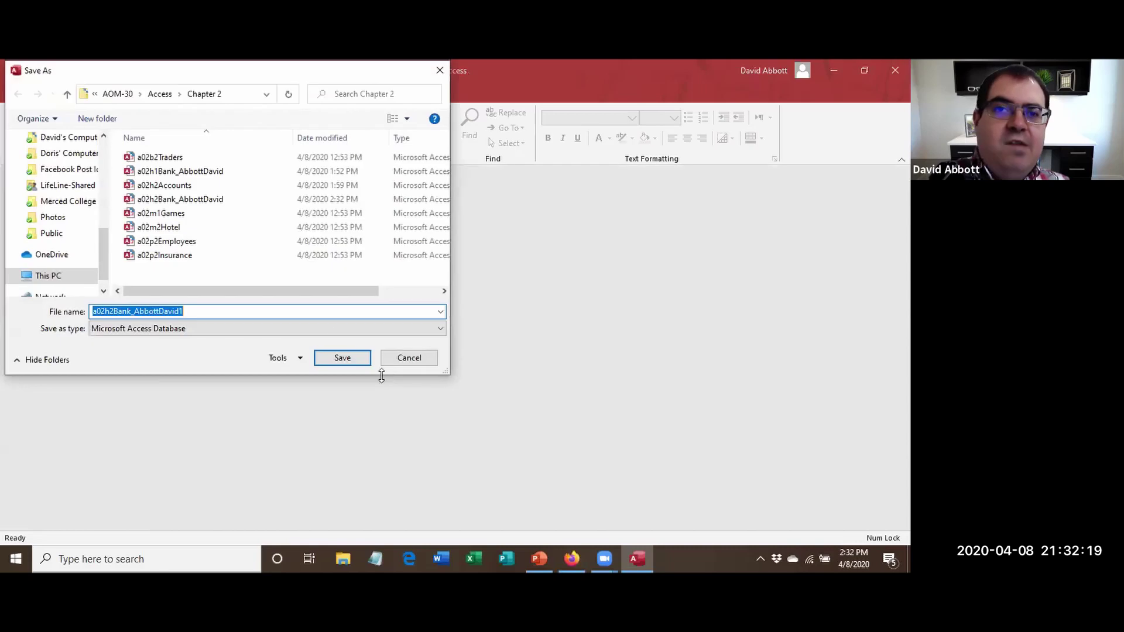
{"action": "left_click", "coordinate": [112, 311]}
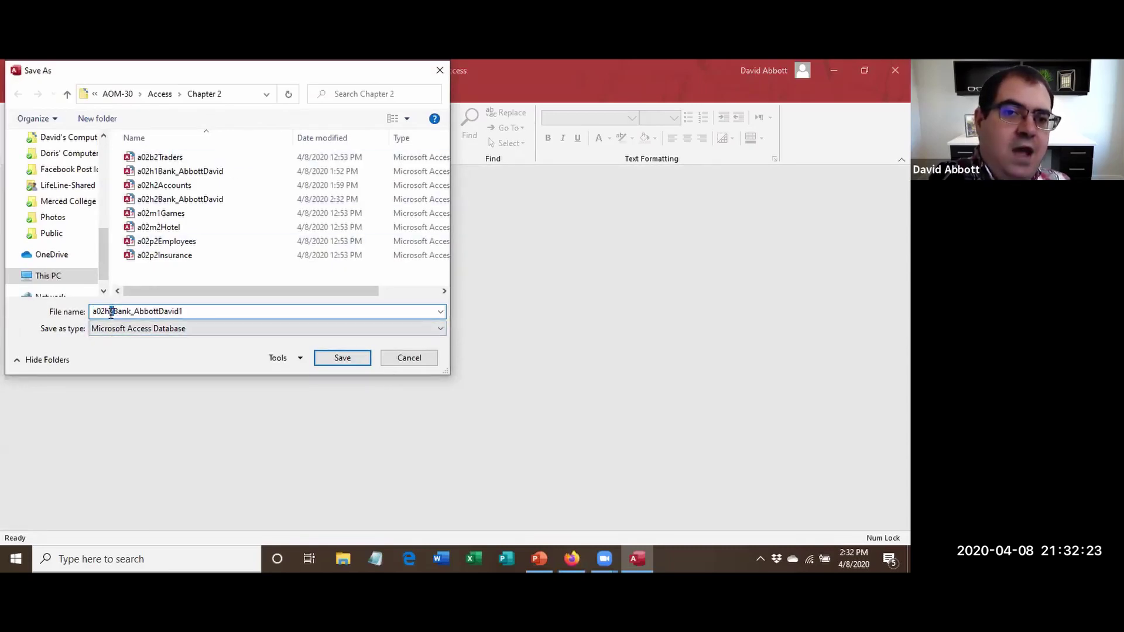
{"action": "key", "text": "BackSpace"}
{"action": "type", "text": "3"}
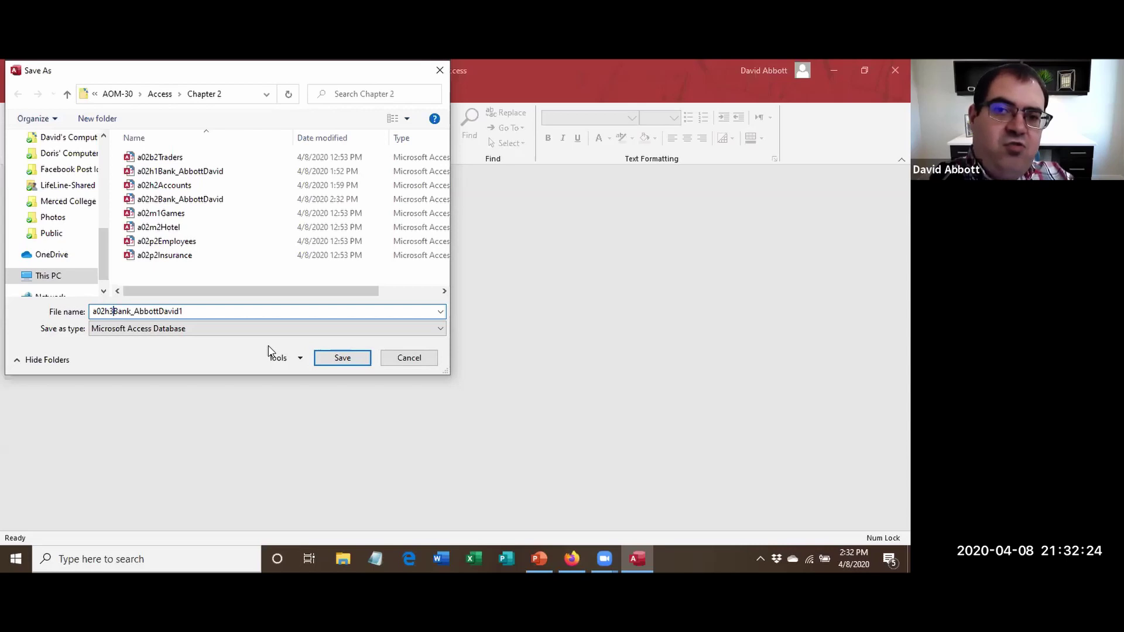
{"action": "left_click", "coordinate": [360, 363]}
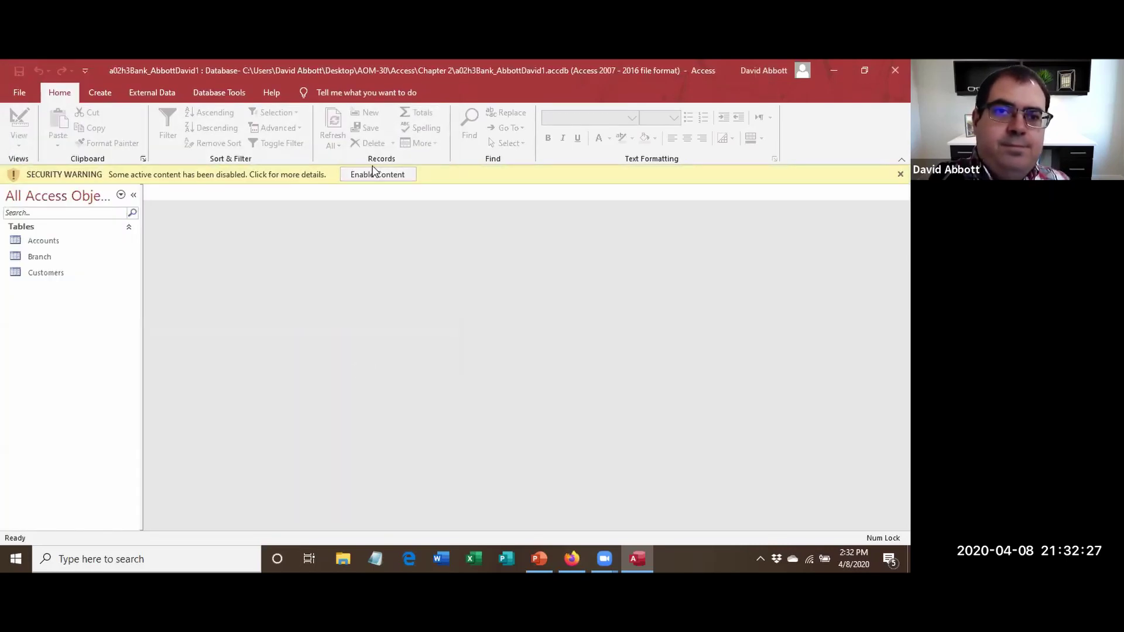
{"action": "left_click", "coordinate": [393, 174]}
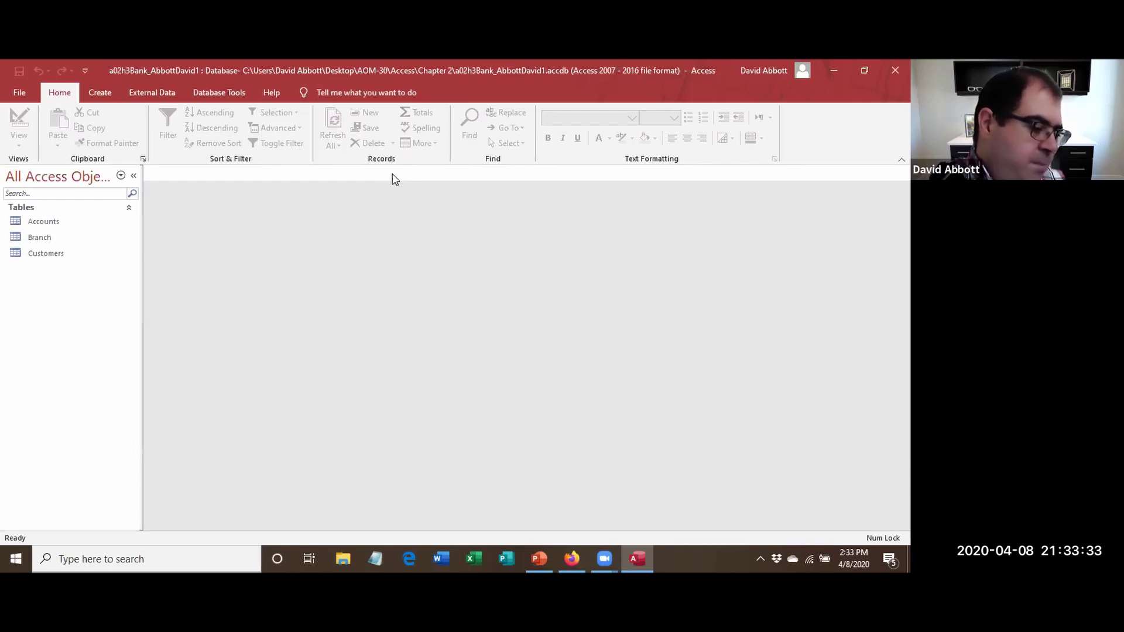
Start a new query with the Simple Query Wizard.
{"action": "left_click", "coordinate": [101, 94]}
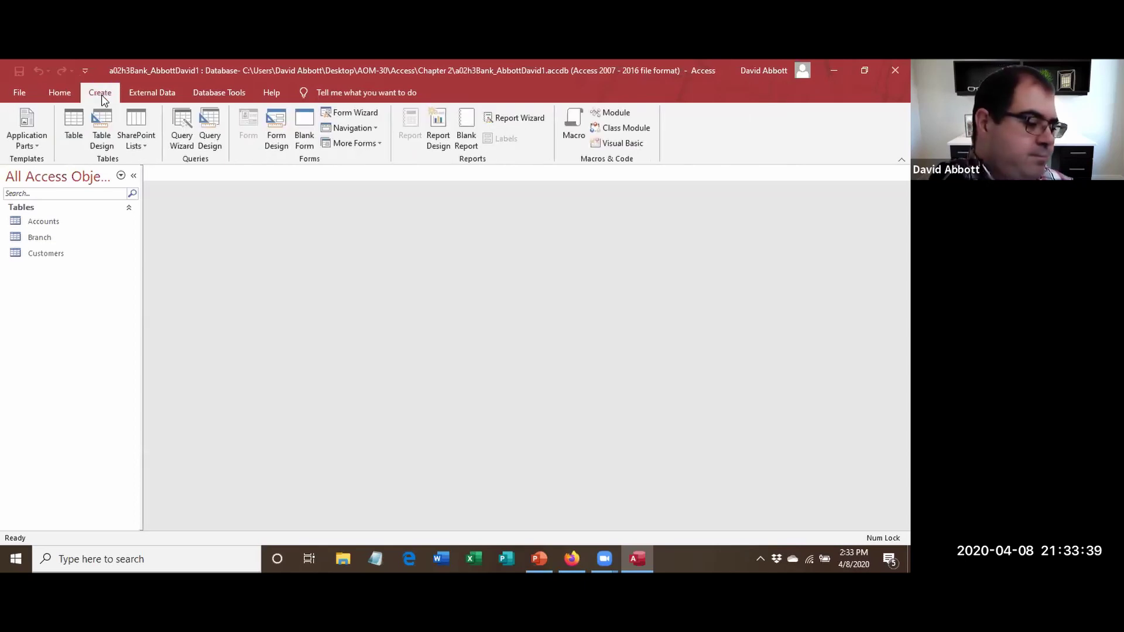
{"action": "left_click", "coordinate": [191, 150]}
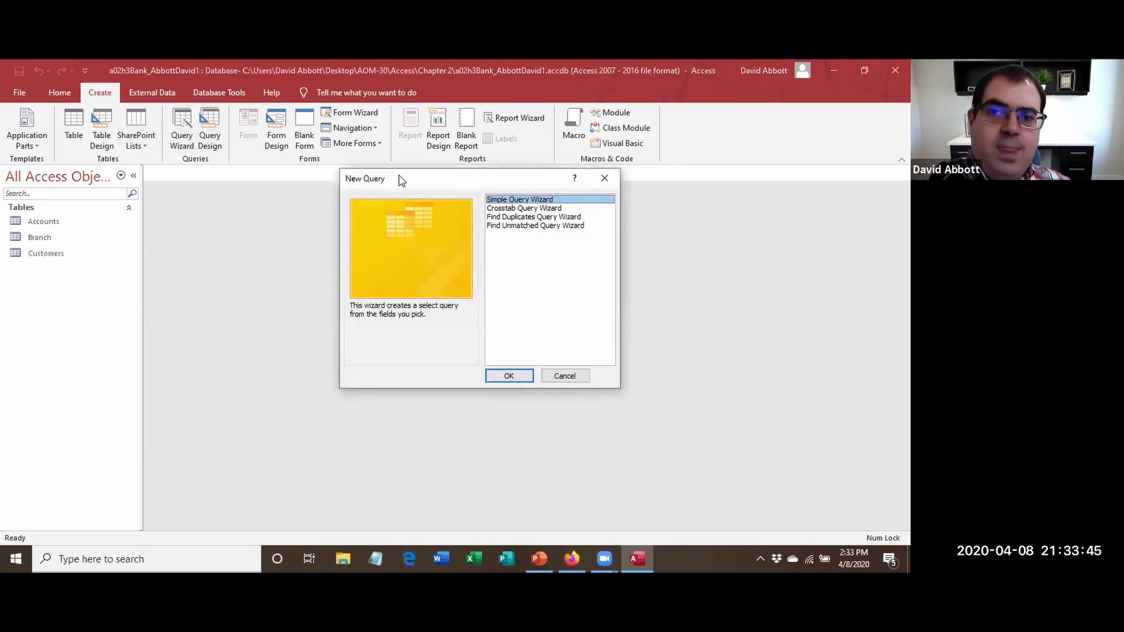
{"action": "left_click_drag", "start_coordinate": [402, 183], "coordinate": [277, 296]}
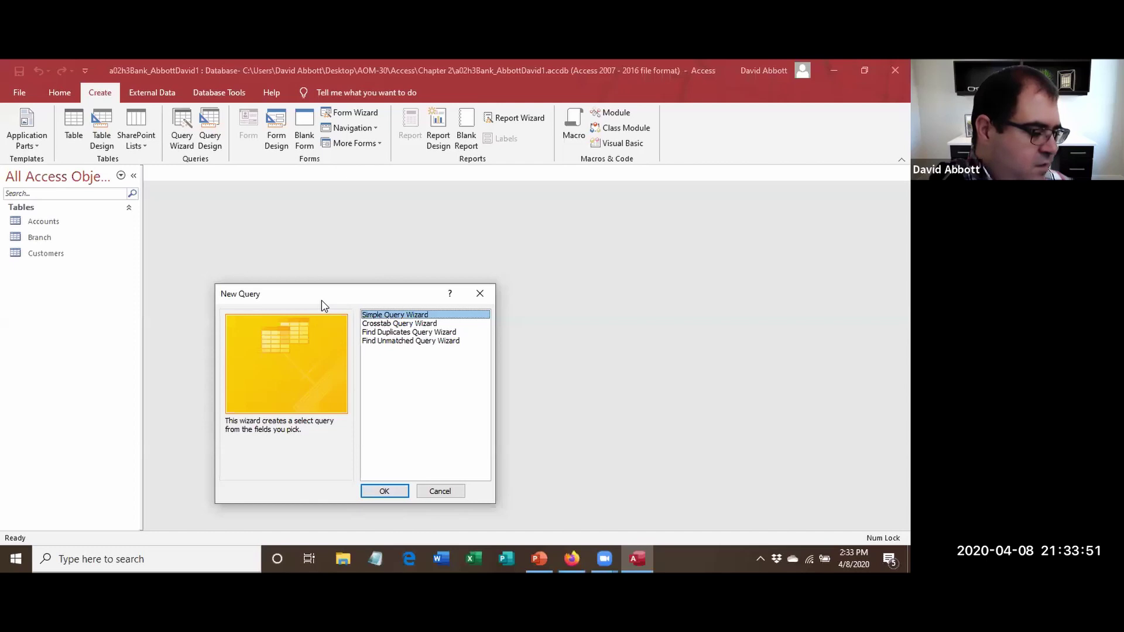
{"action": "left_click", "coordinate": [385, 492]}
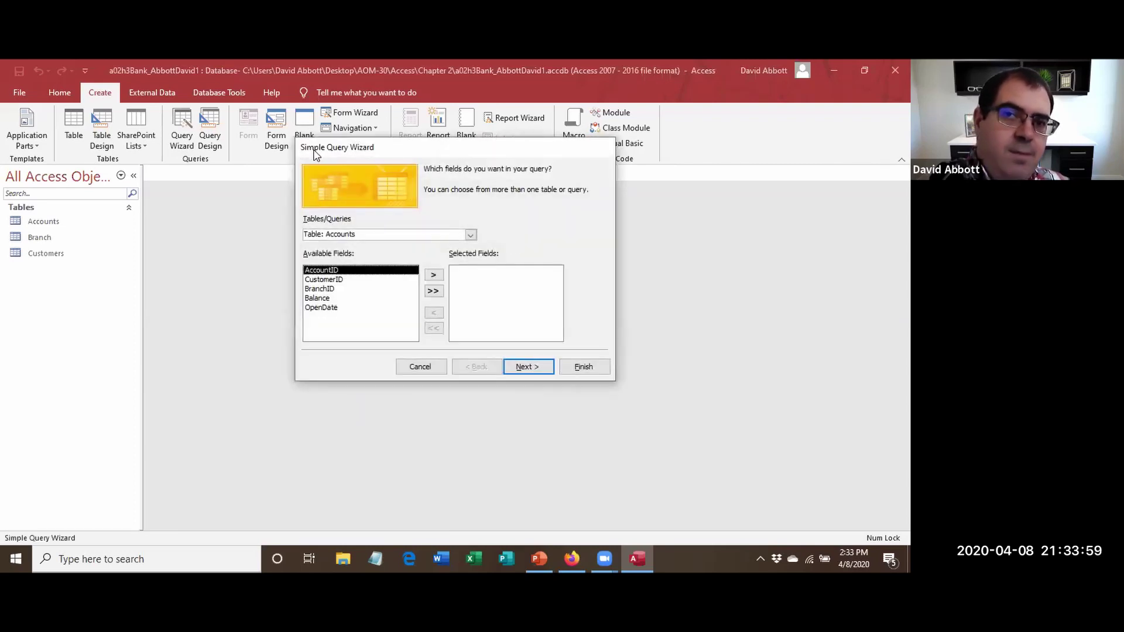
{"action": "left_click_drag", "start_coordinate": [305, 154], "coordinate": [210, 221]}
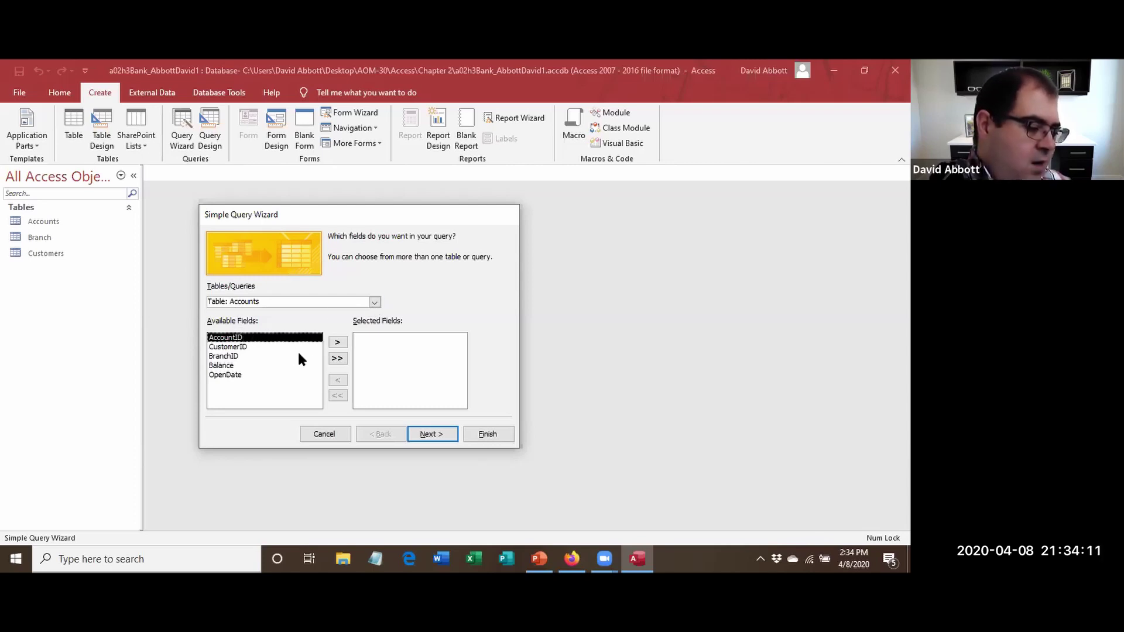
Add the AccountID, CustomerID, BranchID and Balance fields from the Accounts table to the query.
{"action": "left_click", "coordinate": [338, 342]}
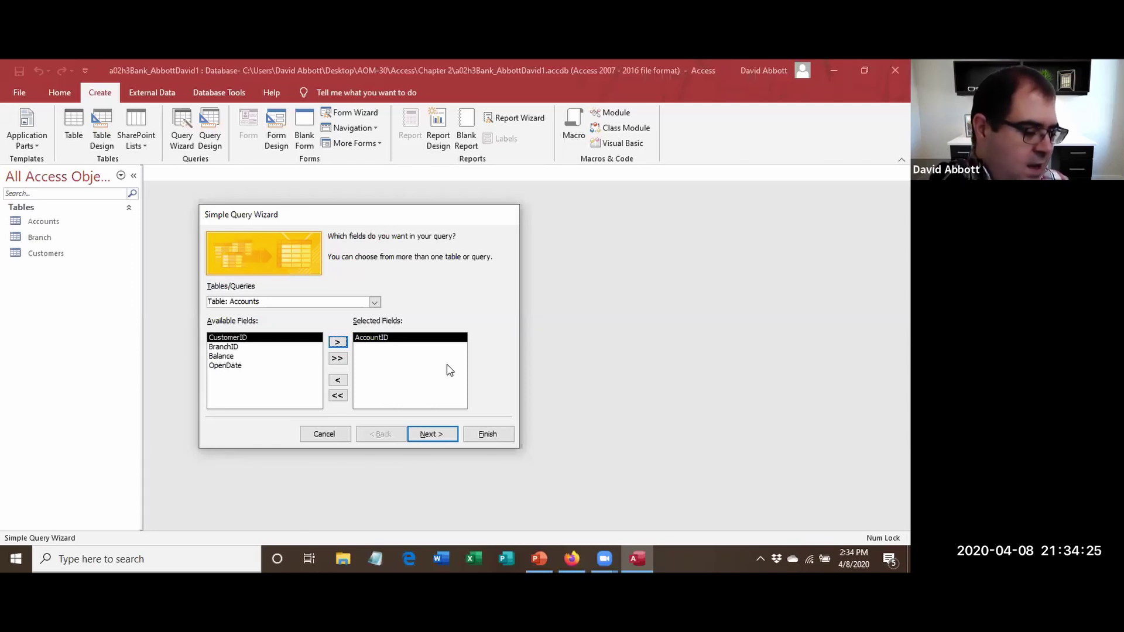
{"action": "left_click", "coordinate": [338, 343]}
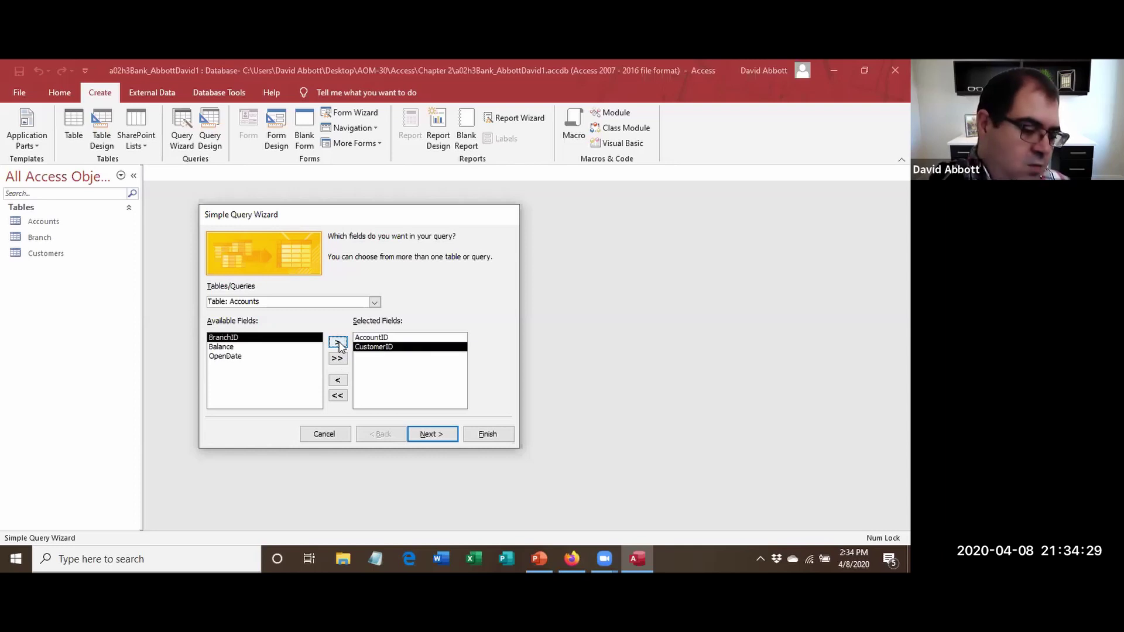
{"action": "left_click", "coordinate": [338, 343]}
{"action": "left_click", "coordinate": [338, 342]}
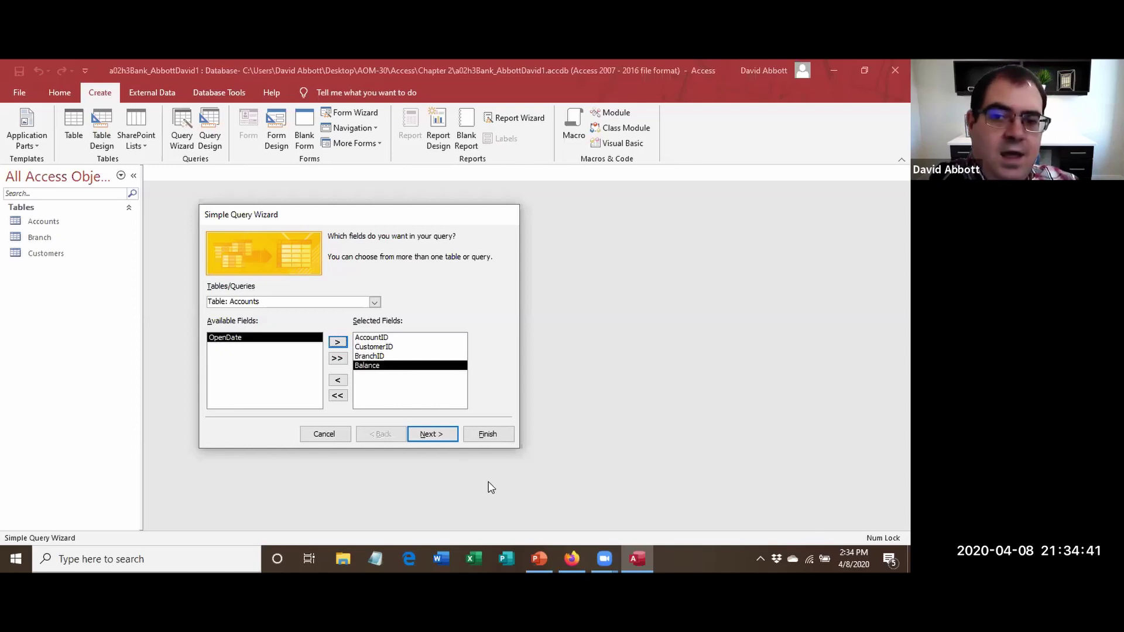
{"action": "left_click", "coordinate": [438, 435]}
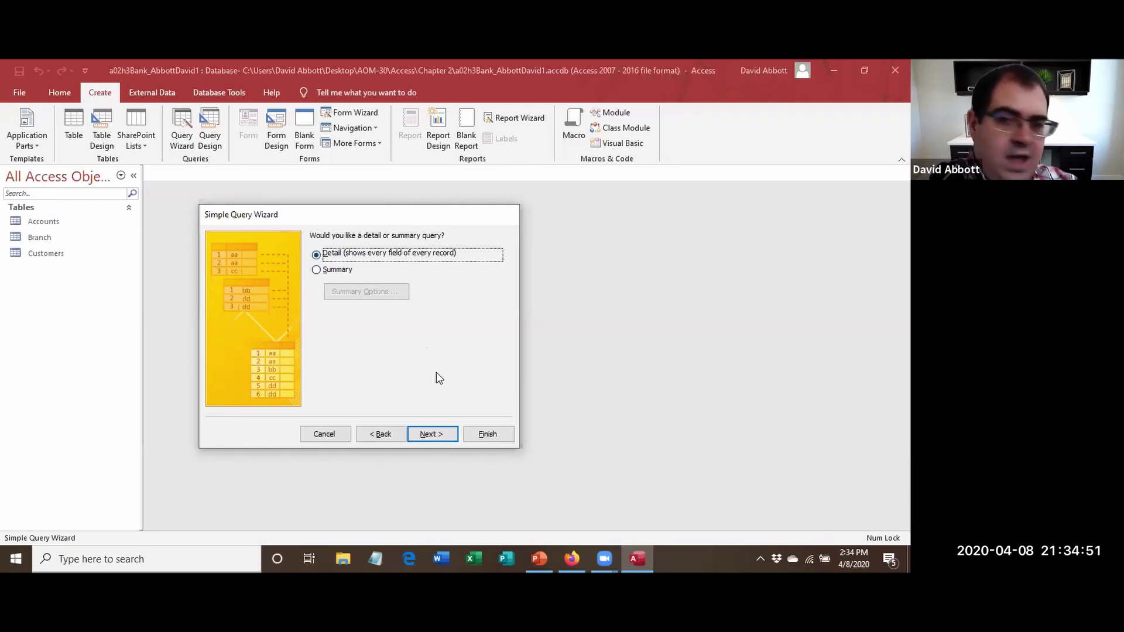
Keep the query as a detail query, title it Accounts from Campus Branch and finish the wizard to view its records.
{"action": "left_click", "coordinate": [439, 434]}
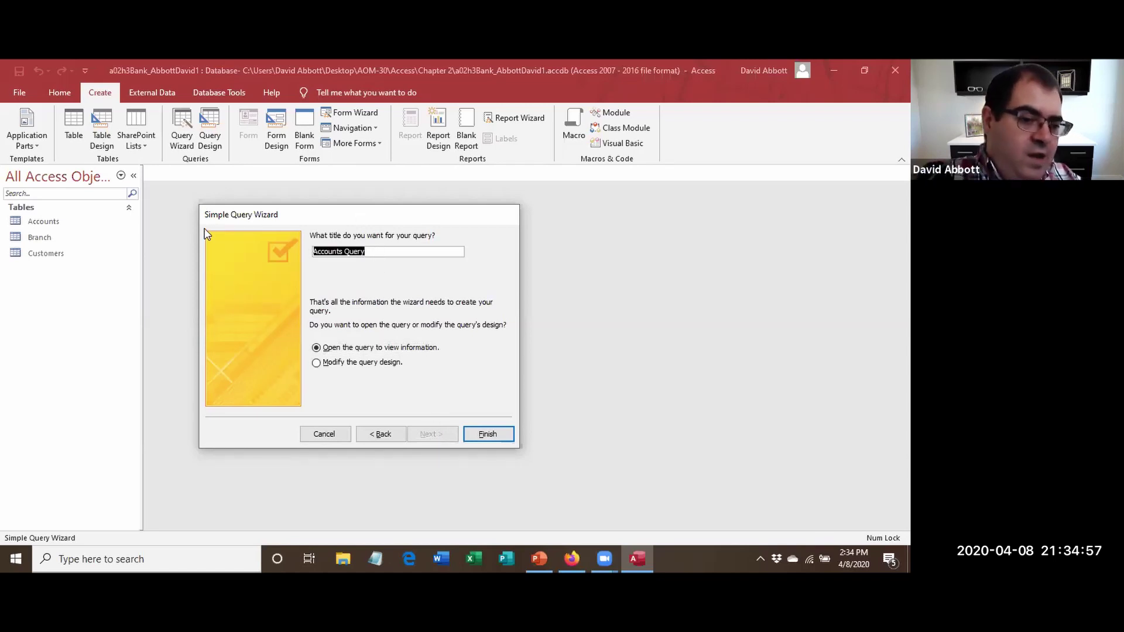
{"action": "type", "text": "Accounts from Ca"}
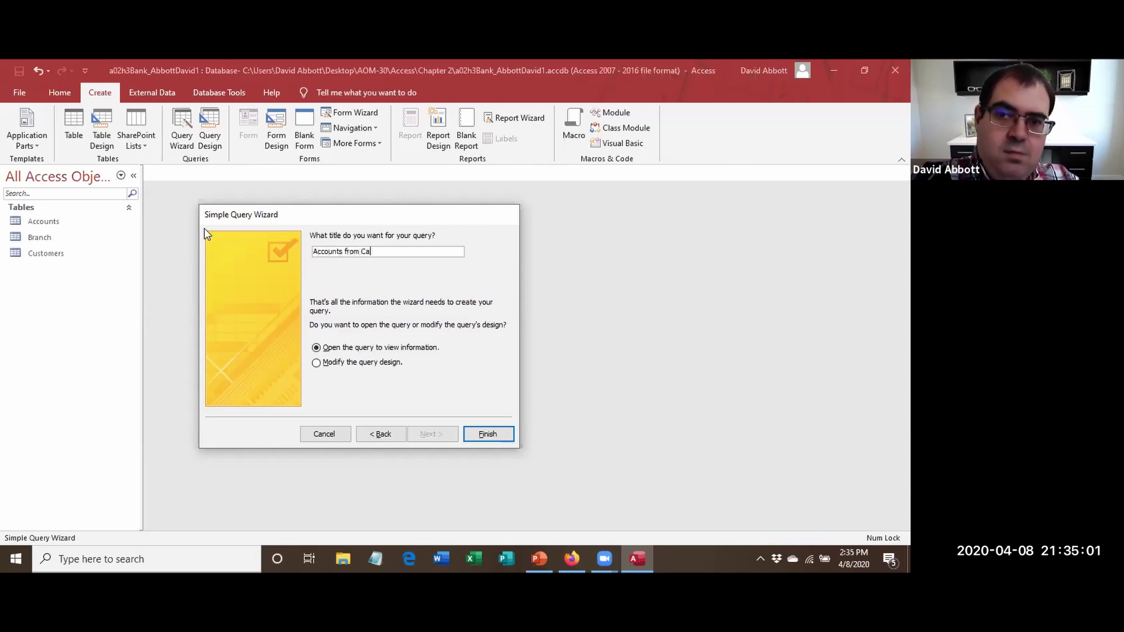
{"action": "type", "text": "mpus"}
{"action": "type", "text": "Branch"}
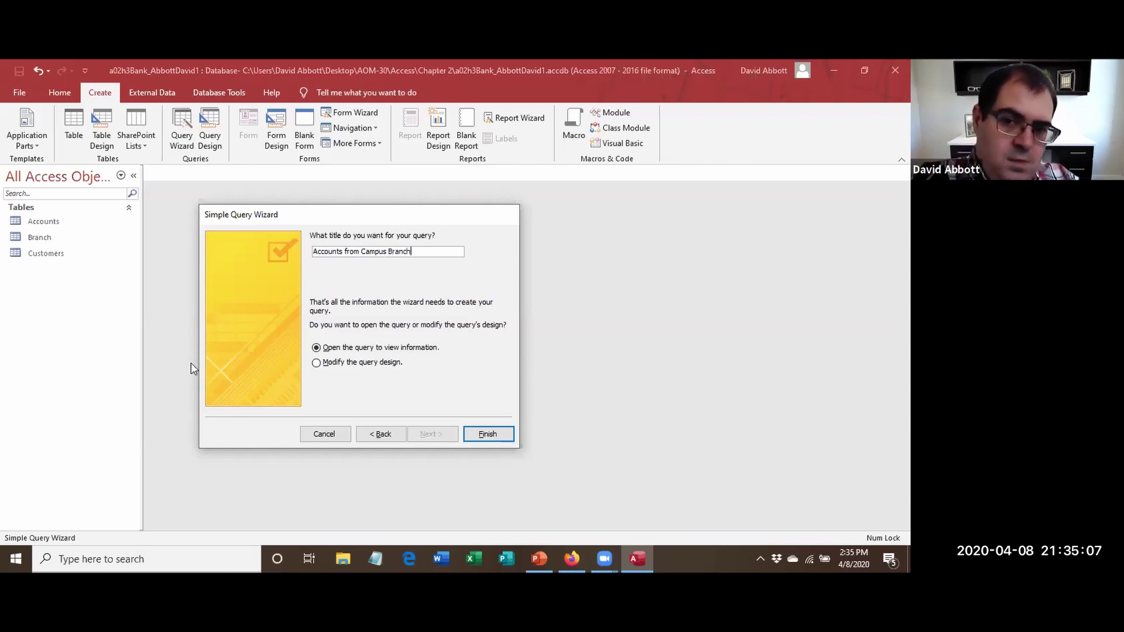
{"action": "left_click", "coordinate": [485, 437]}
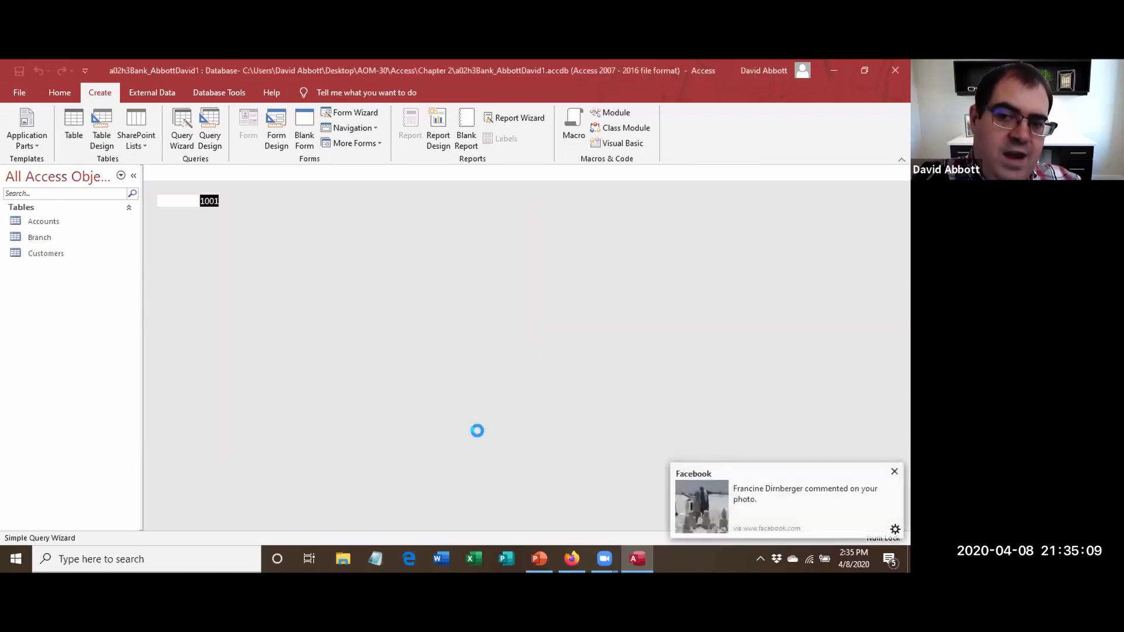
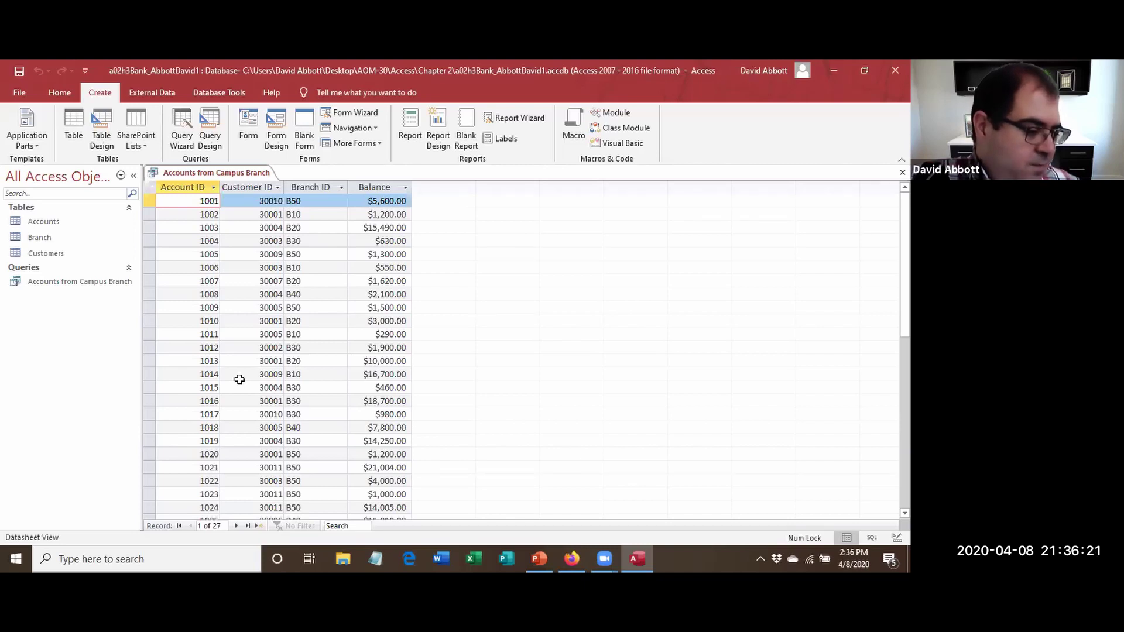
Open the query's design and set the BranchID criterion to B50.
{"action": "left_click", "coordinate": [60, 94]}
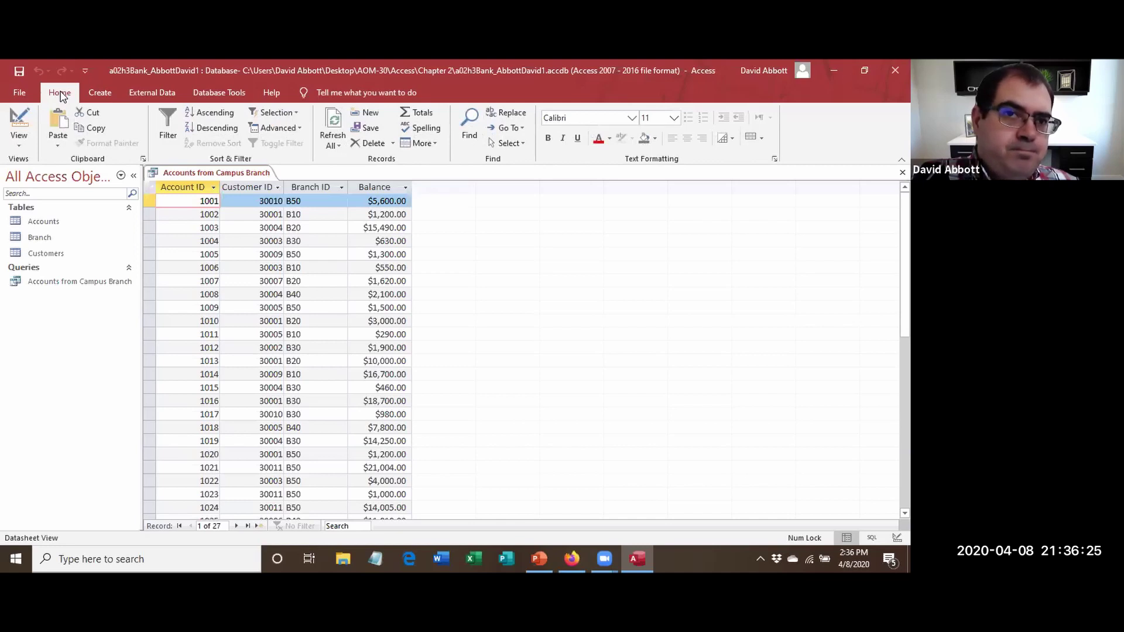
{"action": "left_click", "coordinate": [20, 123]}
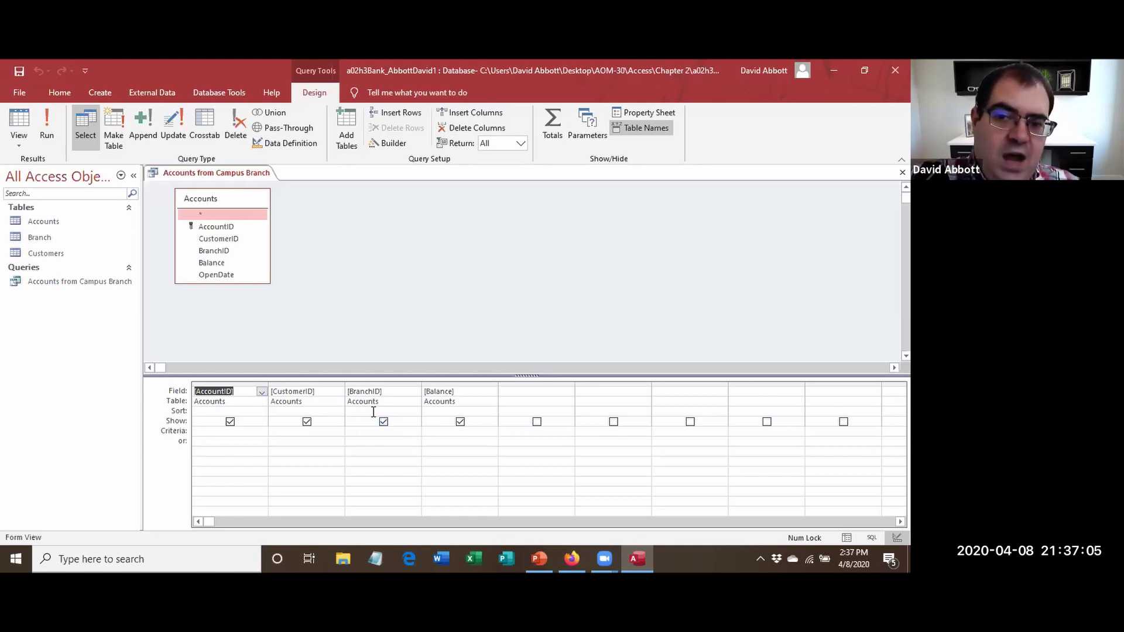
{"action": "left_click", "coordinate": [370, 432]}
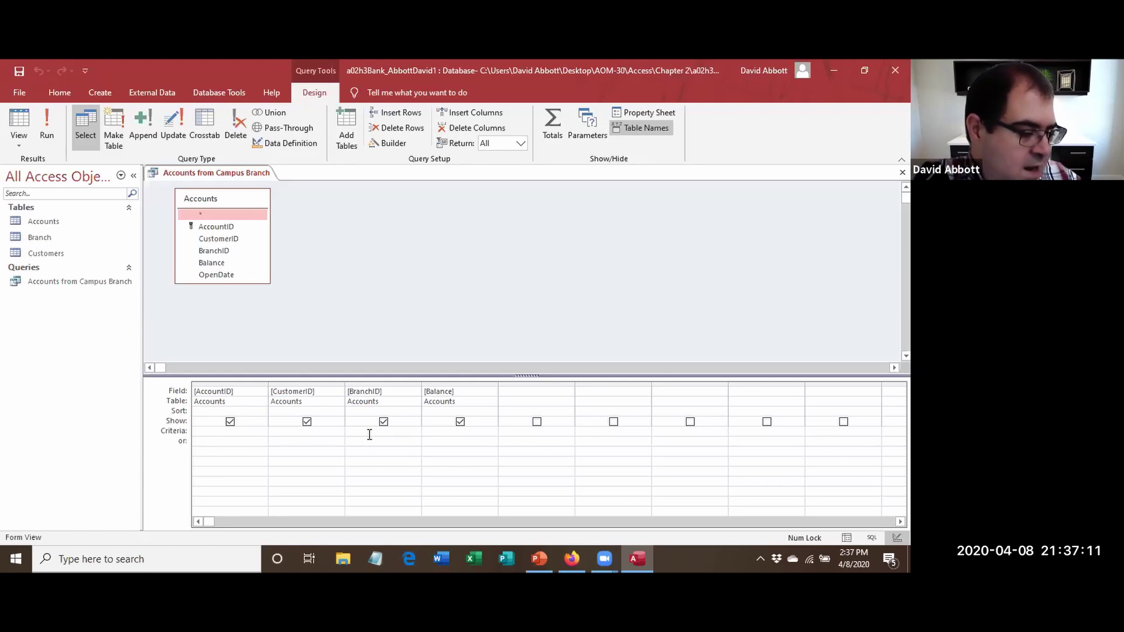
{"action": "type", "text": "B50"}
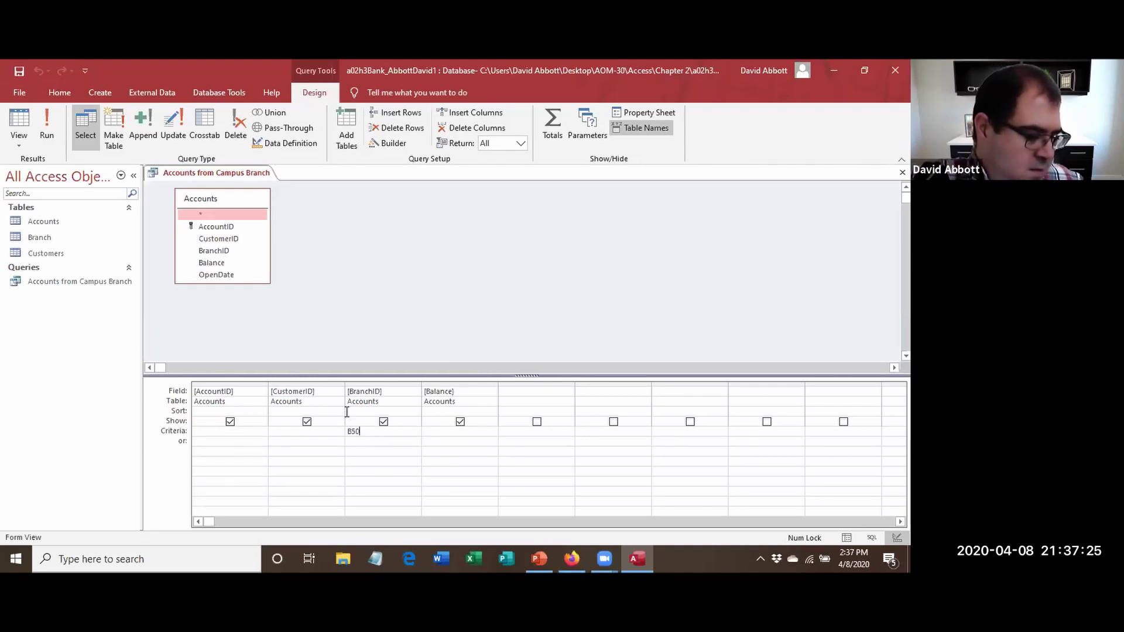
Sort the query by AccountID in ascending order and run it.
{"action": "left_click", "coordinate": [227, 413]}
{"action": "left_click", "coordinate": [262, 412]}
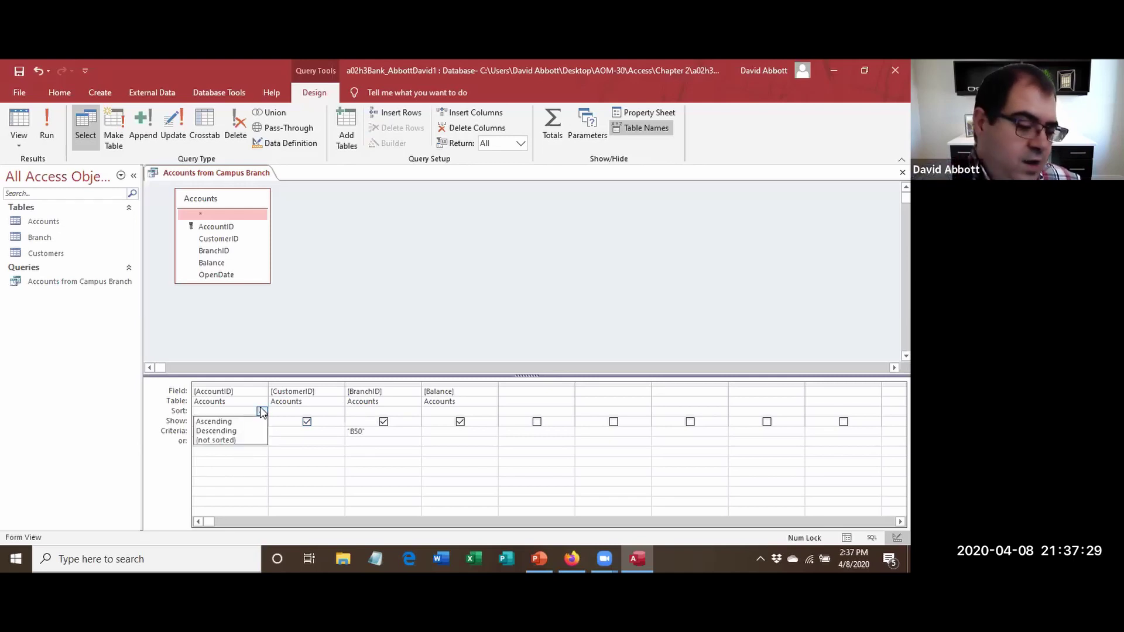
{"action": "left_click", "coordinate": [236, 422]}
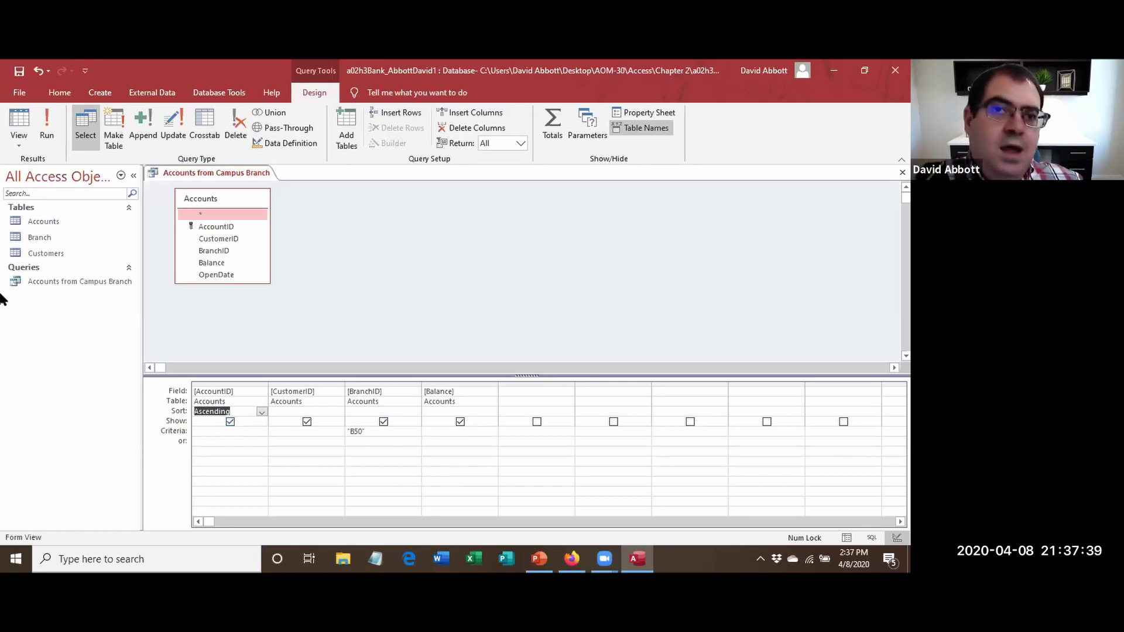
{"action": "left_click", "coordinate": [49, 117]}
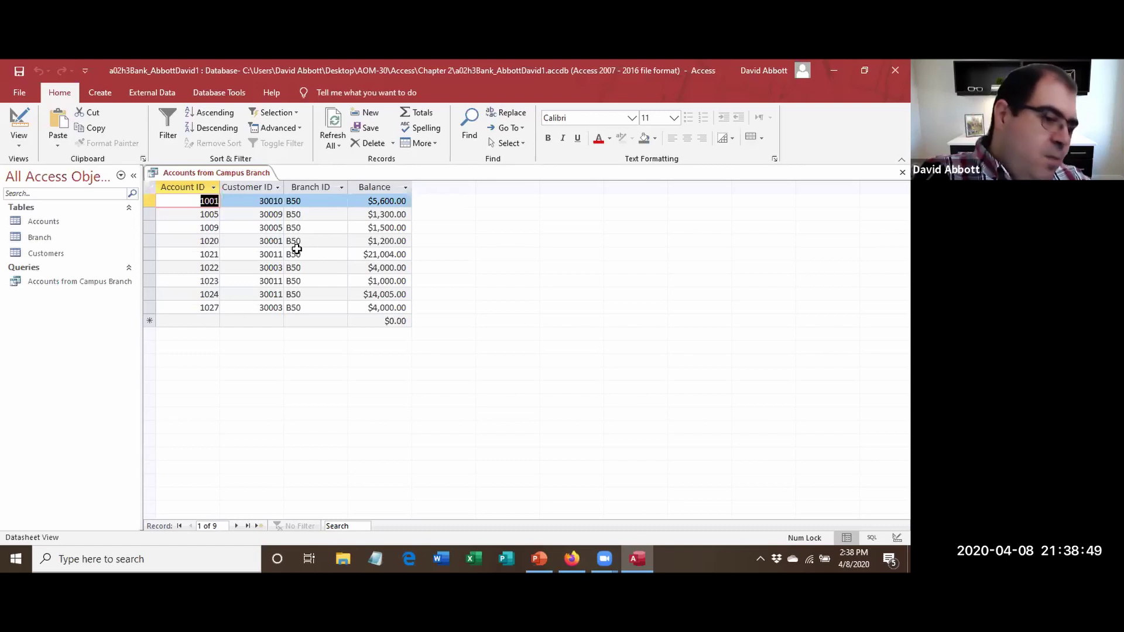
Set the balance of the fourth record in the query results to 12000 and save the record.
{"action": "left_click", "coordinate": [297, 249]}
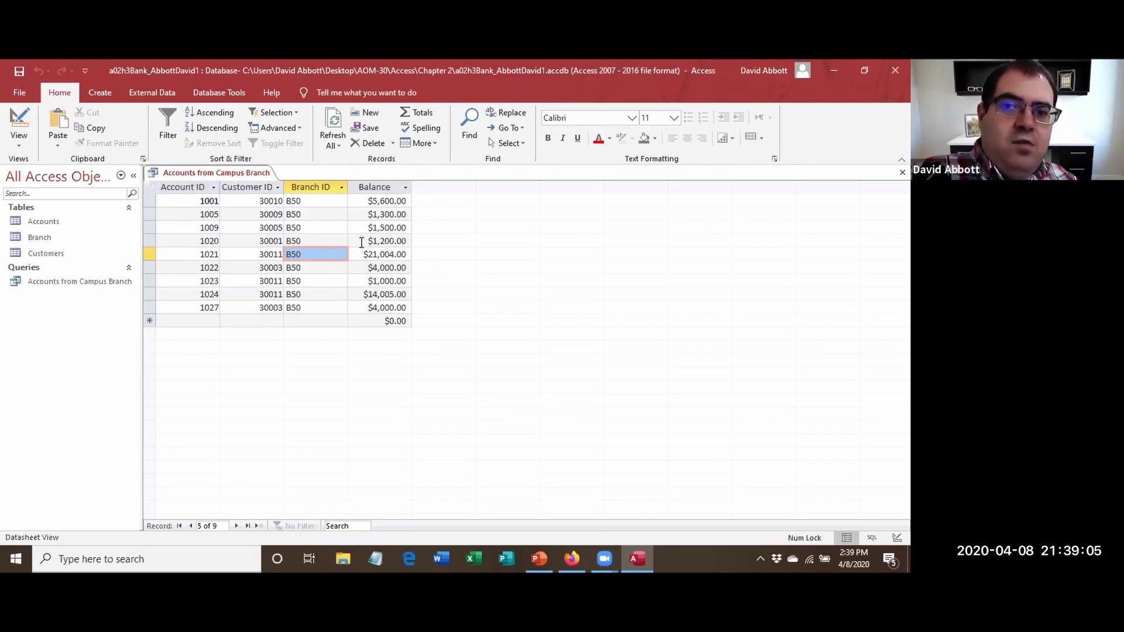
{"action": "left_click_drag", "start_coordinate": [369, 240], "coordinate": [417, 242]}
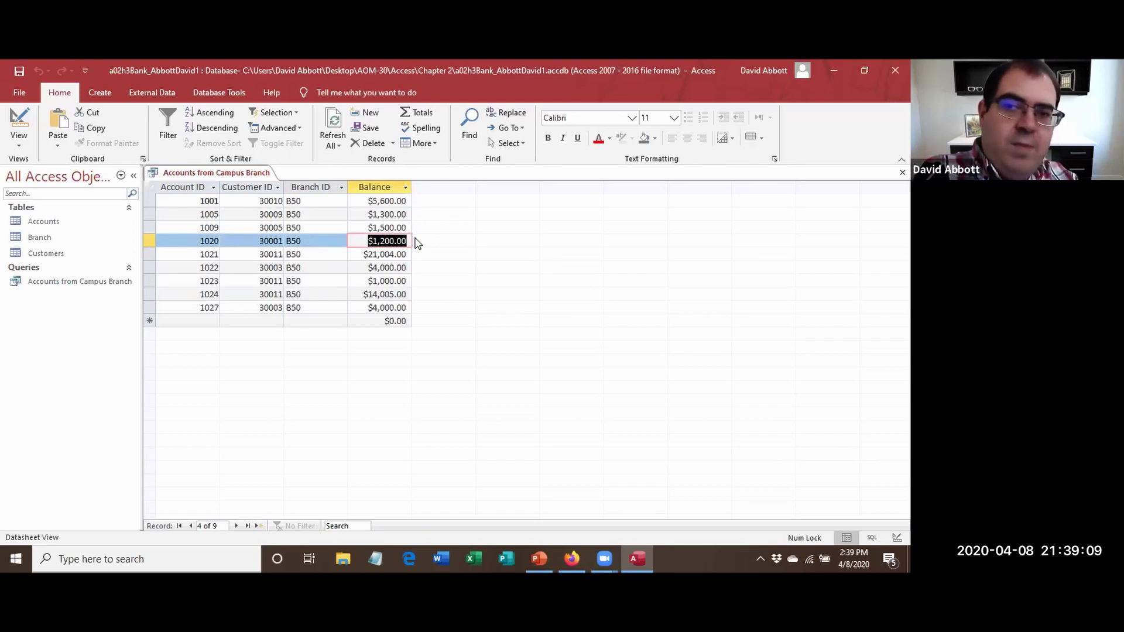
{"action": "type", "text": "12000"}
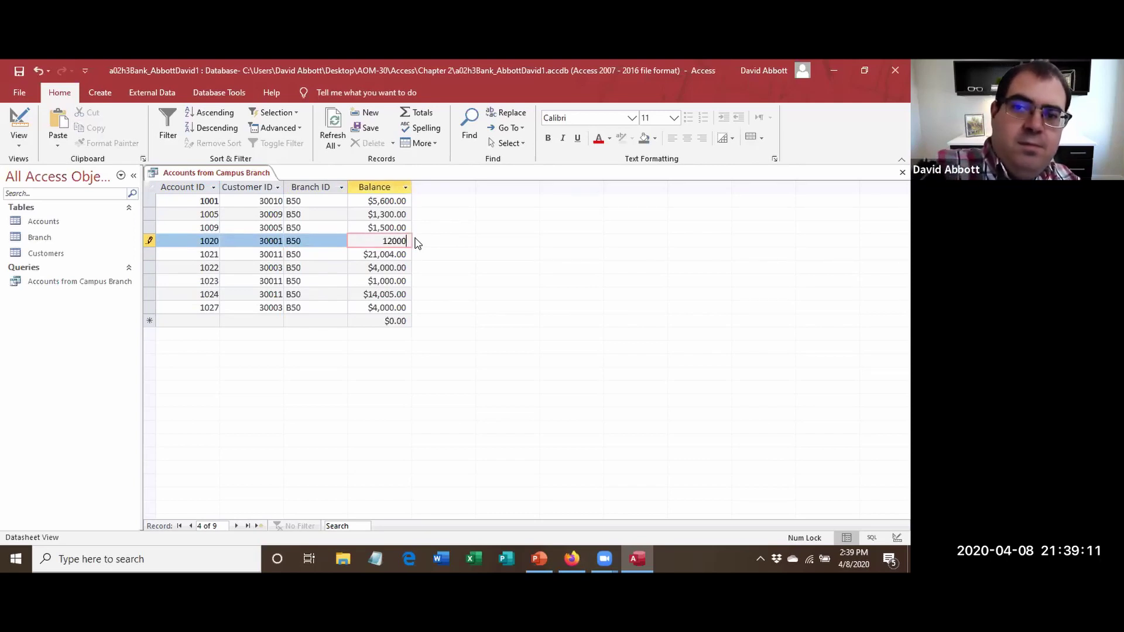
{"action": "left_click", "coordinate": [394, 266]}
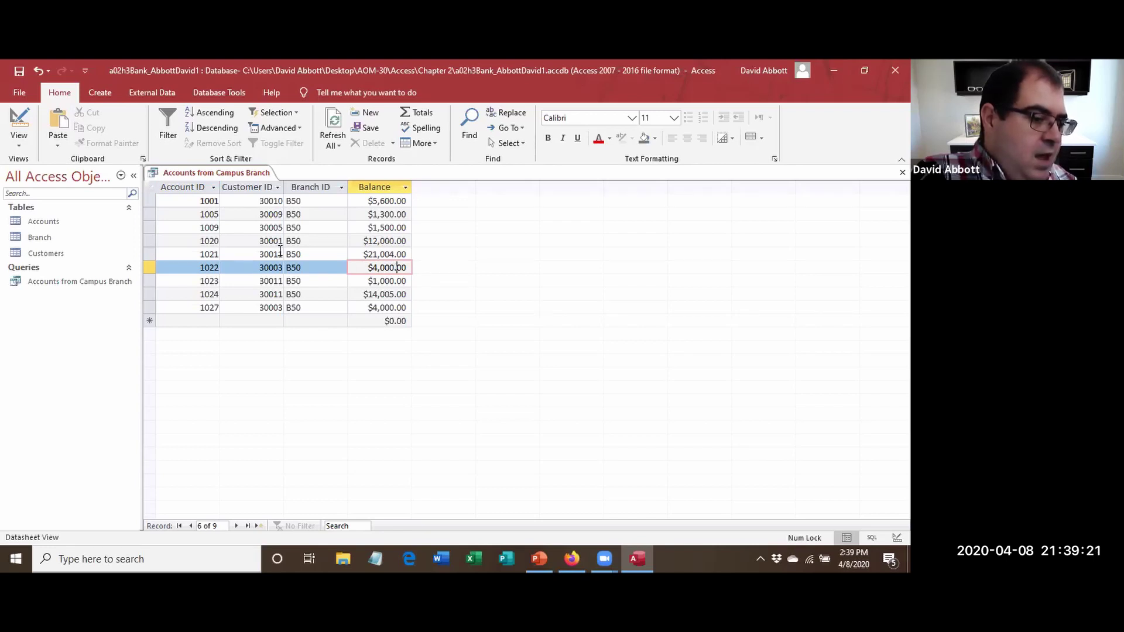
Check the edited balance in the Accounts table, and view and close the Customers table.
{"action": "double_click", "coordinate": [87, 224]}
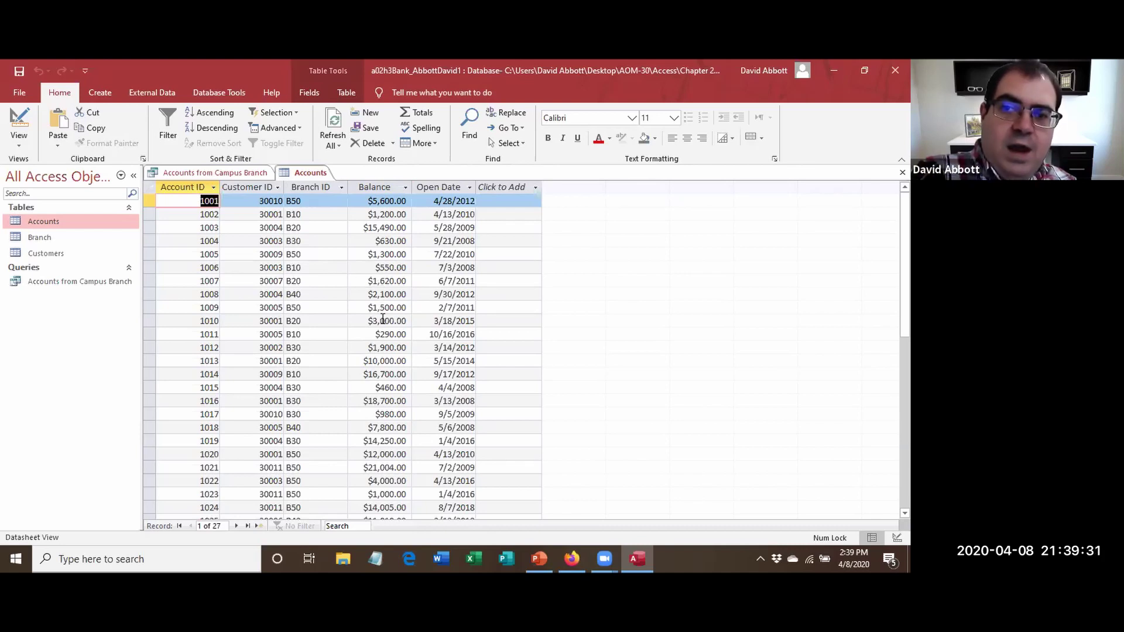
{"action": "left_click", "coordinate": [395, 455]}
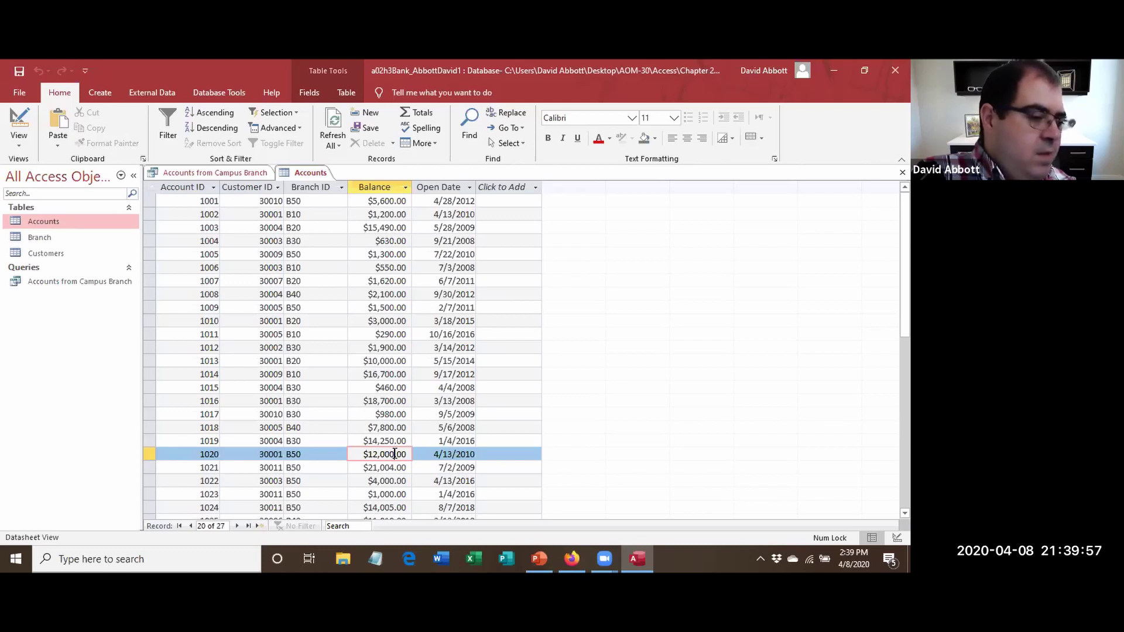
{"action": "double_click", "coordinate": [43, 249]}
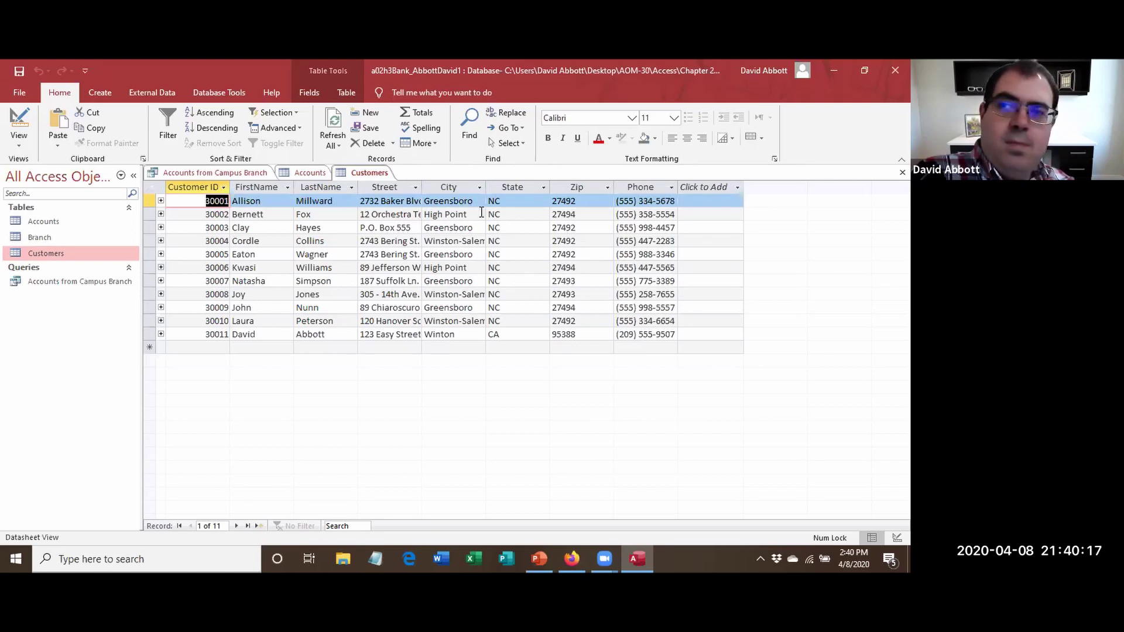
{"action": "right_click", "coordinate": [359, 178]}
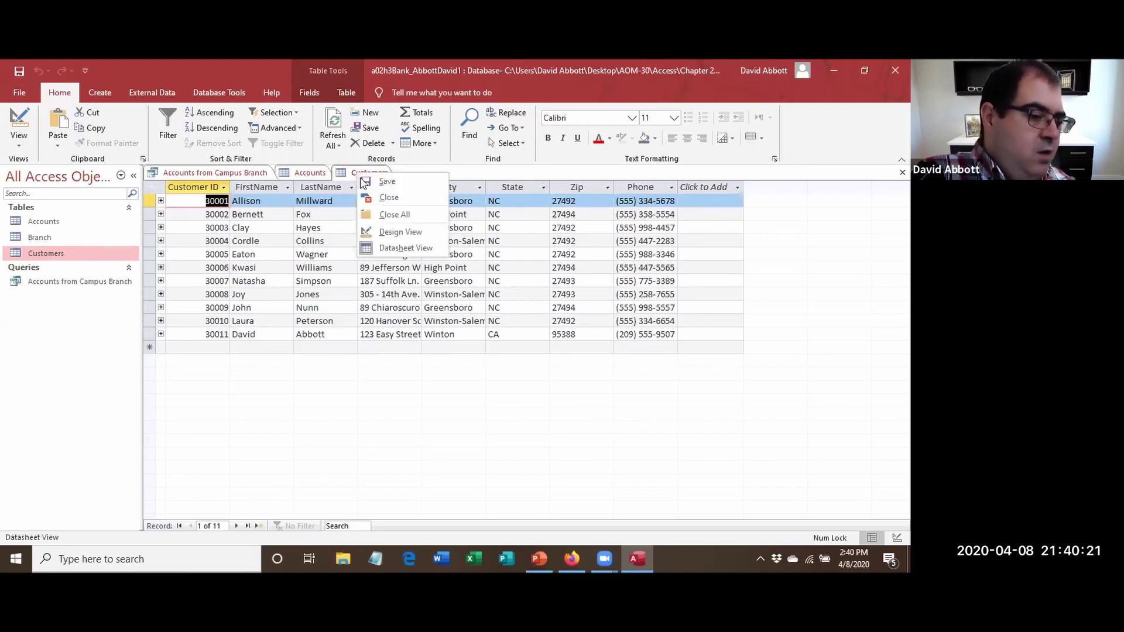
{"action": "left_click", "coordinate": [386, 198]}
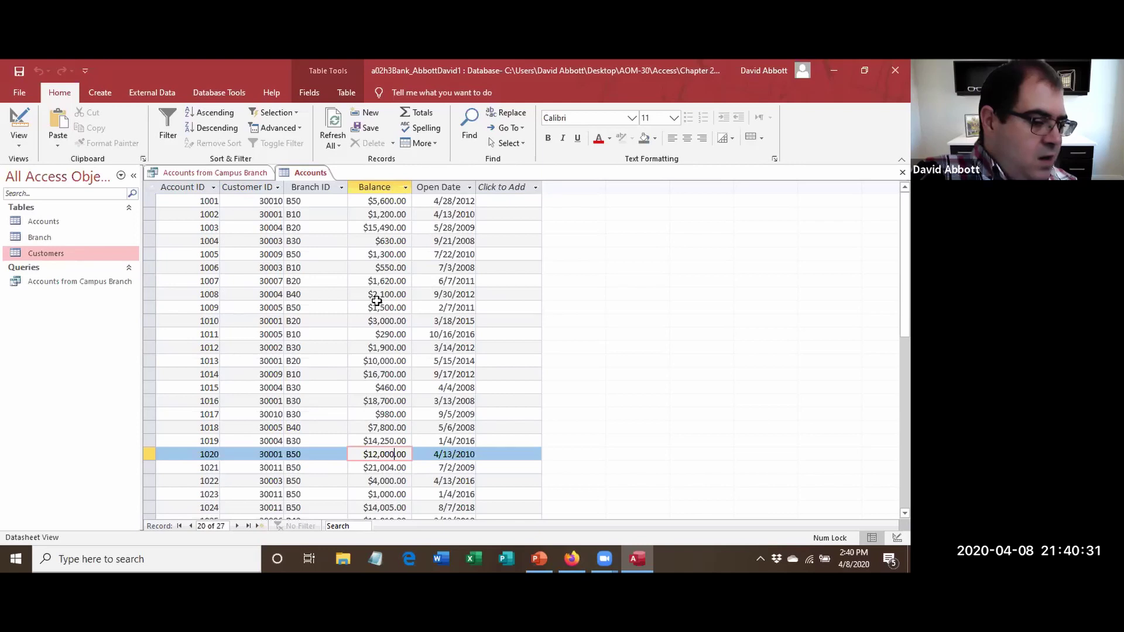
Add a record at the end of the Accounts table with the next account ID, an existing customer ID and branch ID B50.
{"action": "scroll", "coordinate": [365, 322], "scroll_direction": "down", "scroll_amount": 9}
{"action": "scroll", "coordinate": [364, 322], "scroll_direction": "up", "scroll_amount": 2}
{"action": "left_click", "coordinate": [207, 281]}
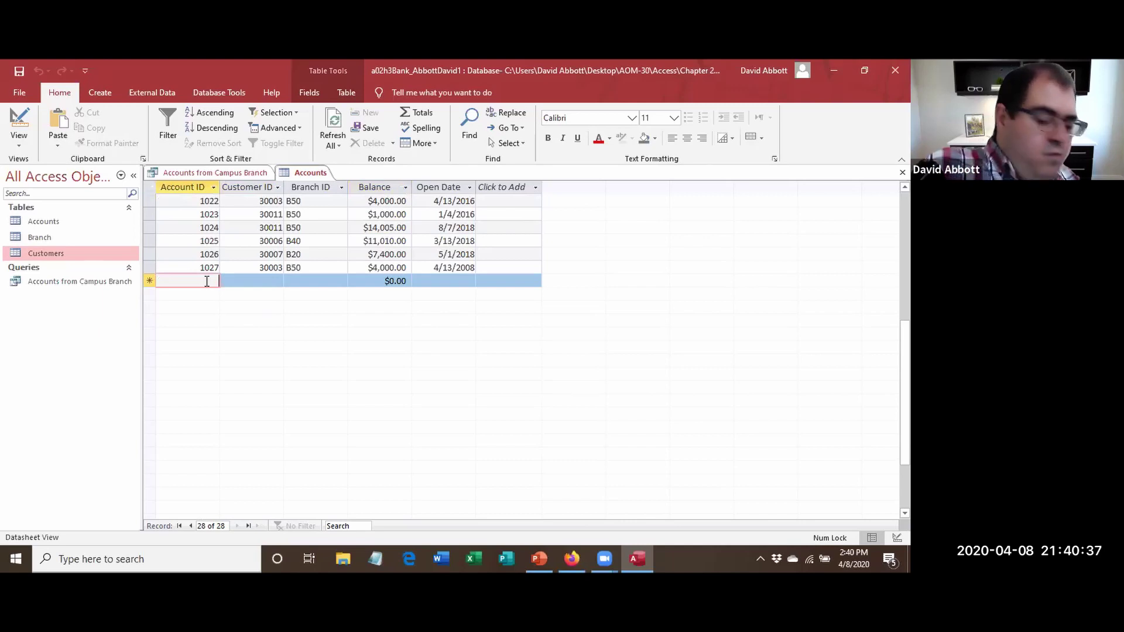
{"action": "type", "text": "1028"}
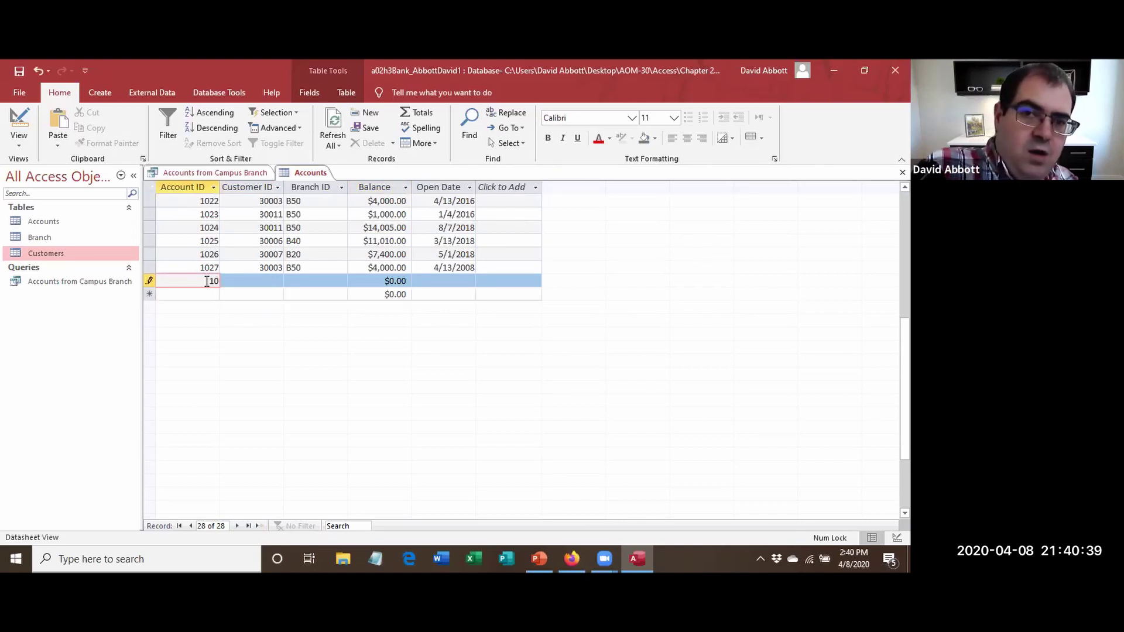
{"action": "key", "text": "Tab"}
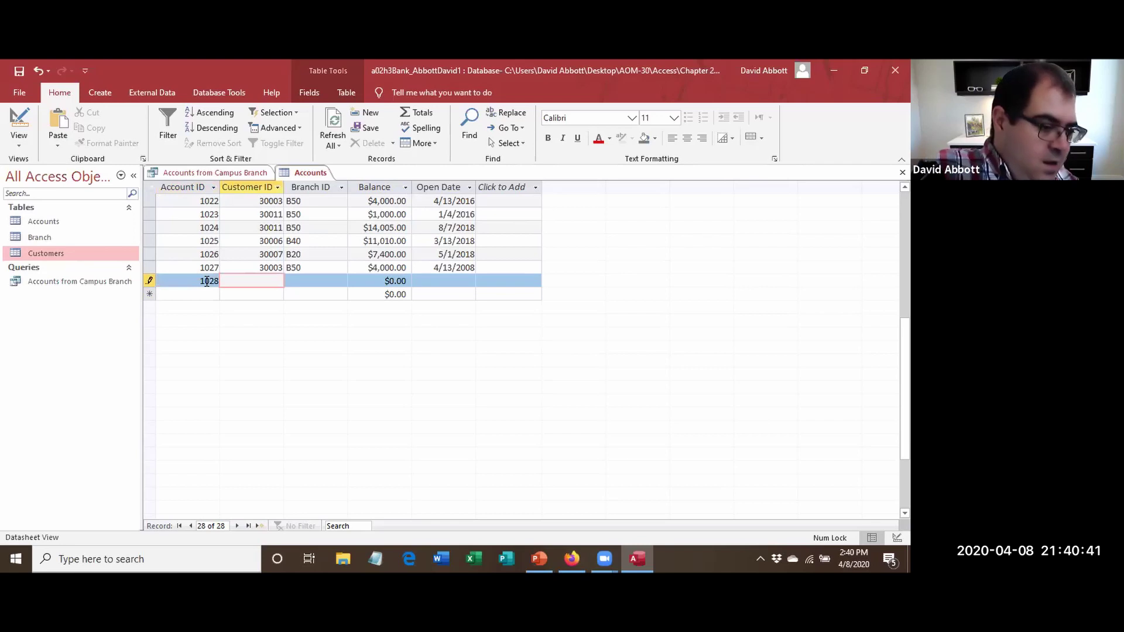
{"action": "type", "text": "30005"}
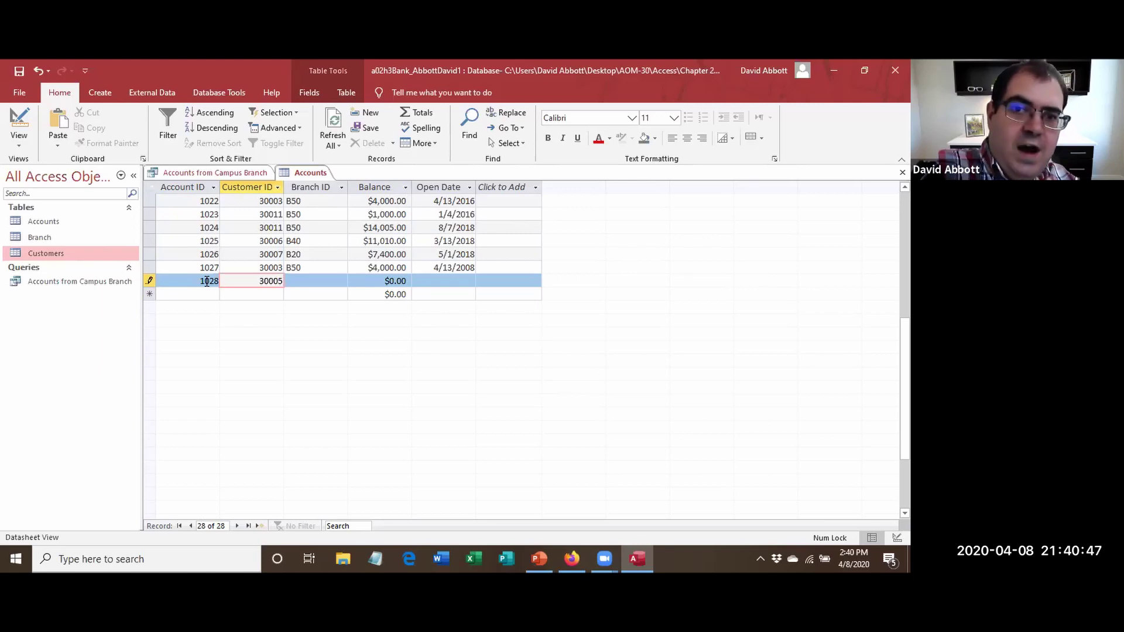
{"action": "key", "text": "Tab"}
{"action": "type", "text": "B50"}
{"action": "key", "text": "Tab"}
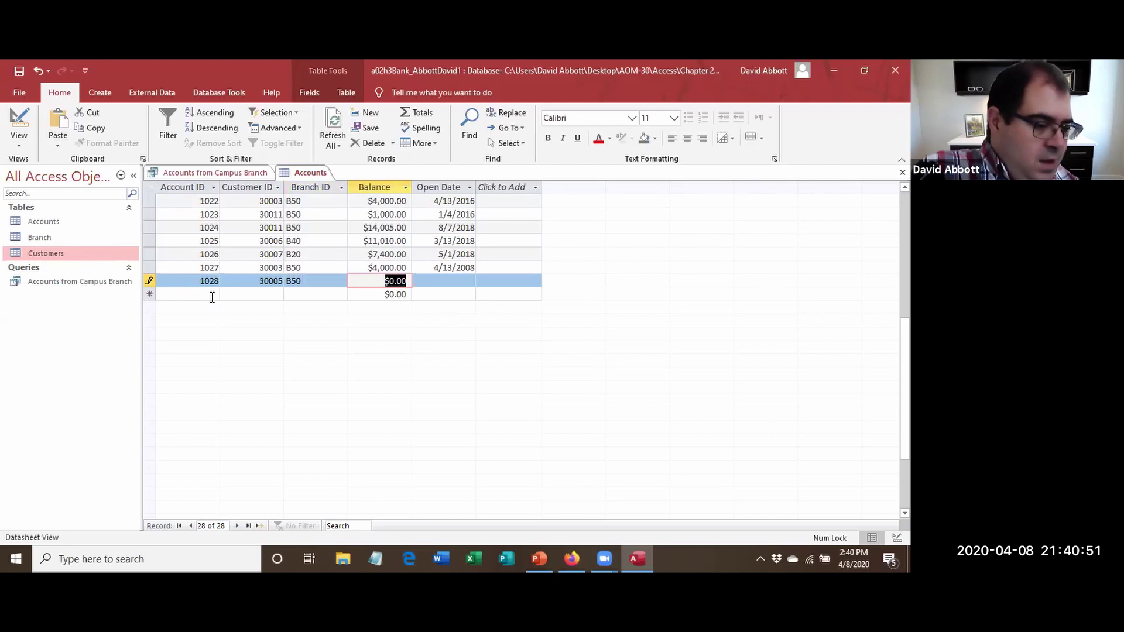
Set the new account's balance to 8000 and its open date to 8/4/2018, and save the record.
{"action": "type", "text": "8000"}
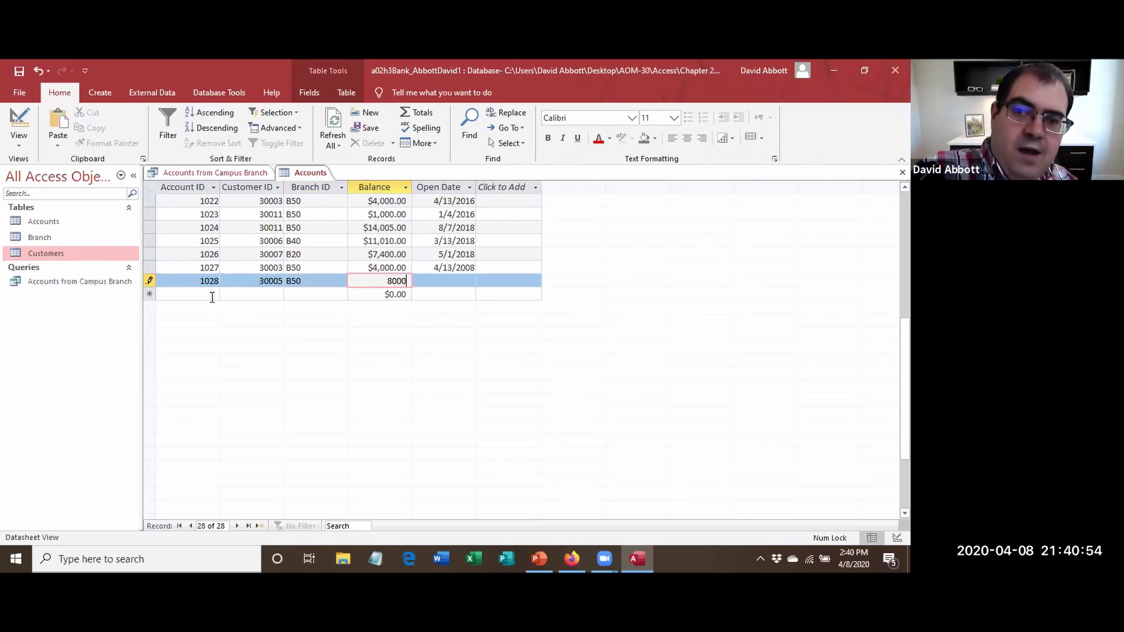
{"action": "key", "text": "Tab"}
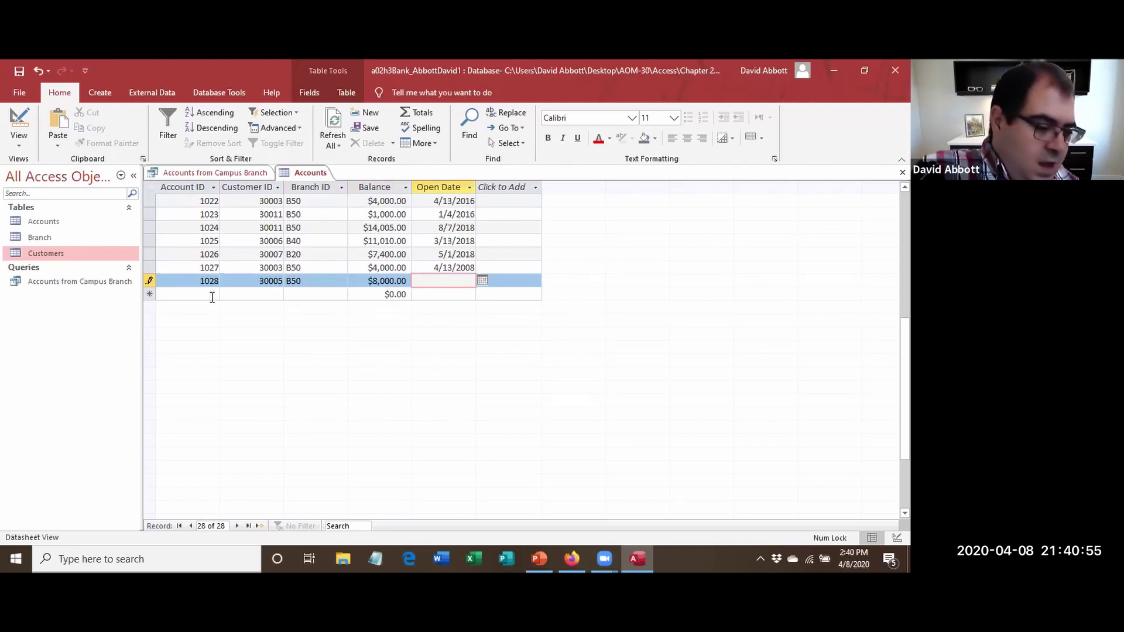
{"action": "type", "text": "8/4/"}
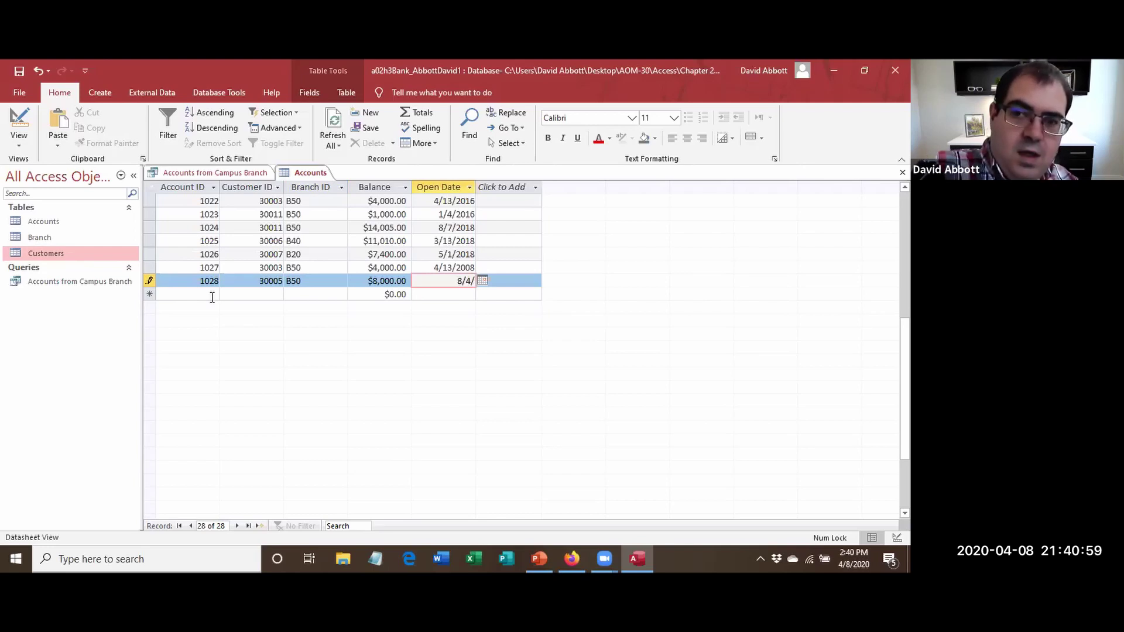
{"action": "type", "text": "2018"}
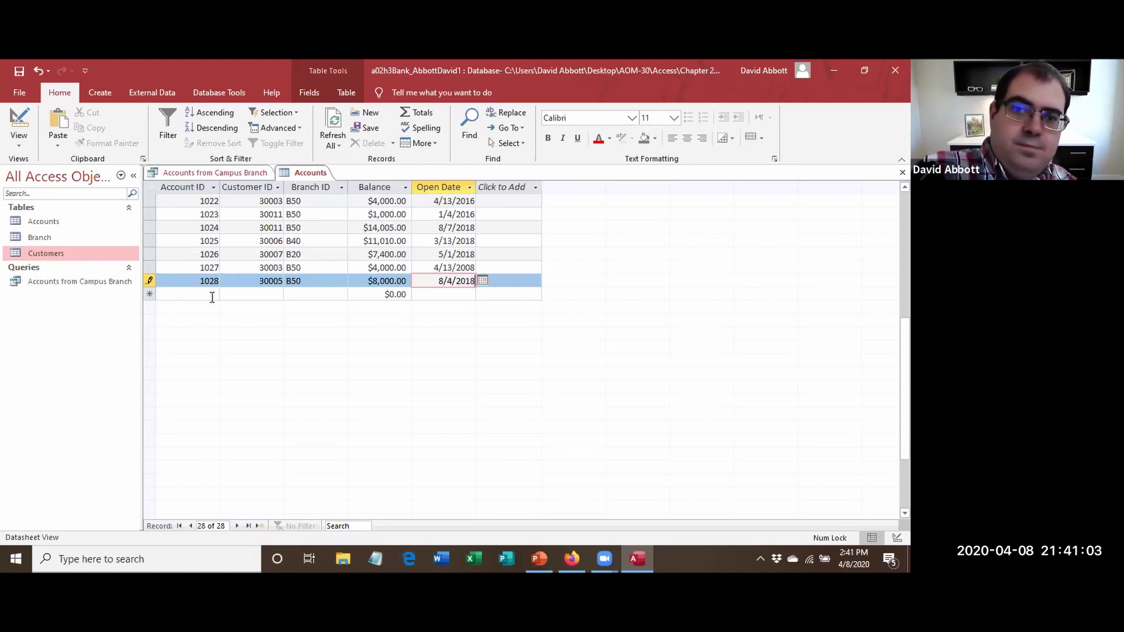
{"action": "left_click", "coordinate": [212, 295]}
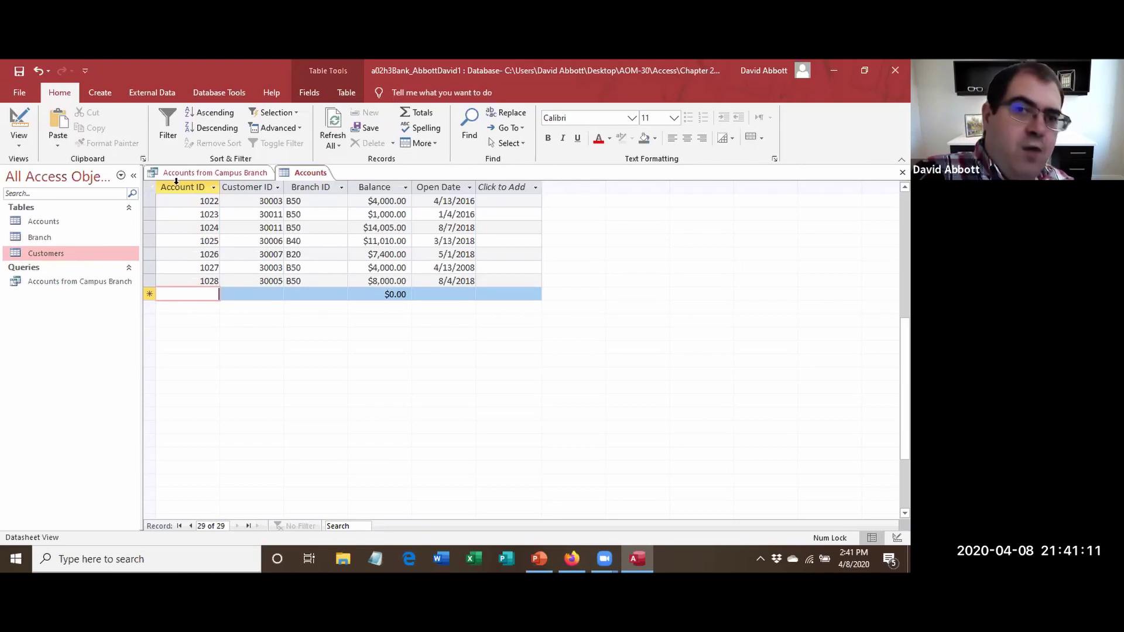
Close the Accounts from Campus Branch query, saving its design changes, and reopen it to refresh the results.
{"action": "left_click", "coordinate": [197, 175]}
{"action": "right_click", "coordinate": [196, 175]}
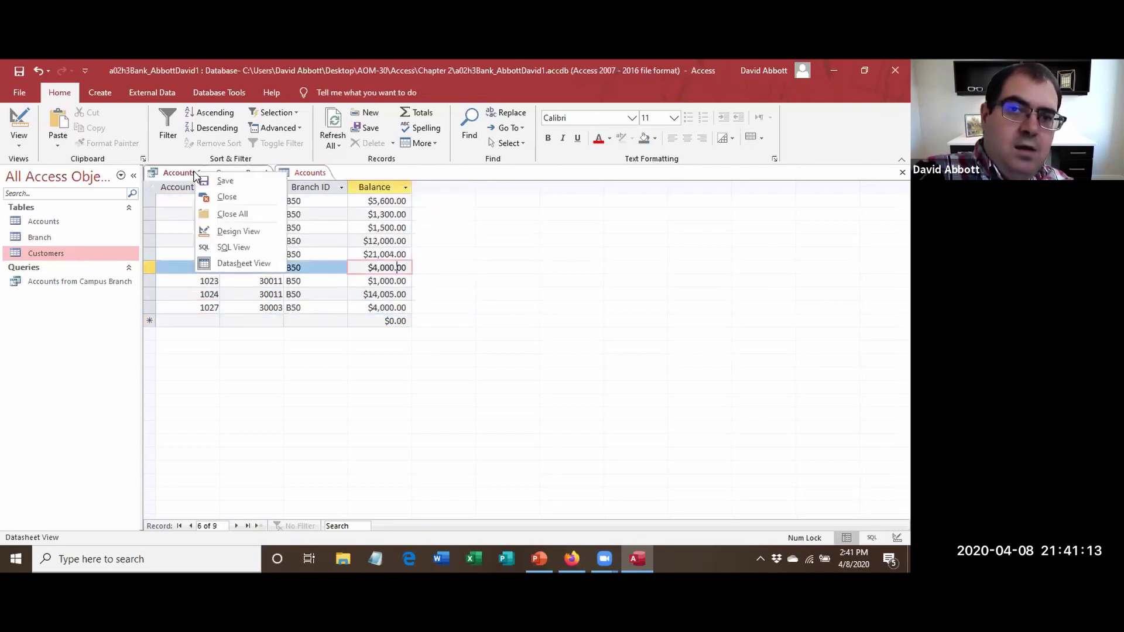
{"action": "left_click", "coordinate": [226, 197]}
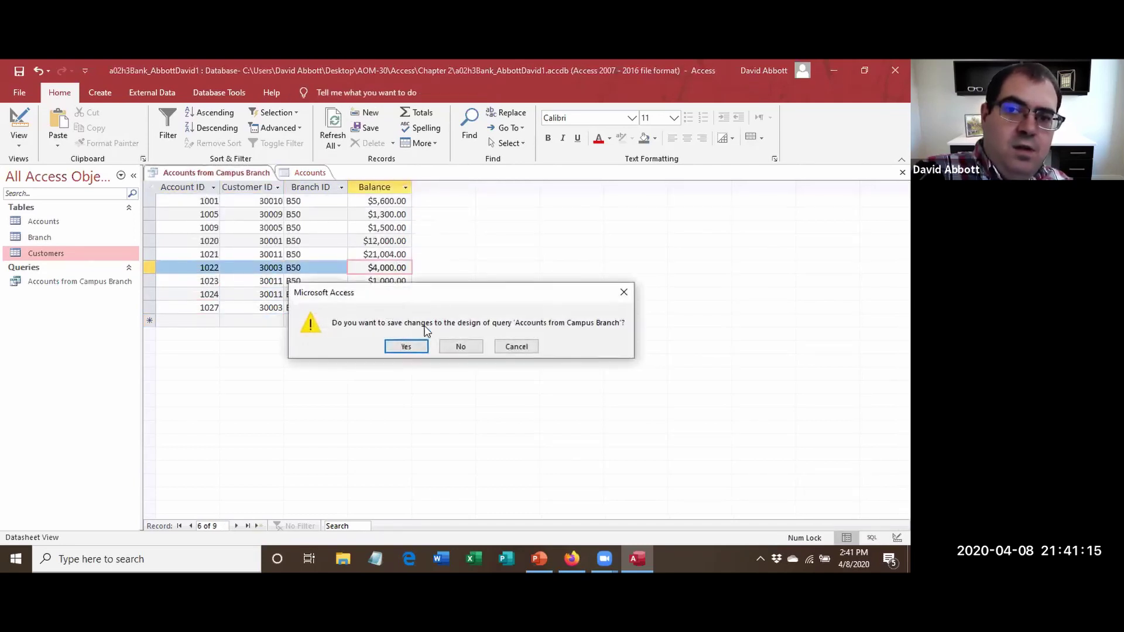
{"action": "left_click", "coordinate": [397, 349]}
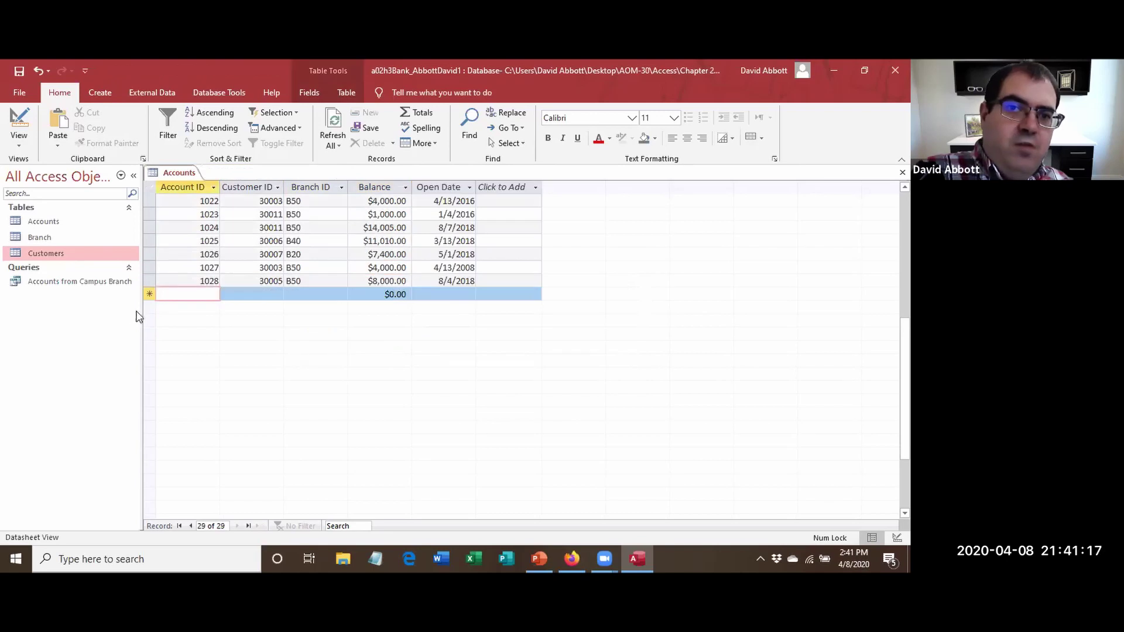
{"action": "double_click", "coordinate": [53, 283]}
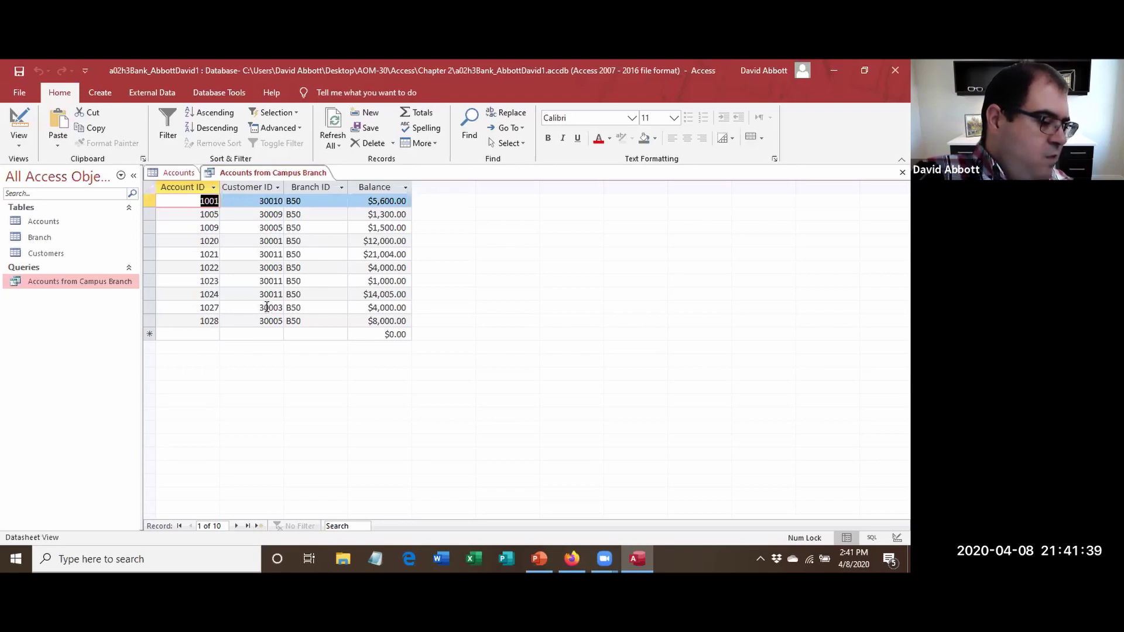
Save a copy of the current query object under the name Accounts from Campus Branch Sorted.
{"action": "left_click", "coordinate": [19, 94]}
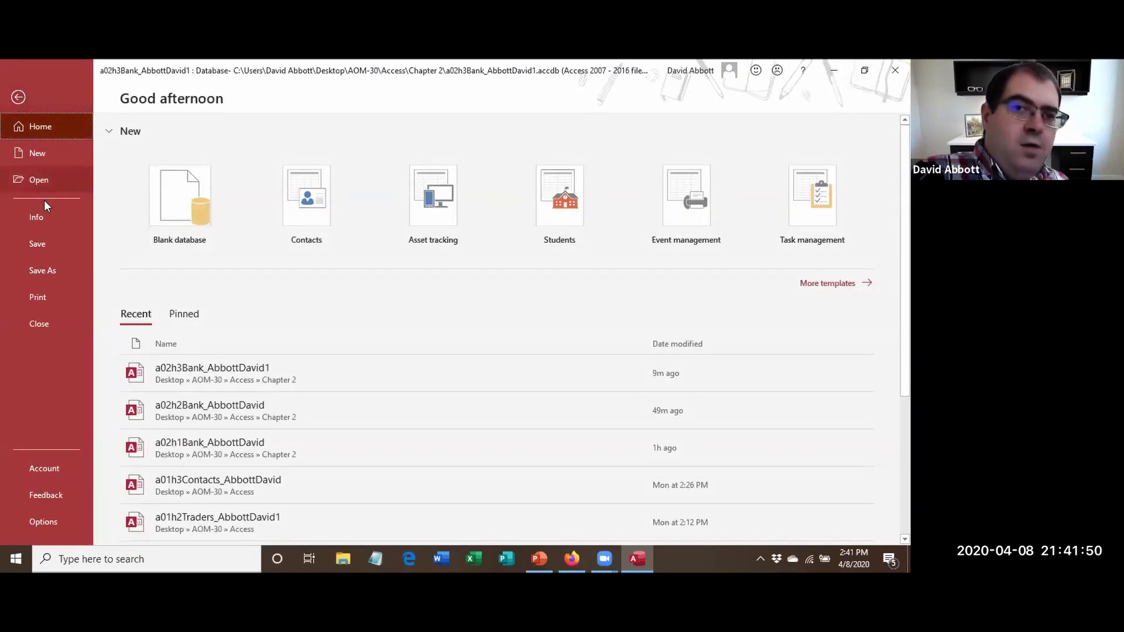
{"action": "left_click", "coordinate": [65, 268]}
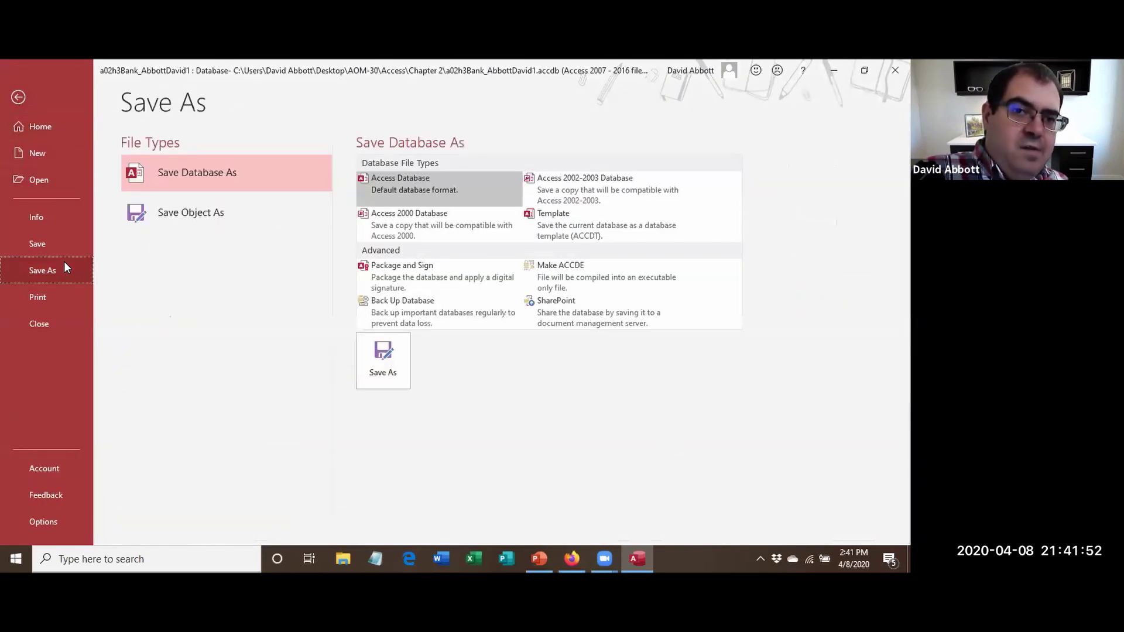
{"action": "left_click", "coordinate": [193, 209]}
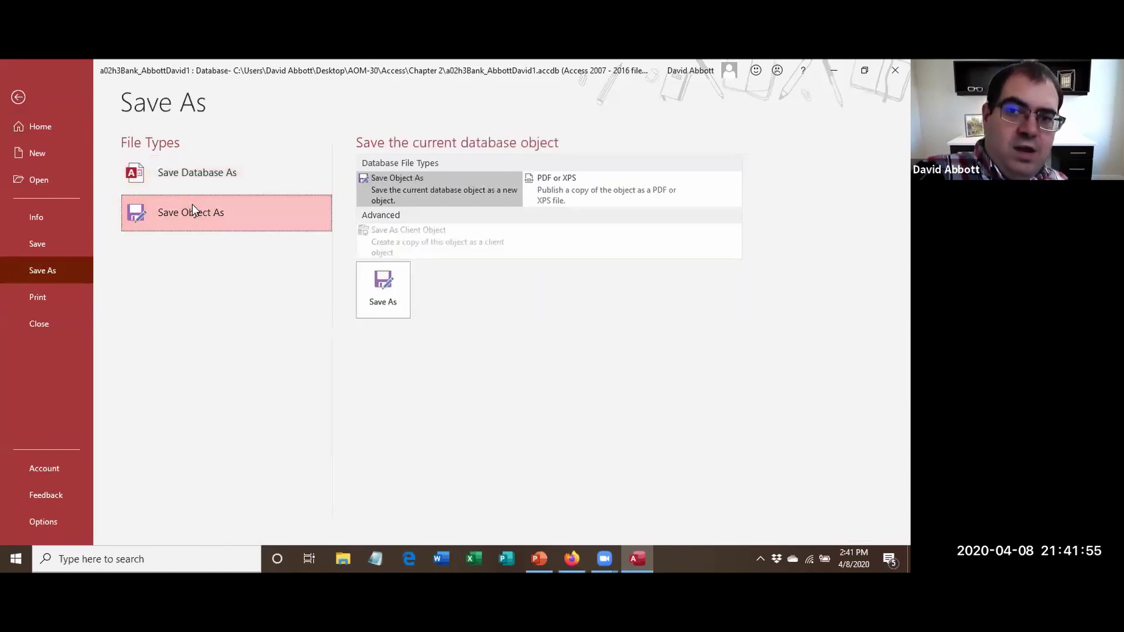
{"action": "left_click", "coordinate": [389, 284]}
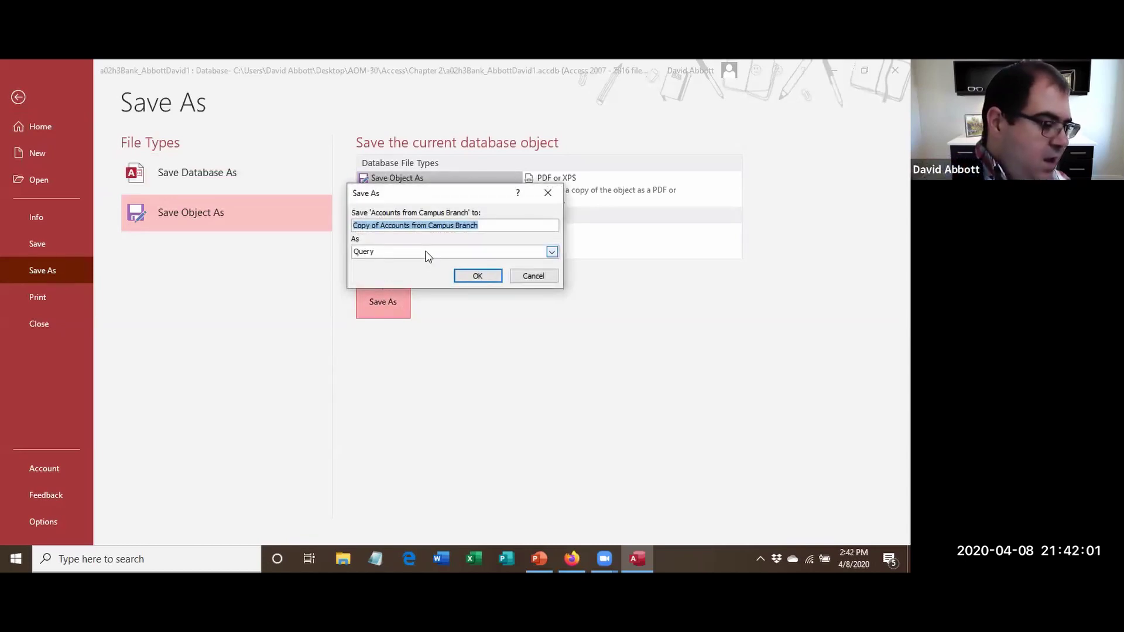
{"action": "left_click_drag", "start_coordinate": [380, 227], "coordinate": [298, 243]}
{"action": "key", "text": "Delete"}
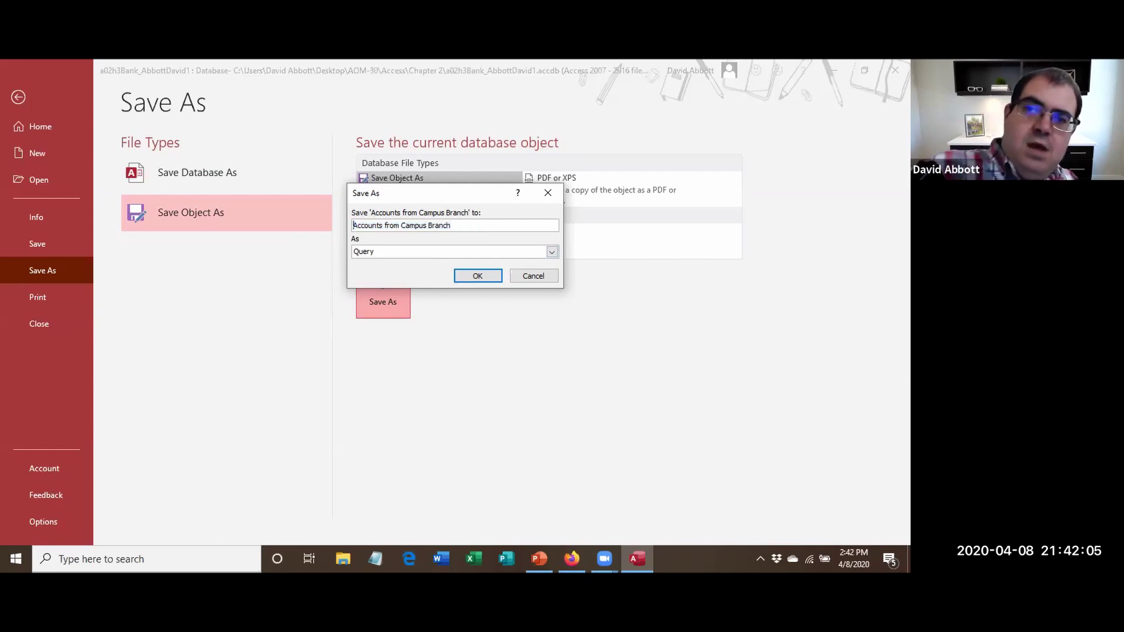
{"action": "left_click", "coordinate": [471, 225]}
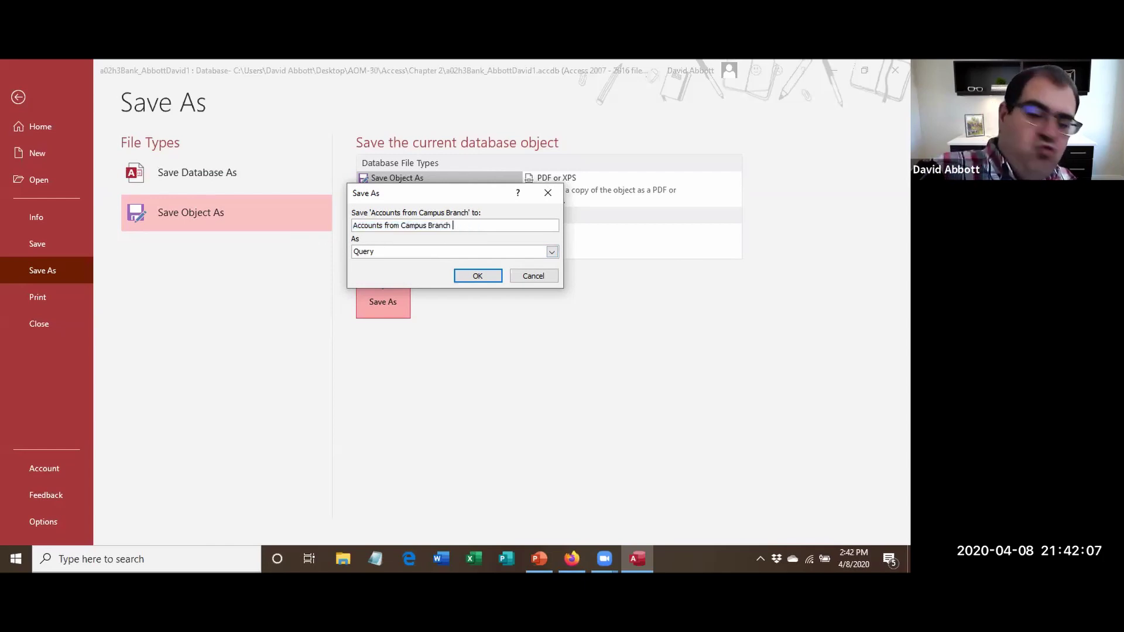
{"action": "type", "text": "Sorted"}
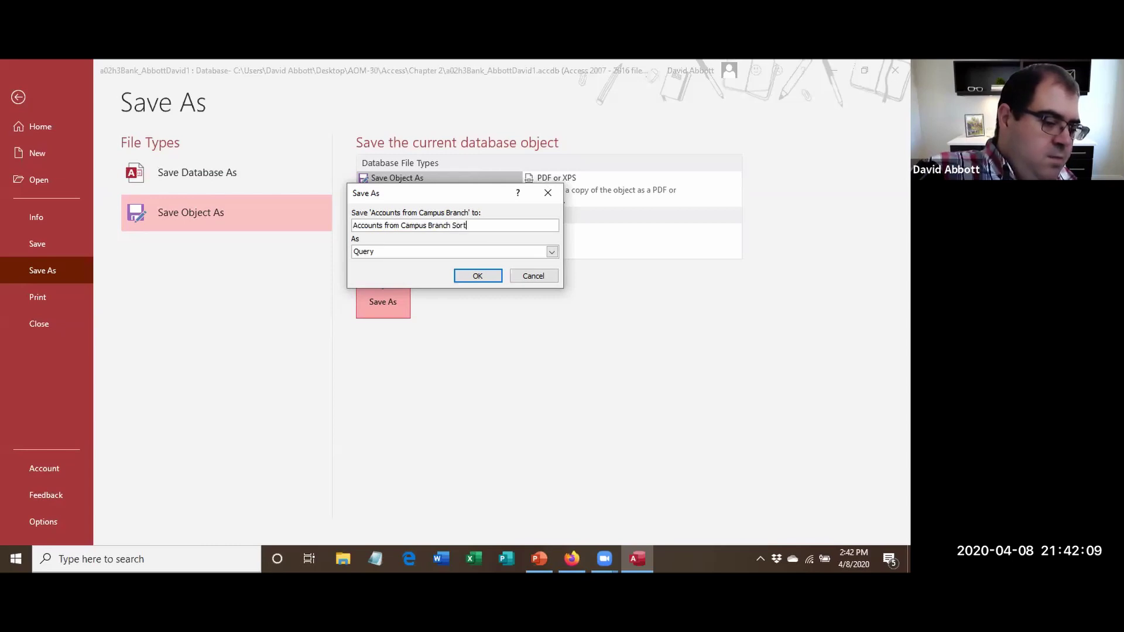
{"action": "left_click", "coordinate": [477, 277]}
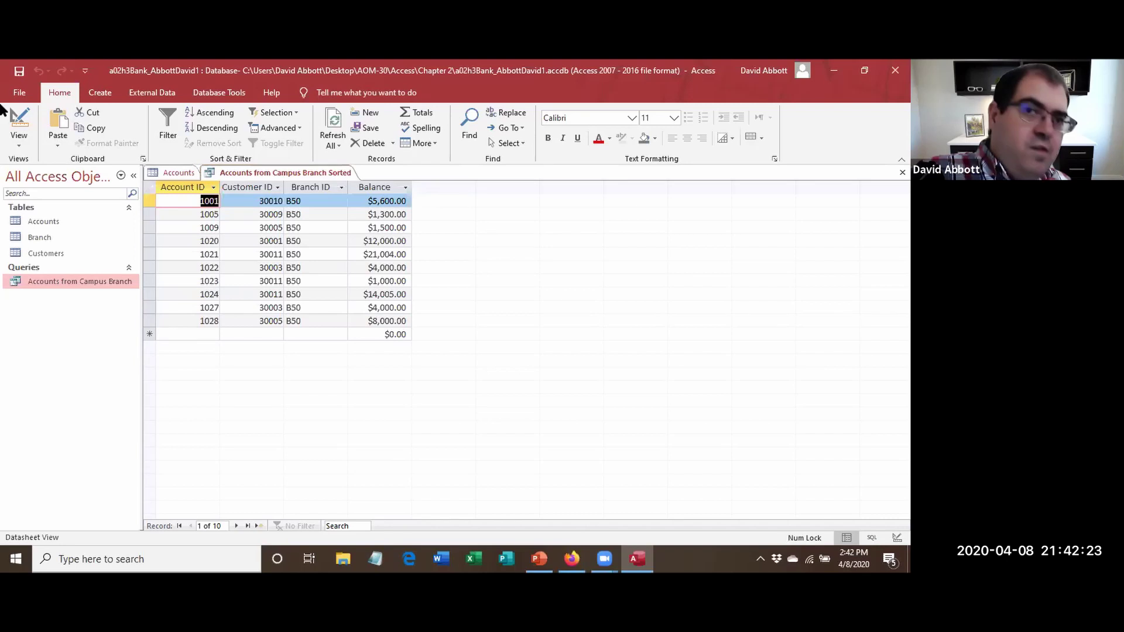
In the sorted query's design, remove the sort from AccountID and sort CustomerID in ascending order.
{"action": "left_click", "coordinate": [19, 120]}
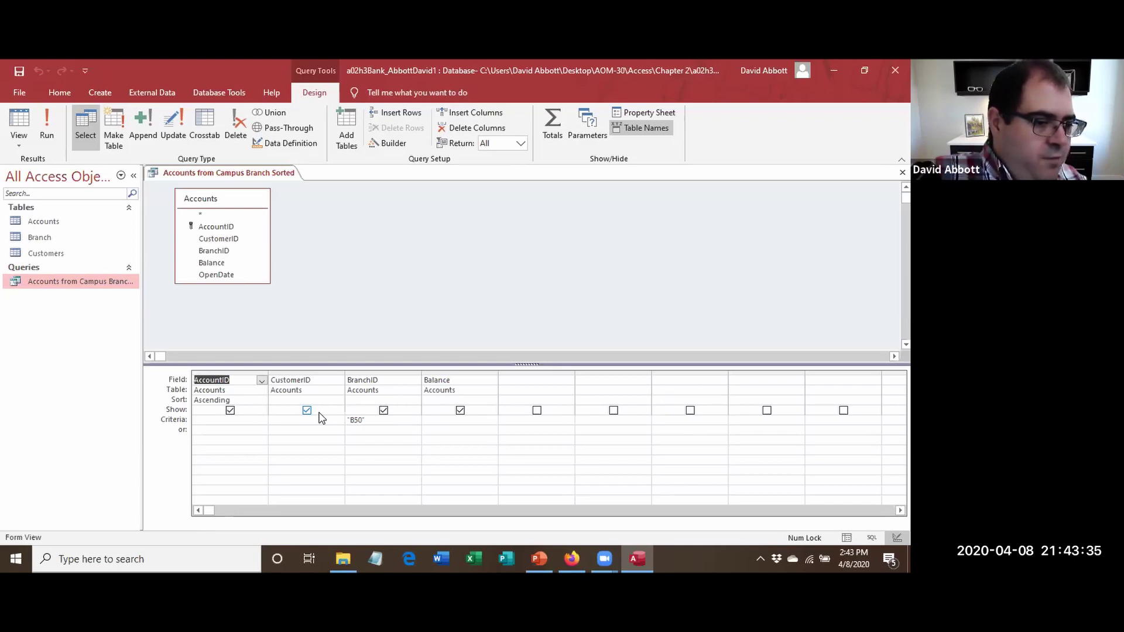
{"action": "left_click", "coordinate": [236, 397]}
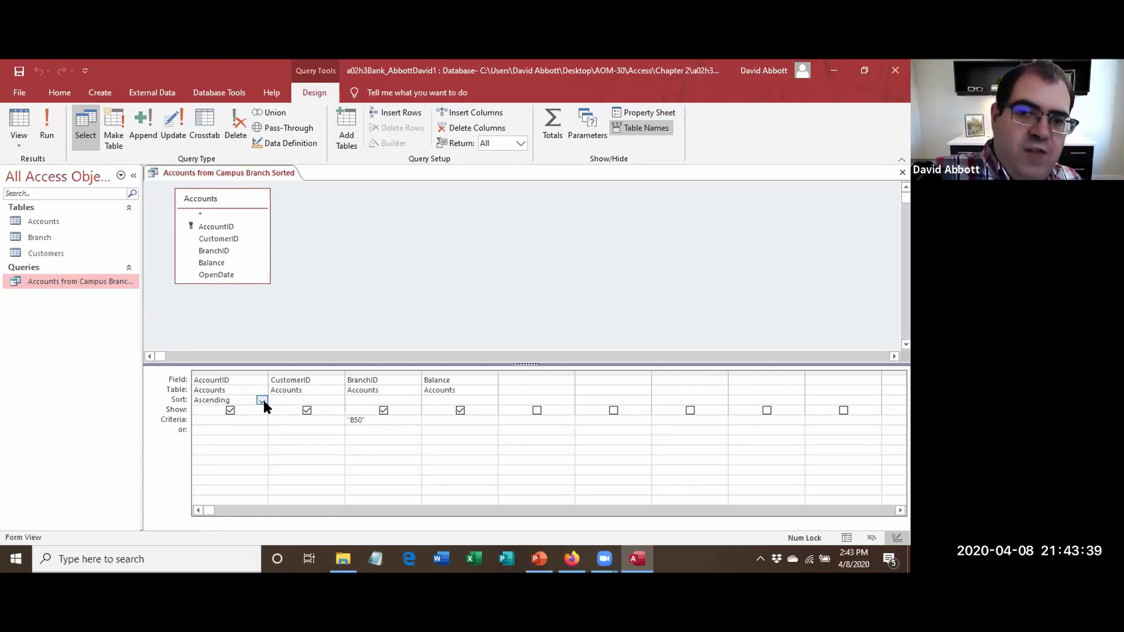
{"action": "left_click", "coordinate": [262, 400]}
{"action": "left_click", "coordinate": [246, 428]}
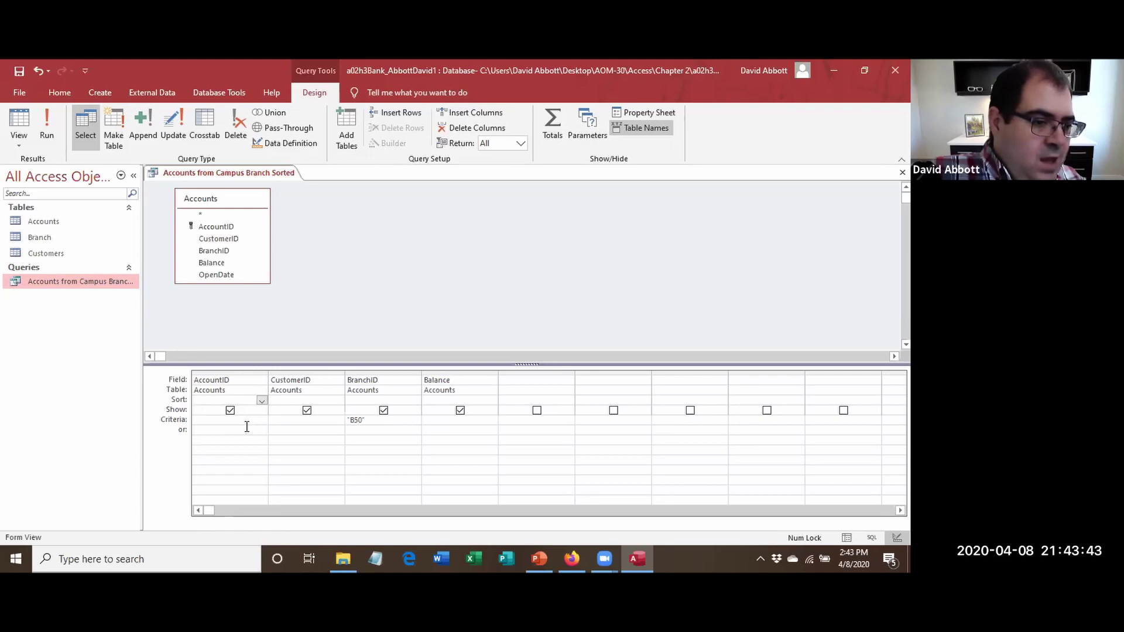
{"action": "left_click", "coordinate": [318, 401]}
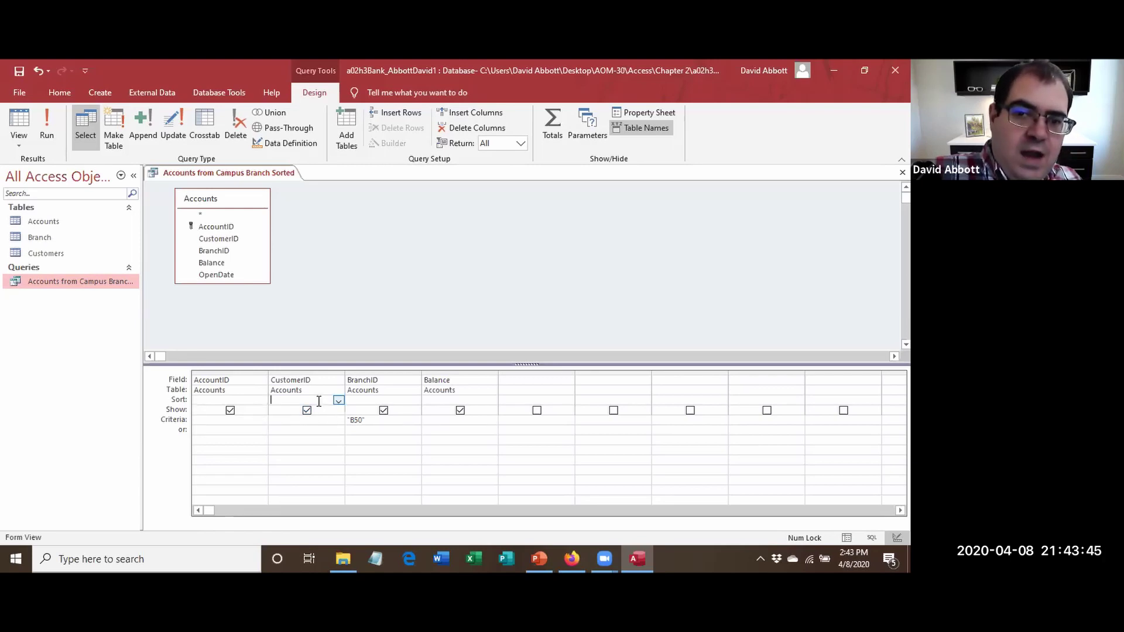
{"action": "left_click", "coordinate": [339, 401]}
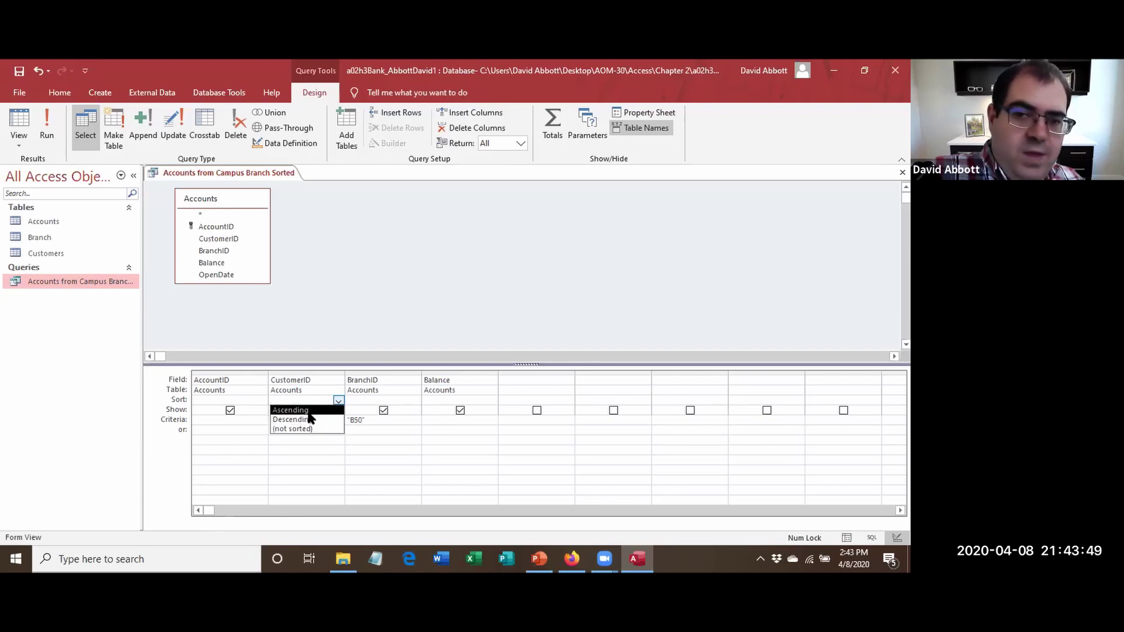
{"action": "left_click", "coordinate": [309, 411]}
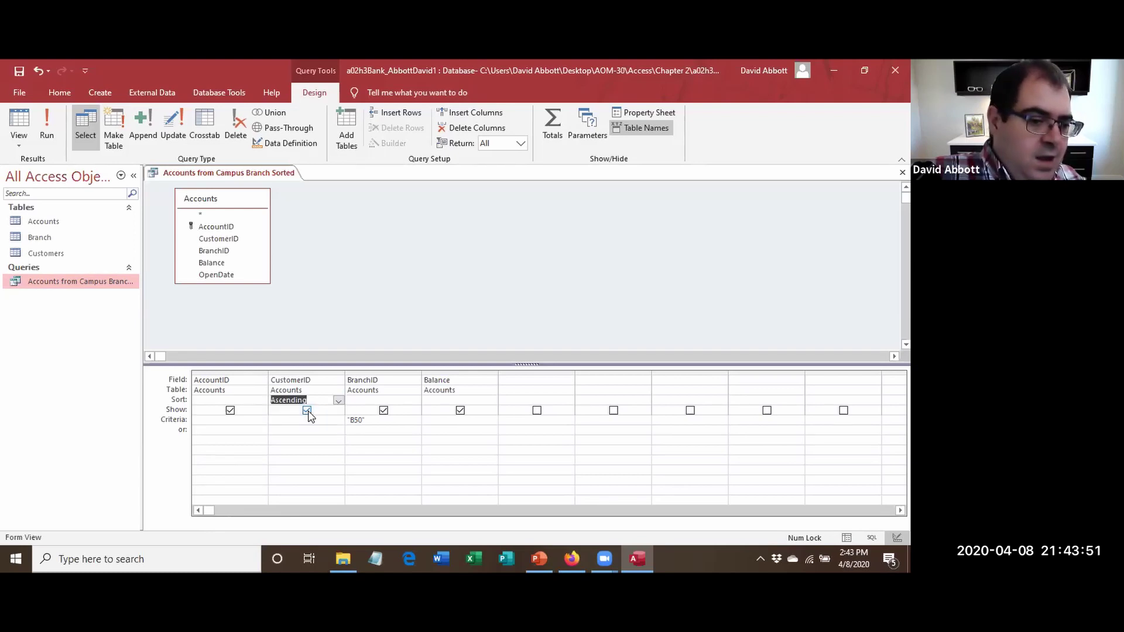
Set the sort order of the query's Balance field to ascending.
{"action": "left_click", "coordinate": [413, 402]}
{"action": "left_click", "coordinate": [432, 400]}
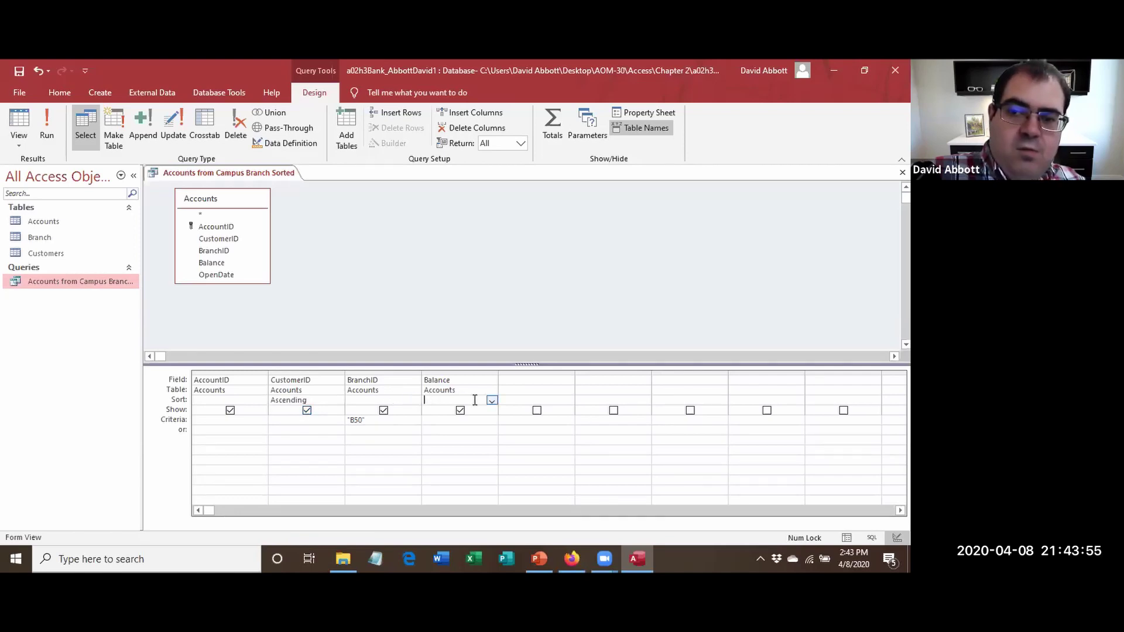
{"action": "left_click", "coordinate": [491, 403]}
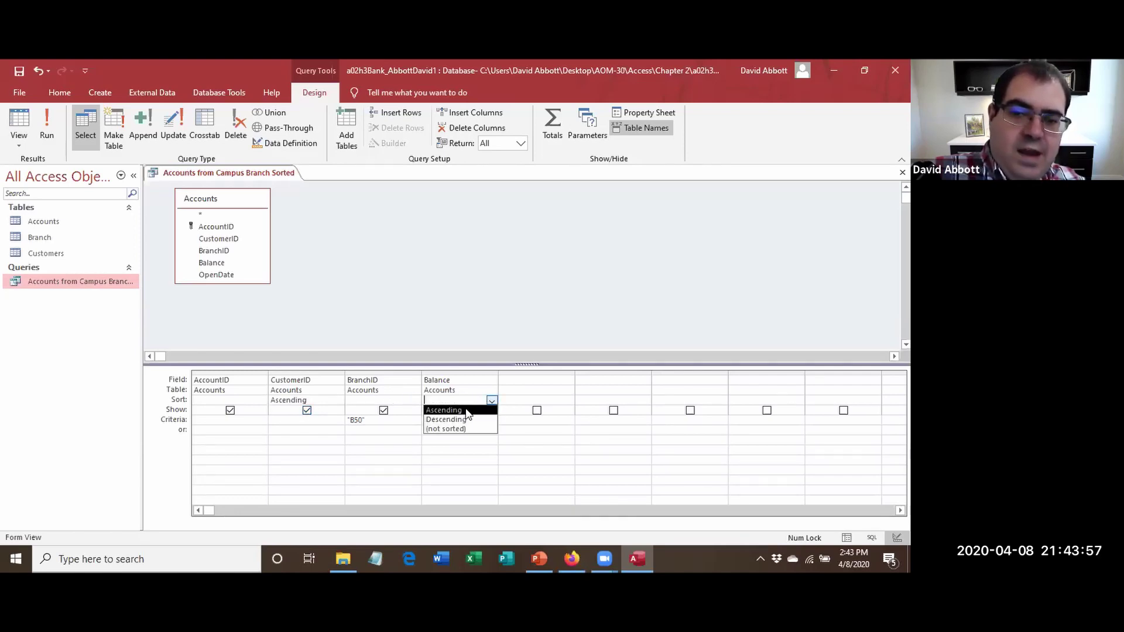
{"action": "left_click", "coordinate": [463, 410]}
Run the sorted query, highlight the fourth and fifth result rows to compare their balances, and close the query with its changes saved.
{"action": "left_click", "coordinate": [46, 126]}
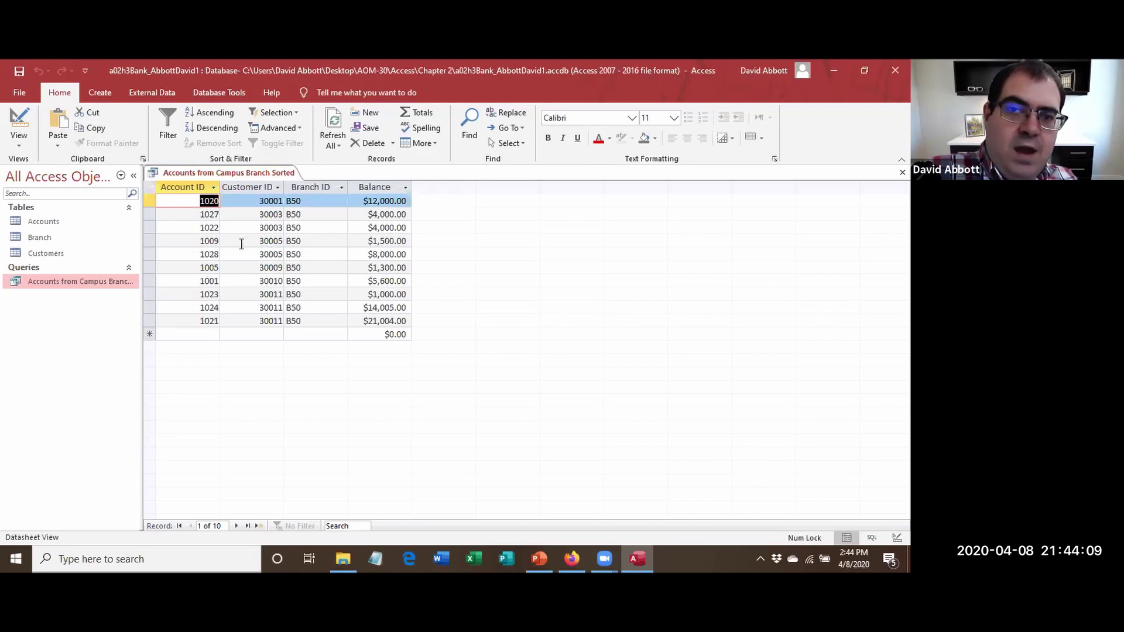
{"action": "left_click_drag", "start_coordinate": [150, 243], "coordinate": [150, 254]}
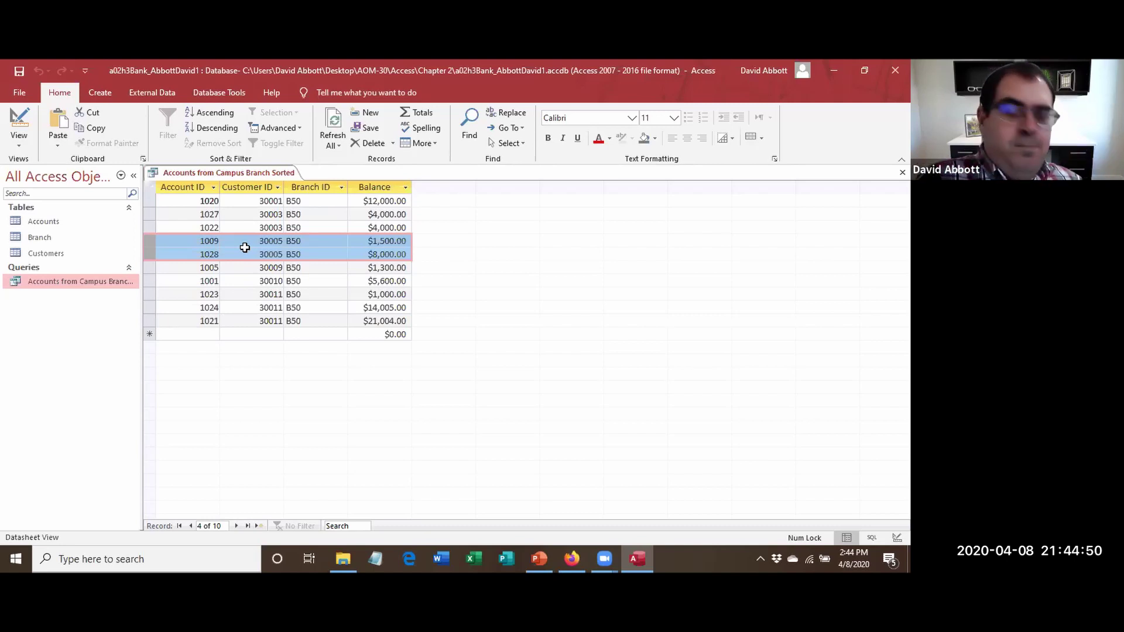
{"action": "right_click", "coordinate": [226, 175]}
{"action": "left_click", "coordinate": [257, 198]}
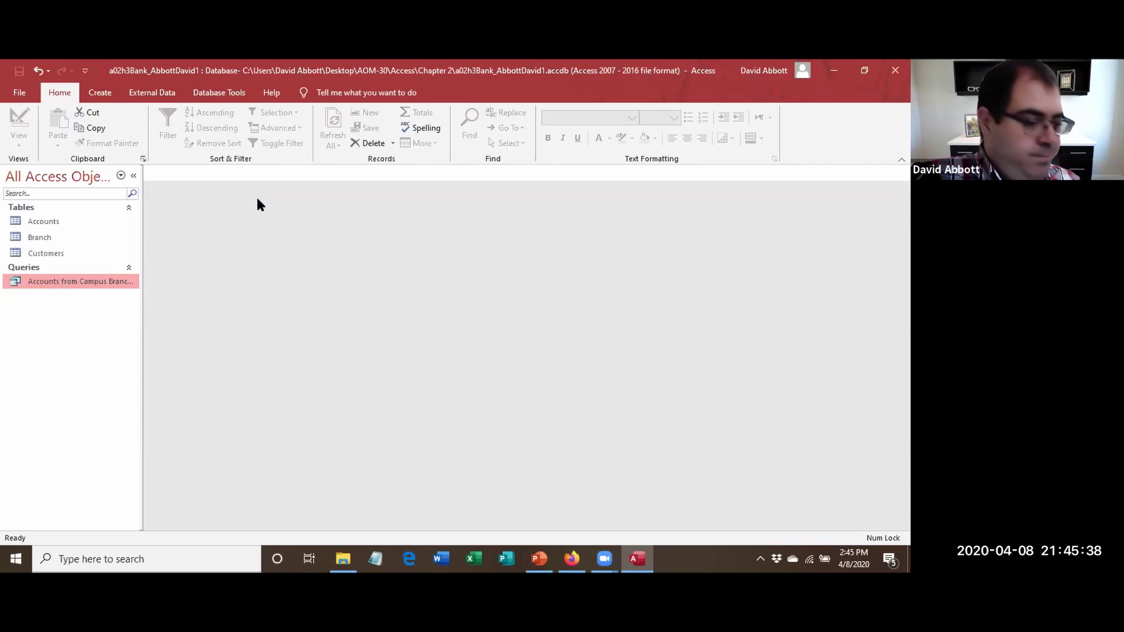
Start saving the database as a new Access database in the Chapter 2 folder under Desktop, AOM-30, Access.
{"action": "left_click", "coordinate": [20, 92]}
{"action": "left_click", "coordinate": [72, 273]}
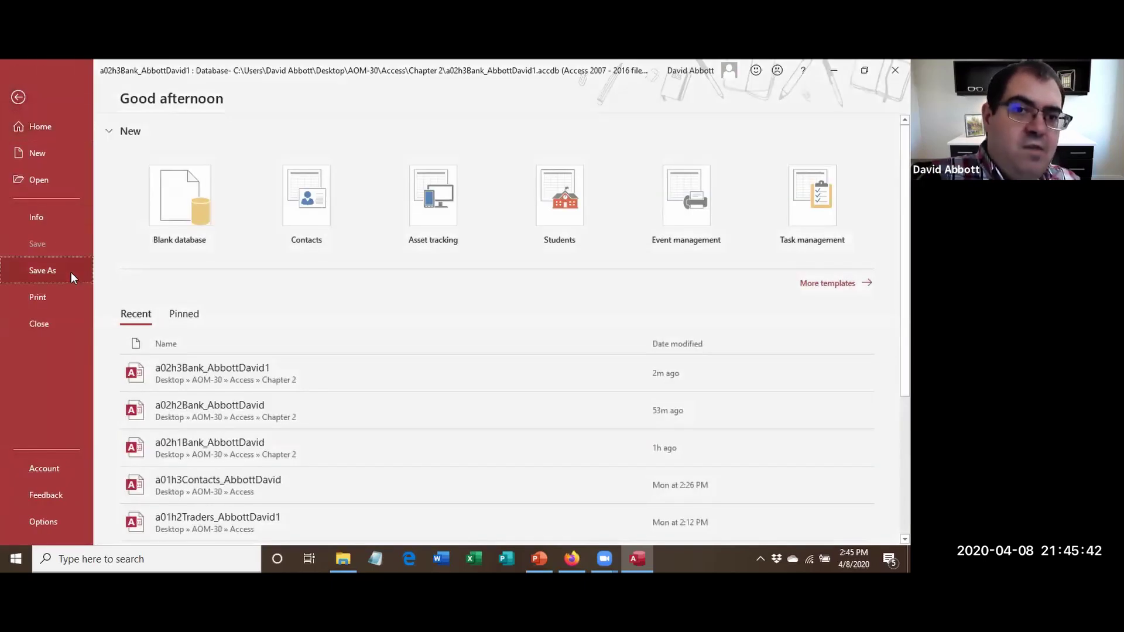
{"action": "left_click", "coordinate": [391, 358]}
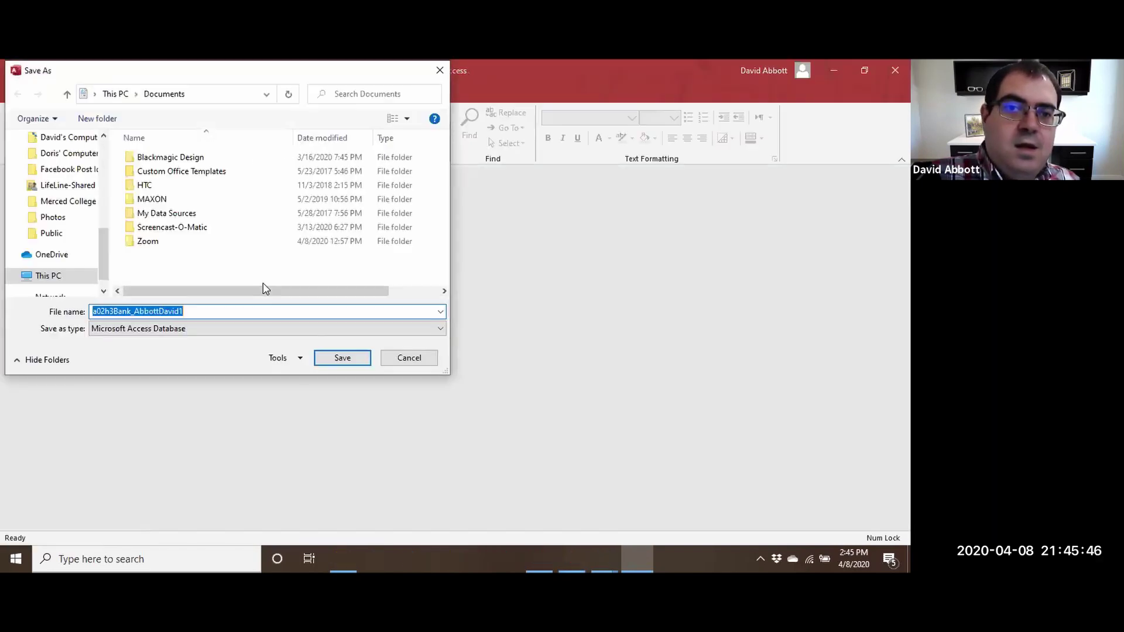
{"action": "scroll", "coordinate": [59, 214], "scroll_direction": "up", "scroll_amount": 5}
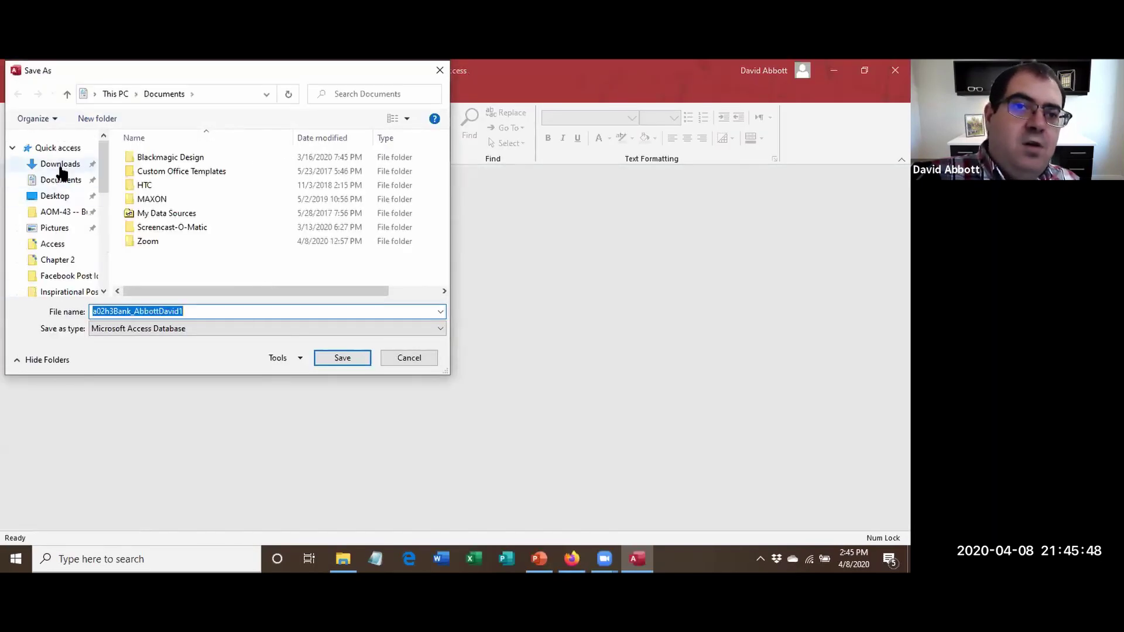
{"action": "left_click", "coordinate": [56, 196]}
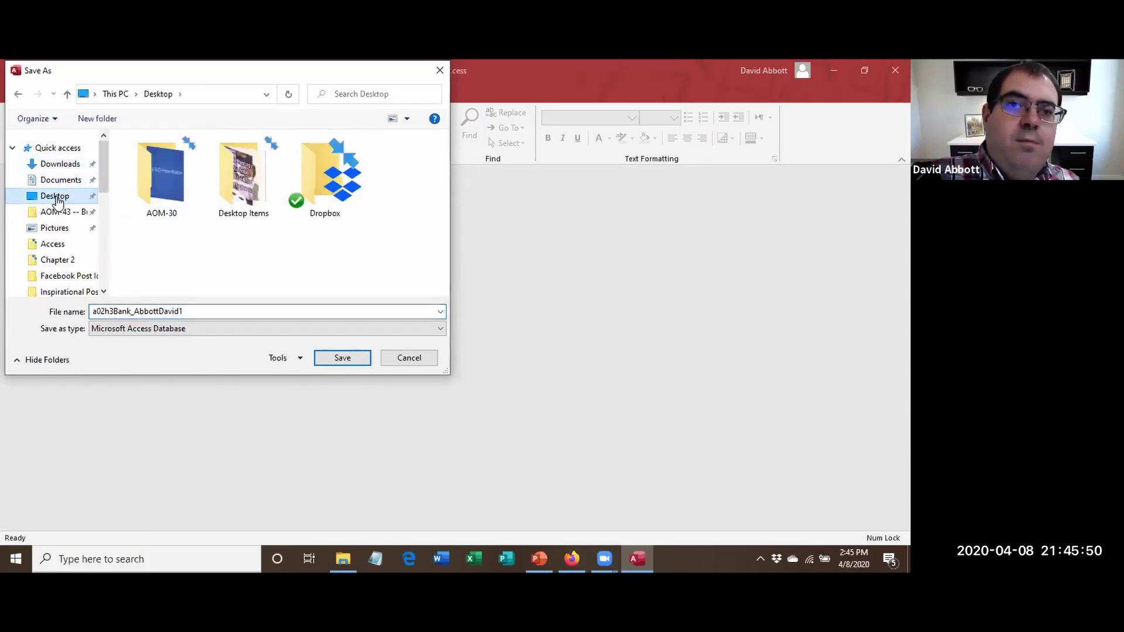
{"action": "double_click", "coordinate": [154, 163]}
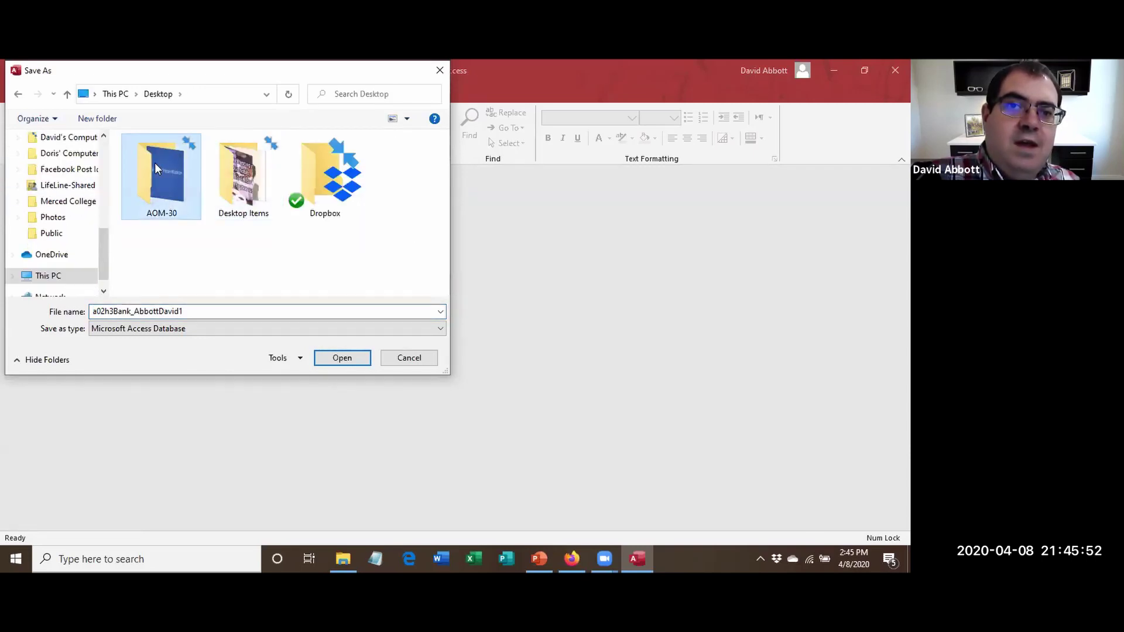
{"action": "double_click", "coordinate": [156, 164]}
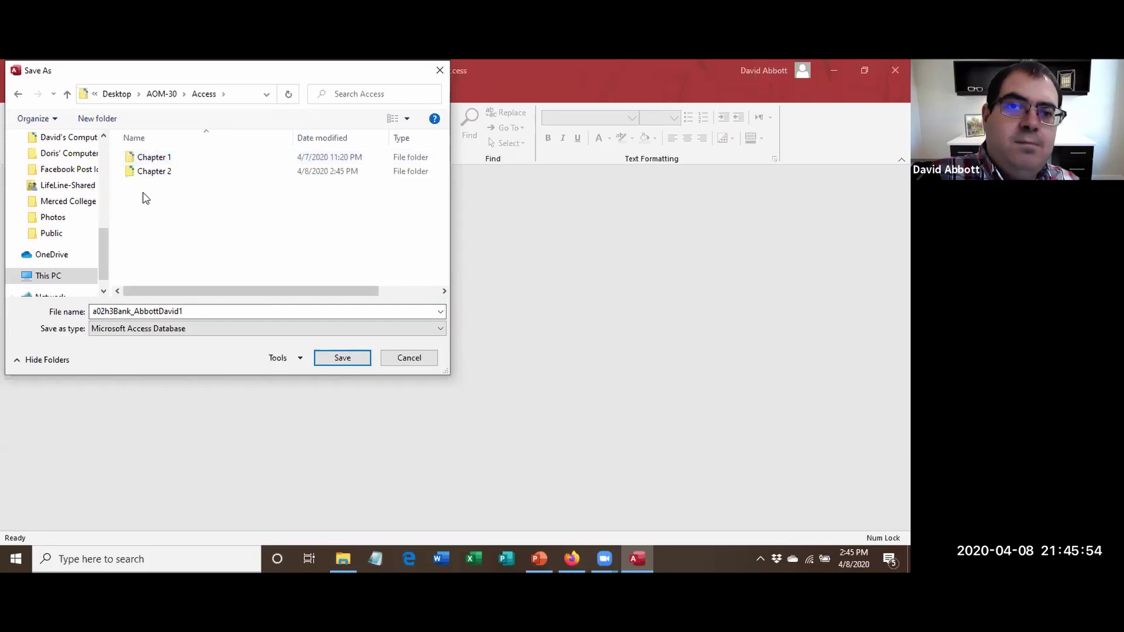
{"action": "double_click", "coordinate": [154, 171]}
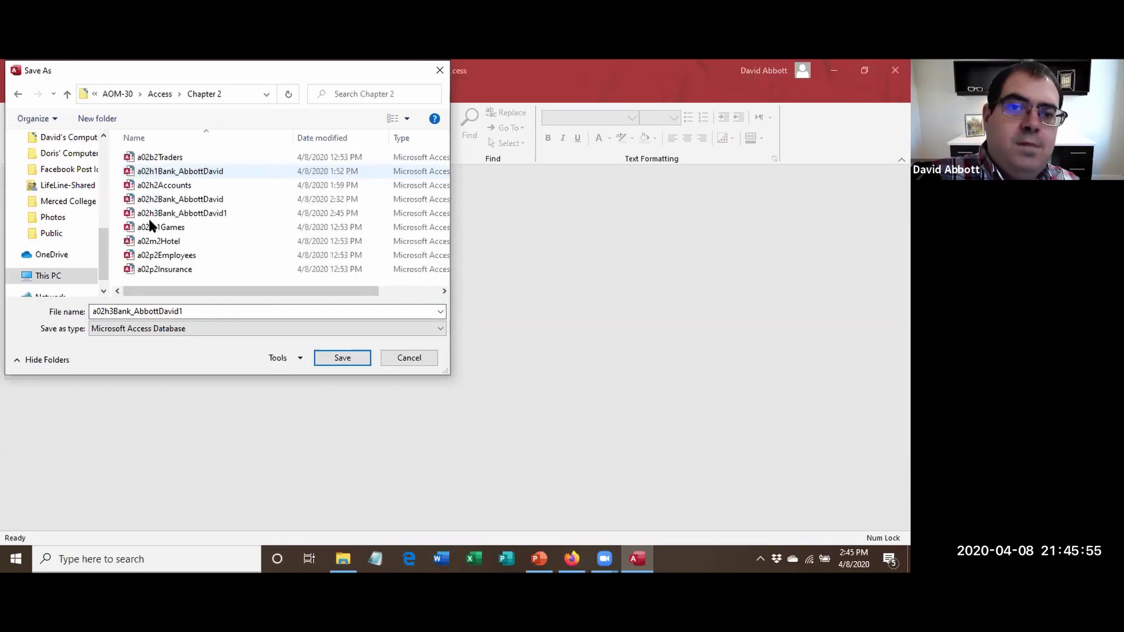
Change h3 to h4 in the database copy's file name, save the copy, and enable its content.
{"action": "double_click", "coordinate": [110, 310]}
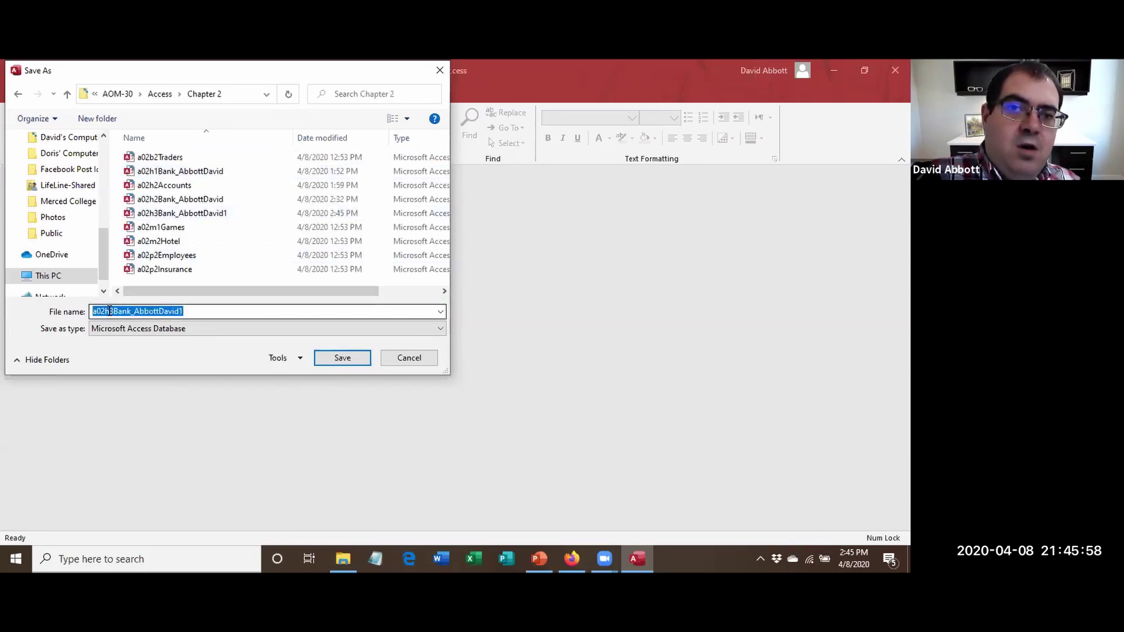
{"action": "left_click", "coordinate": [111, 311]}
{"action": "left_click_drag", "start_coordinate": [110, 311], "coordinate": [115, 311]}
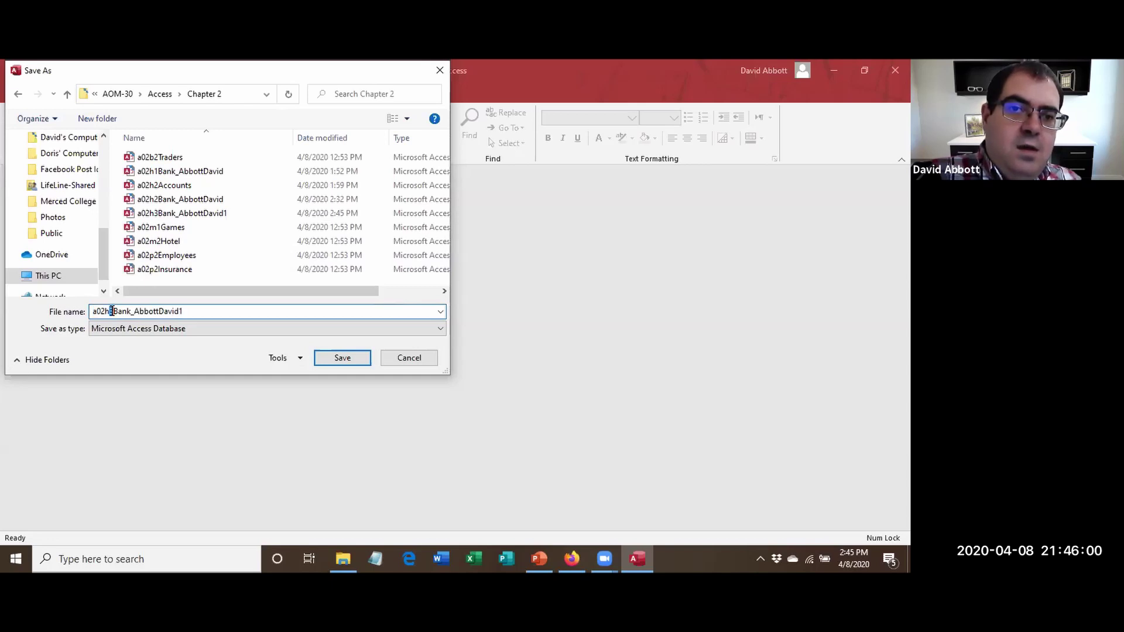
{"action": "type", "text": "4"}
{"action": "left_click", "coordinate": [342, 358]}
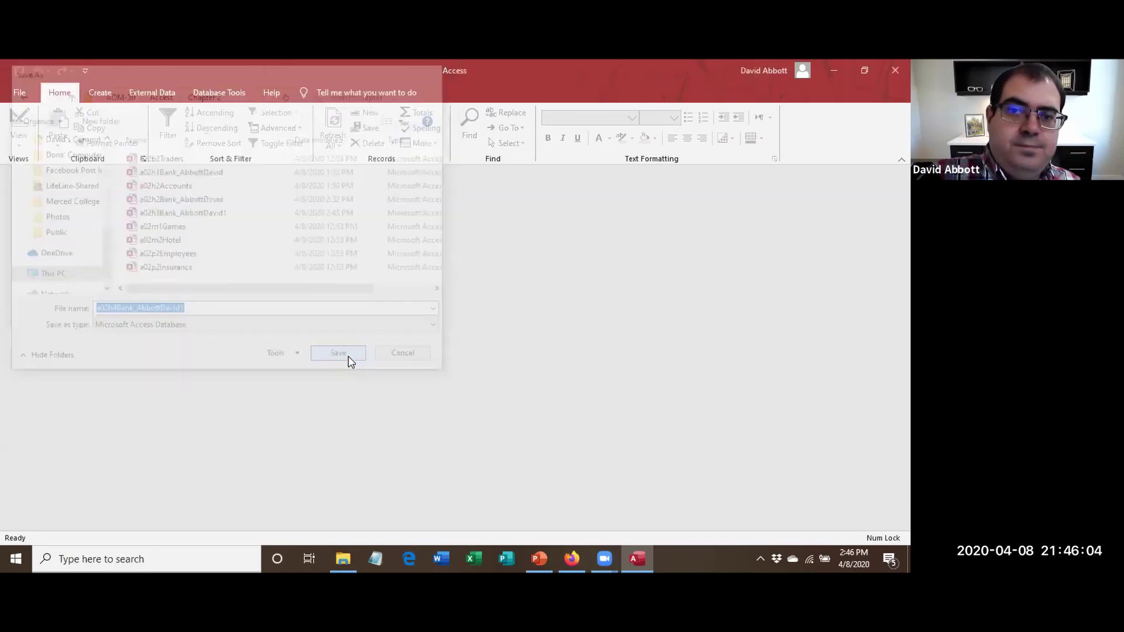
{"action": "left_click", "coordinate": [392, 176]}
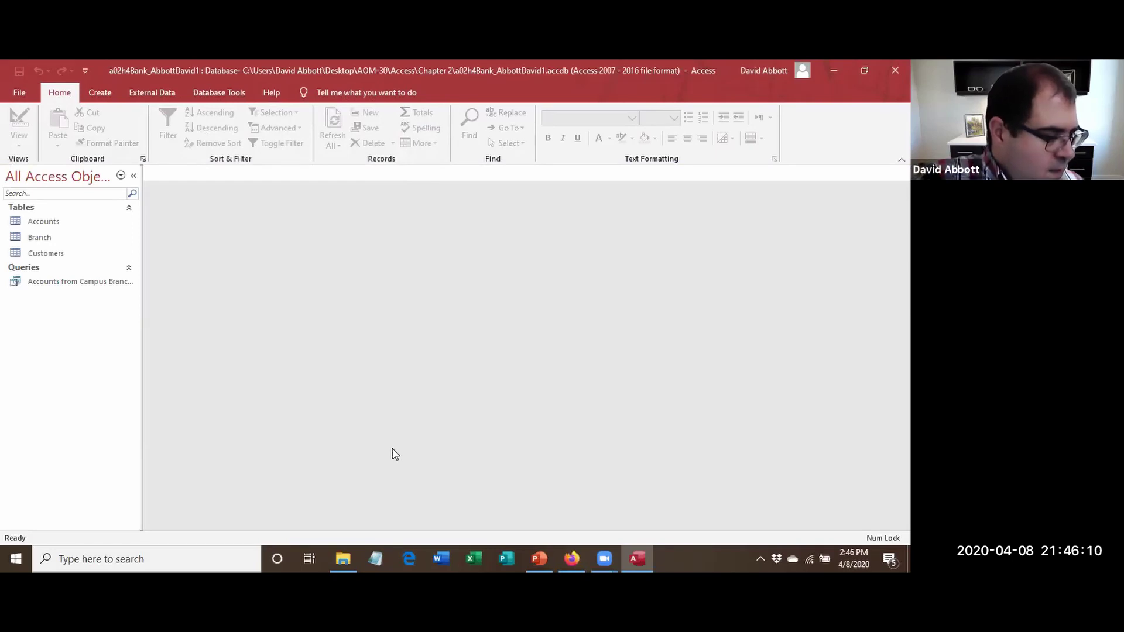
Add the Branch table to the design of the sorted query and place its Location field in the column after Balance.
{"action": "right_click", "coordinate": [90, 285]}
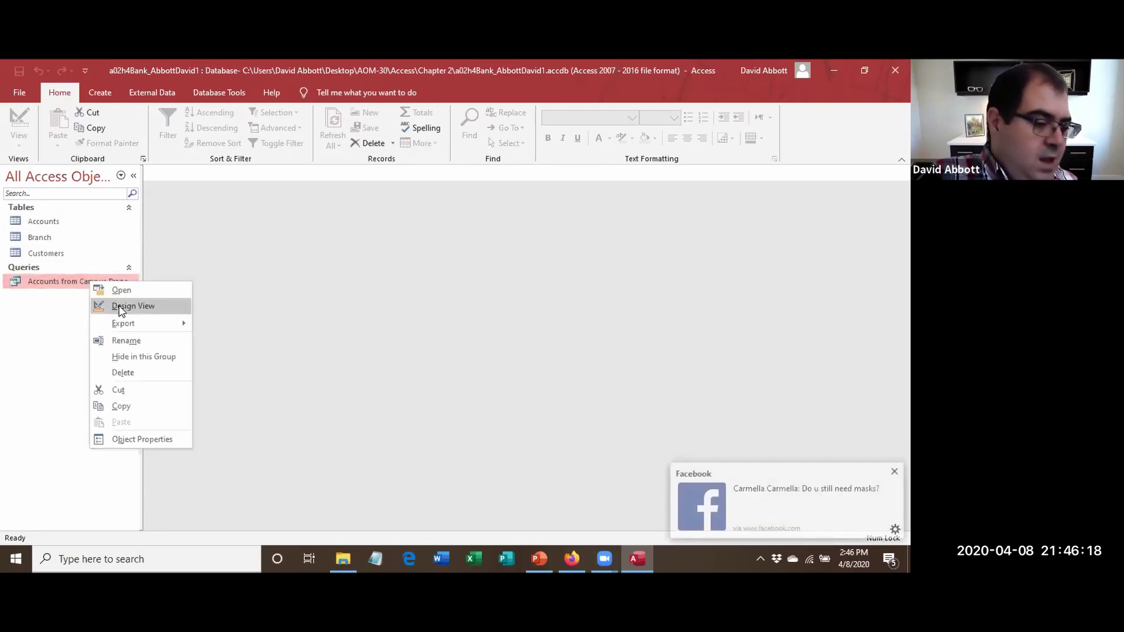
{"action": "left_click", "coordinate": [121, 307]}
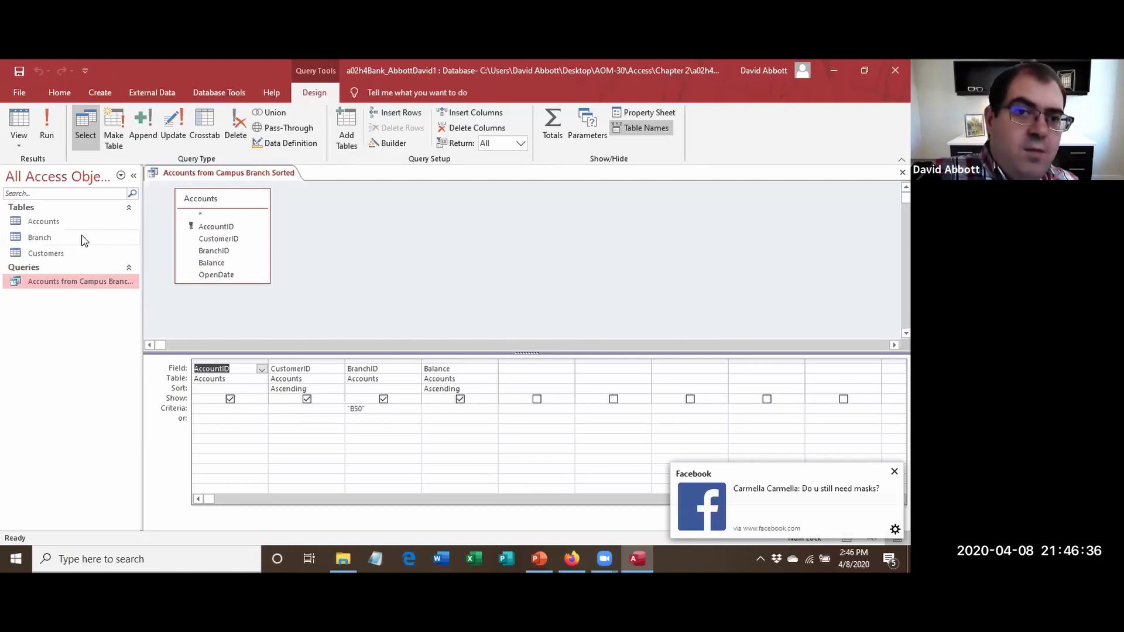
{"action": "left_click_drag", "start_coordinate": [81, 242], "coordinate": [328, 203]}
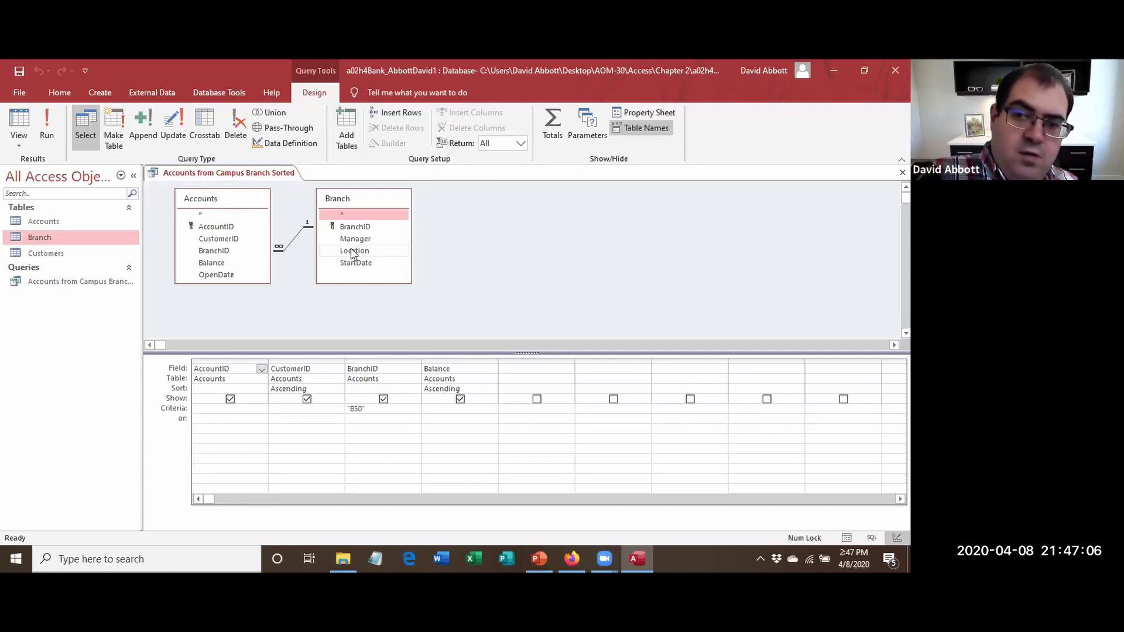
{"action": "left_click_drag", "start_coordinate": [353, 253], "coordinate": [473, 308]}
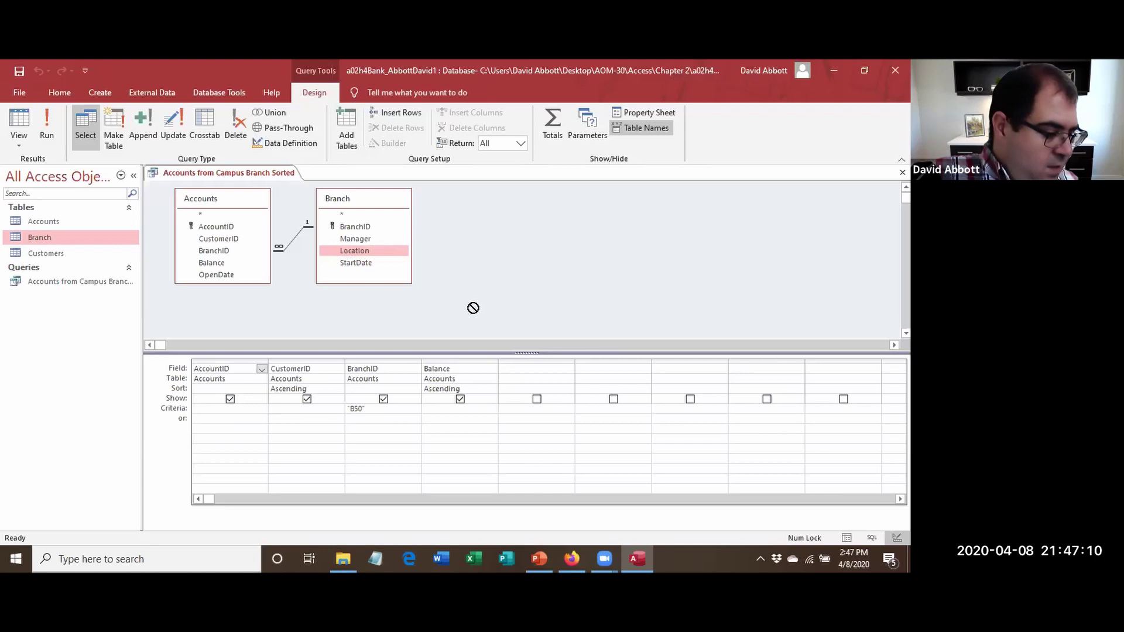
{"action": "left_click_drag", "start_coordinate": [473, 308], "coordinate": [525, 363]}
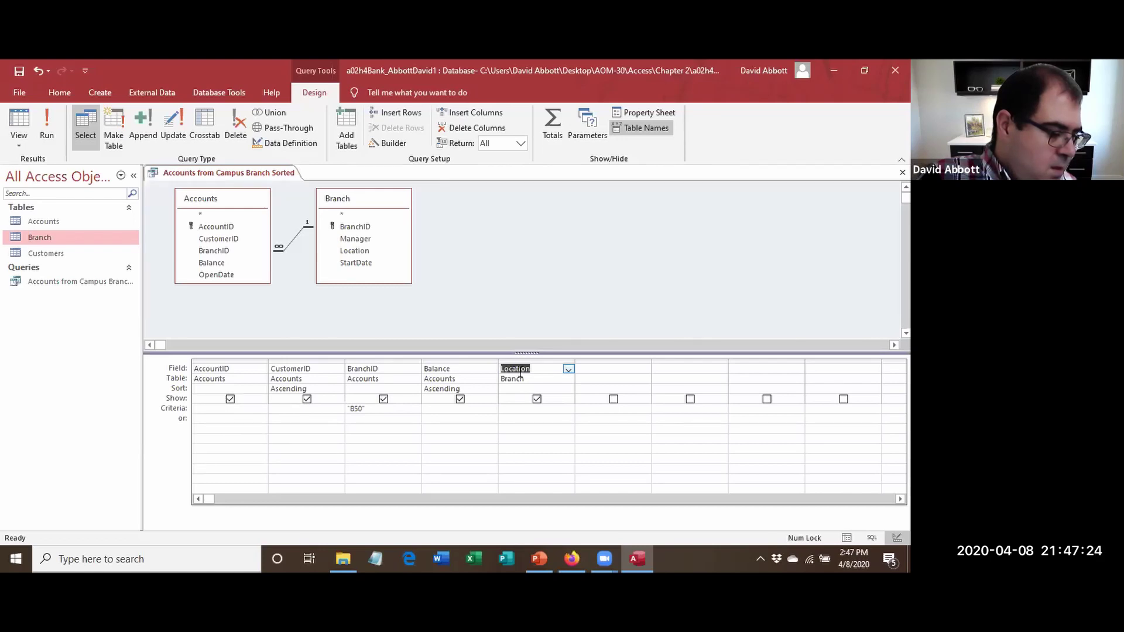
Hide the BranchID column in the results and replace its criterion with a Campus criterion on the Location field.
{"action": "left_click", "coordinate": [384, 398]}
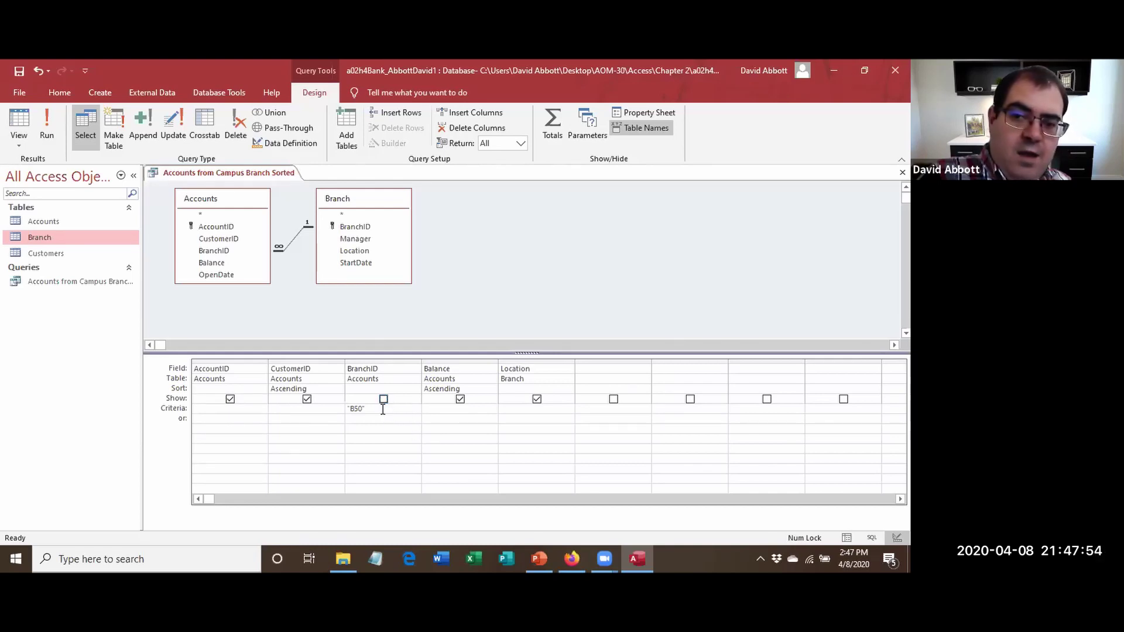
{"action": "left_click_drag", "start_coordinate": [382, 409], "coordinate": [296, 408]}
{"action": "key", "text": "Delete"}
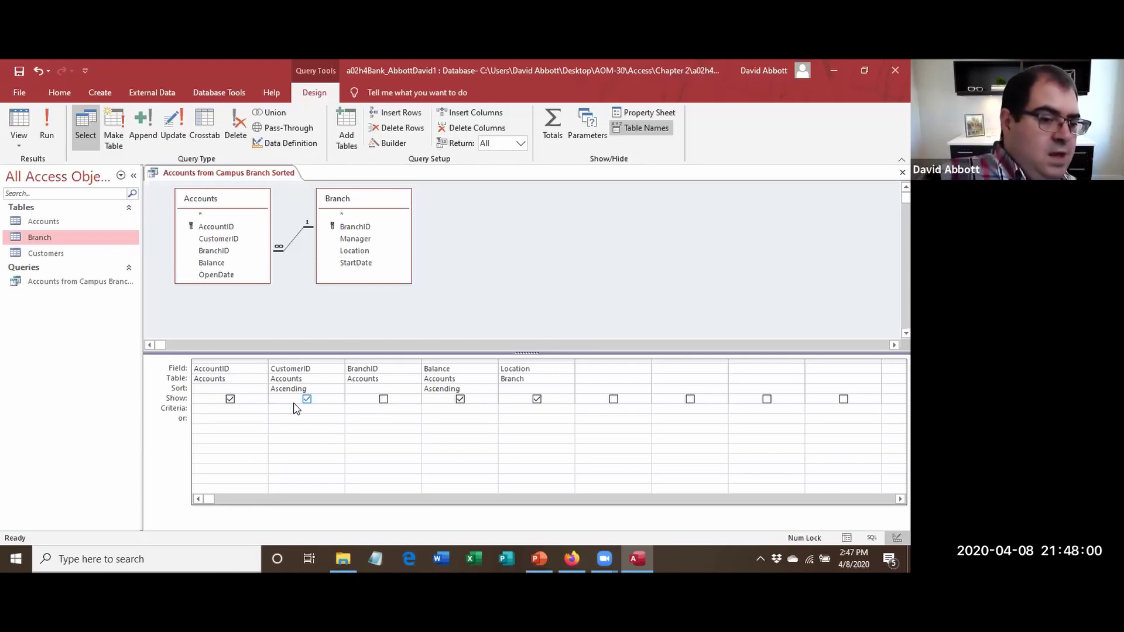
{"action": "left_click", "coordinate": [542, 412]}
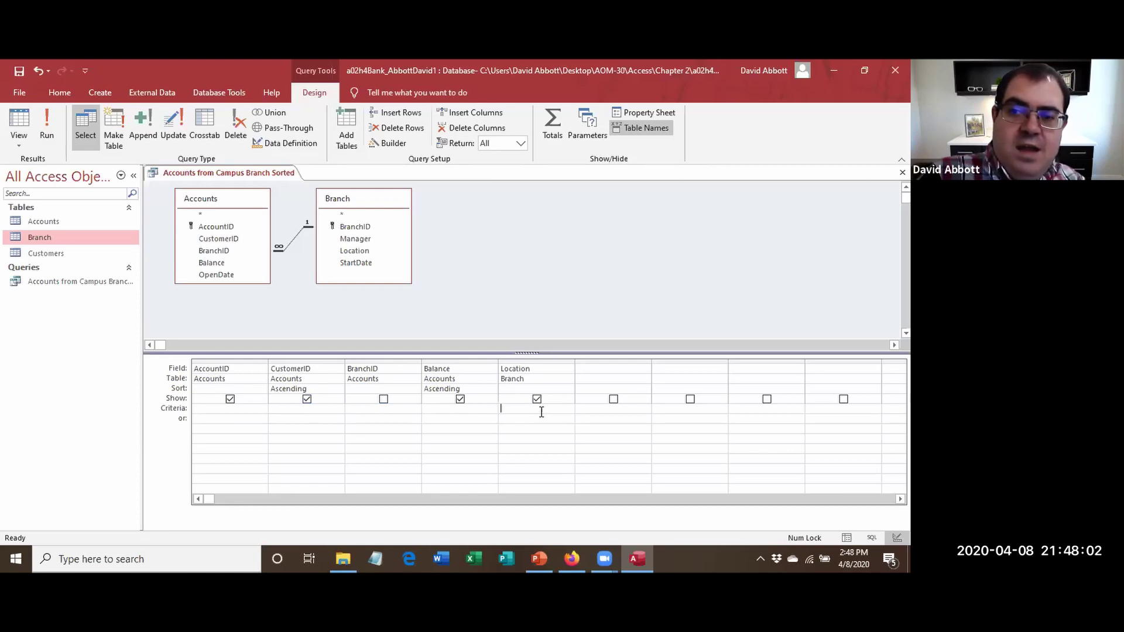
{"action": "type", "text": "Campus"}
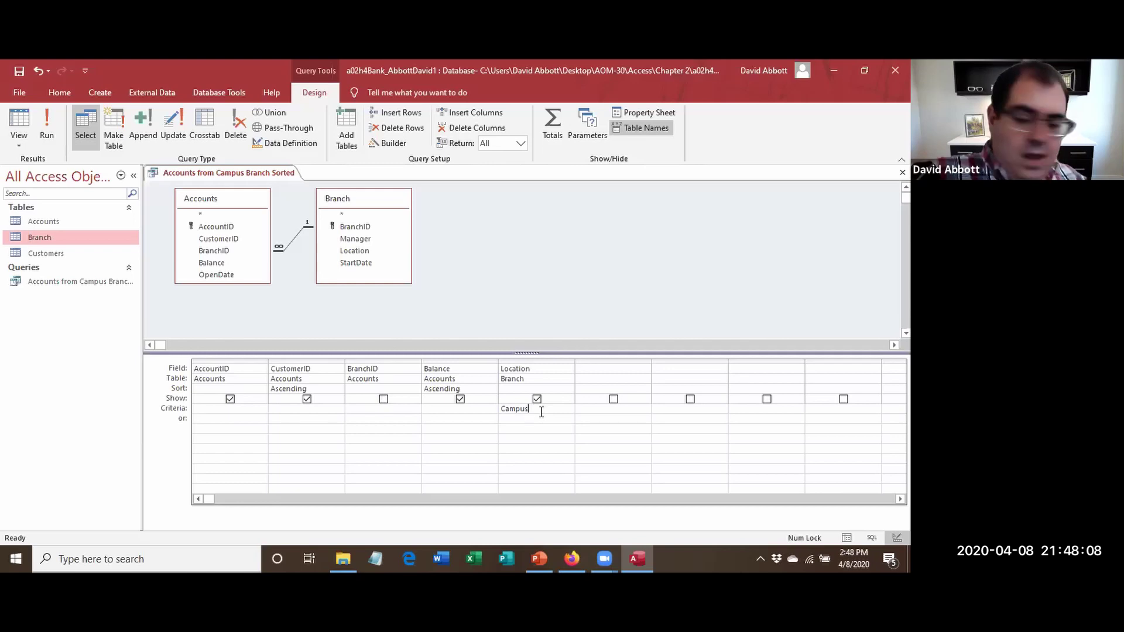
{"action": "key", "text": "Return"}
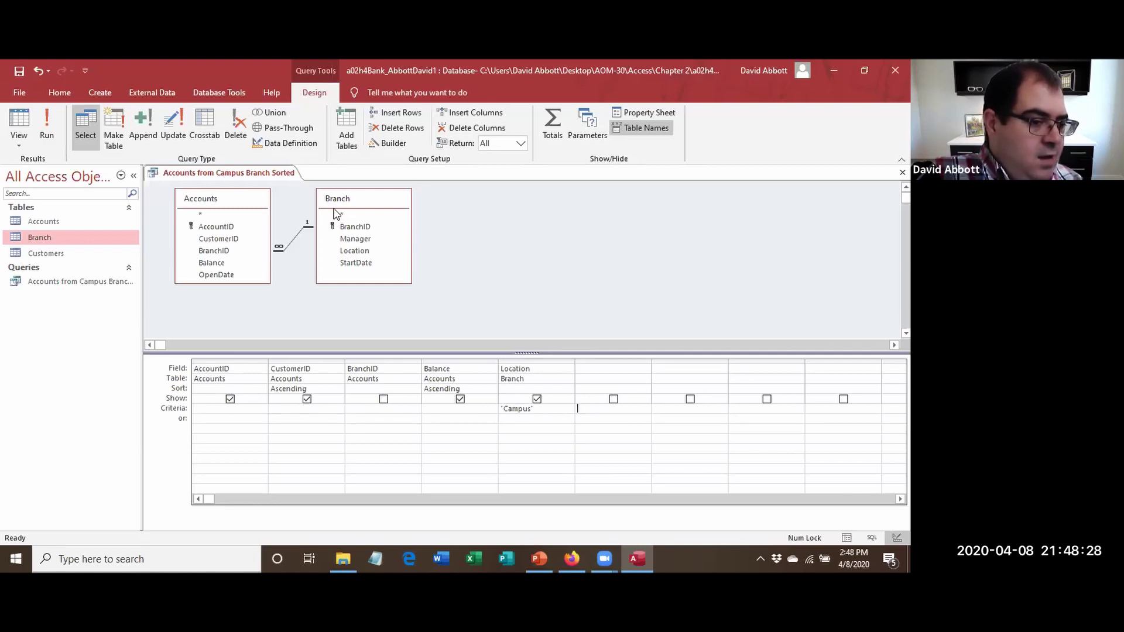
{"action": "left_click", "coordinate": [235, 390]}
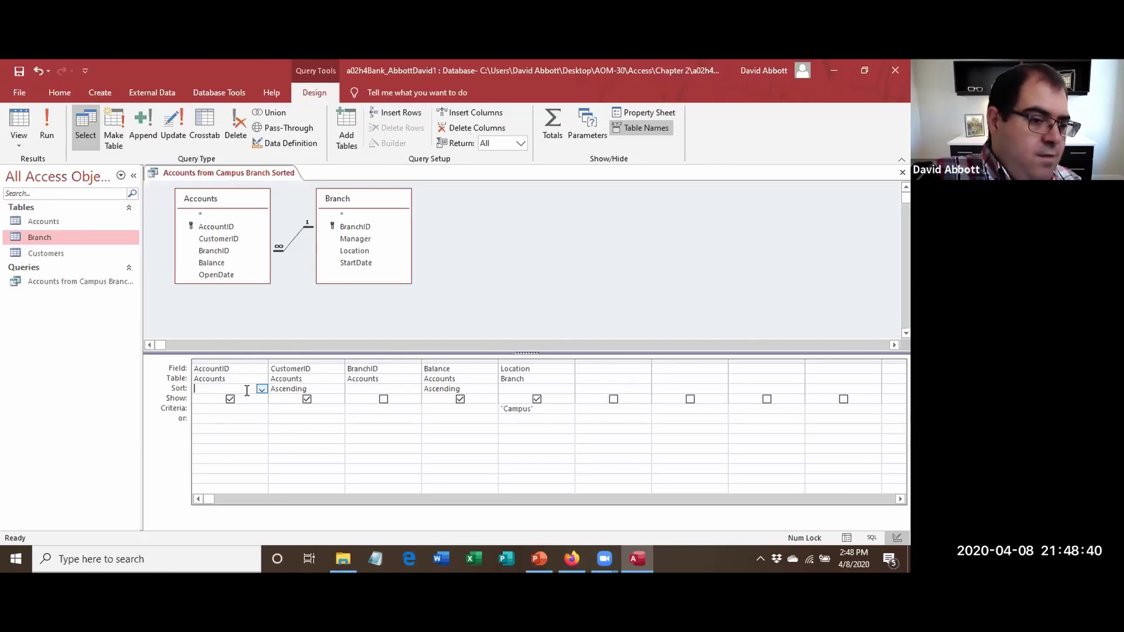
{"action": "left_click", "coordinate": [261, 390]}
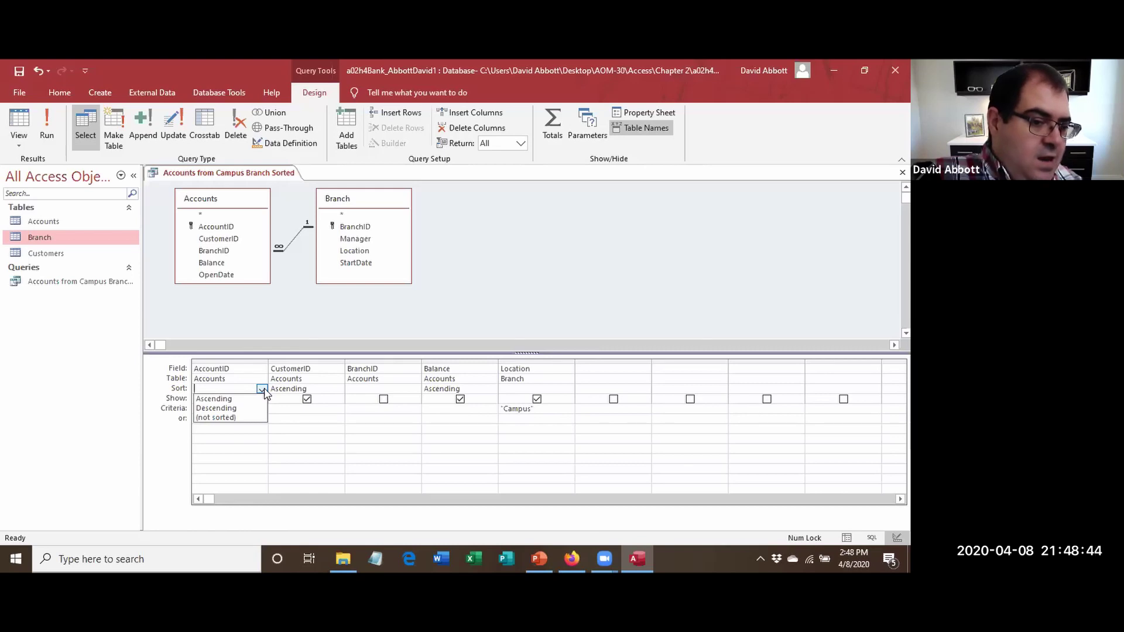
{"action": "left_click", "coordinate": [263, 390]}
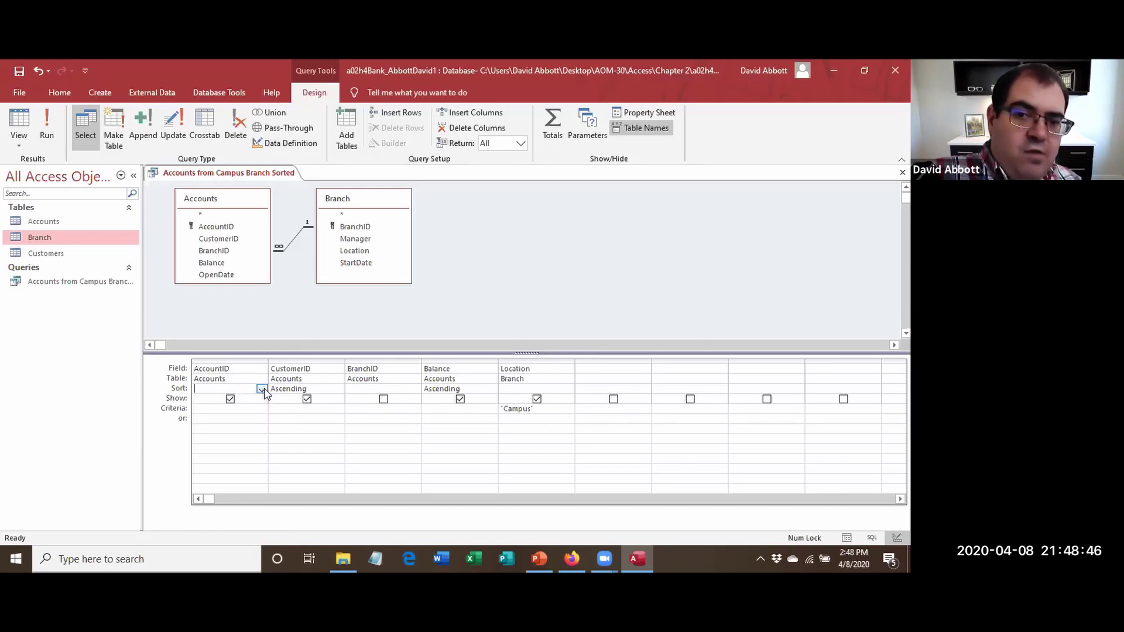
{"action": "left_click", "coordinate": [261, 390]}
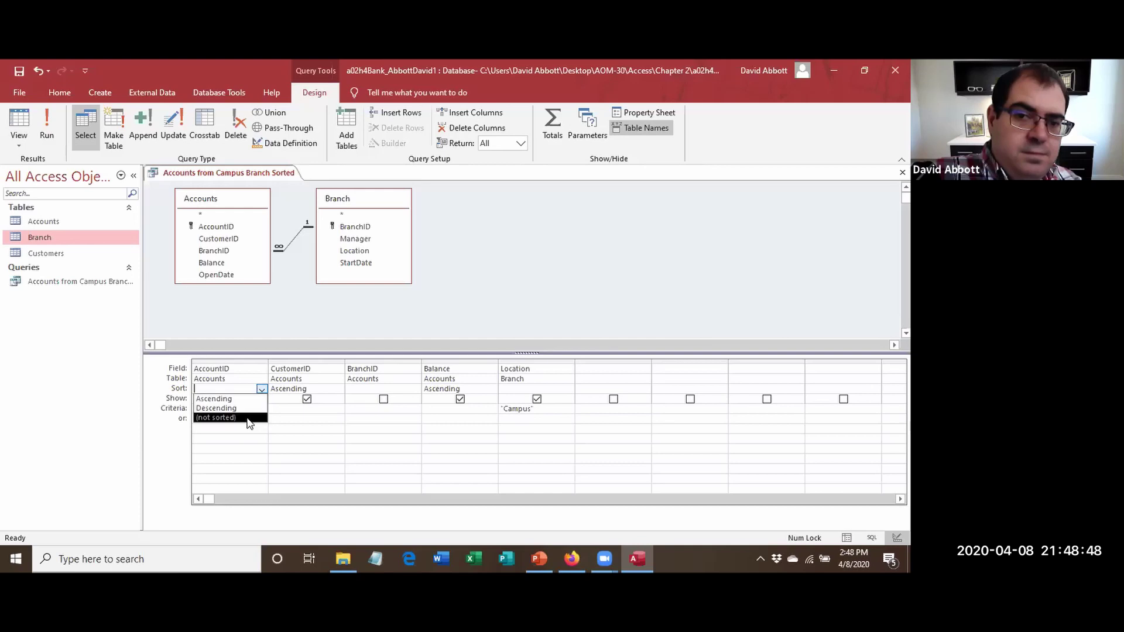
{"action": "left_click", "coordinate": [249, 417]}
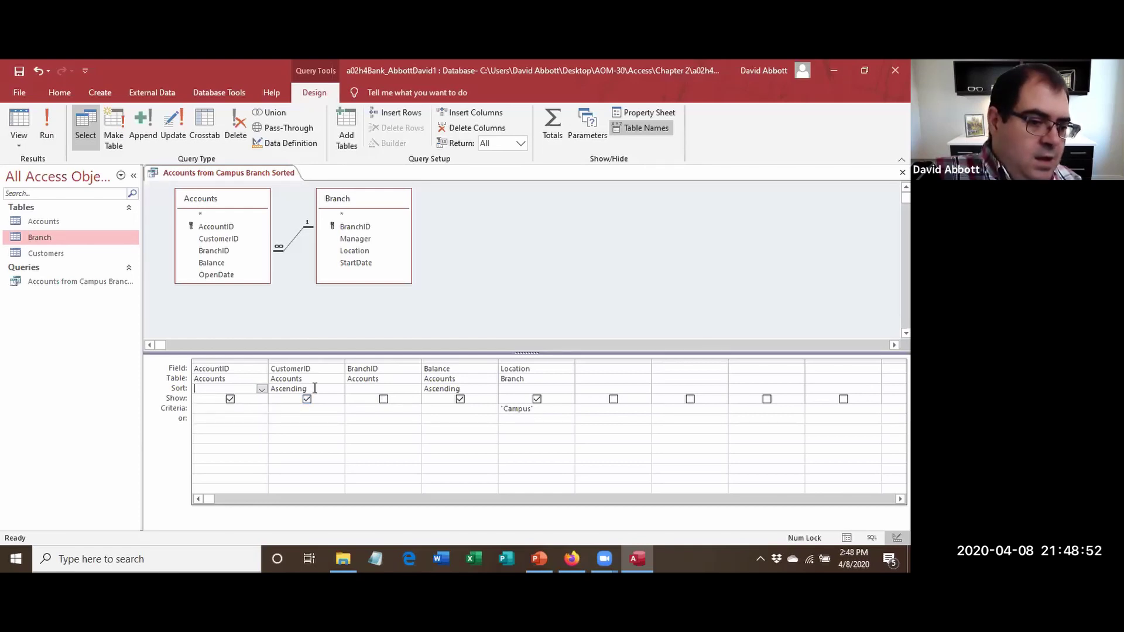
Sort the Balance field in descending order and set the CustomerID field to not sorted.
{"action": "left_click", "coordinate": [453, 389]}
{"action": "left_click", "coordinate": [491, 390]}
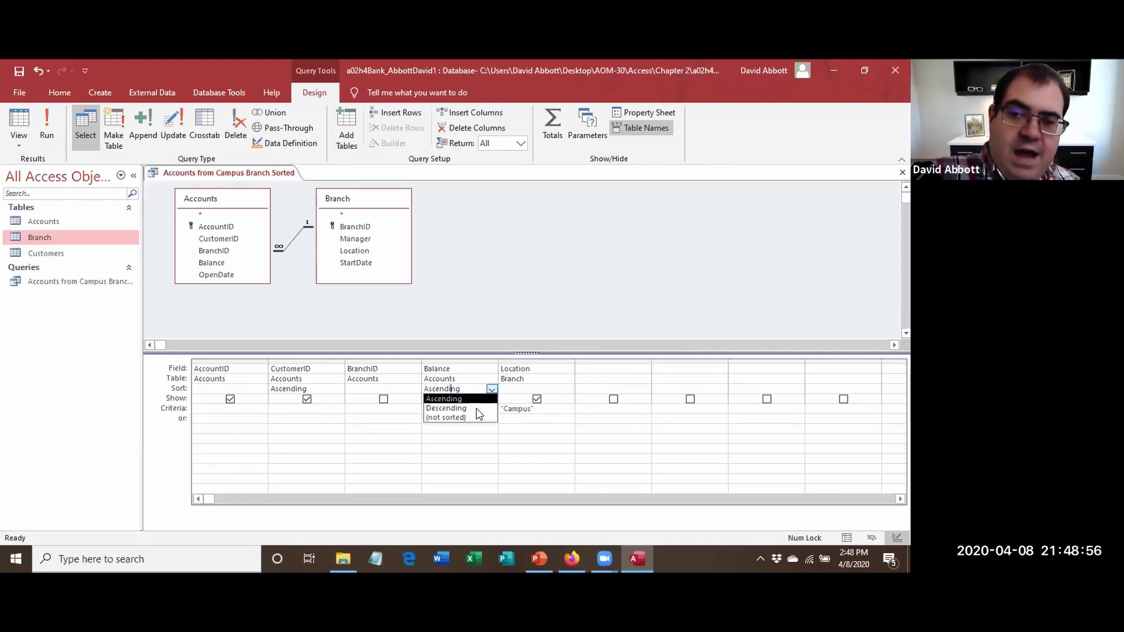
{"action": "left_click", "coordinate": [473, 409]}
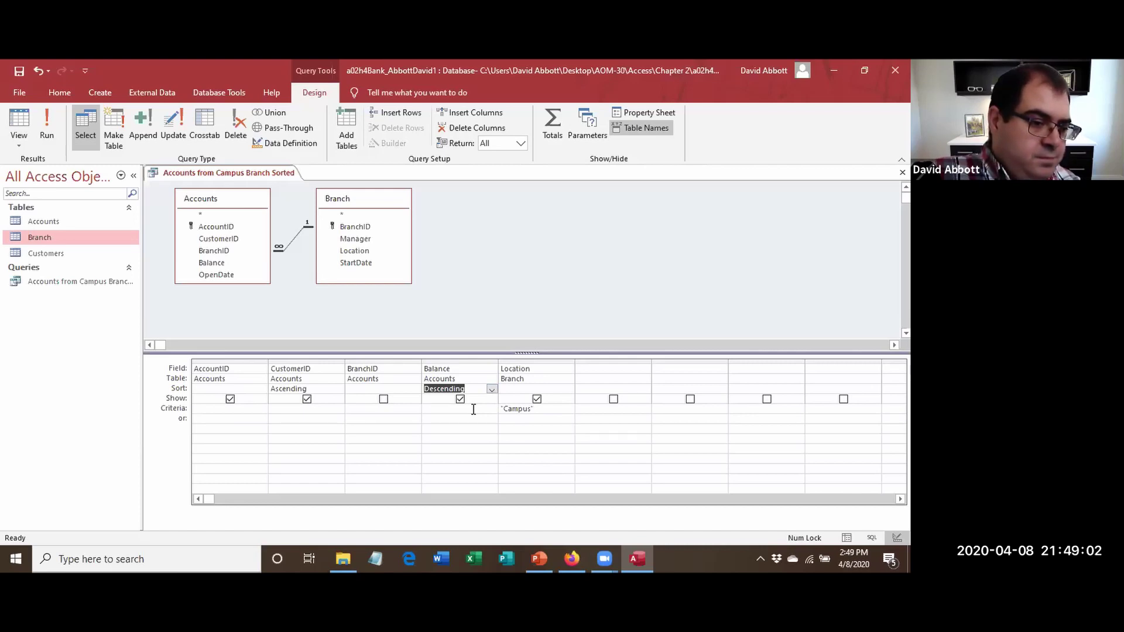
{"action": "left_click", "coordinate": [339, 390]}
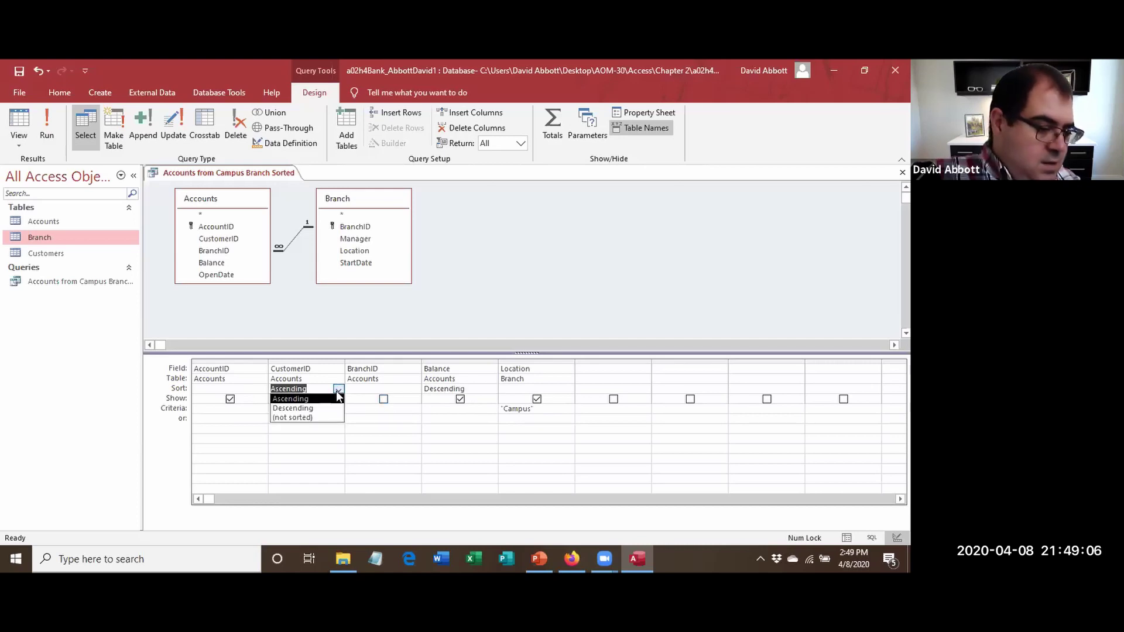
{"action": "left_click", "coordinate": [316, 418]}
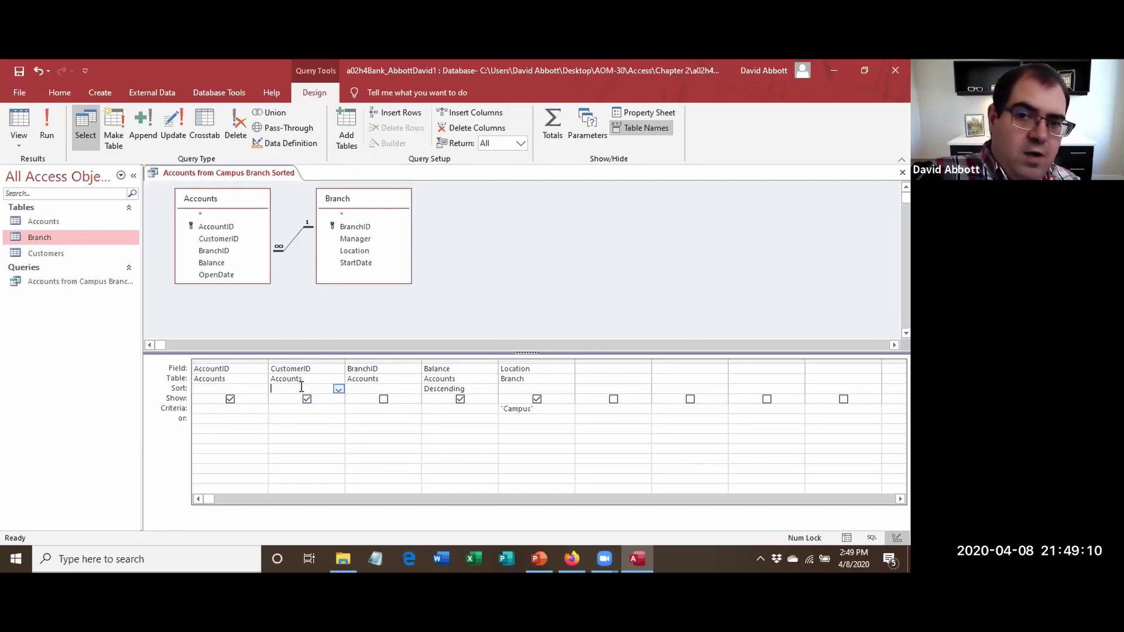
Run the multitable query and save its modified design.
{"action": "left_click", "coordinate": [39, 121]}
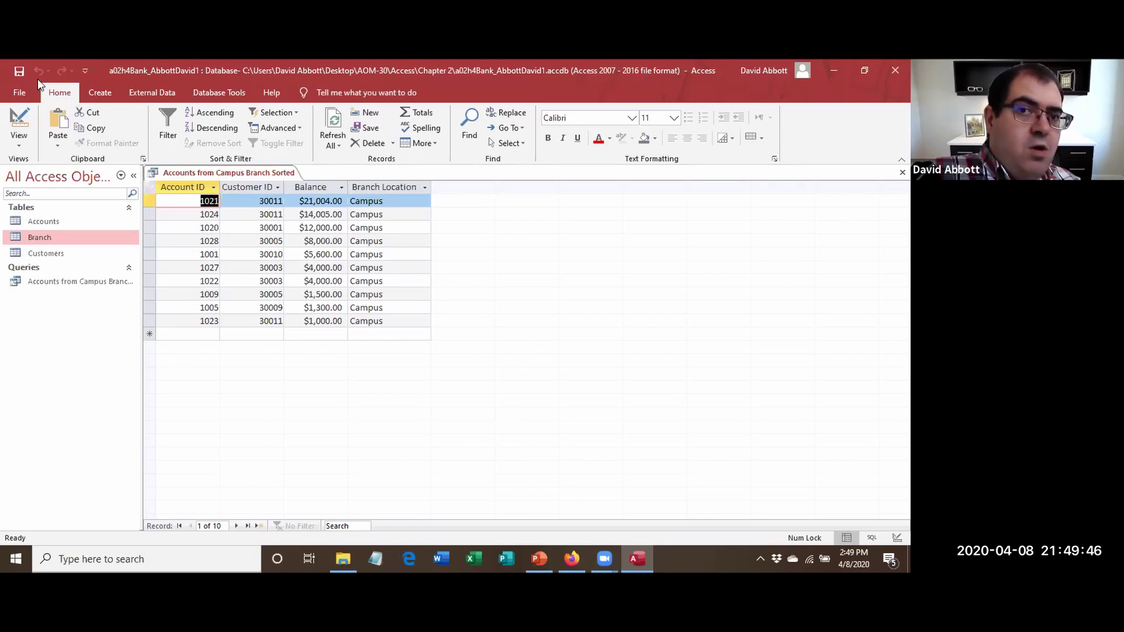
{"action": "left_click", "coordinate": [20, 71]}
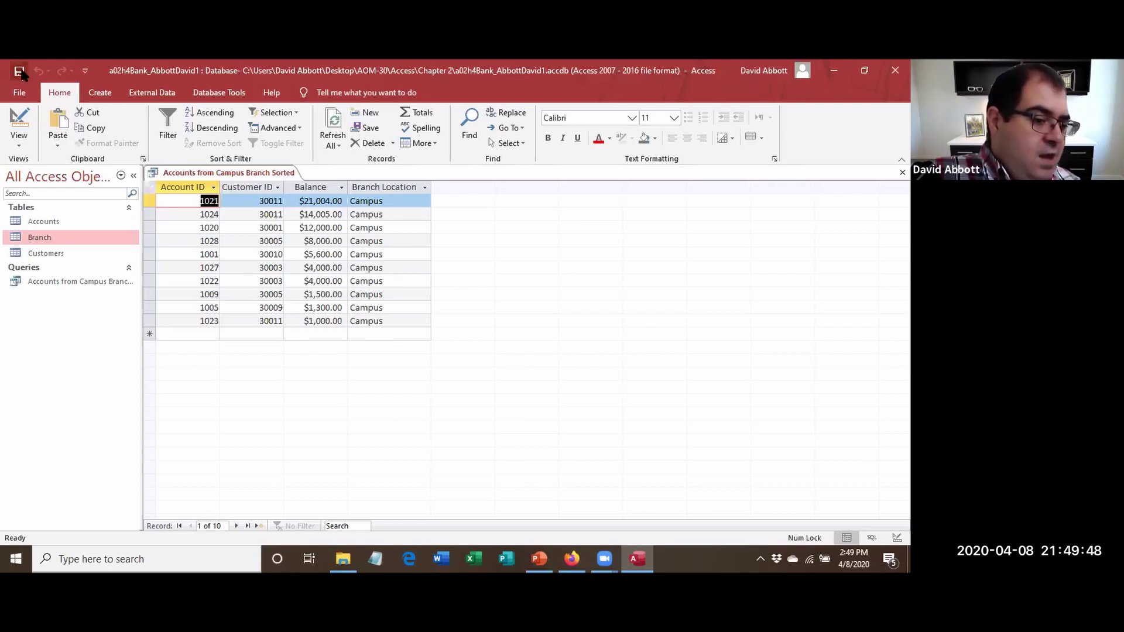
Return to the query's design and delete the BranchID column from the grid.
{"action": "left_click", "coordinate": [18, 117]}
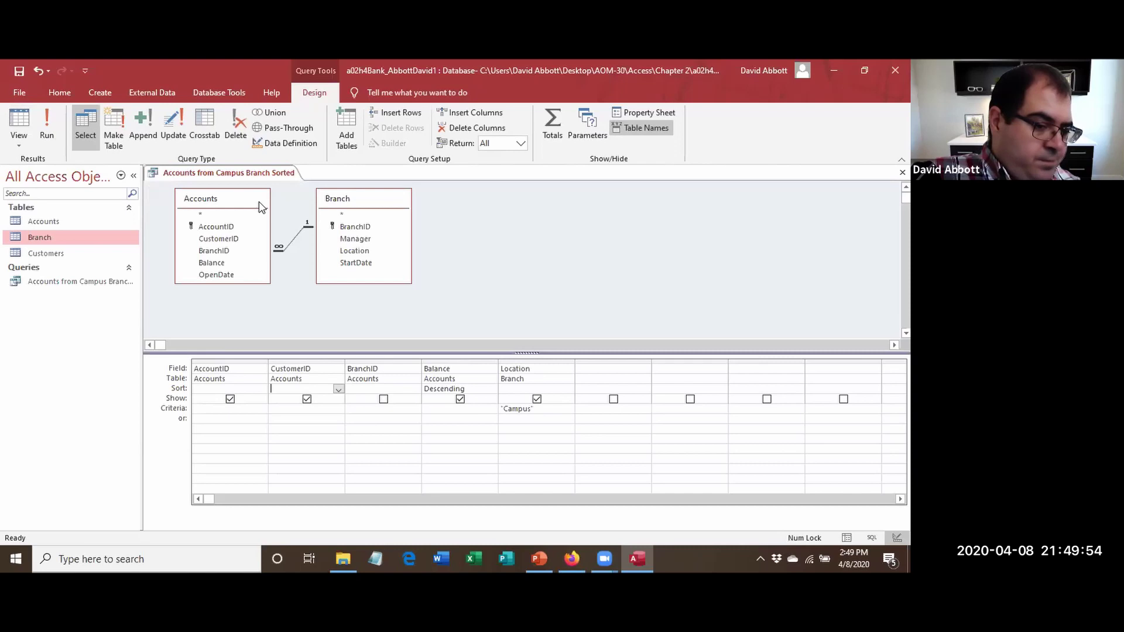
{"action": "left_click", "coordinate": [375, 359]}
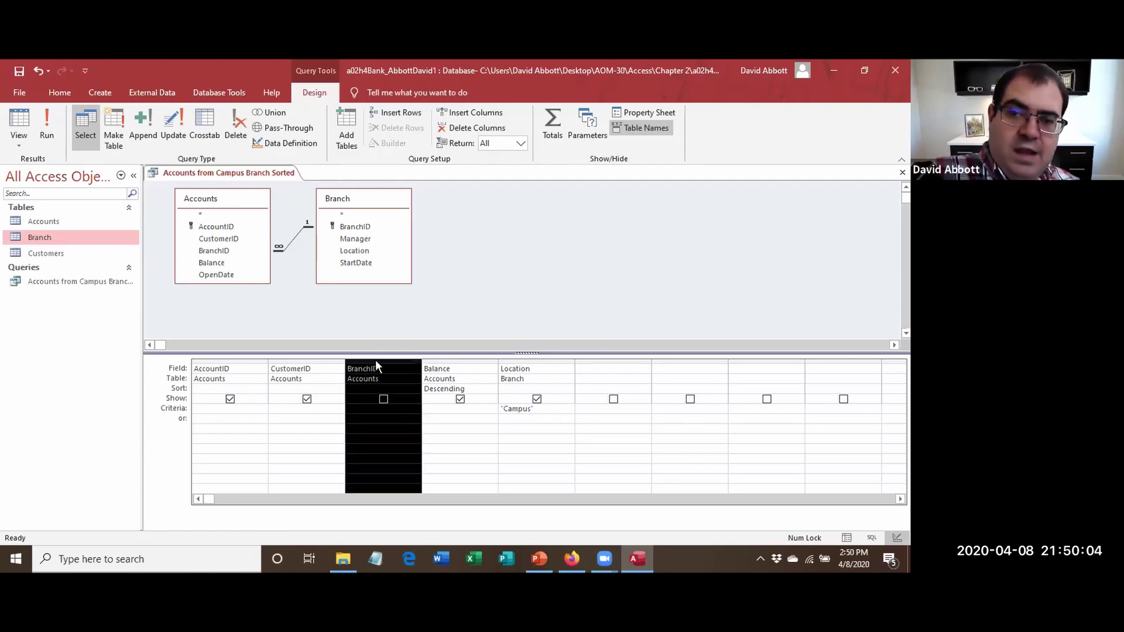
{"action": "key", "text": "Delete"}
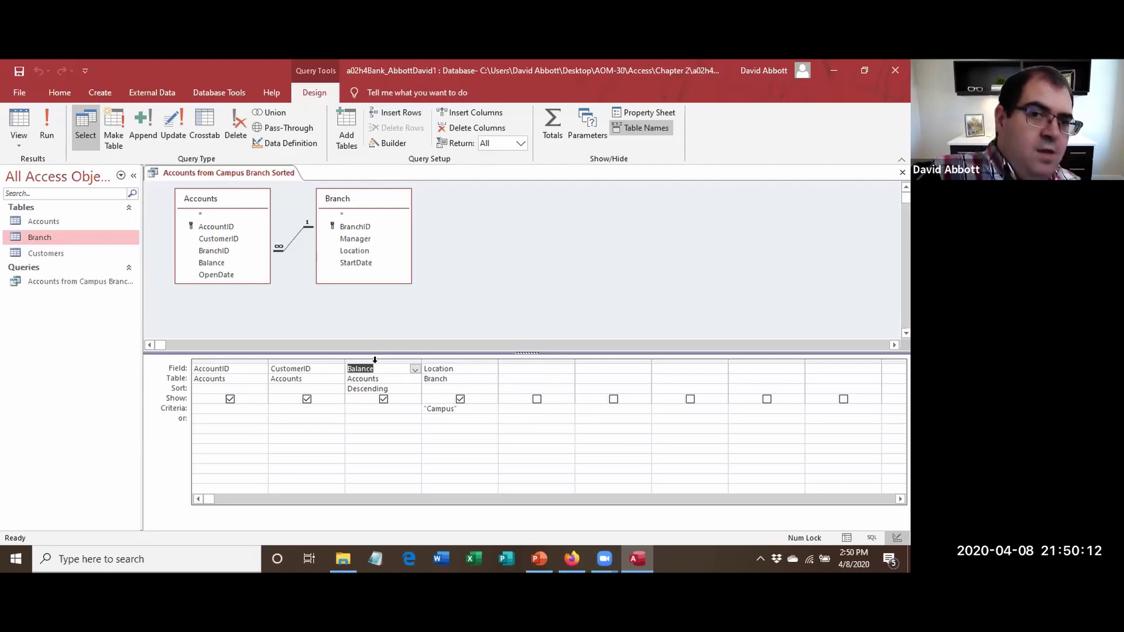
Add the Customers table to the query design, then enlarge the table area and the Customers field list.
{"action": "left_click_drag", "start_coordinate": [54, 253], "coordinate": [330, 313]}
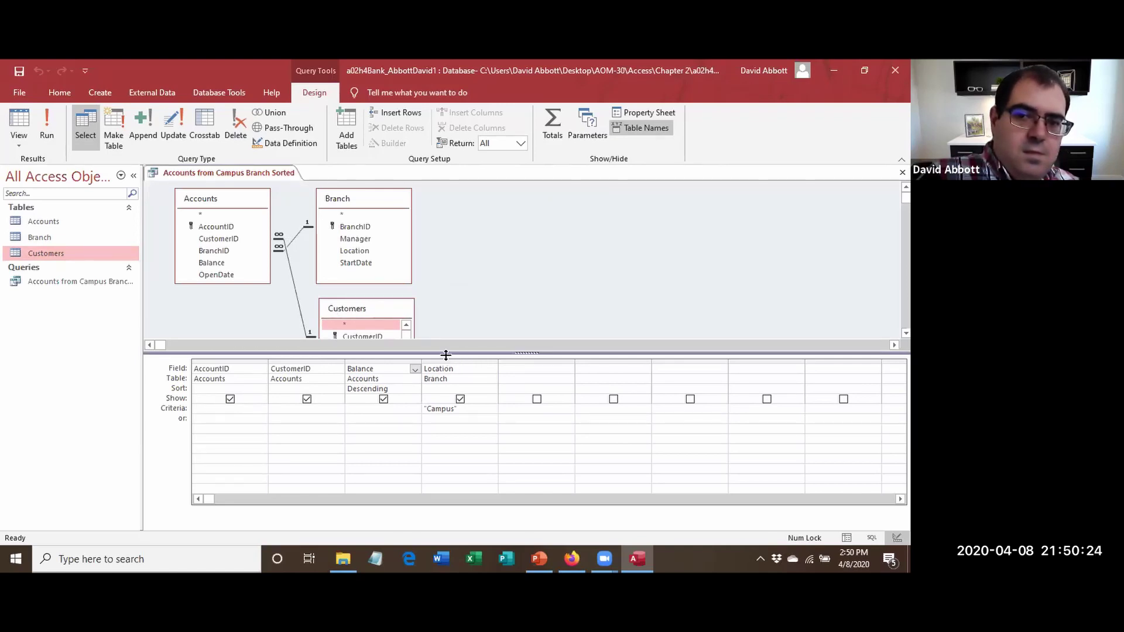
{"action": "left_click_drag", "start_coordinate": [450, 355], "coordinate": [457, 418]}
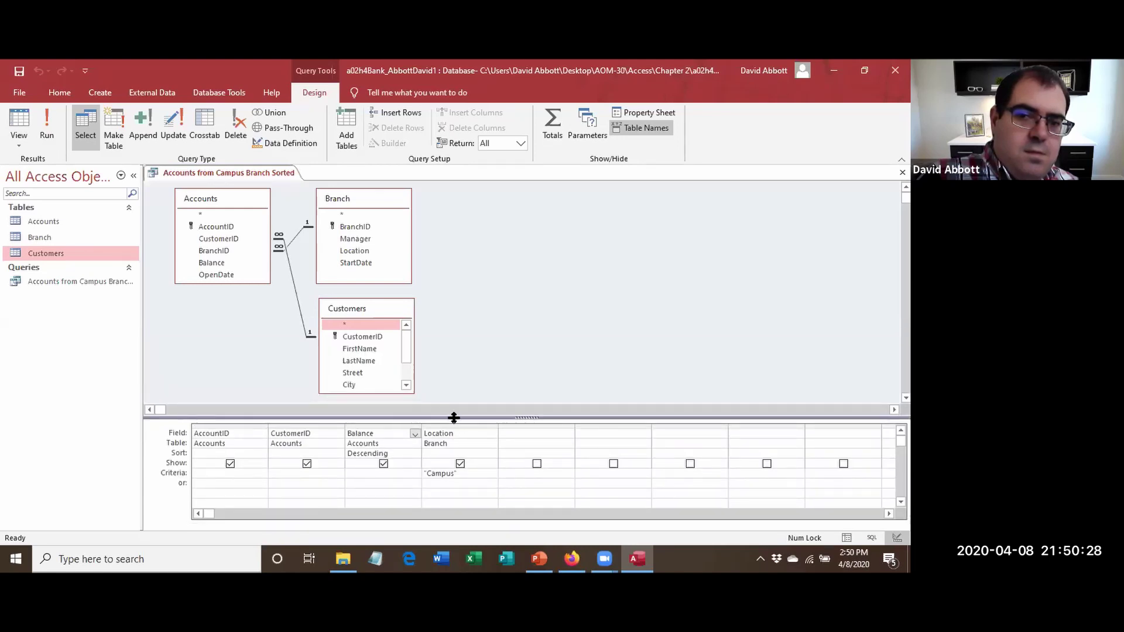
{"action": "left_click_drag", "start_coordinate": [367, 393], "coordinate": [368, 402]}
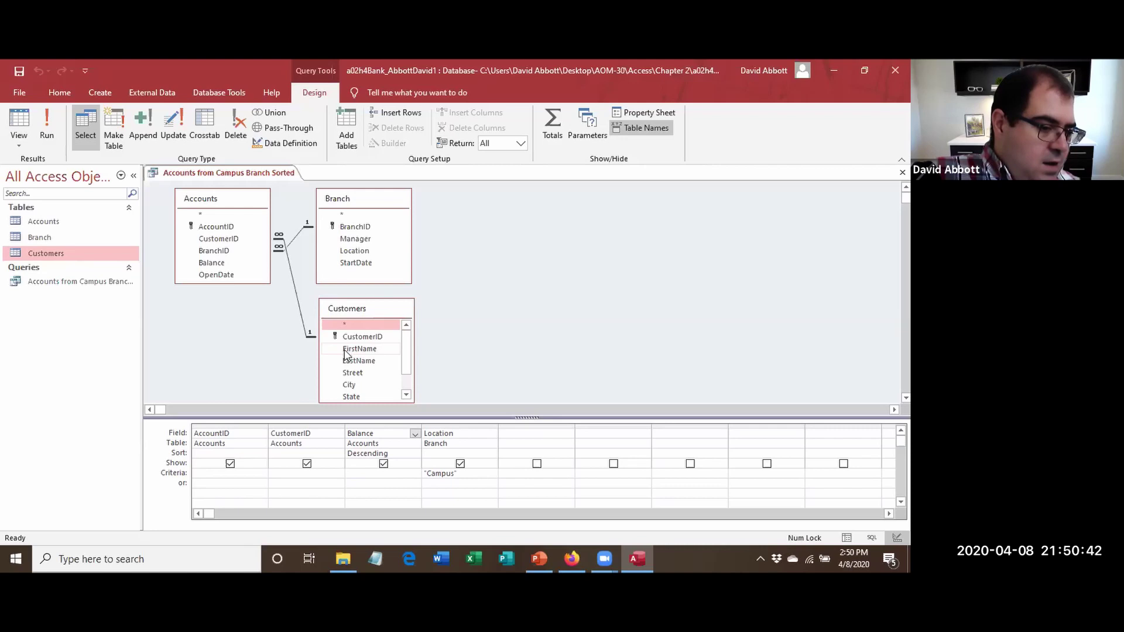
Rearrange the field lists so Customers sits beside Accounts with Branch directly below it, and lengthen the Customers list.
{"action": "left_click", "coordinate": [342, 209]}
{"action": "left_click_drag", "start_coordinate": [342, 208], "coordinate": [548, 281]}
{"action": "left_click", "coordinate": [354, 302]}
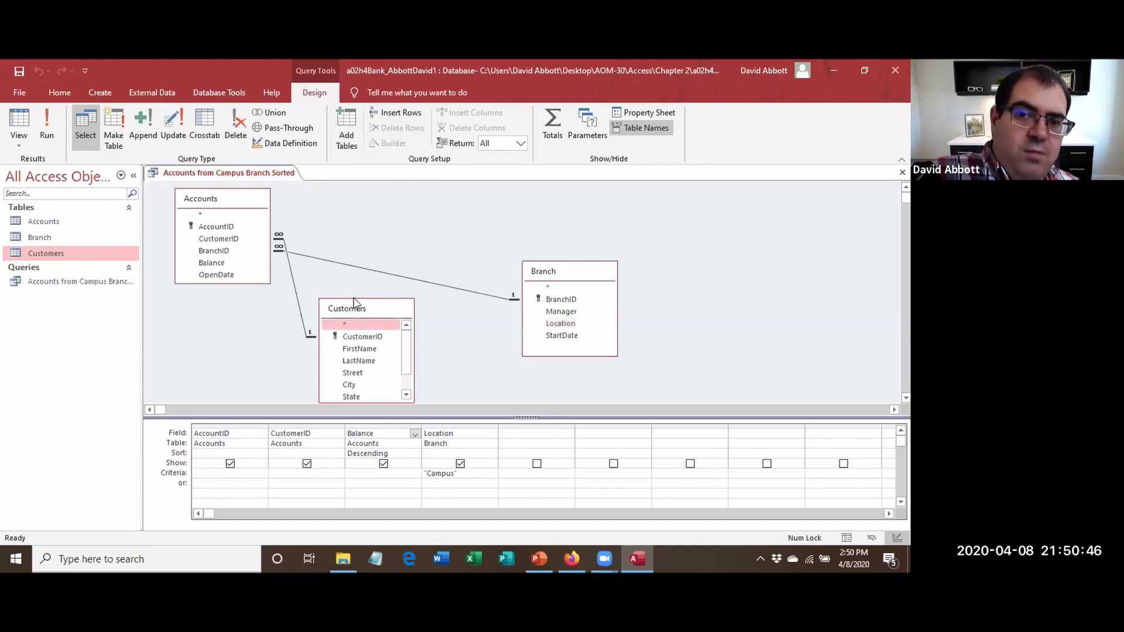
{"action": "left_click_drag", "start_coordinate": [354, 302], "coordinate": [349, 191]}
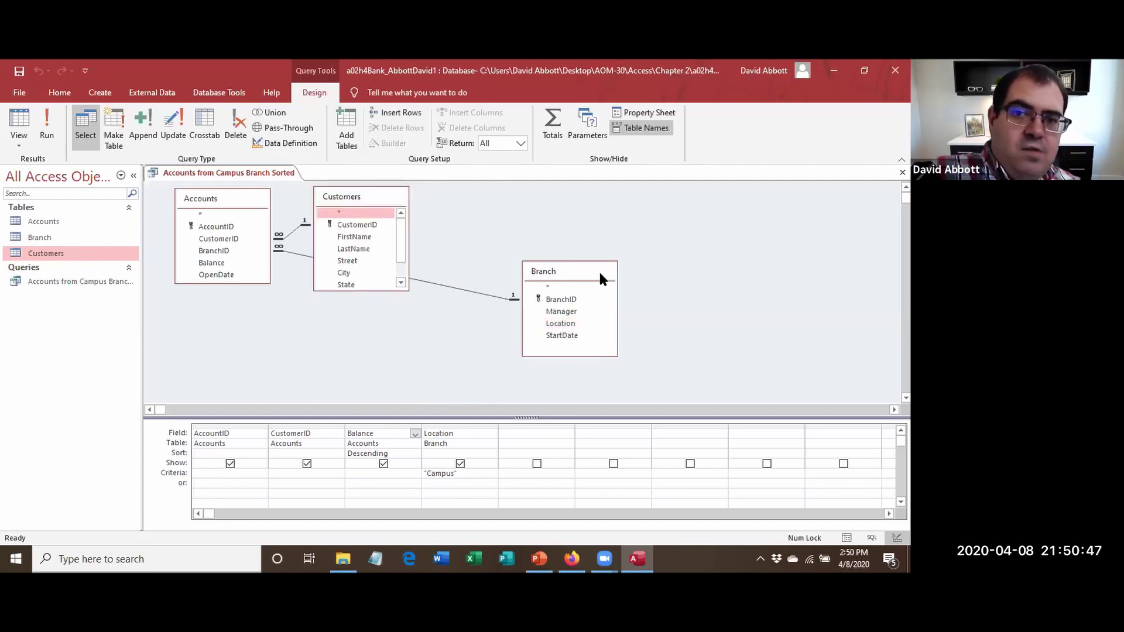
{"action": "left_click", "coordinate": [570, 285]}
{"action": "left_click_drag", "start_coordinate": [570, 284], "coordinate": [358, 306]}
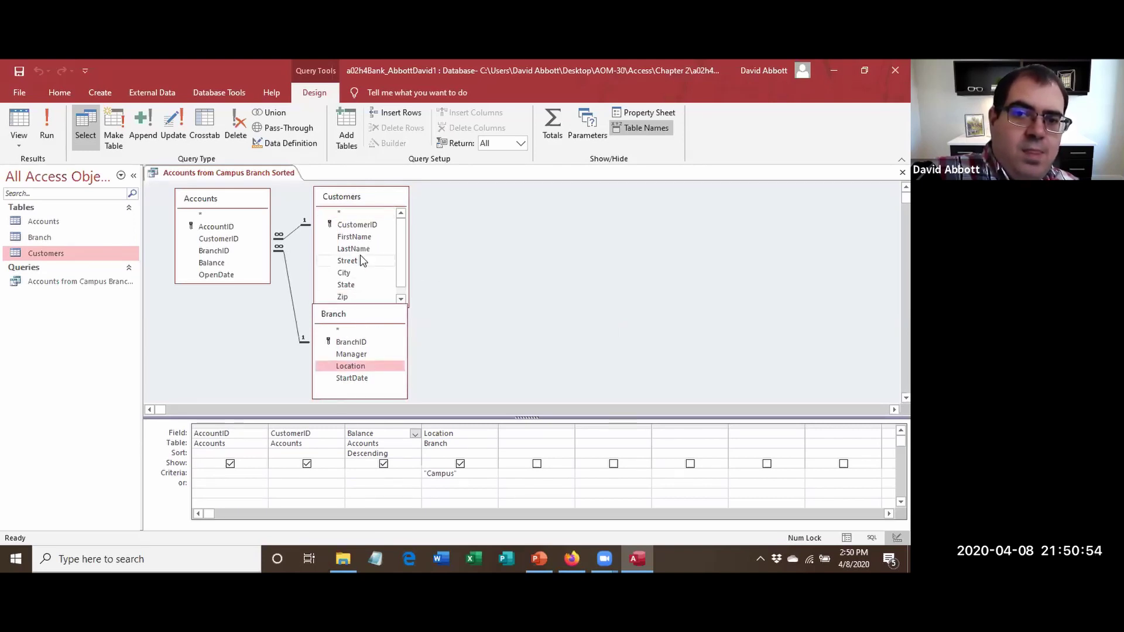
{"action": "left_click", "coordinate": [352, 196]}
{"action": "left_click_drag", "start_coordinate": [352, 196], "coordinate": [352, 189]}
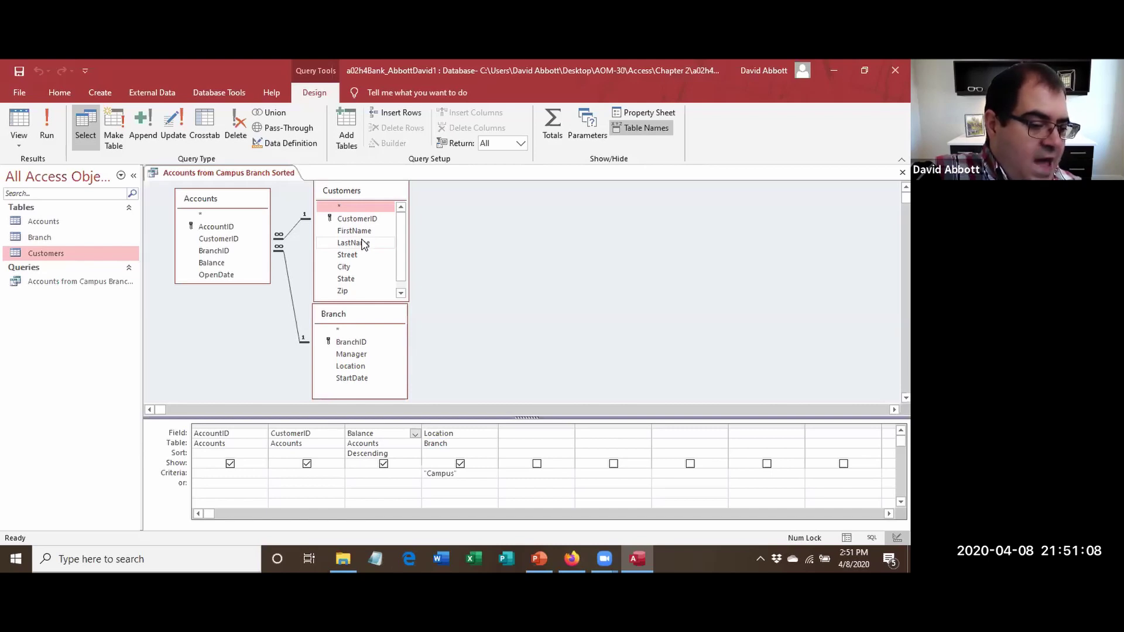
Insert the LastName field from Customers after AccountID and delete the CustomerID column from the grid.
{"action": "left_click_drag", "start_coordinate": [363, 244], "coordinate": [289, 433]}
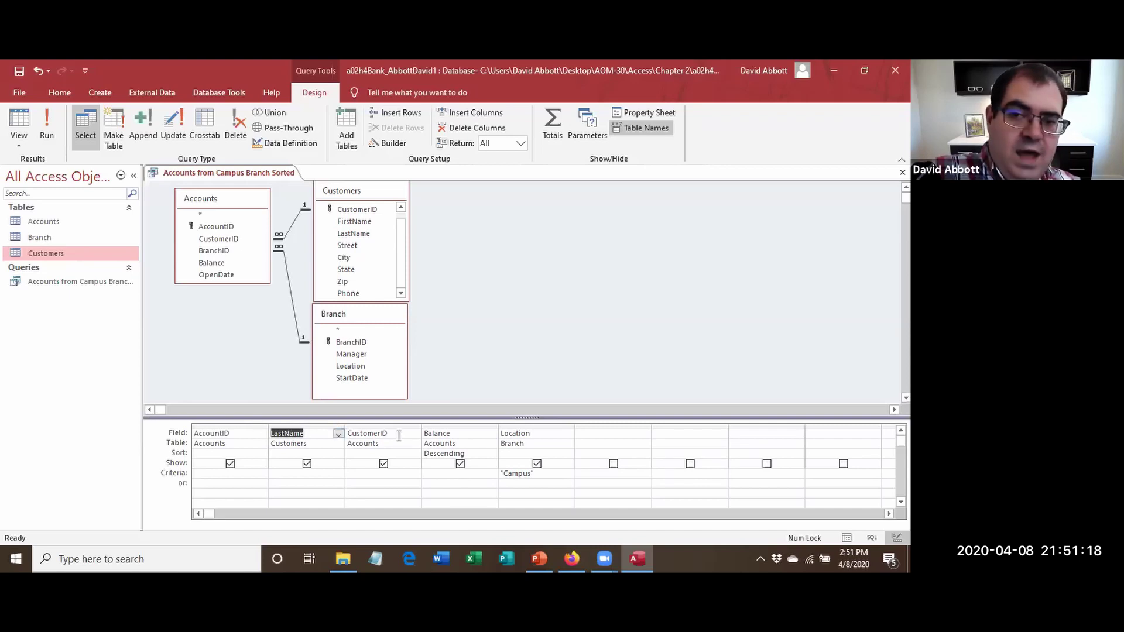
{"action": "left_click", "coordinate": [384, 423]}
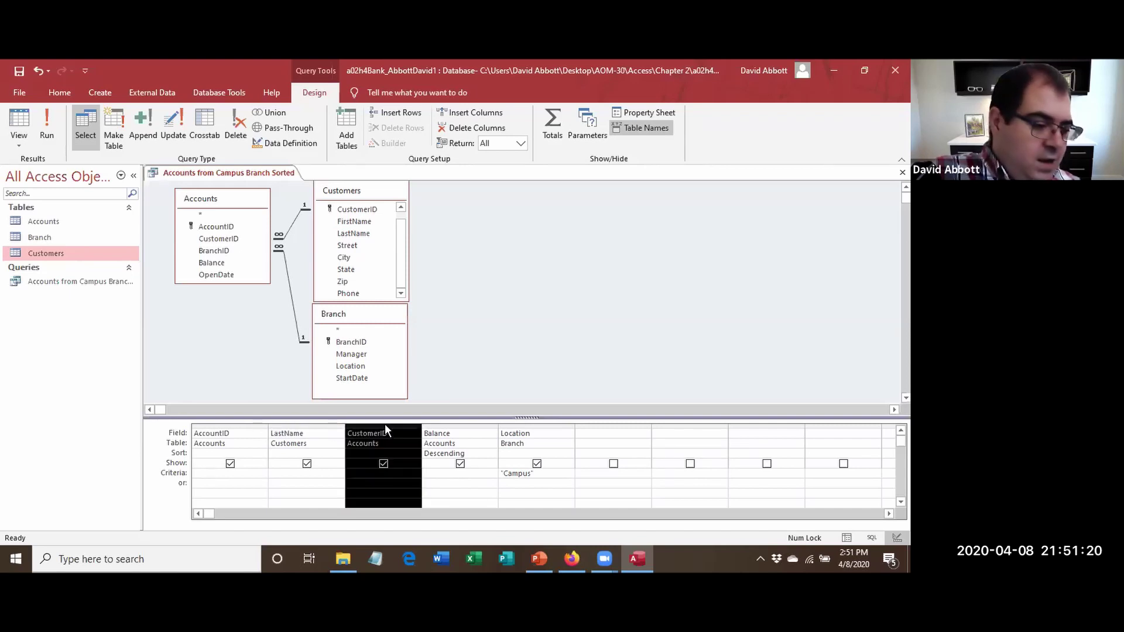
{"action": "key", "text": "Delete"}
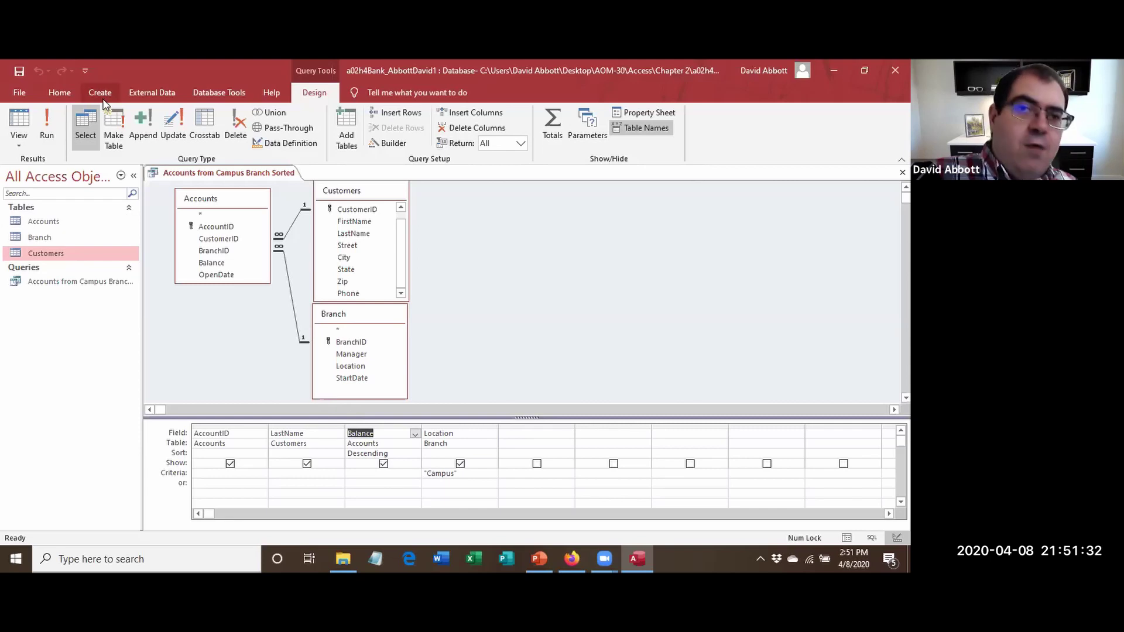
Run the query with the customer last names, then close it with its design changes saved.
{"action": "left_click", "coordinate": [52, 123]}
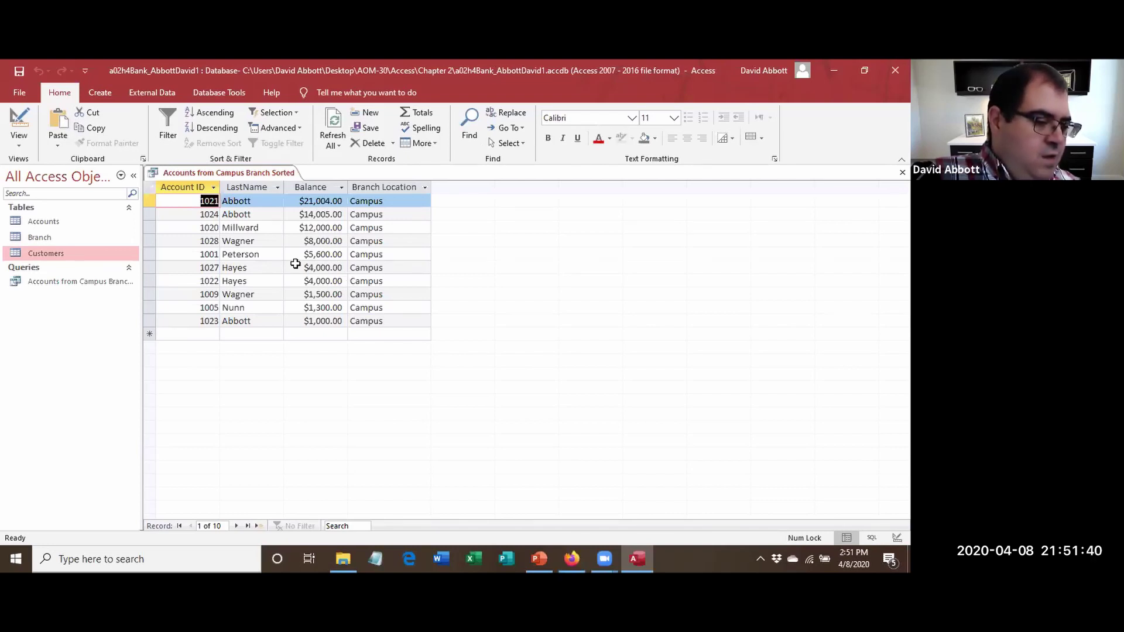
{"action": "right_click", "coordinate": [217, 171]}
{"action": "left_click", "coordinate": [234, 192]}
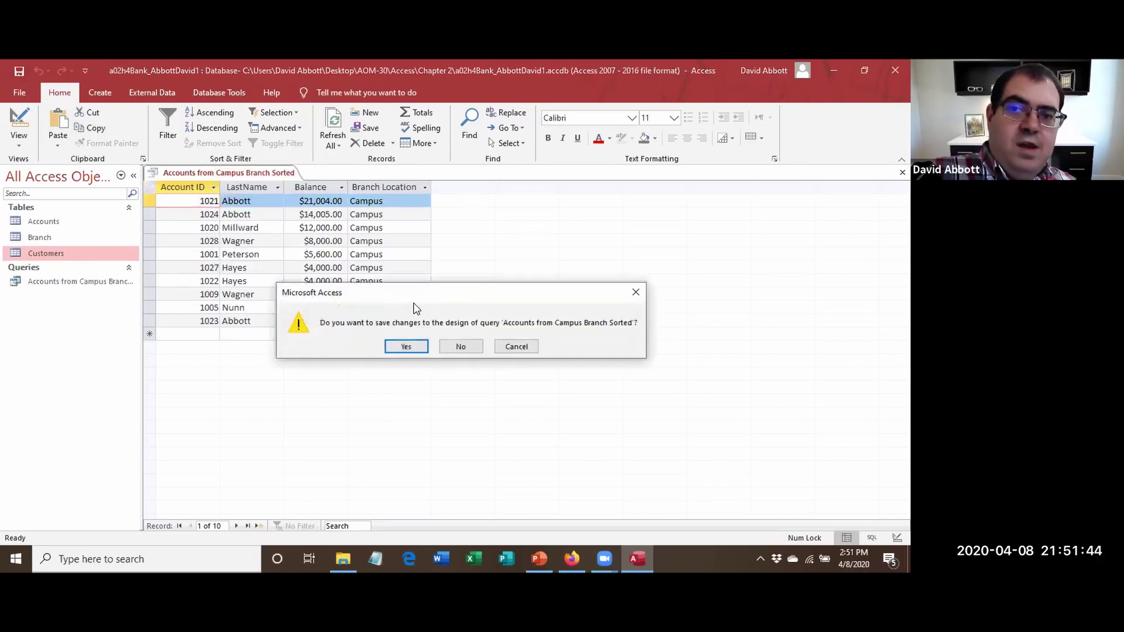
{"action": "left_click", "coordinate": [407, 346]}
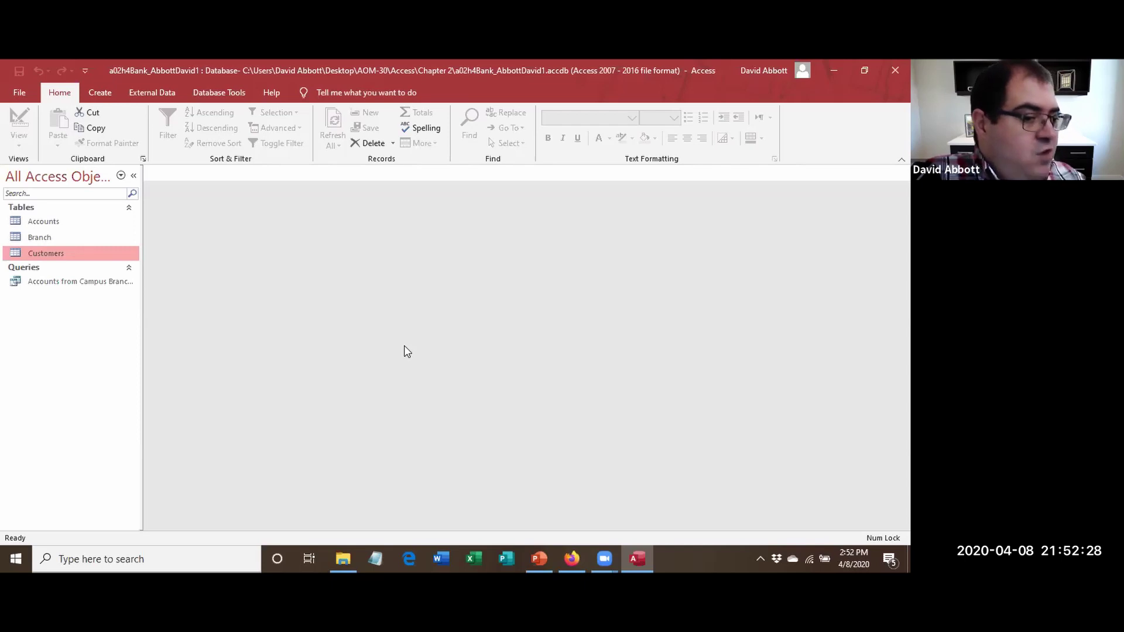
Create a new query in Design view containing the Branch, Accounts and Customers tables.
{"action": "left_click", "coordinate": [92, 93]}
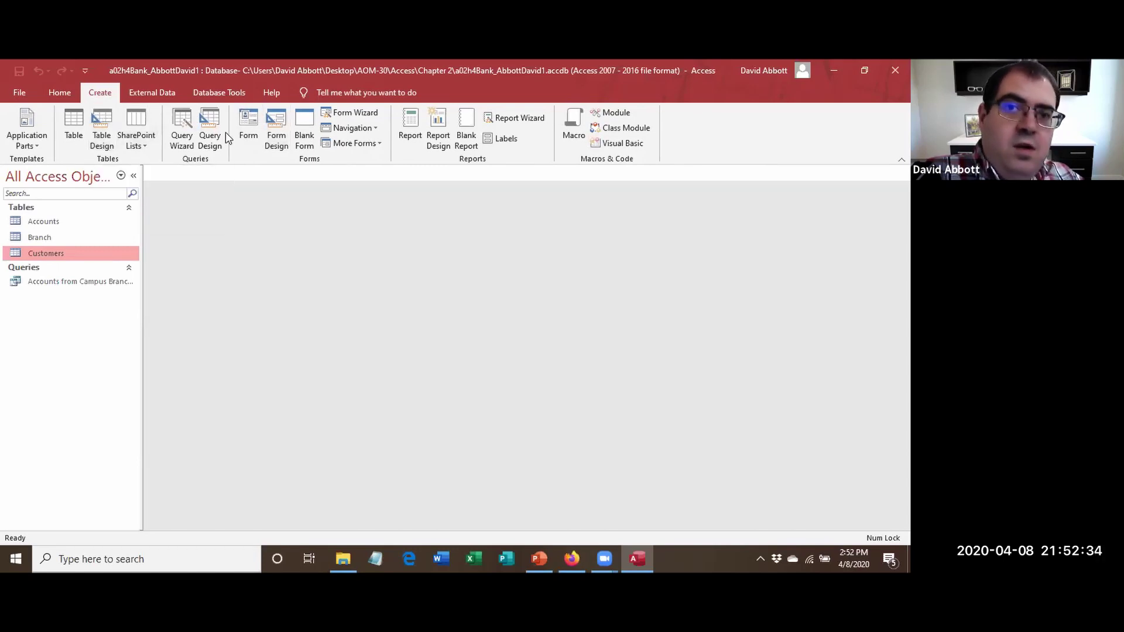
{"action": "left_click", "coordinate": [210, 130]}
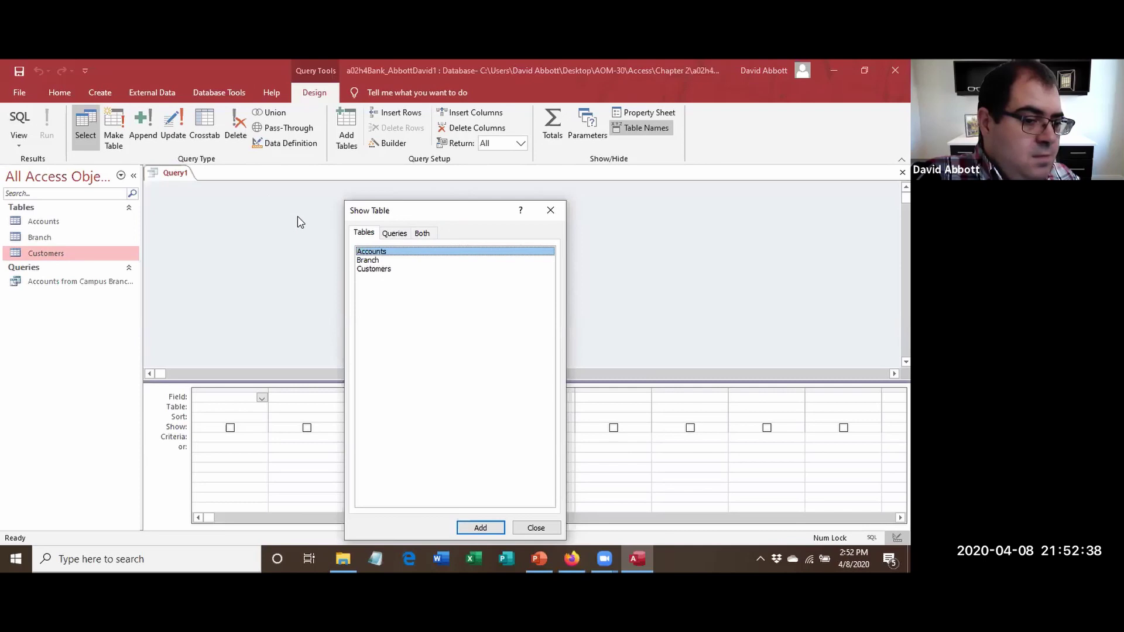
{"action": "left_click", "coordinate": [394, 232]}
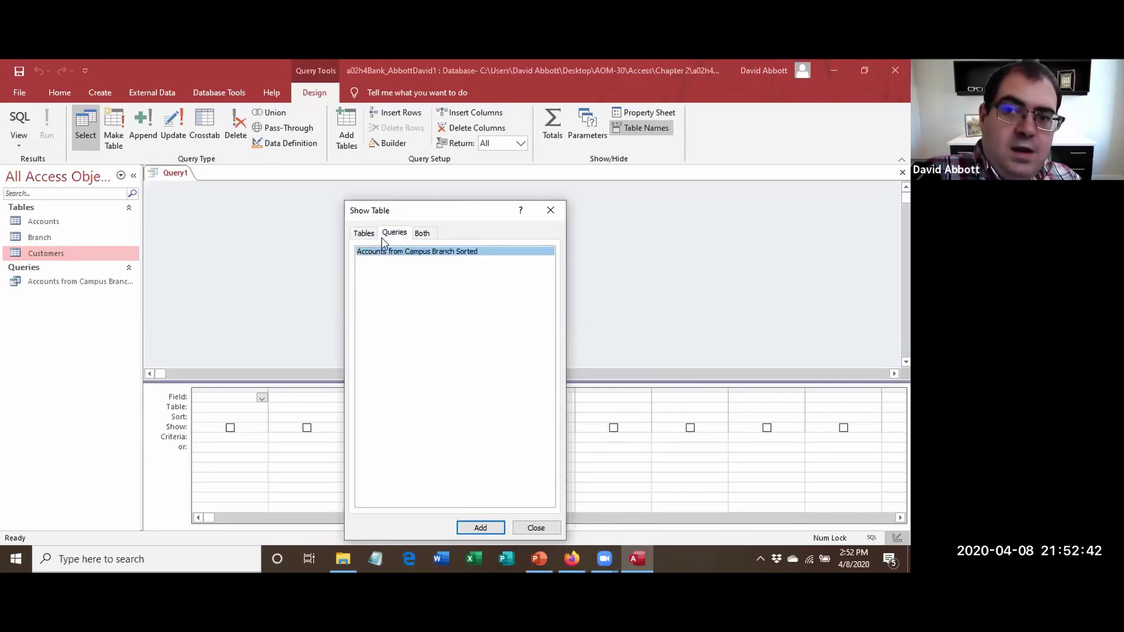
{"action": "left_click", "coordinate": [364, 233]}
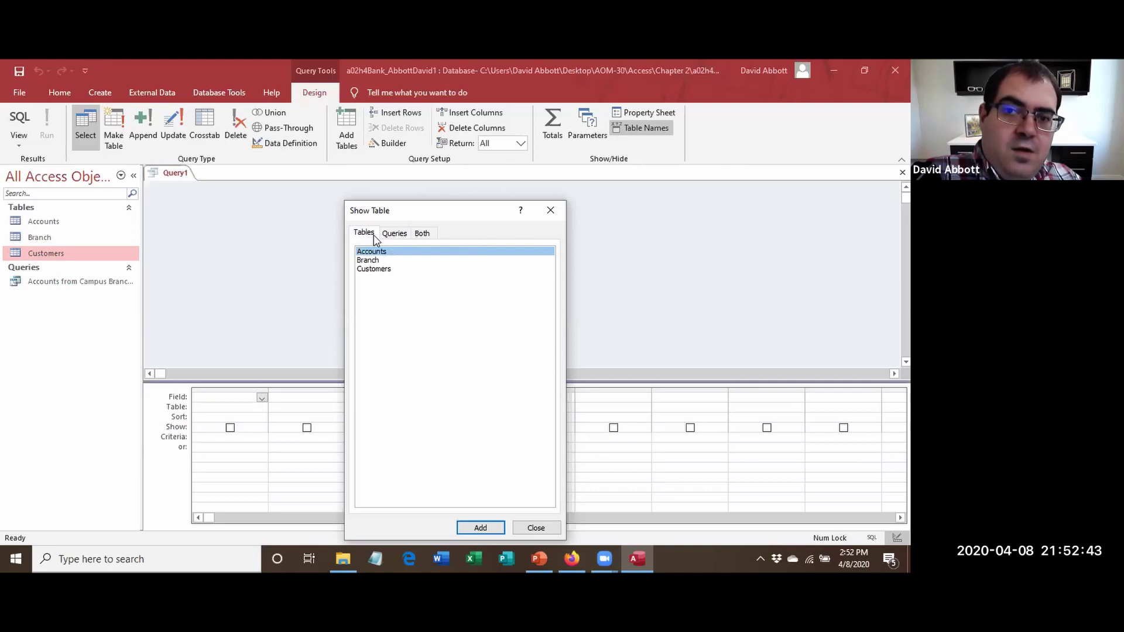
{"action": "double_click", "coordinate": [378, 264]}
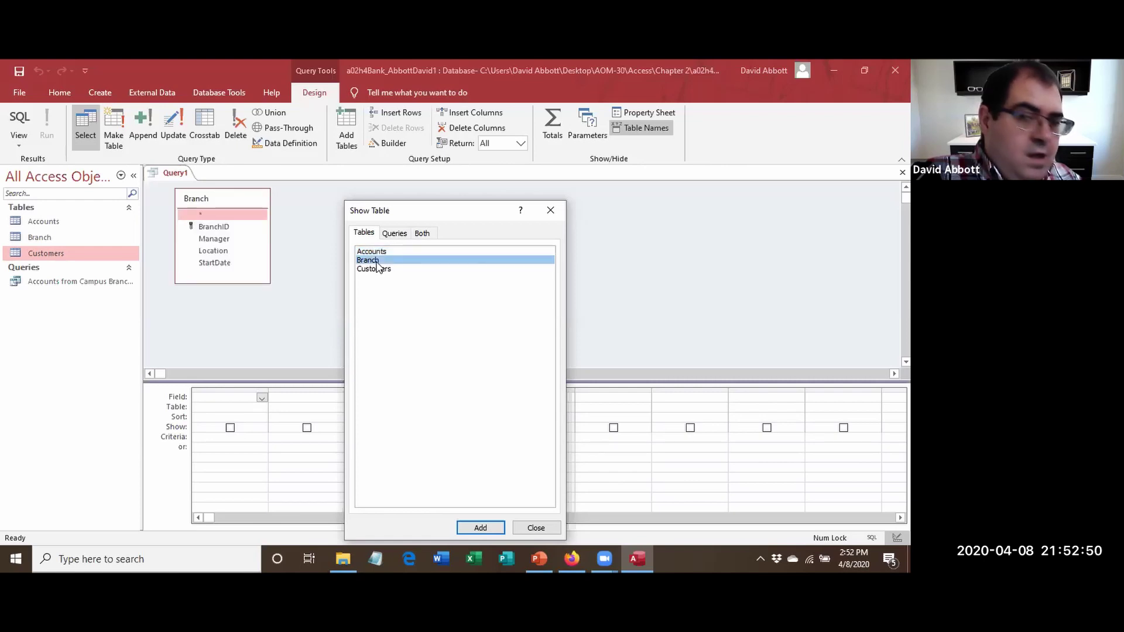
{"action": "left_click", "coordinate": [376, 253]}
{"action": "double_click", "coordinate": [374, 254]}
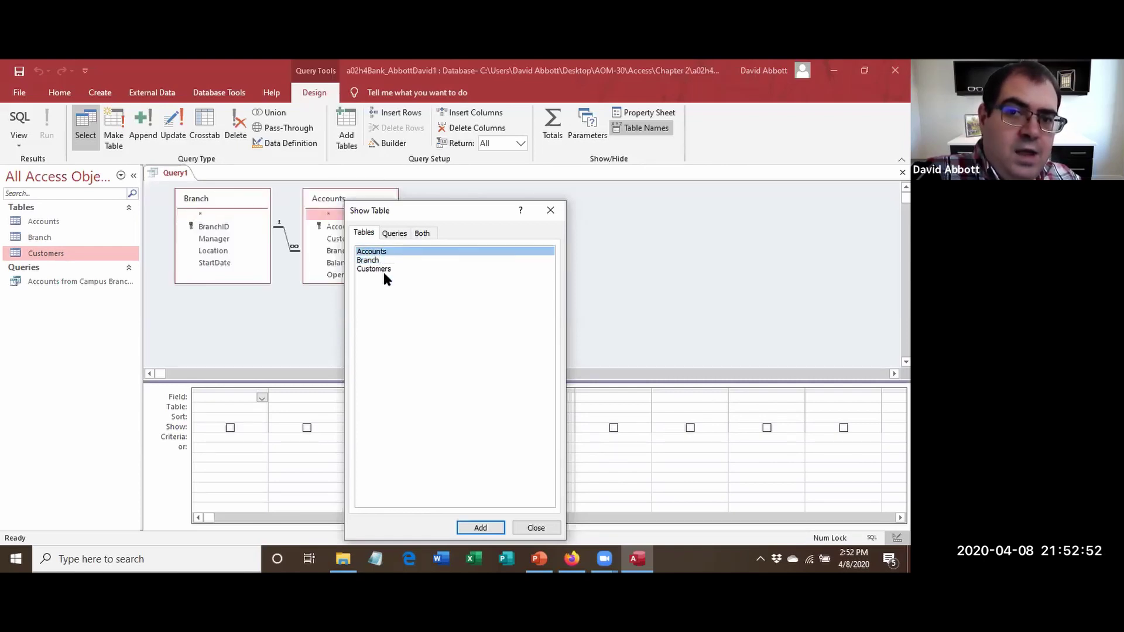
{"action": "double_click", "coordinate": [384, 270]}
{"action": "left_click", "coordinate": [537, 528]}
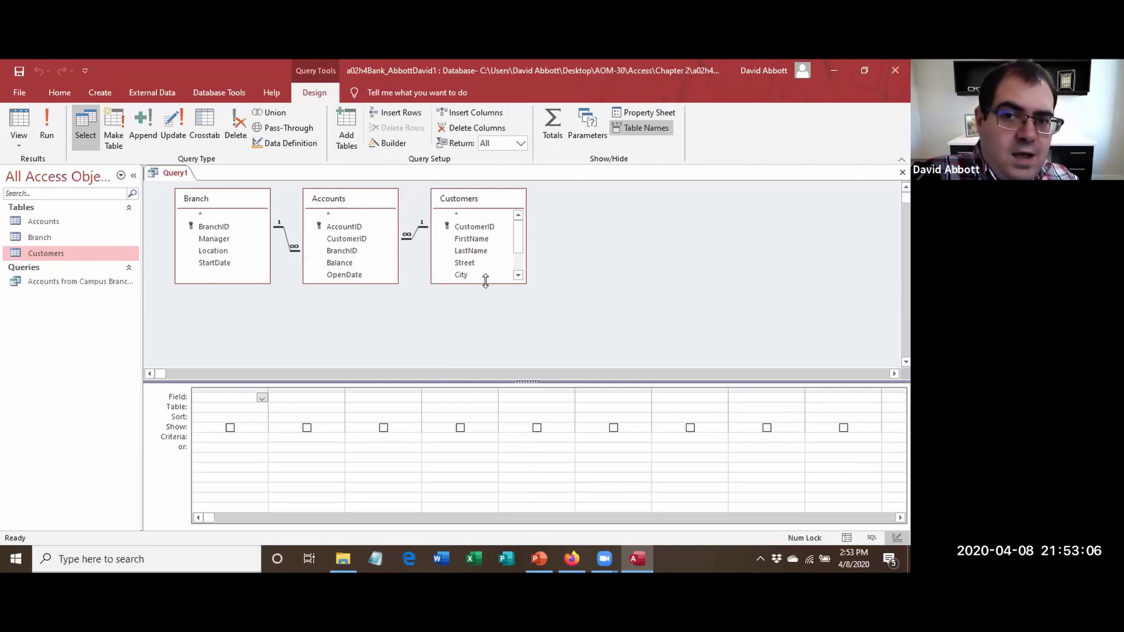
Lengthen the Customers field list and add LastName, FirstName, Balance from Accounts and Location from Branch to the query grid.
{"action": "left_click_drag", "start_coordinate": [490, 284], "coordinate": [488, 320]}
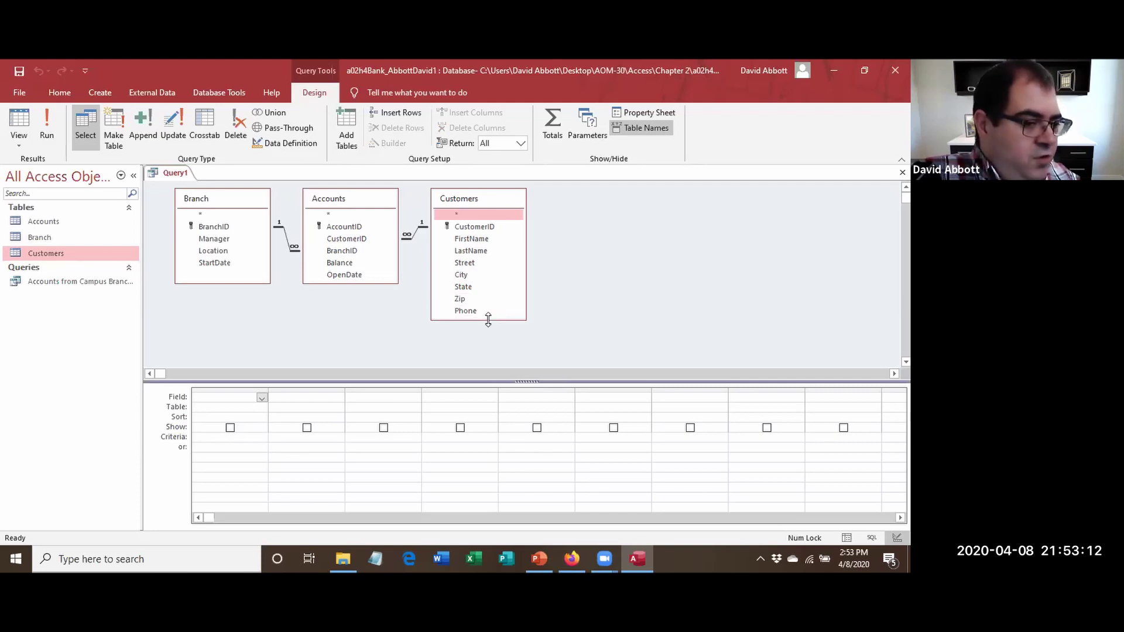
{"action": "double_click", "coordinate": [464, 253]}
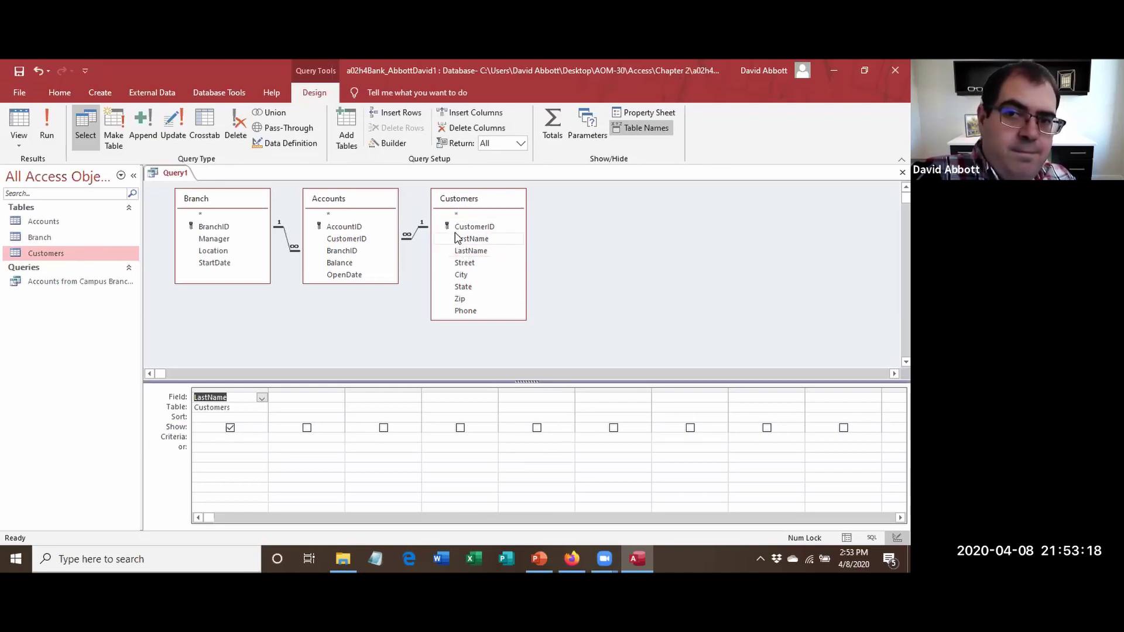
{"action": "double_click", "coordinate": [463, 241]}
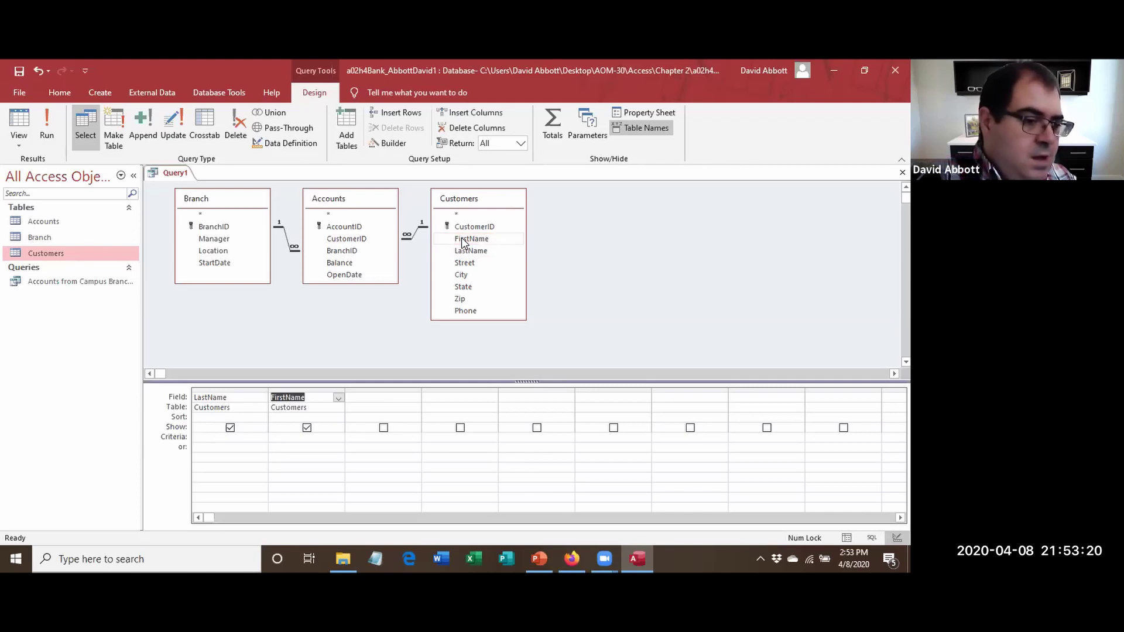
{"action": "double_click", "coordinate": [353, 265]}
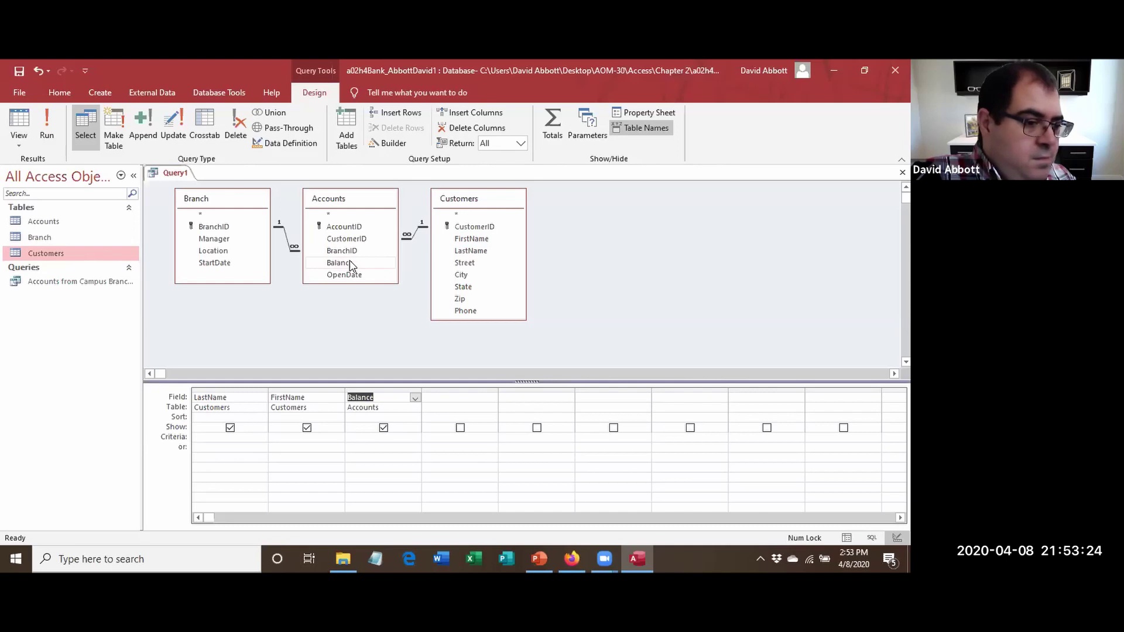
{"action": "double_click", "coordinate": [216, 251]}
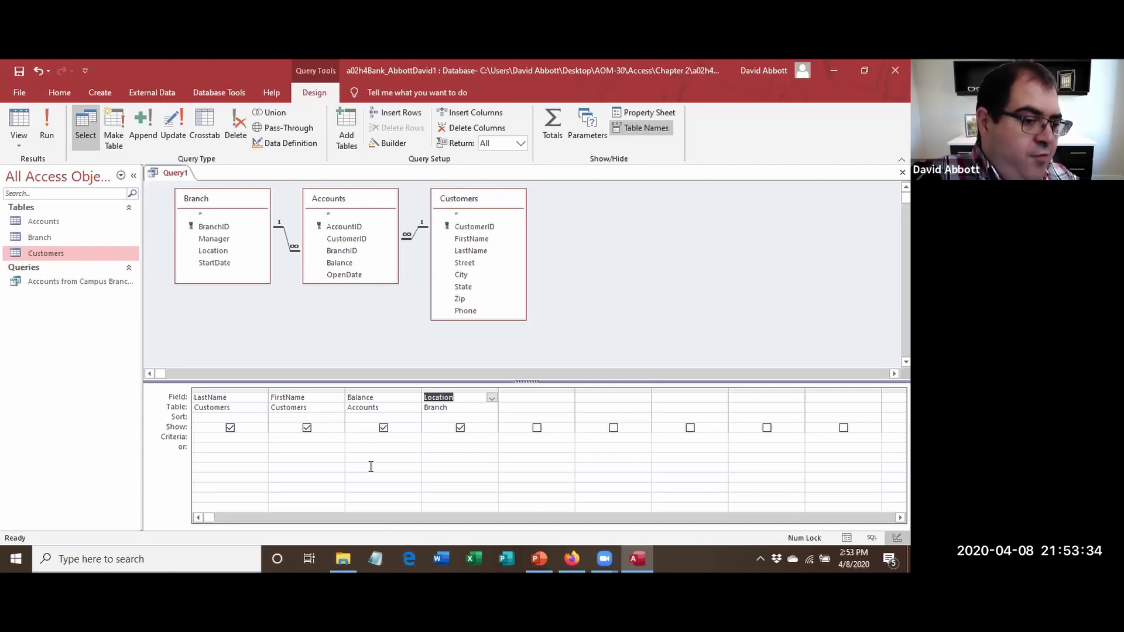
Set the Balance criterion to <=1000 and run the query.
{"action": "left_click", "coordinate": [355, 436]}
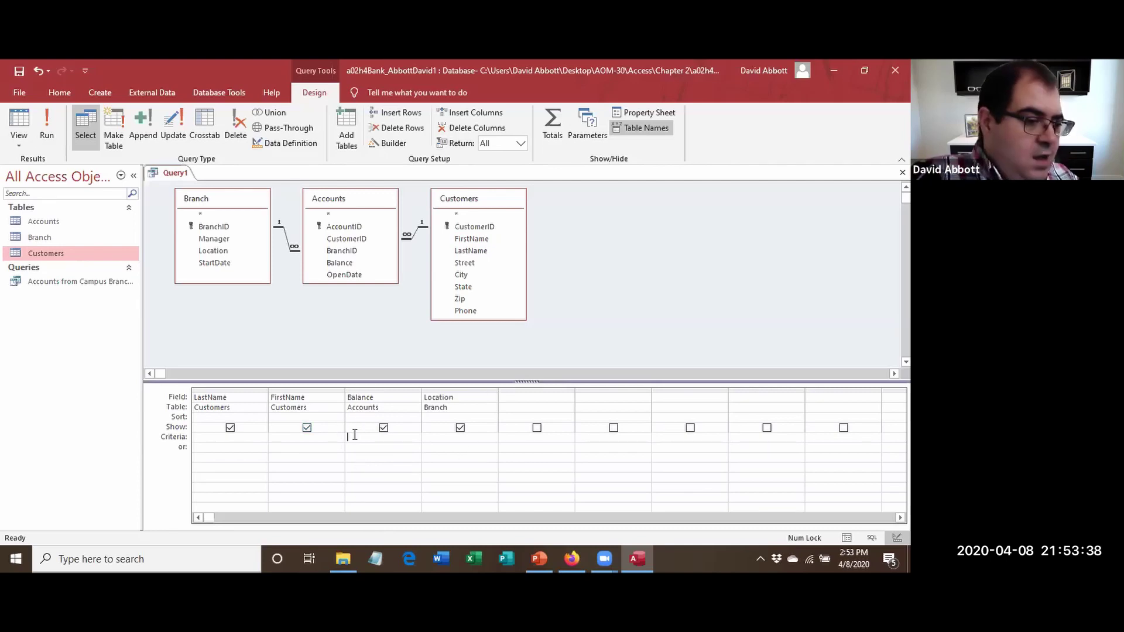
{"action": "type", "text": "<"}
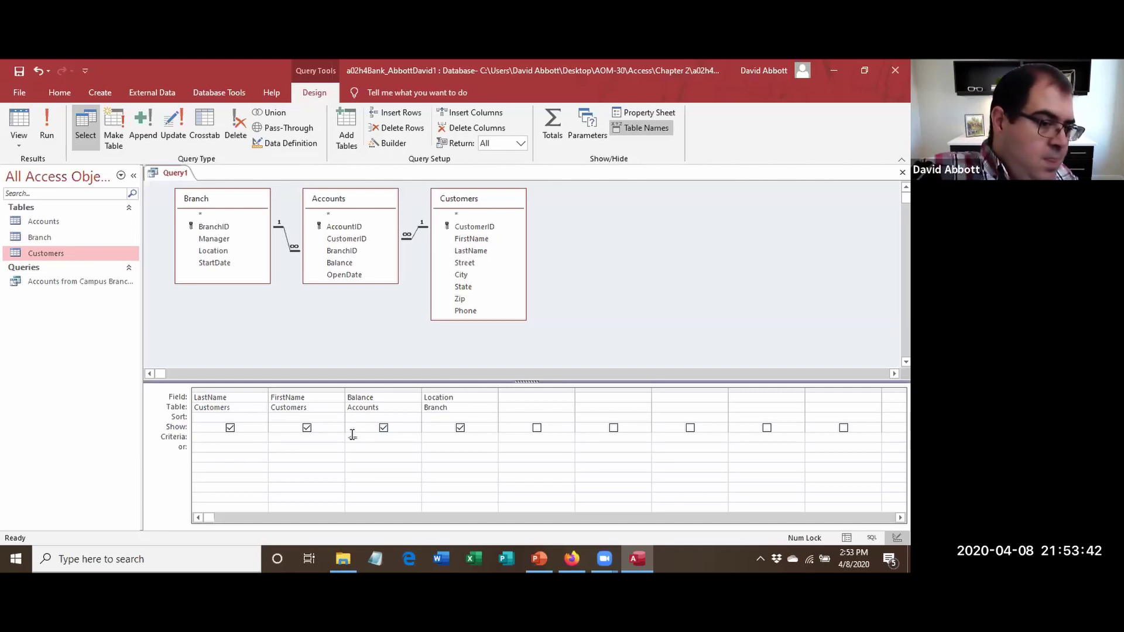
{"action": "type", "text": "=1000"}
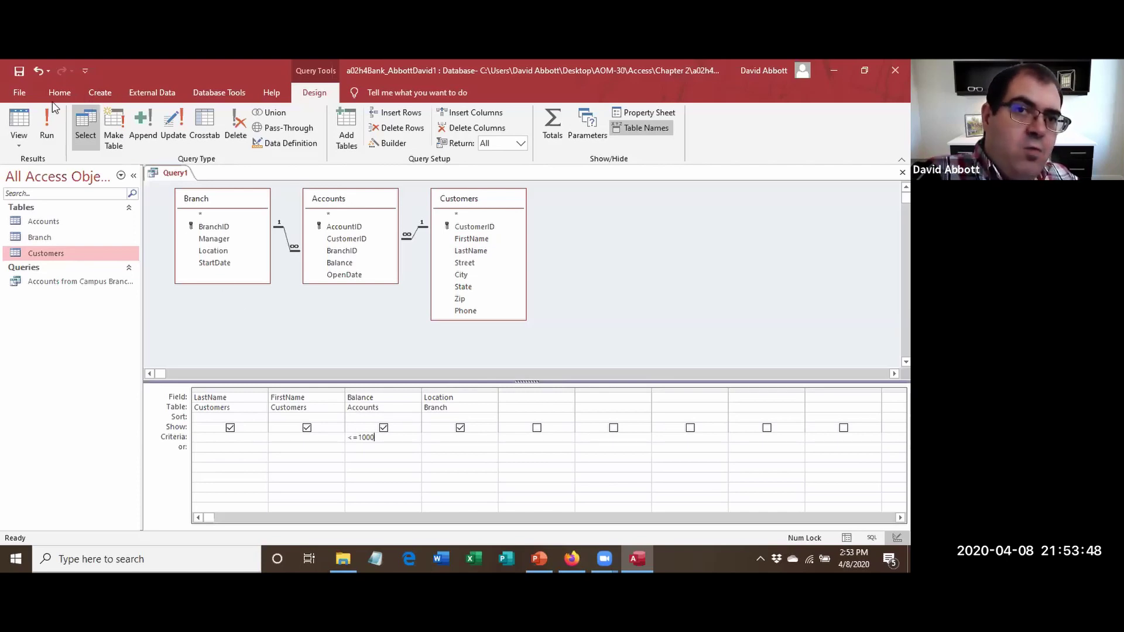
{"action": "left_click", "coordinate": [47, 122]}
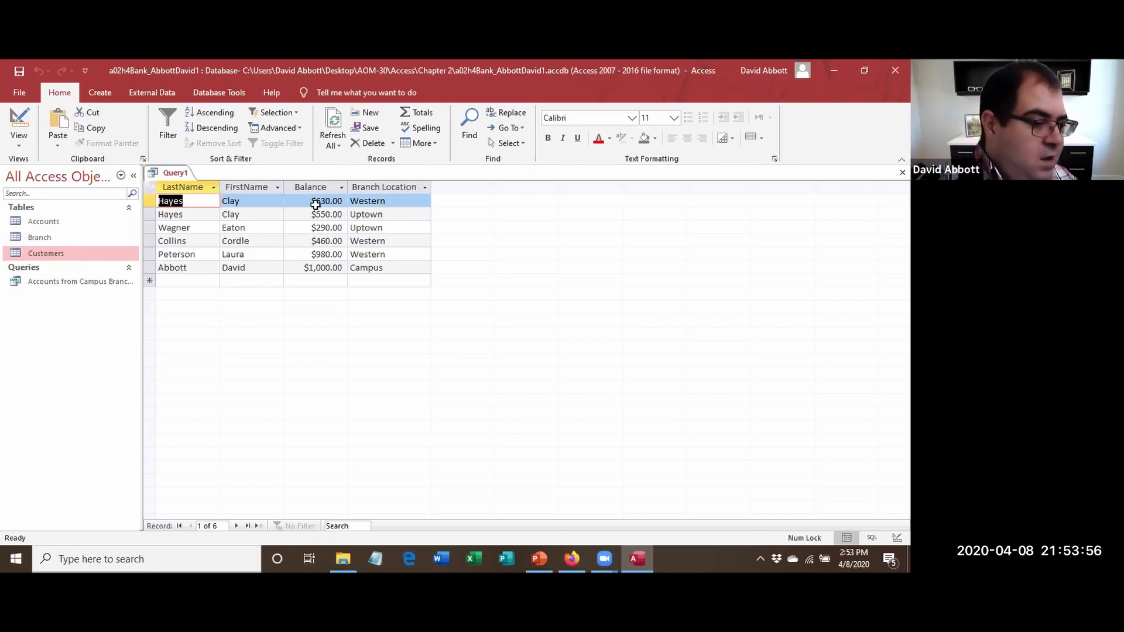
Save the query as Balance 1000 or Less.
{"action": "left_click", "coordinate": [18, 73]}
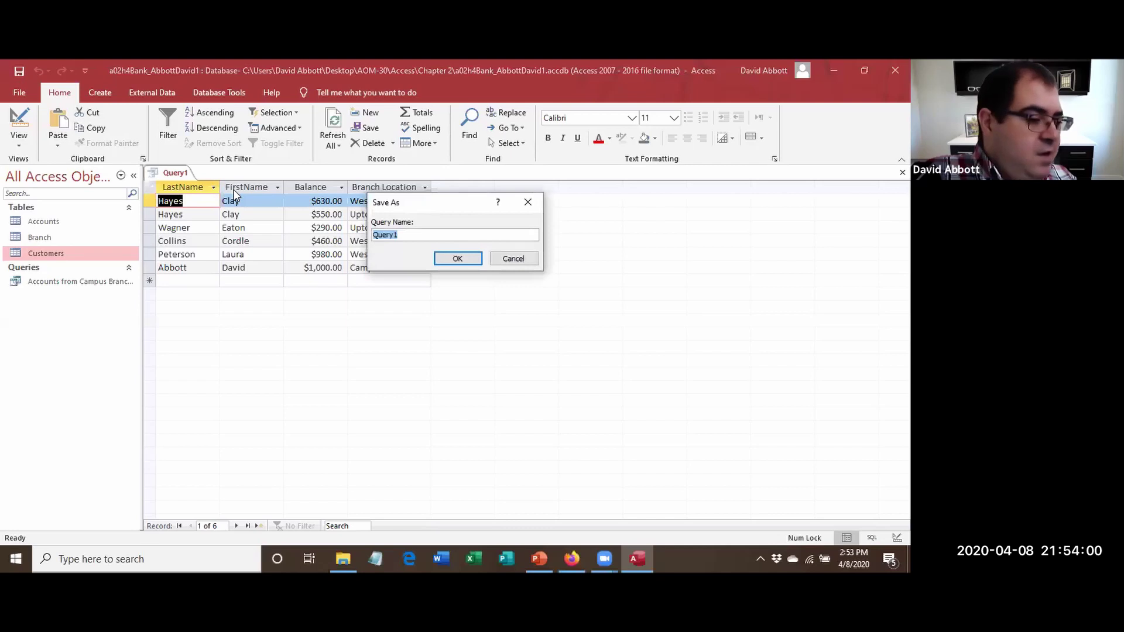
{"action": "type", "text": "Balance 10"}
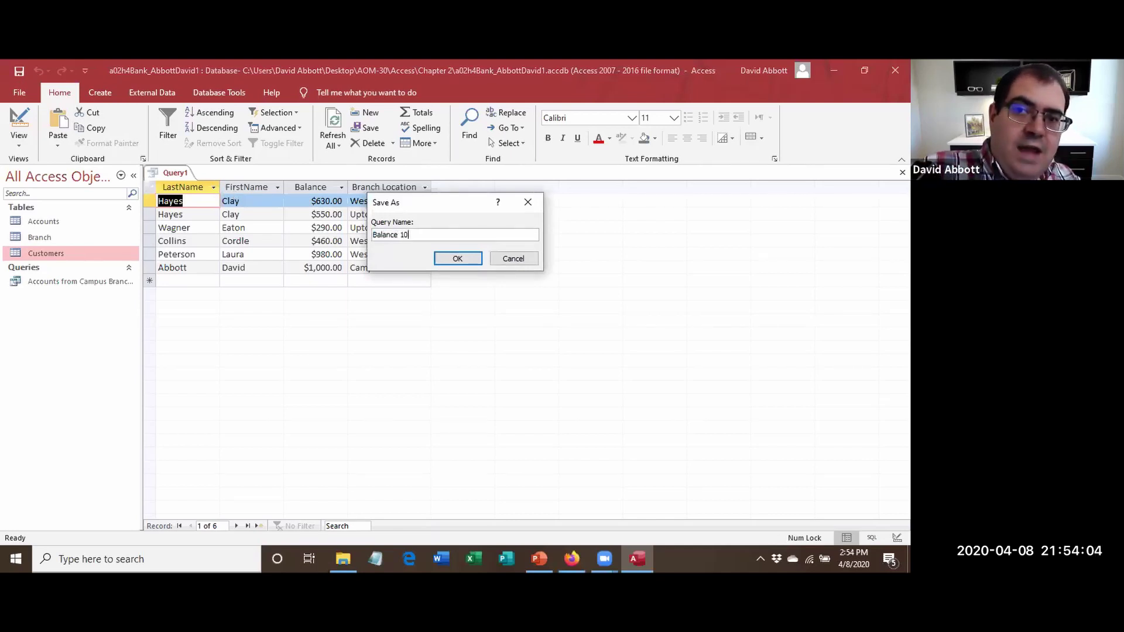
{"action": "type", "text": "00 or Less"}
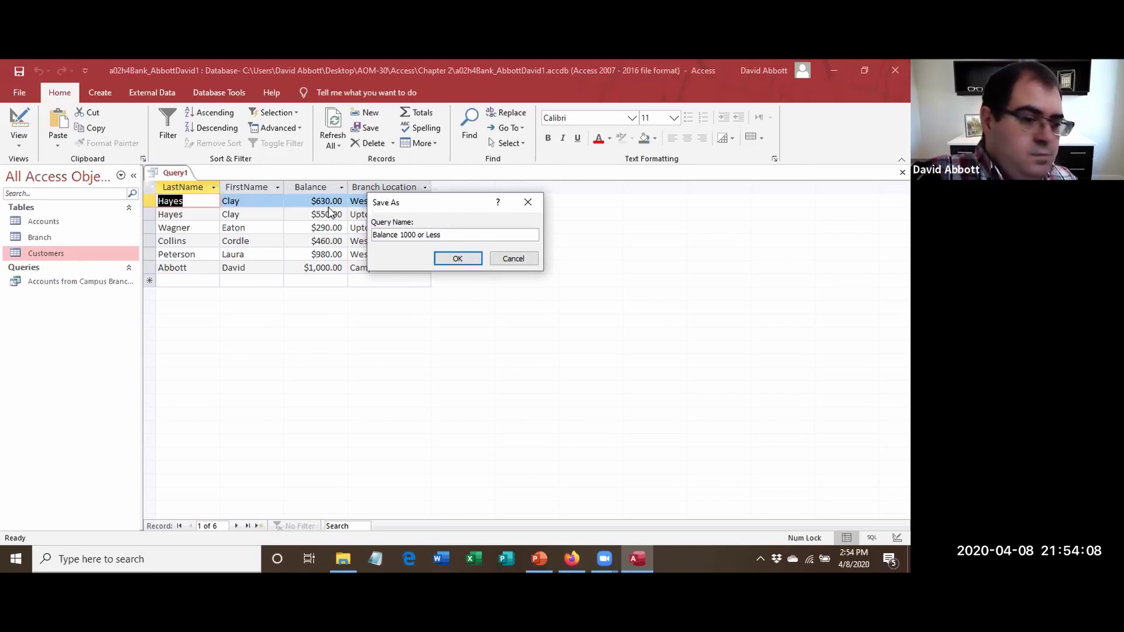
{"action": "left_click", "coordinate": [457, 260]}
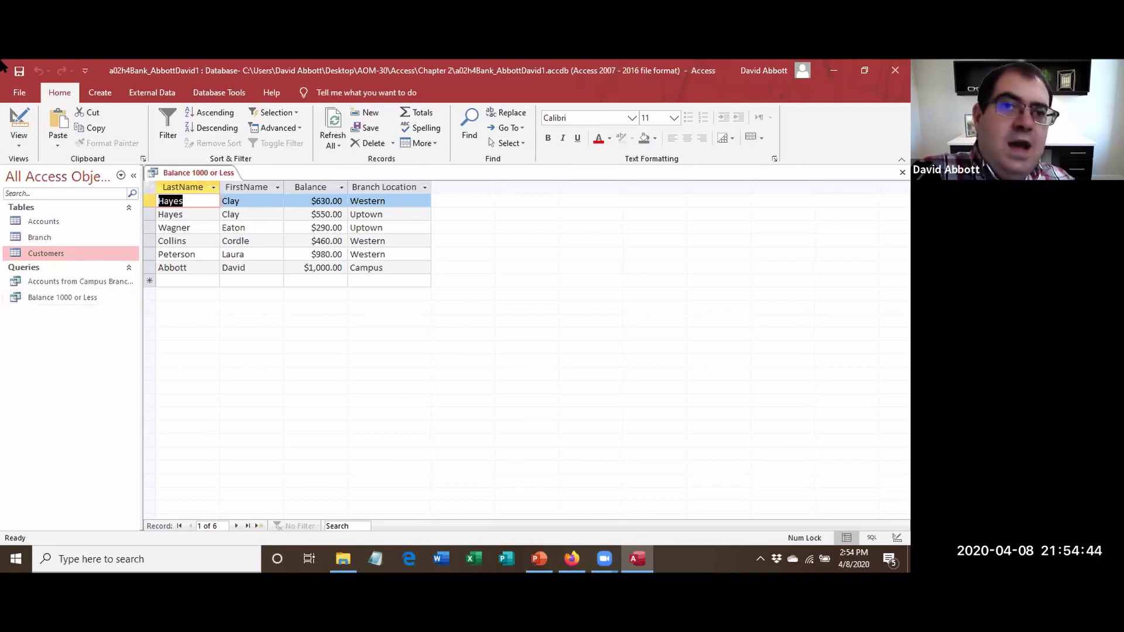
Return the query to Design view and set the Balance criterion to <=2000.
{"action": "left_click", "coordinate": [21, 120]}
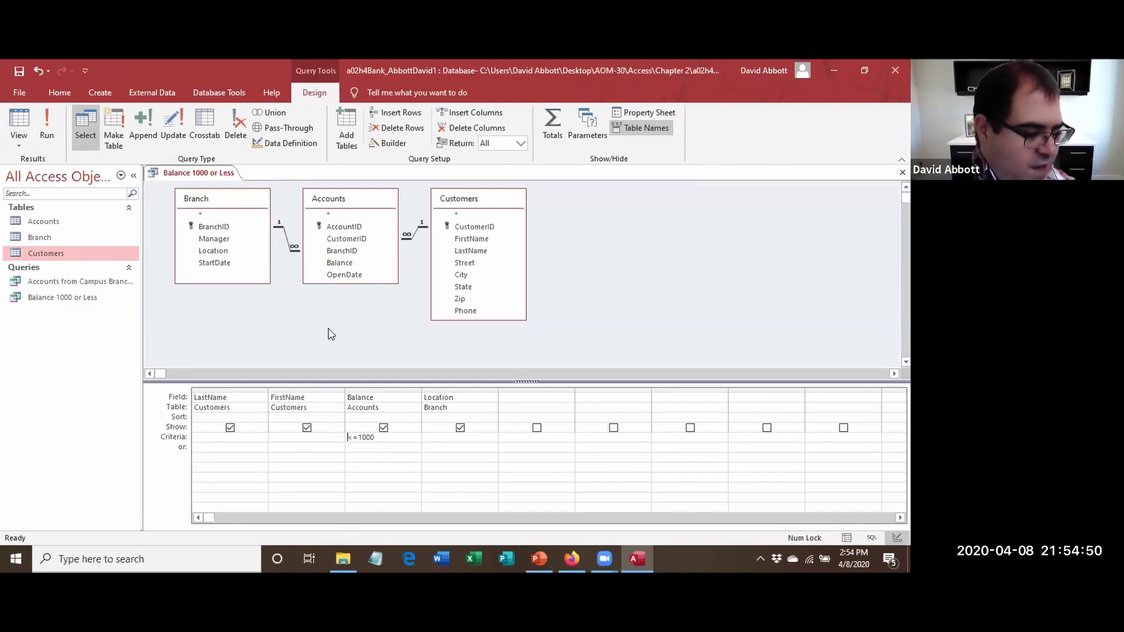
{"action": "left_click_drag", "start_coordinate": [378, 438], "coordinate": [359, 440]}
{"action": "type", "text": "2000"}
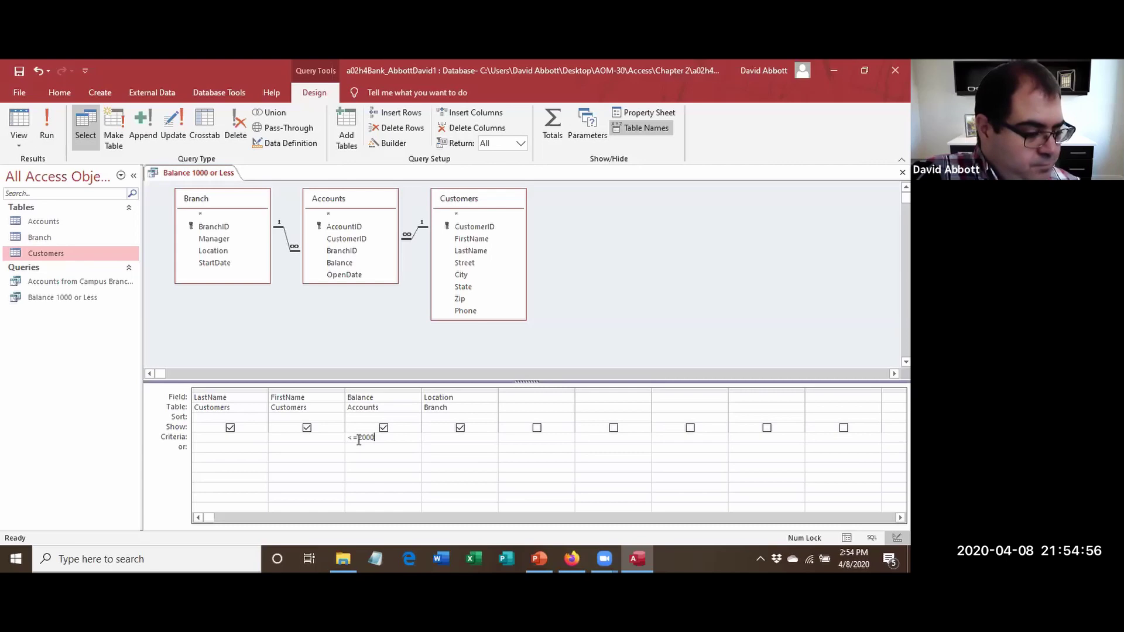
{"action": "double_click", "coordinate": [361, 440]}
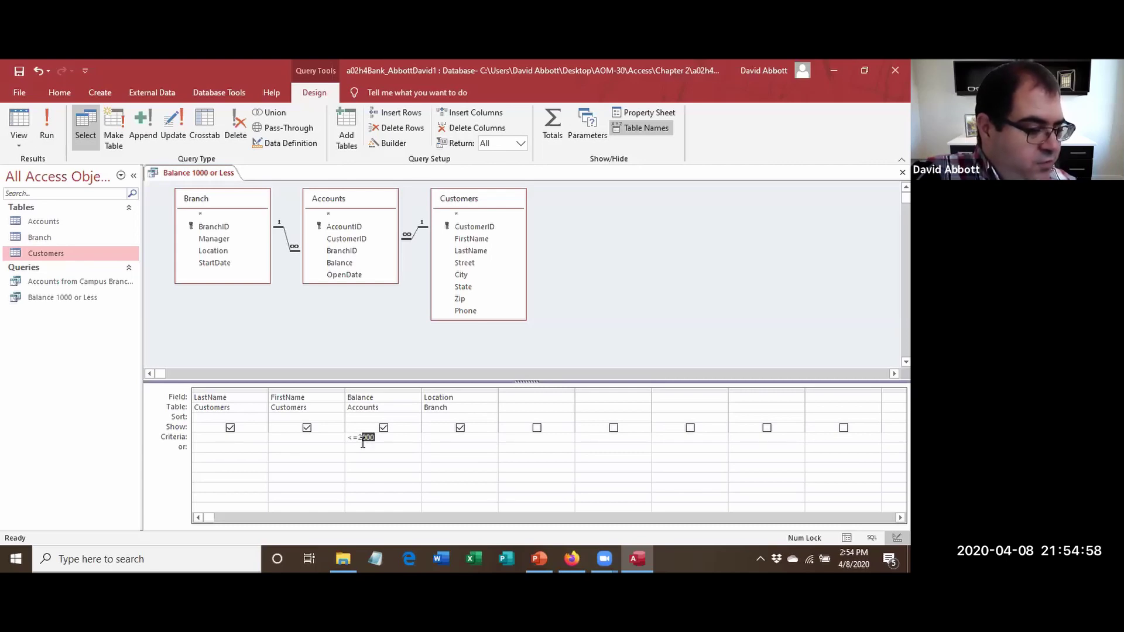
{"action": "key", "text": "Tab"}
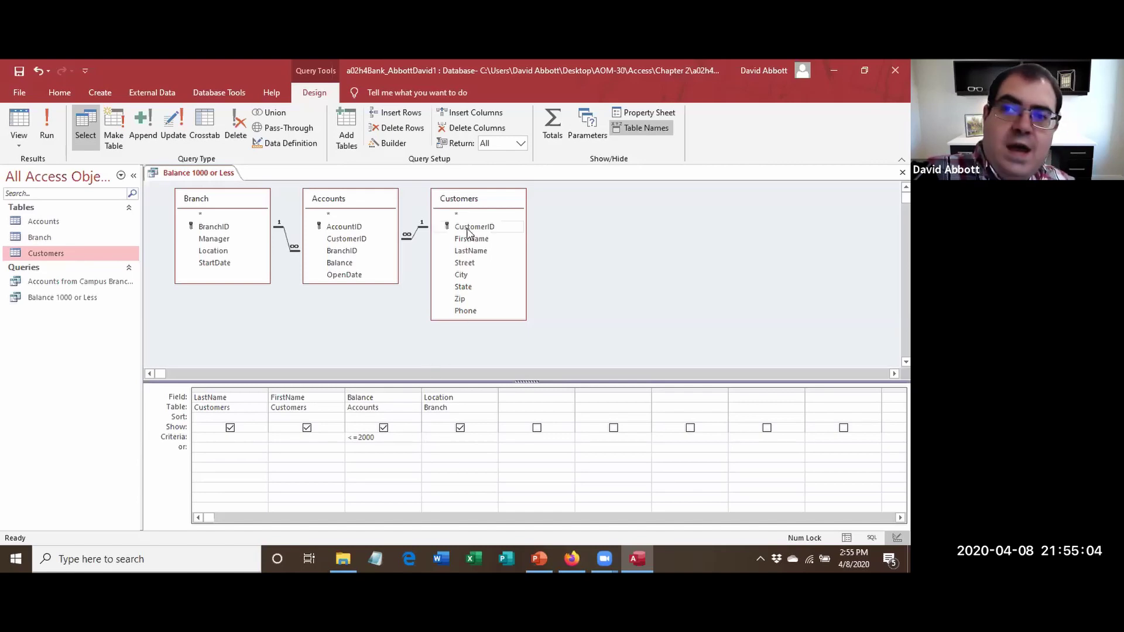
Add OpenDate from Accounts to the grid with the criterion >=1/1/2011 and run the query.
{"action": "double_click", "coordinate": [320, 278]}
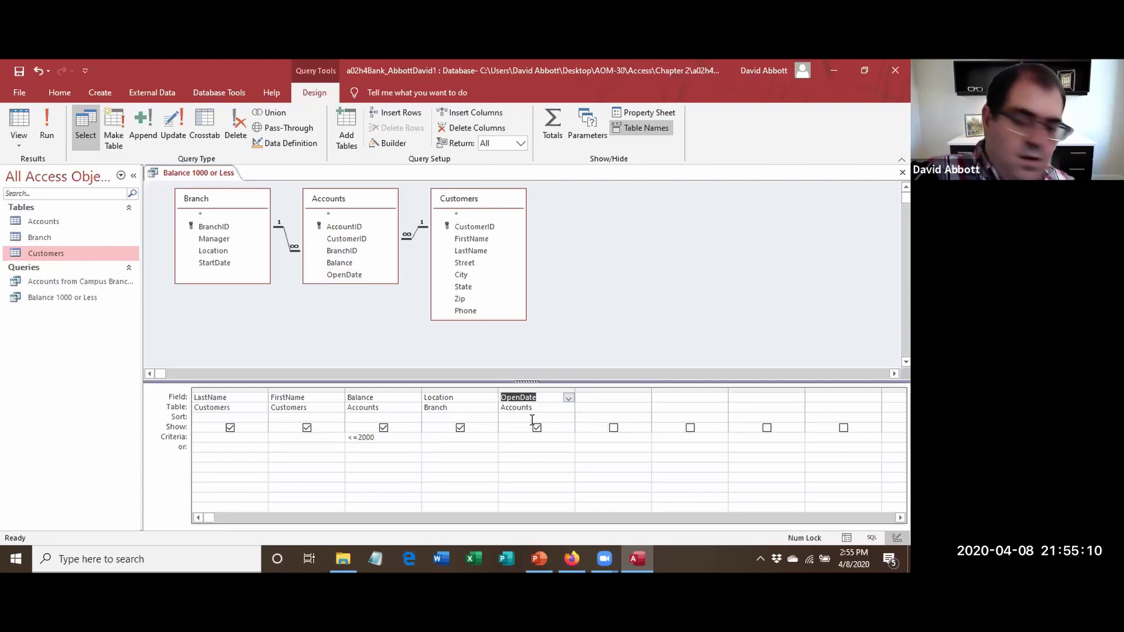
{"action": "left_click", "coordinate": [523, 439]}
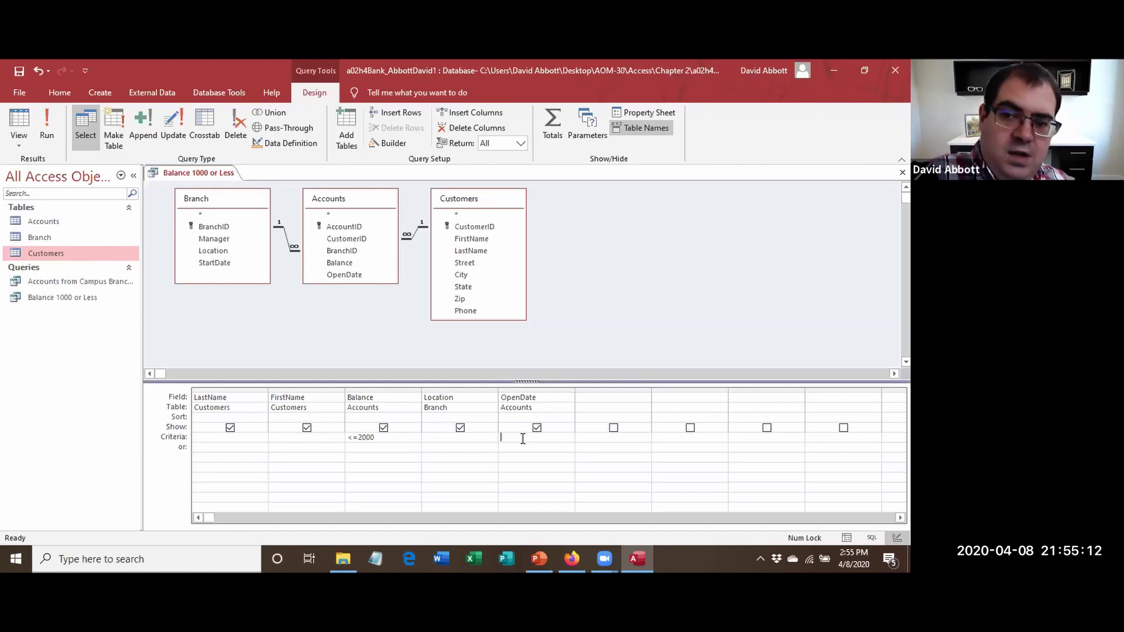
{"action": "type", "text": ">="}
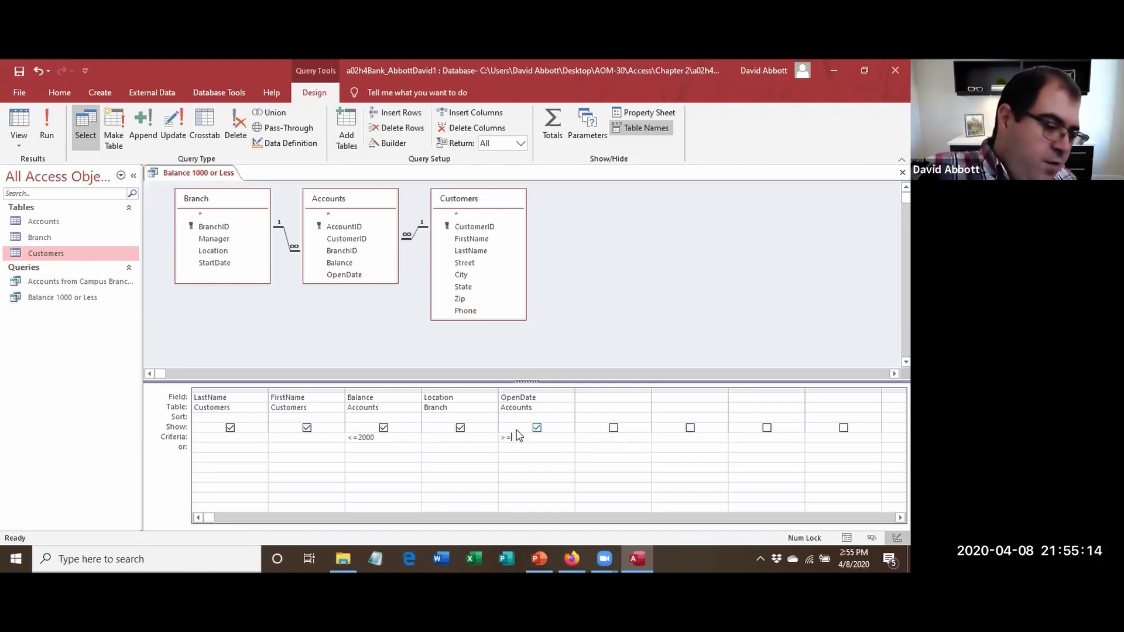
{"action": "type", "text": "1"}
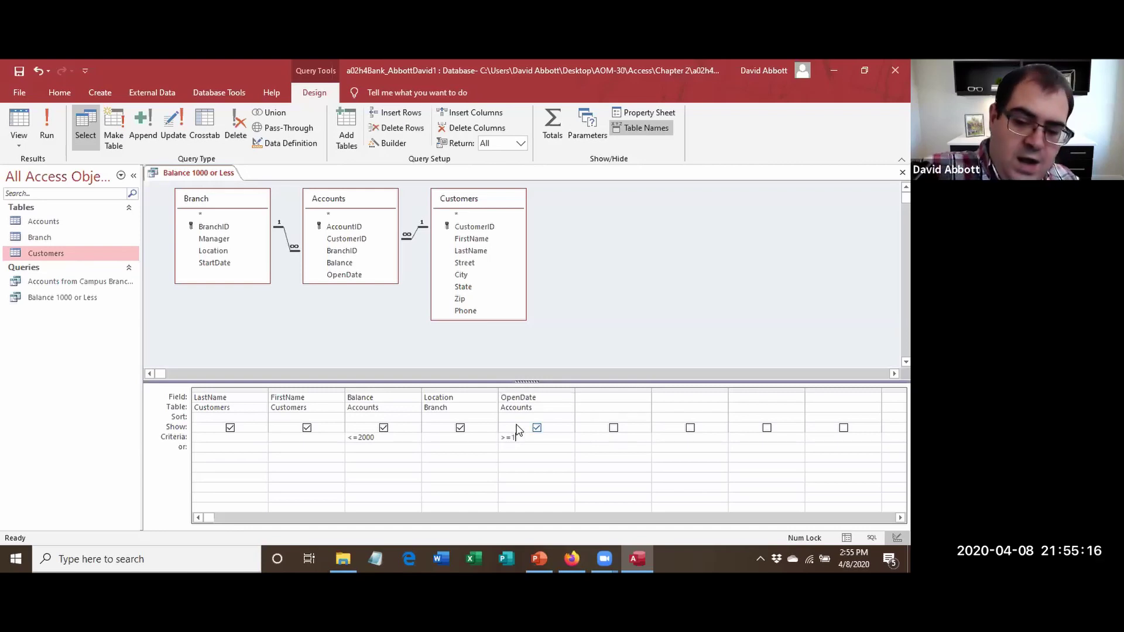
{"action": "type", "text": "/1/"}
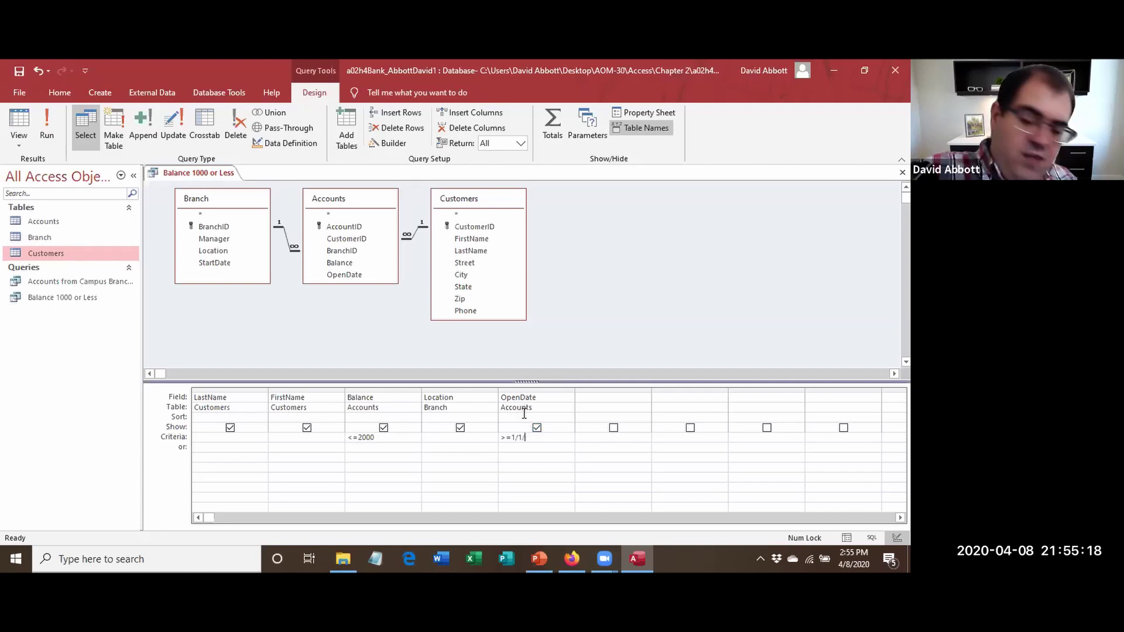
{"action": "type", "text": "2011"}
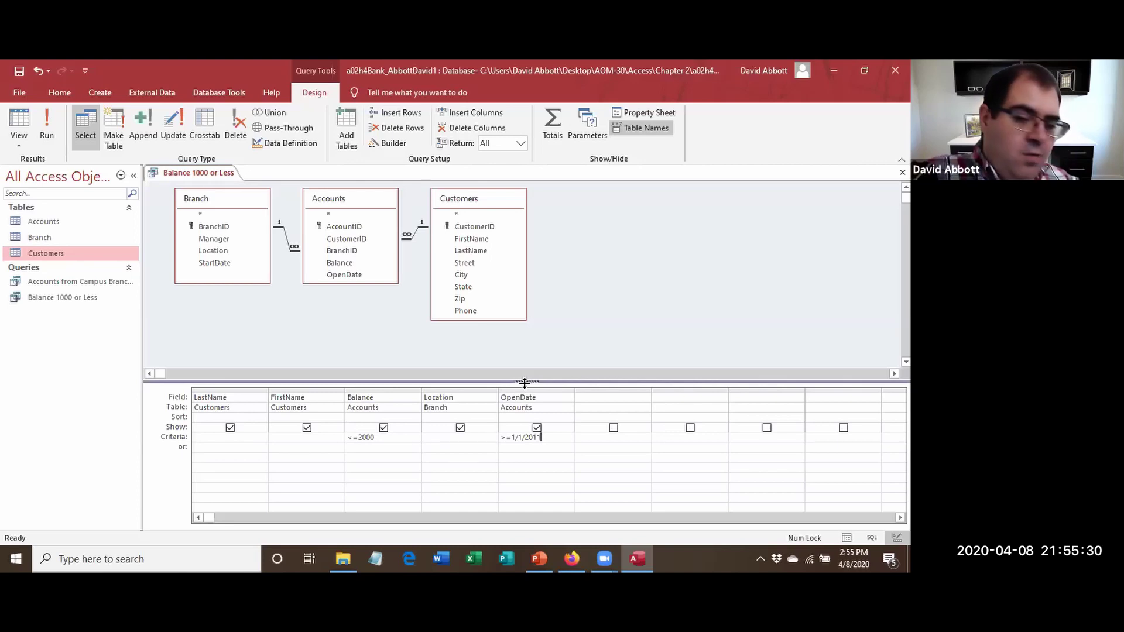
{"action": "key", "text": "Tab"}
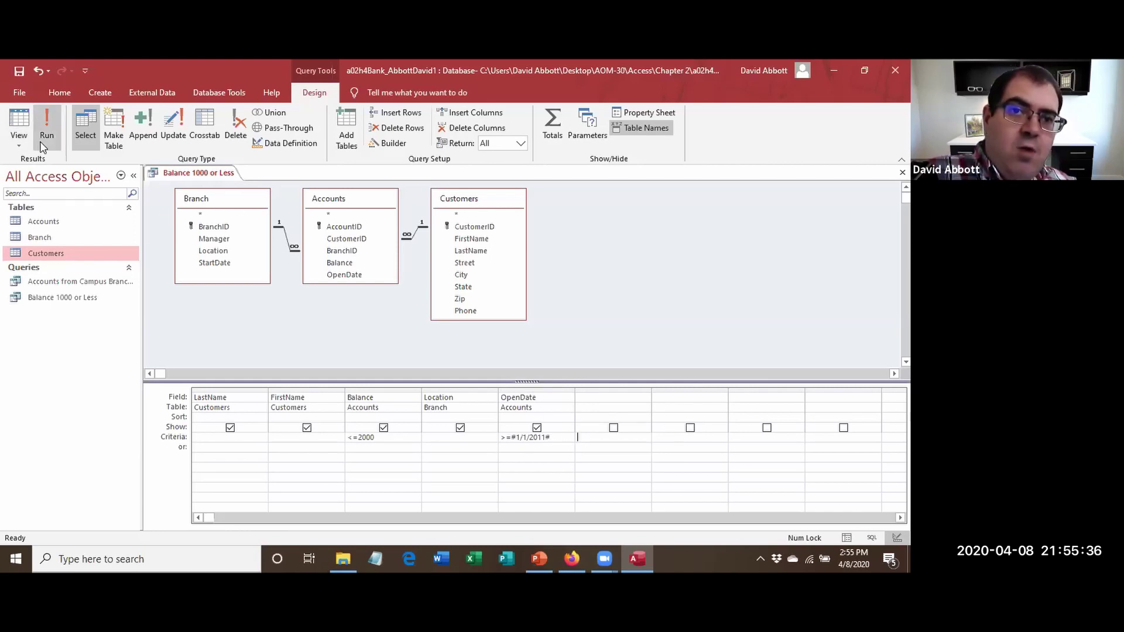
{"action": "left_click", "coordinate": [47, 126]}
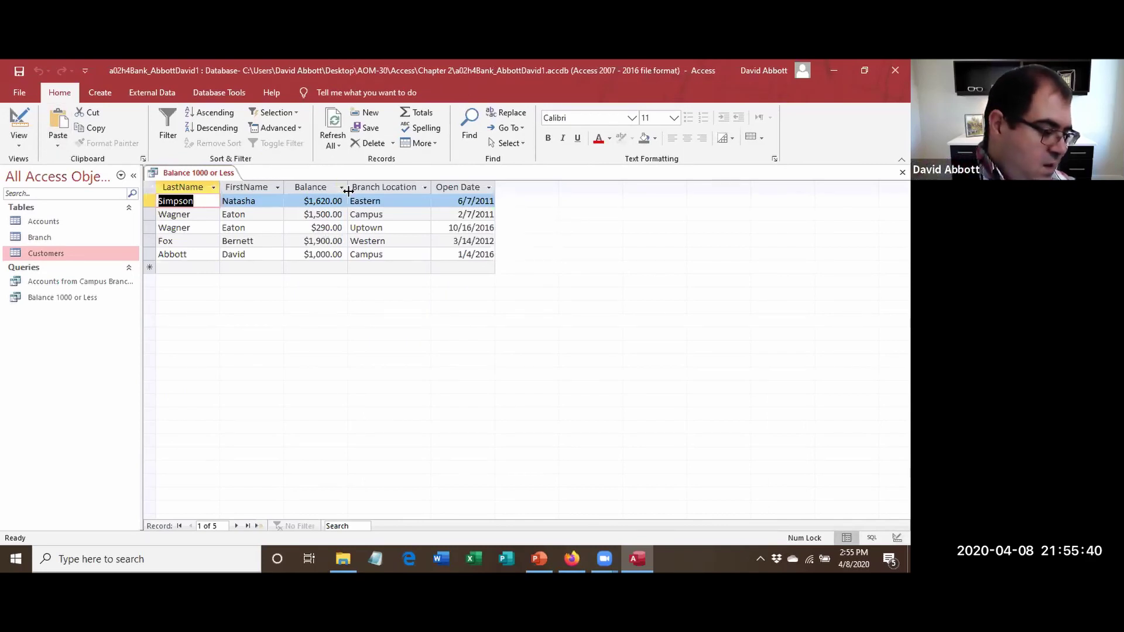
Save the current query object as a new query named Open Date 2011 or Later.
{"action": "left_click", "coordinate": [26, 94]}
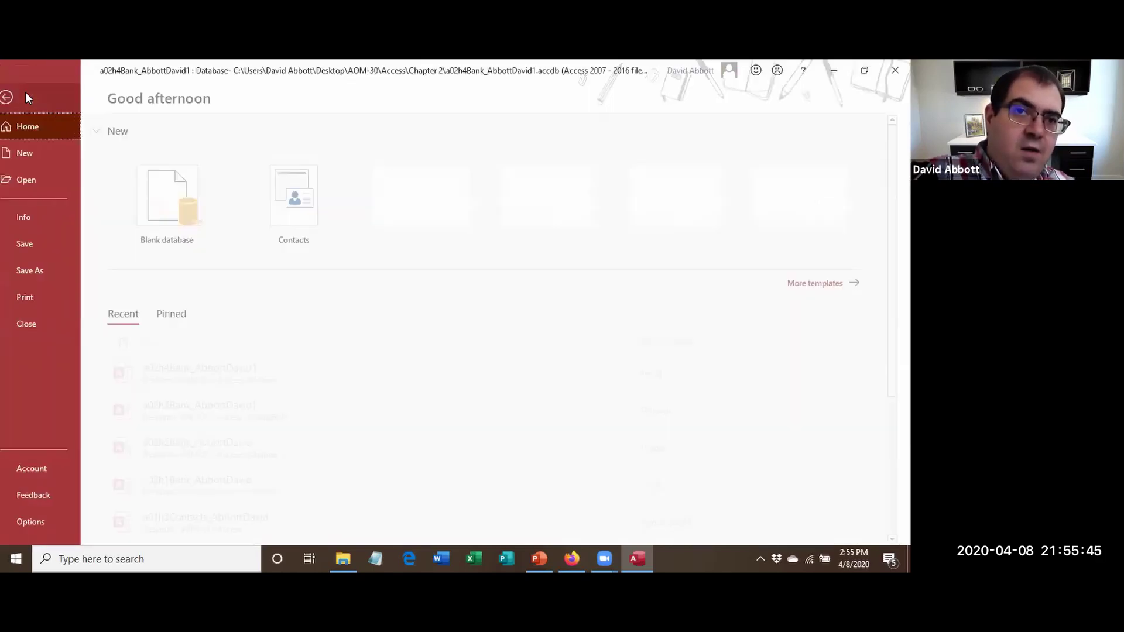
{"action": "left_click", "coordinate": [66, 266]}
{"action": "left_click", "coordinate": [207, 217]}
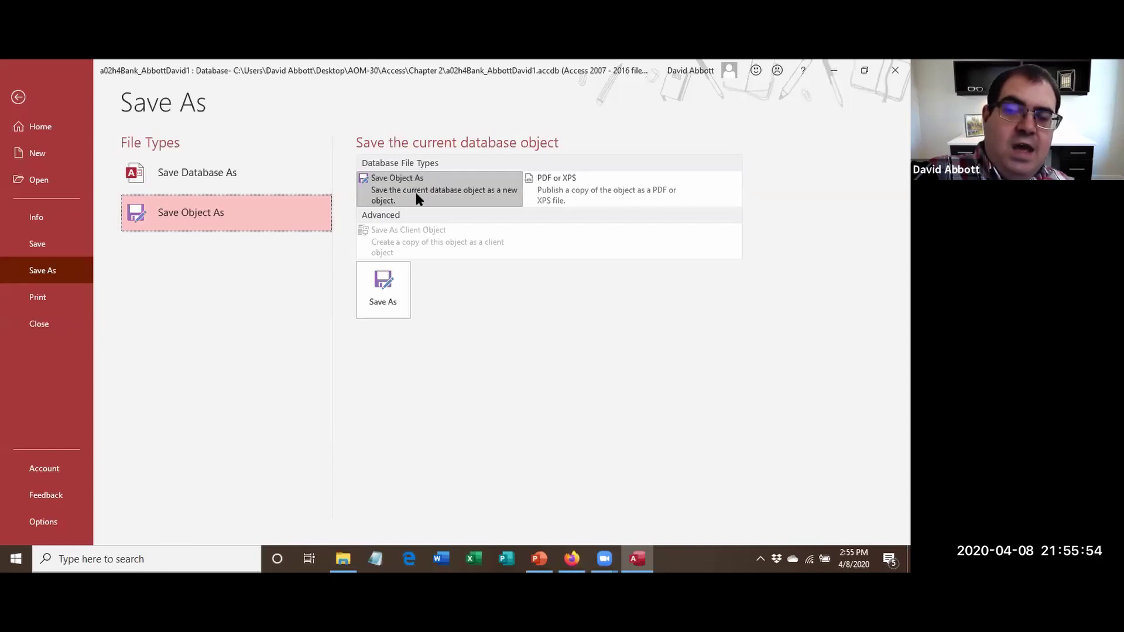
{"action": "left_click", "coordinate": [399, 275]}
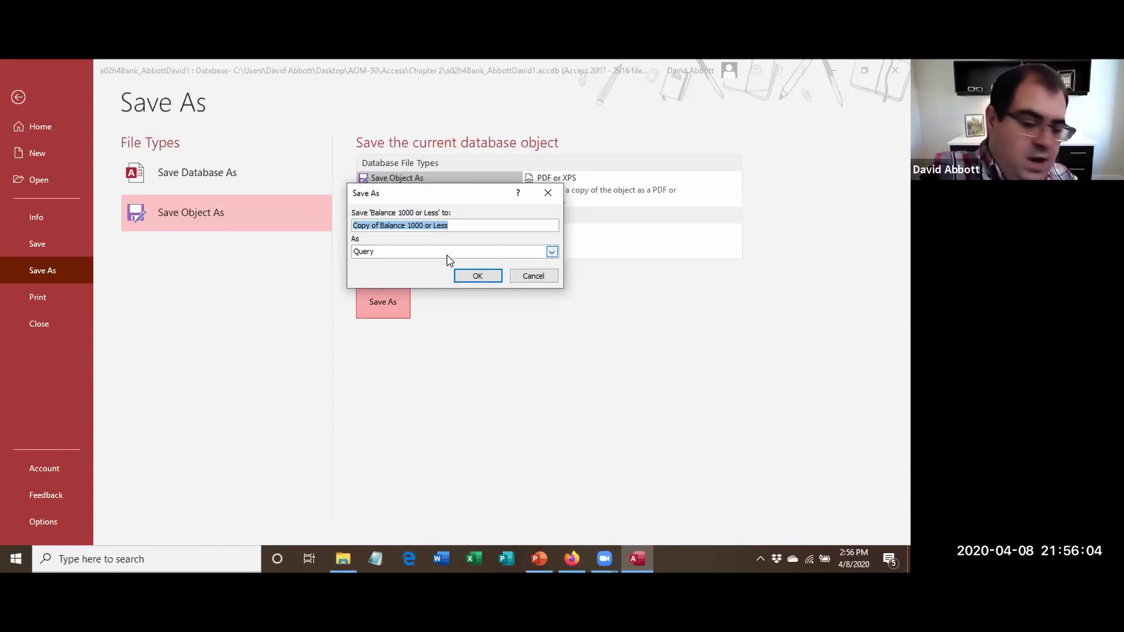
{"action": "type", "text": "Op"}
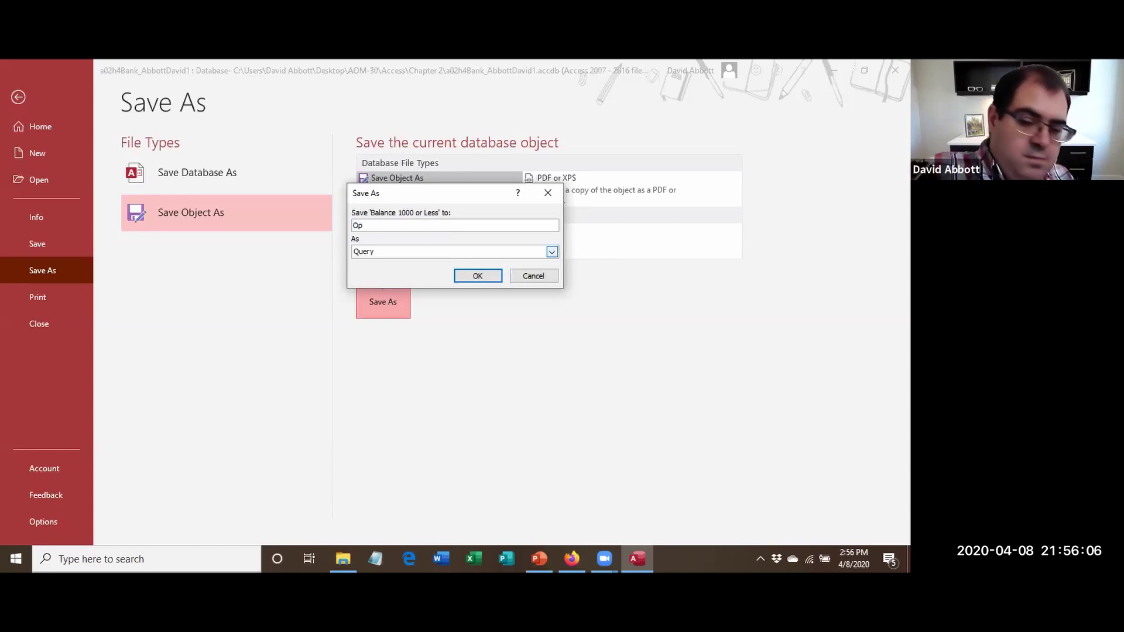
{"action": "type", "text": "en Date 2011"}
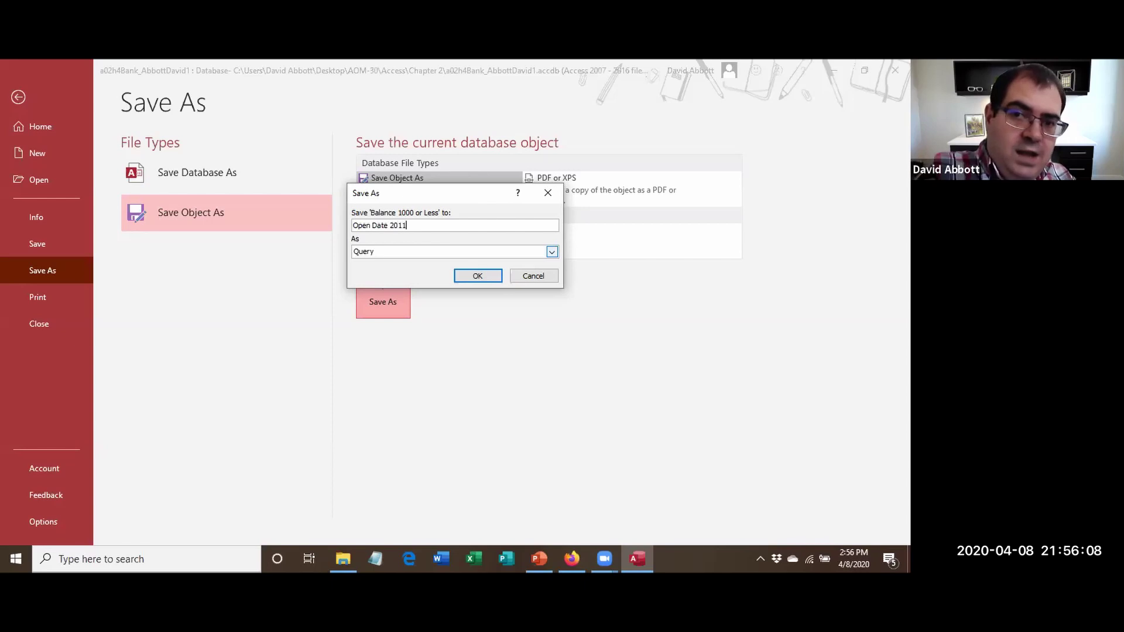
{"action": "type", "text": "Later"}
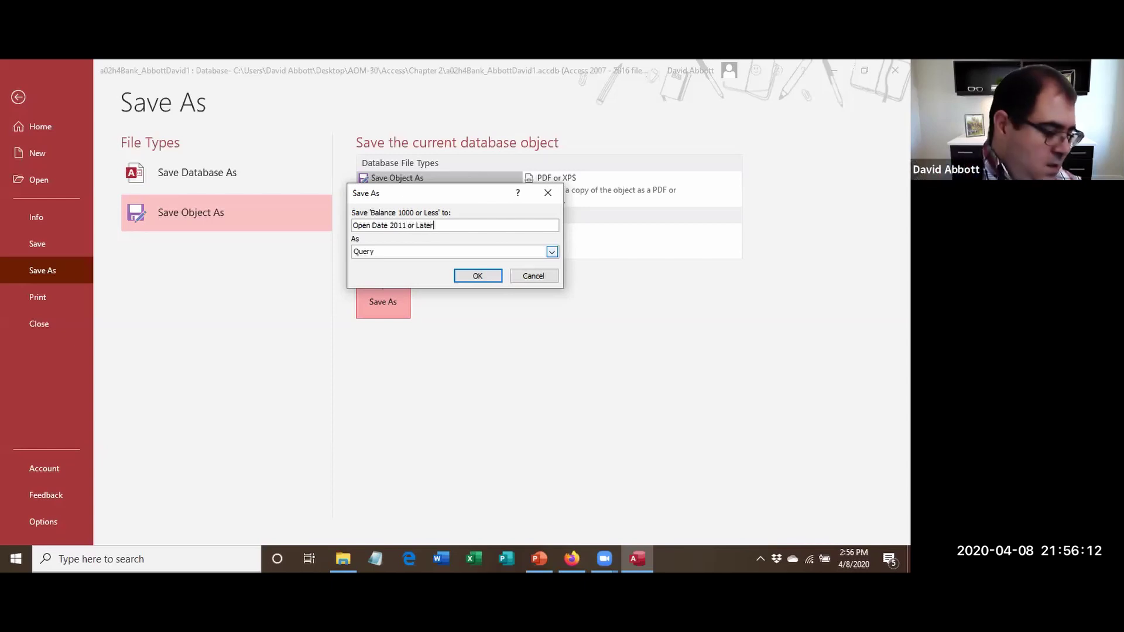
{"action": "left_click", "coordinate": [478, 276]}
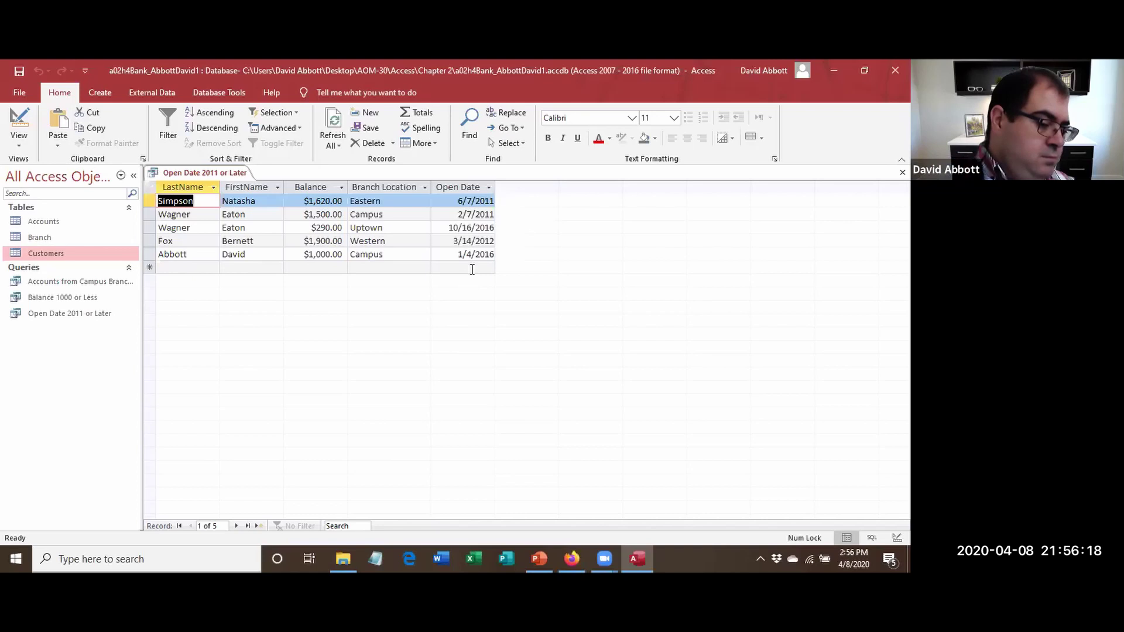
Return the query to Design view, sort OpenDate in ascending order and run the query.
{"action": "left_click", "coordinate": [472, 268]}
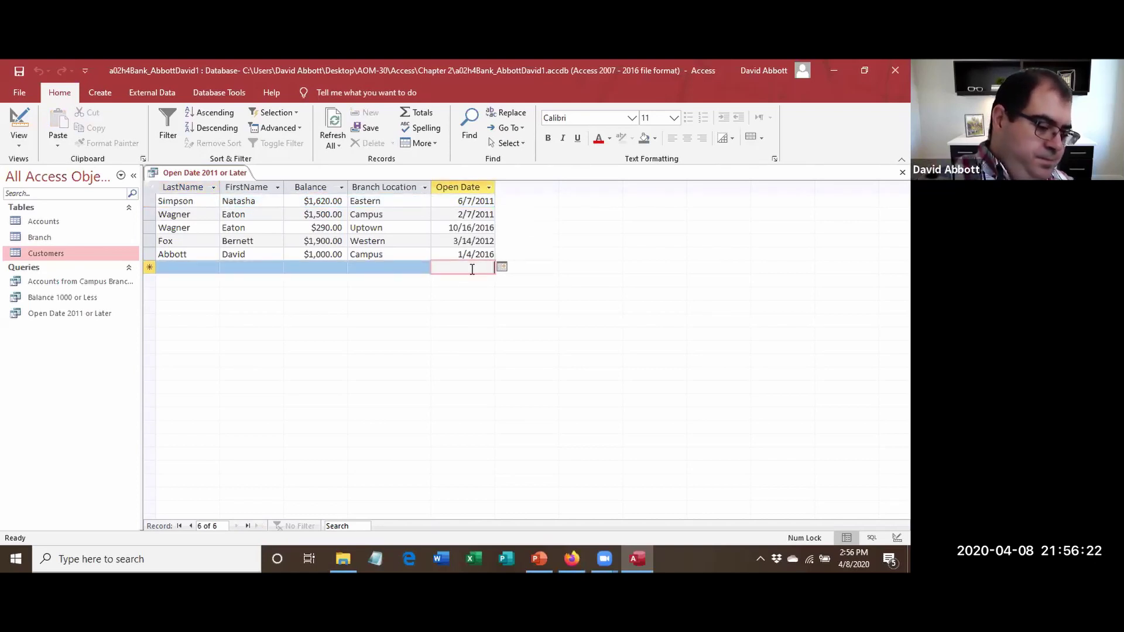
{"action": "left_click", "coordinate": [12, 119]}
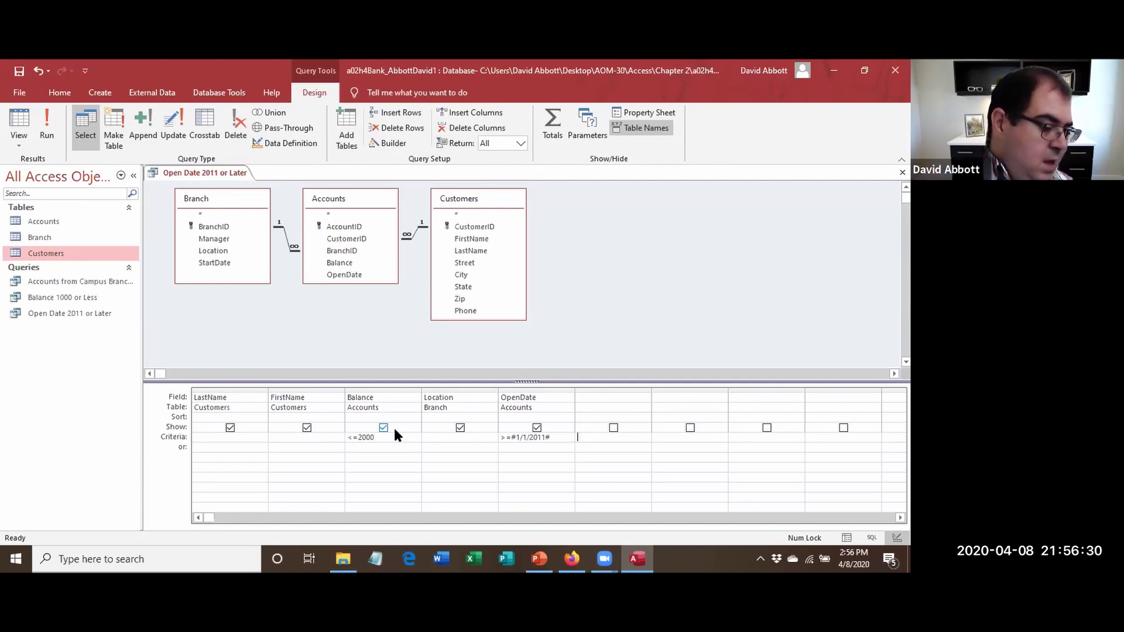
{"action": "left_click", "coordinate": [538, 417]}
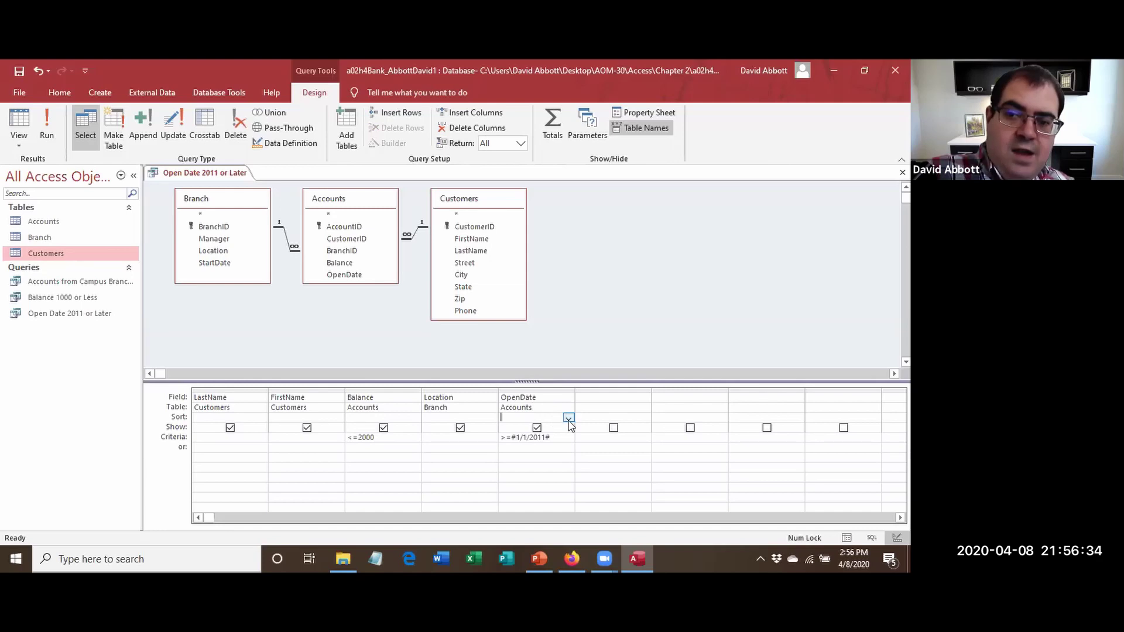
{"action": "left_click", "coordinate": [568, 418]}
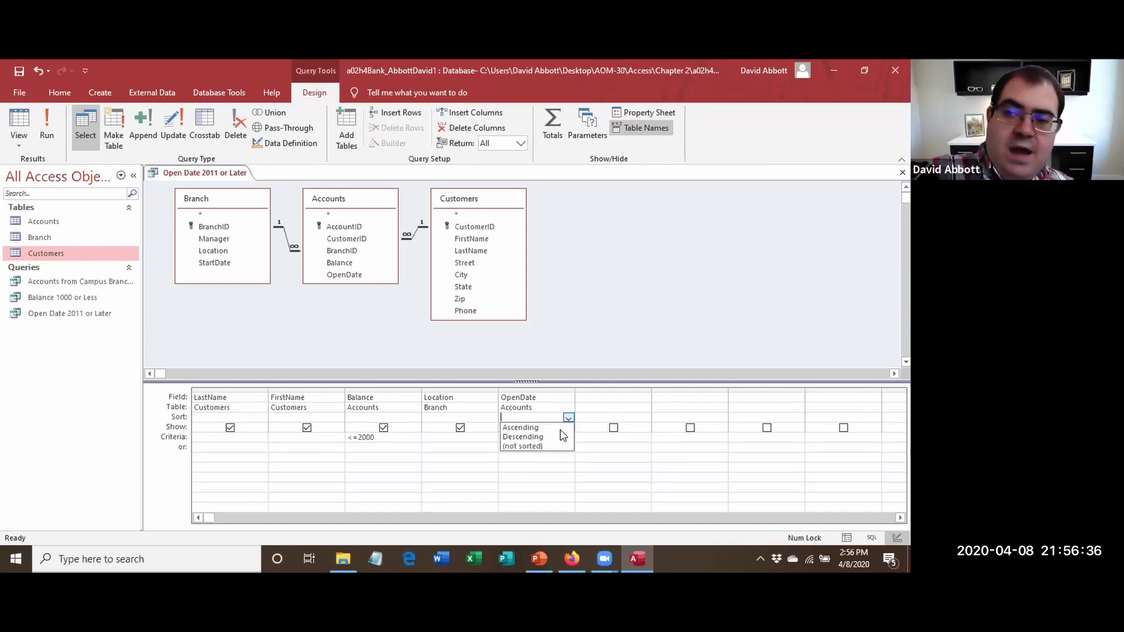
{"action": "left_click", "coordinate": [555, 428]}
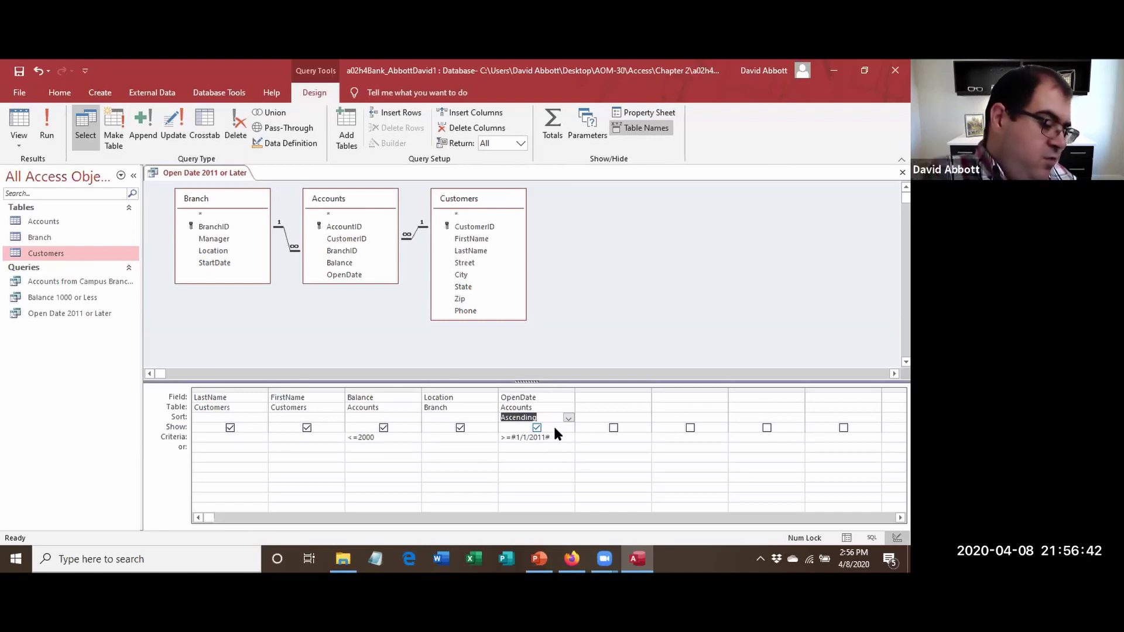
{"action": "left_click", "coordinate": [50, 120]}
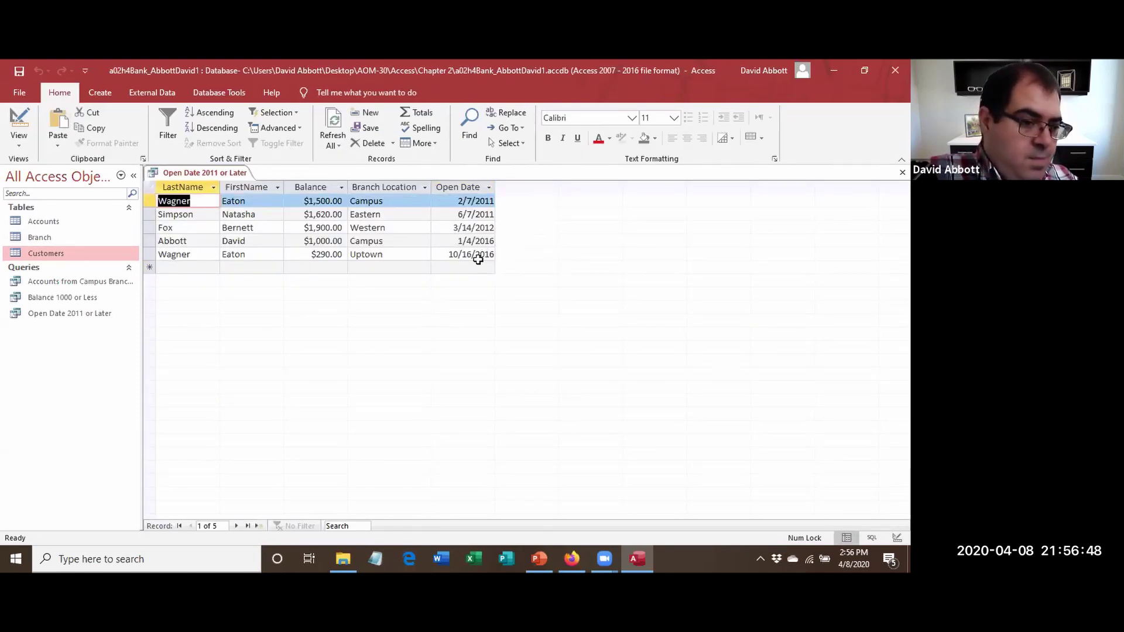
Close the Open Date 2011 or Later query and save its design changes.
{"action": "right_click", "coordinate": [175, 171]}
{"action": "left_click", "coordinate": [206, 193]}
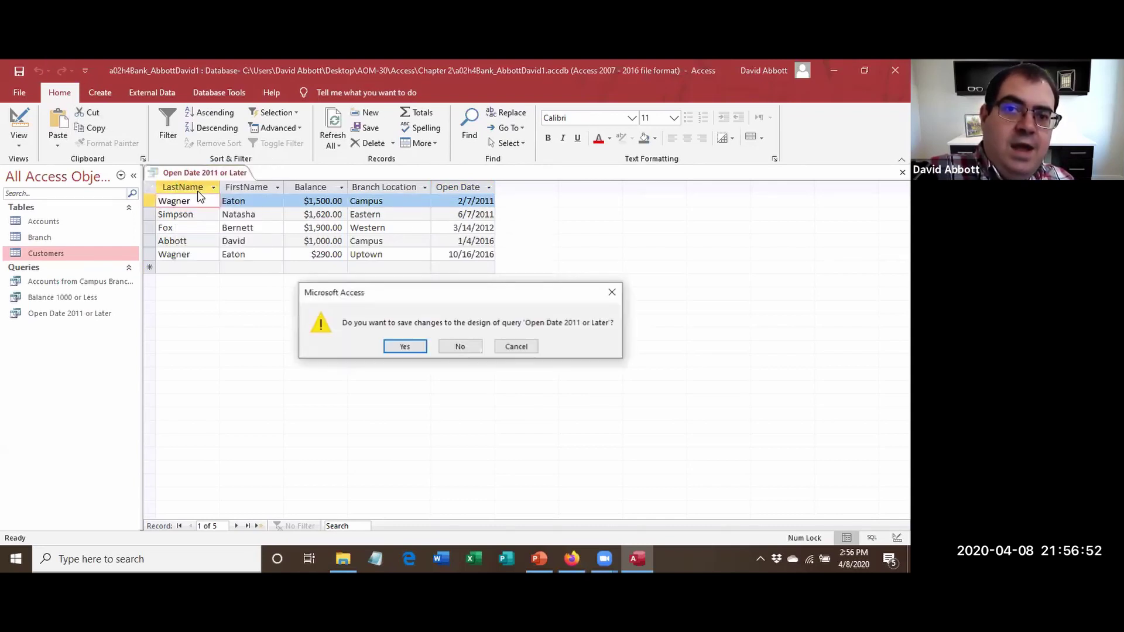
{"action": "left_click", "coordinate": [406, 346]}
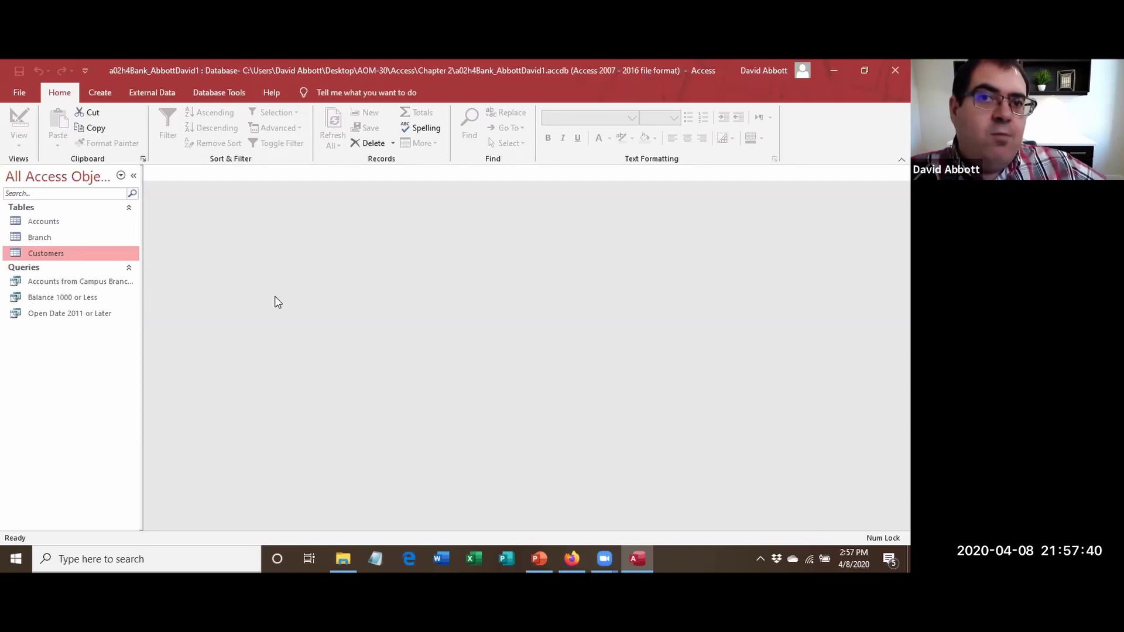
Create a new query in Design view with the Accounts and Customers tables.
{"action": "left_click", "coordinate": [97, 100]}
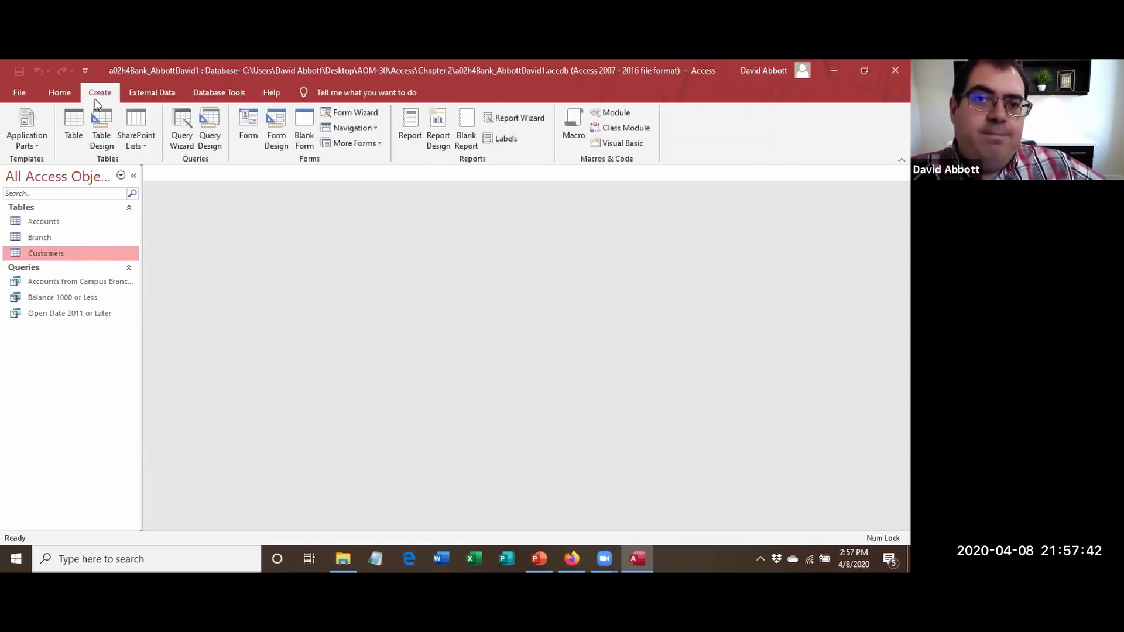
{"action": "left_click", "coordinate": [210, 140]}
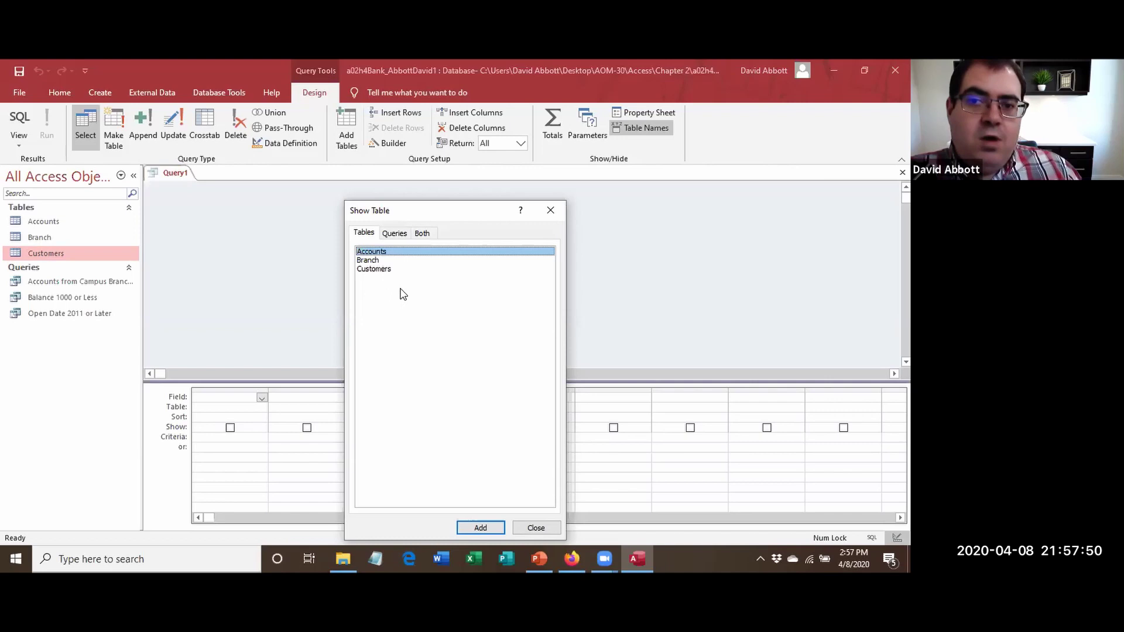
{"action": "double_click", "coordinate": [401, 253]}
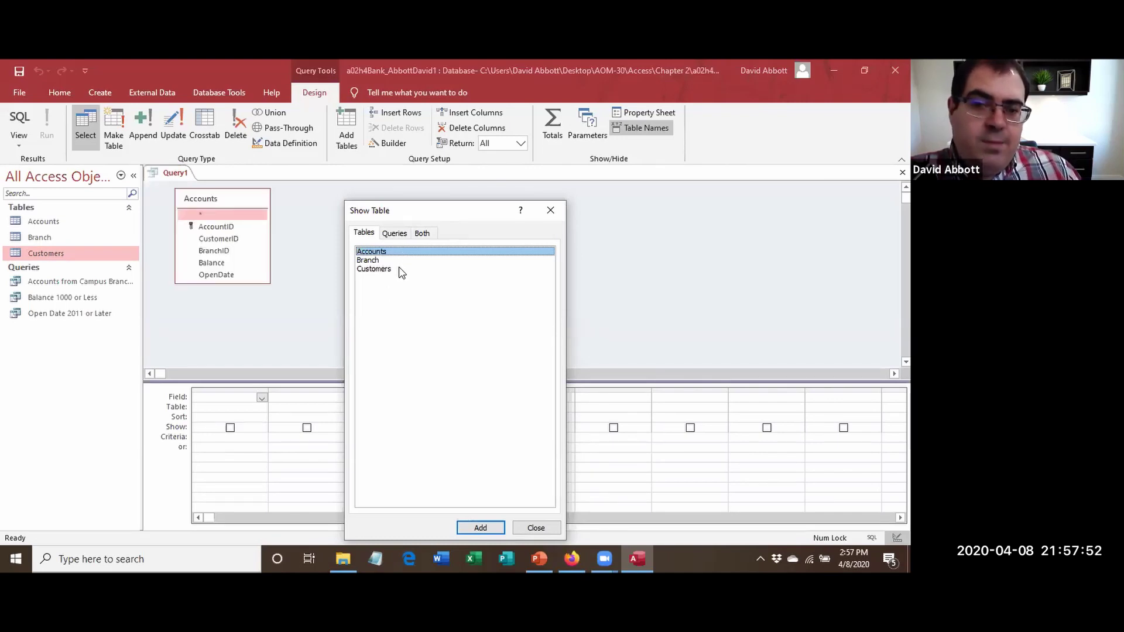
{"action": "double_click", "coordinate": [400, 270]}
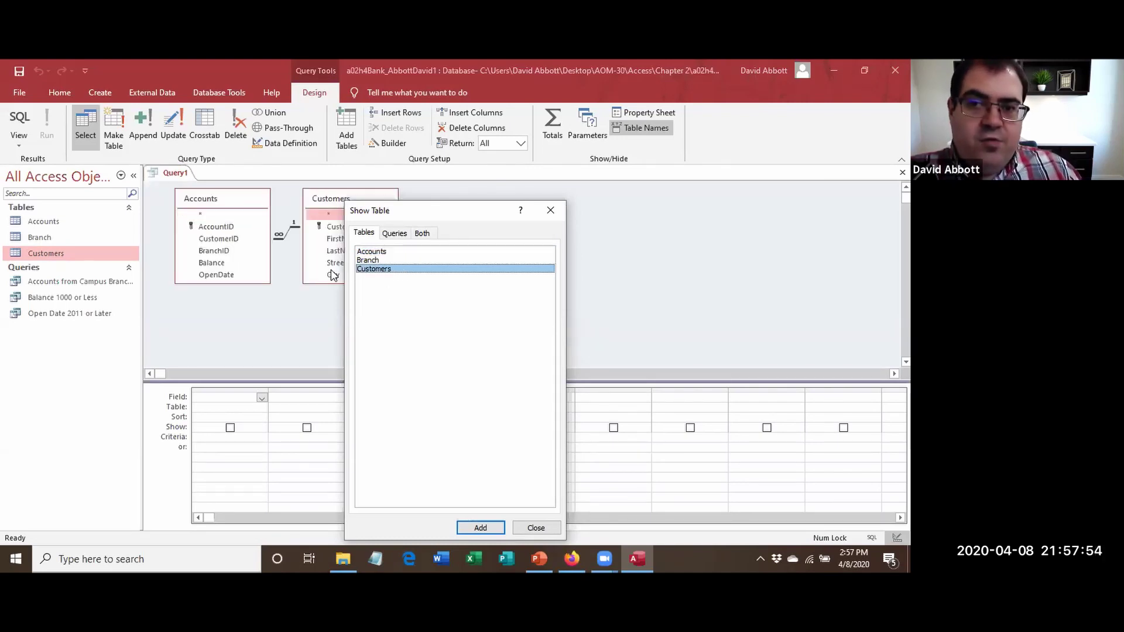
{"action": "left_click", "coordinate": [555, 530]}
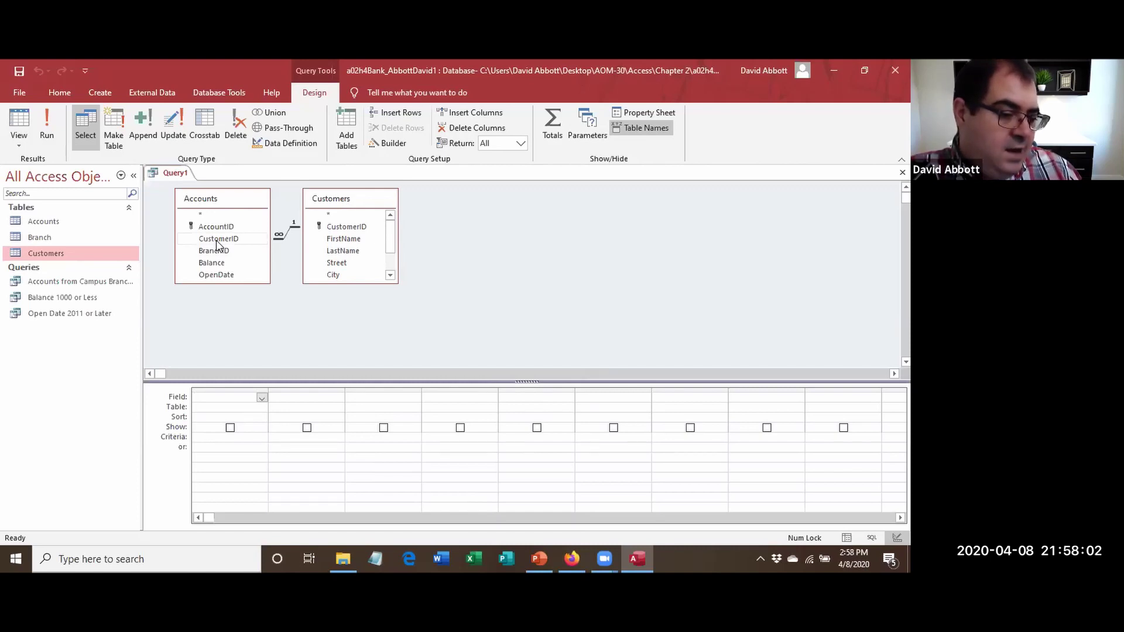
Add CustomerID from Customers and AccountID from Accounts to the query grid and run the query.
{"action": "double_click", "coordinate": [346, 228]}
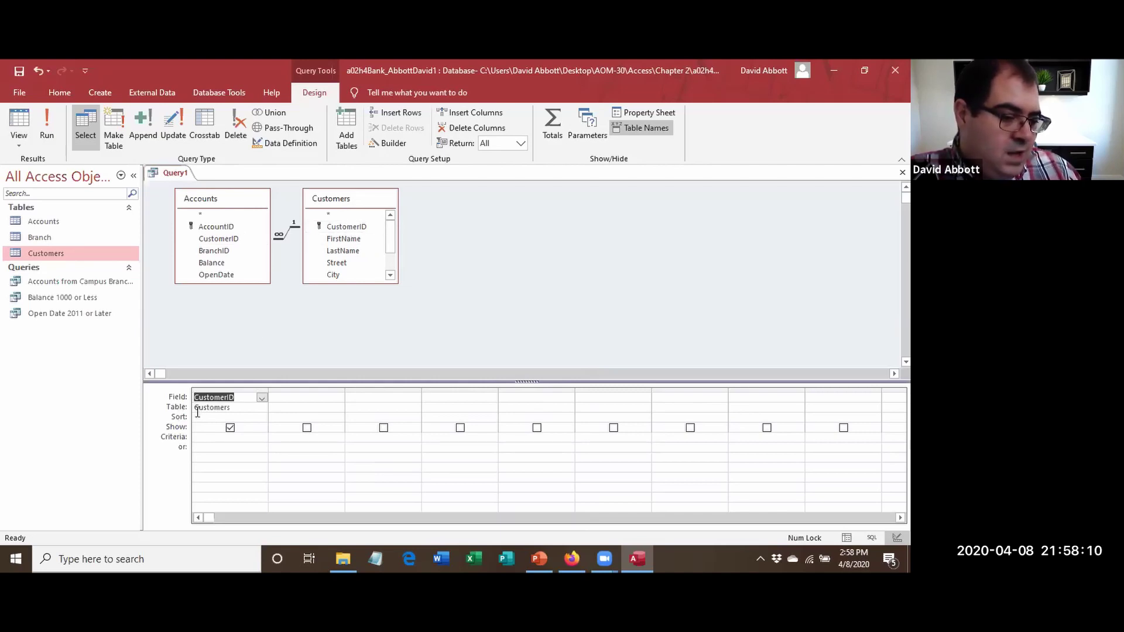
{"action": "double_click", "coordinate": [227, 228]}
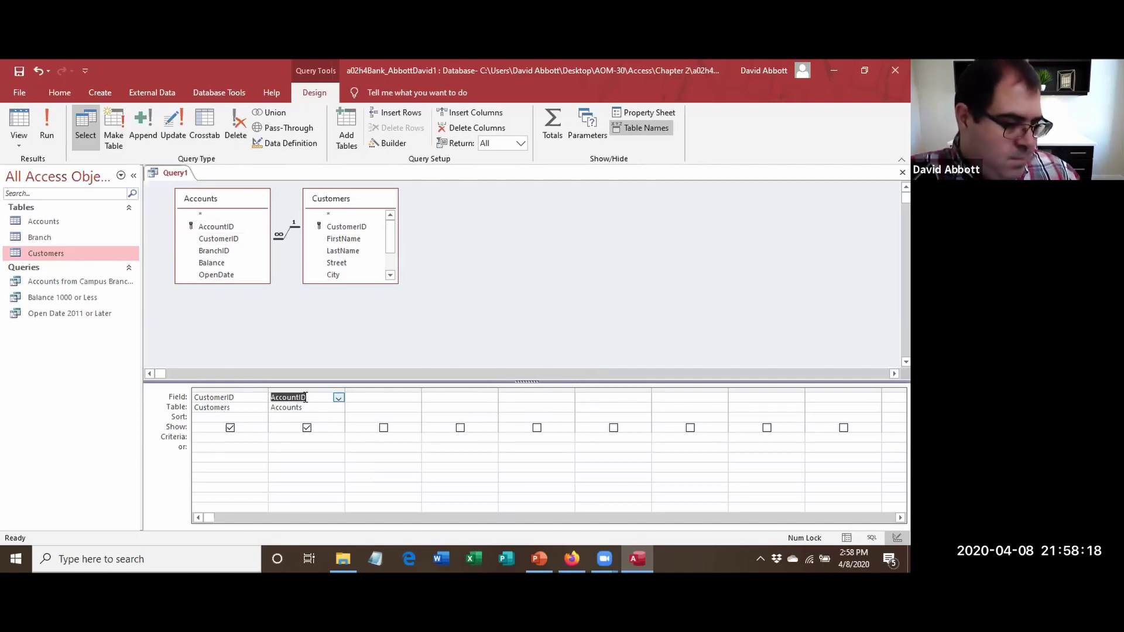
{"action": "left_click", "coordinate": [47, 112]}
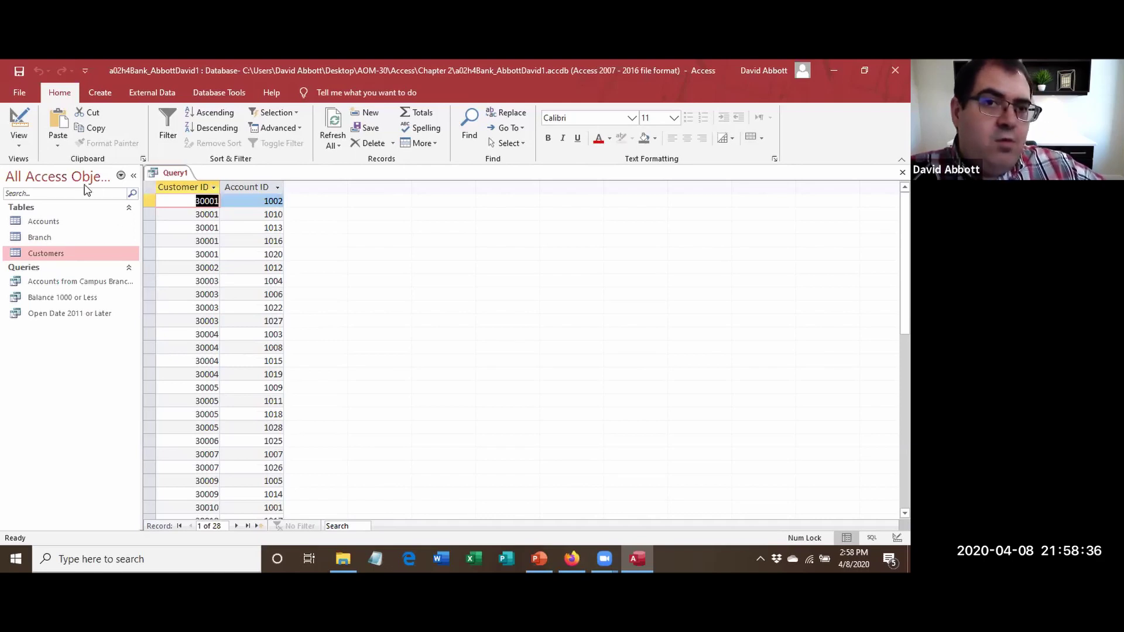
Return to Design view, add the Total row and set AccountID to Count.
{"action": "left_click", "coordinate": [18, 125]}
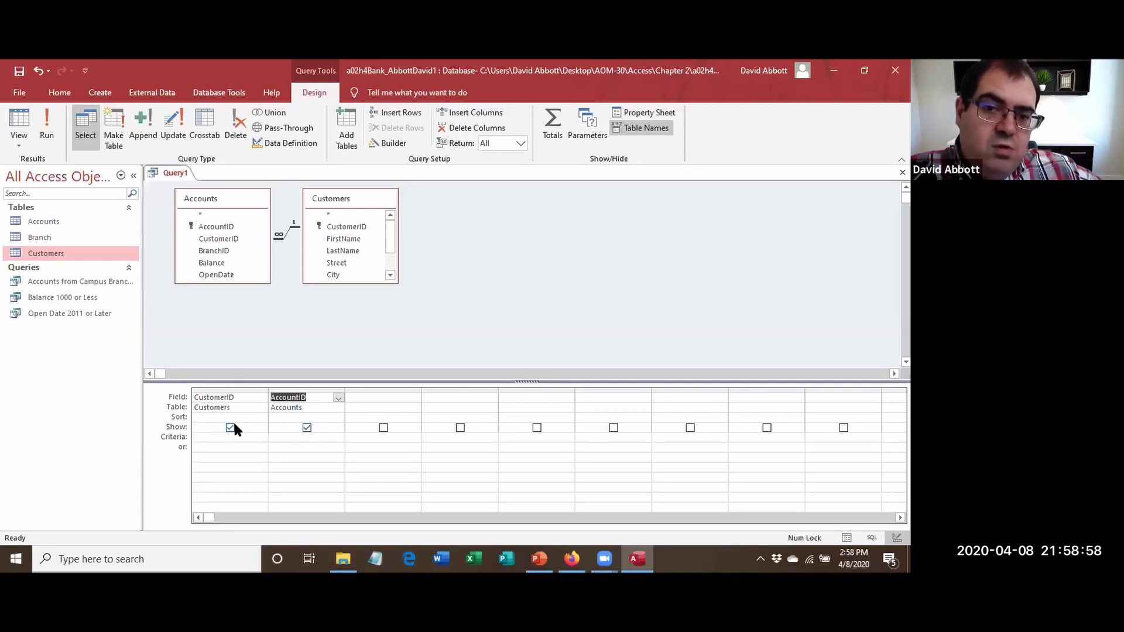
{"action": "left_click", "coordinate": [307, 428]}
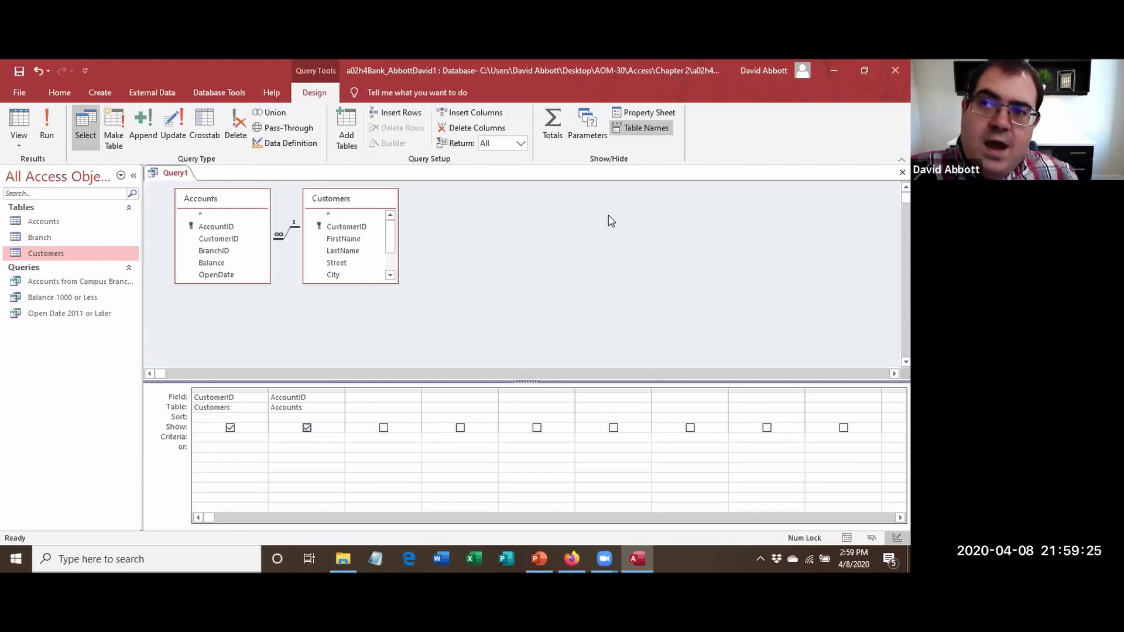
{"action": "left_click", "coordinate": [553, 128]}
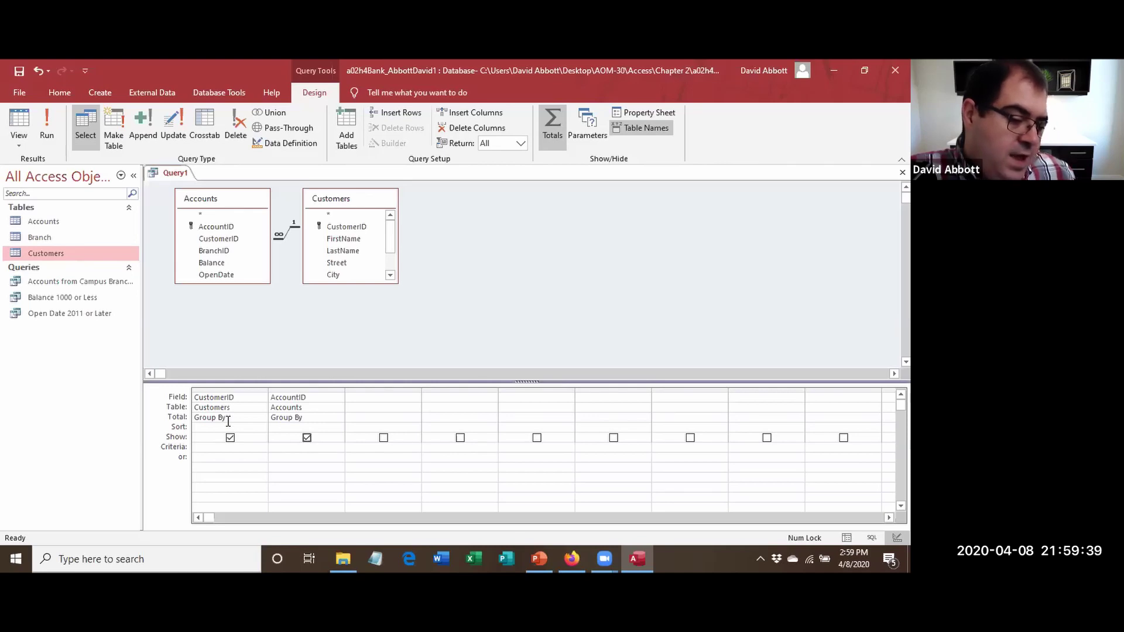
{"action": "left_click", "coordinate": [300, 419]}
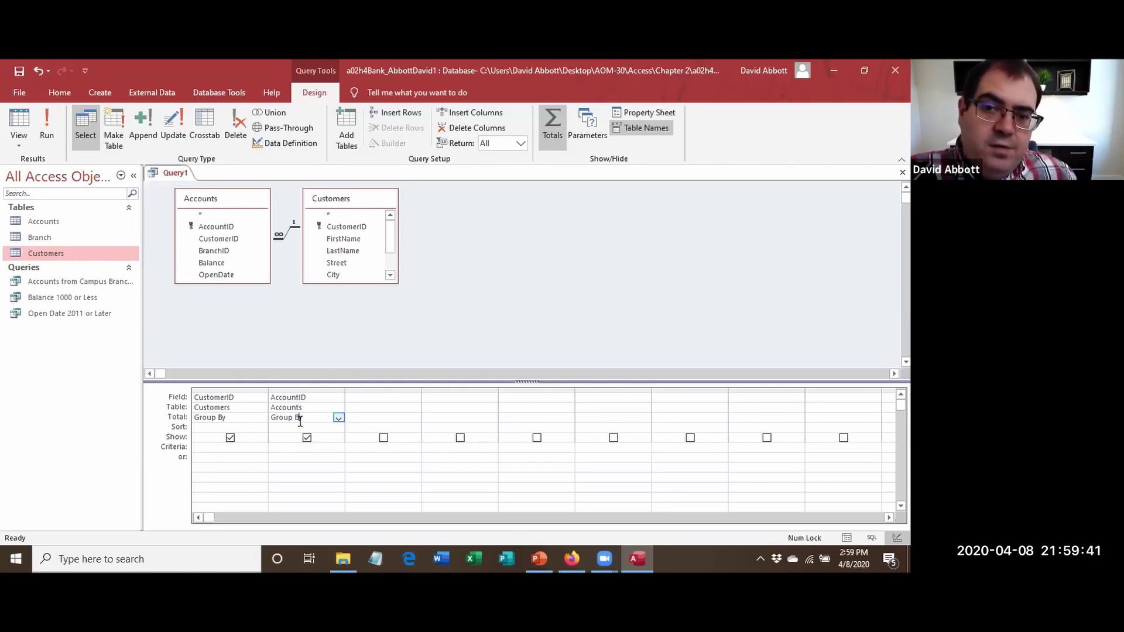
{"action": "left_click", "coordinate": [338, 418]}
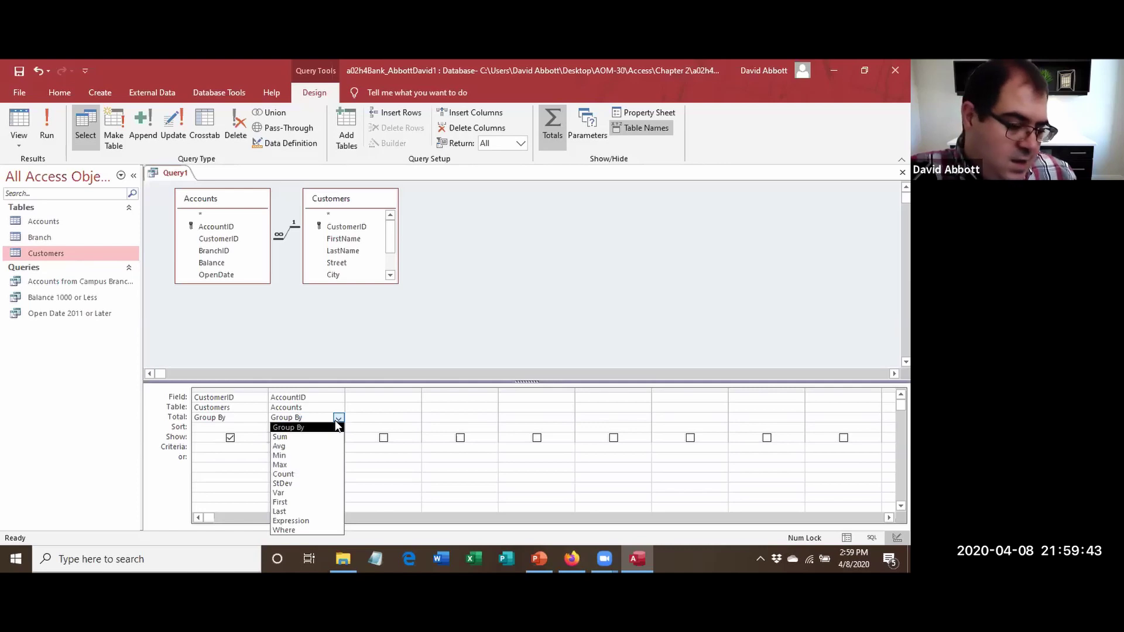
{"action": "left_click", "coordinate": [325, 474]}
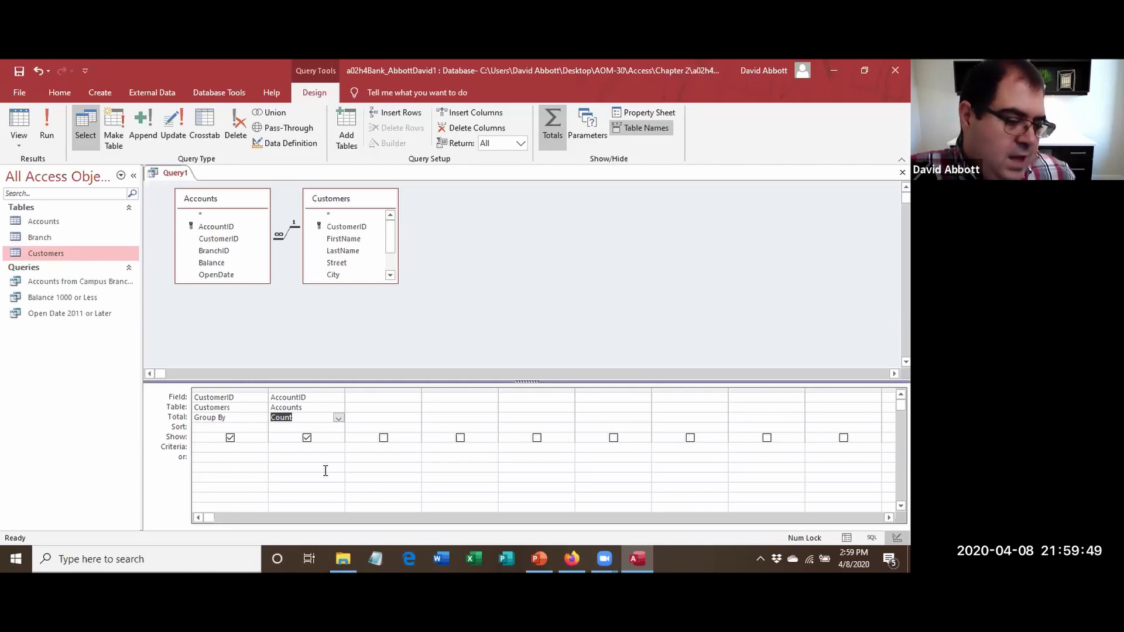
Change the counted AccountID field expression to Number of Accounts: AccountID.
{"action": "left_click", "coordinate": [317, 398]}
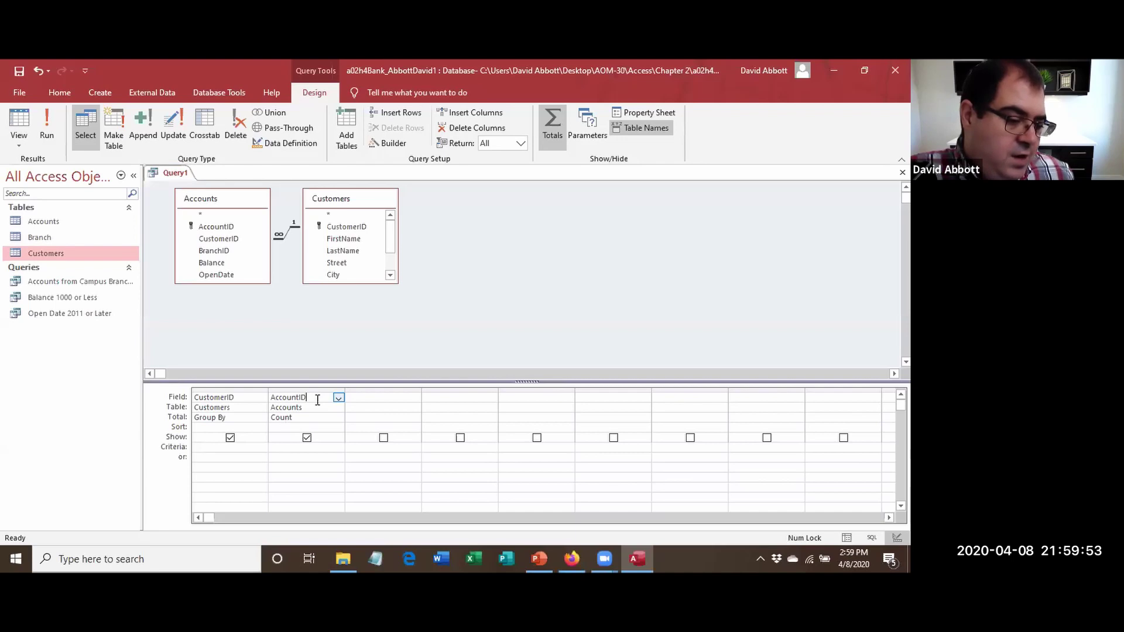
{"action": "left_click_drag", "start_coordinate": [307, 400], "coordinate": [245, 383]}
{"action": "key", "text": "End"}
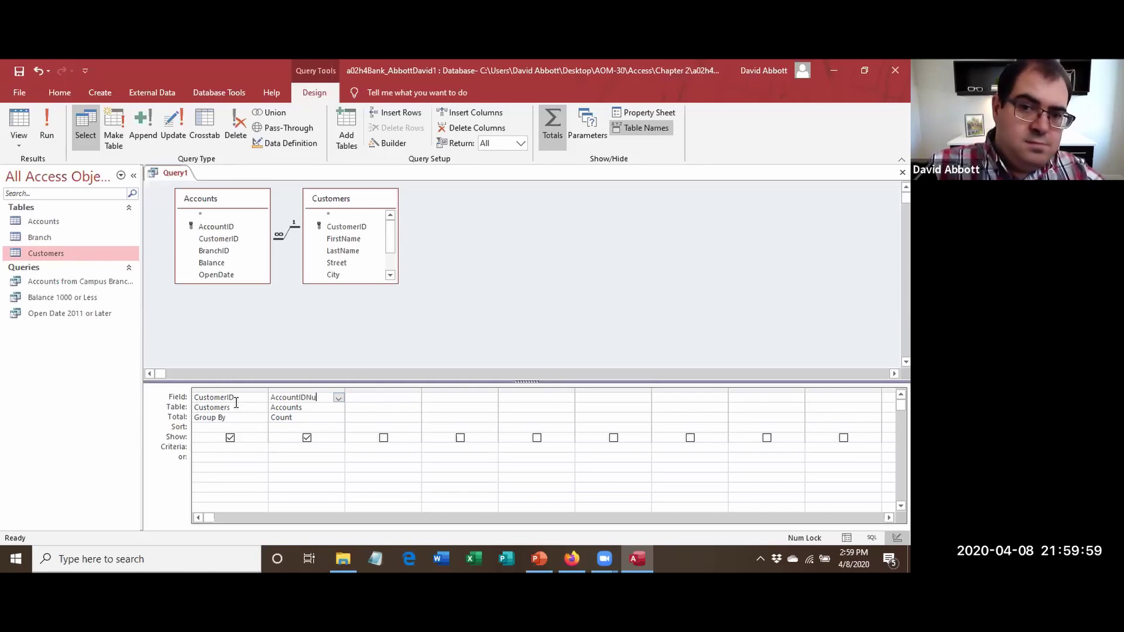
{"action": "key", "text": "BackSpace"}
{"action": "key", "text": "BackSpace"}
{"action": "key", "text": "BackSpace"}
{"action": "key", "text": "BackSpace"}
{"action": "key", "text": "BackSpace"}
{"action": "key", "text": "BackSpace"}
{"action": "key", "text": "BackSpace"}
{"action": "key", "text": "BackSpace"}
{"action": "key", "text": "BackSpace"}
{"action": "type", "text": "Numbe"}
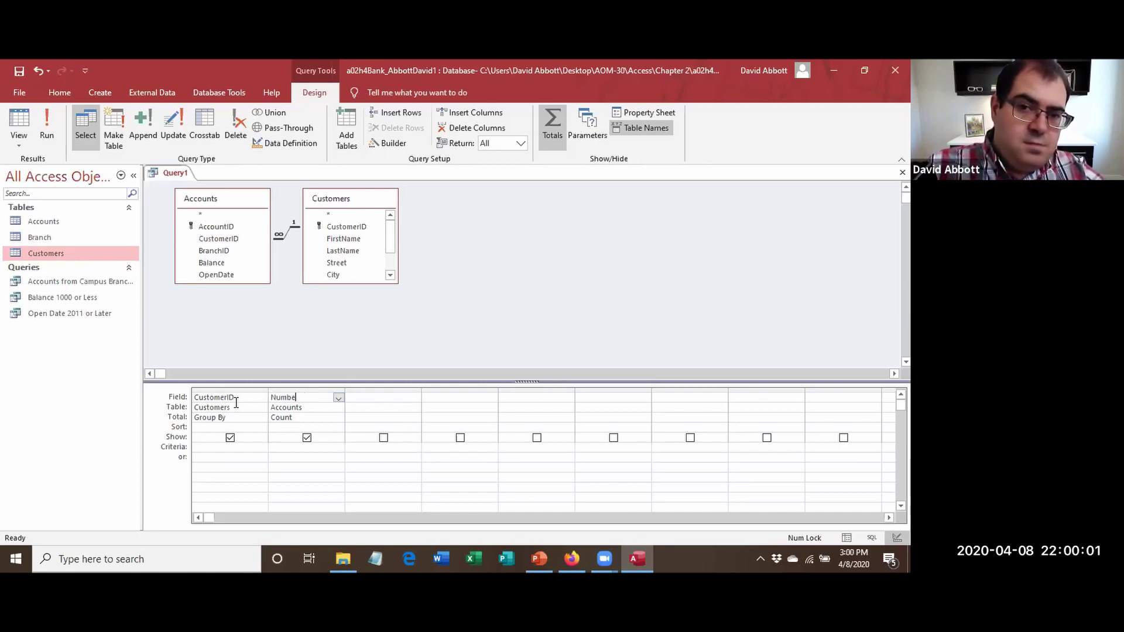
{"action": "type", "text": "r of Accounts"}
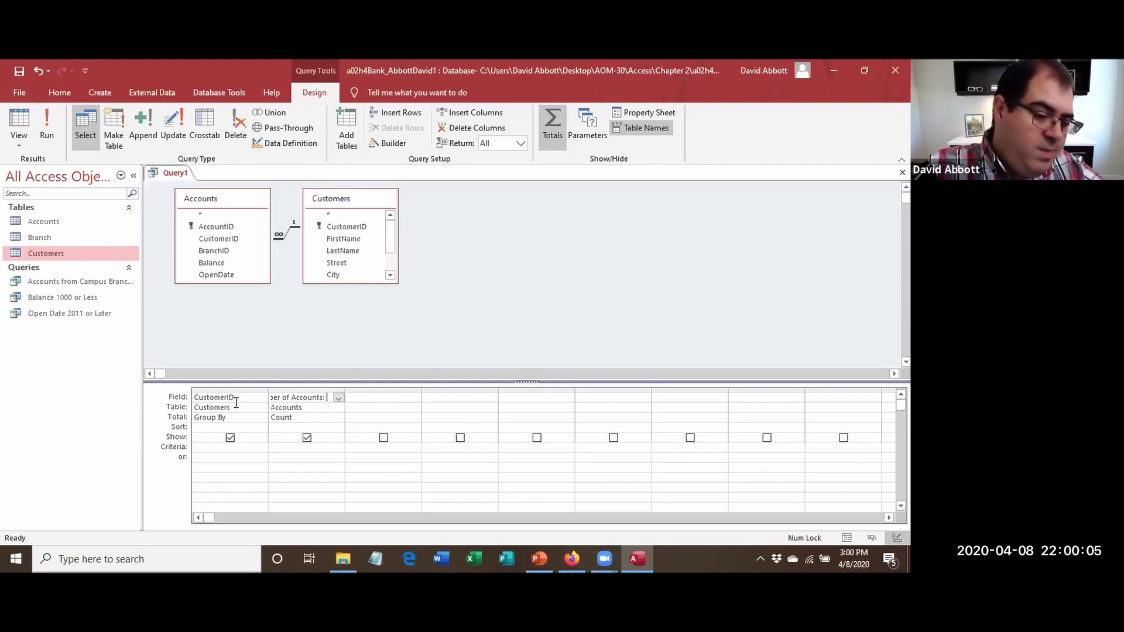
{"action": "type", "text": ": Account"}
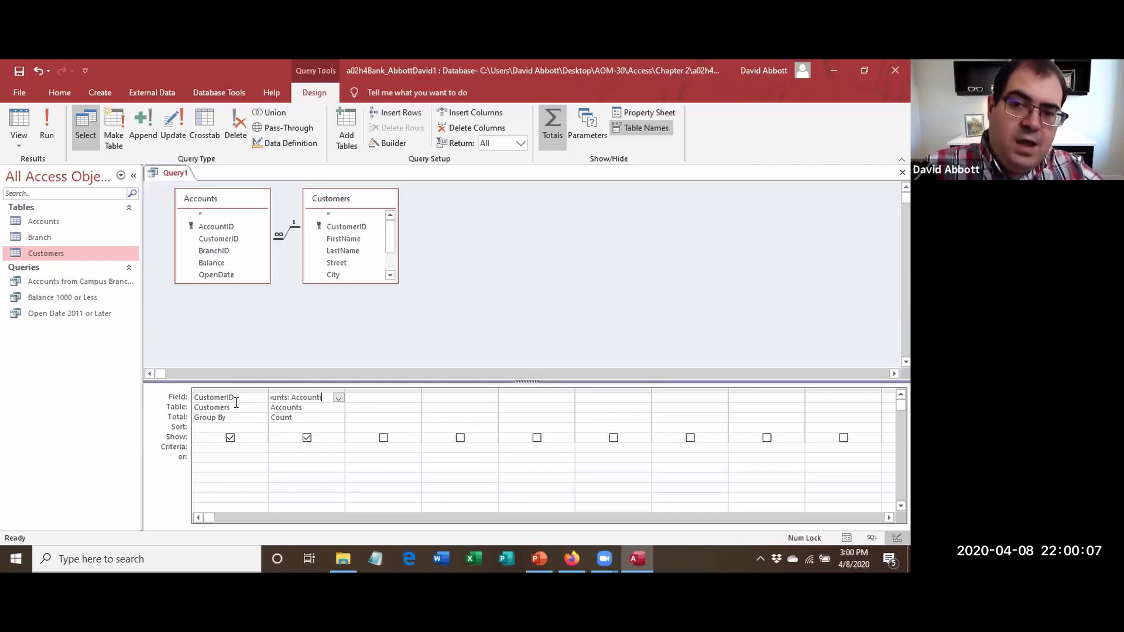
{"action": "type", "text": "ID"}
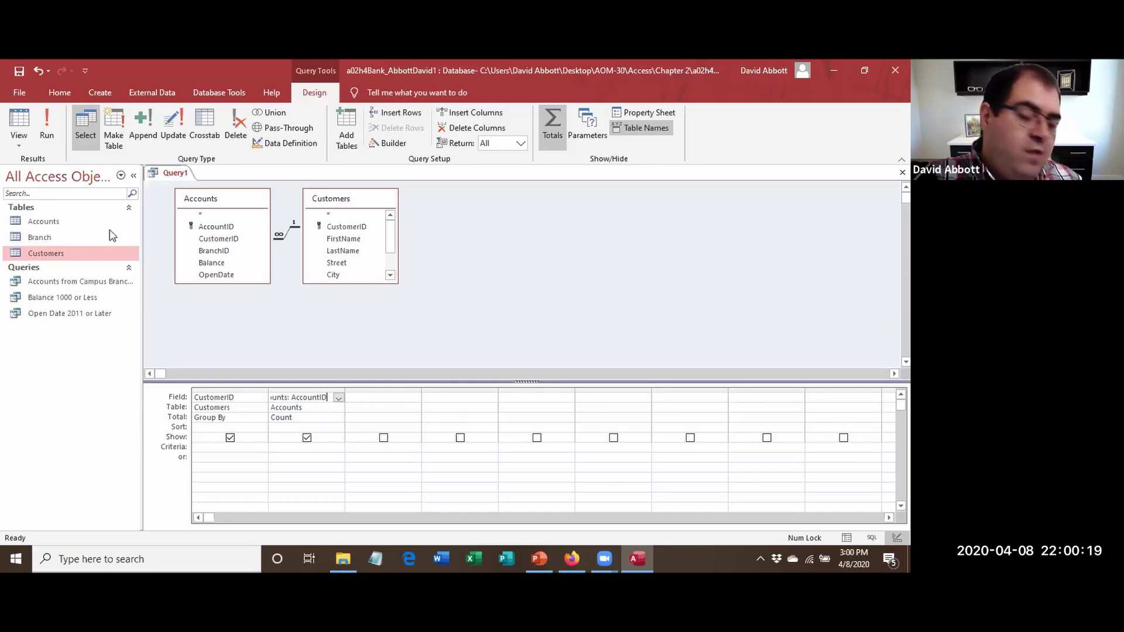
Run the totals query and widen the Number of Accounts column to fit its full heading.
{"action": "left_click", "coordinate": [47, 126]}
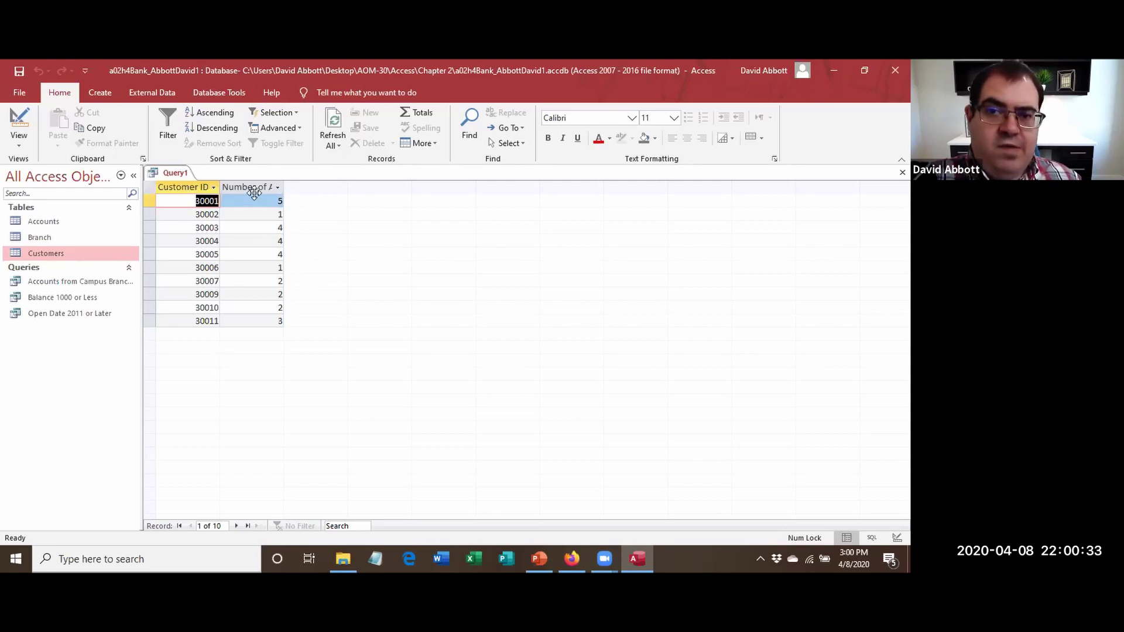
{"action": "left_click", "coordinate": [277, 187]}
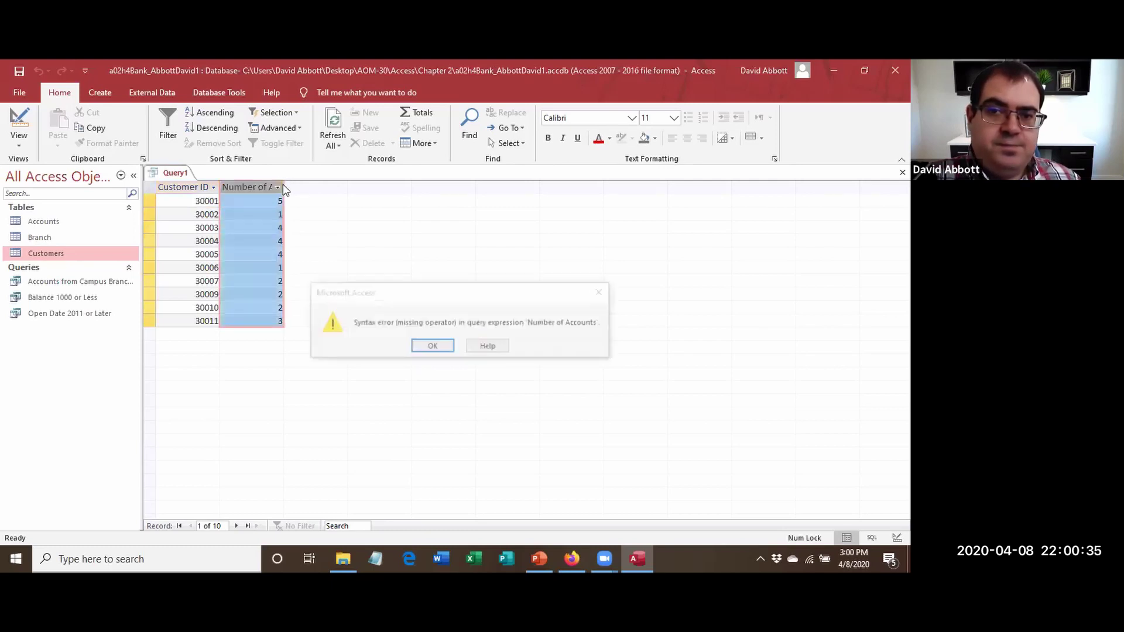
{"action": "left_click", "coordinate": [432, 346]}
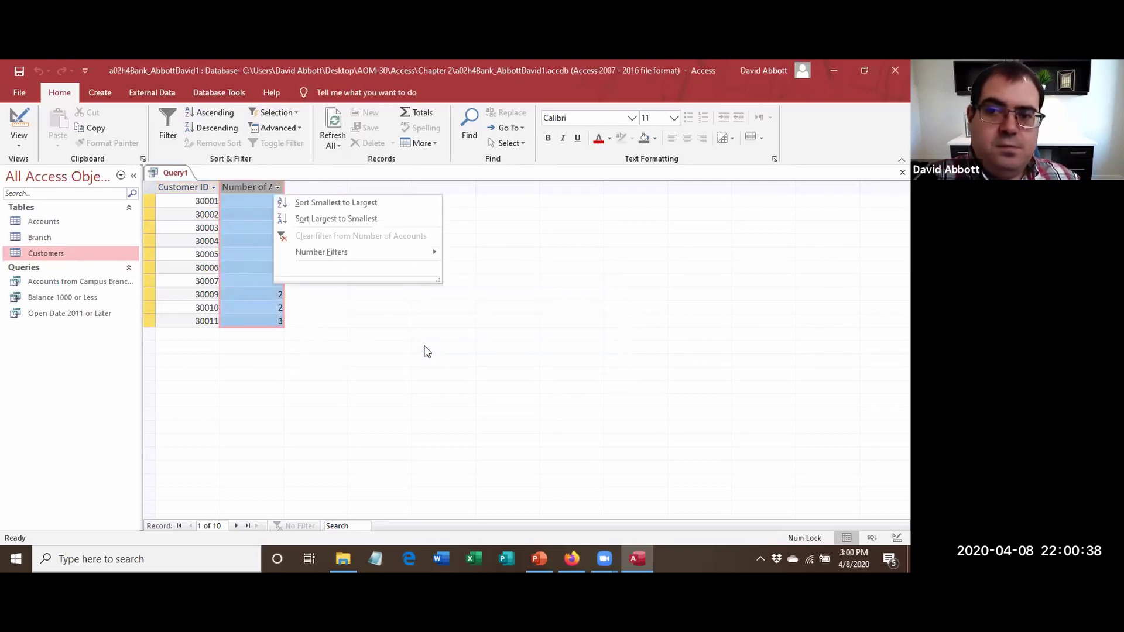
{"action": "left_click", "coordinate": [278, 187]}
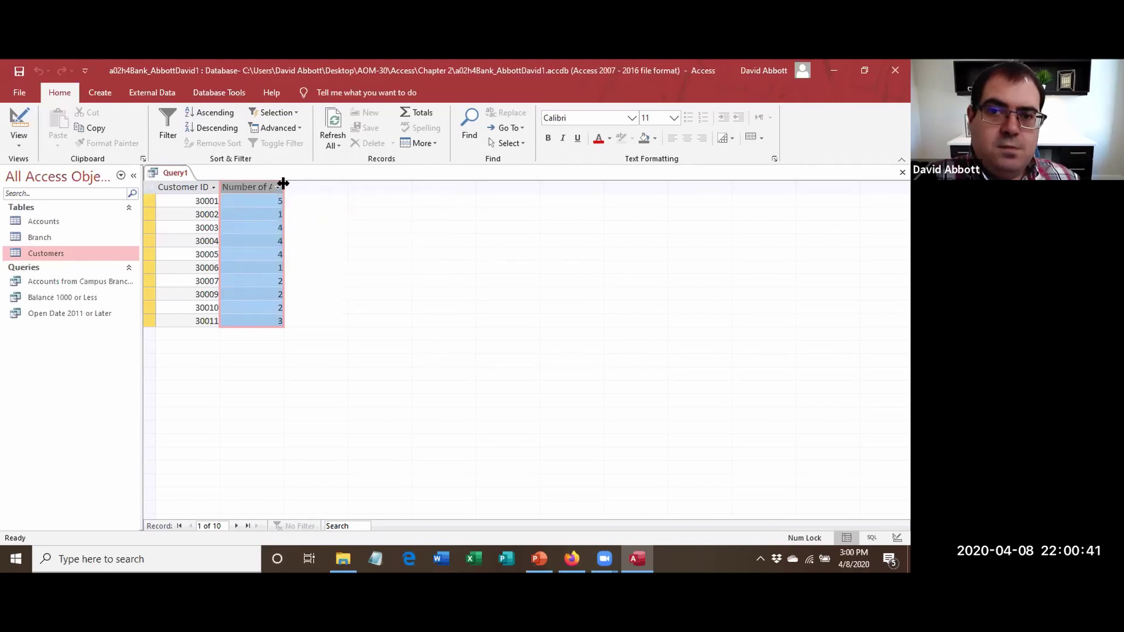
{"action": "double_click", "coordinate": [283, 184]}
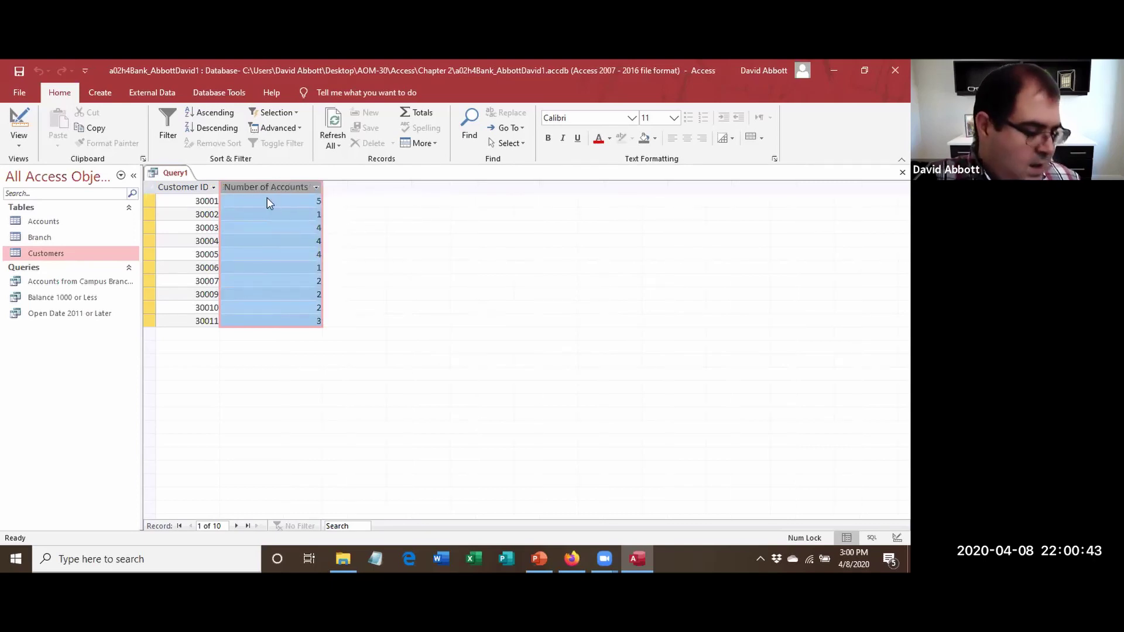
Save the query as Number of Customer Accounts, then close it and exit the database.
{"action": "left_click", "coordinate": [19, 71]}
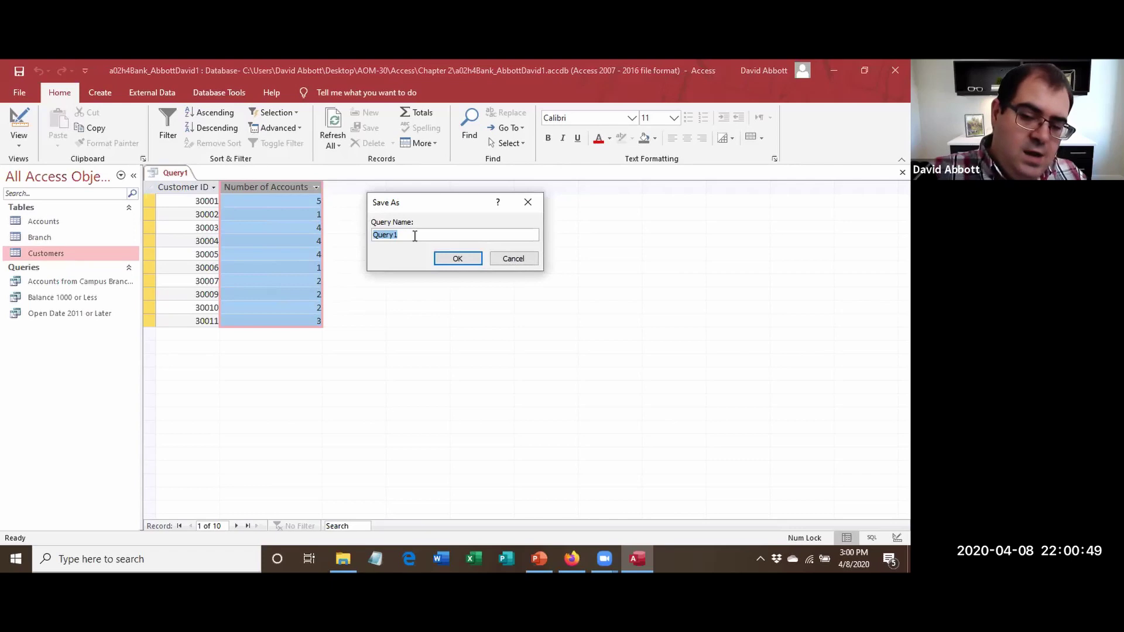
{"action": "type", "text": "Number of Customer Accounts"}
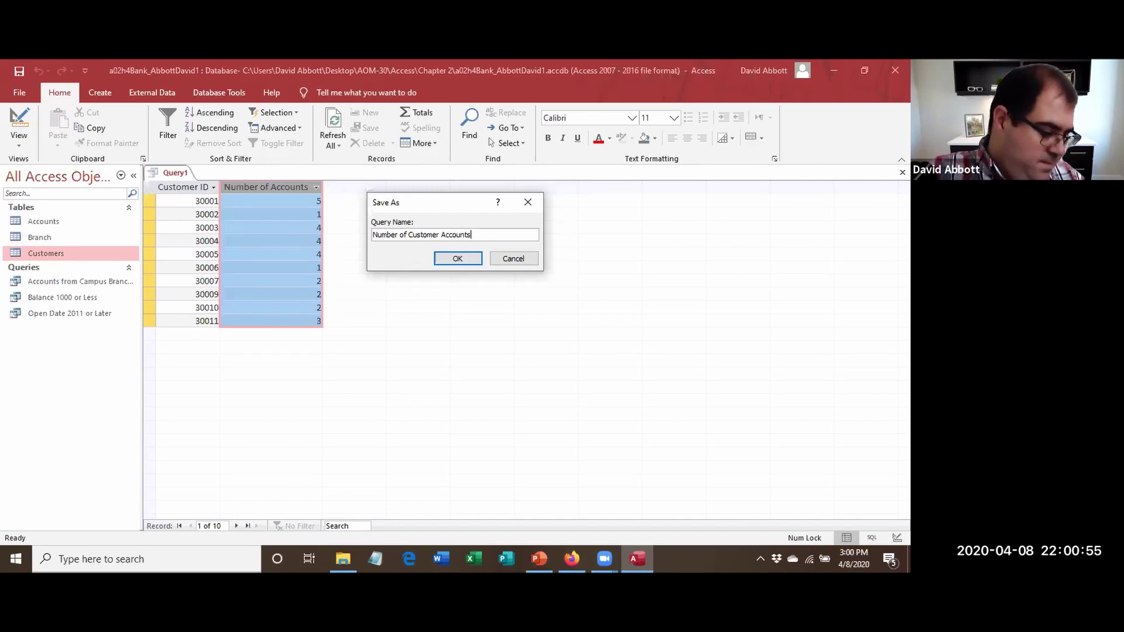
{"action": "left_click", "coordinate": [451, 257]}
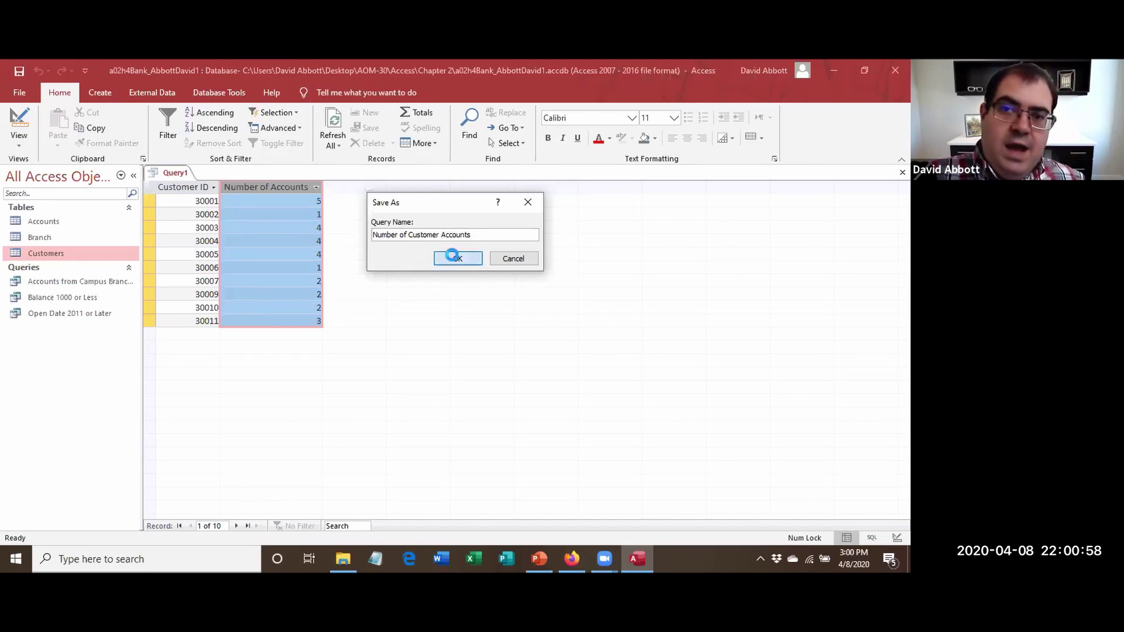
{"action": "right_click", "coordinate": [195, 181]}
{"action": "left_click", "coordinate": [211, 202]}
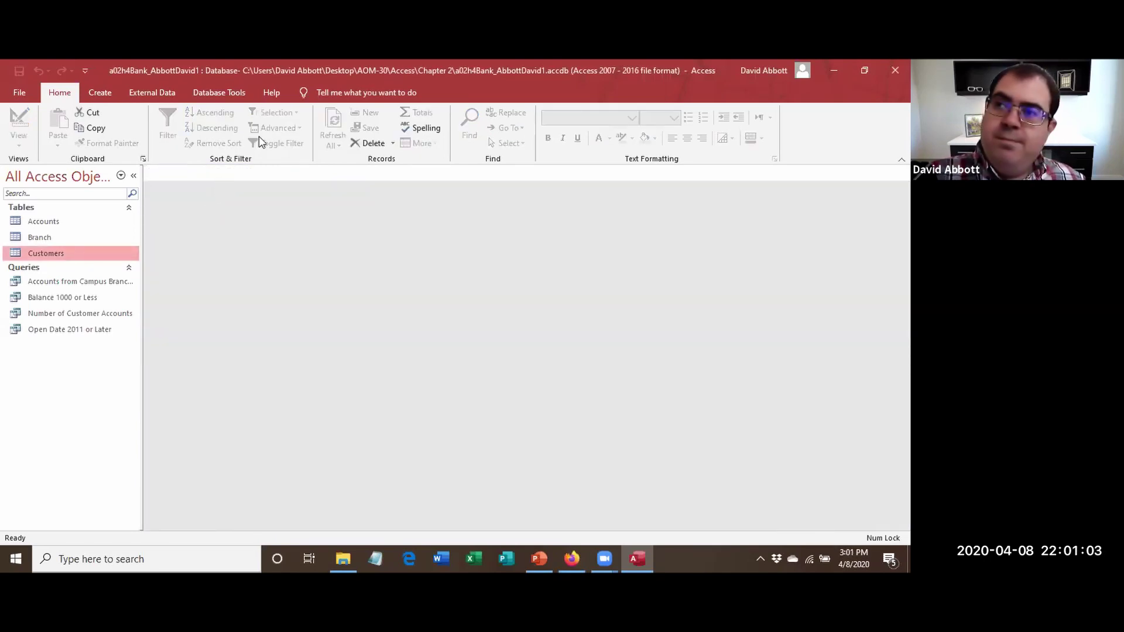
{"action": "left_click", "coordinate": [895, 71]}
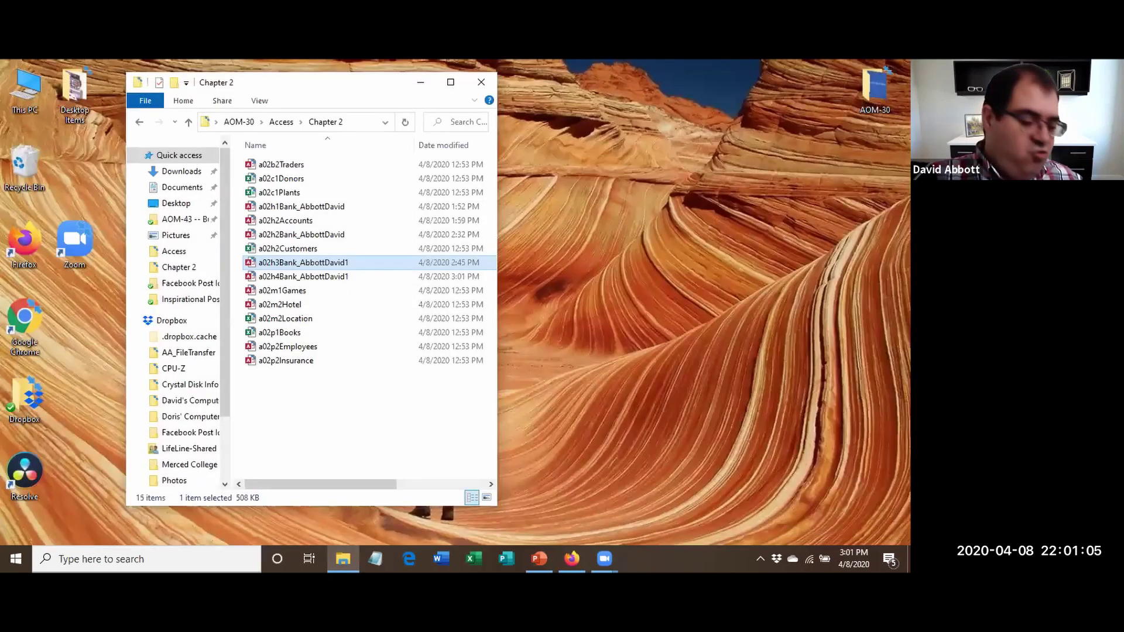